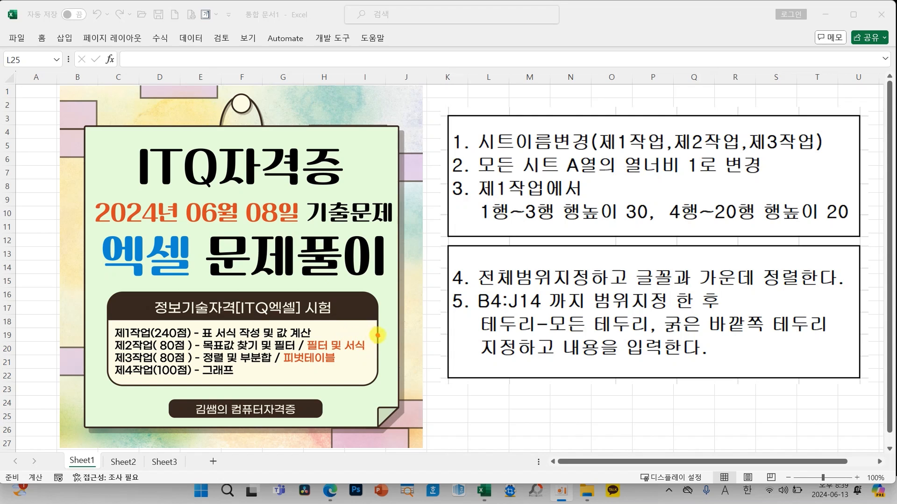
pyautogui.moveTo(367, 335)
pyautogui.mouseDown()
pyautogui.moveTo(373, 346)
pyautogui.moveTo(394, 316)
pyautogui.mouseUp()
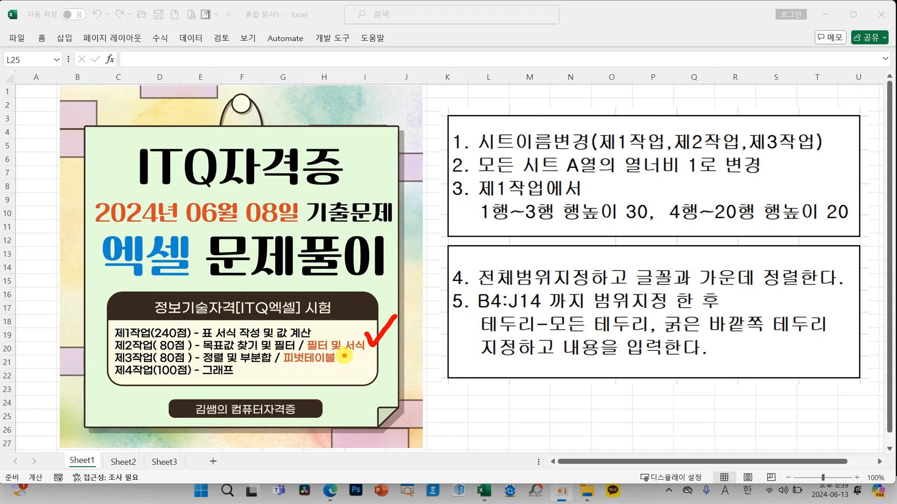
pyautogui.moveTo(343, 355); pyautogui.dragTo(388, 343)
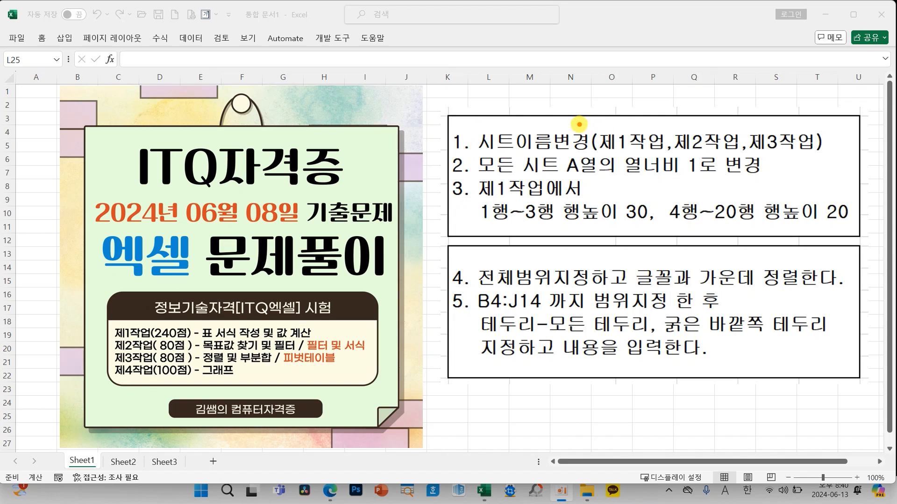
pyautogui.moveTo(579, 124)
pyautogui.mouseDown()
pyautogui.moveTo(609, 140)
pyautogui.moveTo(696, 154)
pyautogui.moveTo(829, 155)
pyautogui.mouseUp()
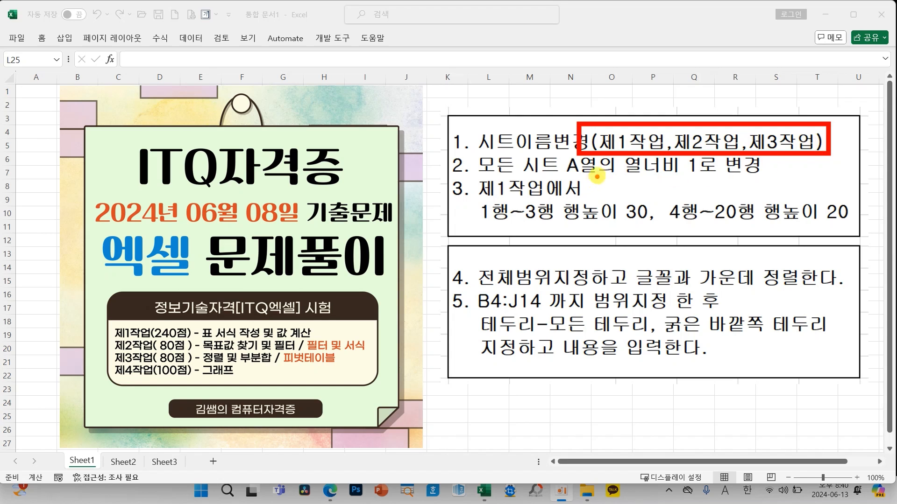
pyautogui.moveTo(625, 110); pyautogui.dragTo(634, 123)
pyautogui.moveTo(699, 106); pyautogui.dragTo(711, 119)
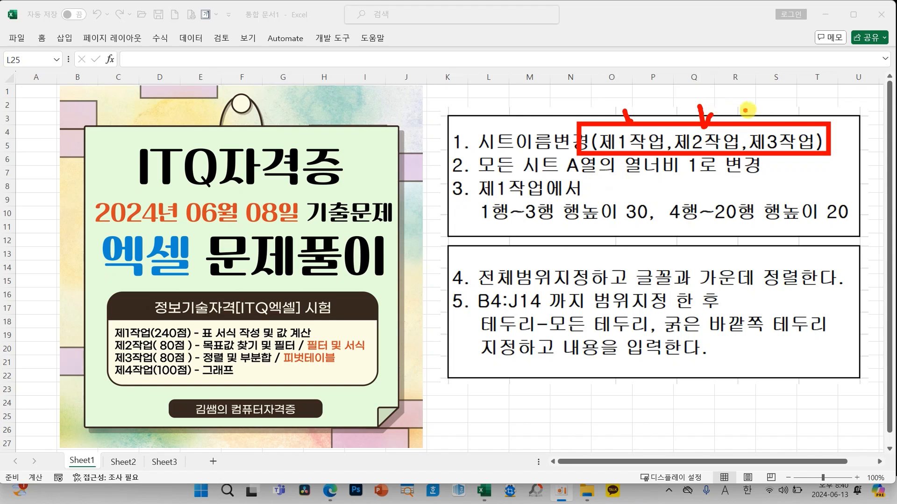
pyautogui.moveTo(763, 111); pyautogui.dragTo(790, 101)
pyautogui.moveTo(595, 176)
pyautogui.mouseDown()
pyautogui.moveTo(557, 176)
pyautogui.moveTo(602, 156)
pyautogui.moveTo(600, 185)
pyautogui.mouseUp()
pyautogui.moveTo(676, 180); pyautogui.dragTo(704, 180)
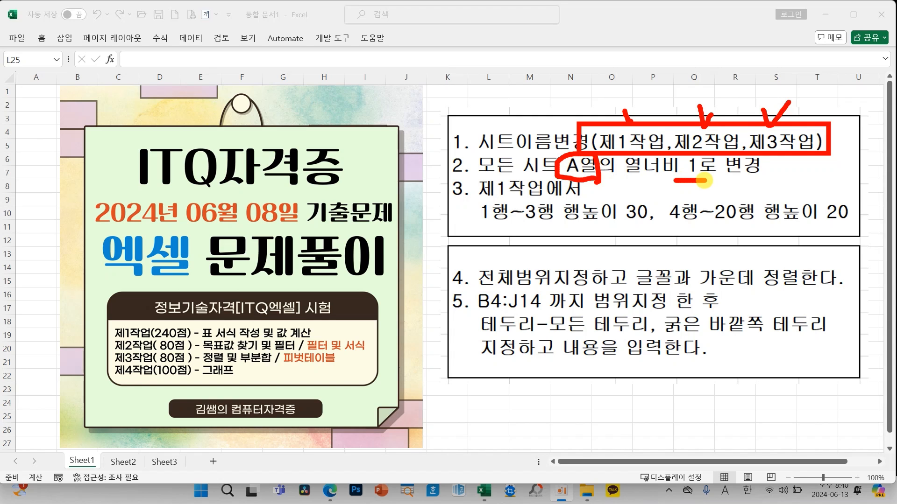
pyautogui.press('Escape')
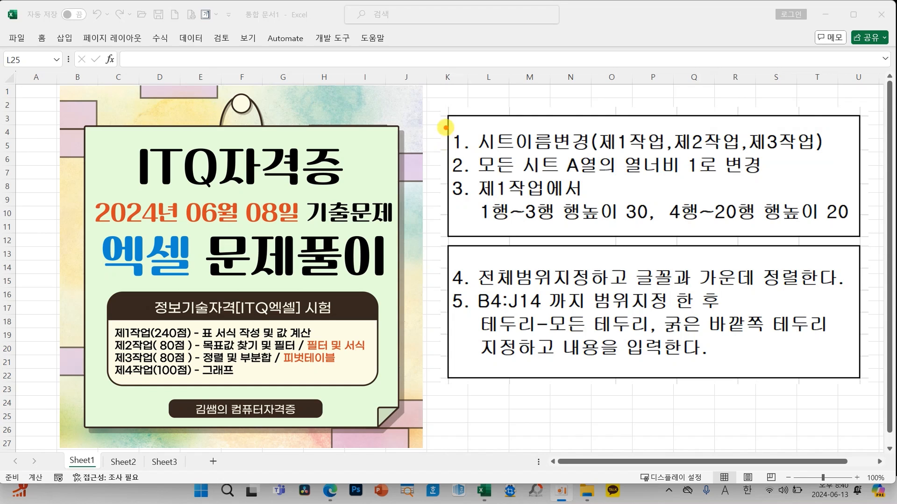
pyautogui.moveTo(445, 127); pyautogui.dragTo(480, 123)
pyautogui.moveTo(444, 156)
pyautogui.mouseDown()
pyautogui.moveTo(448, 165)
pyautogui.moveTo(487, 149)
pyautogui.mouseUp()
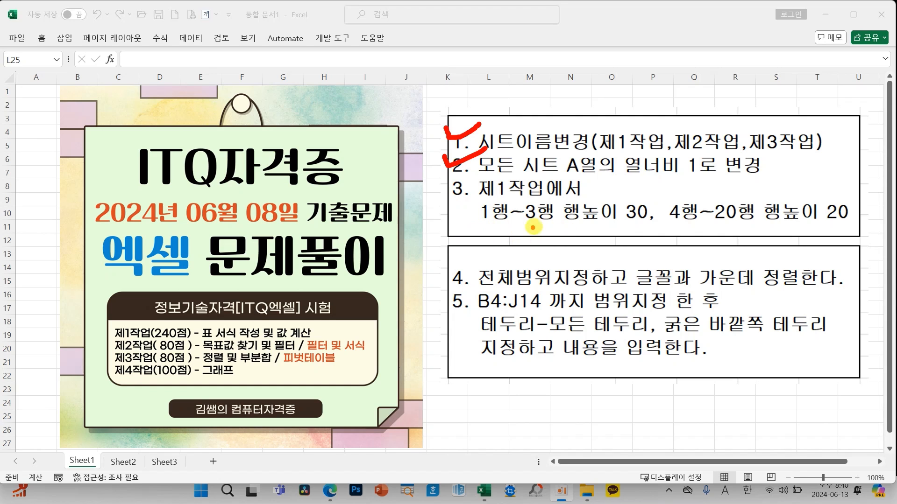
pyautogui.moveTo(483, 218)
pyautogui.mouseDown()
pyautogui.moveTo(525, 234)
pyautogui.moveTo(544, 230)
pyautogui.mouseUp()
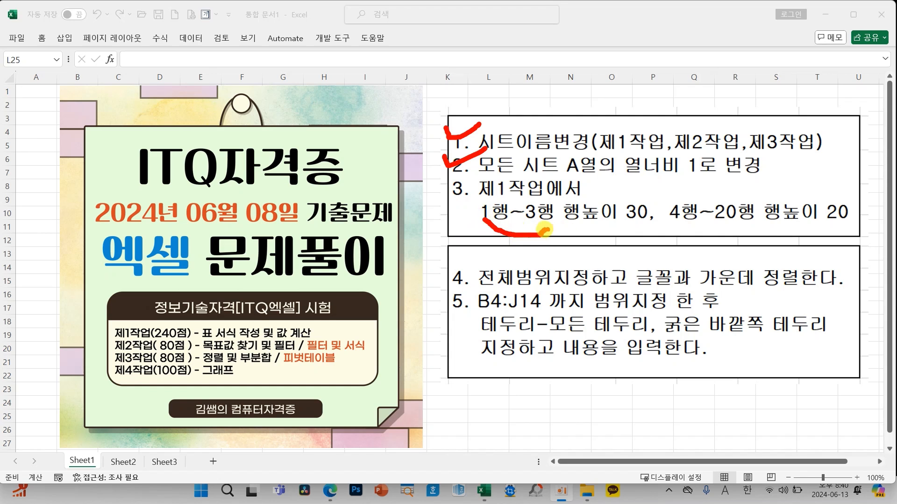
pyautogui.moveTo(653, 226)
pyautogui.mouseDown()
pyautogui.moveTo(624, 228)
pyautogui.moveTo(629, 192)
pyautogui.moveTo(652, 227)
pyautogui.mouseUp()
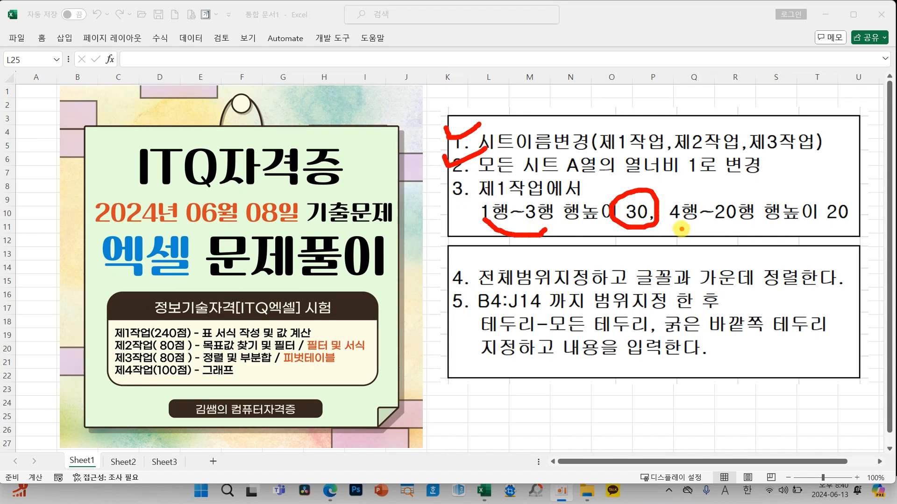
pyautogui.moveTo(672, 225); pyautogui.dragTo(719, 226)
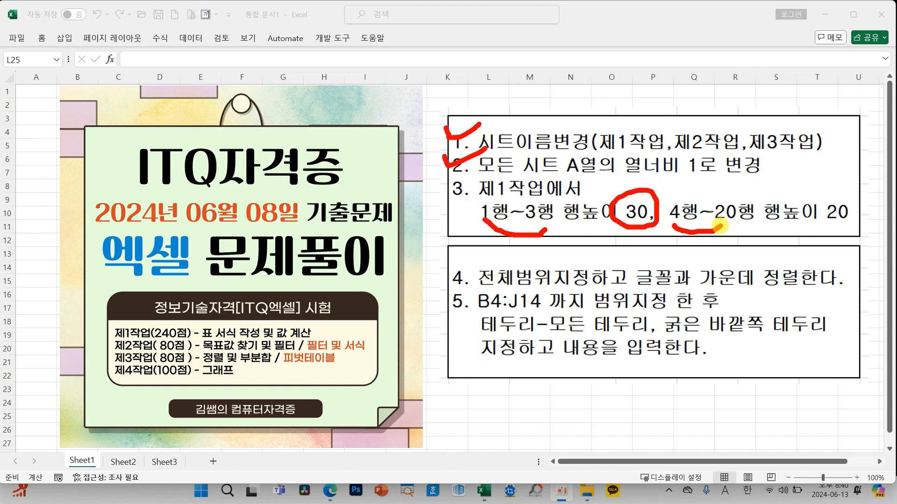
pyautogui.moveTo(858, 223)
pyautogui.mouseDown()
pyautogui.moveTo(811, 212)
pyautogui.moveTo(849, 188)
pyautogui.moveTo(853, 222)
pyautogui.mouseUp()
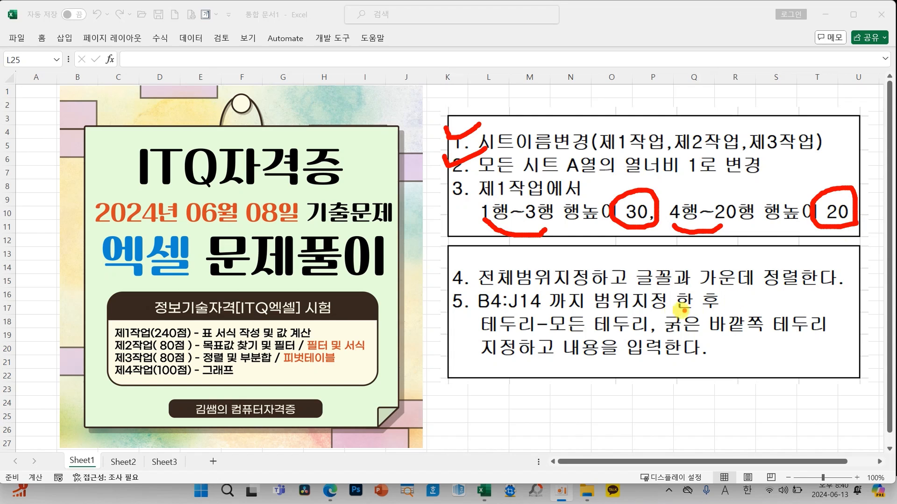
pyautogui.moveTo(444, 272); pyautogui.dragTo(445, 304)
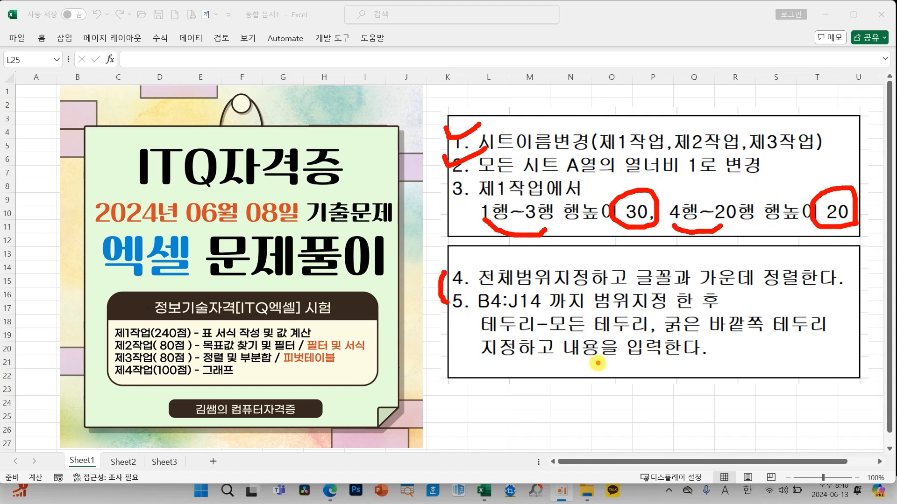
pyautogui.press('Escape')
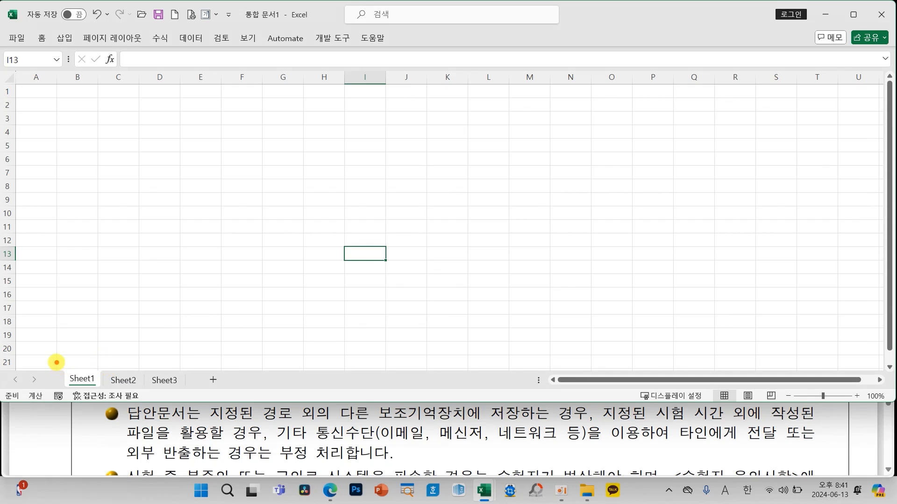
pyautogui.moveTo(55, 360)
pyautogui.mouseDown()
pyautogui.moveTo(89, 380)
pyautogui.moveTo(187, 394)
pyautogui.mouseUp()
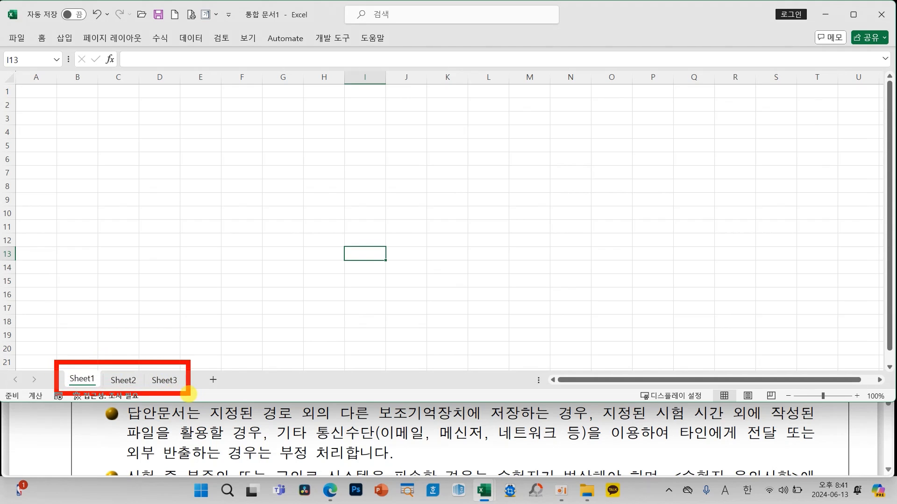
pyautogui.press('Escape')
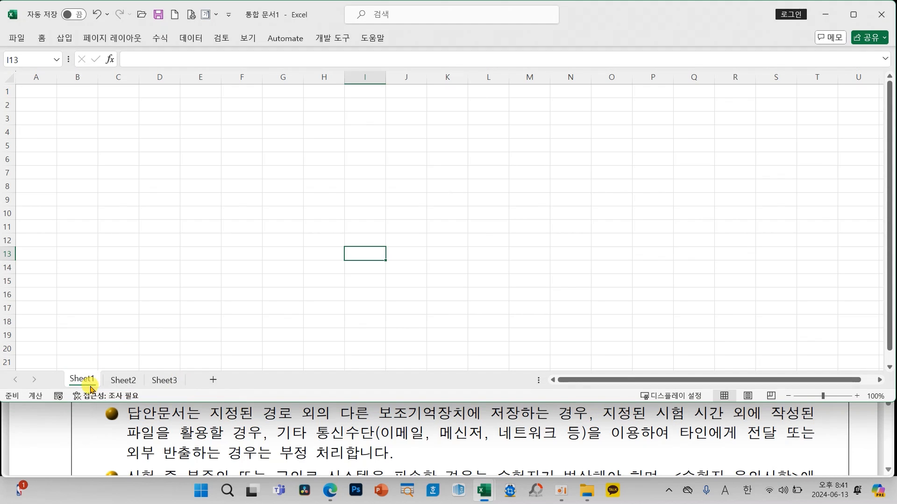
# Step: Rename the worksheet Sheet1 as 제1작업
pyautogui.doubleClick(83, 381)
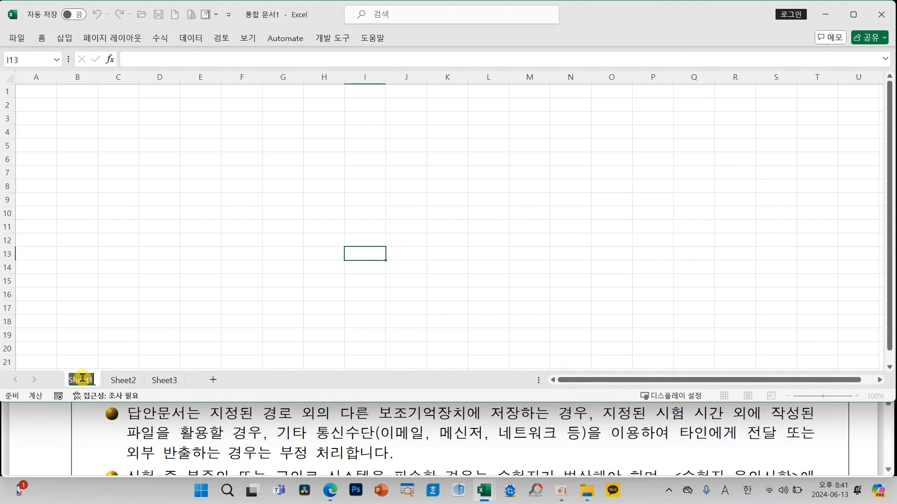
pyautogui.press('Hangul')
pyautogui.write('지')
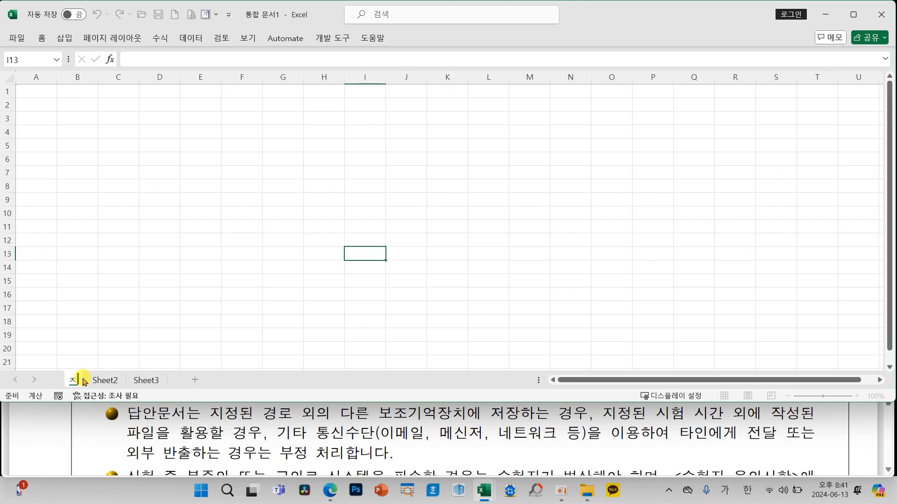
pyautogui.write('1작업')
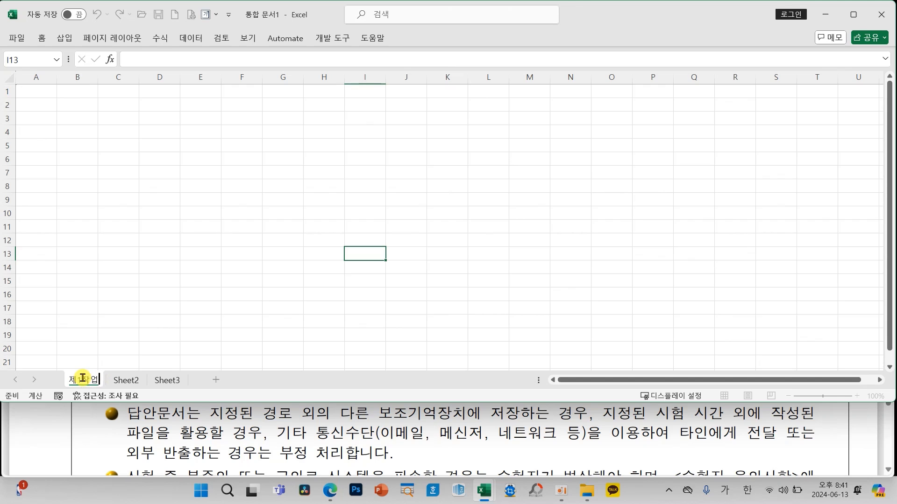
pyautogui.press('Return')
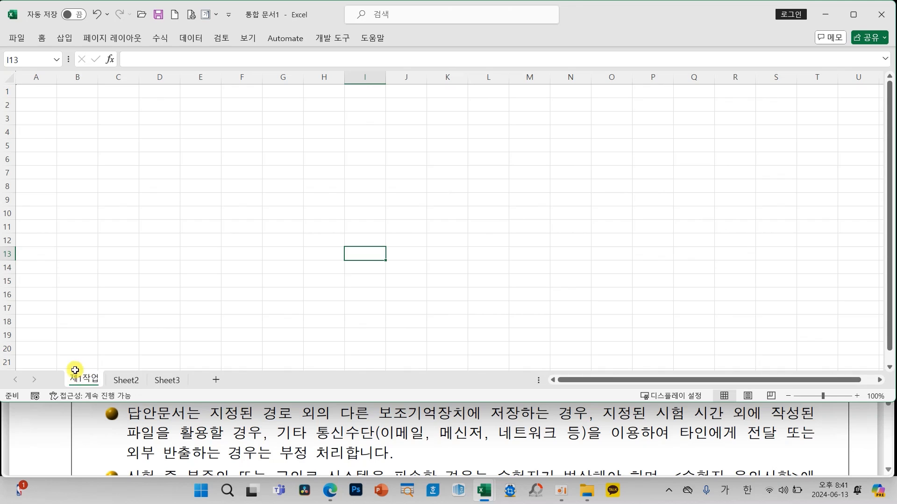
# Step: Rename the worksheets Sheet2 and Sheet3 as 제2작업 and 제3작업
pyautogui.doubleClick(125, 381)
pyautogui.write('제2작업')
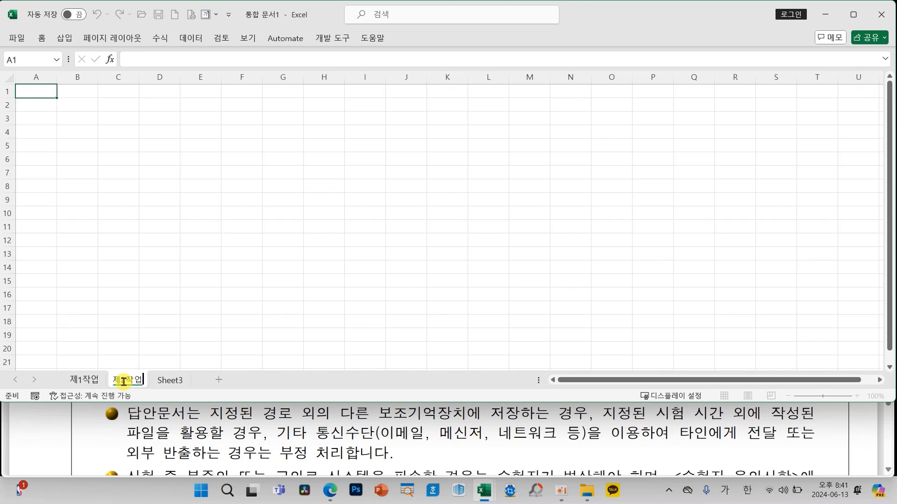
pyautogui.press('Return')
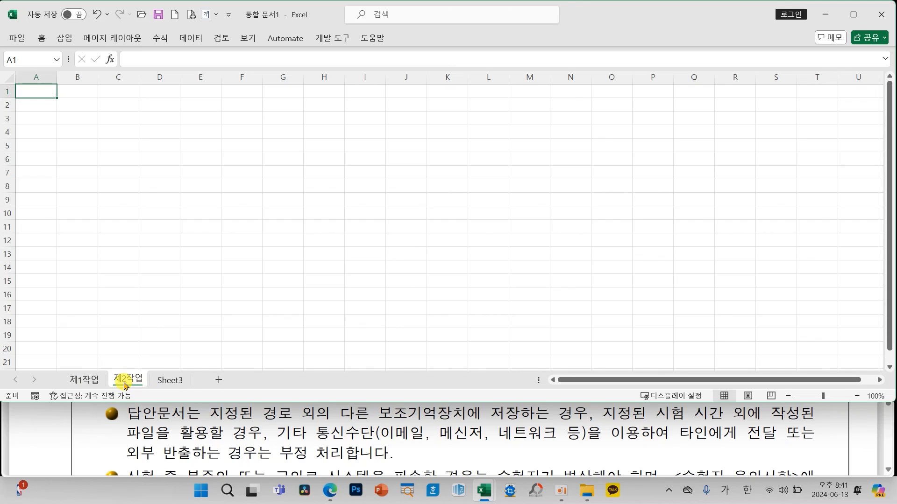
pyautogui.doubleClick(163, 380)
pyautogui.write('ㅈ제3작업')
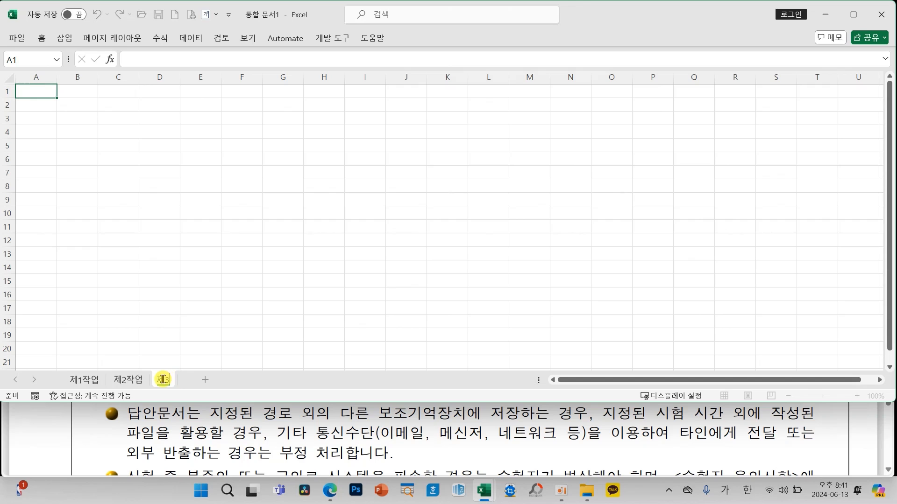
pyautogui.press('Return')
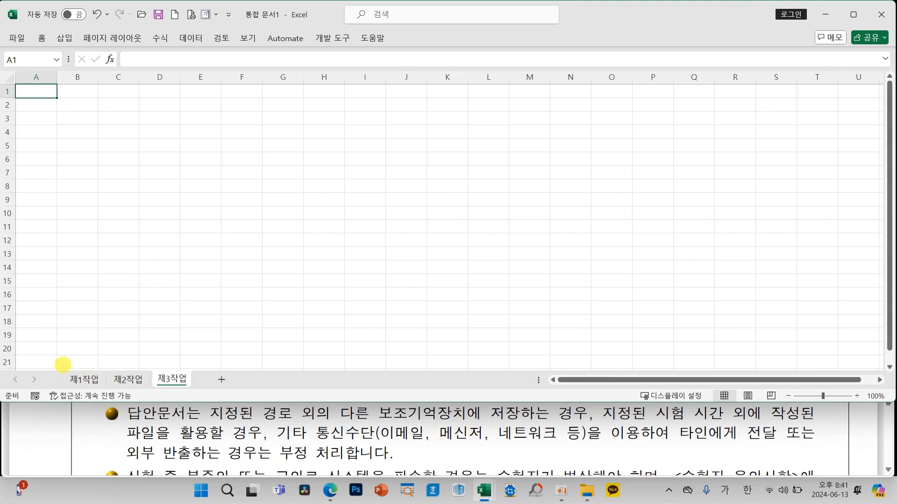
# Step: Select all three worksheets as a group so that edits apply to every sheet
pyautogui.moveTo(56, 362); pyautogui.dragTo(198, 395)
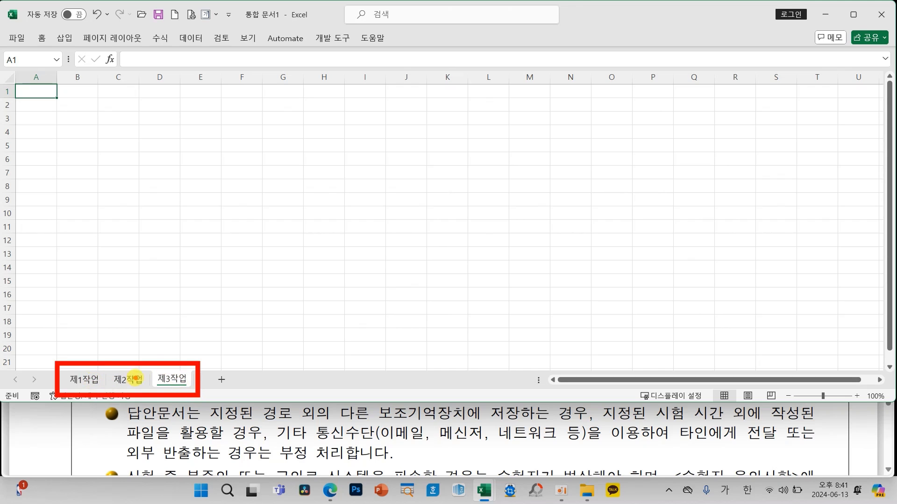
pyautogui.moveTo(198, 333); pyautogui.dragTo(174, 387)
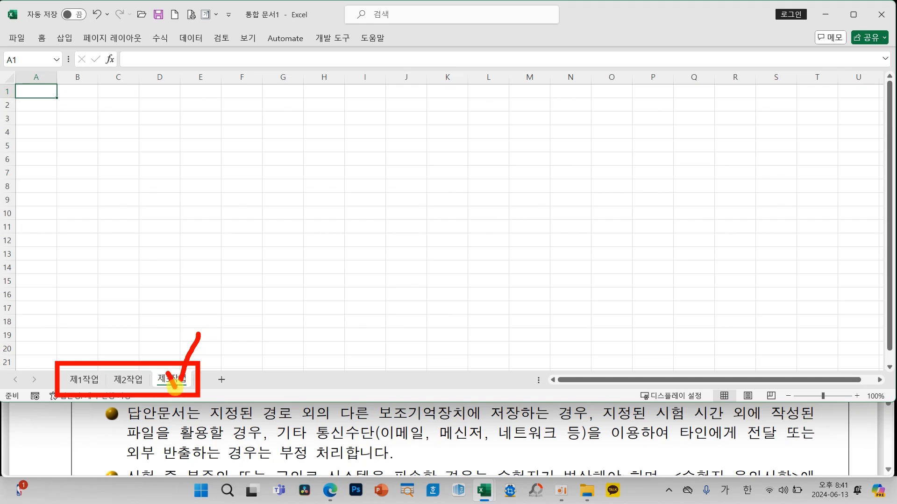
pyautogui.rightClick(172, 380)
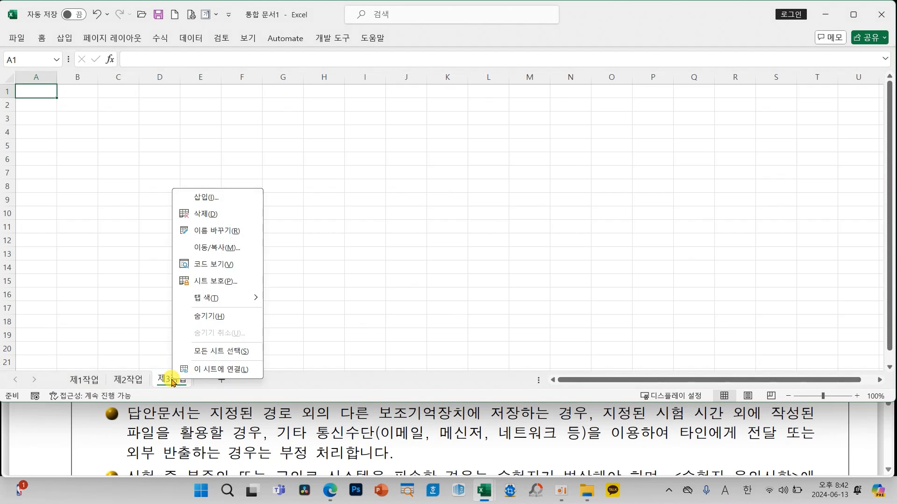
pyautogui.click(221, 353)
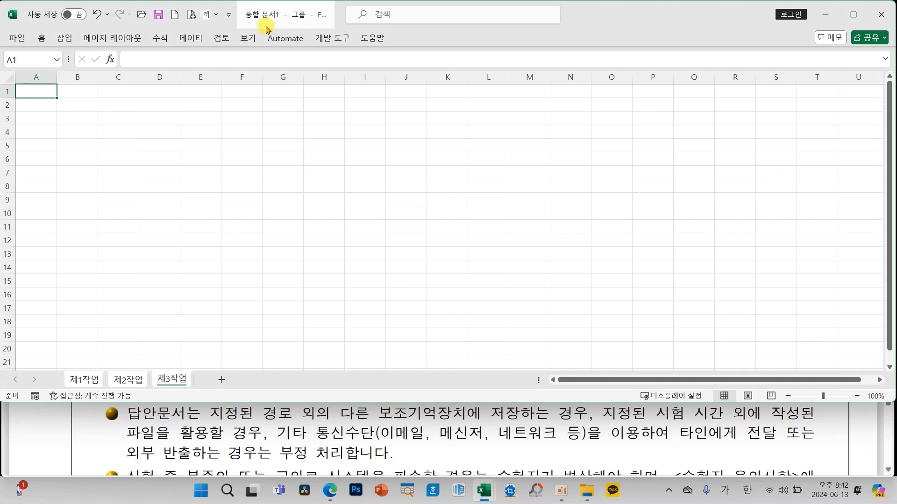
pyautogui.moveTo(299, 26)
pyautogui.mouseDown()
pyautogui.moveTo(311, 6)
pyautogui.moveTo(311, 26)
pyautogui.moveTo(170, 216)
pyautogui.moveTo(120, 357)
pyautogui.mouseUp()
pyautogui.moveTo(47, 360)
pyautogui.mouseDown()
pyautogui.moveTo(201, 367)
pyautogui.moveTo(213, 395)
pyautogui.mouseUp()
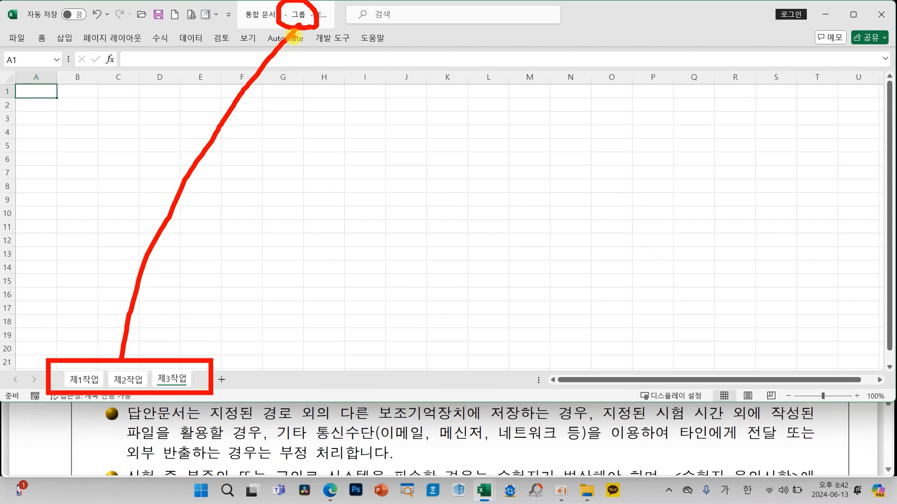
pyautogui.press('Escape')
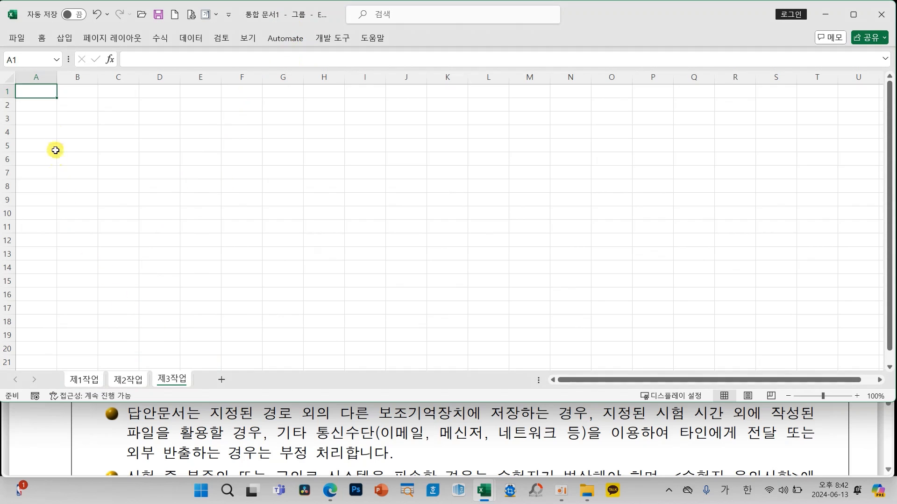
# Step: Set the width of column A to 1 across the grouped worksheets
pyautogui.rightClick(39, 78)
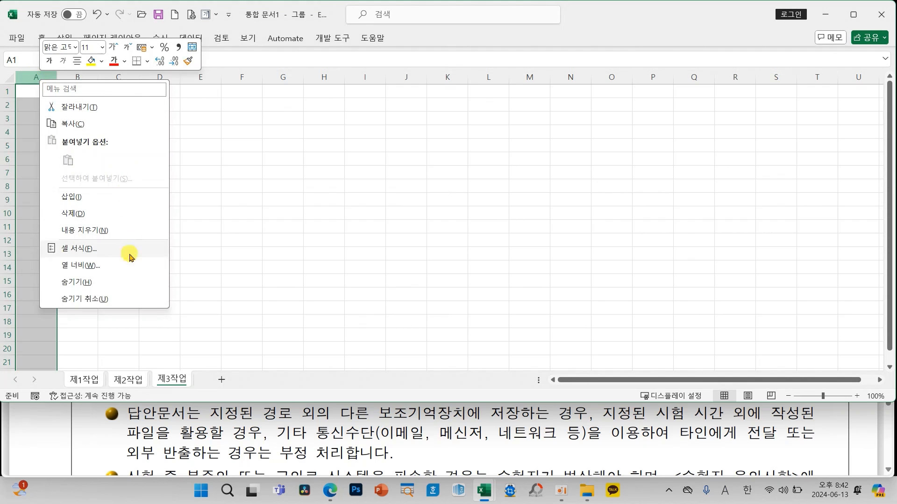
pyautogui.click(81, 265)
pyautogui.write('1')
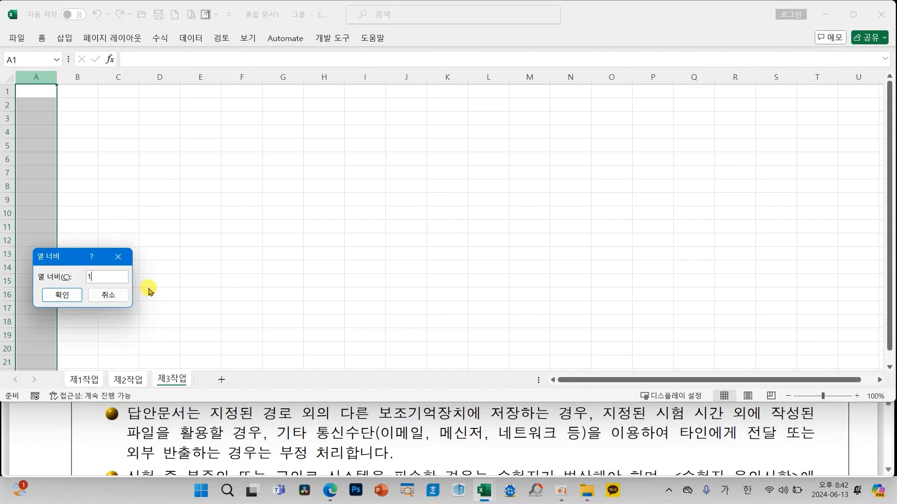
pyautogui.moveTo(67, 262); pyautogui.dragTo(167, 181)
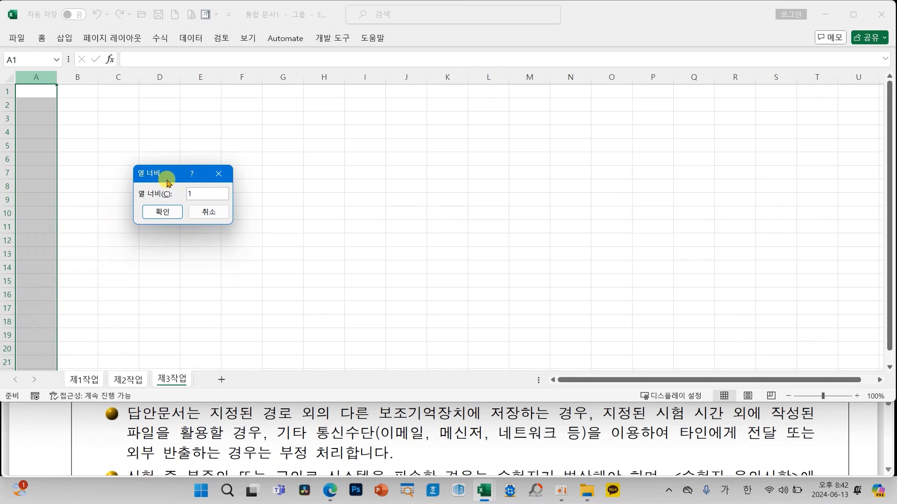
pyautogui.click(161, 214)
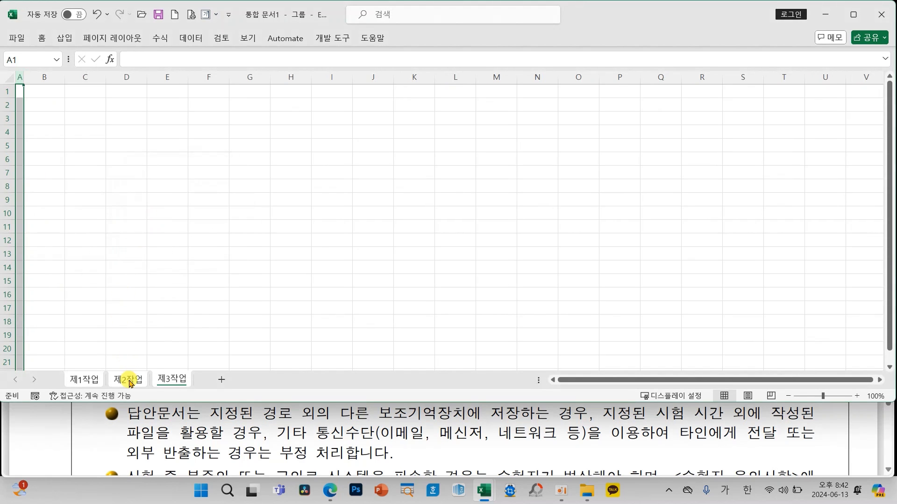
# Step: Ungroup the worksheets and check column A on 제2작업 and 제3작업, ending on 제1작업
pyautogui.click(127, 379)
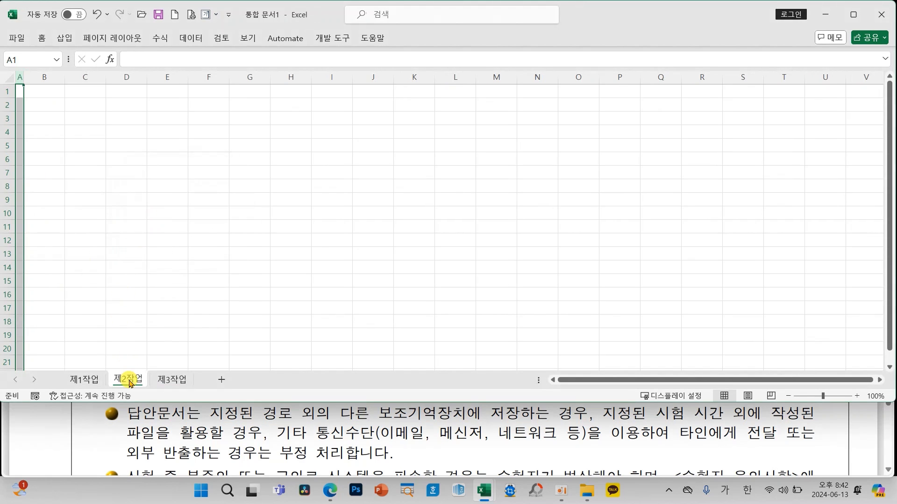
pyautogui.click(172, 379)
pyautogui.click(86, 384)
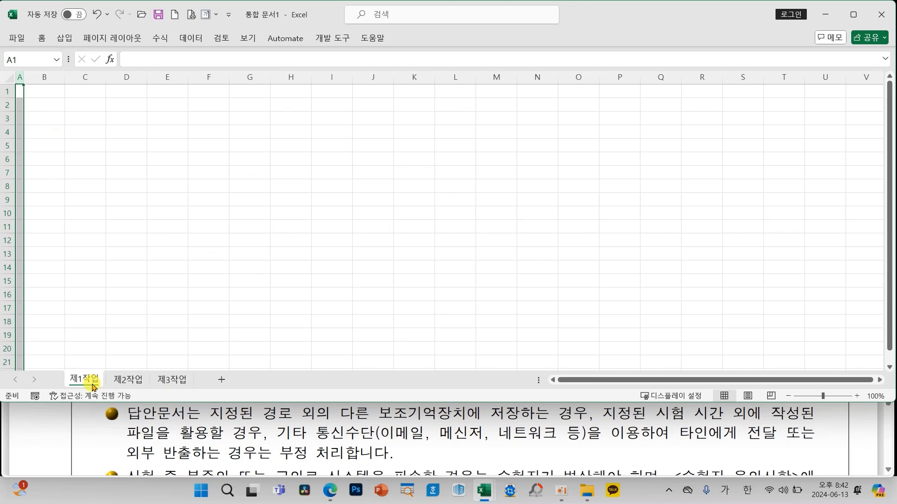
pyautogui.moveTo(76, 363)
pyautogui.mouseDown()
pyautogui.moveTo(87, 384)
pyautogui.moveTo(127, 310)
pyautogui.mouseUp()
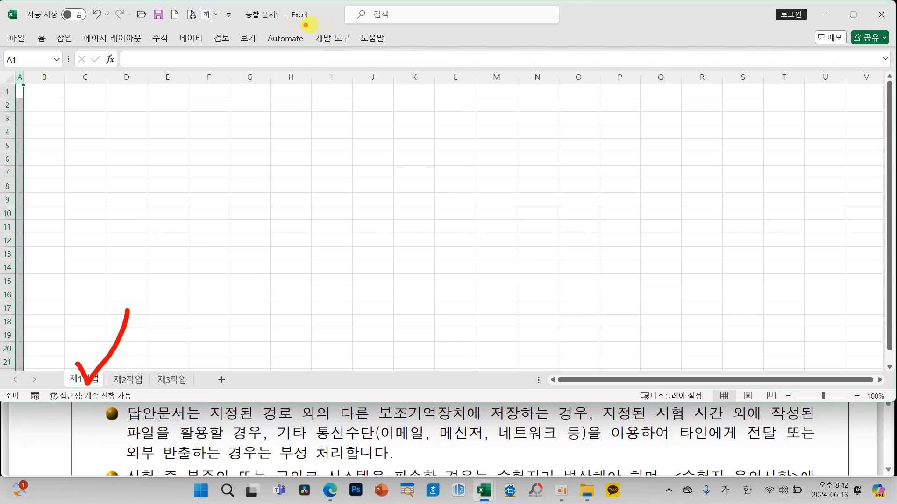
pyautogui.moveTo(299, 26); pyautogui.dragTo(247, 26)
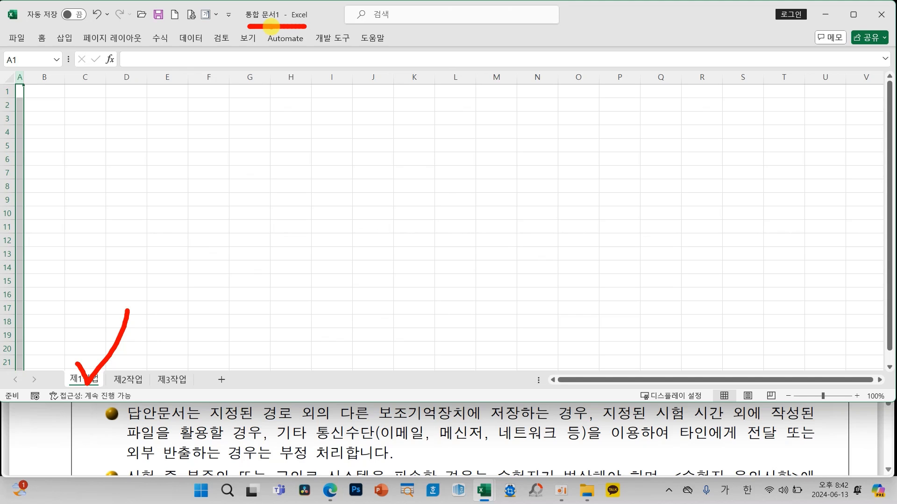
pyautogui.press('Escape')
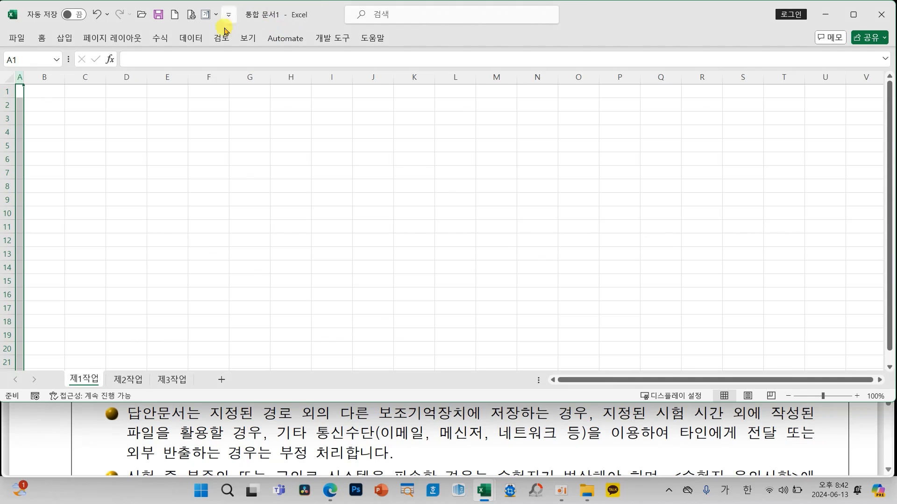
# Step: Set the height of rows 1 to 3 on the 제1작업 sheet to 30
pyautogui.click(57, 142)
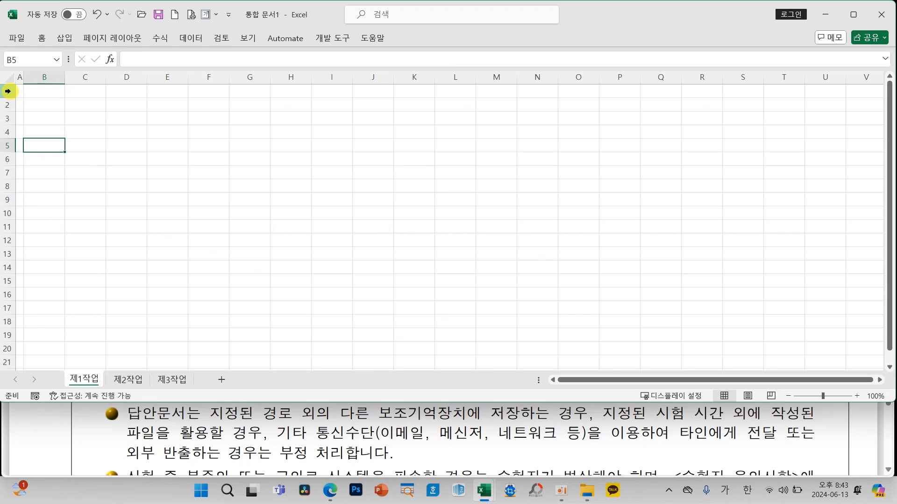
pyautogui.moveTo(7, 91); pyautogui.dragTo(10, 117)
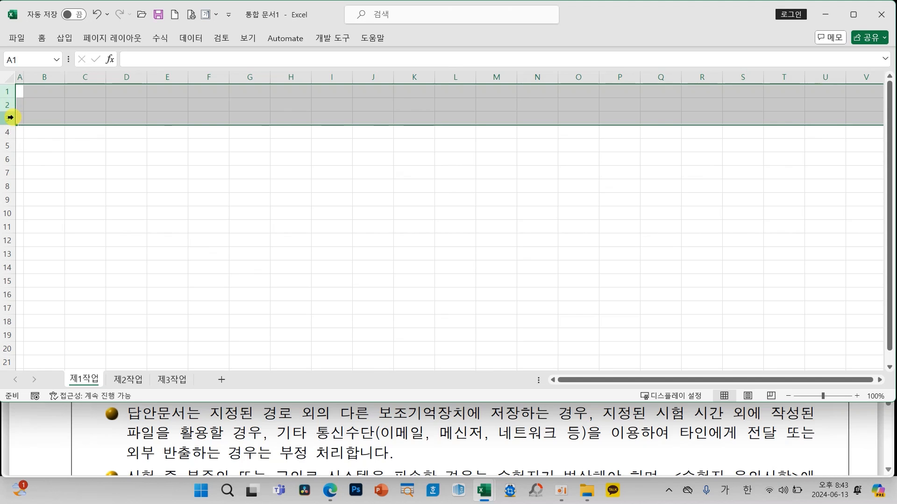
pyautogui.rightClick(10, 118)
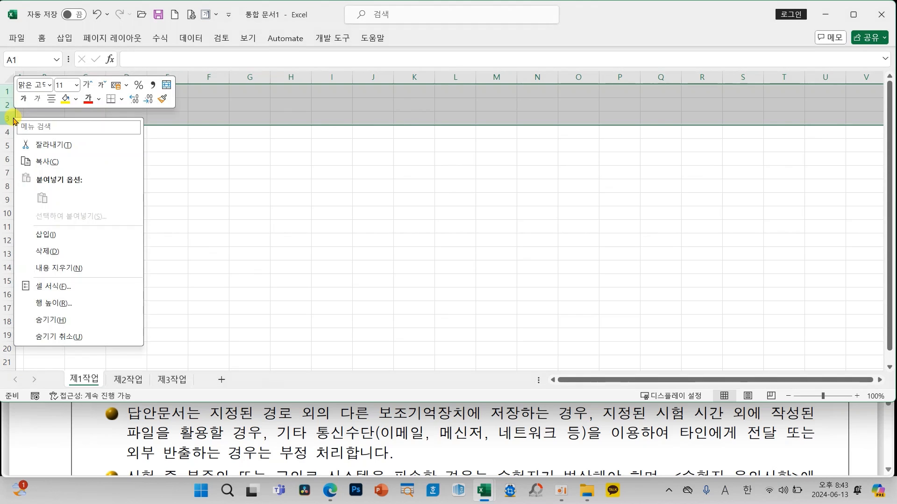
pyautogui.click(35, 305)
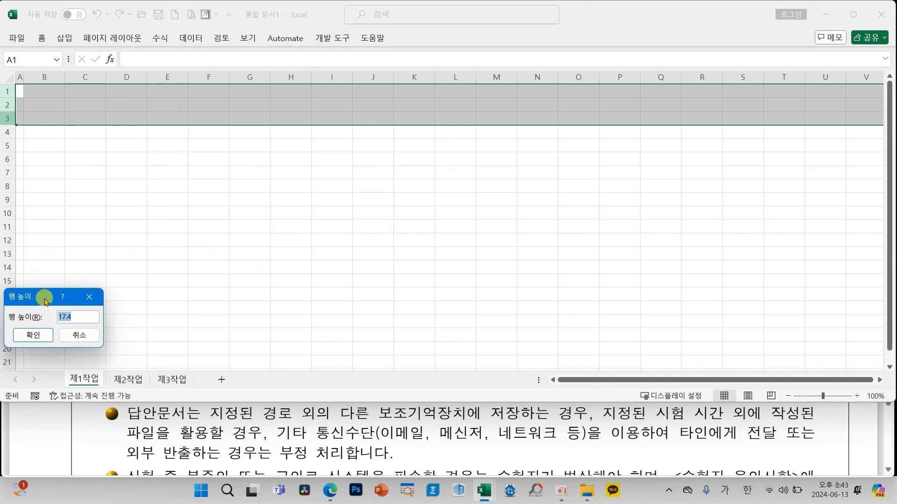
pyautogui.moveTo(36, 295); pyautogui.dragTo(186, 139)
pyautogui.write('30')
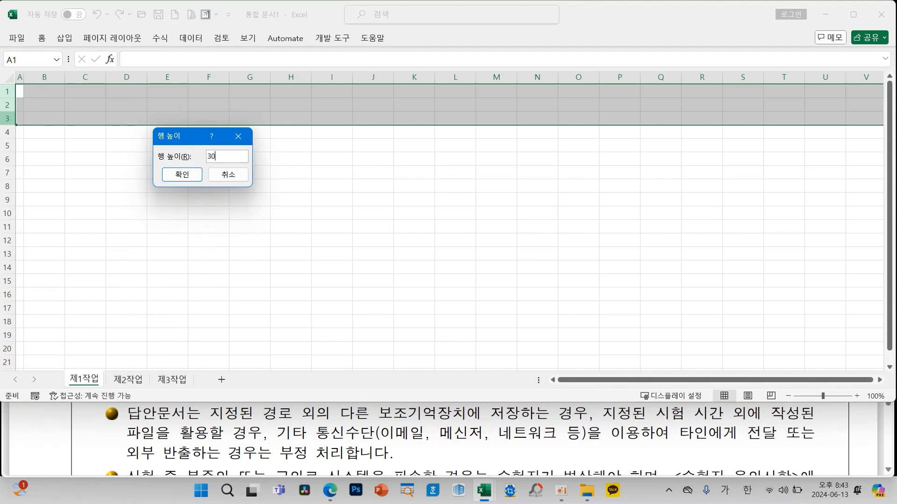
pyautogui.click(195, 175)
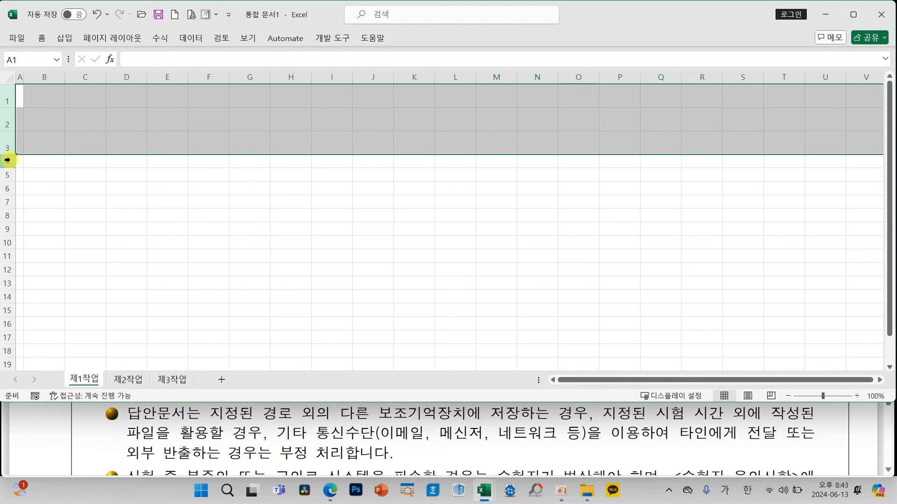
# Step: Set the height of rows 4 to 20 on the 제1작업 sheet to 20 and deselect the rows
pyautogui.moveTo(7, 160); pyautogui.dragTo(14, 275)
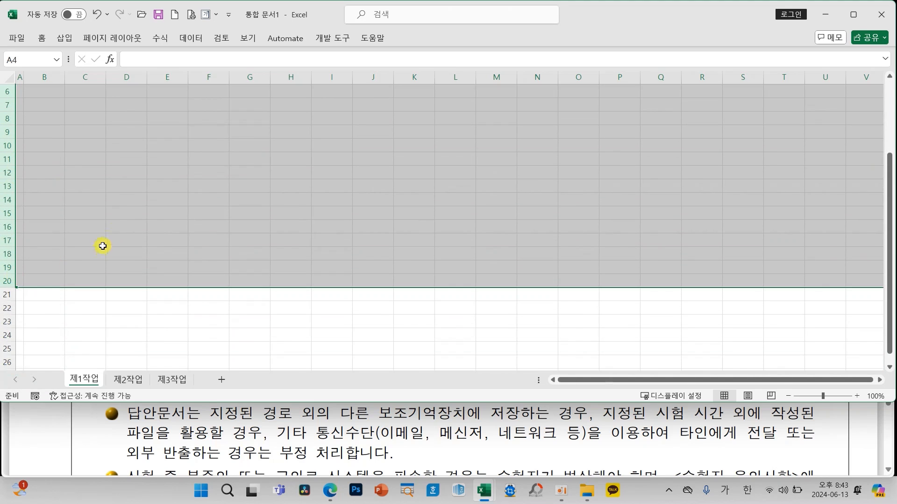
pyautogui.scroll(2, 100, 244)
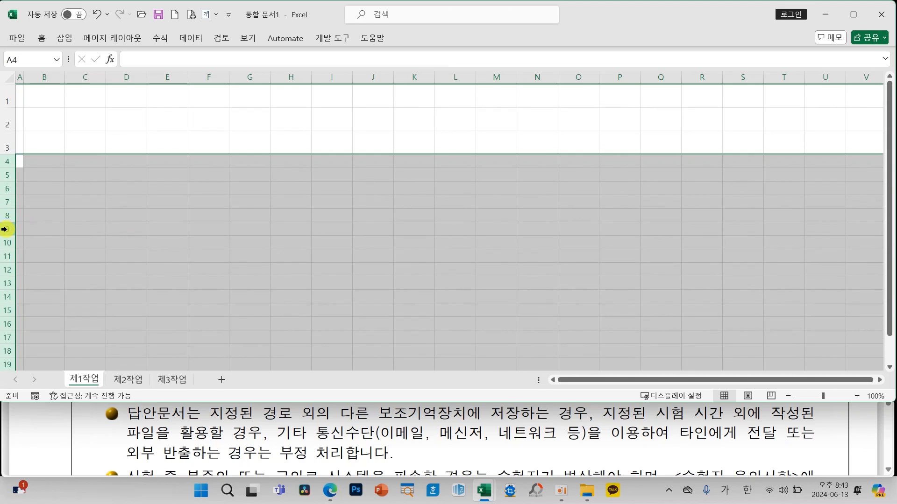
pyautogui.rightClick(4, 229)
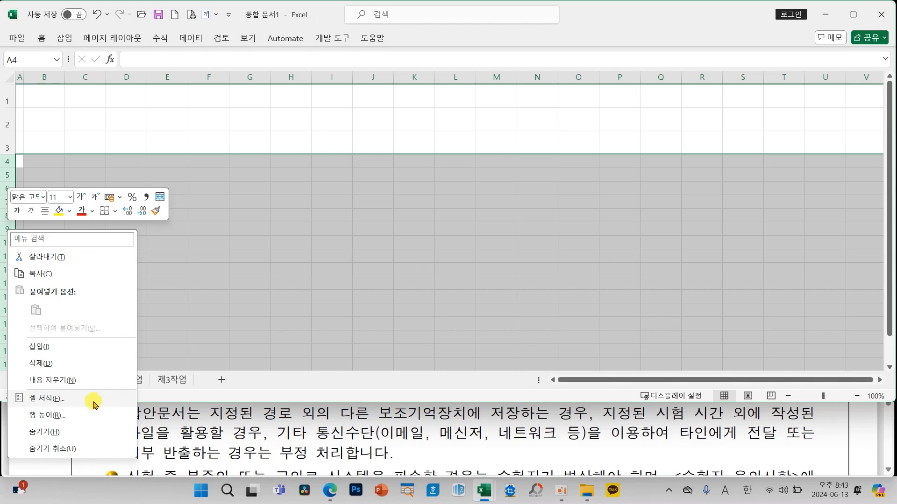
pyautogui.click(61, 416)
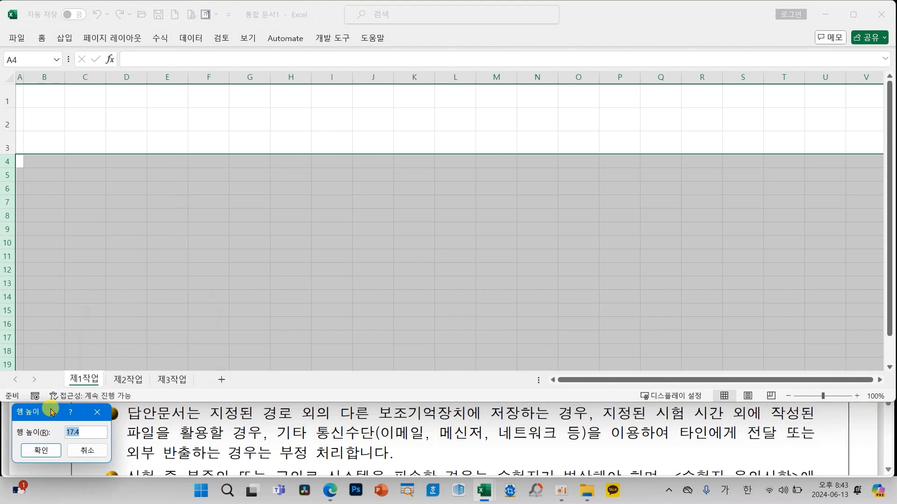
pyautogui.moveTo(52, 412); pyautogui.dragTo(266, 181)
pyautogui.write('20')
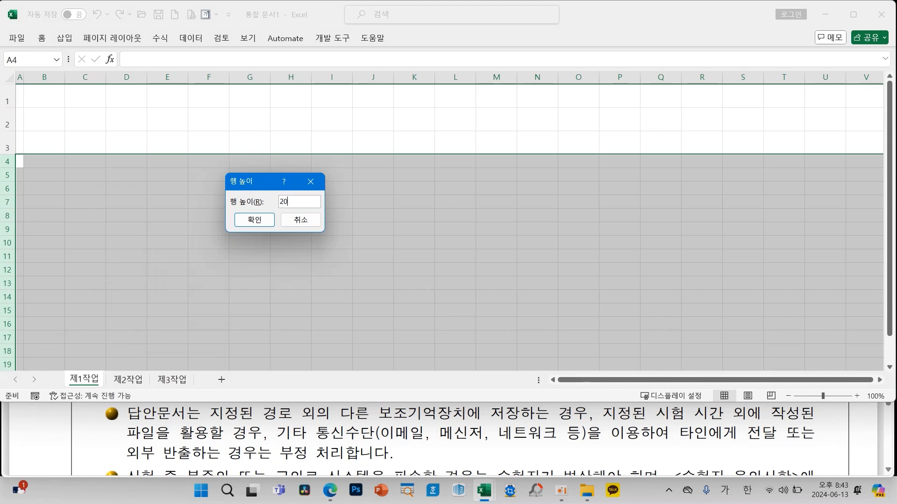
pyautogui.click(253, 220)
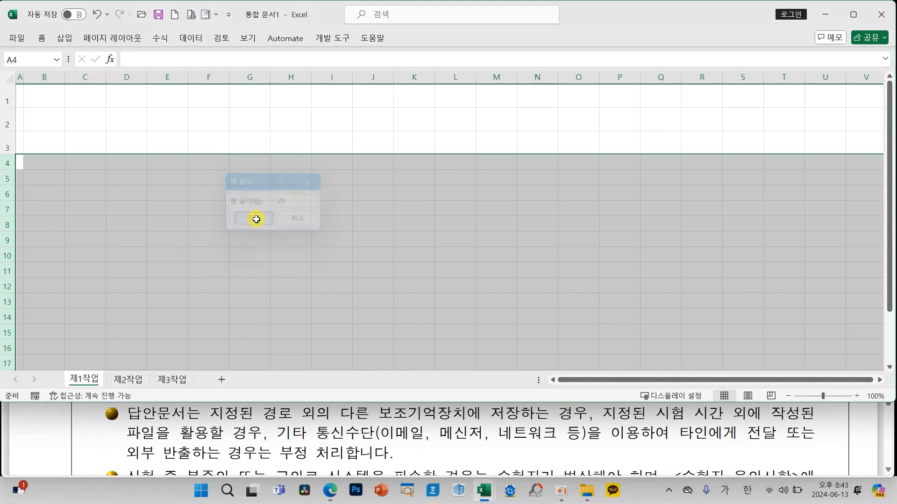
pyautogui.click(157, 232)
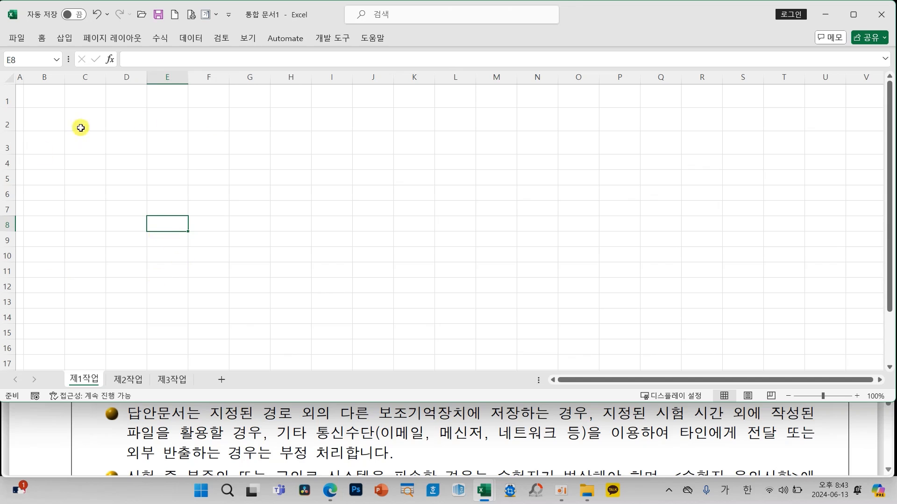
pyautogui.click(272, 196)
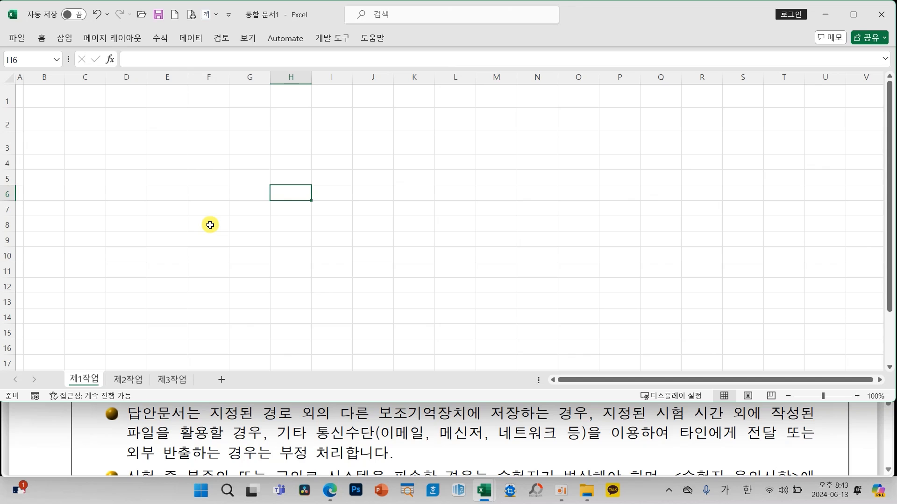
pyautogui.moveTo(156, 204); pyautogui.dragTo(207, 253)
pyautogui.moveTo(212, 224); pyautogui.dragTo(237, 243)
pyautogui.moveTo(230, 219); pyautogui.dragTo(250, 204)
pyautogui.moveTo(248, 172); pyautogui.dragTo(254, 268)
pyautogui.moveTo(292, 187)
pyautogui.mouseDown()
pyautogui.moveTo(318, 168)
pyautogui.moveTo(299, 240)
pyautogui.moveTo(334, 230)
pyautogui.mouseUp()
pyautogui.moveTo(340, 130); pyautogui.dragTo(344, 250)
pyautogui.moveTo(345, 229); pyautogui.dragTo(364, 223)
pyautogui.moveTo(356, 254)
pyautogui.mouseDown()
pyautogui.moveTo(317, 280)
pyautogui.moveTo(365, 258)
pyautogui.mouseUp()
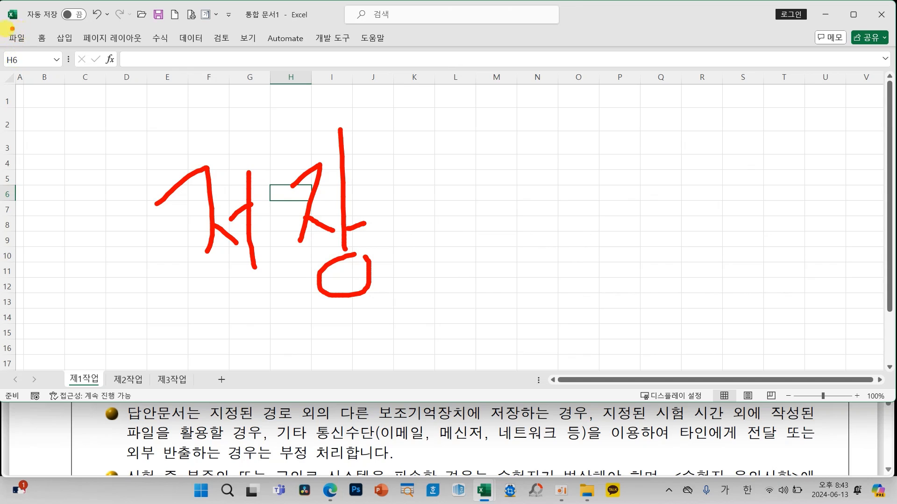
pyautogui.moveTo(169, 25); pyautogui.dragTo(143, 21)
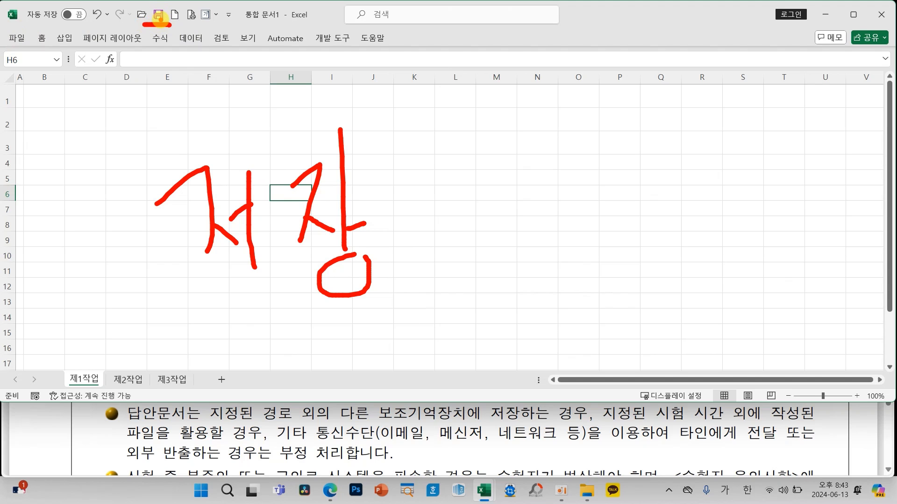
pyautogui.press('Escape')
# Step: Save the workbook in the ITQ folder under 문서, replacing the existing workbook named with the examinee's number and name
pyautogui.click(16, 38)
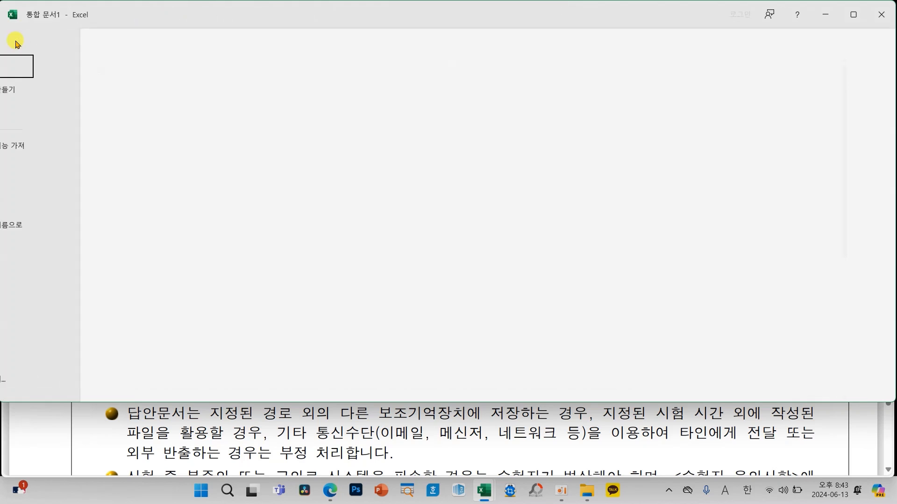
pyautogui.click(28, 229)
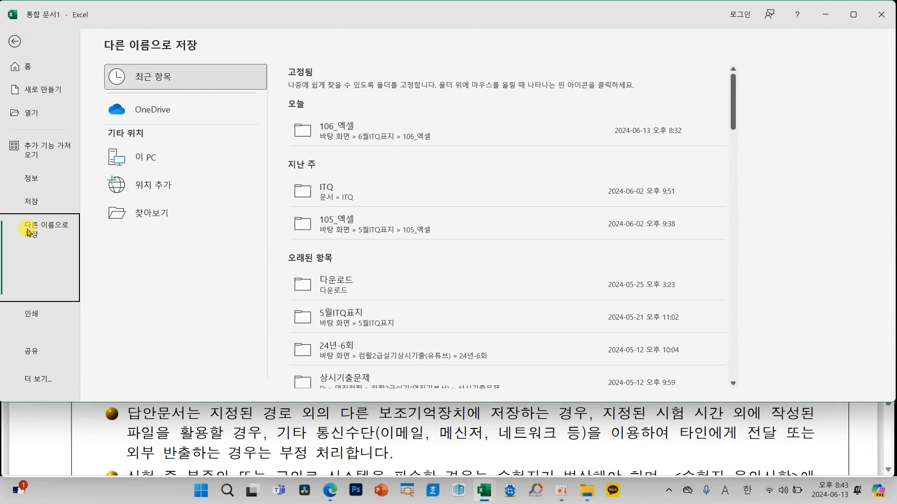
pyautogui.click(130, 215)
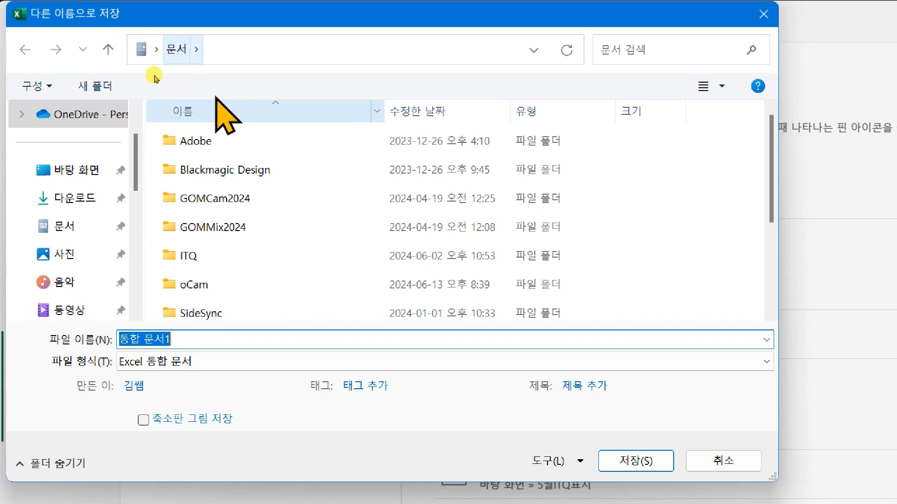
pyautogui.doubleClick(192, 258)
pyautogui.click(192, 171)
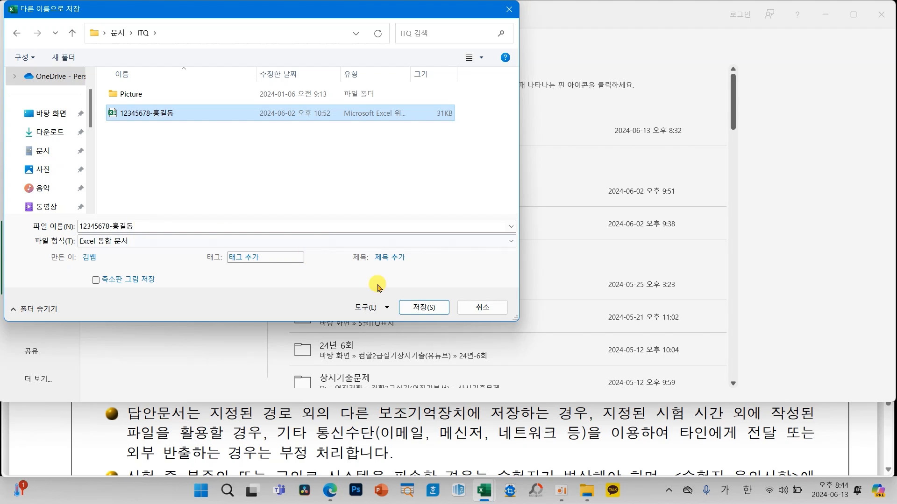
pyautogui.click(425, 307)
pyautogui.click(462, 247)
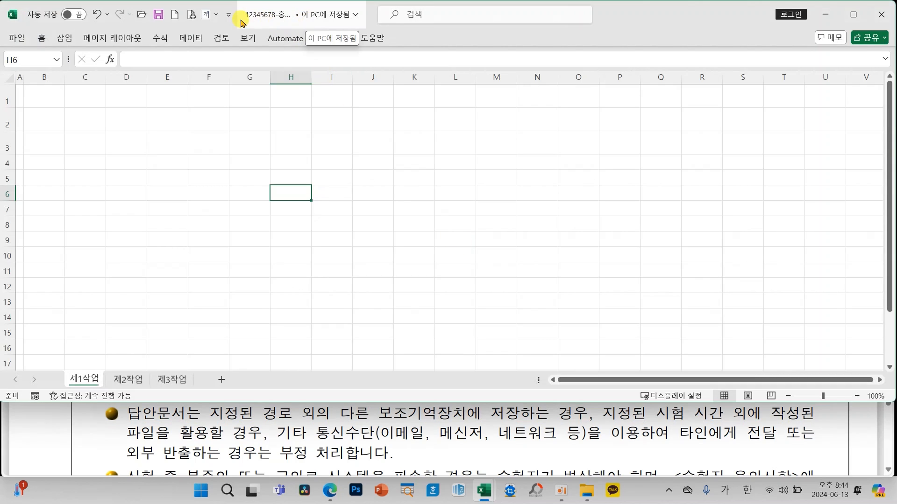
pyautogui.moveTo(313, 27)
pyautogui.mouseDown()
pyautogui.moveTo(193, 18)
pyautogui.moveTo(332, 5)
pyautogui.mouseUp()
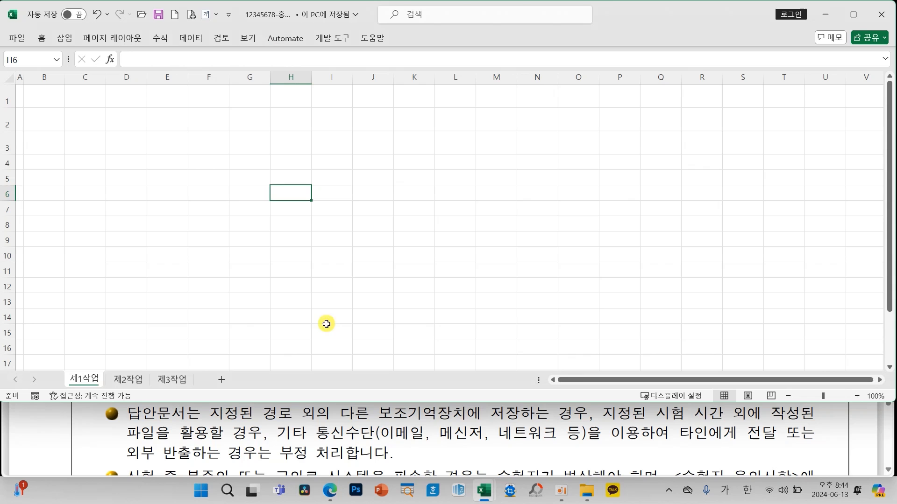
# Step: Read the exam sheet's instructions on task order, column widths, borders and answer sheet names, and compare them with the workbook's sheets
pyautogui.scroll(-1, 382, 427)
pyautogui.scroll(-3, 382, 427)
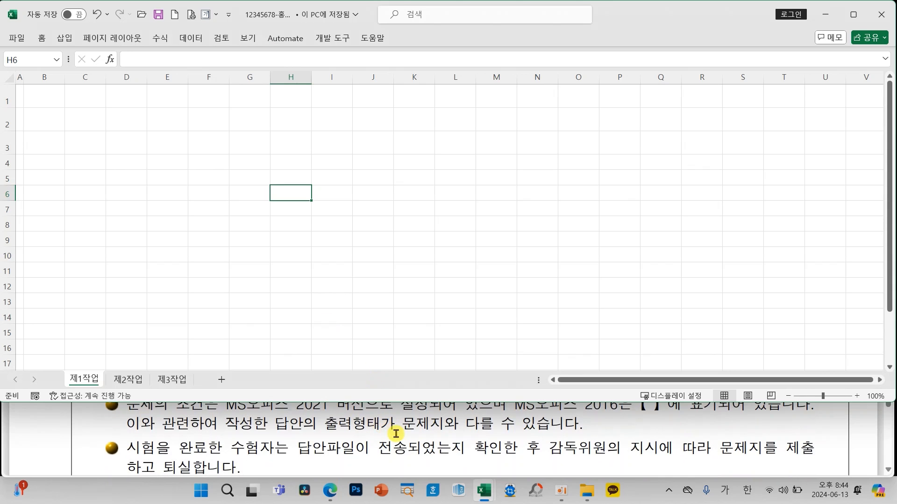
pyautogui.scroll(-3, 394, 432)
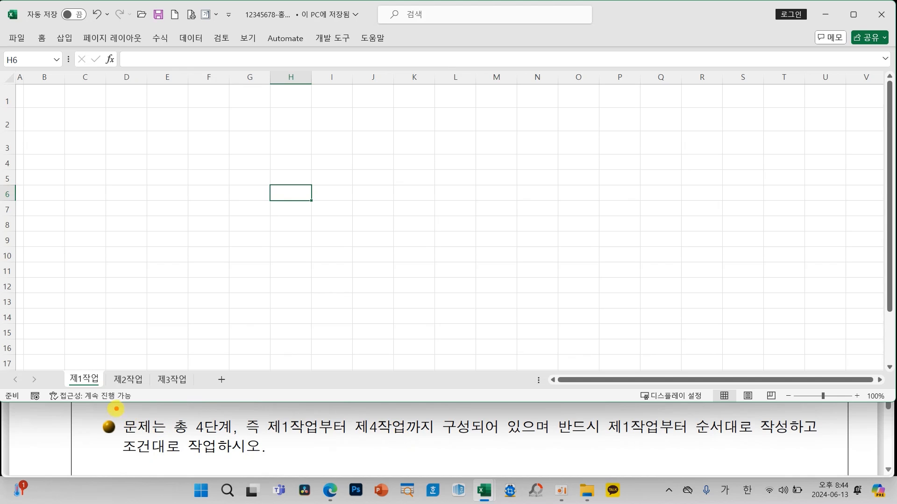
pyautogui.moveTo(114, 409)
pyautogui.mouseDown()
pyautogui.moveTo(242, 444)
pyautogui.moveTo(709, 440)
pyautogui.mouseUp()
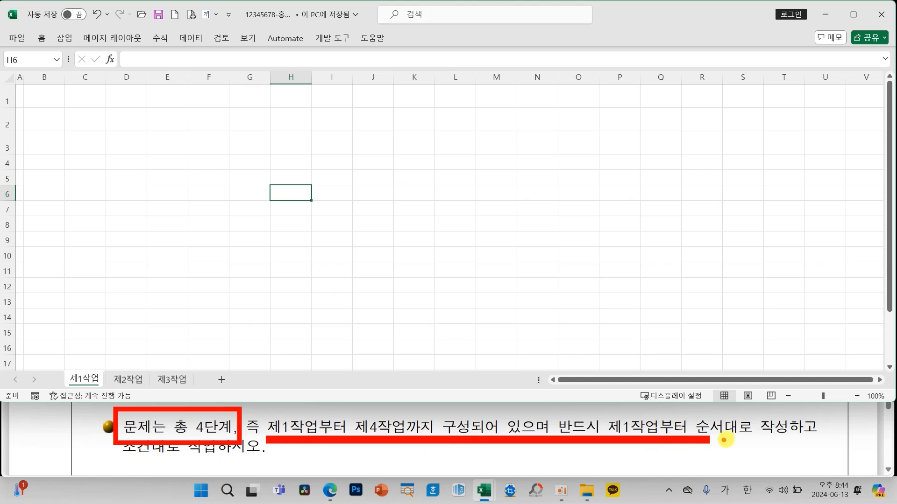
pyautogui.press('Escape')
pyautogui.scroll(-2, 389, 434)
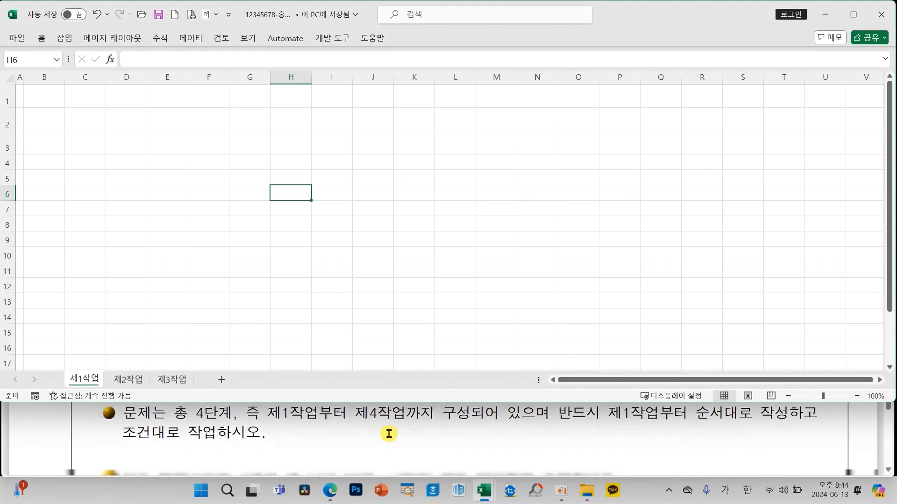
pyautogui.scroll(1, 389, 434)
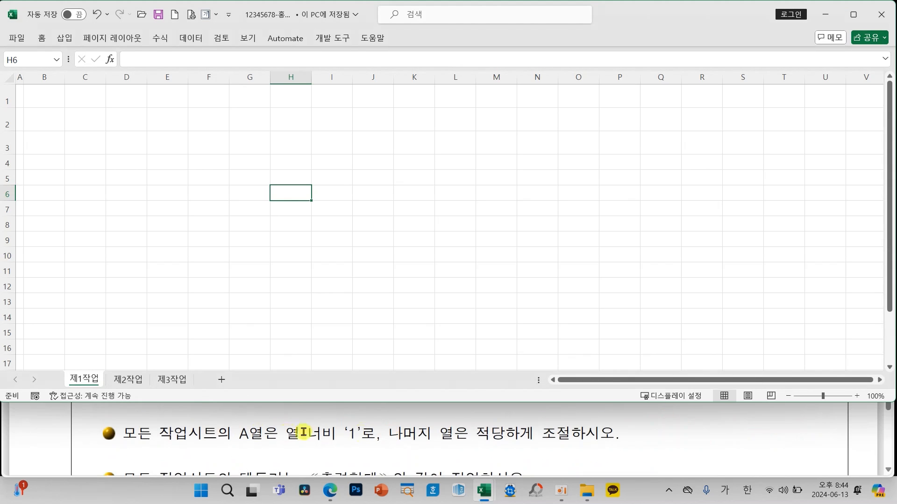
pyautogui.moveTo(232, 416)
pyautogui.mouseDown()
pyautogui.moveTo(269, 440)
pyautogui.moveTo(539, 445)
pyautogui.mouseUp()
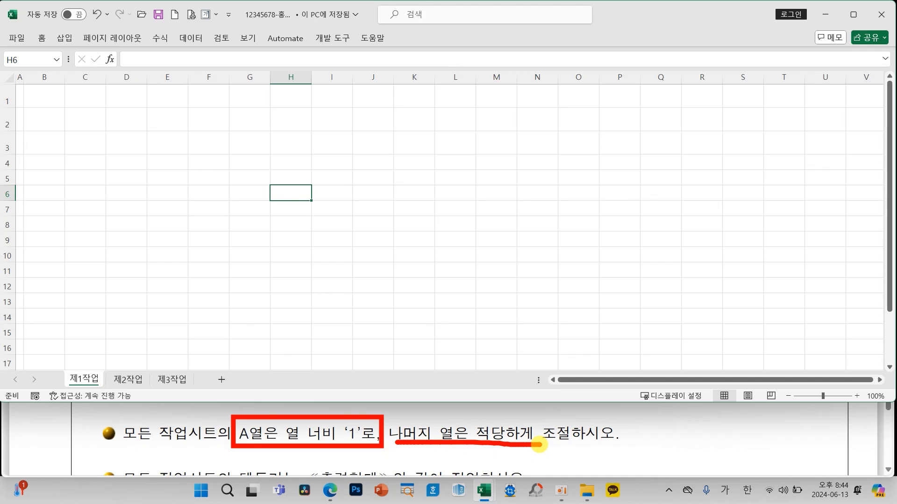
pyautogui.press('Escape')
pyautogui.scroll(-1, 534, 449)
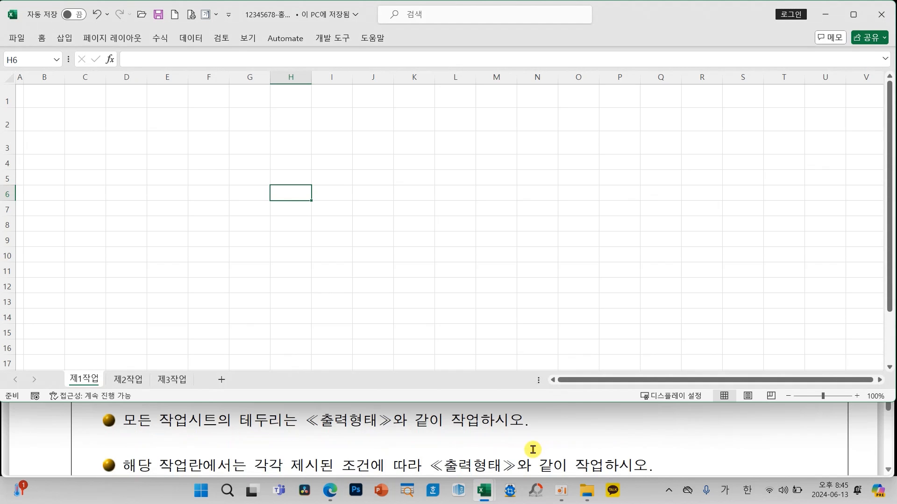
pyautogui.scroll(-1, 532, 449)
pyautogui.scroll(-1, 533, 450)
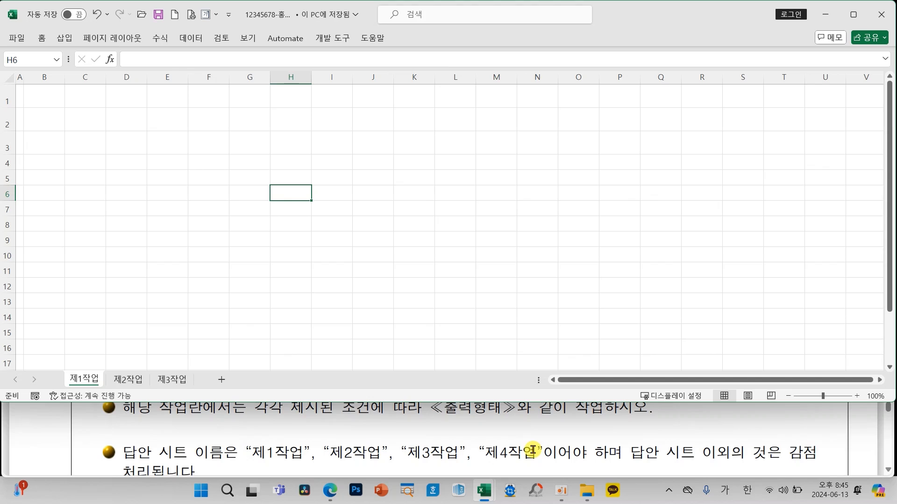
pyautogui.moveTo(229, 438)
pyautogui.mouseDown()
pyautogui.moveTo(400, 463)
pyautogui.moveTo(565, 469)
pyautogui.mouseUp()
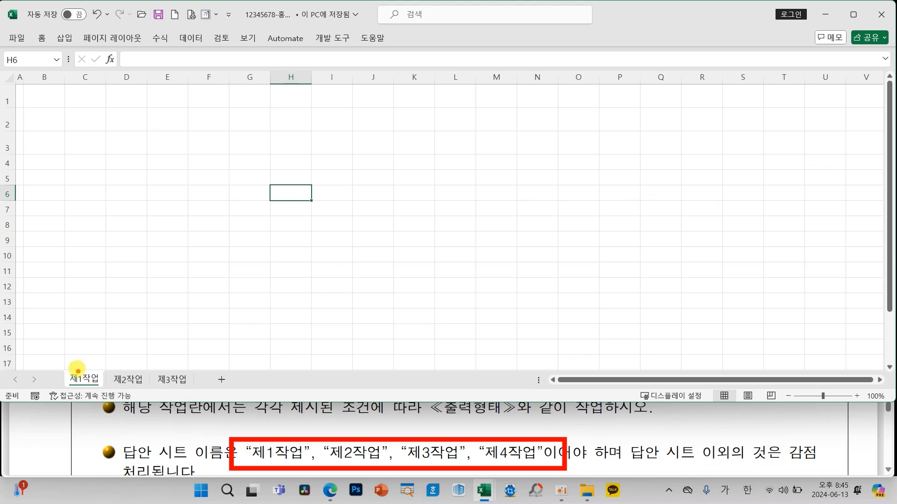
pyautogui.moveTo(73, 352)
pyautogui.mouseDown()
pyautogui.moveTo(79, 375)
pyautogui.moveTo(92, 340)
pyautogui.moveTo(145, 337)
pyautogui.moveTo(173, 374)
pyautogui.moveTo(191, 334)
pyautogui.mouseUp()
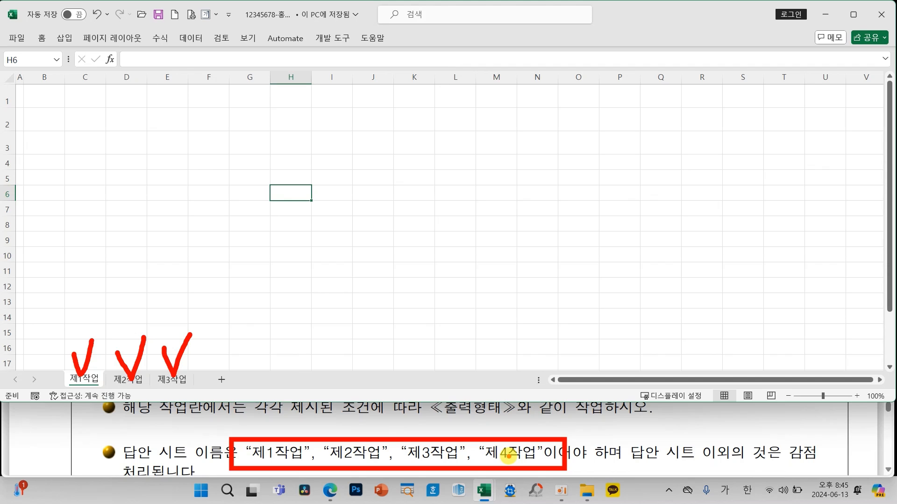
# Step: Read the exam sheet's 제1작업 conditions on the font and alignment required for all data
pyautogui.press('Escape')
pyautogui.scroll(-3, 562, 449)
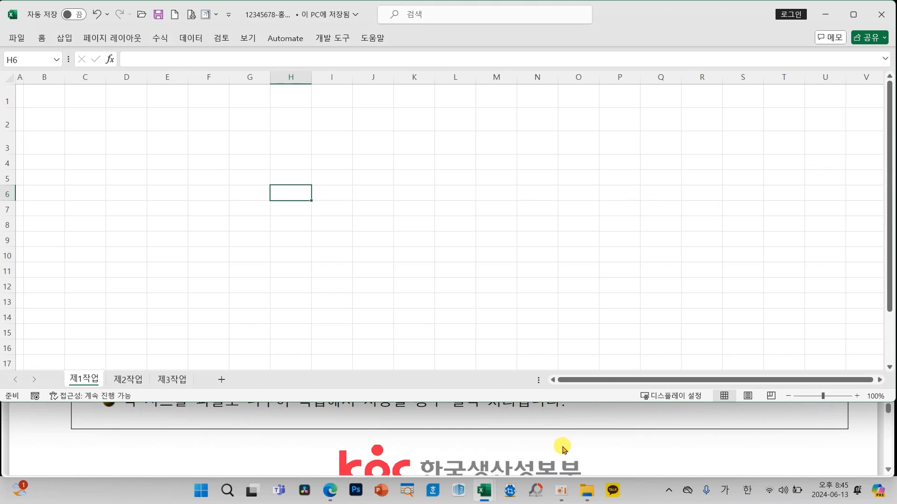
pyautogui.scroll(-3, 563, 449)
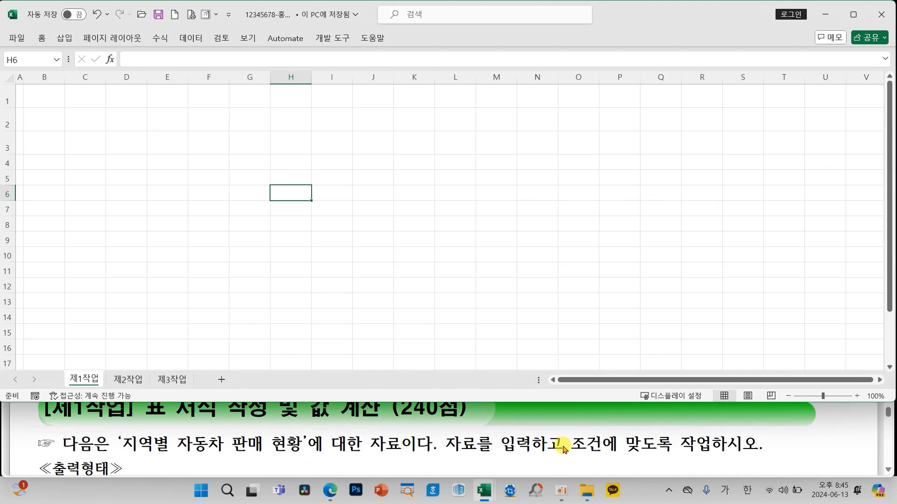
pyautogui.scroll(-5, 563, 449)
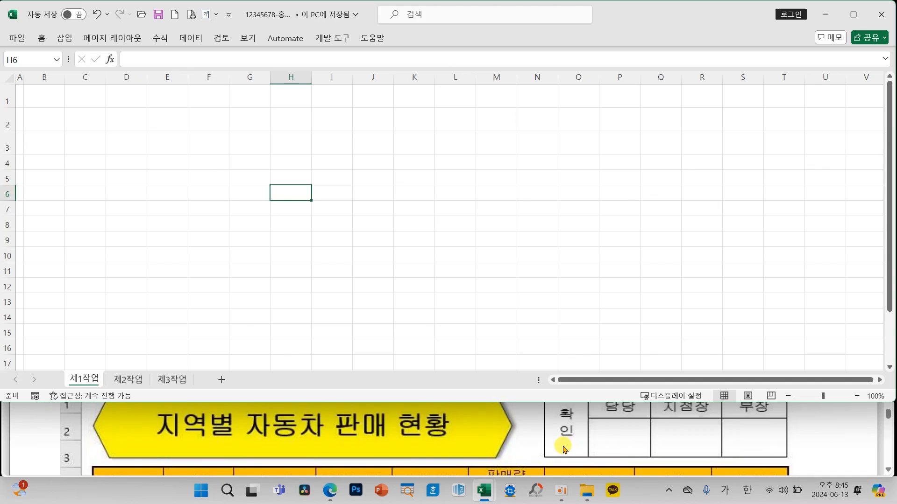
pyautogui.scroll(-8, 563, 450)
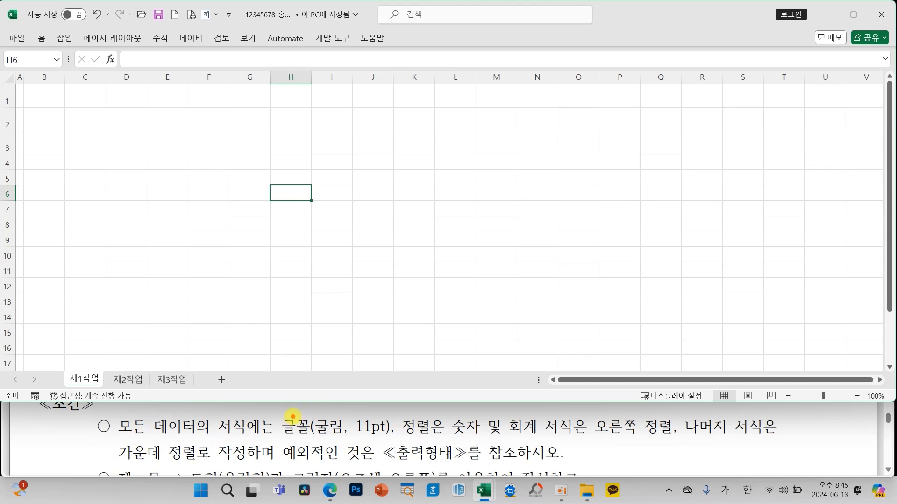
pyautogui.moveTo(281, 414)
pyautogui.mouseDown()
pyautogui.moveTo(329, 434)
pyautogui.moveTo(398, 441)
pyautogui.mouseUp()
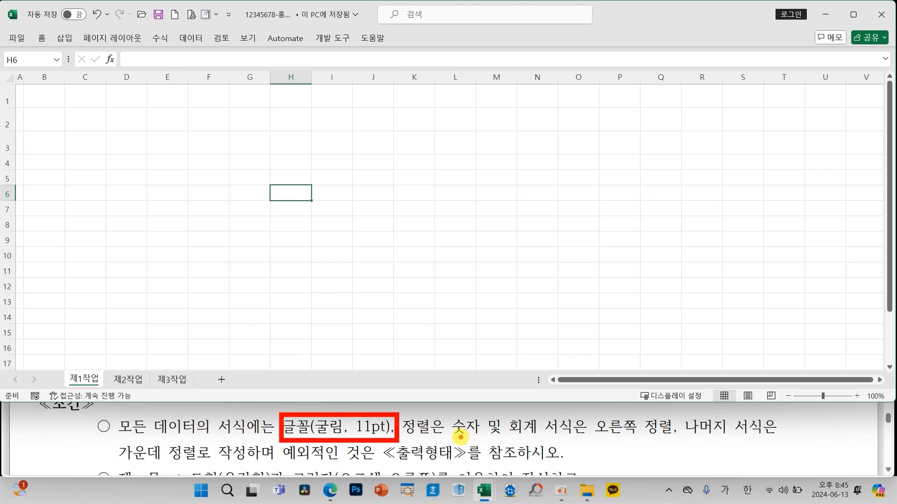
pyautogui.moveTo(647, 436)
pyautogui.mouseDown()
pyautogui.moveTo(589, 411)
pyautogui.moveTo(649, 431)
pyautogui.mouseUp()
pyautogui.moveTo(210, 460)
pyautogui.mouseDown()
pyautogui.moveTo(126, 475)
pyautogui.moveTo(189, 443)
pyautogui.moveTo(195, 461)
pyautogui.mouseUp()
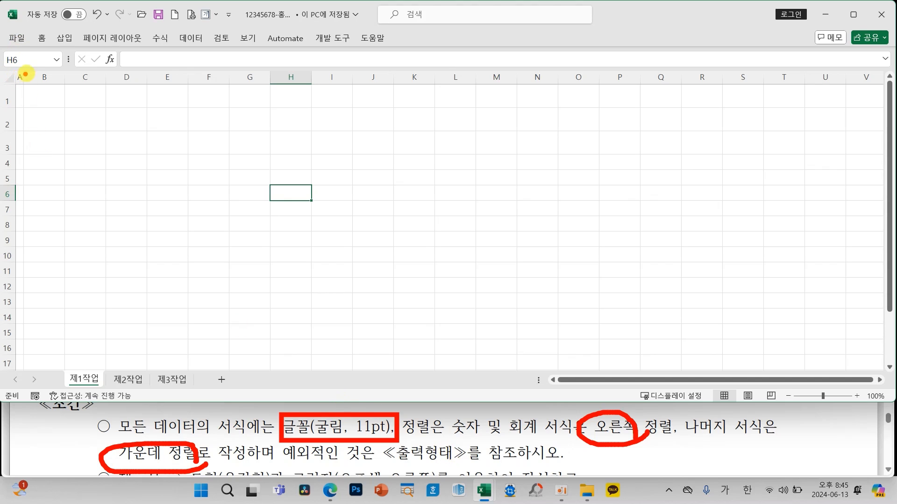
pyautogui.moveTo(2, 70)
pyautogui.mouseDown()
pyautogui.moveTo(23, 92)
pyautogui.moveTo(18, 66)
pyautogui.moveTo(6, 79)
pyautogui.mouseUp()
pyautogui.moveTo(32, 118)
pyautogui.mouseDown()
pyautogui.moveTo(10, 83)
pyautogui.moveTo(21, 85)
pyautogui.mouseUp()
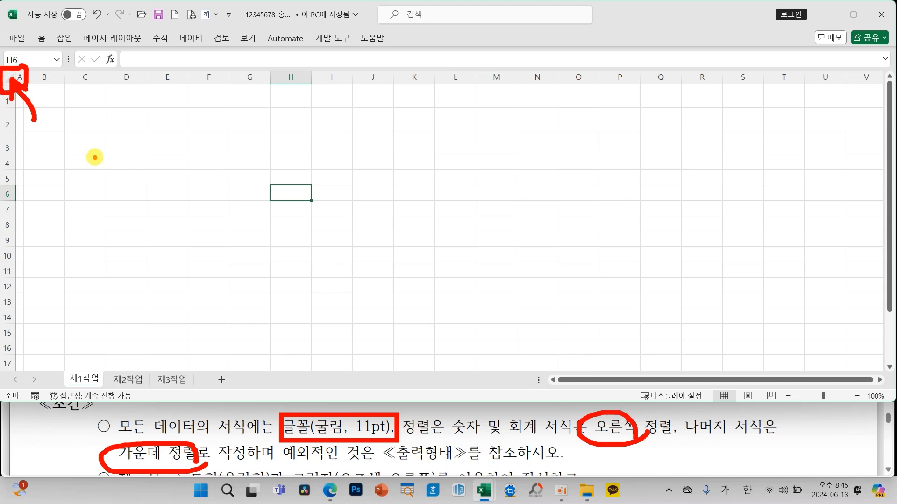
# Step: Set the font of all cells on the 제1작업 sheet to 굴림 and centre their contents horizontally
pyautogui.click(4, 76)
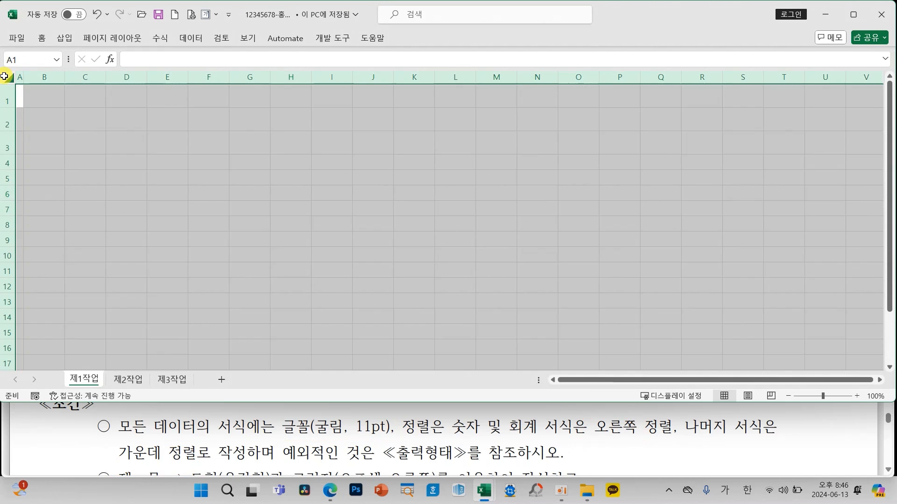
pyautogui.click(41, 38)
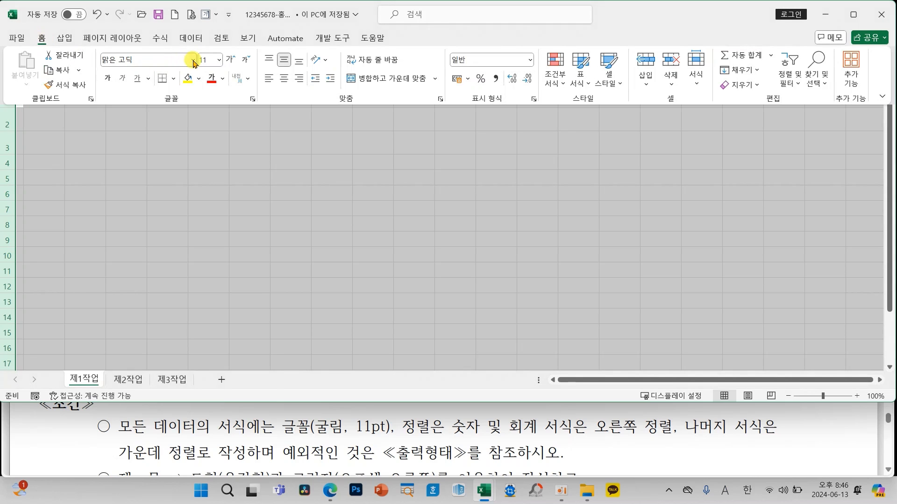
pyautogui.click(193, 61)
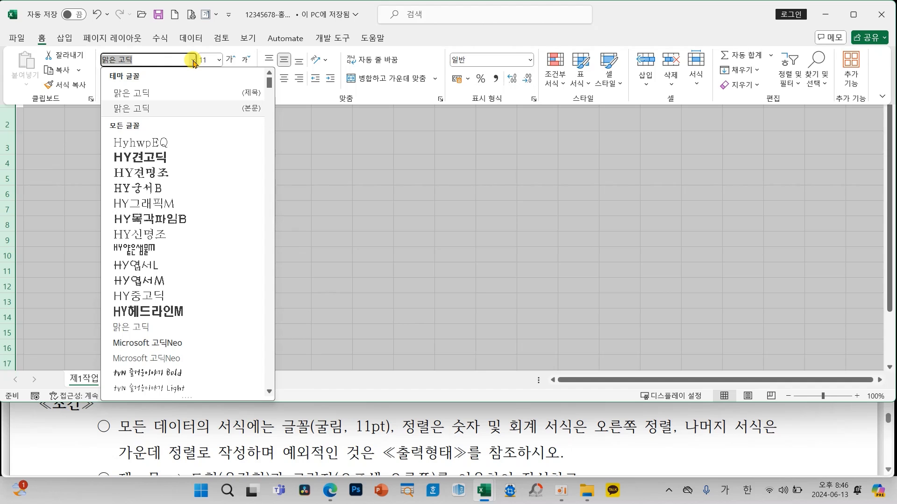
pyautogui.write('굴림')
pyautogui.press('Return')
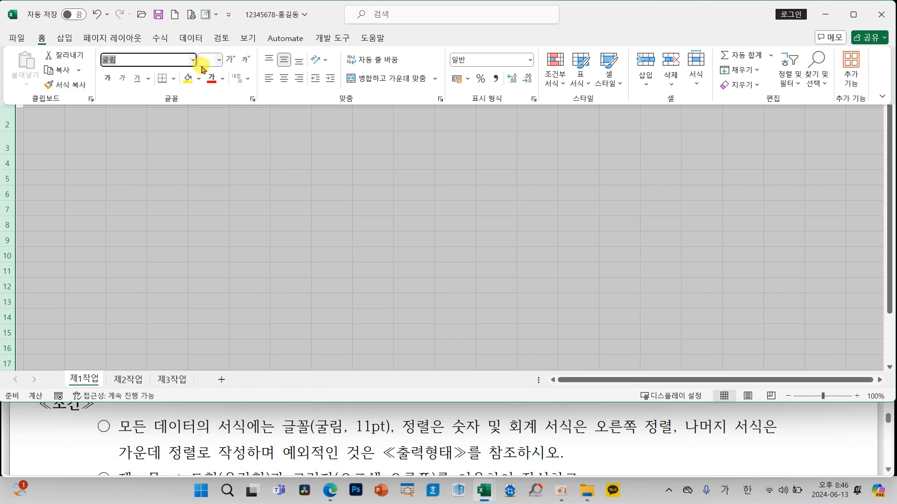
pyautogui.click(285, 79)
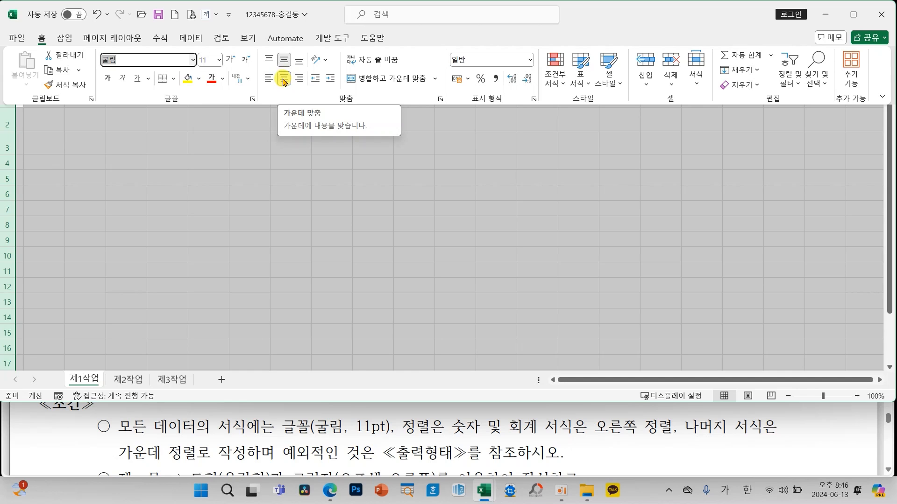
pyautogui.click(275, 227)
pyautogui.click(136, 174)
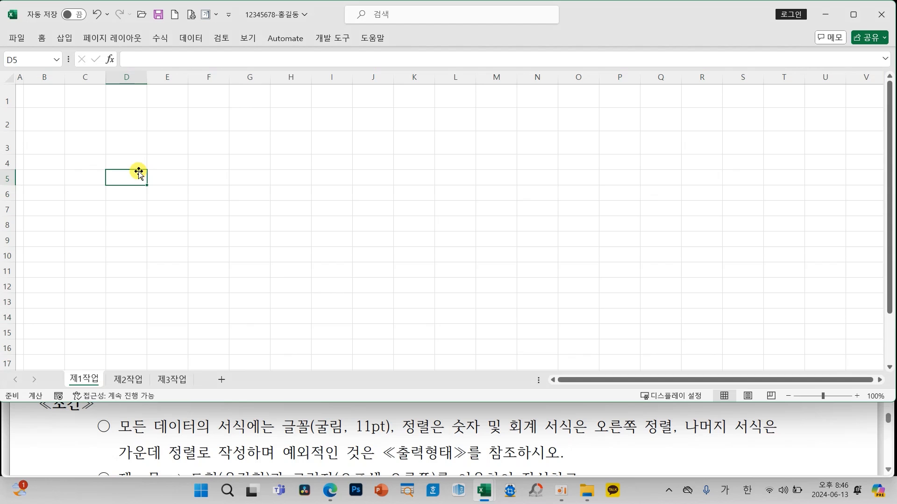
# Step: Examine the 출력형태 table on the exam sheet to determine which cell range the table occupies
pyautogui.scroll(10, 320, 442)
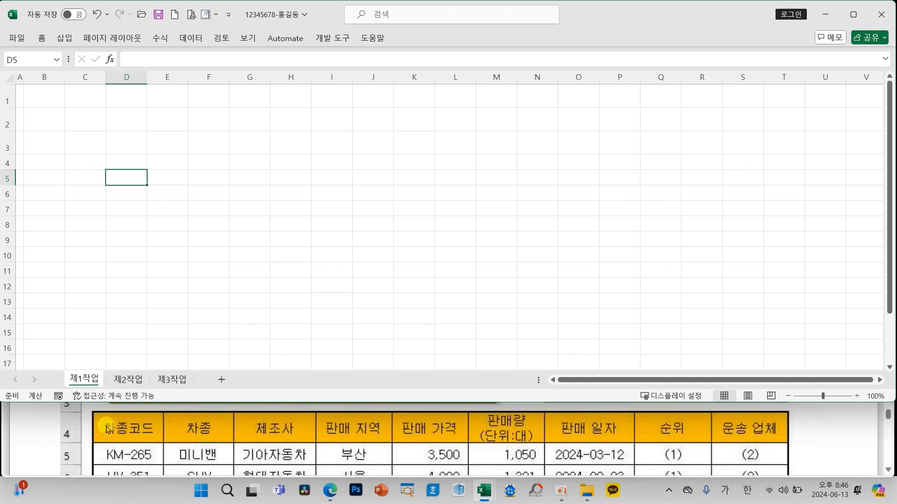
pyautogui.scroll(2, 759, 428)
pyautogui.scroll(2, 759, 429)
pyautogui.scroll(-2, 759, 428)
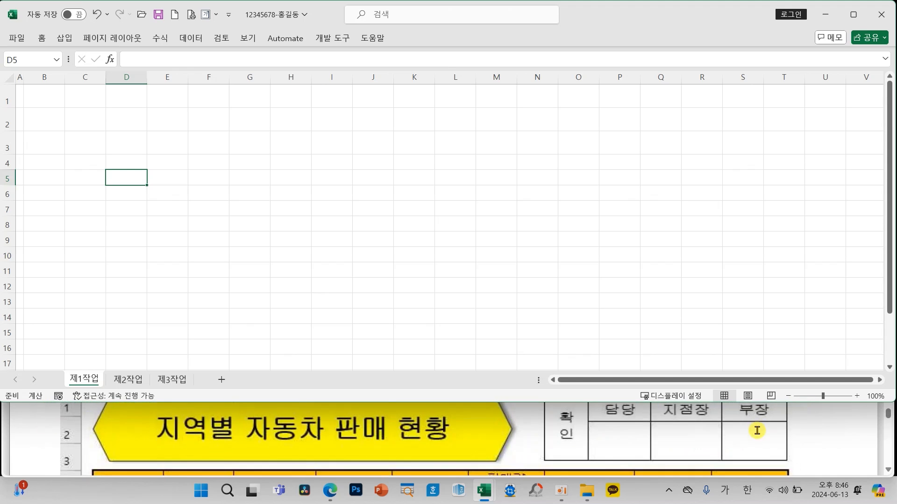
pyautogui.scroll(1, 758, 432)
pyautogui.scroll(-6, 757, 435)
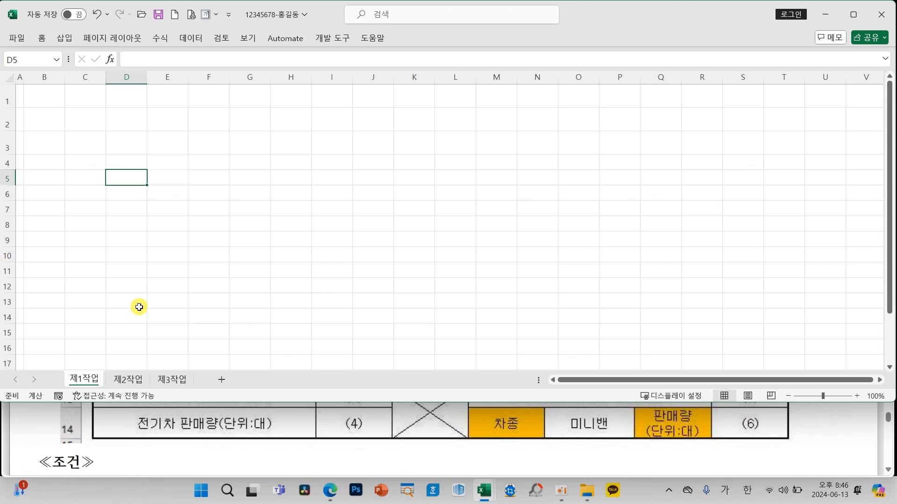
pyautogui.moveTo(139, 189)
pyautogui.mouseDown()
pyautogui.moveTo(160, 220)
pyautogui.moveTo(131, 249)
pyautogui.mouseUp()
pyautogui.moveTo(199, 185)
pyautogui.mouseDown()
pyautogui.moveTo(182, 218)
pyautogui.moveTo(220, 219)
pyautogui.moveTo(205, 256)
pyautogui.mouseUp()
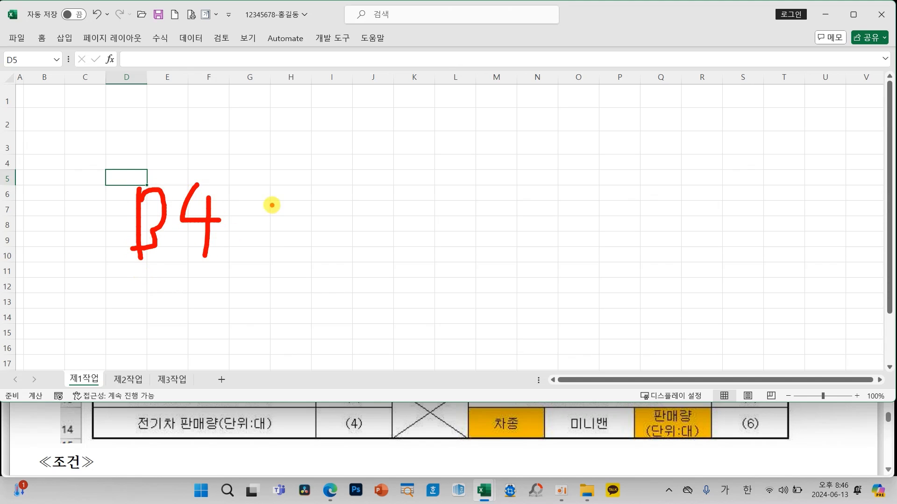
pyautogui.moveTo(272, 200); pyautogui.dragTo(277, 244)
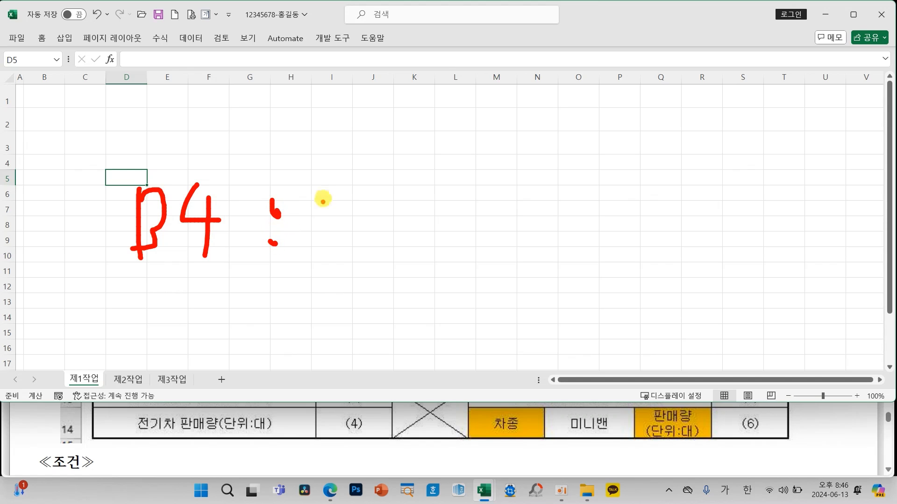
pyautogui.moveTo(332, 188); pyautogui.dragTo(327, 240)
pyautogui.moveTo(391, 182)
pyautogui.mouseDown()
pyautogui.moveTo(389, 264)
pyautogui.moveTo(449, 219)
pyautogui.moveTo(426, 262)
pyautogui.mouseUp()
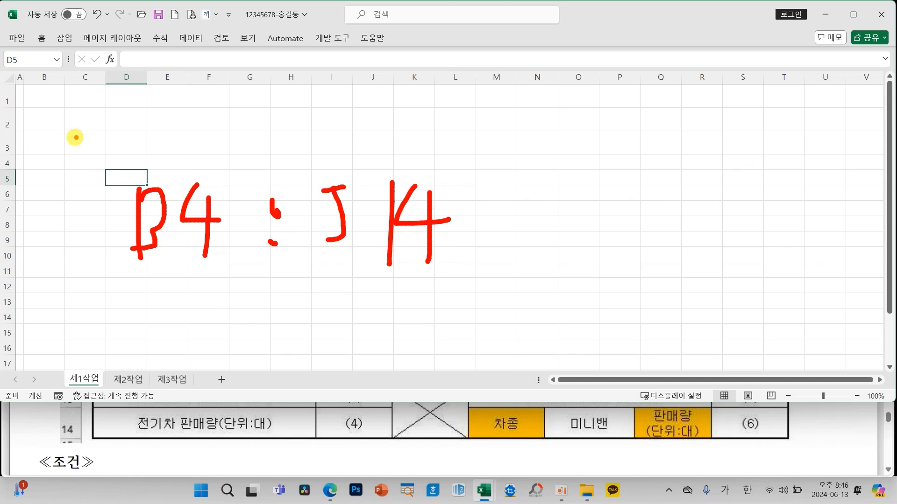
pyautogui.press('Escape')
# Step: Apply all borders and a thick outside border to the range B4:J14 on the 제1작업 sheet
pyautogui.click(44, 162)
pyautogui.moveTo(44, 161); pyautogui.dragTo(378, 312)
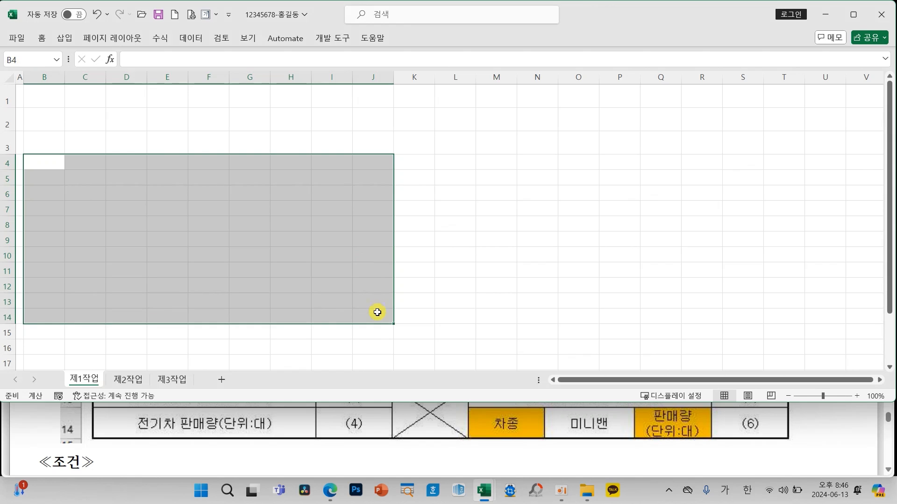
pyautogui.click(43, 38)
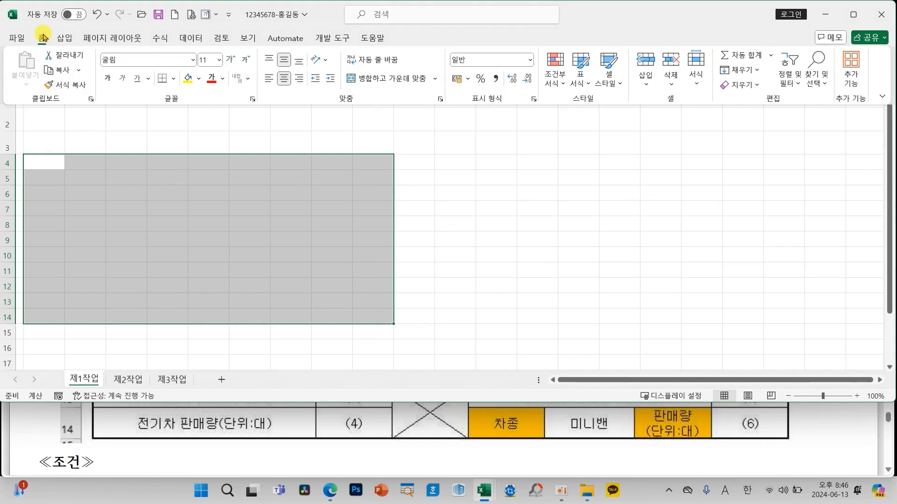
pyautogui.click(175, 80)
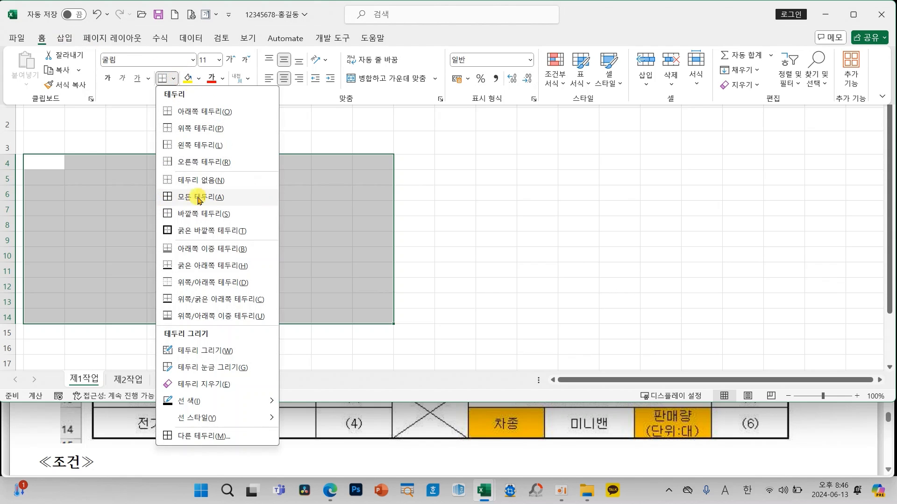
pyautogui.click(178, 198)
pyautogui.click(173, 79)
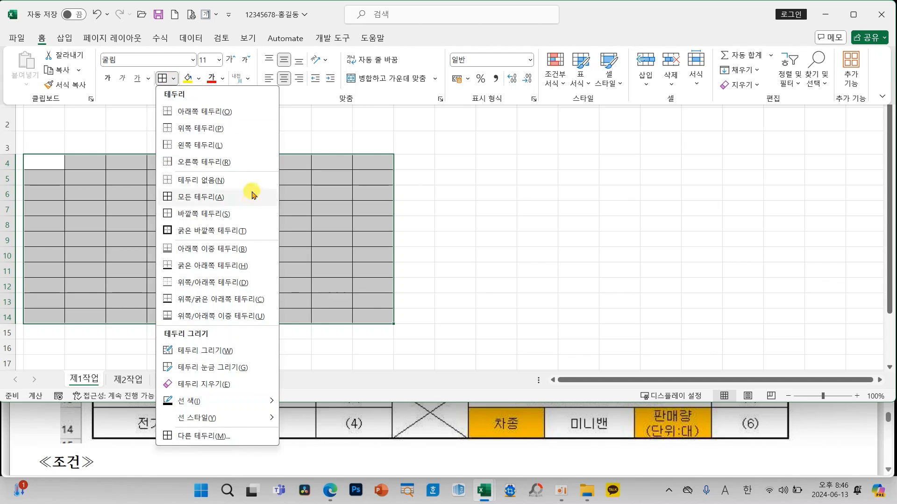
pyautogui.click(214, 230)
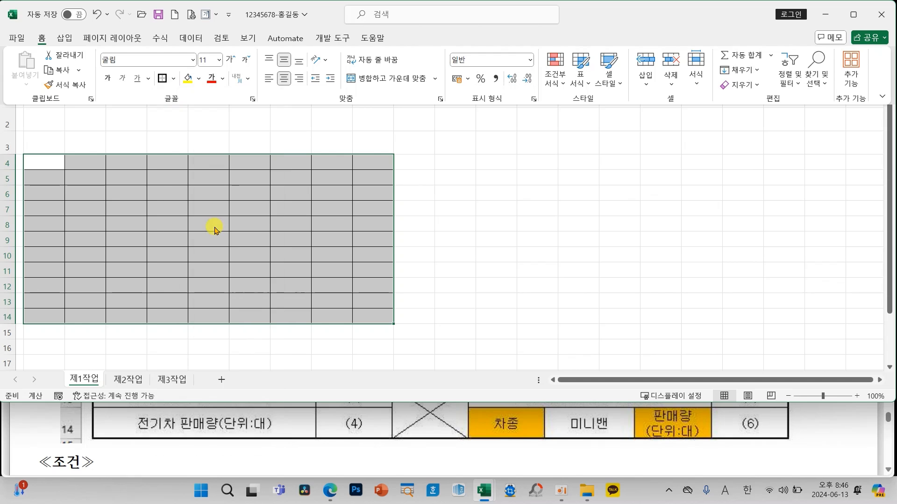
pyautogui.hotkey('ctrl', 'F1')
pyautogui.click(206, 231)
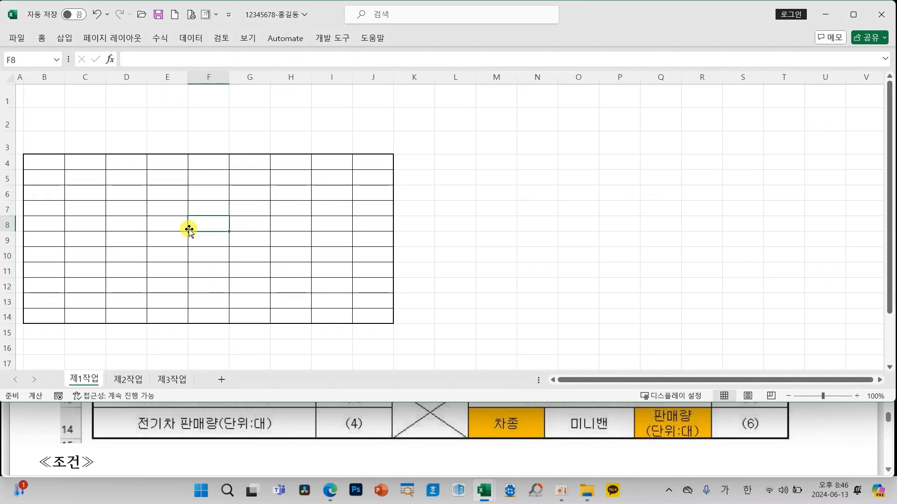
# Step: Enter the table headers 차종코드, 차종 and 제조사 in cells B4 to D4, following the exam sheet's header row
pyautogui.click(858, 396)
pyautogui.click(857, 396)
pyautogui.click(857, 397)
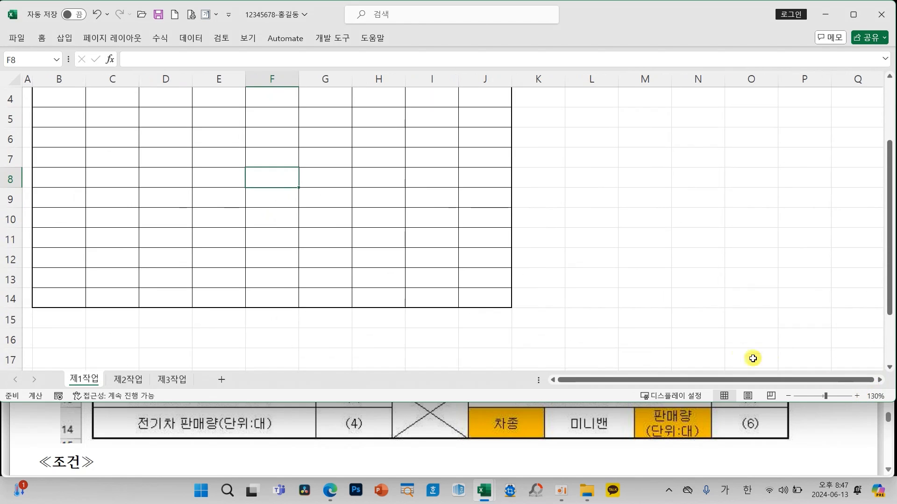
pyautogui.scroll(5, 565, 435)
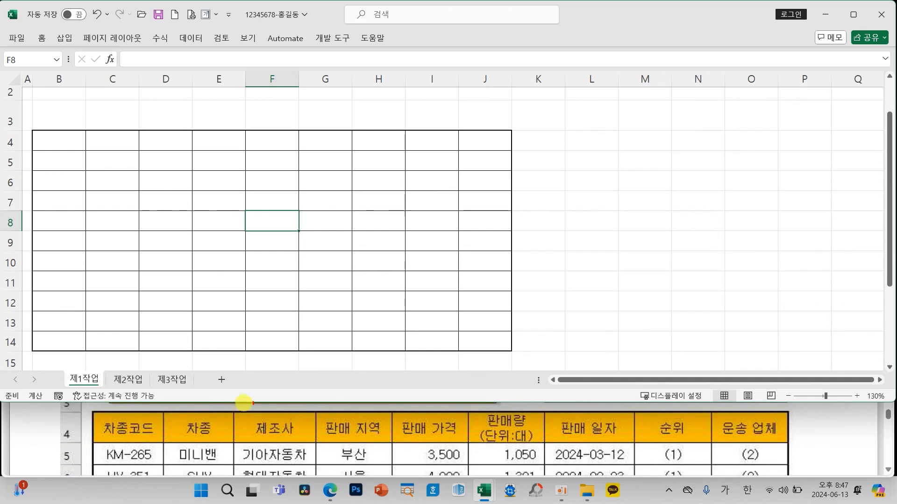
pyautogui.moveTo(80, 405)
pyautogui.mouseDown()
pyautogui.moveTo(672, 430)
pyautogui.moveTo(793, 443)
pyautogui.moveTo(797, 452)
pyautogui.mouseUp()
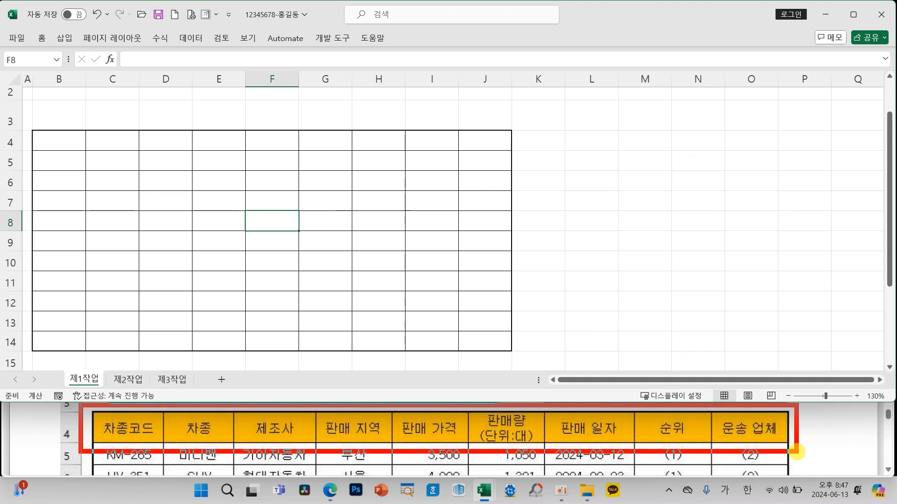
pyautogui.moveTo(796, 451); pyautogui.dragTo(797, 453)
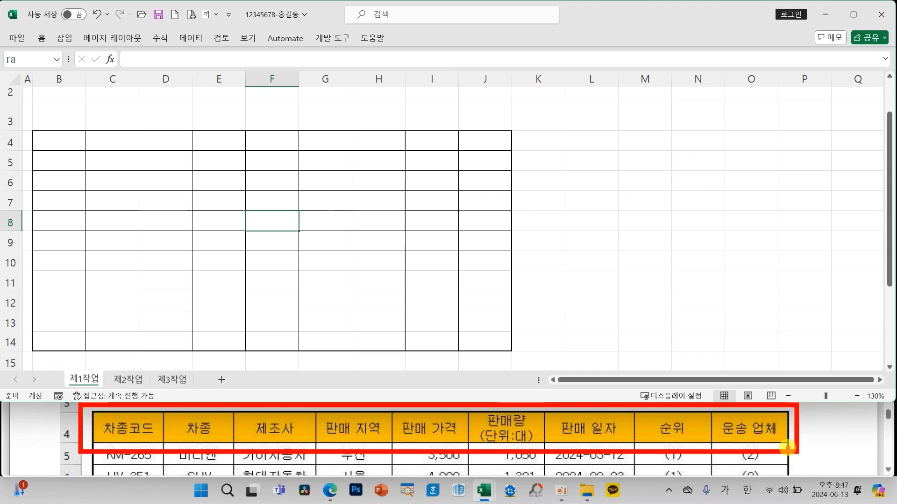
pyautogui.click(52, 140)
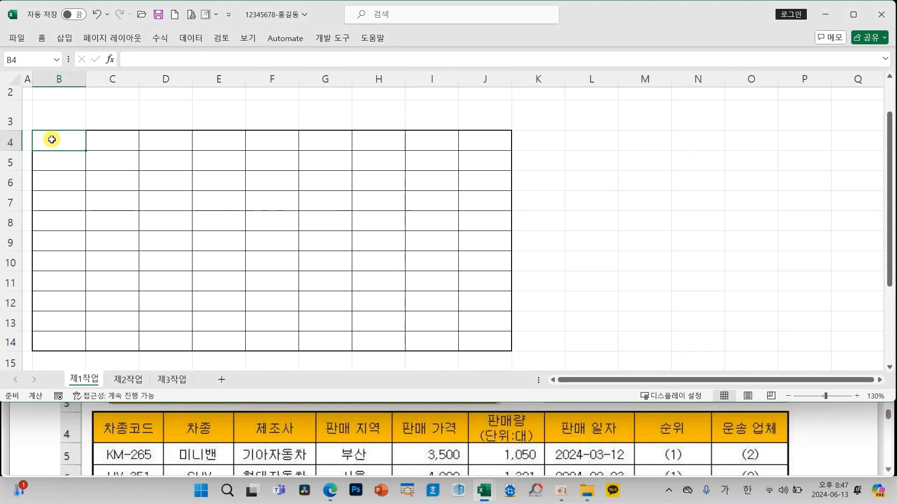
pyautogui.write('차종코드')
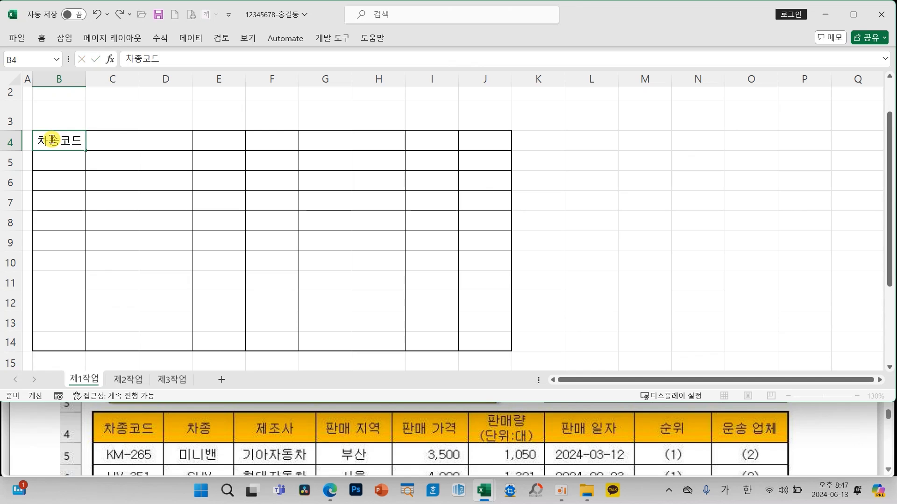
pyautogui.press('Tab')
pyautogui.write('차종')
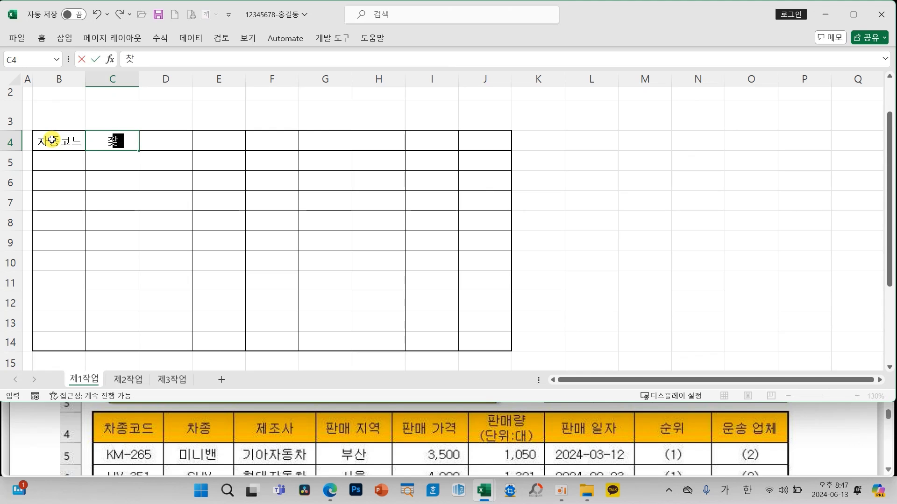
pyautogui.press('Tab')
pyautogui.write('제좆사')
pyautogui.press('Tab')
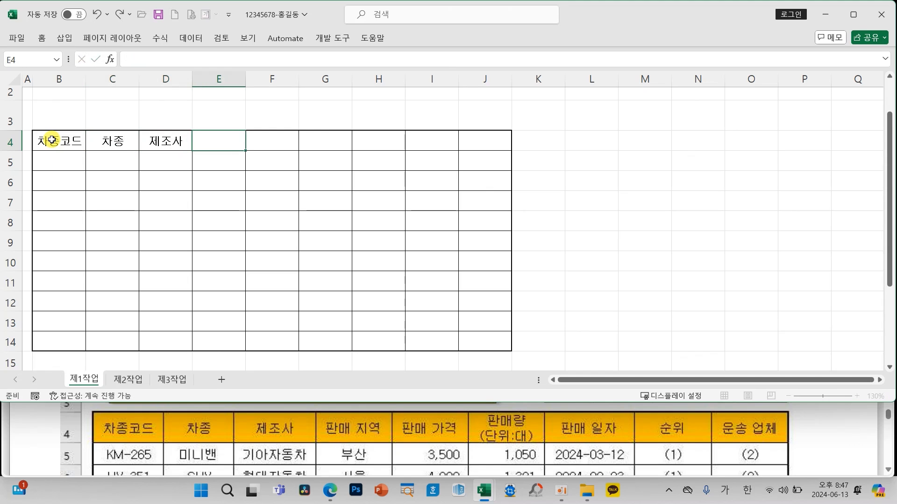
# Step: Enter the headers 판매 지역 in E4 and 판매 가격 in F4
pyautogui.write('판ㅁ')
pyautogui.write('매 지역')
pyautogui.press('Tab')
pyautogui.write('판매 ')
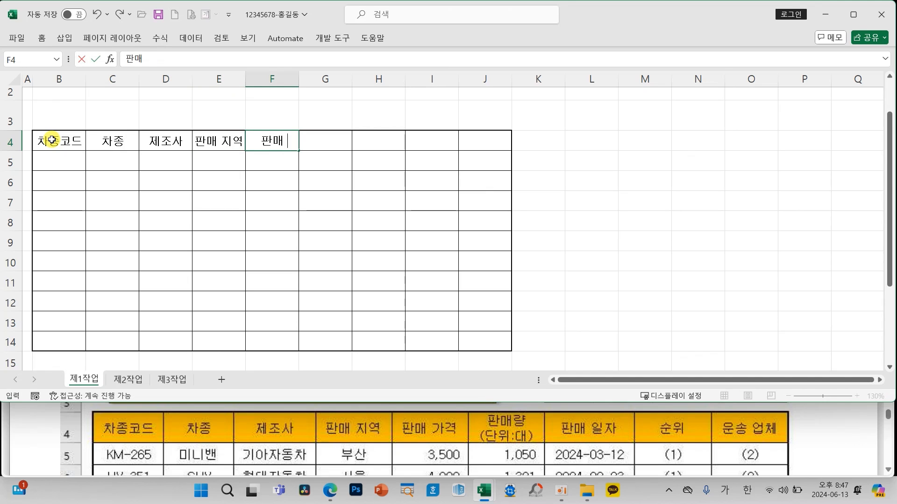
pyautogui.write('가격')
pyautogui.press('Tab')
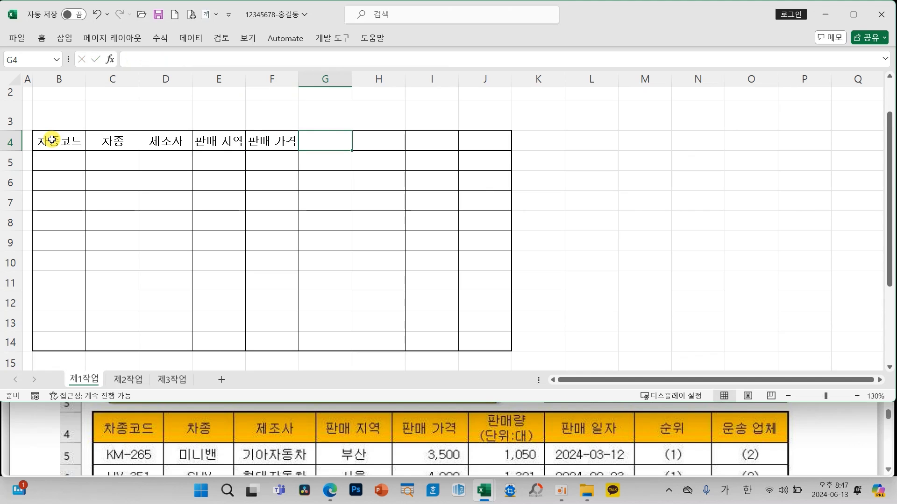
# Step: Enter the header 판매량 (단위:대) in G4, with (단위:대) on a second line within the cell
pyautogui.write('판매량')
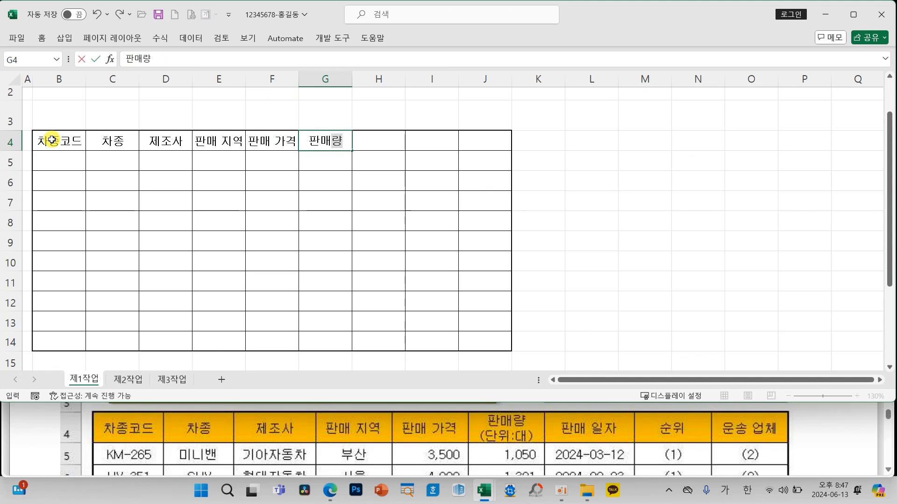
pyautogui.moveTo(559, 409)
pyautogui.mouseDown()
pyautogui.moveTo(481, 417)
pyautogui.moveTo(551, 448)
pyautogui.moveTo(534, 397)
pyautogui.mouseUp()
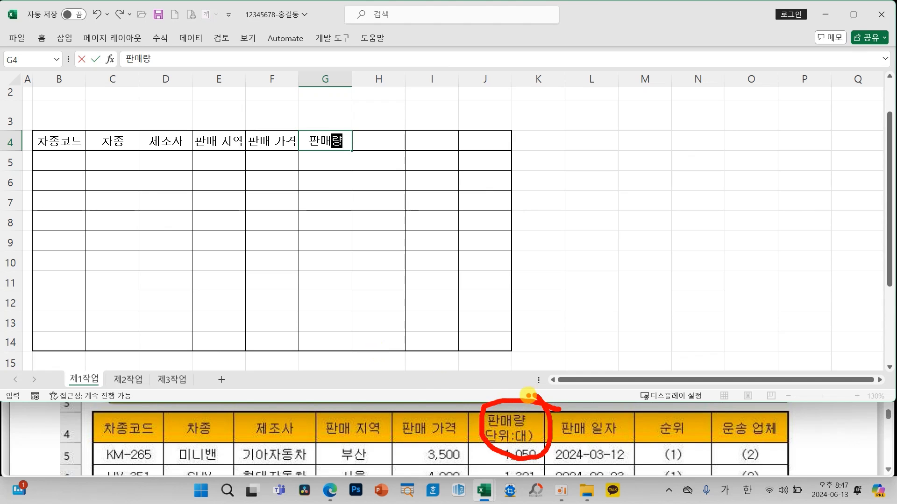
pyautogui.moveTo(357, 255); pyautogui.dragTo(356, 293)
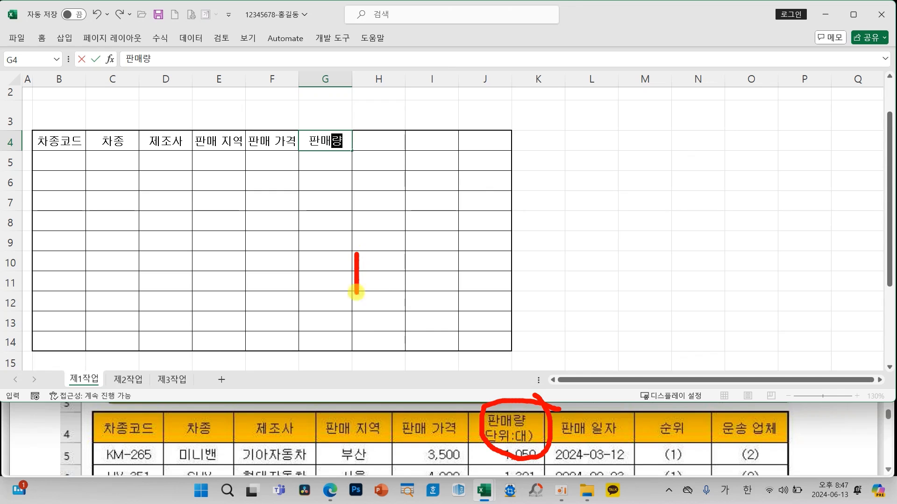
pyautogui.moveTo(357, 256); pyautogui.dragTo(402, 329)
pyautogui.moveTo(355, 308); pyautogui.dragTo(377, 293)
pyautogui.moveTo(398, 257)
pyautogui.mouseDown()
pyautogui.moveTo(406, 323)
pyautogui.moveTo(431, 314)
pyautogui.moveTo(453, 237)
pyautogui.mouseUp()
pyautogui.moveTo(446, 245); pyautogui.dragTo(448, 322)
pyautogui.moveTo(474, 275); pyautogui.dragTo(505, 266)
pyautogui.moveTo(487, 248); pyautogui.dragTo(488, 306)
pyautogui.moveTo(576, 213)
pyautogui.mouseDown()
pyautogui.moveTo(581, 231)
pyautogui.moveTo(554, 296)
pyautogui.moveTo(563, 318)
pyautogui.moveTo(588, 333)
pyautogui.mouseUp()
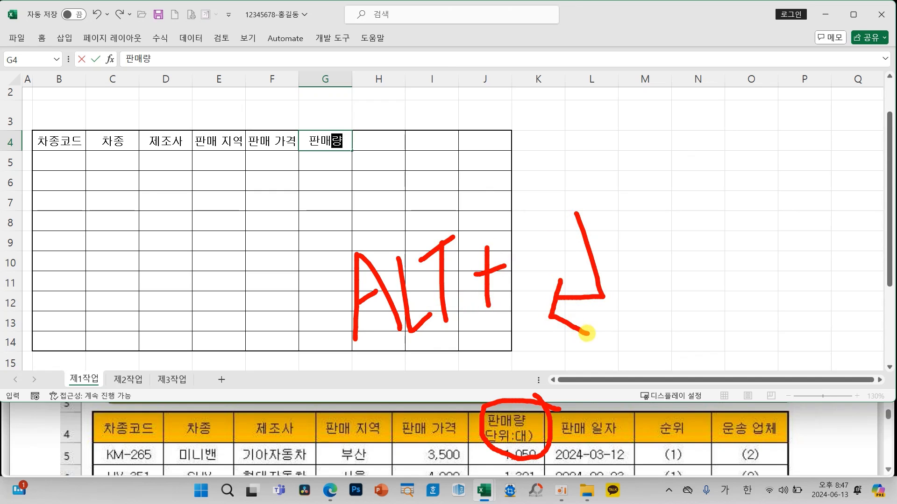
pyautogui.press('Escape')
pyautogui.click(342, 143)
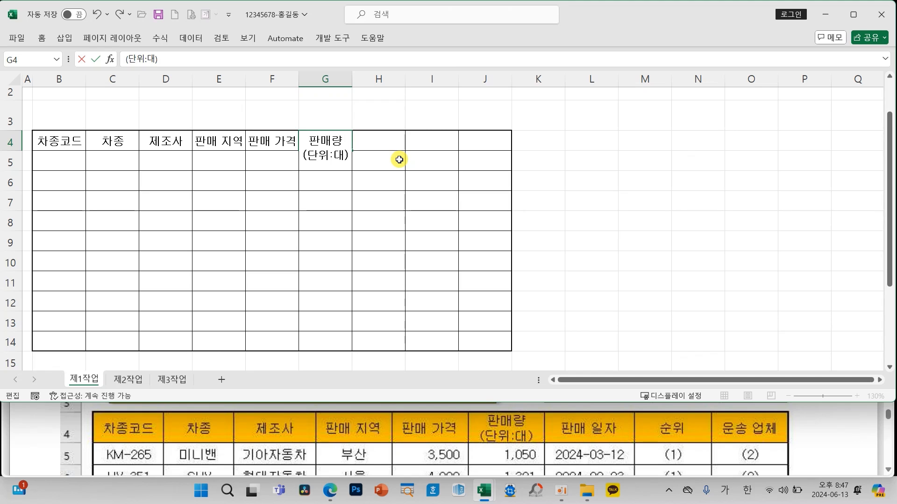
pyautogui.press('Tab')
# Step: Enter the headers 판매 일자, 순위 and 운송 업체 in cells H4 to J4
pyautogui.write('판')
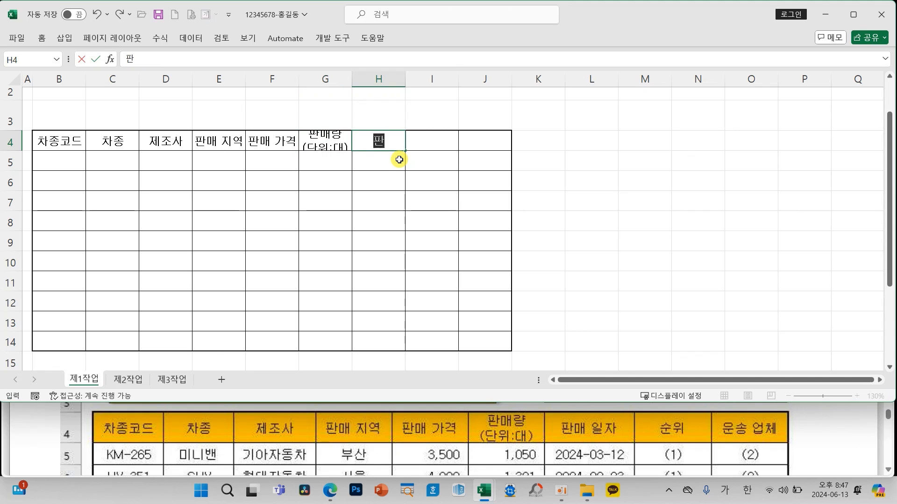
pyautogui.write('매 일자')
pyautogui.press('Tab')
pyautogui.write('순')
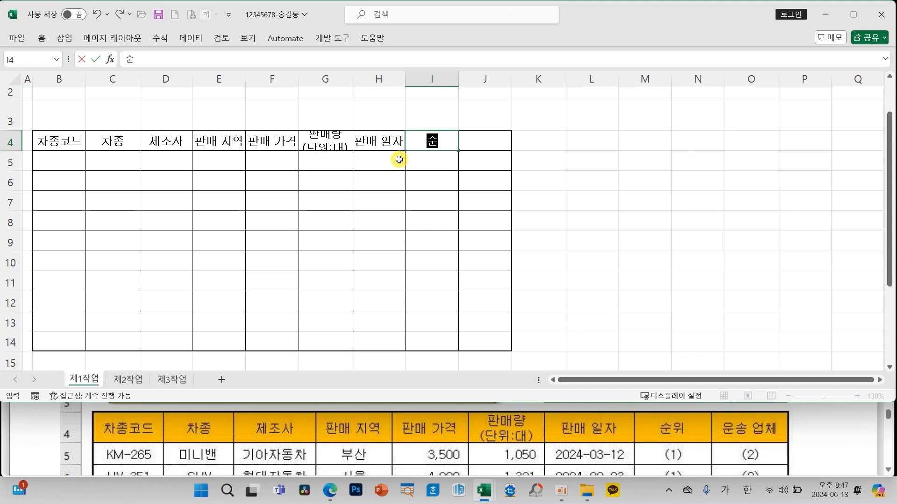
pyautogui.write('위')
pyautogui.press('Tab')
pyautogui.write('운소')
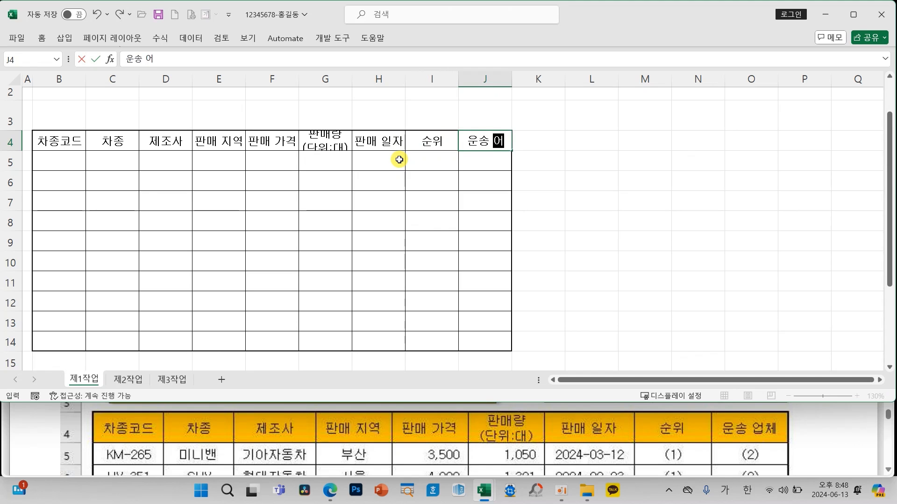
pyautogui.write(' 업체')
pyautogui.press('Return')
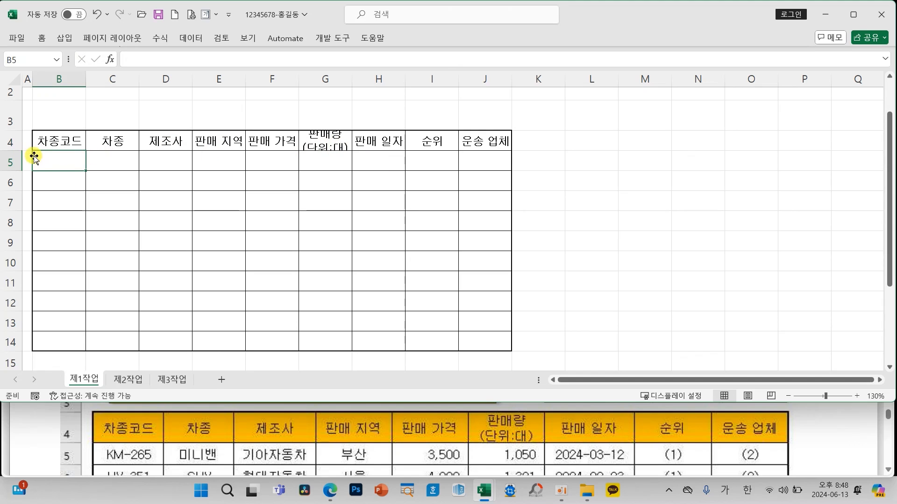
# Step: Autofit row 4's height to its two-line header and adjust the widths of columns B to J to give the headers more room
pyautogui.click(60, 157)
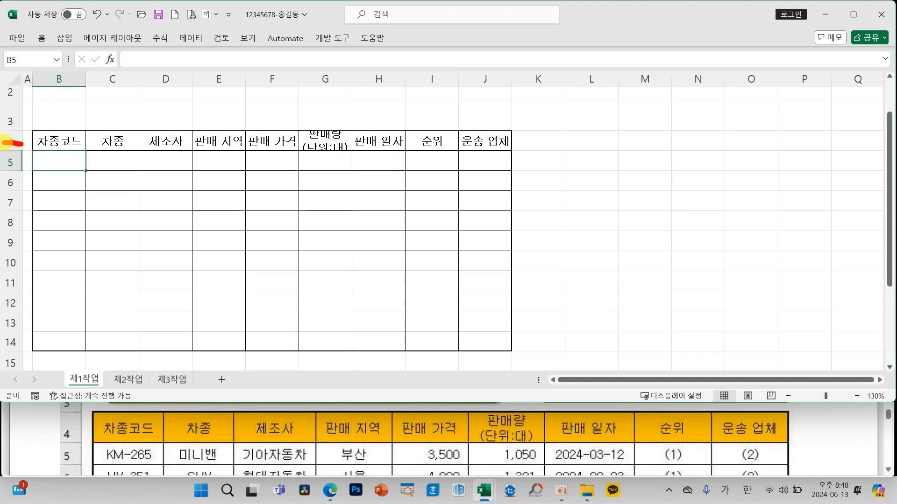
pyautogui.doubleClick(11, 150)
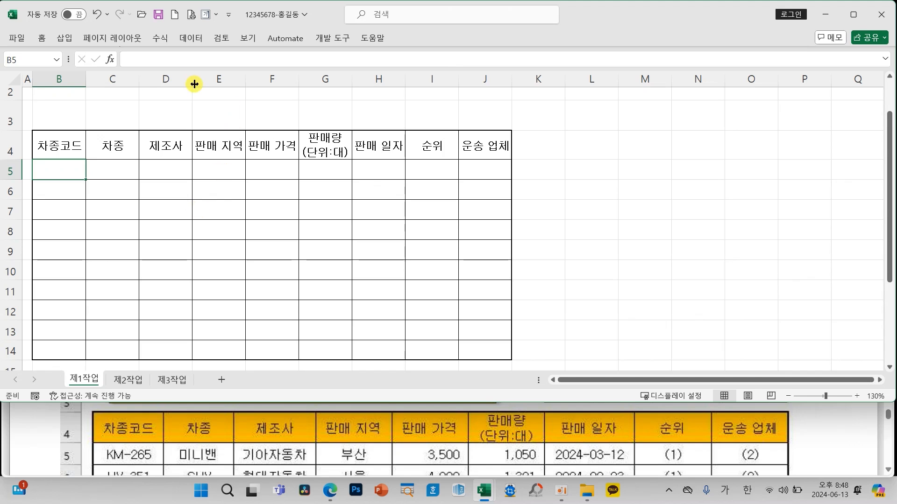
pyautogui.moveTo(85, 84); pyautogui.dragTo(530, 82)
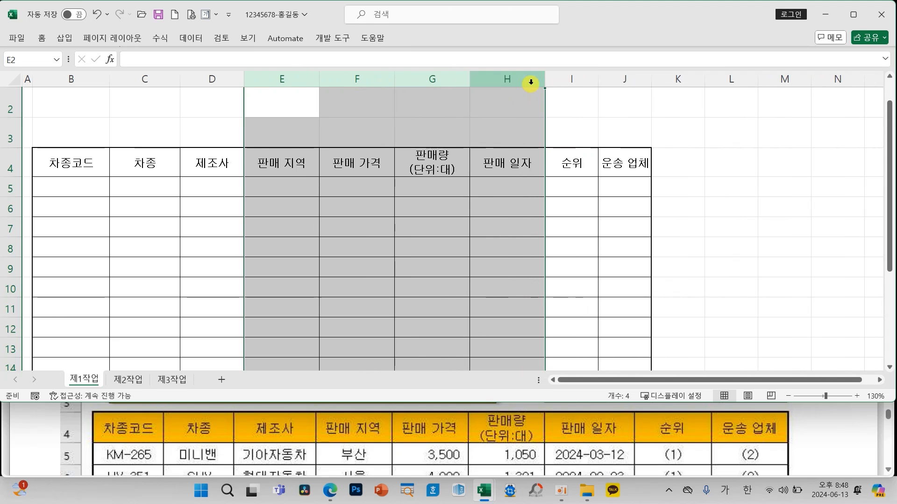
pyautogui.click(496, 194)
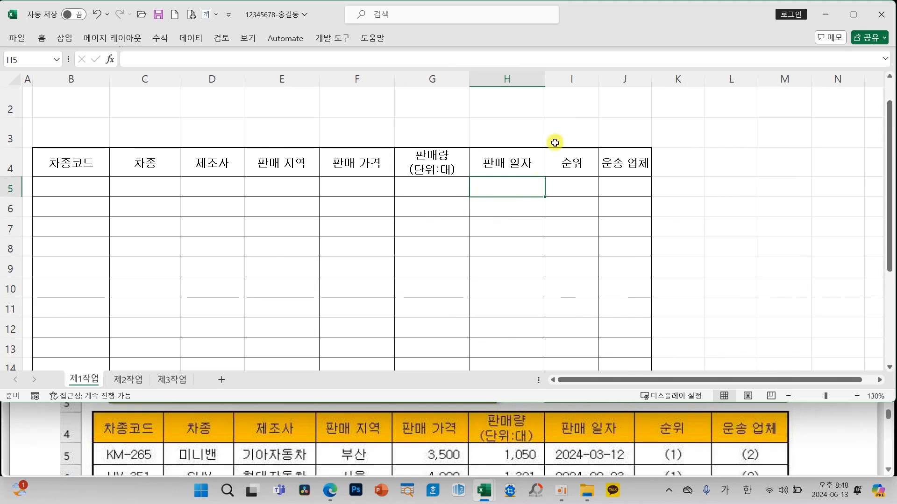
pyautogui.moveTo(545, 80); pyautogui.dragTo(565, 80)
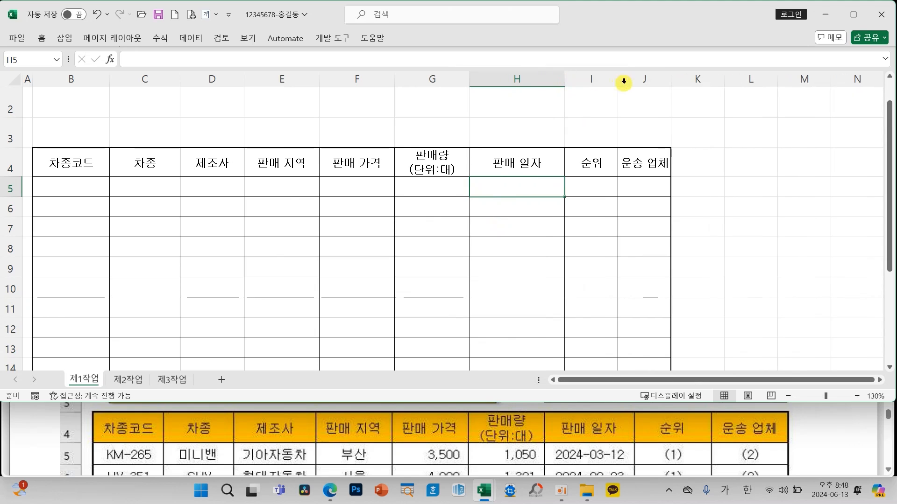
pyautogui.moveTo(618, 81); pyautogui.dragTo(628, 82)
pyautogui.moveTo(684, 81); pyautogui.dragTo(703, 83)
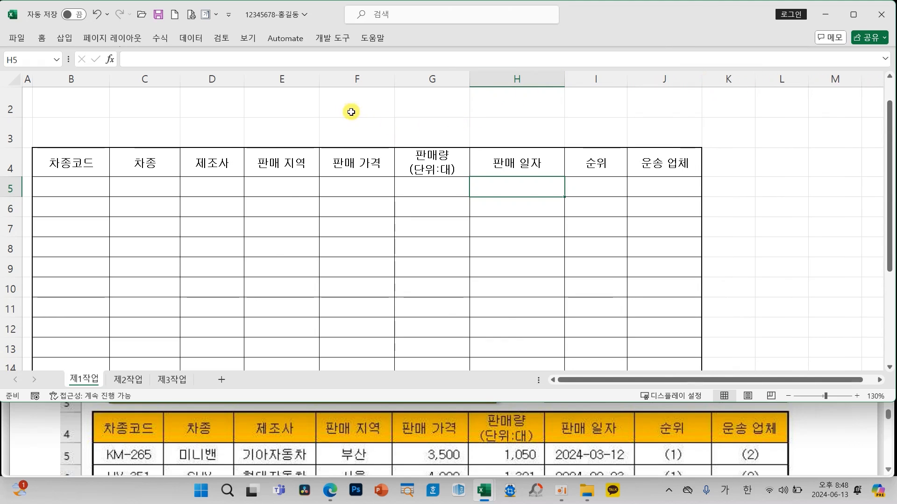
pyautogui.moveTo(320, 82); pyautogui.dragTo(316, 83)
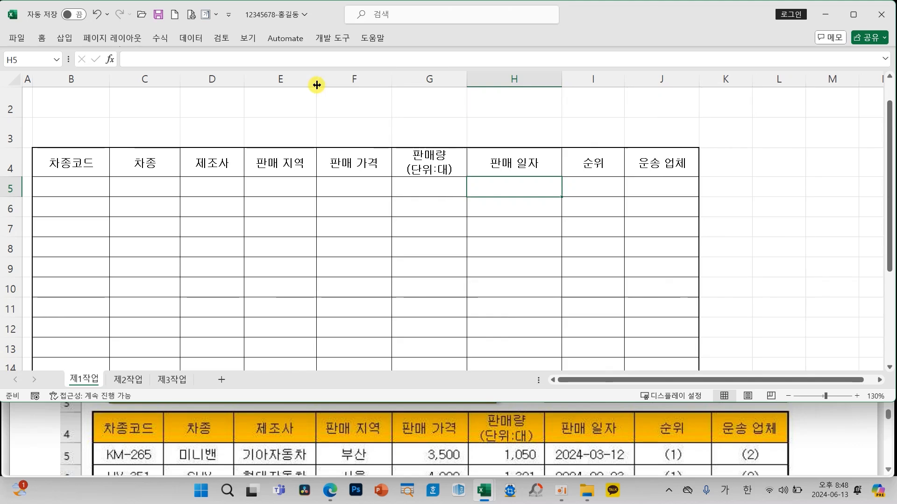
pyautogui.click(353, 242)
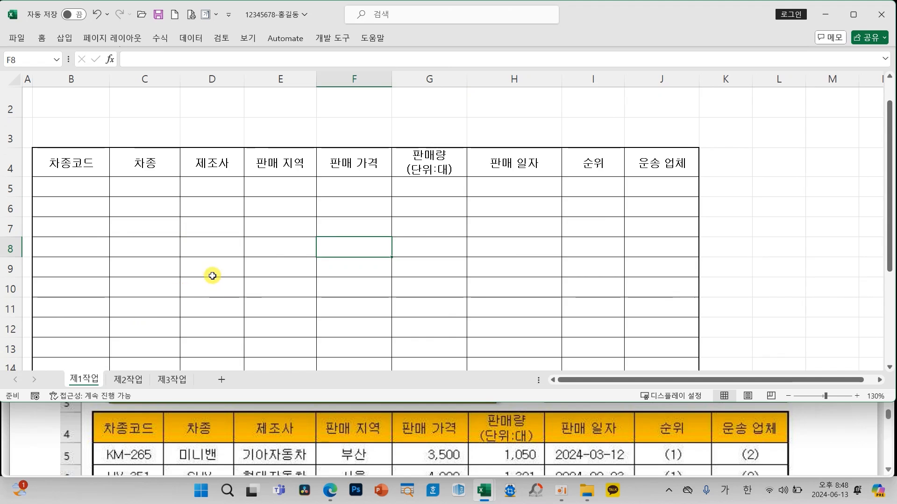
# Step: Merge and center cells B13:D13, following row 13 of the exam sheet's table
pyautogui.scroll(-1, 211, 279)
pyautogui.scroll(-5, 299, 444)
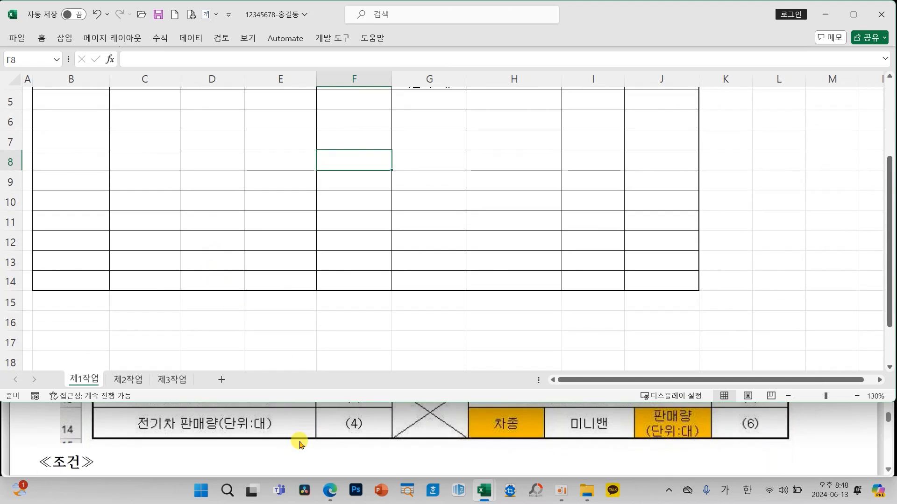
pyautogui.scroll(2, 300, 441)
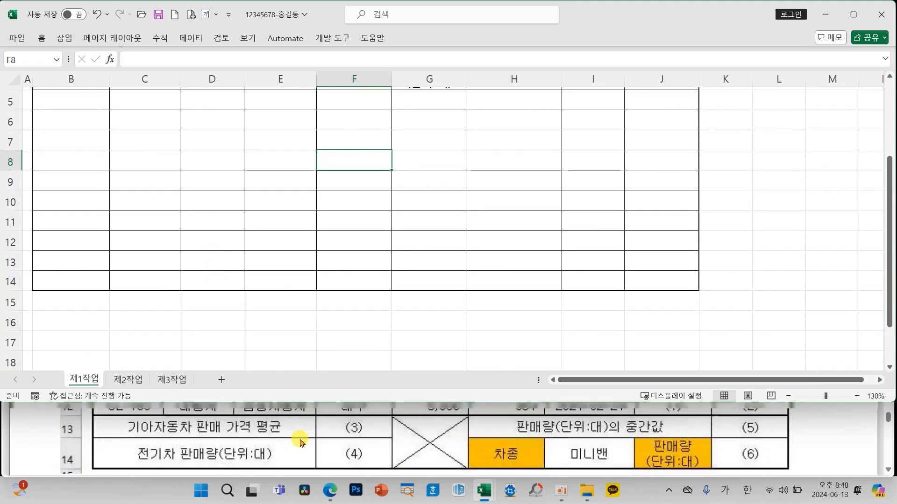
pyautogui.click(889, 470)
pyautogui.click(413, 264)
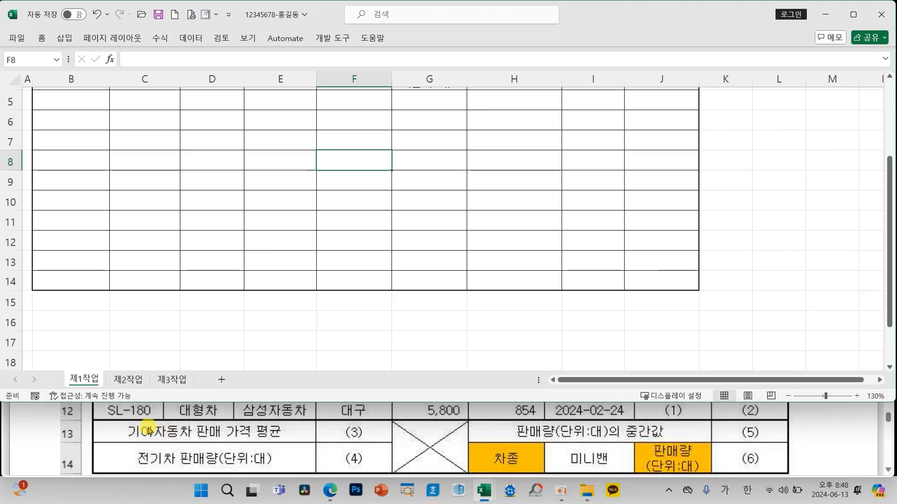
pyautogui.moveTo(113, 410)
pyautogui.mouseDown()
pyautogui.moveTo(140, 395)
pyautogui.moveTo(195, 423)
pyautogui.moveTo(215, 401)
pyautogui.moveTo(281, 405)
pyautogui.mouseUp()
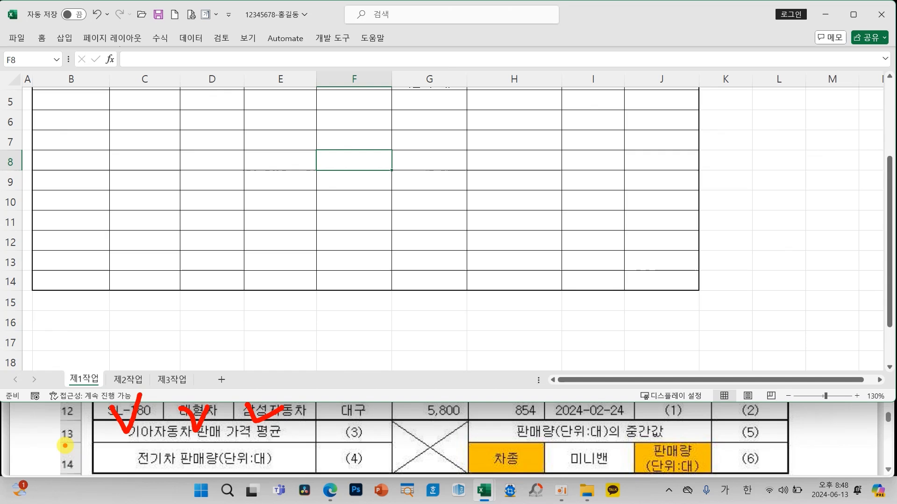
pyautogui.moveTo(65, 420)
pyautogui.mouseDown()
pyautogui.moveTo(58, 442)
pyautogui.moveTo(80, 428)
pyautogui.moveTo(83, 451)
pyautogui.mouseUp()
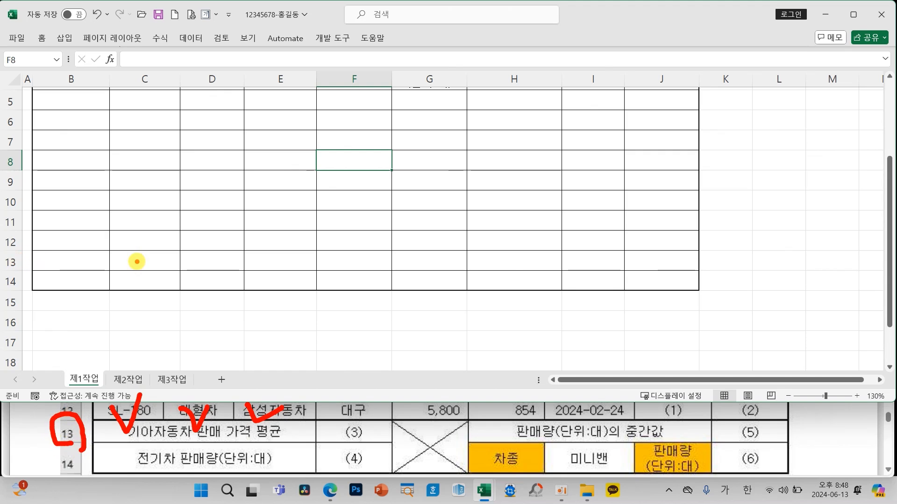
pyautogui.press('Escape')
pyautogui.moveTo(75, 260); pyautogui.dragTo(211, 261)
pyautogui.click(44, 45)
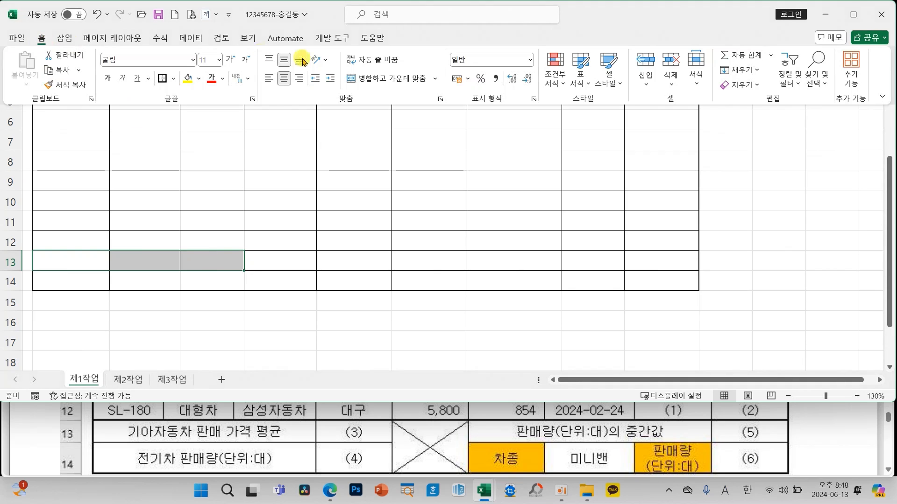
pyautogui.click(371, 80)
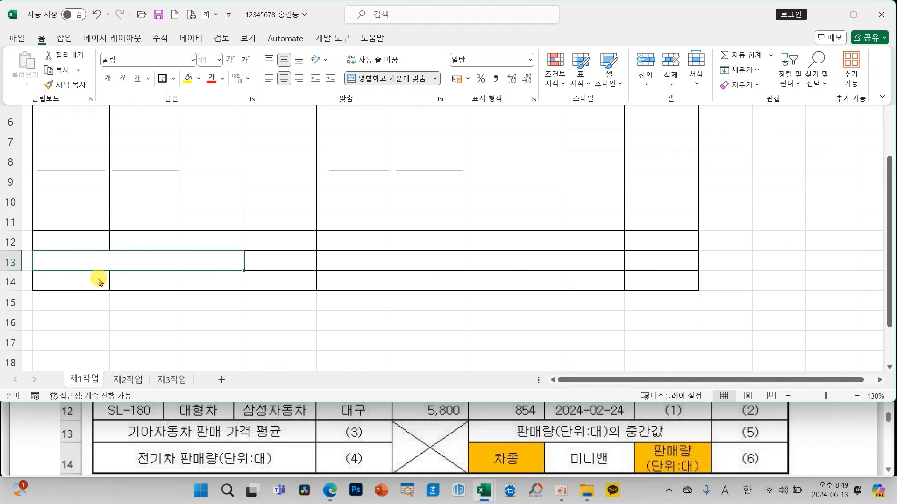
# Step: Merge and center cells B14:D14
pyautogui.click(75, 280)
pyautogui.moveTo(75, 280); pyautogui.dragTo(211, 285)
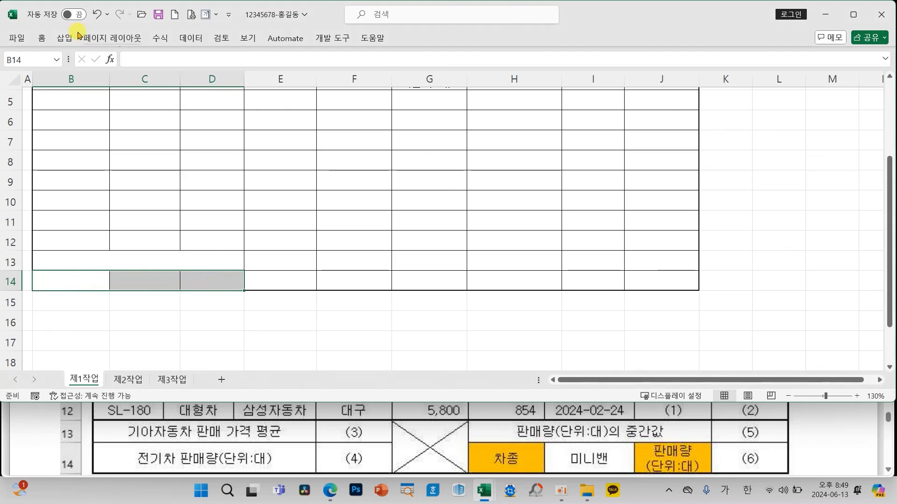
pyautogui.click(44, 41)
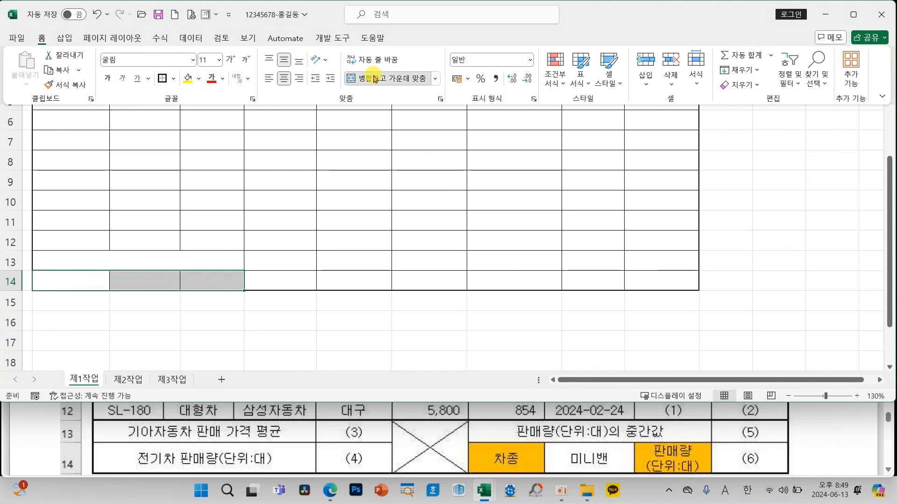
pyautogui.click(374, 79)
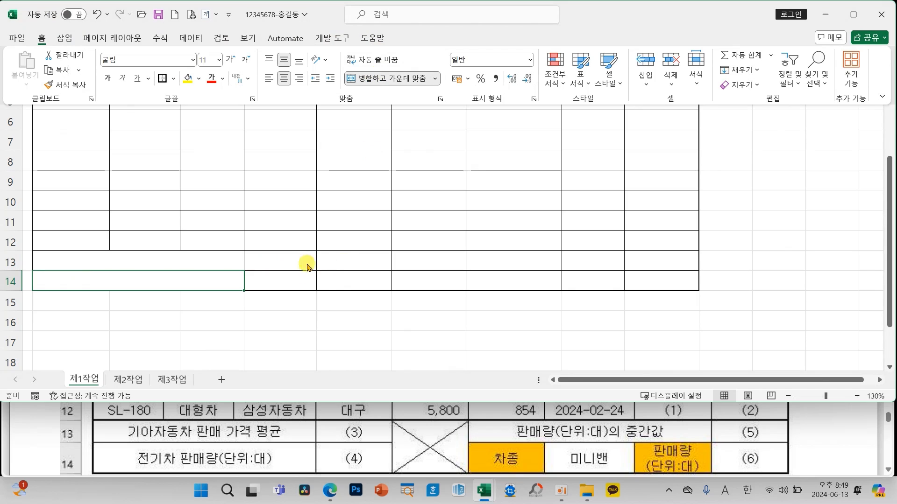
# Step: Merge and center cells F13:F14 for the crossed-out box of the exam table
pyautogui.click(351, 265)
pyautogui.moveTo(351, 265); pyautogui.dragTo(352, 276)
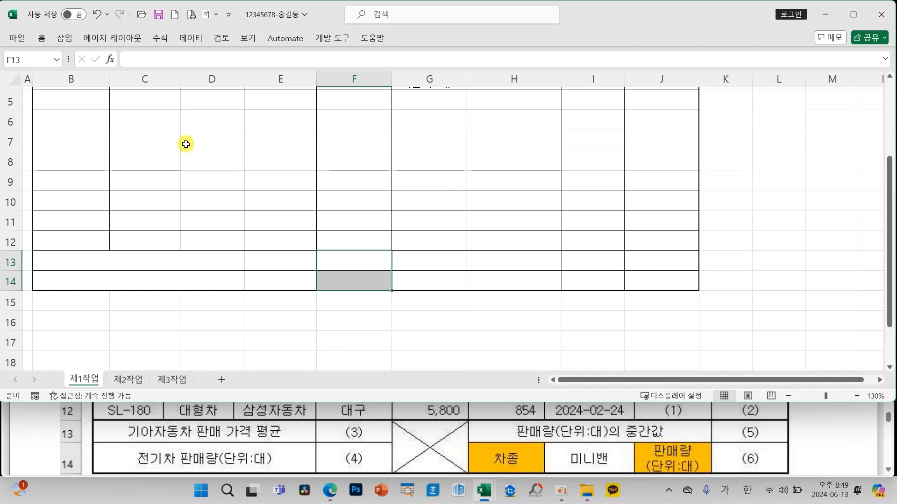
pyautogui.click(41, 40)
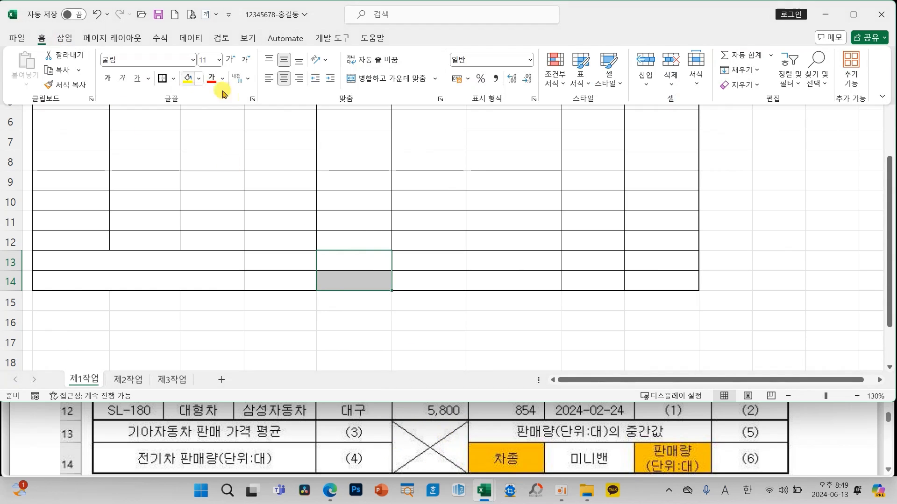
pyautogui.click(374, 79)
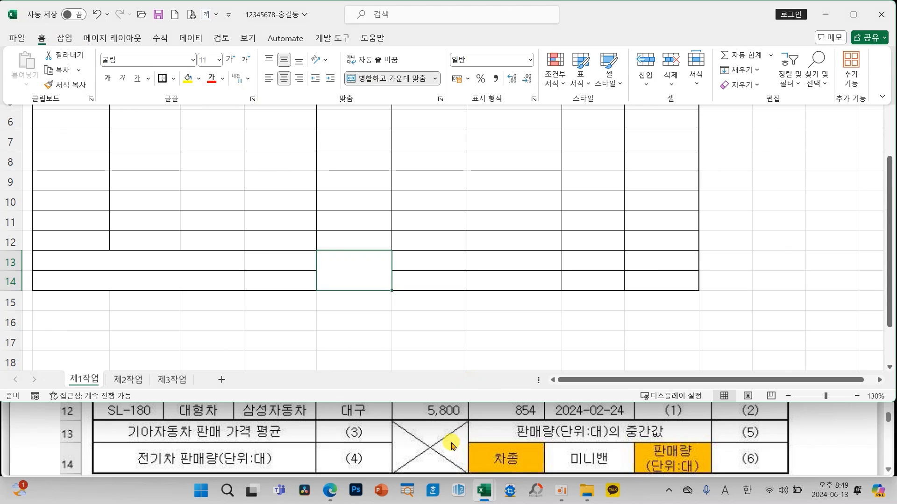
pyautogui.moveTo(449, 420)
pyautogui.mouseDown()
pyautogui.moveTo(426, 494)
pyautogui.moveTo(451, 424)
pyautogui.mouseUp()
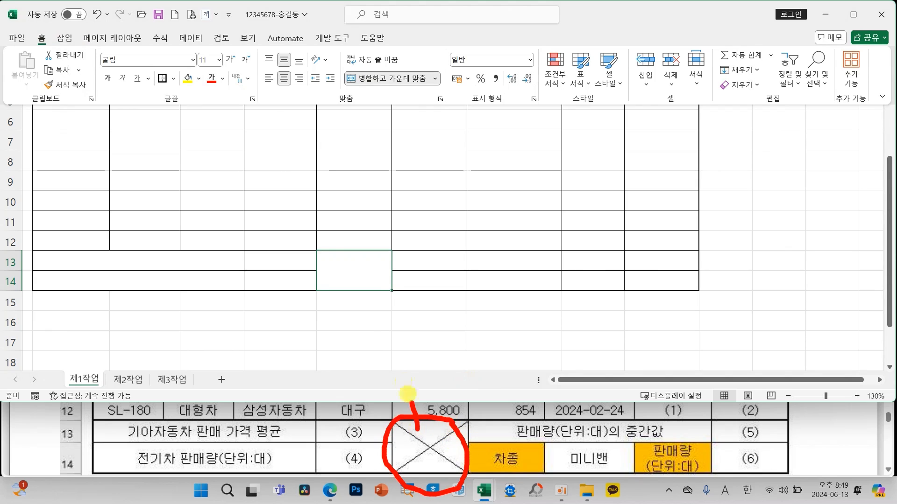
pyautogui.moveTo(407, 393)
pyautogui.mouseDown()
pyautogui.moveTo(360, 280)
pyautogui.moveTo(358, 313)
pyautogui.mouseUp()
pyautogui.moveTo(367, 280); pyautogui.dragTo(409, 306)
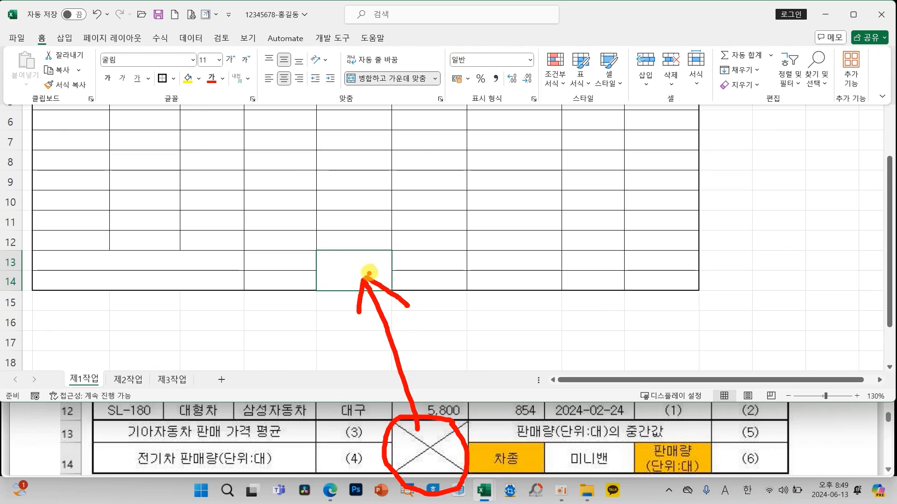
pyautogui.press('Escape')
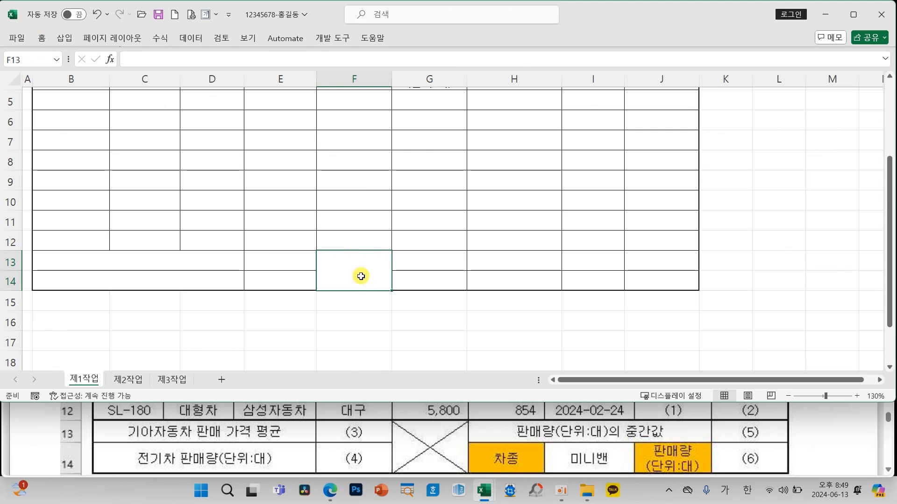
# Step: Add both diagonal borders to the merged cell F13:F14 to form an X, using Format Cells
pyautogui.rightClick(360, 276)
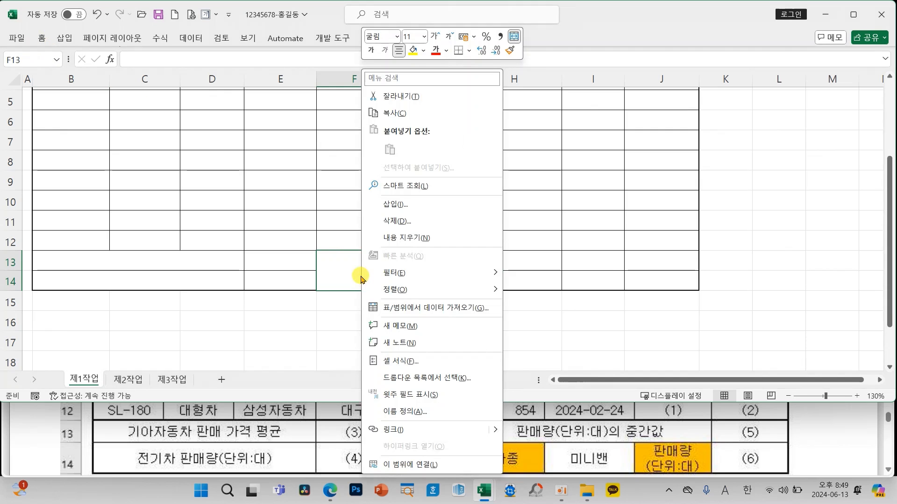
pyautogui.click(401, 361)
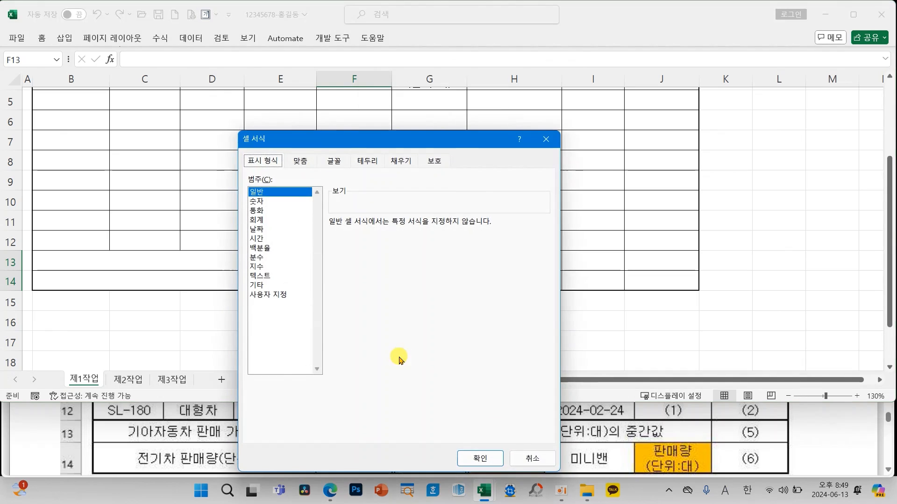
pyautogui.moveTo(353, 144); pyautogui.dragTo(492, 106)
pyautogui.click(512, 125)
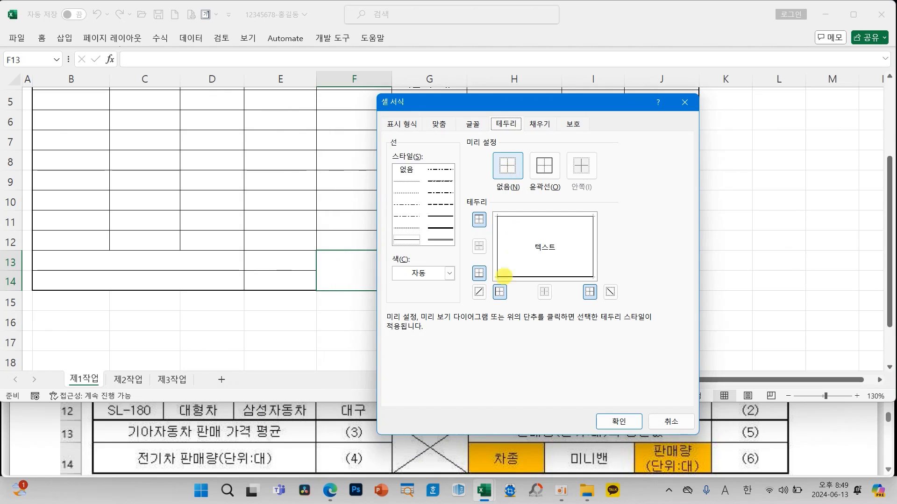
pyautogui.moveTo(462, 282); pyautogui.dragTo(489, 258)
pyautogui.moveTo(607, 287); pyautogui.dragTo(625, 279)
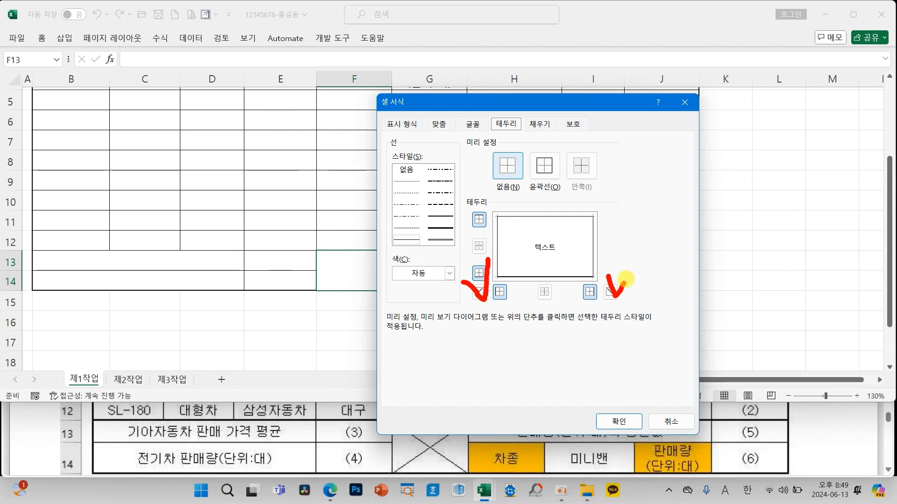
pyautogui.click(479, 292)
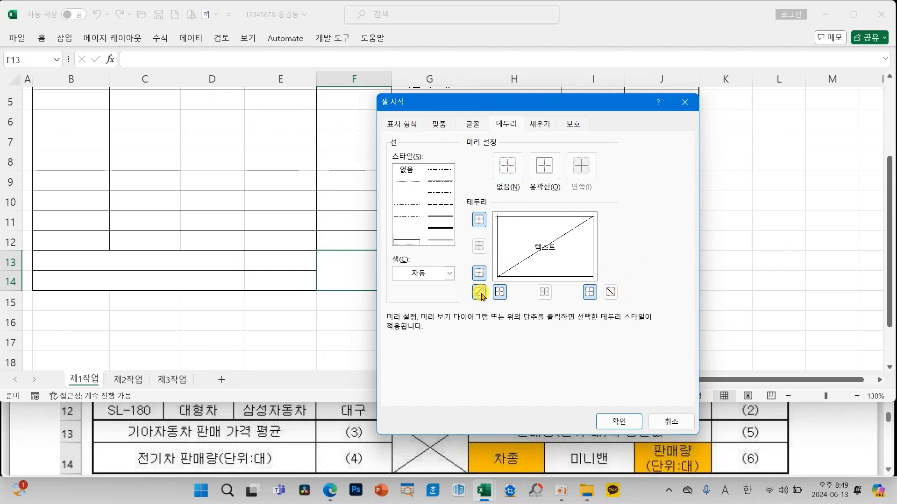
pyautogui.click(611, 294)
pyautogui.click(617, 421)
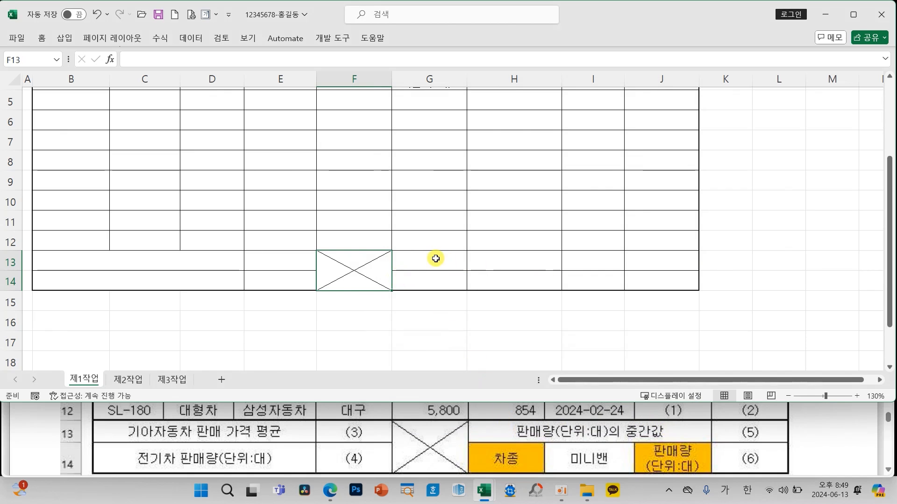
# Step: Merge and center cells G13:I13, following row 13 of the exam table
pyautogui.moveTo(434, 258); pyautogui.dragTo(579, 258)
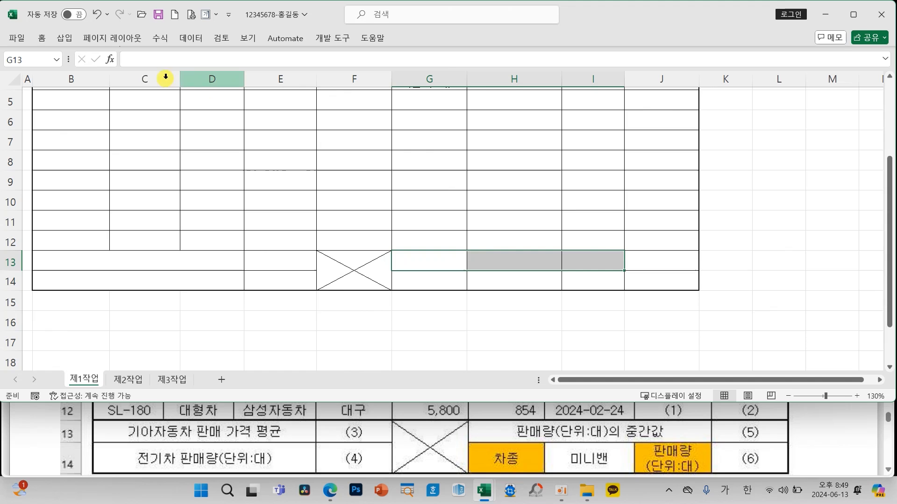
pyautogui.click(41, 38)
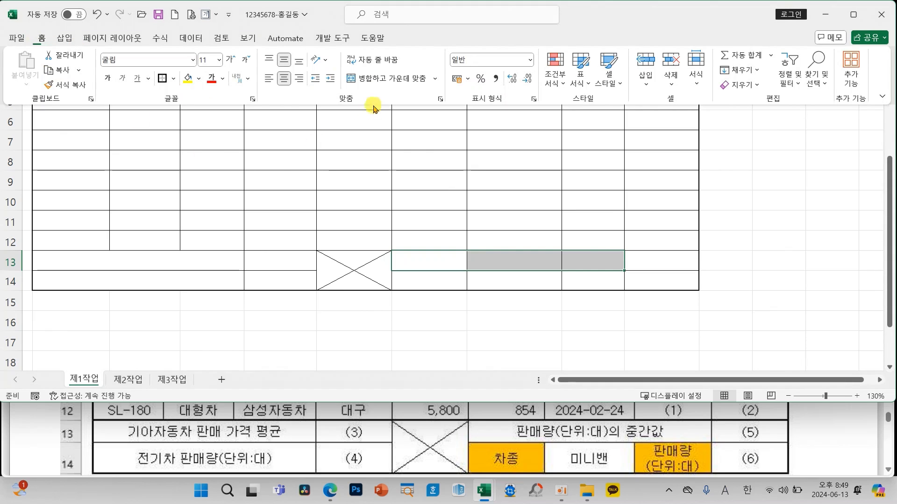
pyautogui.click(374, 78)
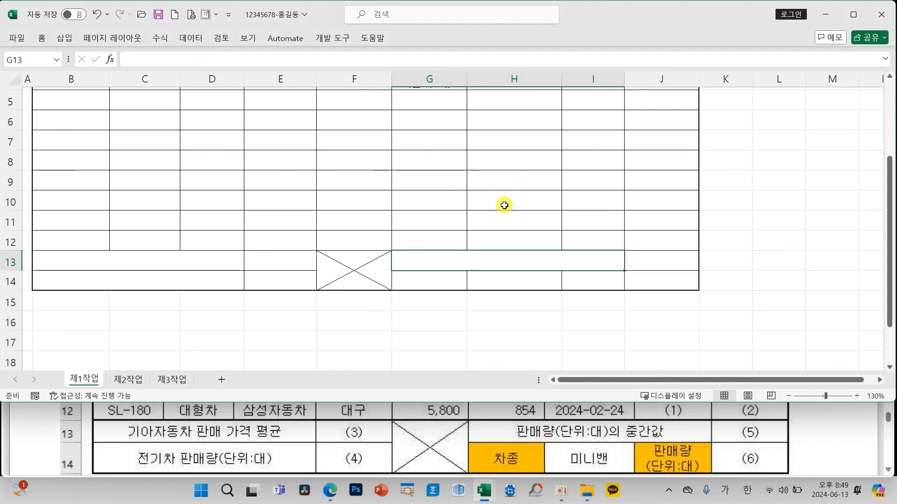
pyautogui.scroll(1, 136, 282)
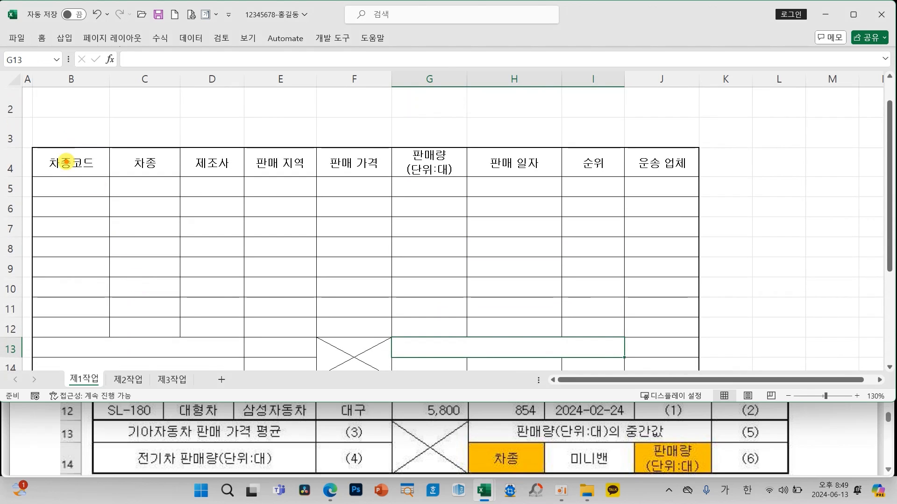
pyautogui.moveTo(66, 161)
pyautogui.mouseDown()
pyautogui.moveTo(67, 333)
pyautogui.moveTo(86, 317)
pyautogui.mouseUp()
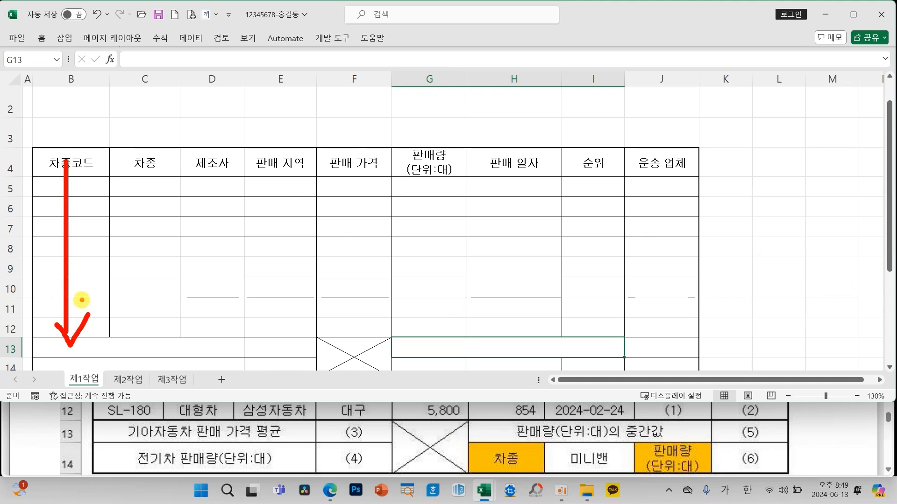
pyautogui.press('Escape')
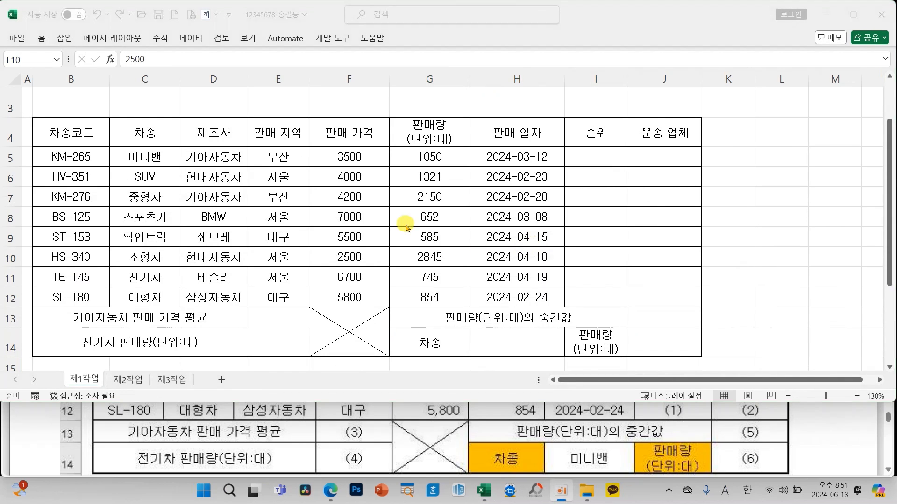
# Step: Right-align the 판매 가격 and 판매량 values in F5:G12 and apply the comma style to them
pyautogui.click(328, 233)
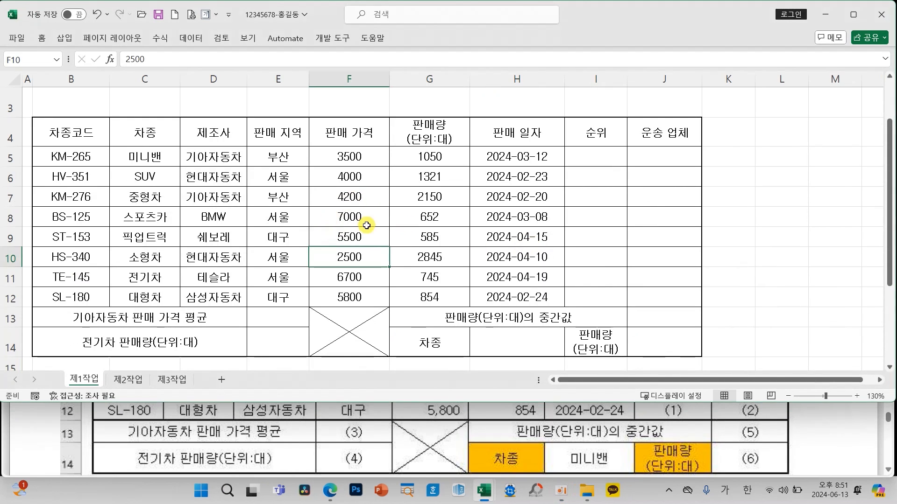
pyautogui.scroll(5, 466, 455)
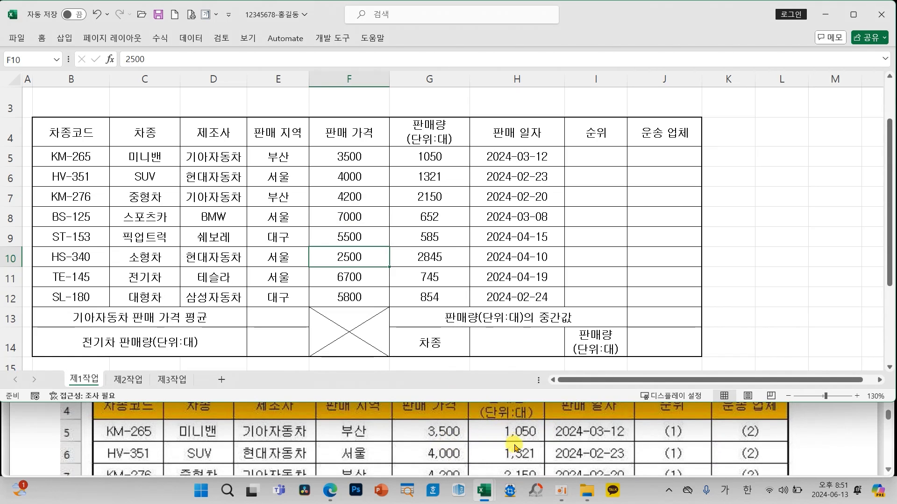
pyautogui.moveTo(357, 159); pyautogui.dragTo(434, 292)
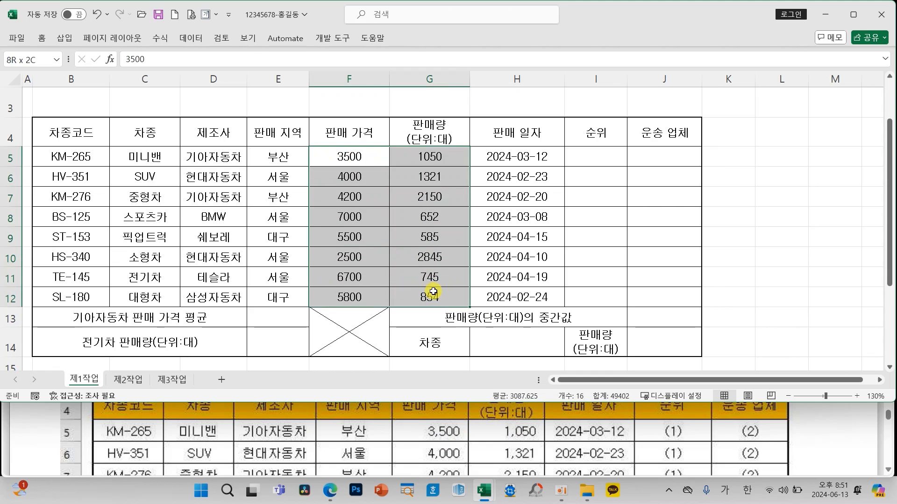
pyautogui.click(41, 37)
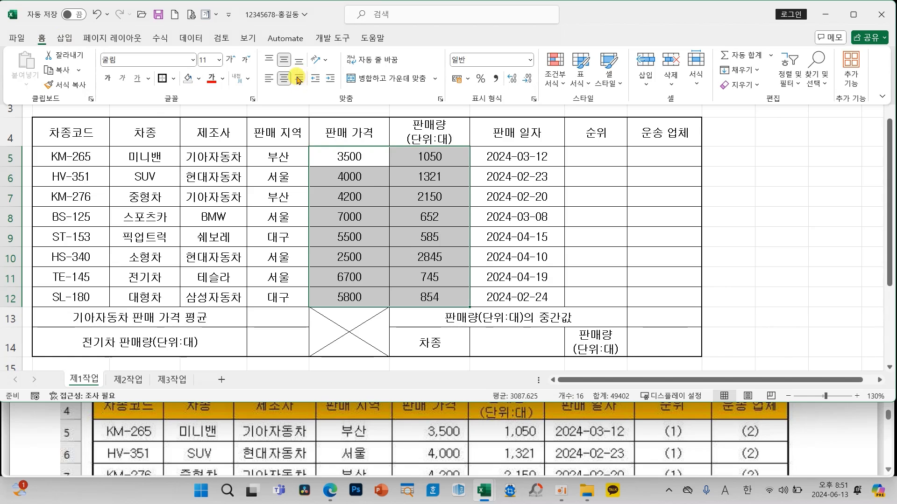
pyautogui.click(298, 79)
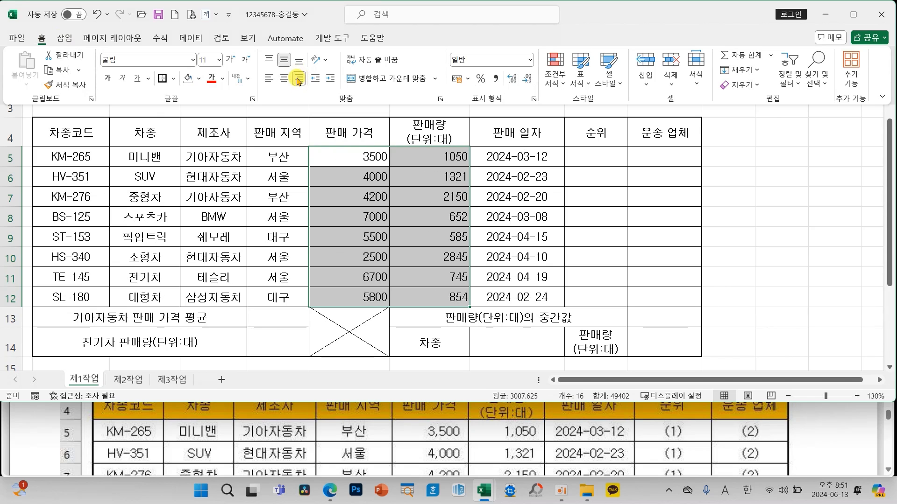
pyautogui.click(496, 80)
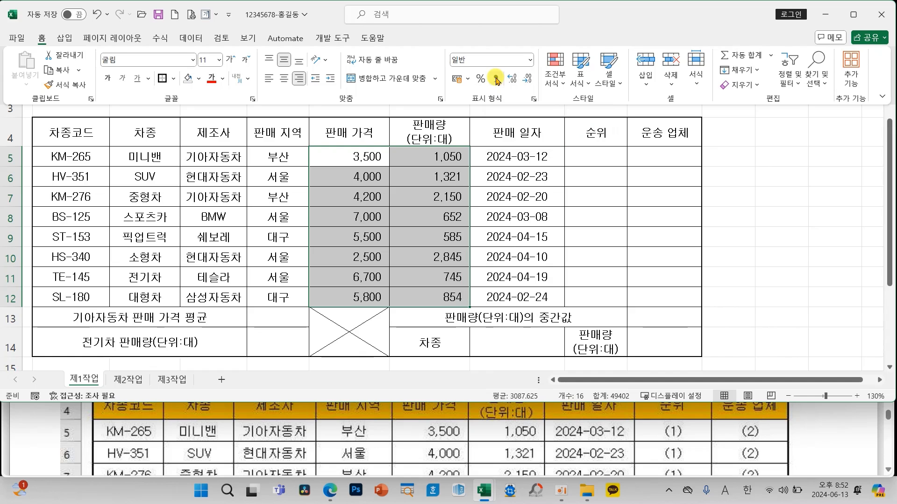
pyautogui.click(430, 216)
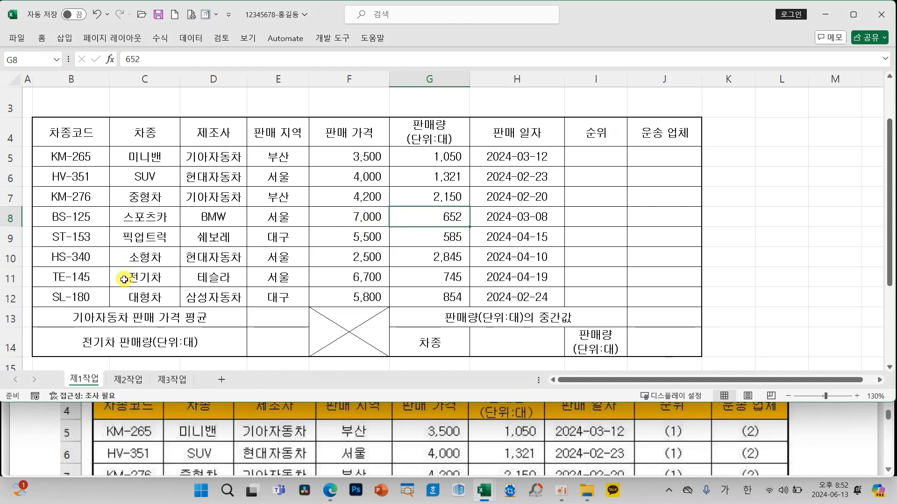
# Step: Widen column D slightly to give the 제조사 names more room, and save the workbook
pyautogui.moveTo(243, 87); pyautogui.dragTo(245, 87)
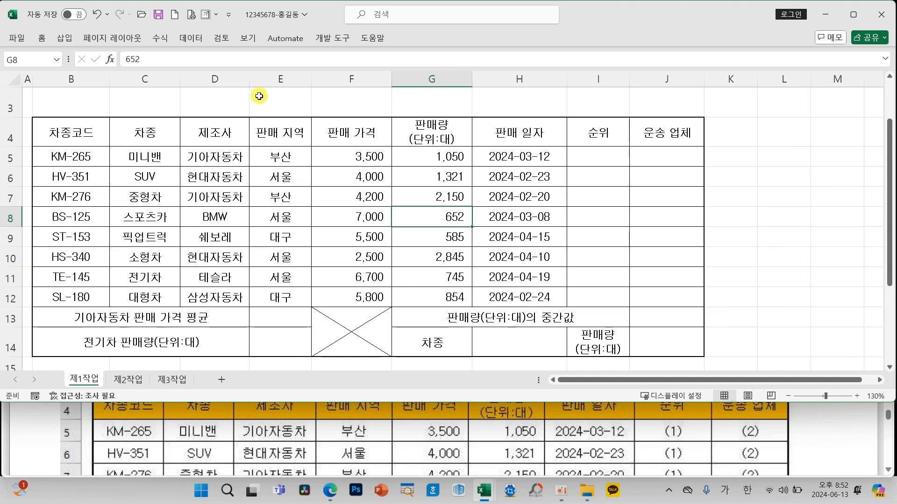
pyautogui.click(789, 397)
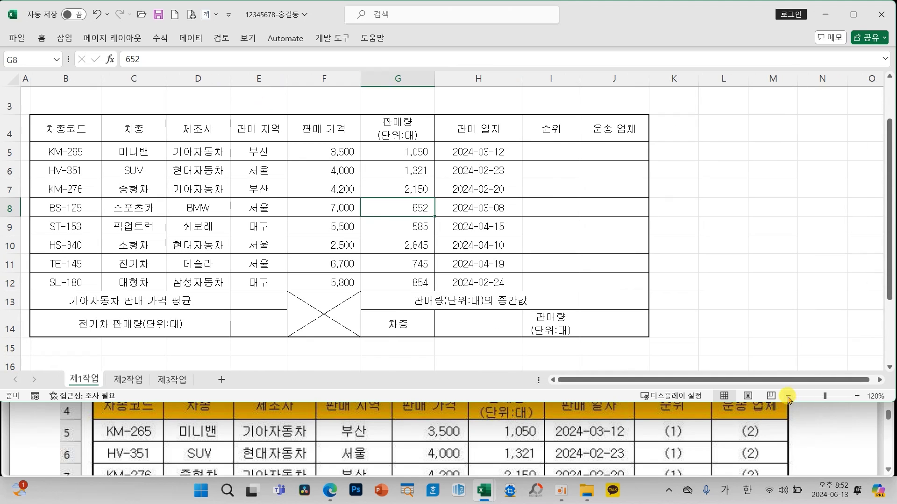
pyautogui.scroll(1, 265, 226)
pyautogui.scroll(1, 266, 226)
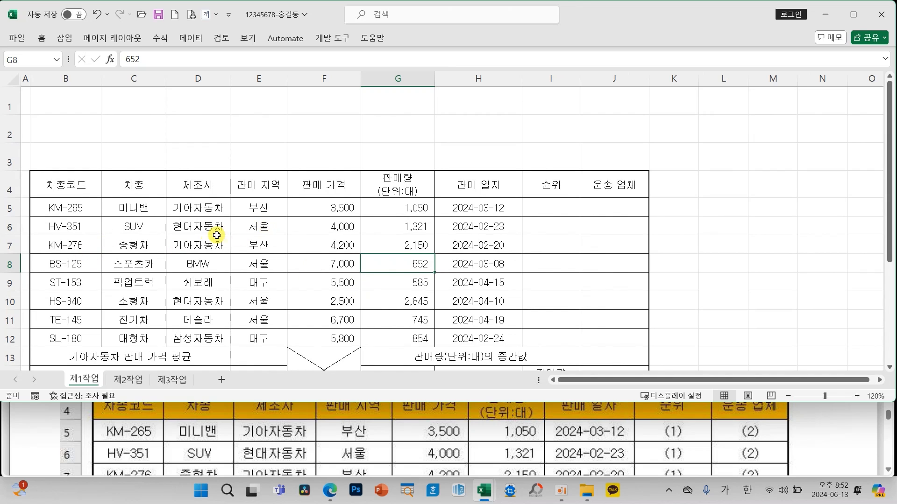
pyautogui.click(159, 20)
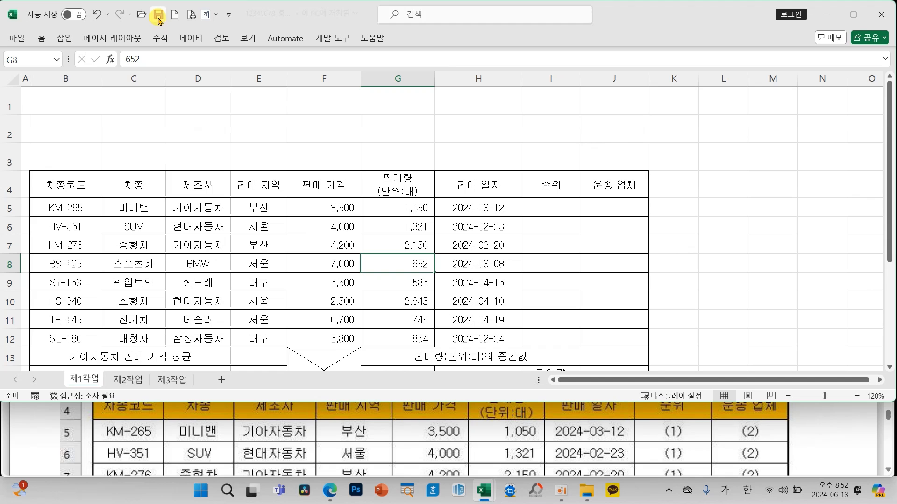
pyautogui.click(303, 248)
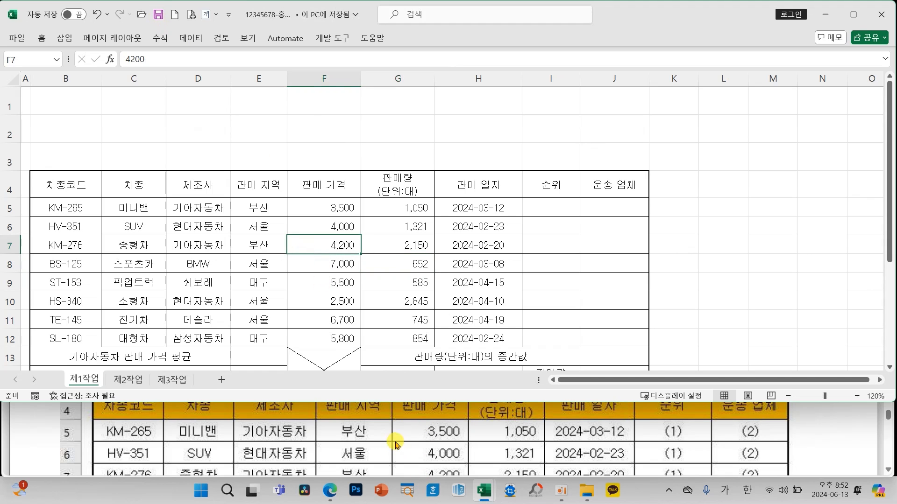
# Step: Following the title instruction in the exam sheet, draw a wide hexagon across columns B to G in rows 1 to 3 above the table
pyautogui.scroll(-10, 394, 443)
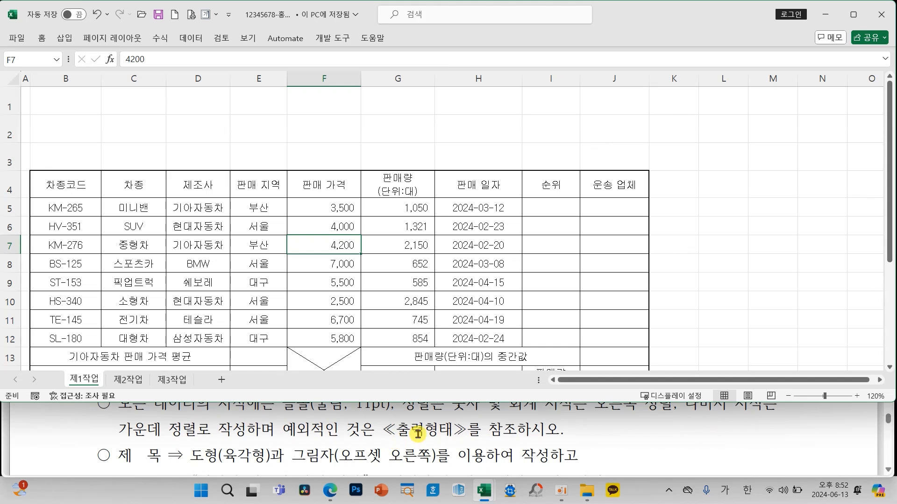
pyautogui.click(888, 471)
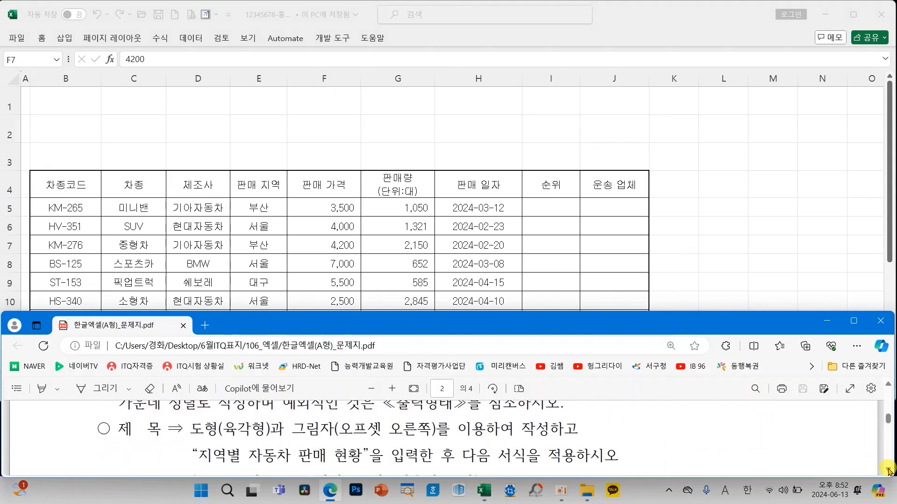
pyautogui.click(889, 471)
pyautogui.click(560, 257)
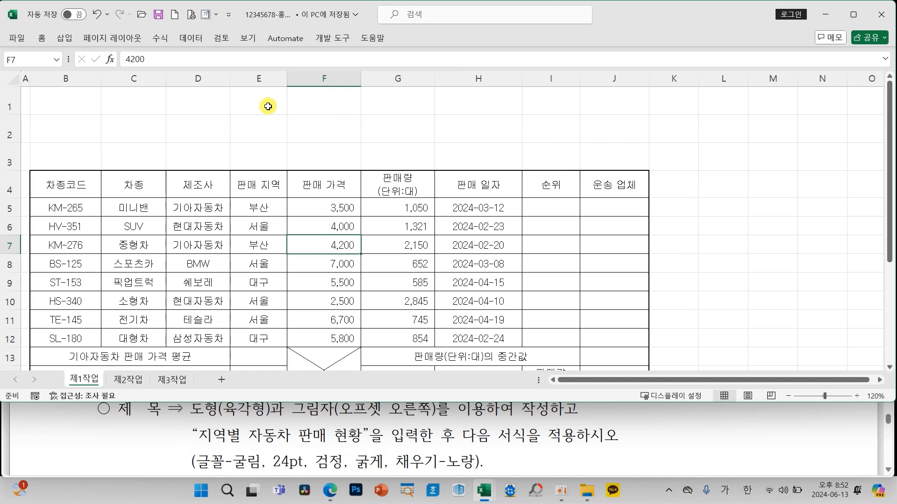
pyautogui.click(64, 38)
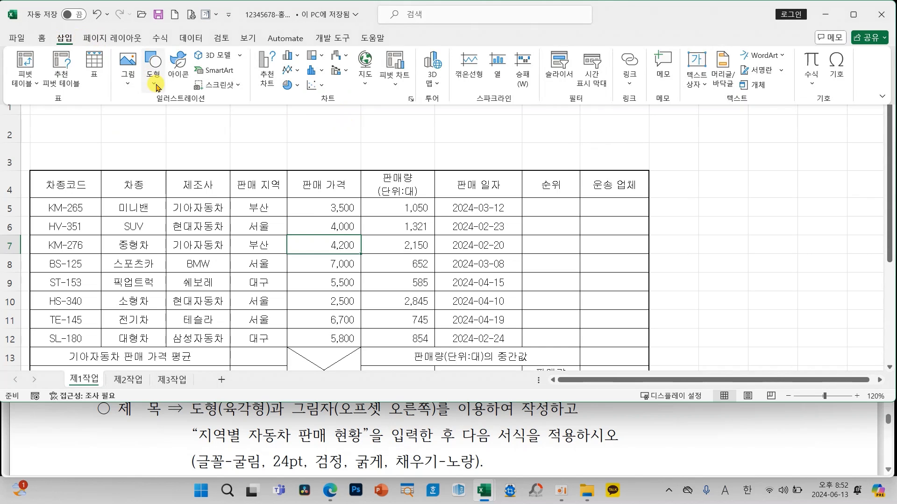
pyautogui.click(153, 66)
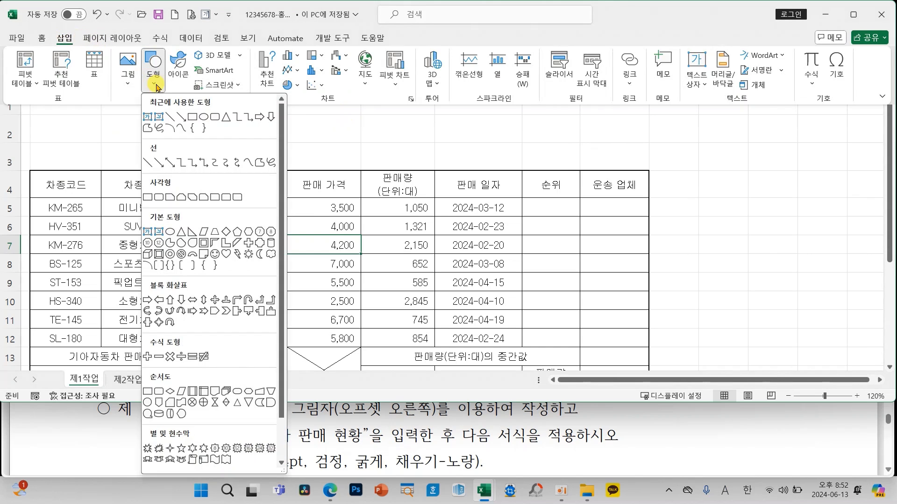
pyautogui.click(250, 233)
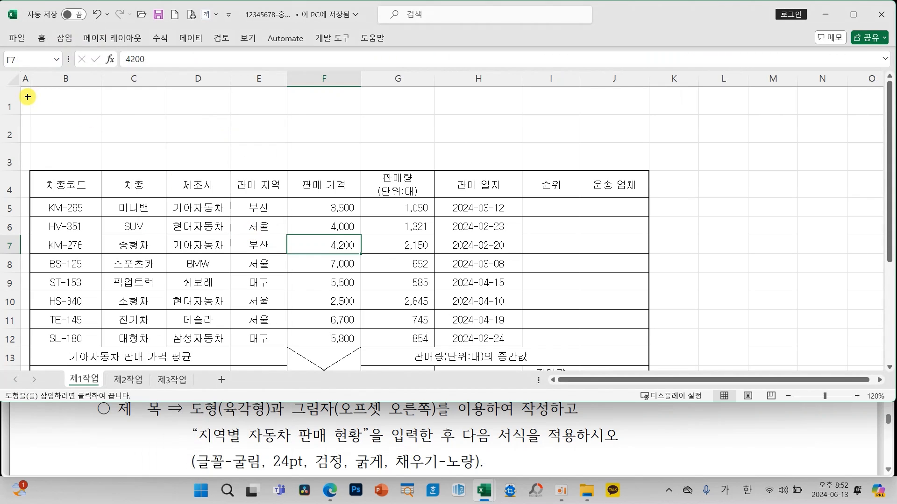
pyautogui.moveTo(30, 98)
pyautogui.mouseDown()
pyautogui.moveTo(175, 157)
pyautogui.moveTo(396, 151)
pyautogui.moveTo(415, 159)
pyautogui.mouseUp()
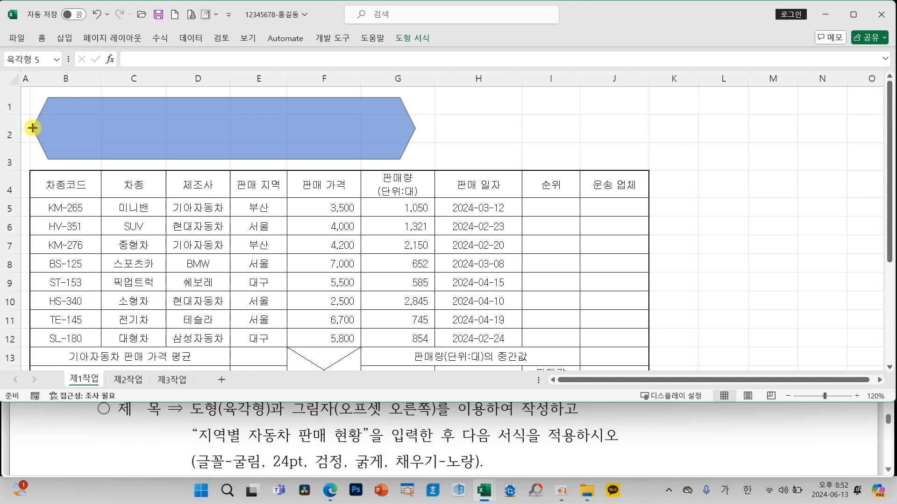
pyautogui.moveTo(31, 128); pyautogui.dragTo(31, 128)
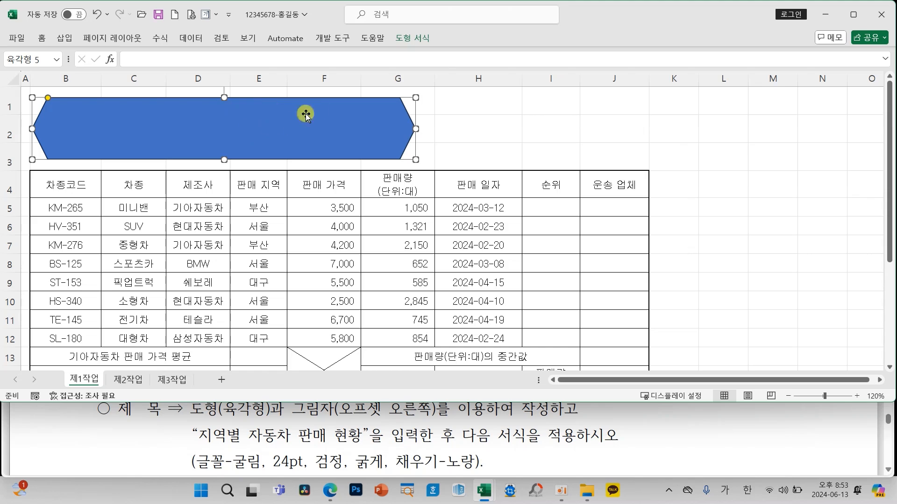
# Step: Fill the title hexagon above the table with the standard yellow colour
pyautogui.click(409, 41)
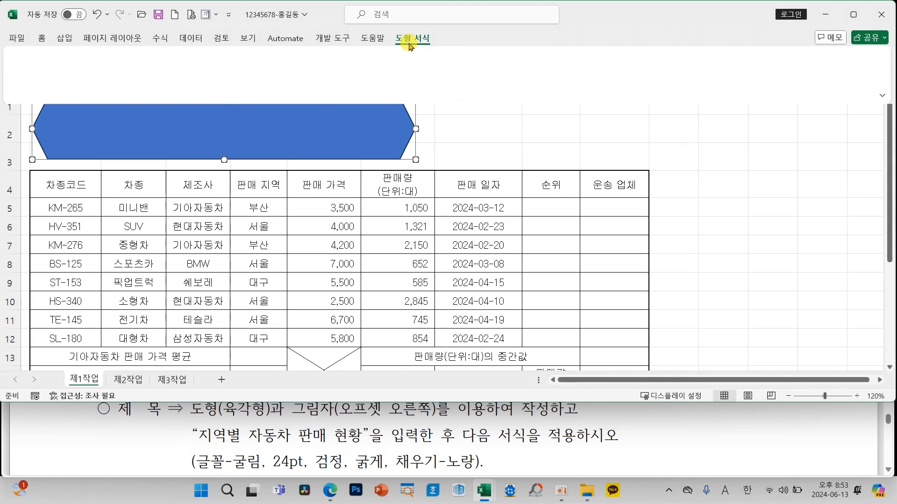
pyautogui.click(333, 56)
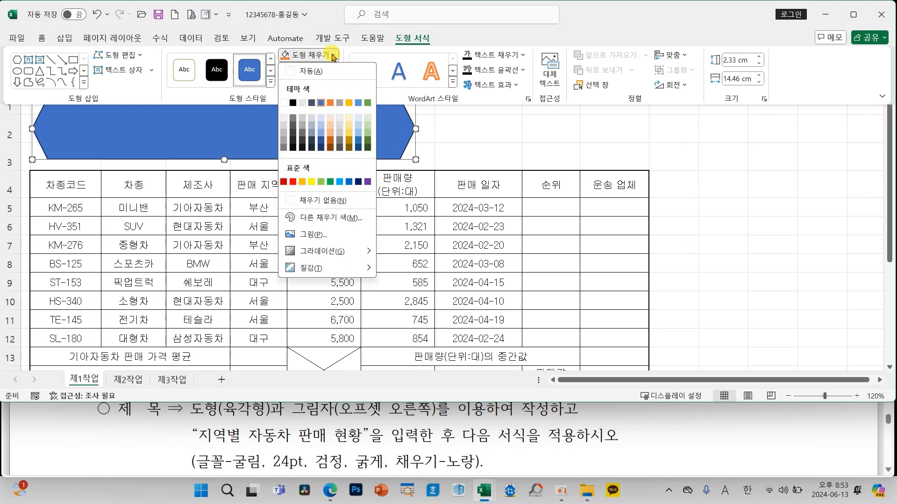
pyautogui.click(312, 183)
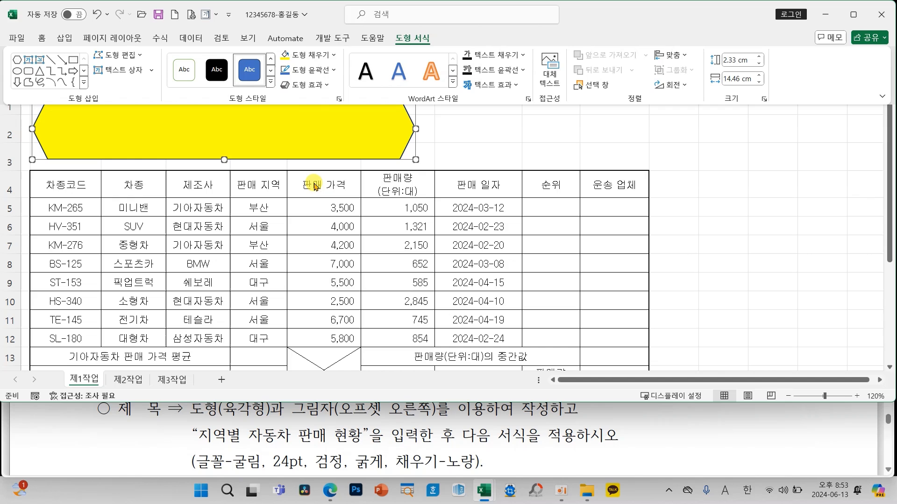
# Step: Apply the outer shadow 오프셋 오른쪽 (offset right) to the yellow title hexagon
pyautogui.click(299, 85)
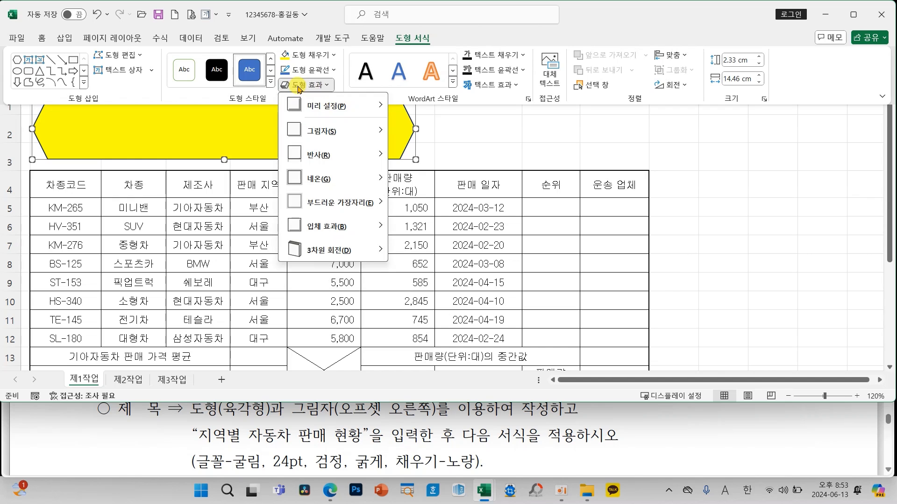
pyautogui.moveTo(315, 135)
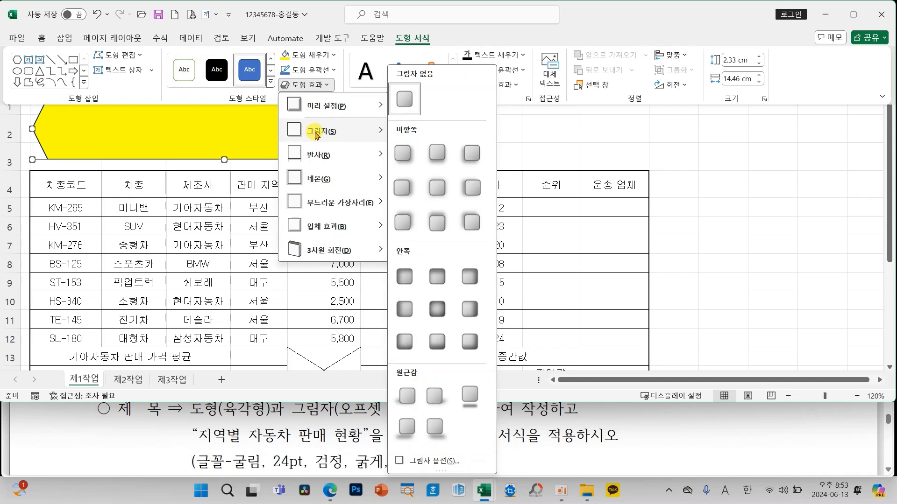
pyautogui.click(401, 184)
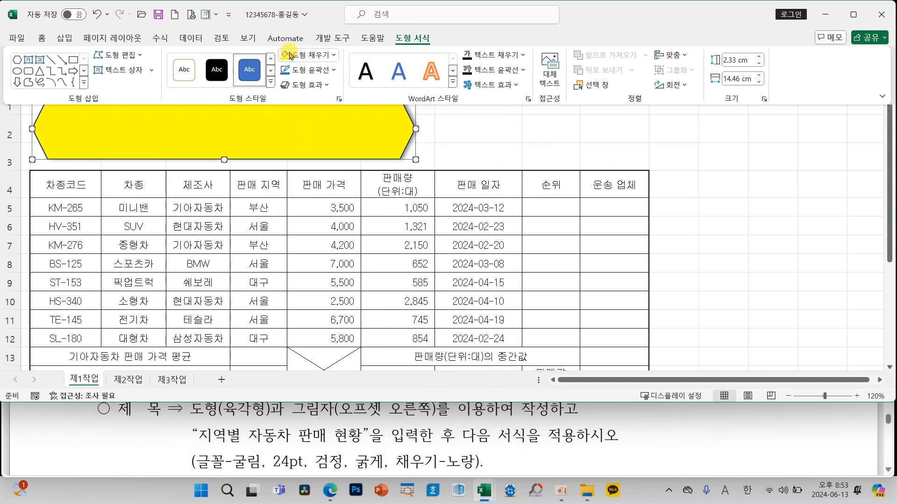
pyautogui.click(291, 85)
pyautogui.moveTo(336, 131)
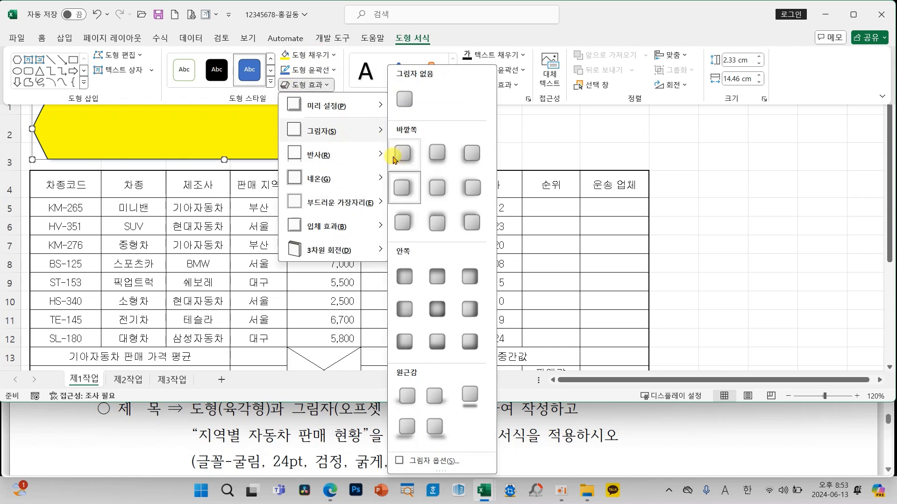
pyautogui.click(408, 190)
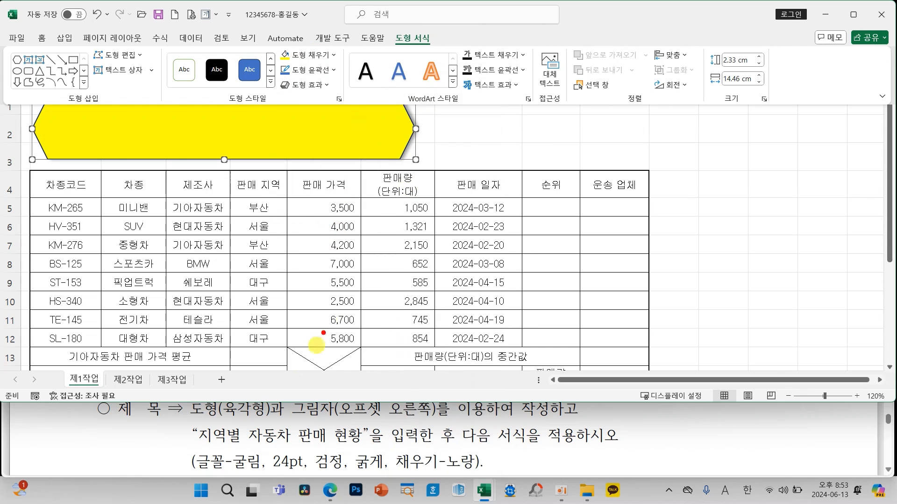
# Step: Following the exam's title instruction, set the hexagon's text format to font 굴림, size 24, bold and black
pyautogui.moveTo(192, 447)
pyautogui.mouseDown()
pyautogui.moveTo(492, 471)
pyautogui.moveTo(502, 481)
pyautogui.moveTo(402, 475)
pyautogui.moveTo(400, 467)
pyautogui.mouseUp()
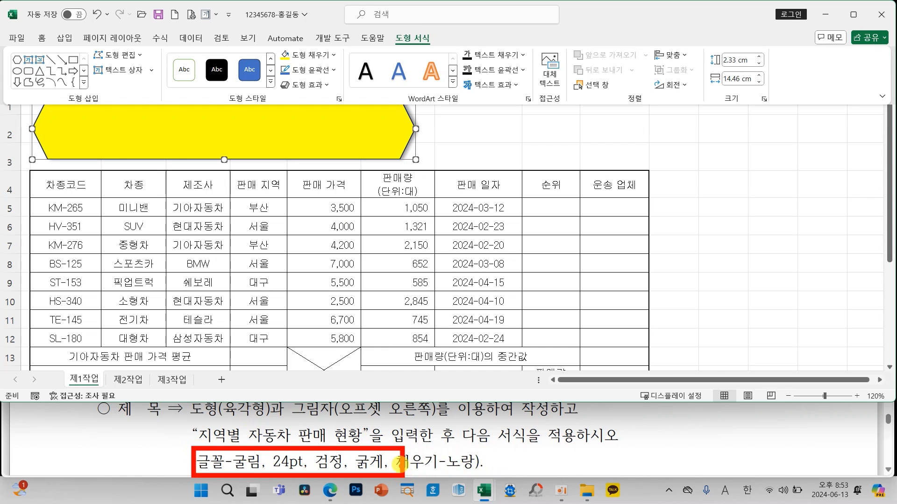
pyautogui.doubleClick(41, 39)
pyautogui.click(41, 39)
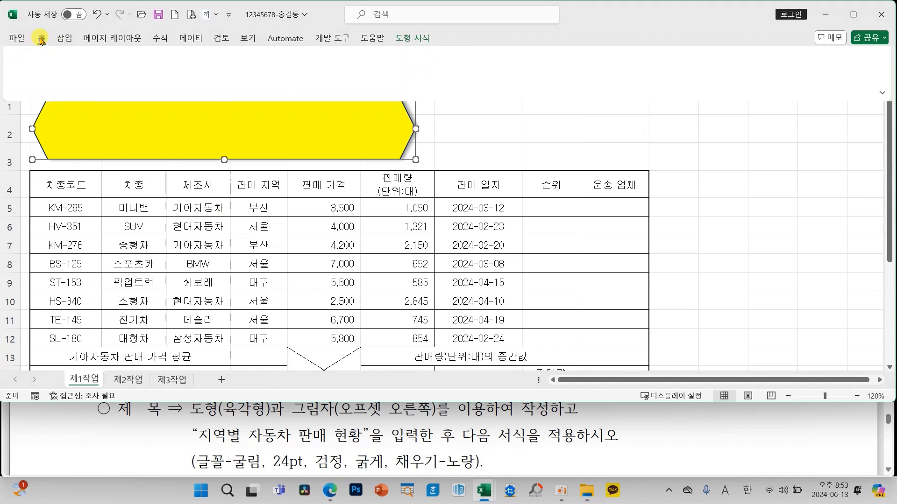
pyautogui.click(193, 60)
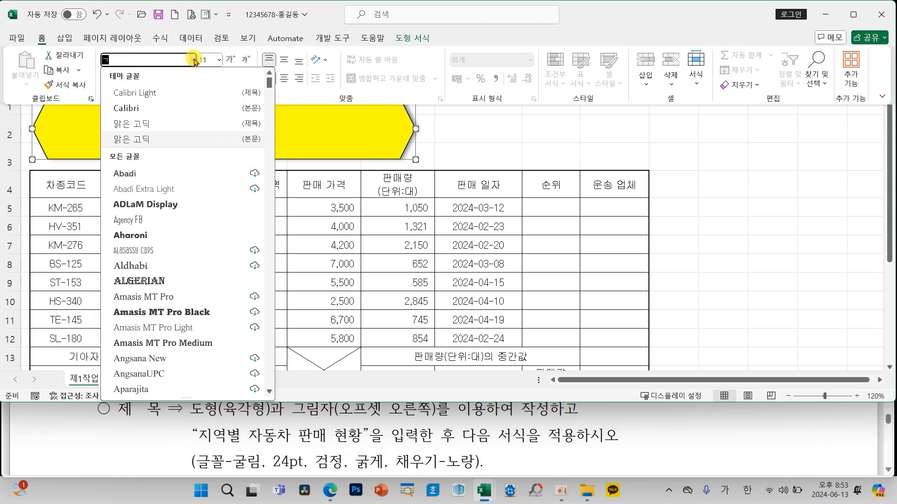
pyautogui.write('굴림')
pyautogui.press('Return')
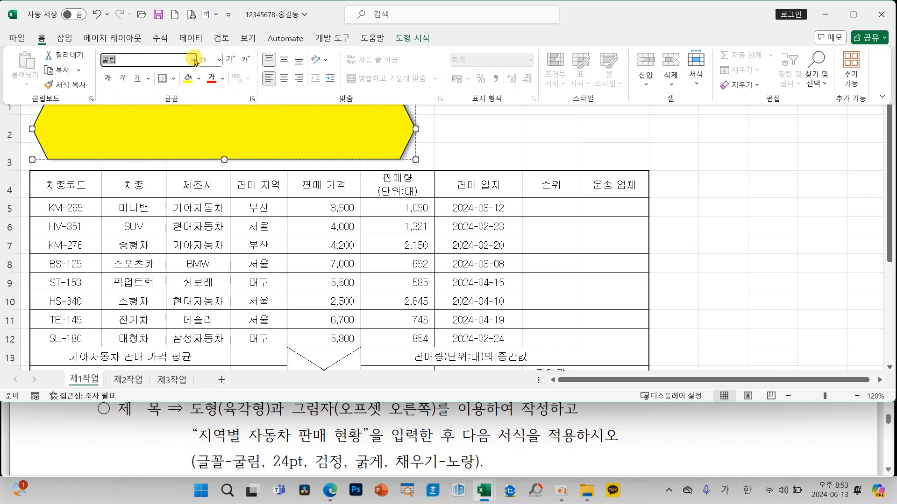
pyautogui.click(219, 60)
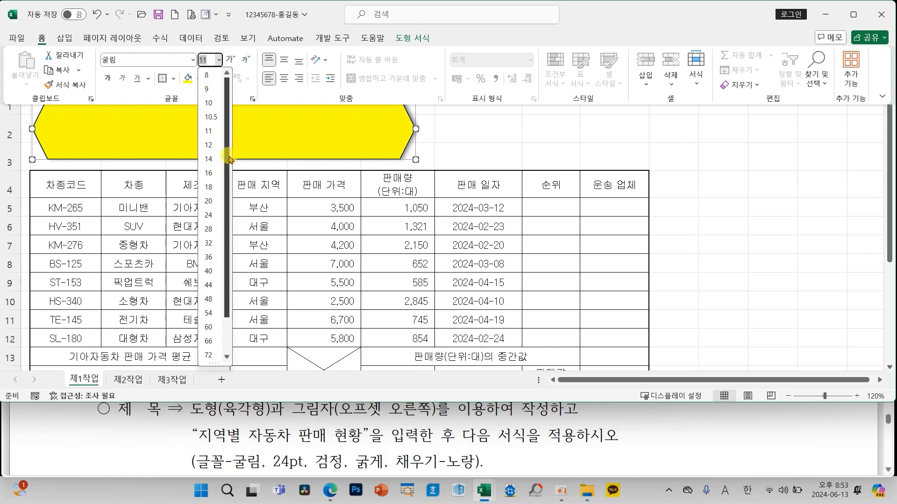
pyautogui.click(209, 215)
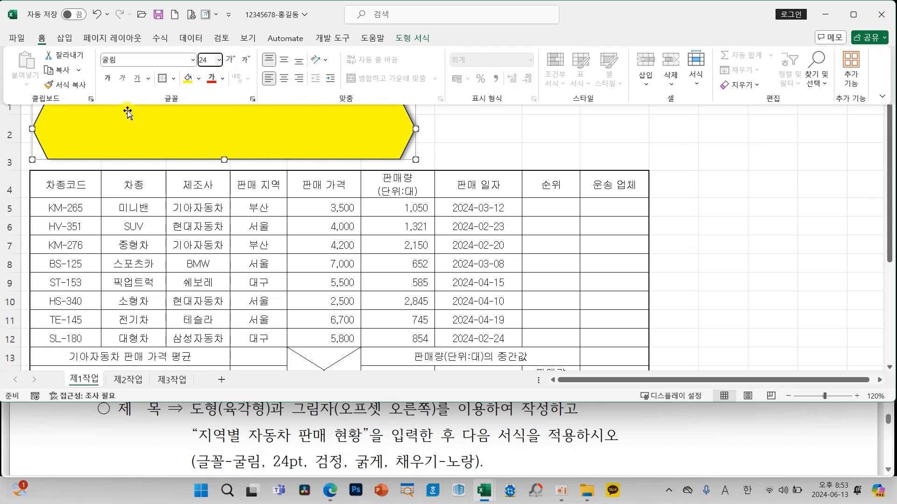
pyautogui.click(108, 80)
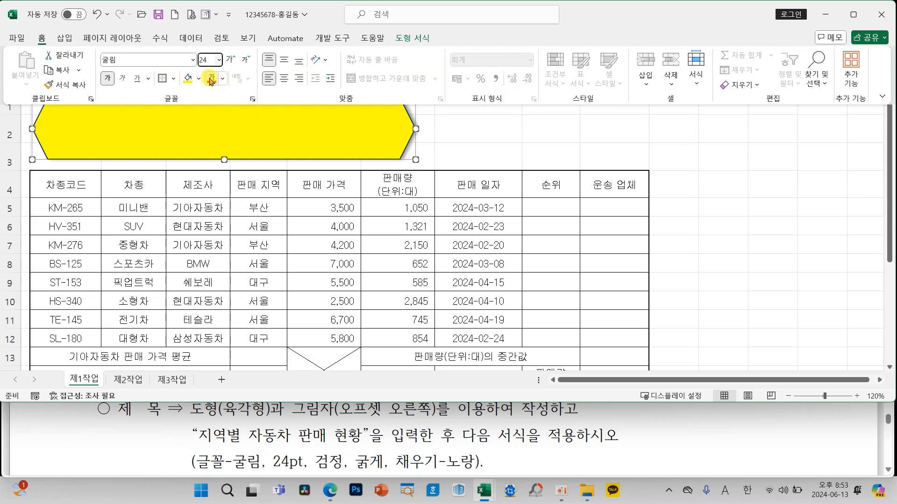
pyautogui.click(223, 79)
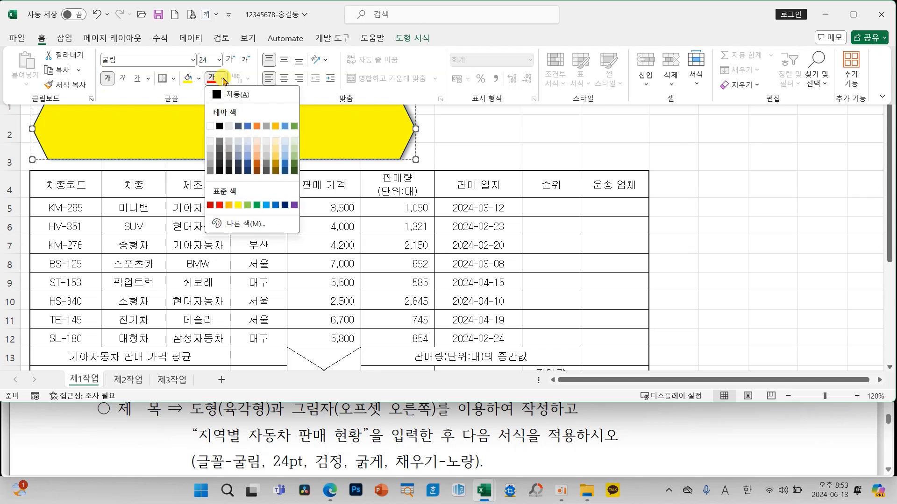
pyautogui.click(220, 126)
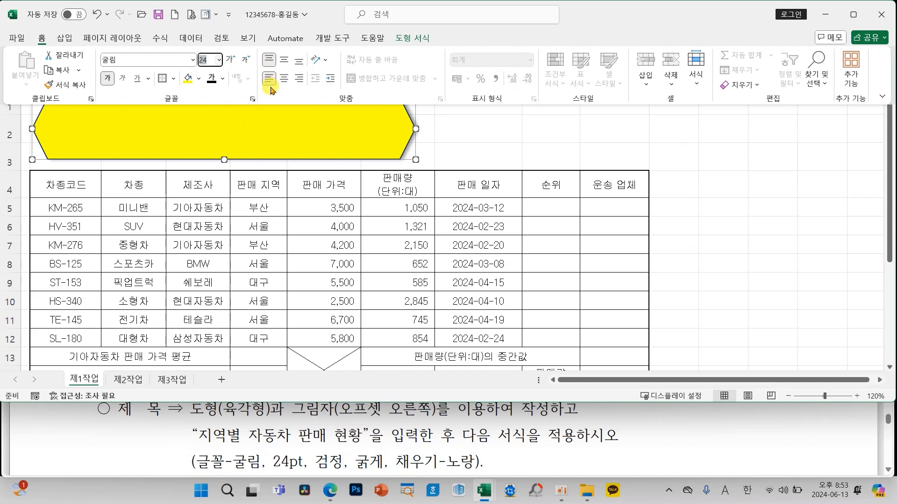
# Step: Centre the hexagon's text horizontally and vertically and enter the title "지역별 자동차 판매 현황"
pyautogui.click(284, 60)
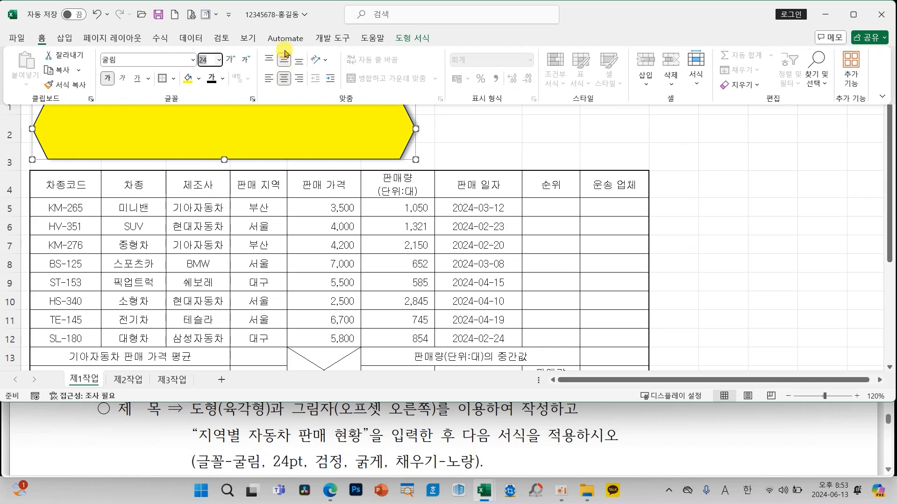
pyautogui.click(295, 124)
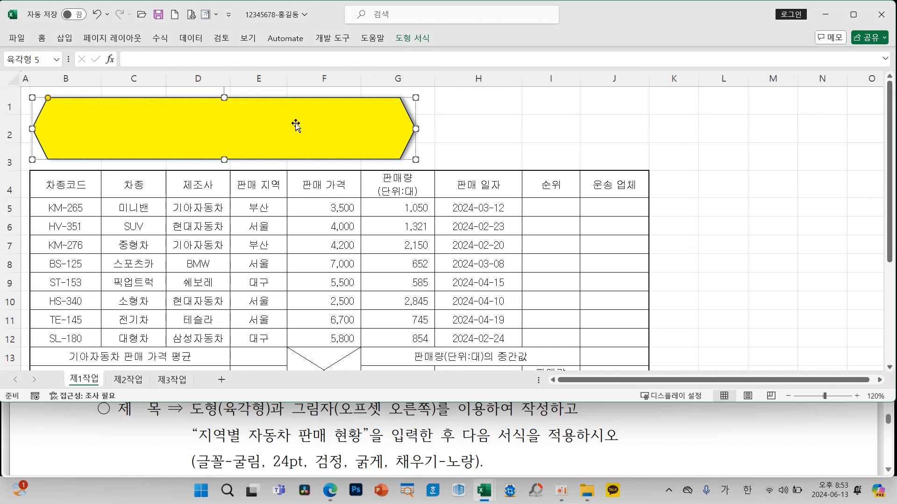
pyautogui.write('지역ㅂ')
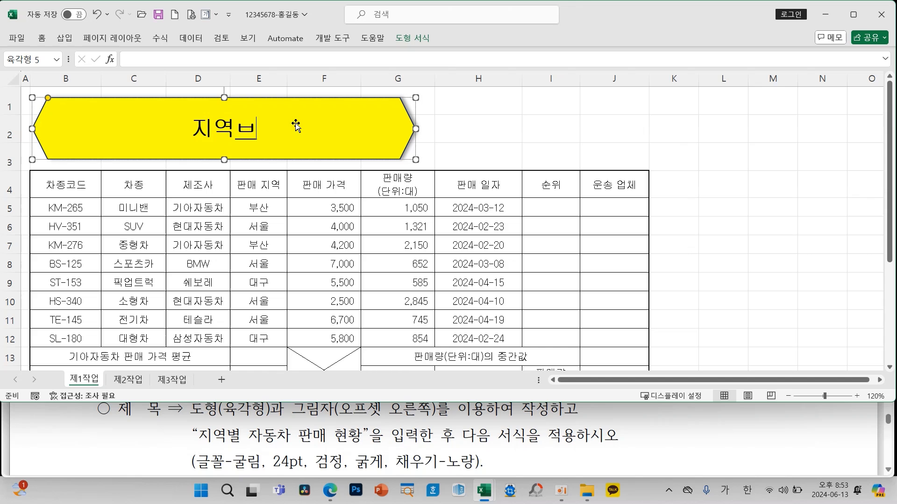
pyautogui.write(' 자동차 판')
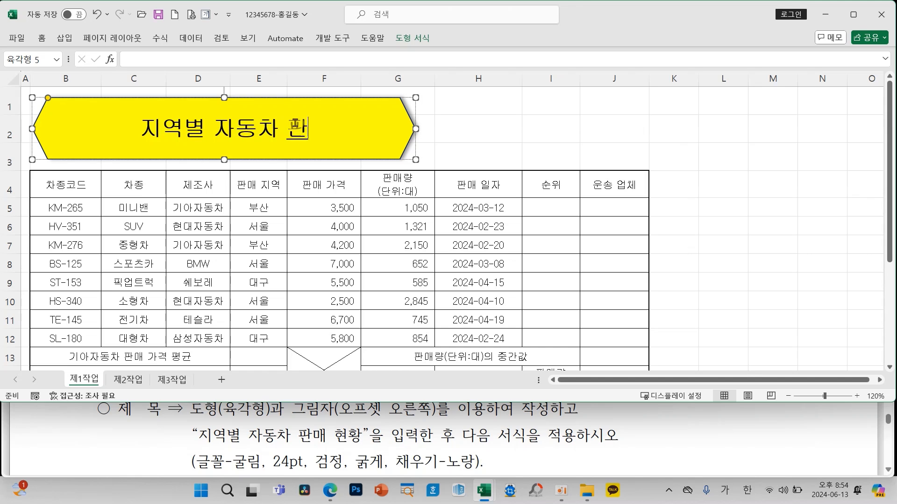
pyautogui.write('매 현호')
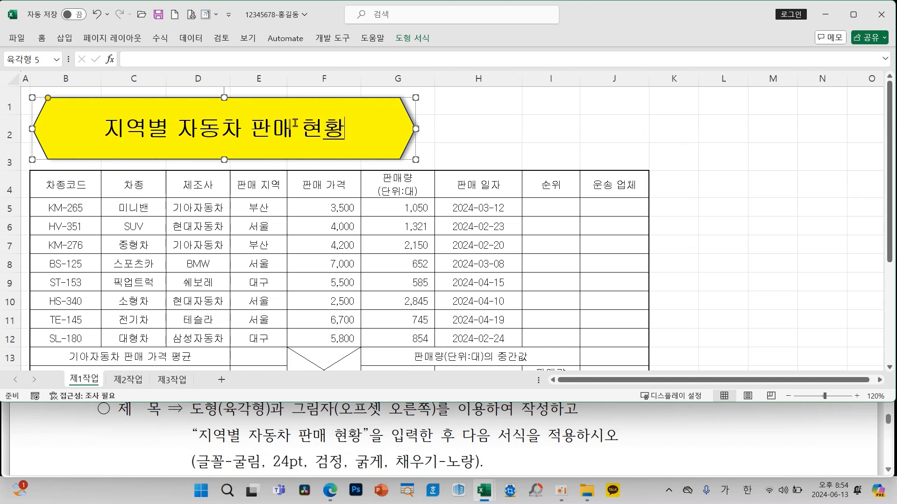
pyautogui.click(492, 127)
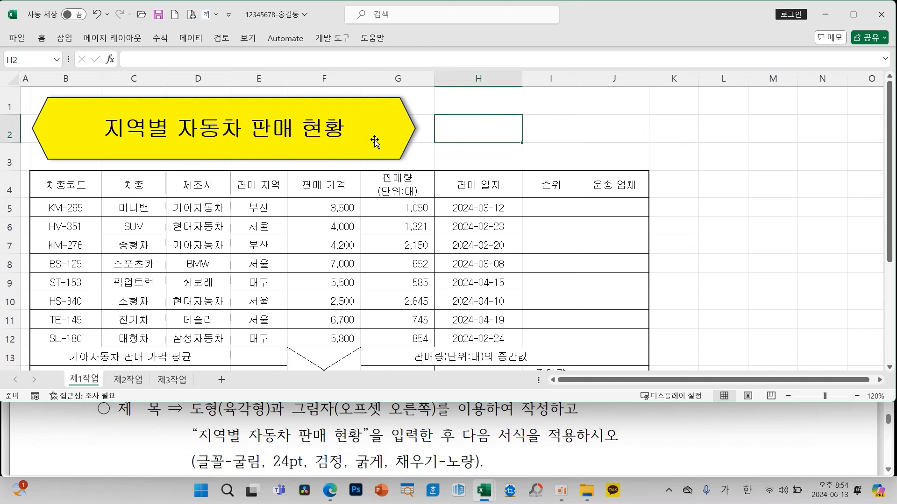
# Step: Narrow the title hexagon slightly from its right edge and make column F a little narrower
pyautogui.click(375, 141)
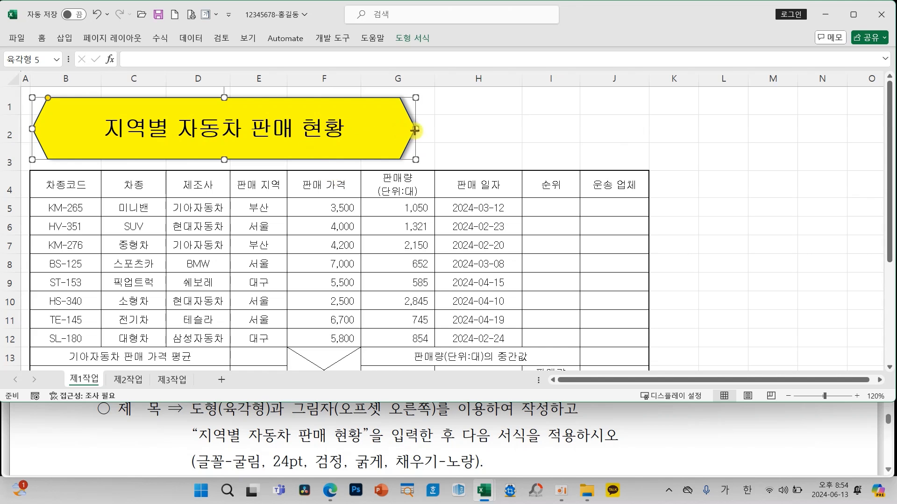
pyautogui.moveTo(415, 130)
pyautogui.mouseDown()
pyautogui.moveTo(516, 126)
pyautogui.moveTo(411, 128)
pyautogui.mouseUp()
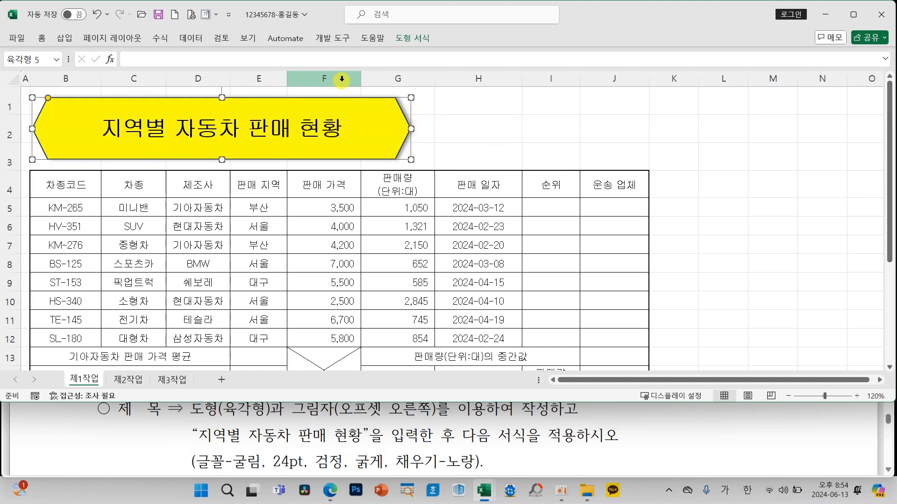
pyautogui.moveTo(361, 80)
pyautogui.mouseDown()
pyautogui.moveTo(343, 80)
pyautogui.moveTo(357, 81)
pyautogui.mouseUp()
# Step: Examine the exam sheet's approval box instruction and its sample layout, and find empty cells below the table for building it
pyautogui.scroll(-3, 543, 428)
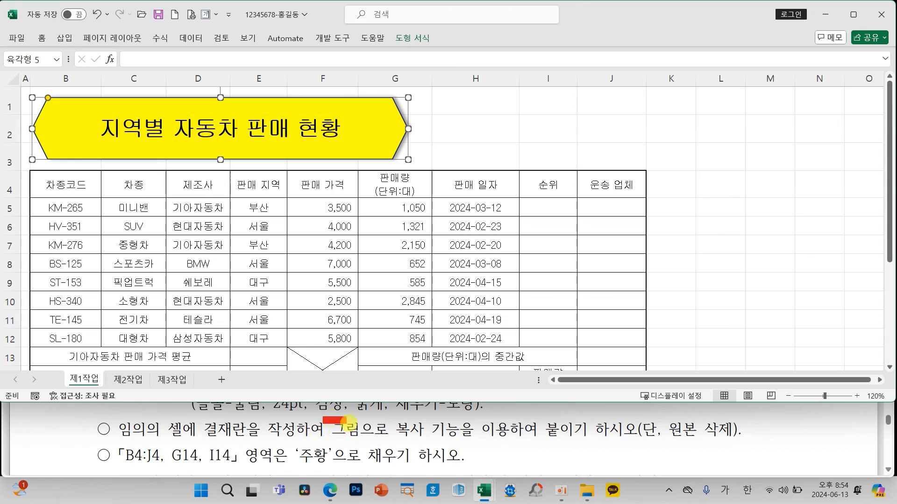
pyautogui.moveTo(350, 423); pyautogui.dragTo(461, 442)
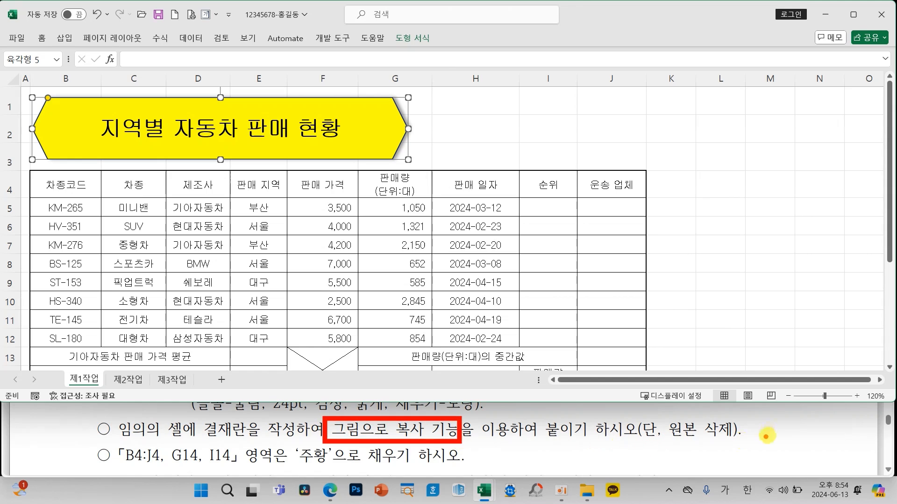
pyautogui.moveTo(766, 436)
pyautogui.mouseDown()
pyautogui.moveTo(686, 412)
pyautogui.moveTo(729, 446)
pyautogui.moveTo(774, 418)
pyautogui.mouseUp()
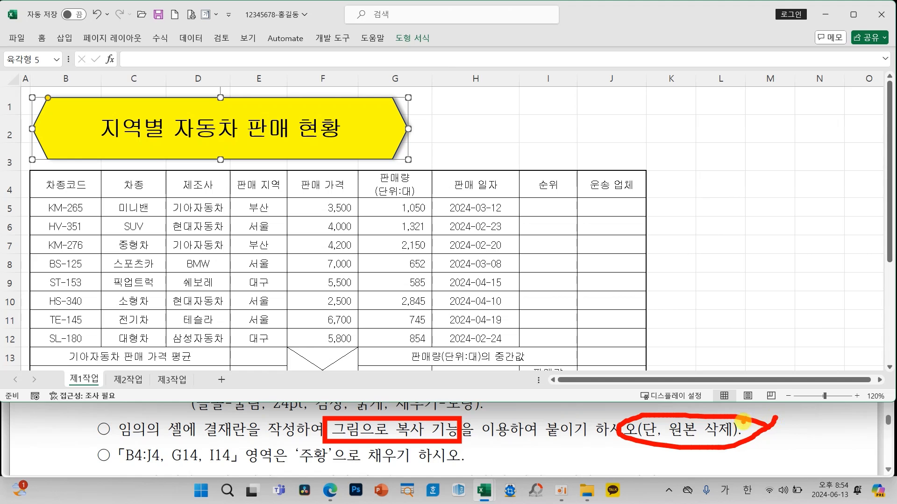
pyautogui.scroll(10, 579, 443)
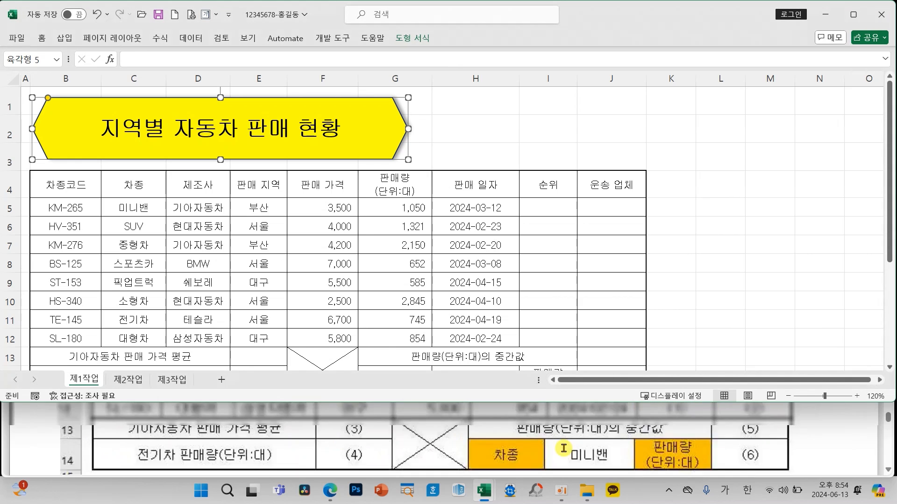
pyautogui.scroll(3, 565, 452)
pyautogui.scroll(2, 566, 452)
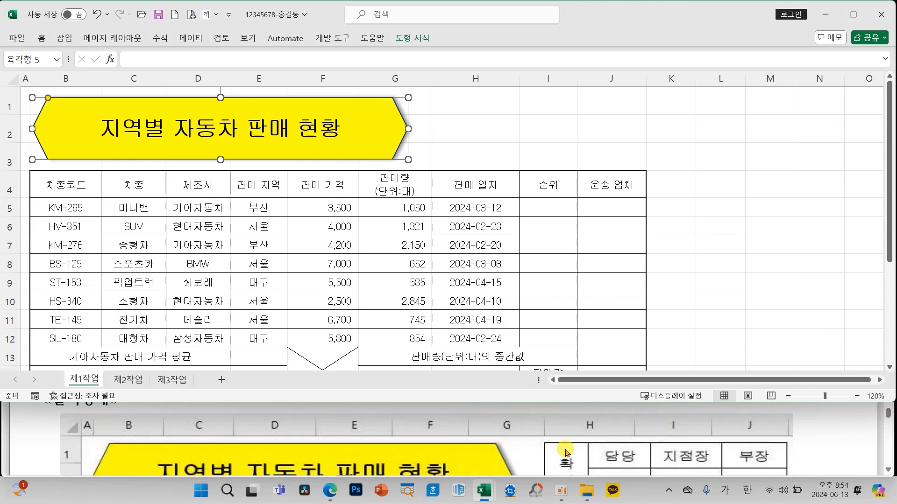
pyautogui.click(889, 470)
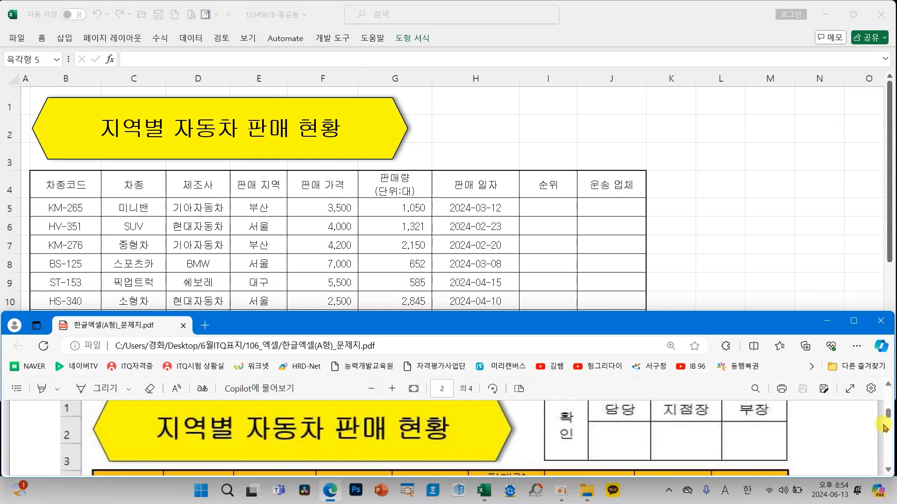
pyautogui.click(888, 386)
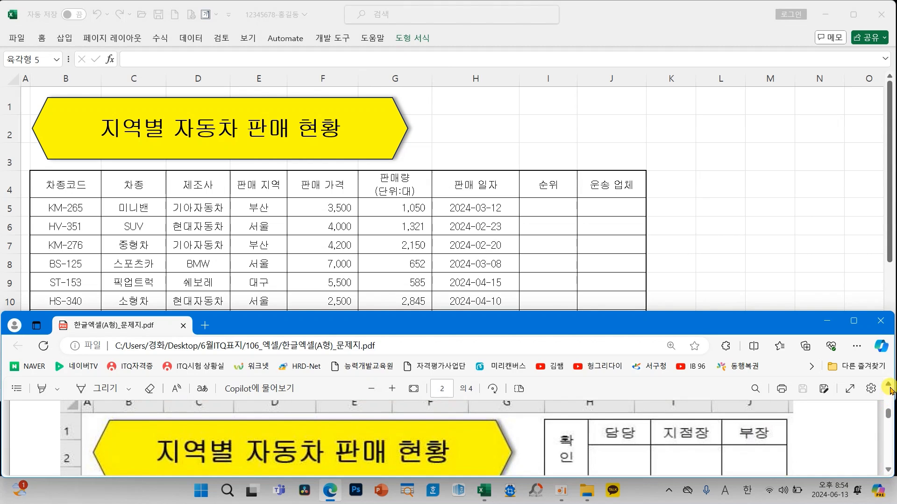
pyautogui.click(712, 257)
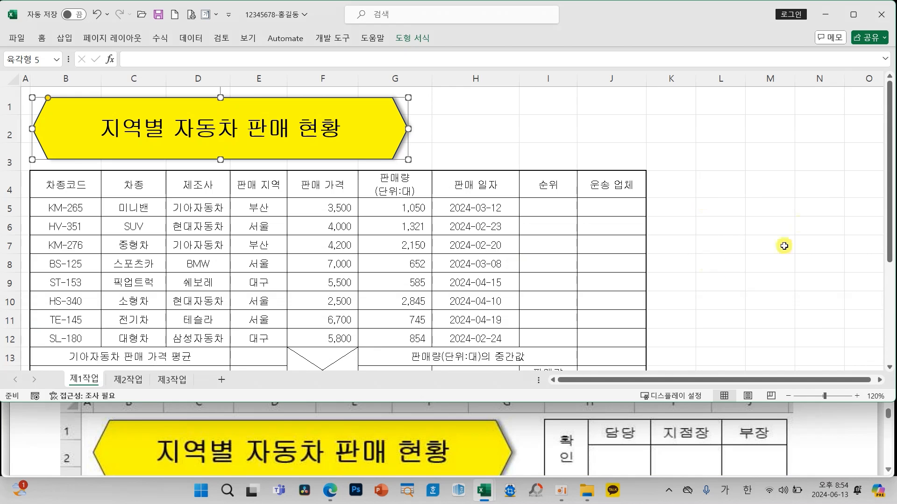
pyautogui.moveTo(737, 199); pyautogui.dragTo(705, 294)
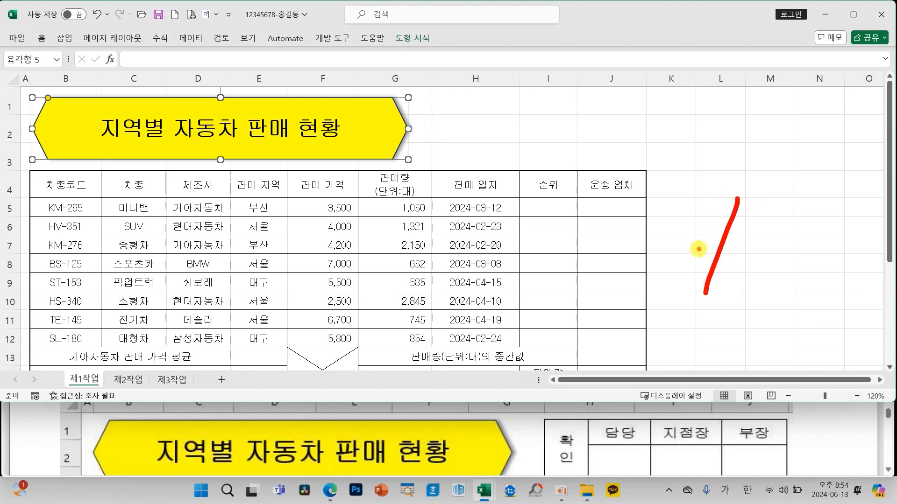
pyautogui.moveTo(694, 227); pyautogui.dragTo(749, 283)
pyautogui.scroll(-2, 748, 283)
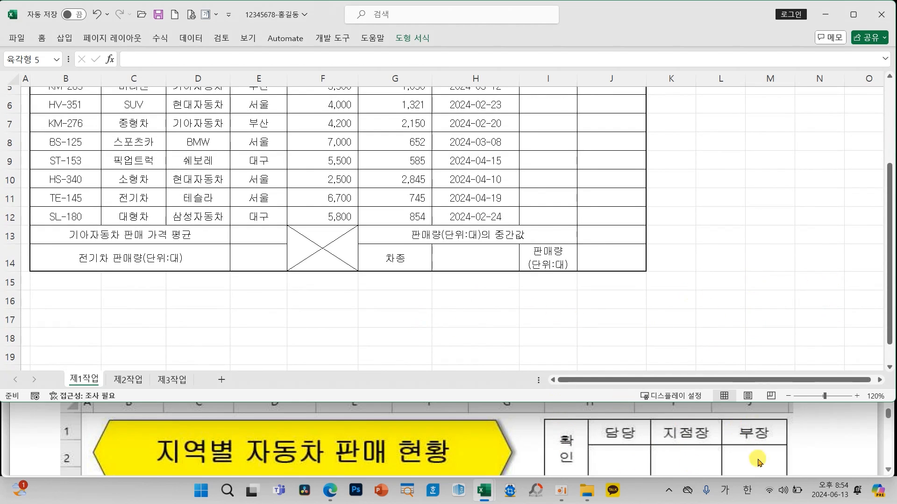
# Step: Apply all borders to the empty cells K15:N16 beside the bottom of the table
pyautogui.moveTo(669, 283); pyautogui.dragTo(819, 291)
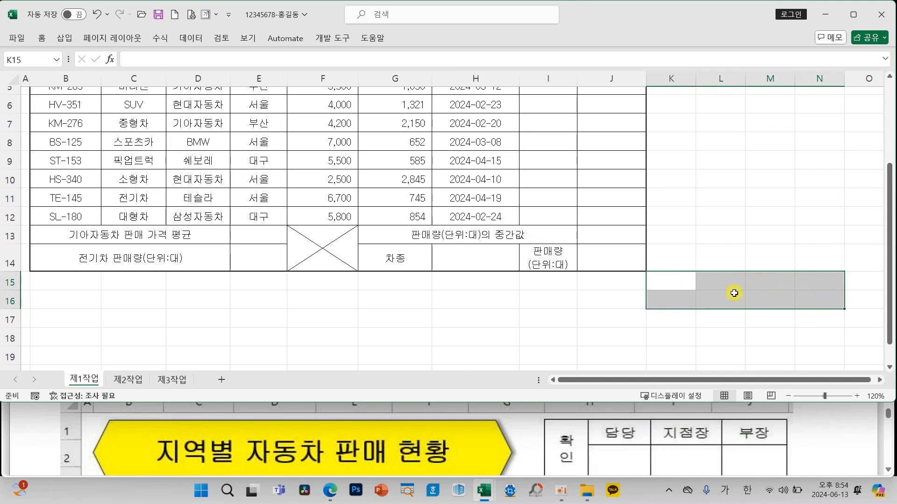
pyautogui.click(40, 42)
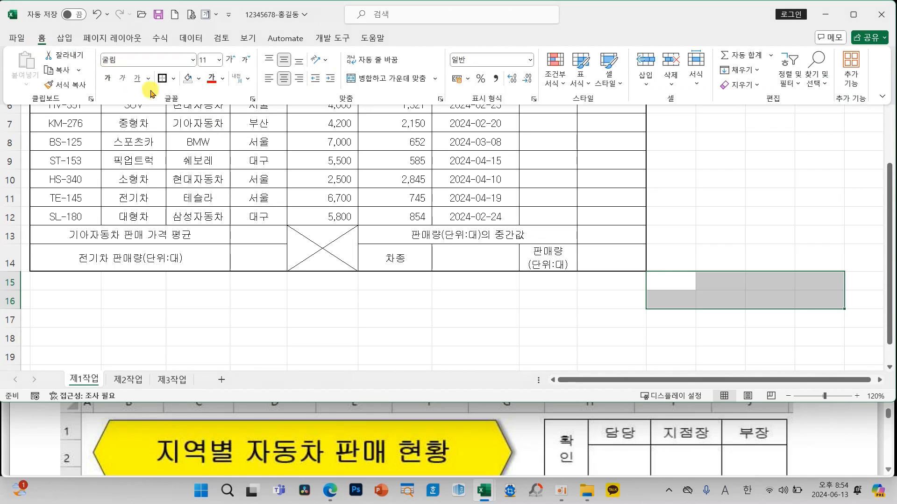
pyautogui.click(173, 78)
pyautogui.click(208, 197)
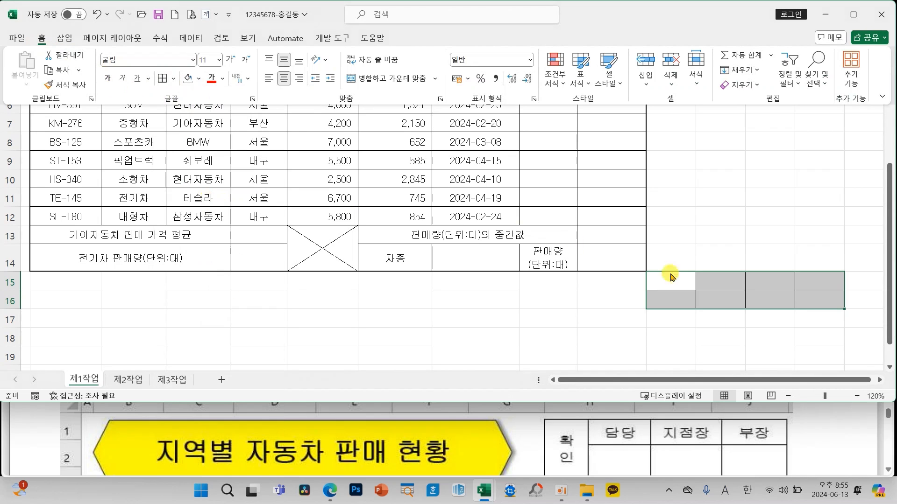
# Step: Narrow column K to about half its width and make row 16 about twice as tall for the approval box
pyautogui.click(660, 275)
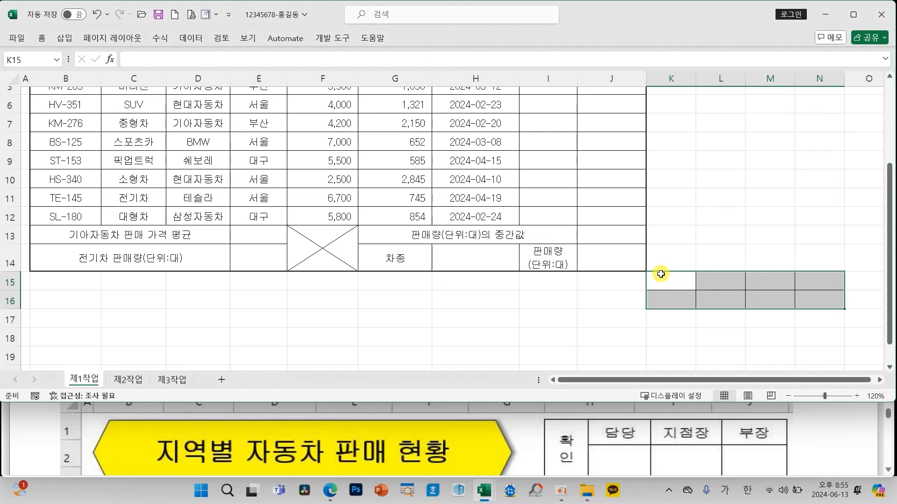
pyautogui.click(665, 278)
pyautogui.moveTo(667, 284); pyautogui.dragTo(667, 297)
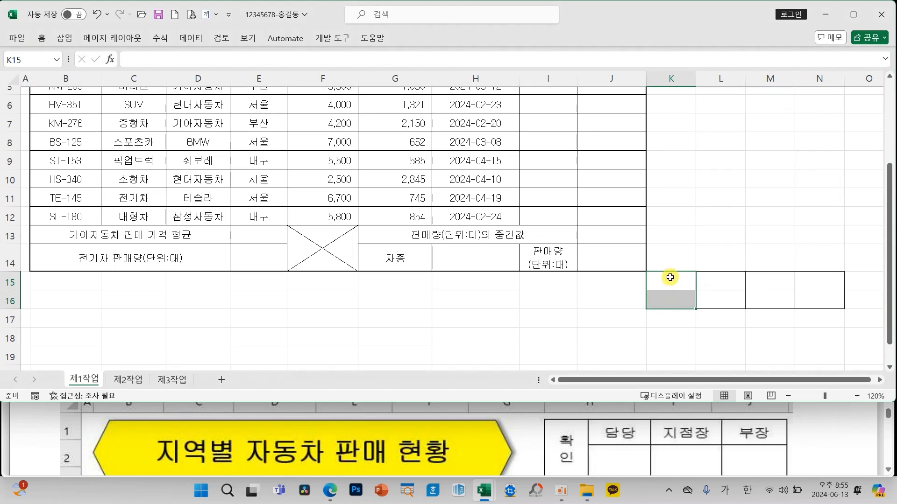
pyautogui.click(669, 305)
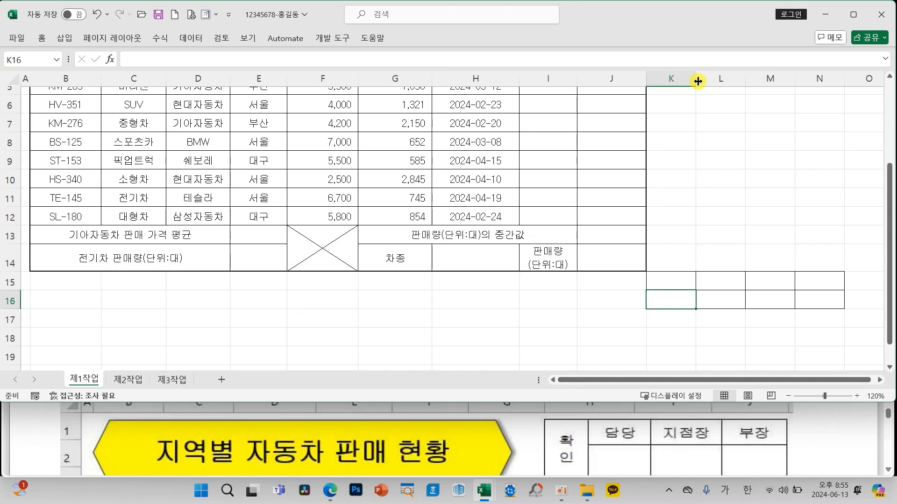
pyautogui.moveTo(695, 81); pyautogui.dragTo(671, 80)
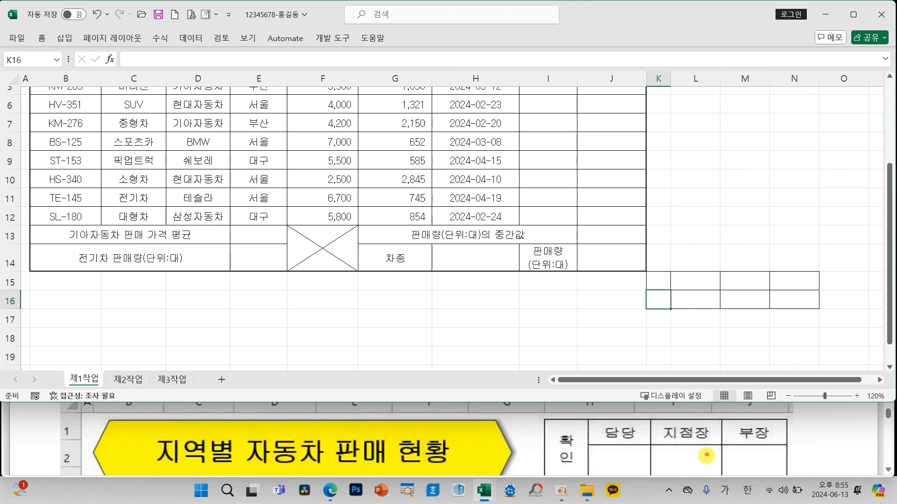
pyautogui.moveTo(687, 451)
pyautogui.mouseDown()
pyautogui.moveTo(689, 498)
pyautogui.moveTo(686, 450)
pyautogui.mouseUp()
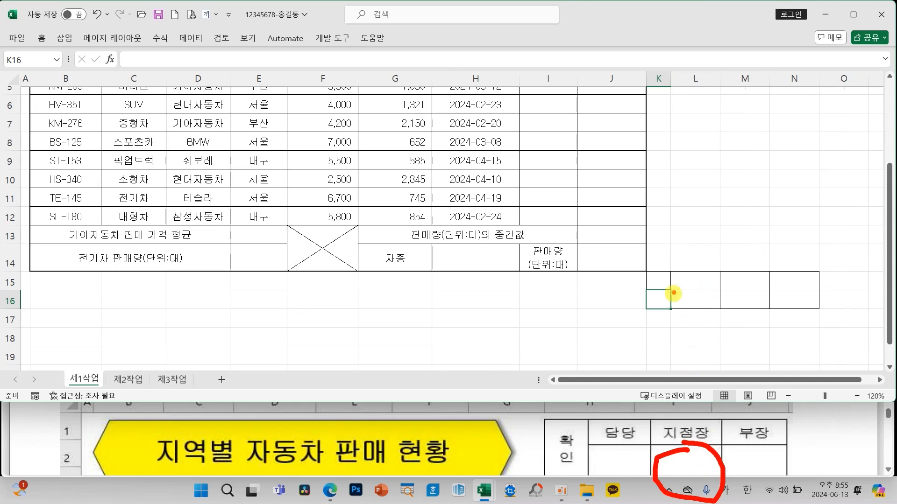
pyautogui.moveTo(683, 290); pyautogui.dragTo(685, 299)
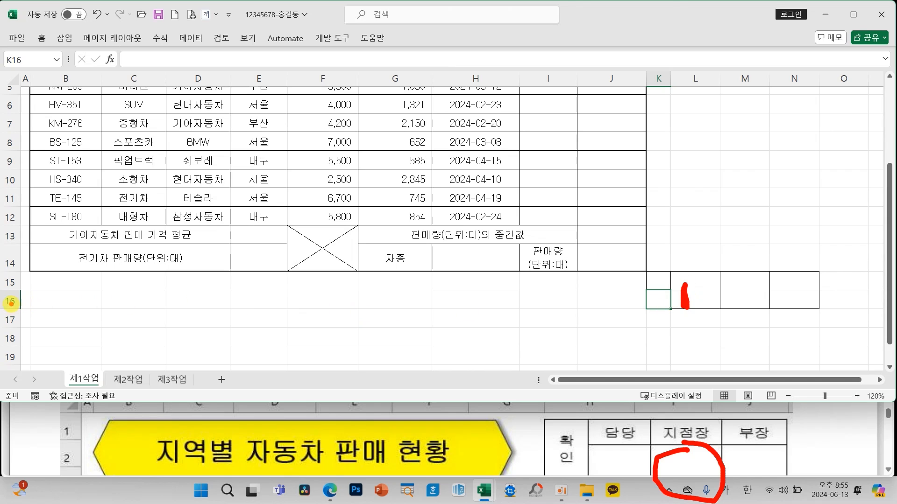
pyautogui.press('Escape')
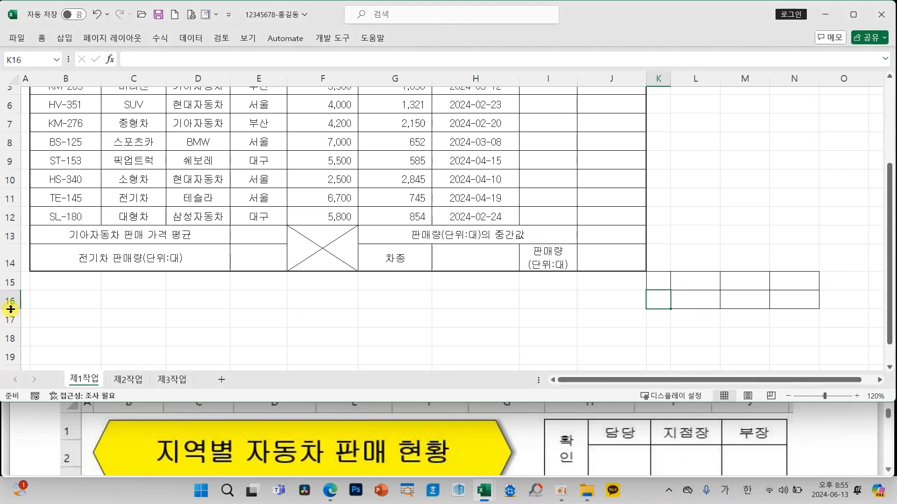
pyautogui.moveTo(11, 309); pyautogui.dragTo(12, 328)
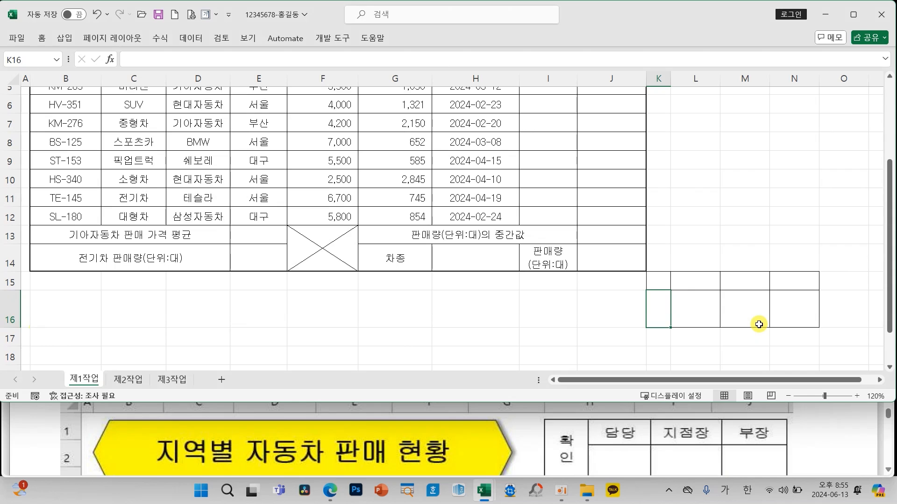
# Step: Merge and centre K15:K16 and enter "확인" with its two characters on separate lines
pyautogui.moveTo(661, 282); pyautogui.dragTo(662, 301)
pyautogui.click(41, 39)
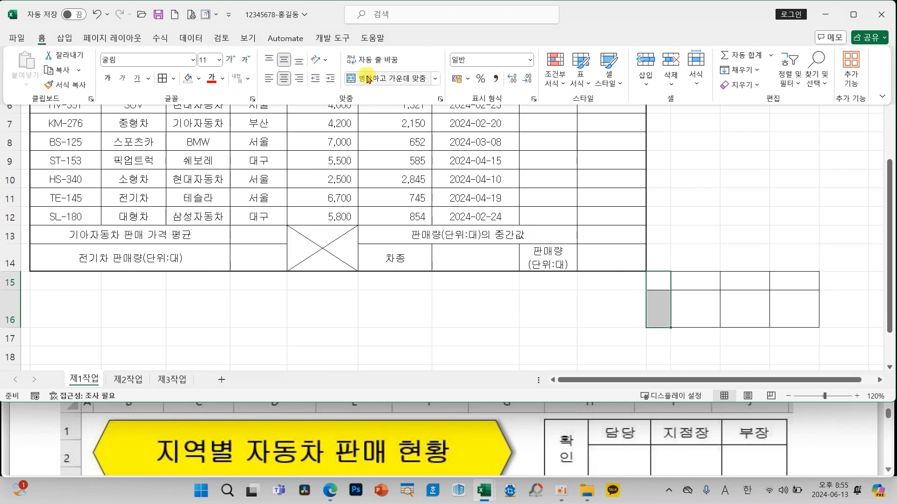
pyautogui.click(375, 79)
pyautogui.write('g')
pyautogui.press('Hangul')
pyautogui.write('ㅗㄱ')
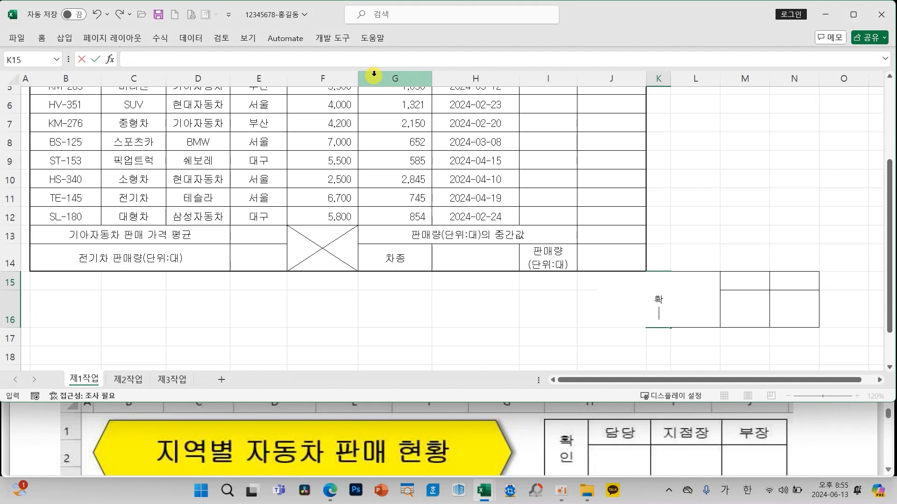
pyautogui.press('Tab')
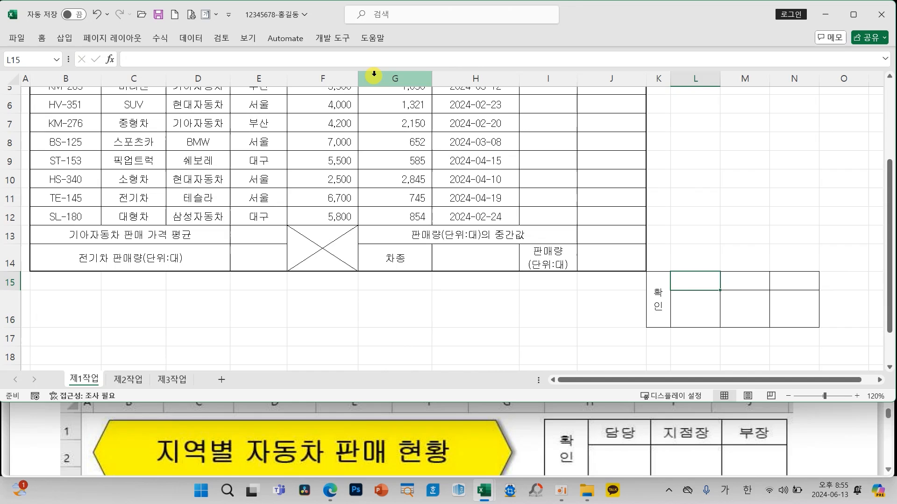
# Step: Enter the approval box headings "담당", "지점장" and "부장" in L15:N15
pyautogui.write('담당')
pyautogui.press('Tab')
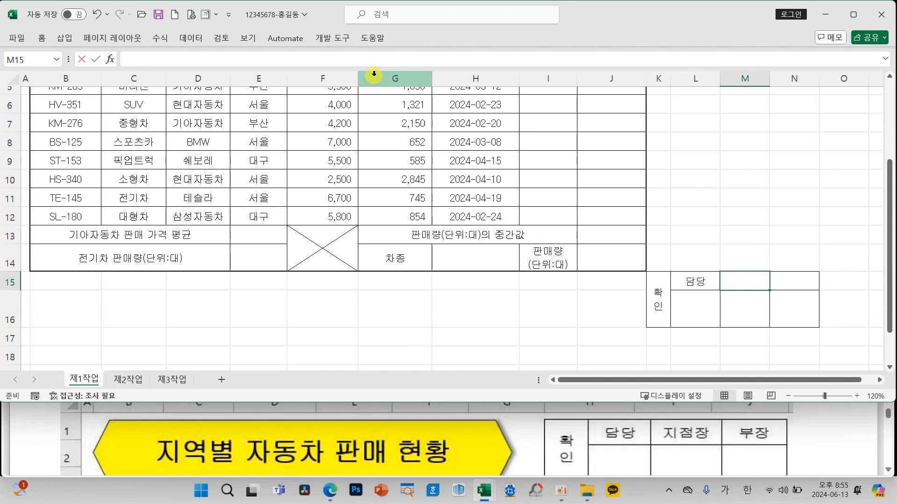
pyautogui.write('지저ㅁ자ㅇ')
pyautogui.press('Tab')
pyautogui.write('부장')
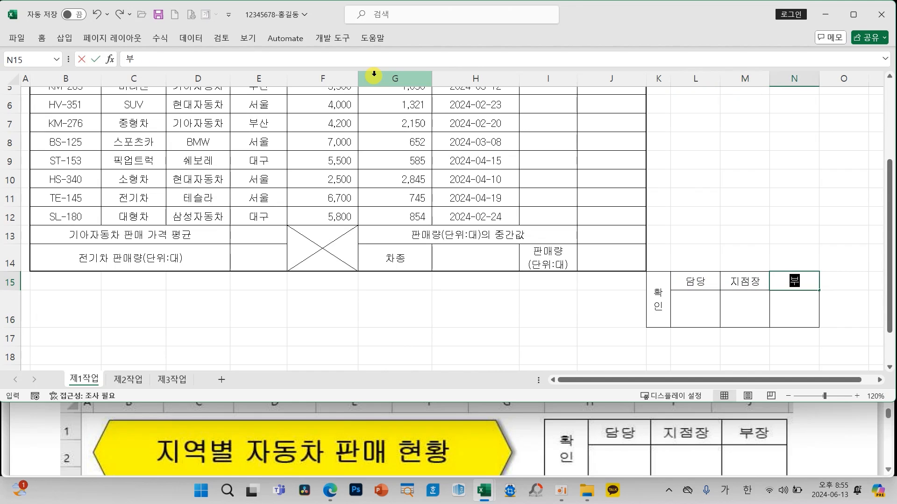
pyautogui.click(592, 318)
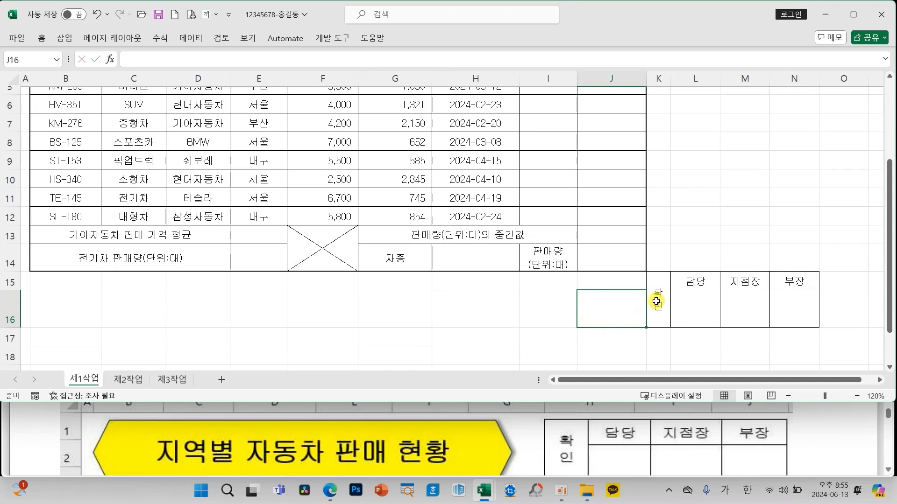
# Step: Copy the approval box K15:N16 and paste it at cell H2 as an unlinked picture
pyautogui.moveTo(656, 299); pyautogui.dragTo(793, 305)
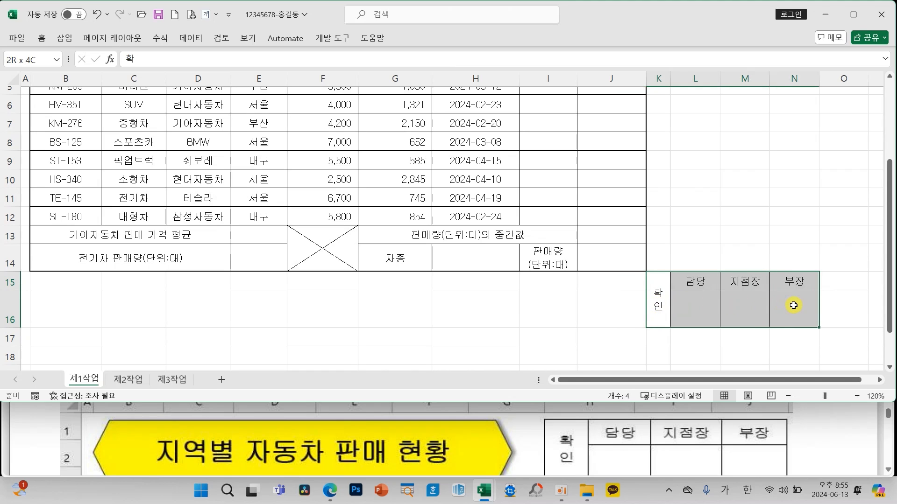
pyautogui.rightClick(707, 306)
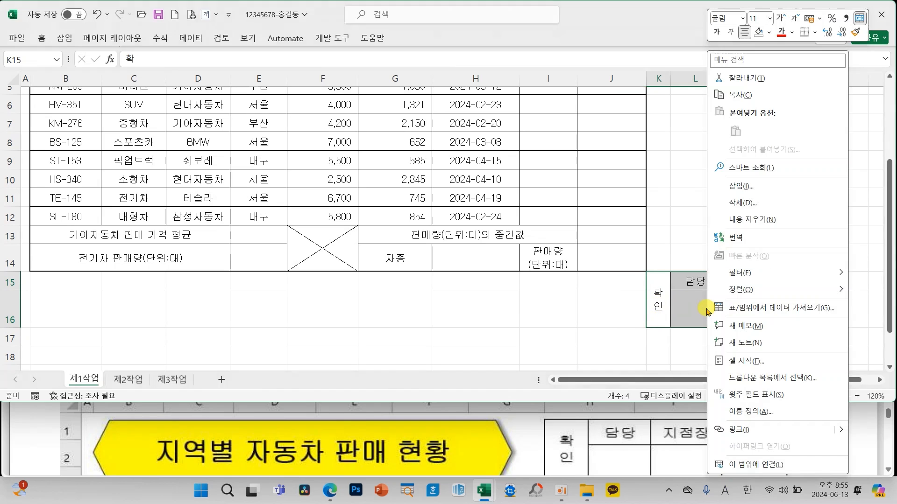
pyautogui.click(752, 95)
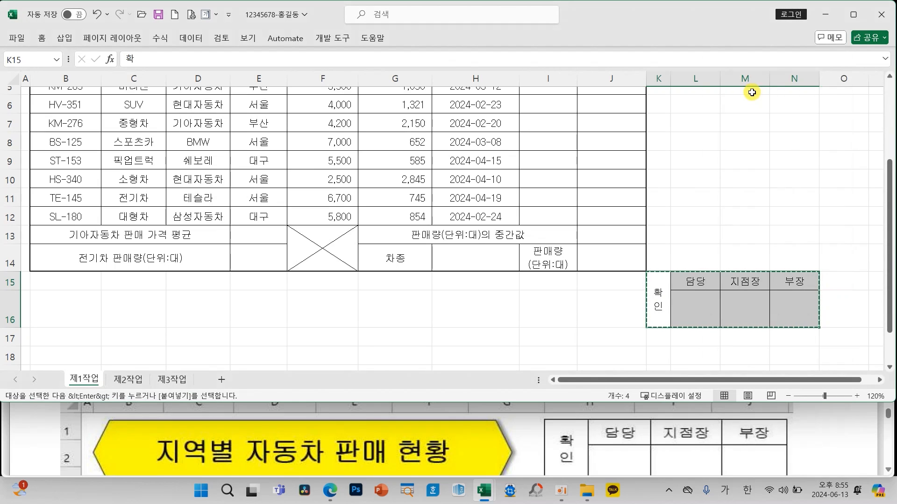
pyautogui.scroll(2, 528, 215)
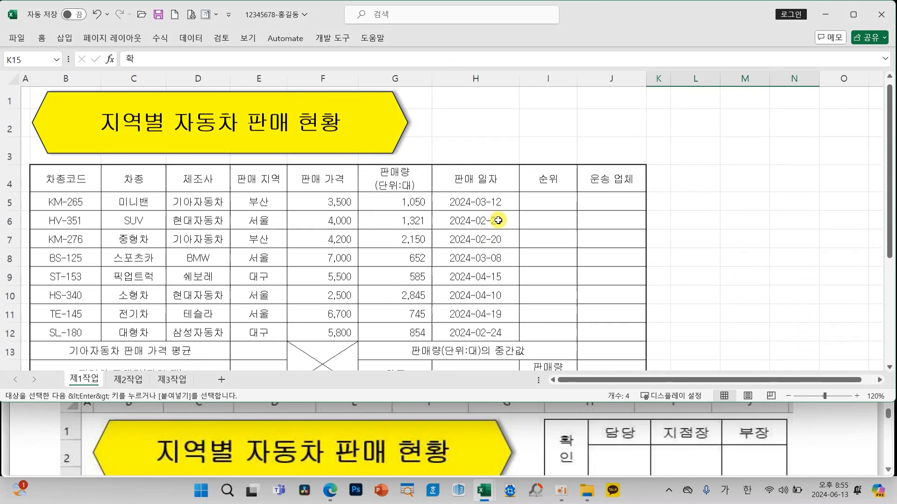
pyautogui.click(468, 124)
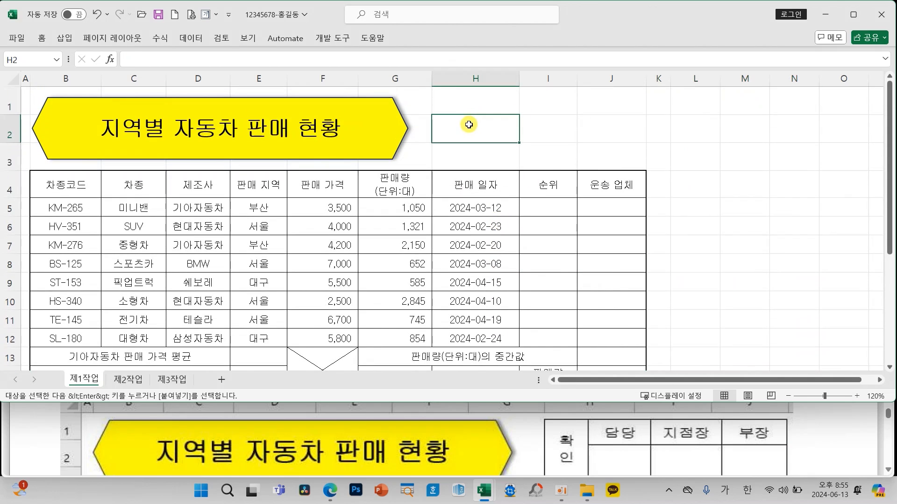
pyautogui.click(62, 41)
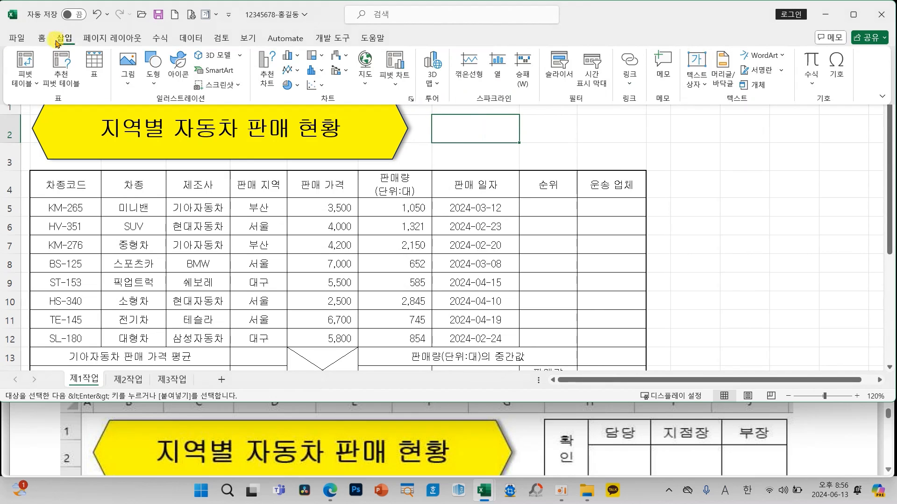
pyautogui.click(55, 41)
pyautogui.click(47, 41)
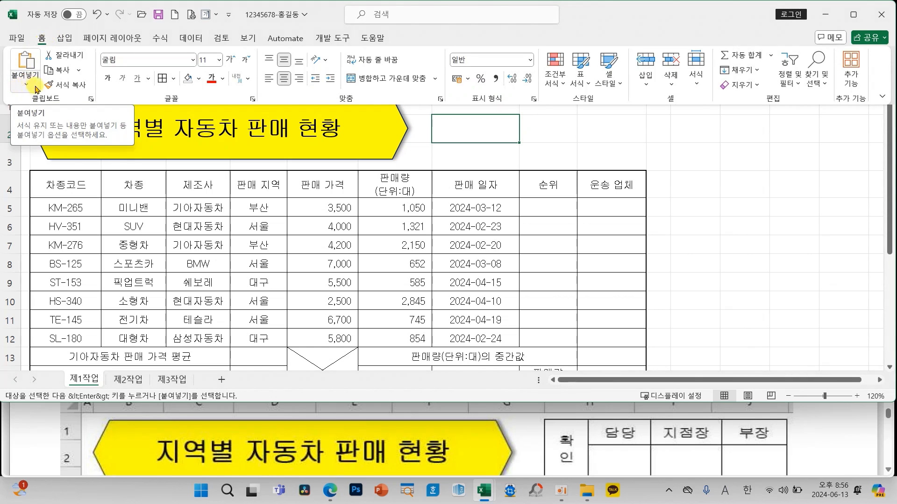
pyautogui.click(18, 86)
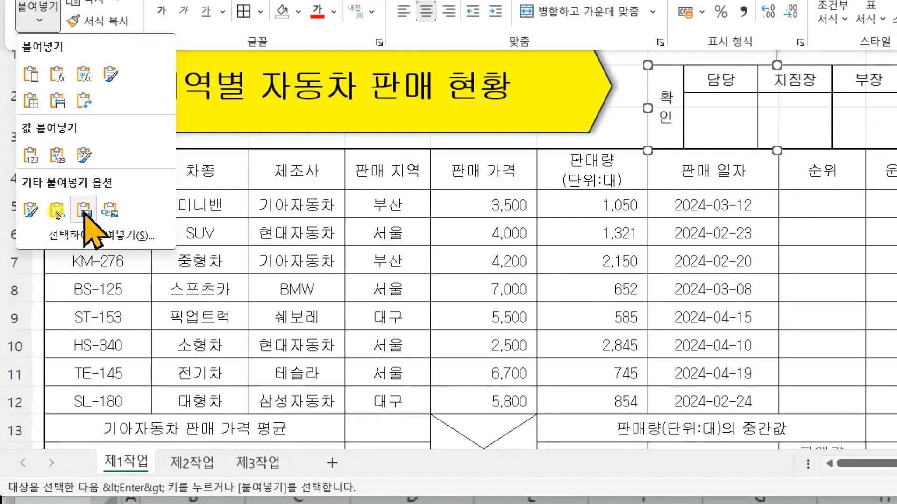
pyautogui.click(84, 211)
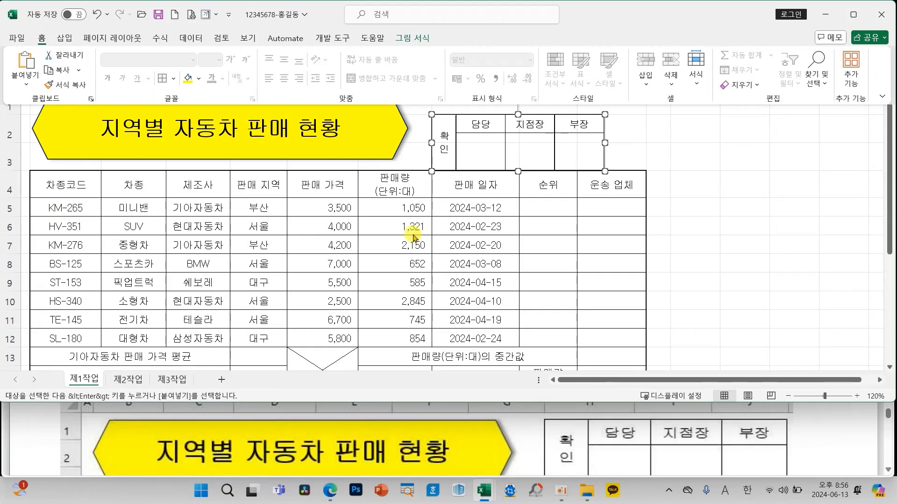
# Step: Slightly narrow columns G, H and I and place the approval box picture above the table, aligned with its right edge
pyautogui.click(847, 103)
pyautogui.moveTo(593, 127); pyautogui.dragTo(616, 129)
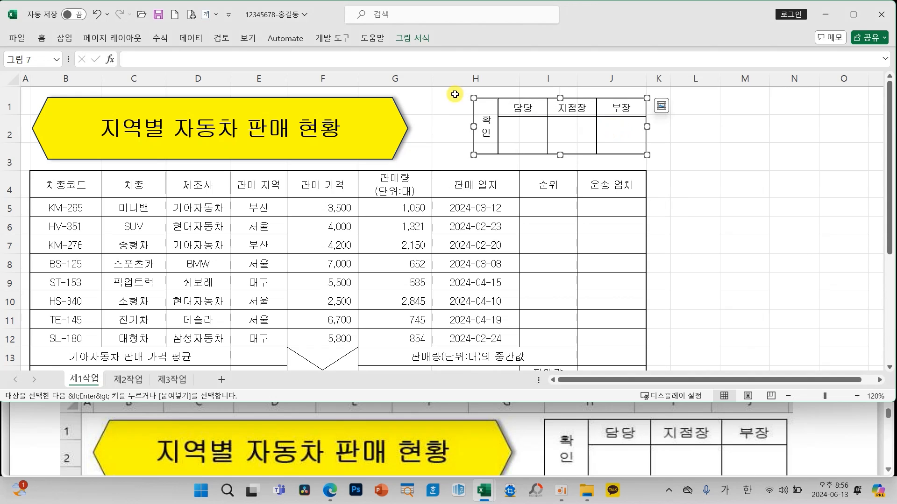
pyautogui.moveTo(433, 82); pyautogui.dragTo(427, 80)
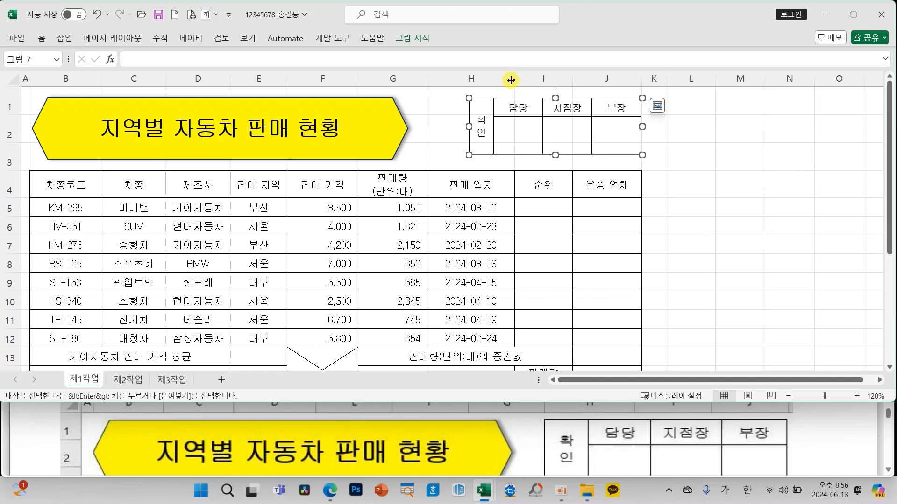
pyautogui.moveTo(510, 80); pyautogui.dragTo(498, 80)
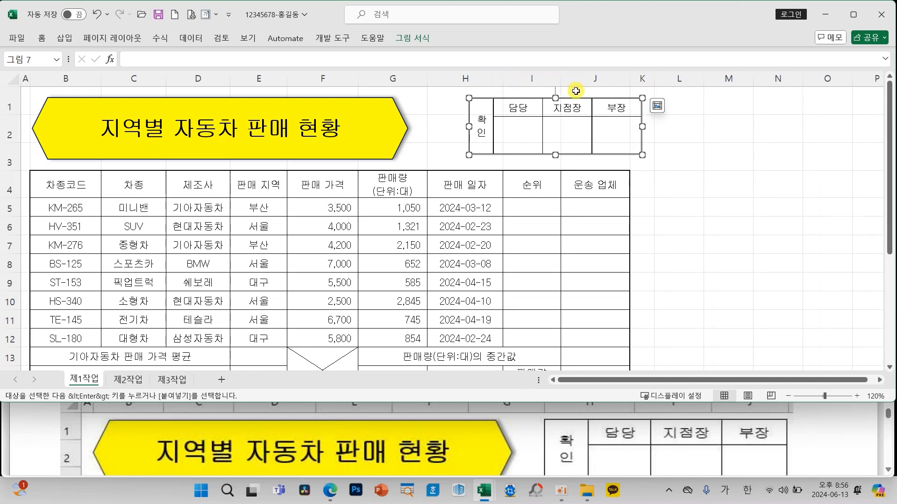
pyautogui.moveTo(557, 80); pyautogui.dragTo(553, 80)
pyautogui.moveTo(610, 108); pyautogui.dragTo(593, 110)
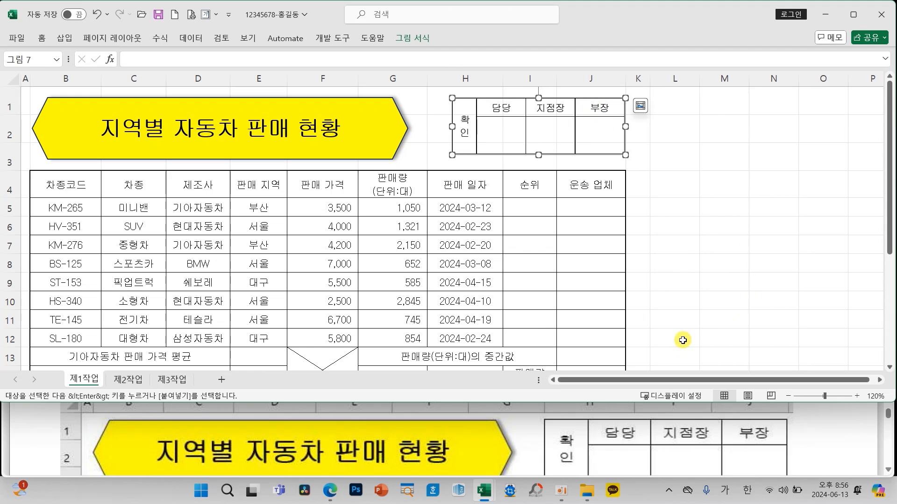
# Step: Clear all contents and formatting from the original approval box cells K15:N16
pyautogui.scroll(-2, 687, 291)
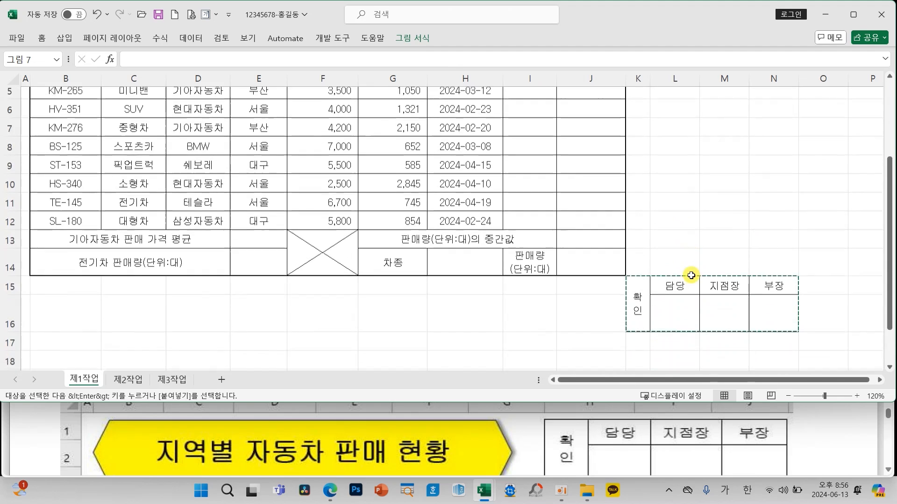
pyautogui.moveTo(635, 295); pyautogui.dragTo(771, 297)
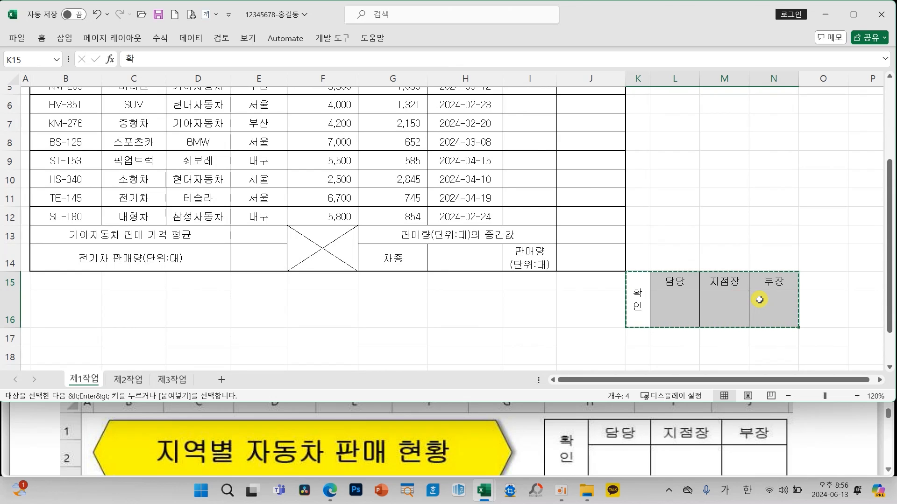
pyautogui.click(41, 38)
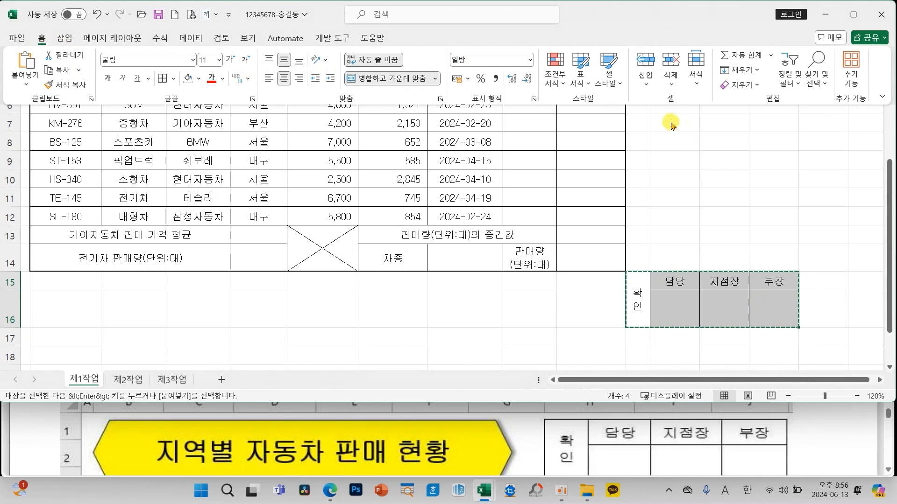
pyautogui.click(734, 87)
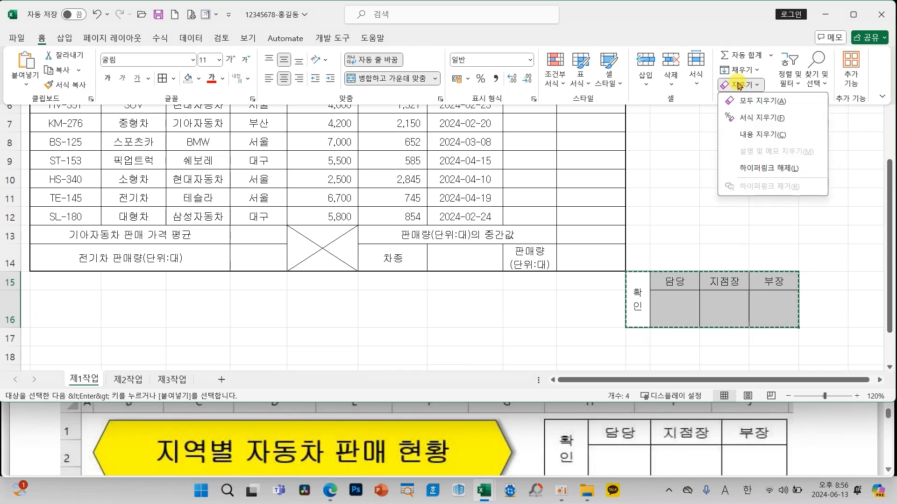
pyautogui.click(766, 102)
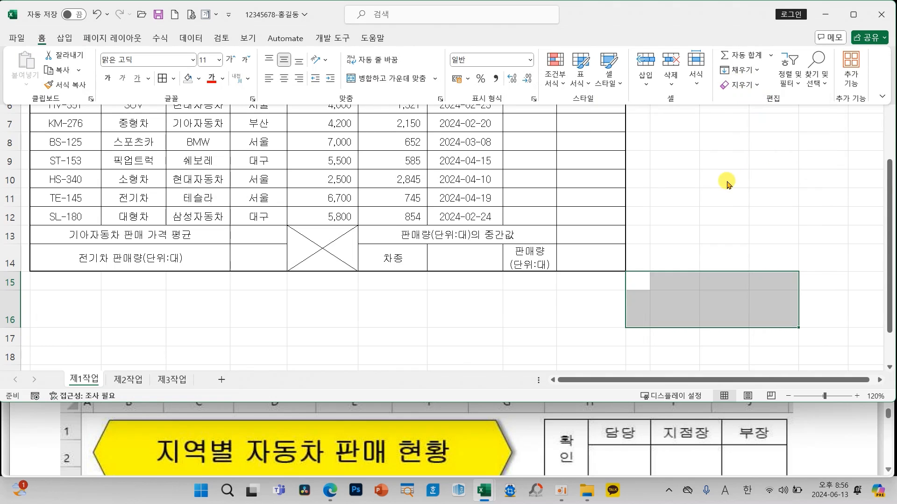
# Step: Examine the exam instructions for the cell ranges and fill colour required in the car sales table
pyautogui.scroll(1, 726, 228)
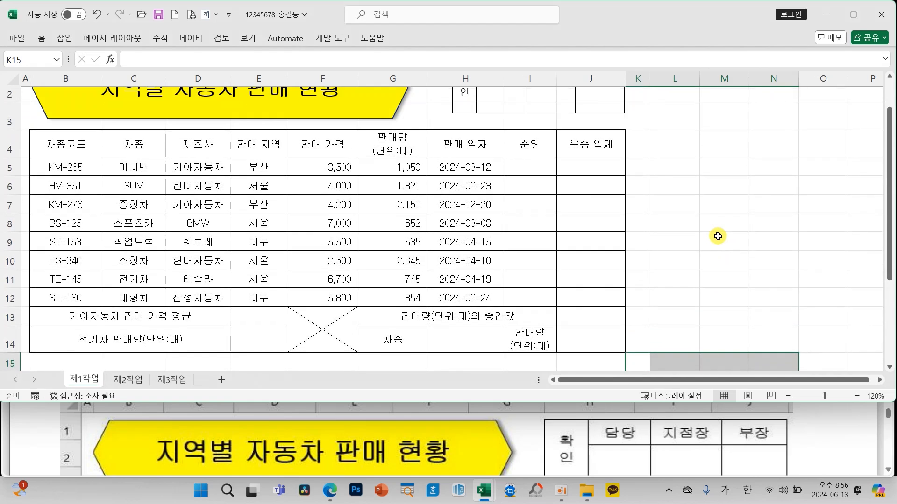
pyautogui.scroll(1, 718, 236)
pyautogui.scroll(-1, 718, 236)
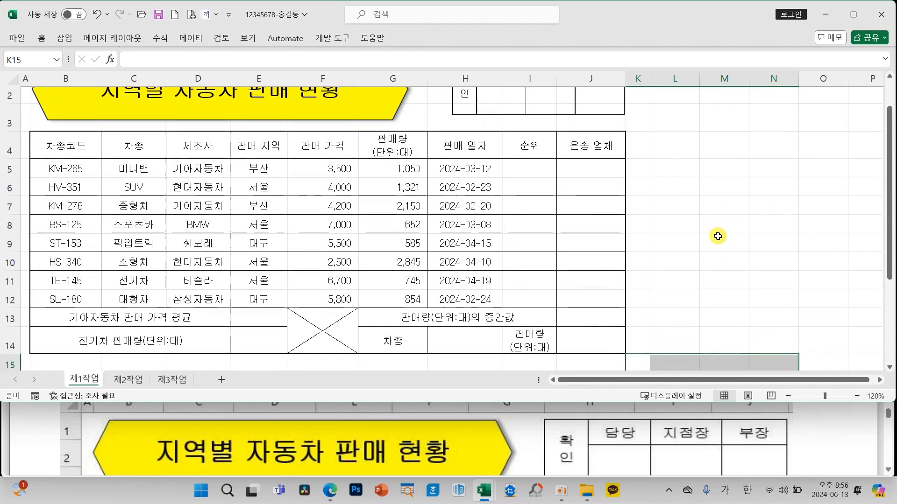
pyautogui.scroll(-3, 596, 440)
pyautogui.scroll(-8, 596, 440)
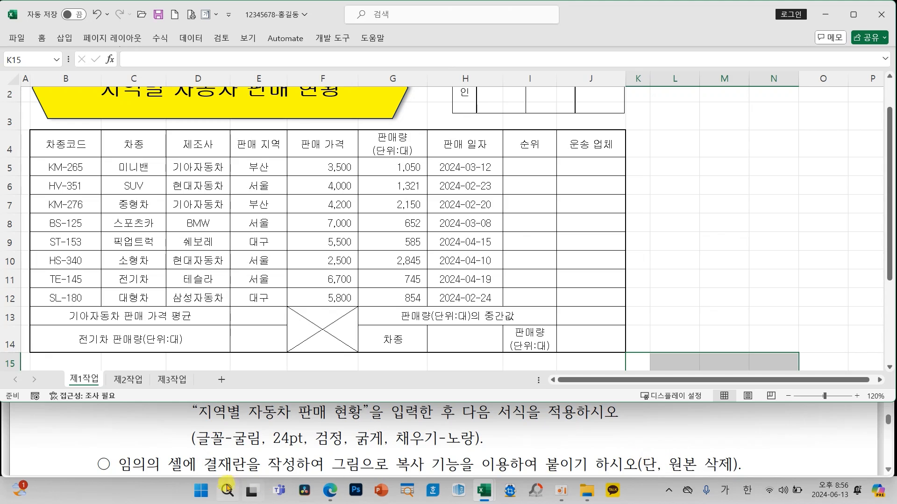
pyautogui.scroll(-1, 324, 452)
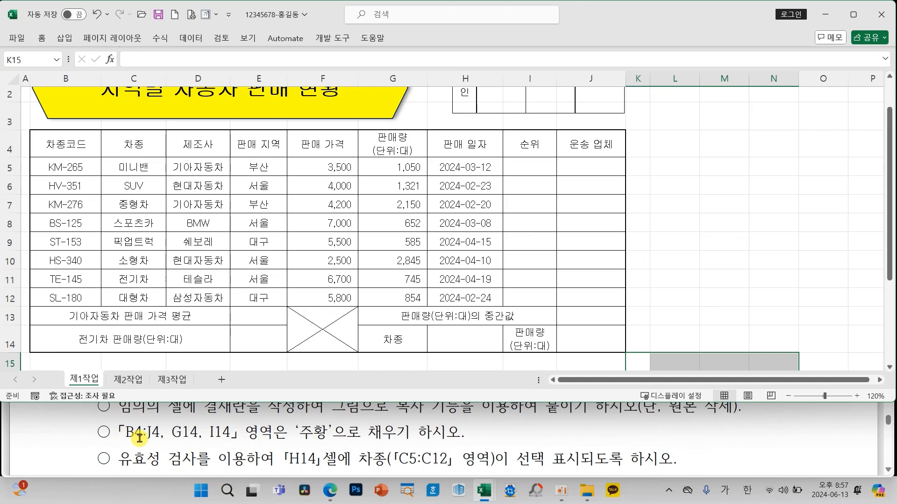
pyautogui.moveTo(106, 412)
pyautogui.mouseDown()
pyautogui.moveTo(196, 446)
pyautogui.moveTo(252, 452)
pyautogui.mouseUp()
pyautogui.moveTo(276, 415); pyautogui.dragTo(346, 449)
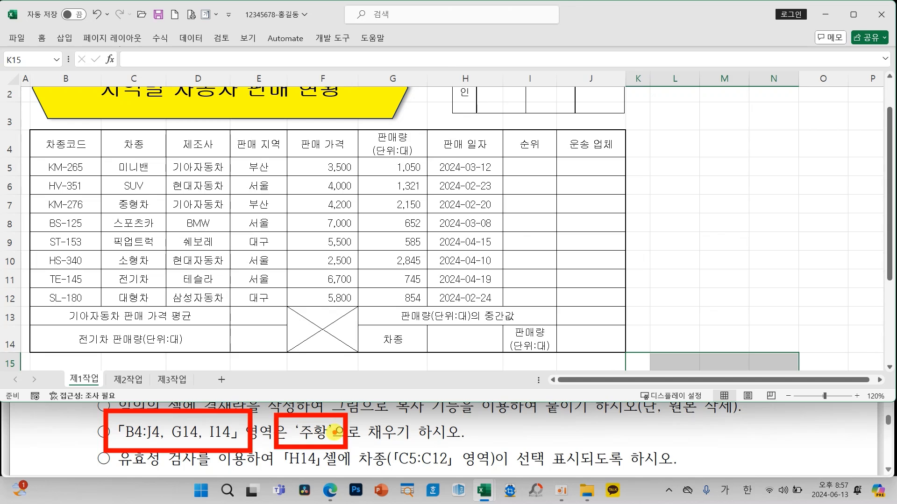
# Step: Fill the header row B4:J4 and the label cells G14 and I14 with the standard orange (주황) colour
pyautogui.moveTo(53, 142); pyautogui.dragTo(569, 138)
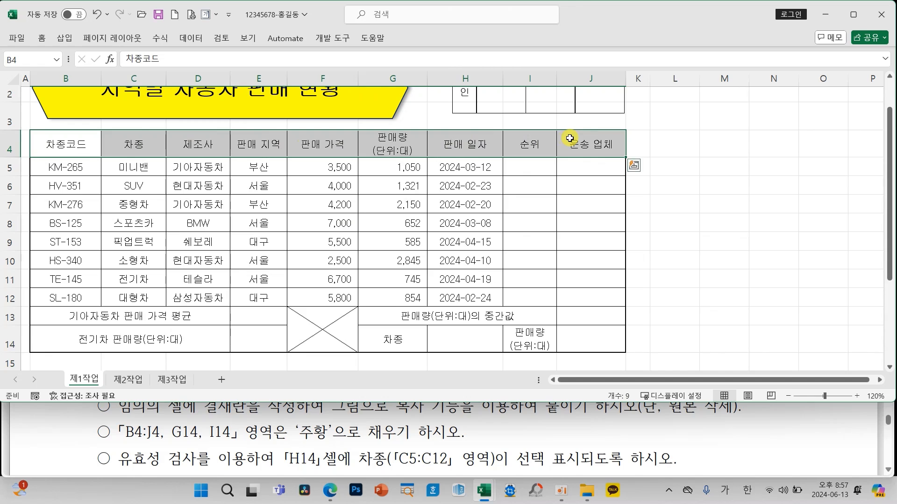
pyautogui.keyDown('ctrl'); pyautogui.click(406, 342); pyautogui.keyUp('ctrl')
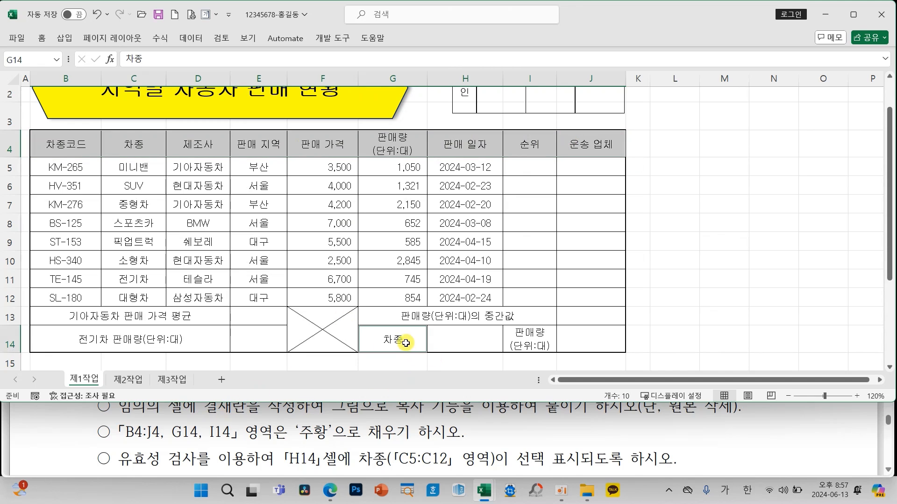
pyautogui.keyDown('ctrl'); pyautogui.click(531, 332); pyautogui.keyUp('ctrl')
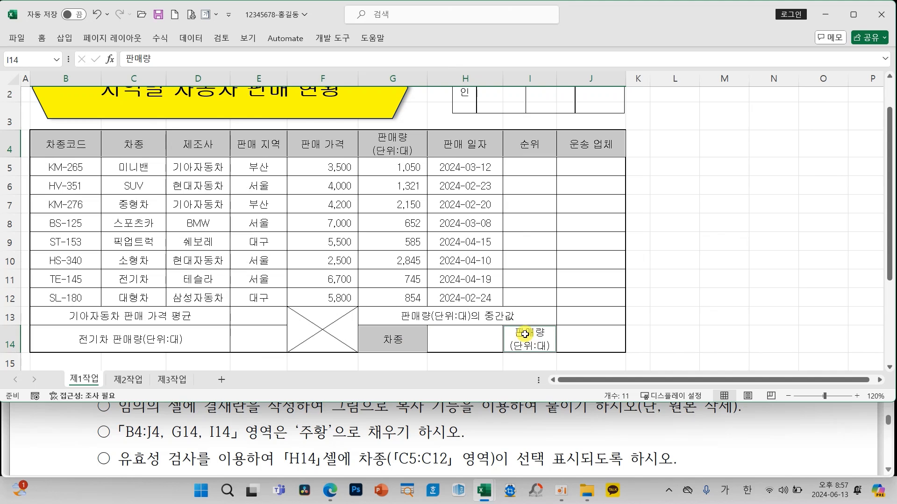
pyautogui.click(44, 38)
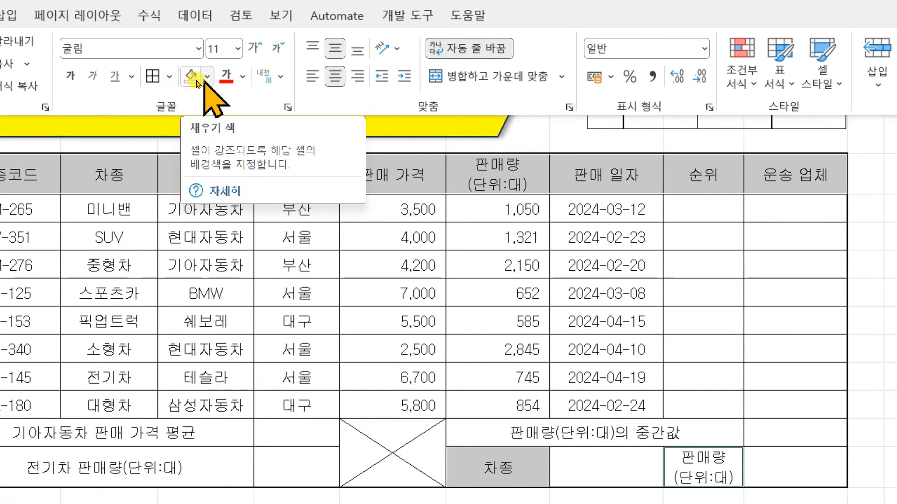
pyautogui.click(195, 79)
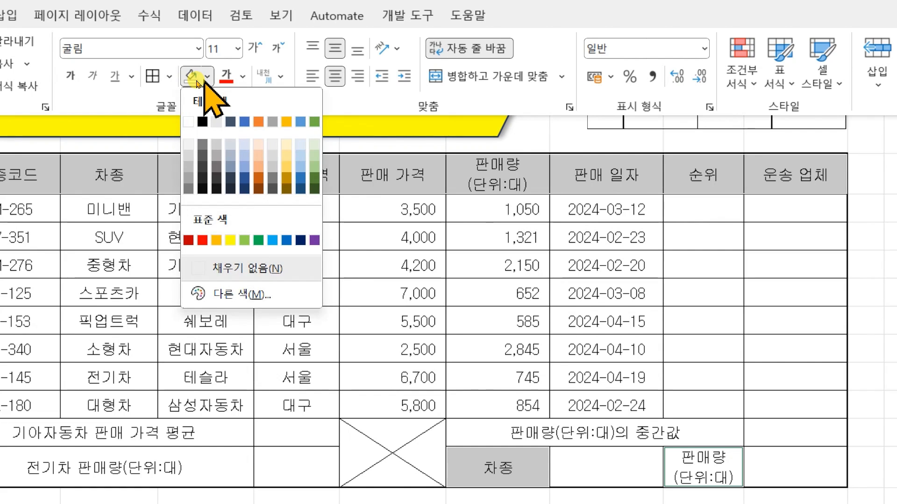
pyautogui.click(216, 240)
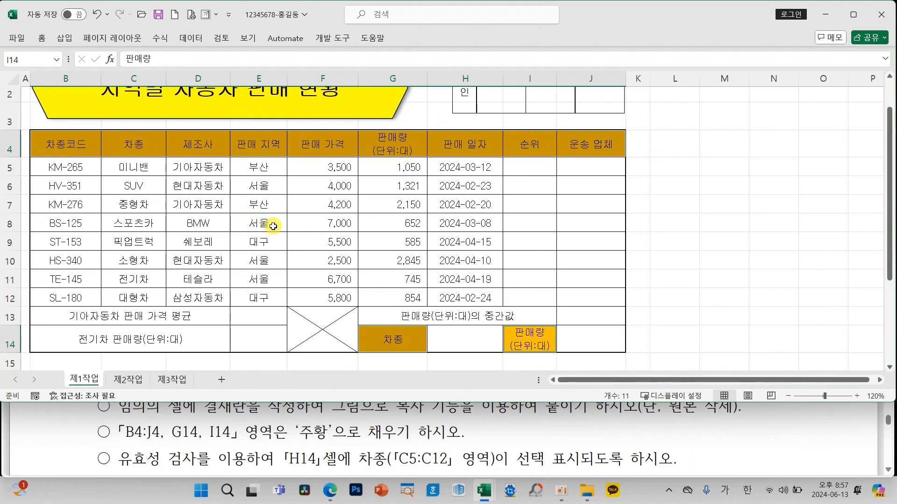
# Step: Start a data validation rule for cell H14 and set its allowed values to 목록 (list)
pyautogui.click(465, 335)
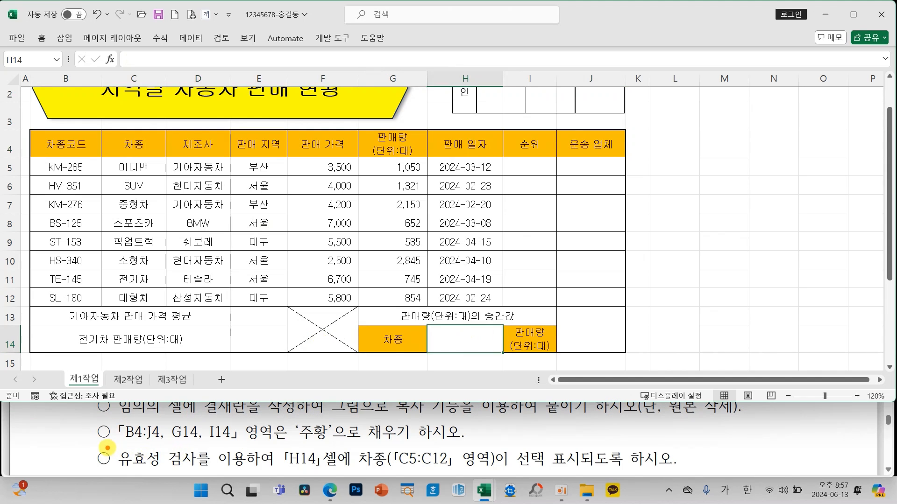
pyautogui.moveTo(105, 446); pyautogui.dragTo(255, 471)
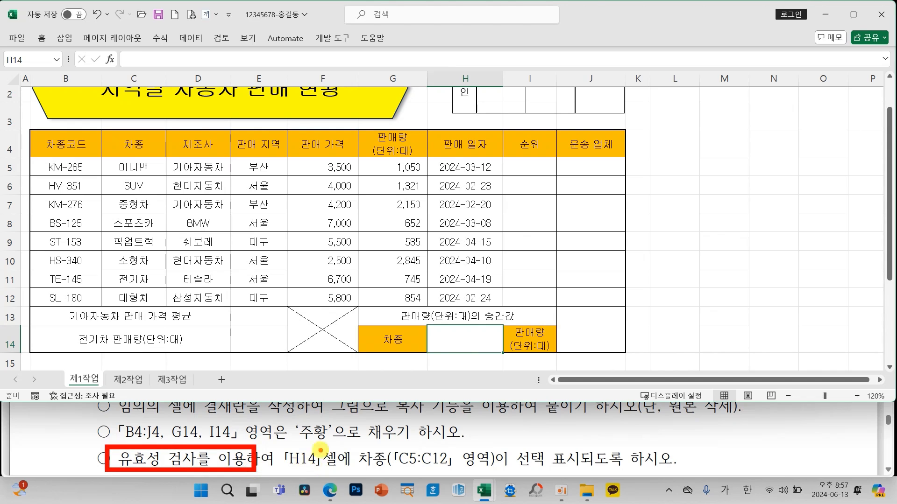
pyautogui.moveTo(473, 329)
pyautogui.mouseDown()
pyautogui.moveTo(465, 348)
pyautogui.moveTo(465, 321)
pyautogui.mouseUp()
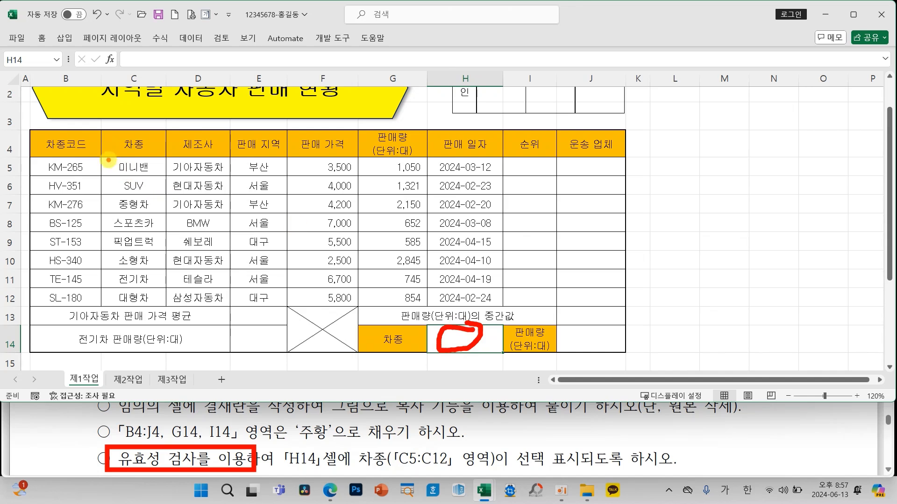
pyautogui.moveTo(97, 157)
pyautogui.mouseDown()
pyautogui.moveTo(127, 173)
pyautogui.moveTo(169, 309)
pyautogui.mouseUp()
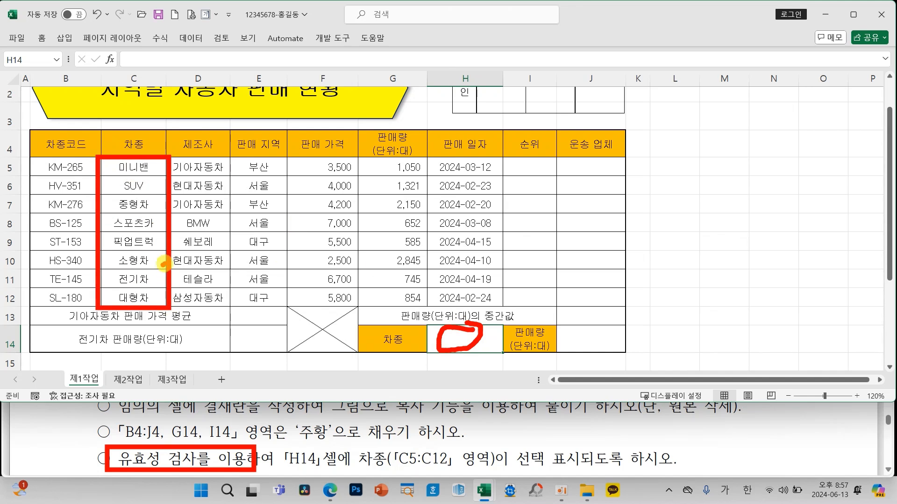
pyautogui.moveTo(164, 265)
pyautogui.mouseDown()
pyautogui.moveTo(448, 327)
pyautogui.moveTo(418, 316)
pyautogui.moveTo(446, 348)
pyautogui.moveTo(467, 308)
pyautogui.mouseUp()
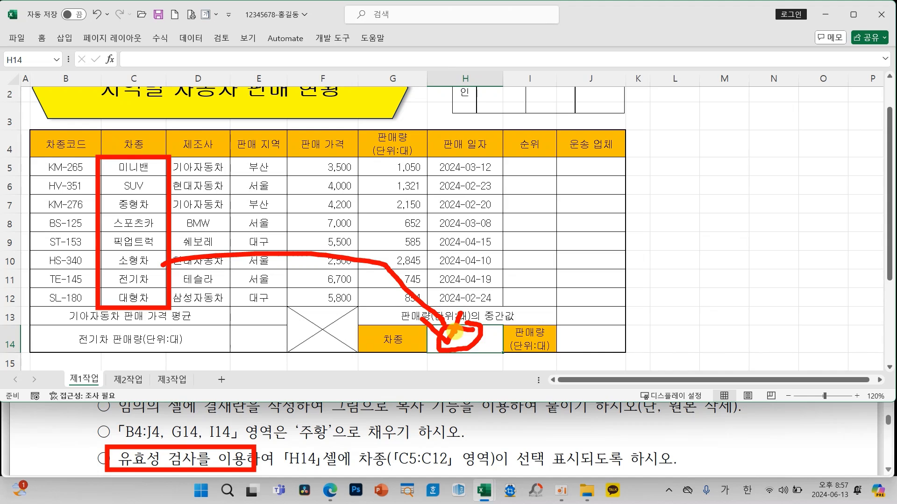
pyautogui.press('Escape')
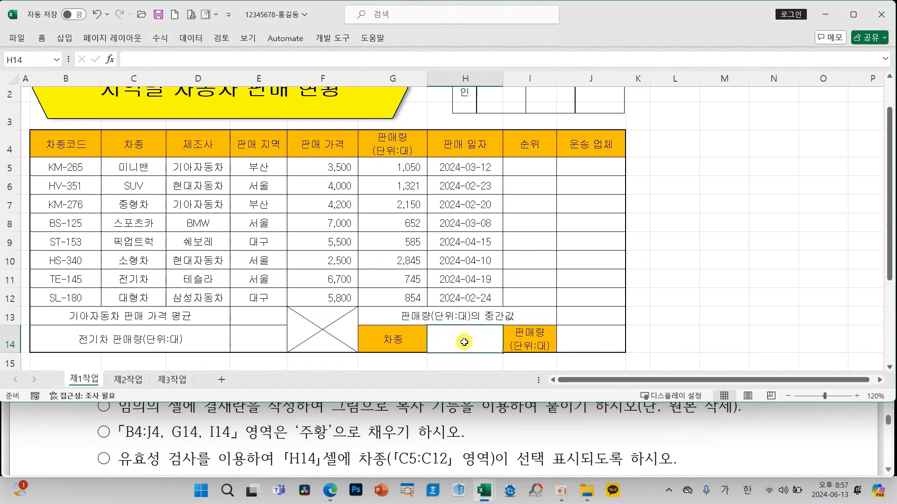
pyautogui.click(192, 40)
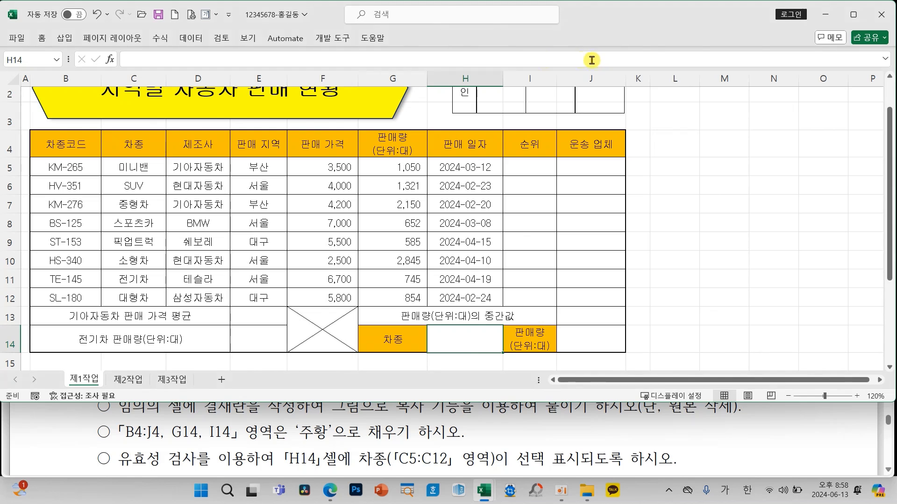
pyautogui.click(197, 39)
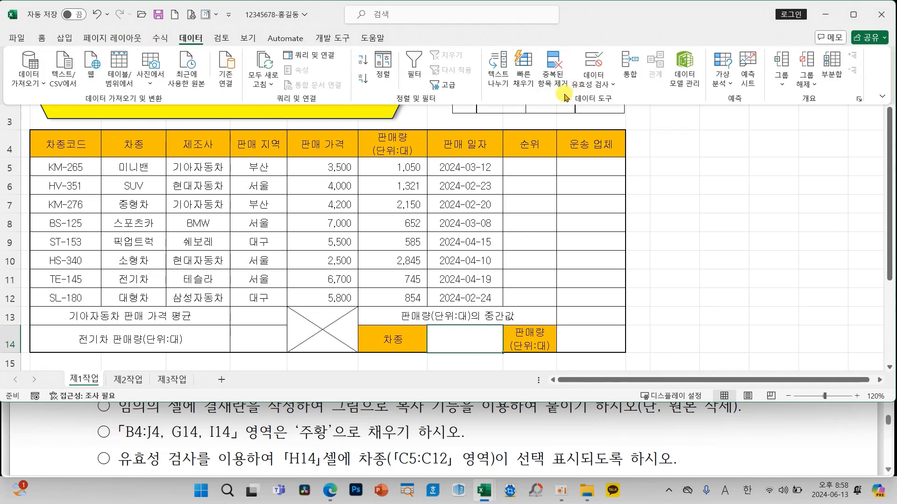
pyautogui.click(590, 69)
pyautogui.moveTo(576, 156); pyautogui.dragTo(447, 135)
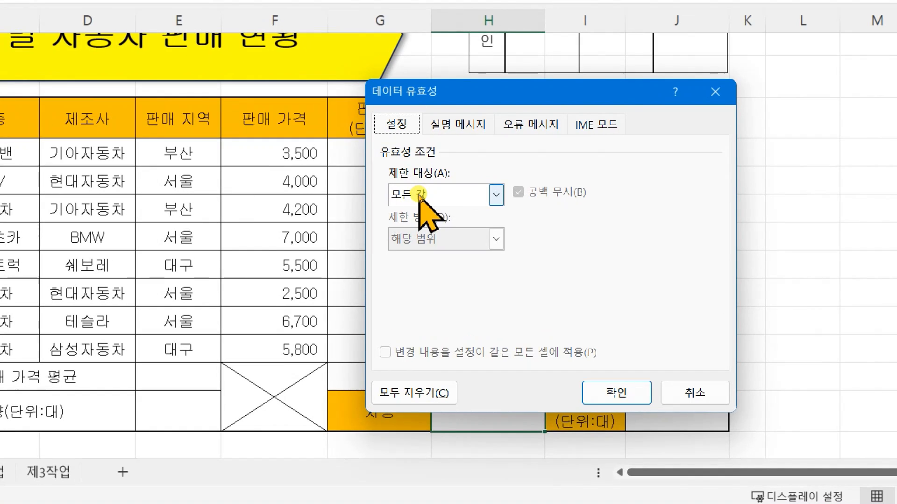
pyautogui.click(420, 196)
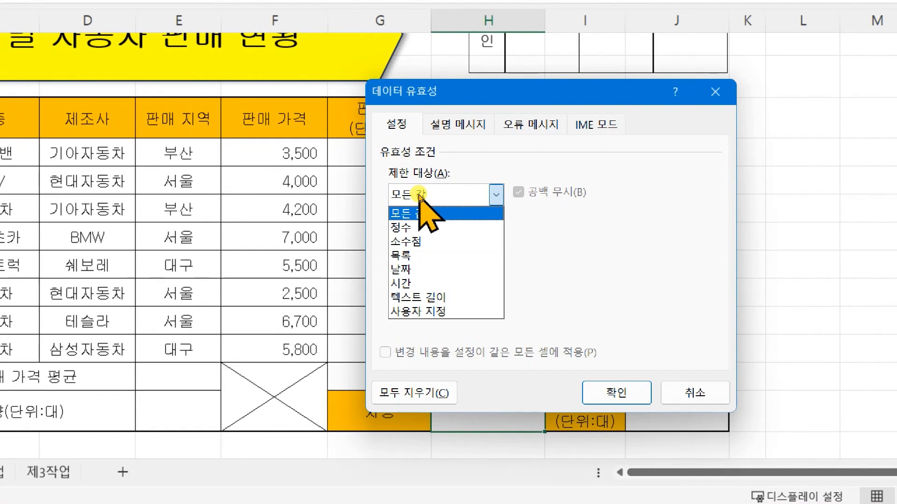
pyautogui.click(406, 255)
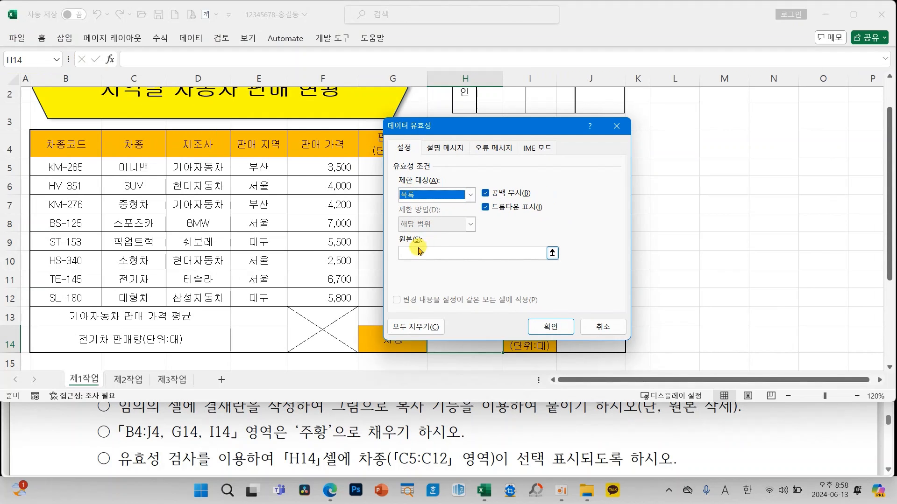
# Step: Set the validation list source to the car types in C5:C12 and apply the rule
pyautogui.click(415, 276)
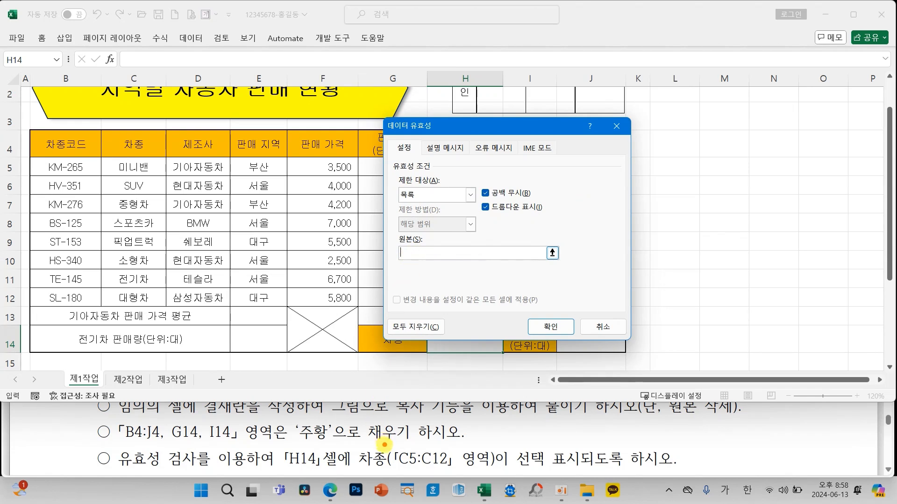
pyautogui.moveTo(381, 439); pyautogui.dragTo(455, 474)
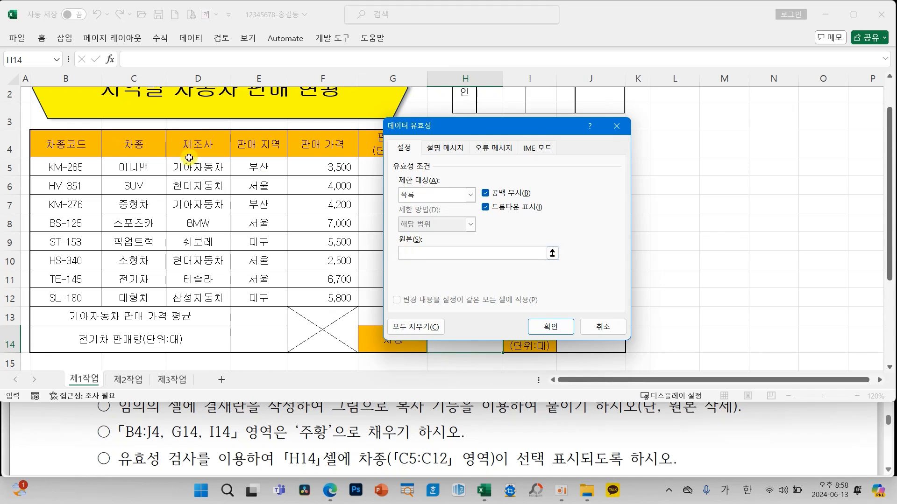
pyautogui.moveTo(131, 164); pyautogui.dragTo(142, 297)
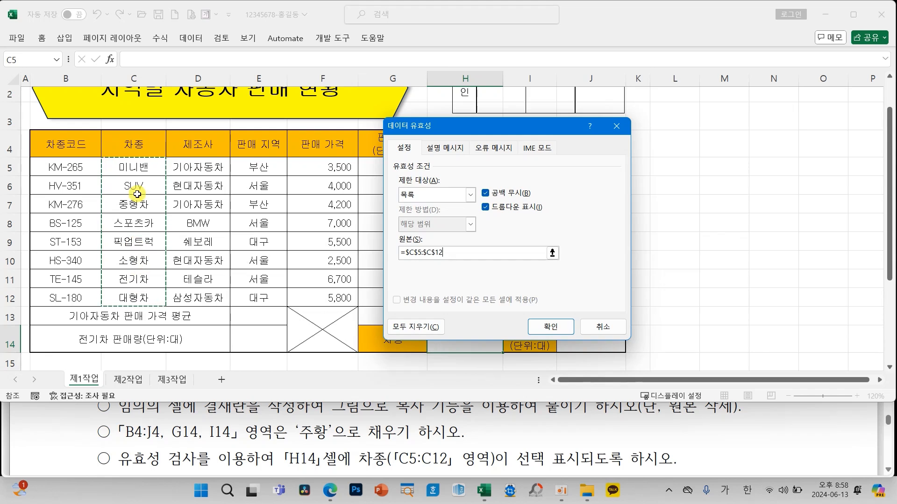
pyautogui.click(532, 327)
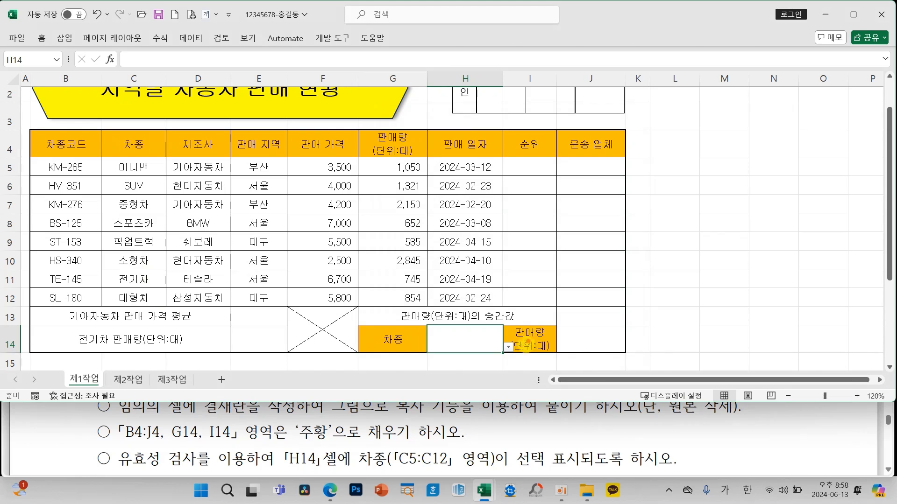
# Step: Choose "미니밴" from the validation list in cell H14
pyautogui.moveTo(518, 356)
pyautogui.mouseDown()
pyautogui.moveTo(532, 334)
pyautogui.moveTo(522, 361)
pyautogui.mouseUp()
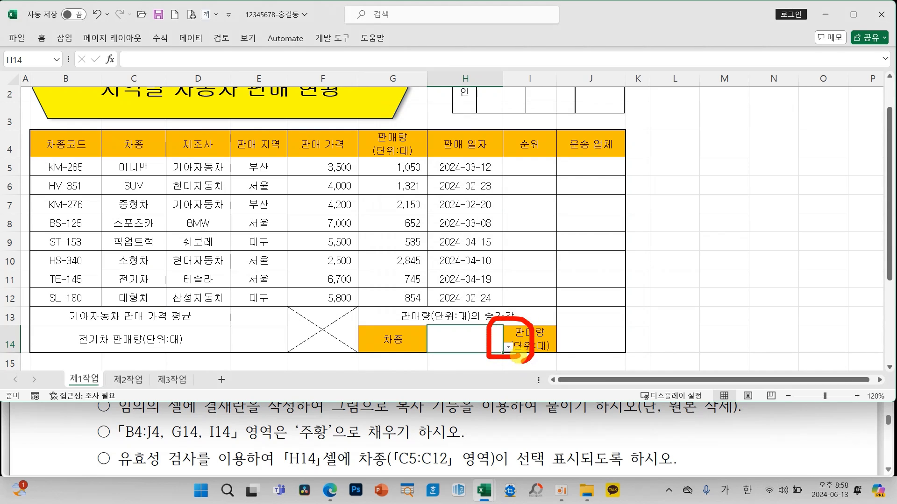
pyautogui.click(508, 347)
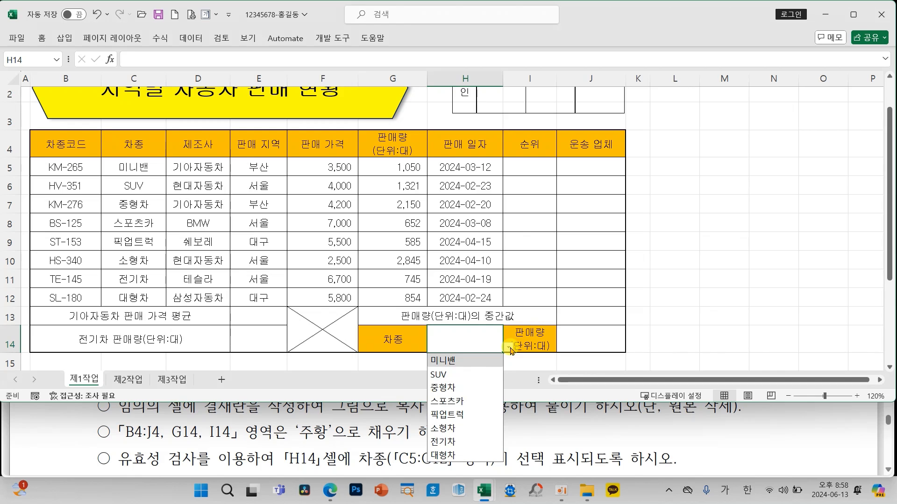
pyautogui.click(460, 362)
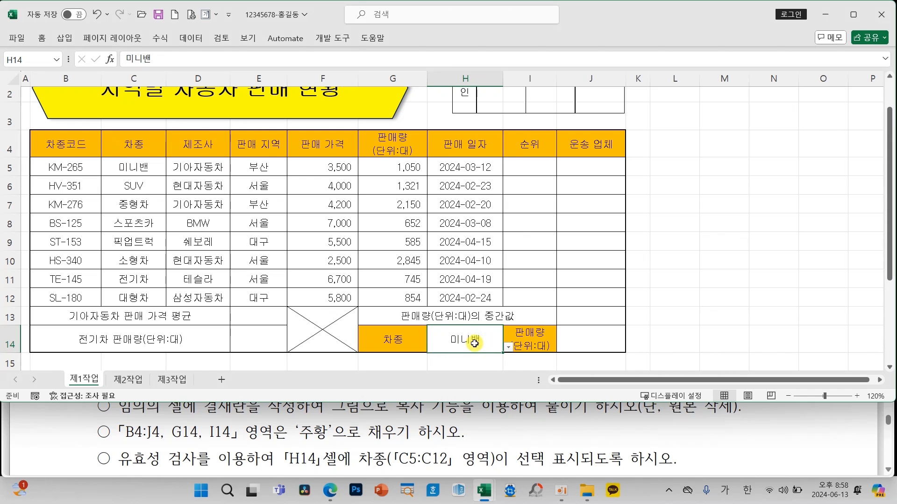
# Step: Examine the exam instruction on the number format required for the sales prices in F5:F12
pyautogui.scroll(-3, 600, 439)
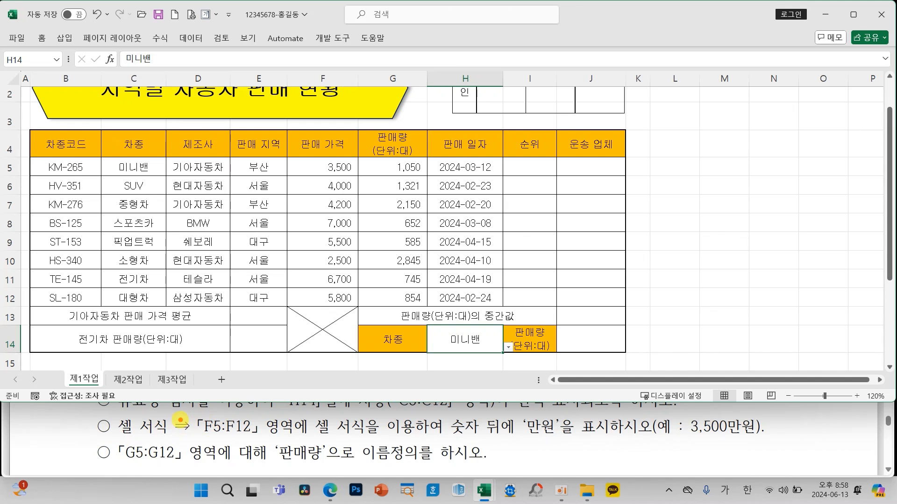
pyautogui.moveTo(180, 420)
pyautogui.mouseDown()
pyautogui.moveTo(280, 449)
pyautogui.moveTo(276, 441)
pyautogui.mouseUp()
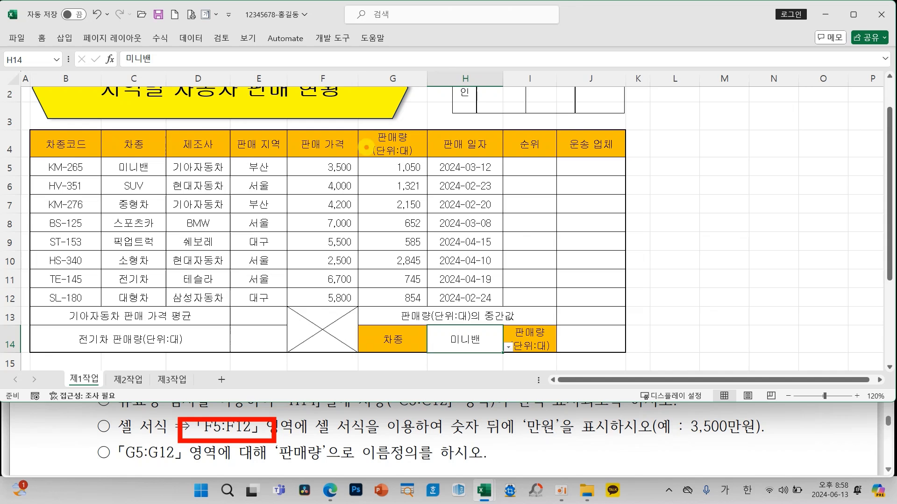
pyautogui.moveTo(285, 159)
pyautogui.mouseDown()
pyautogui.moveTo(317, 194)
pyautogui.moveTo(362, 319)
pyautogui.moveTo(364, 304)
pyautogui.mouseUp()
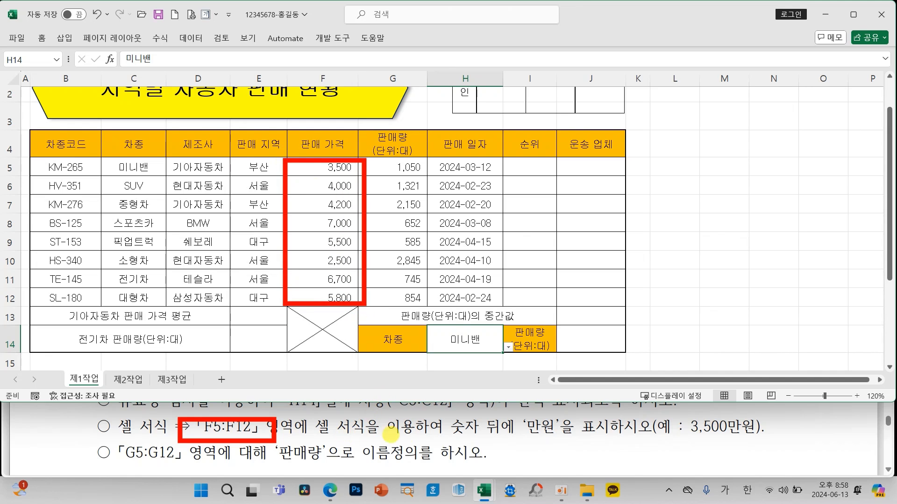
pyautogui.moveTo(486, 428)
pyautogui.mouseDown()
pyautogui.moveTo(441, 443)
pyautogui.moveTo(483, 414)
pyautogui.moveTo(485, 437)
pyautogui.moveTo(566, 439)
pyautogui.mouseUp()
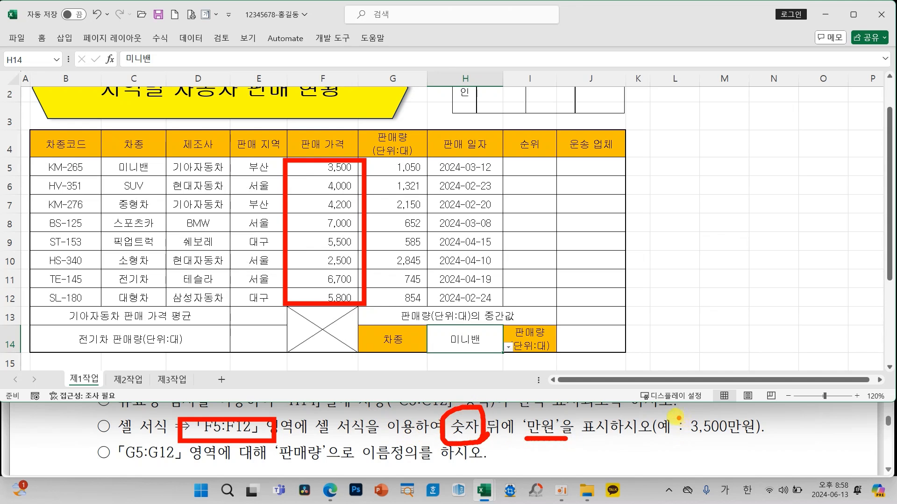
pyautogui.moveTo(671, 409); pyautogui.dragTo(760, 441)
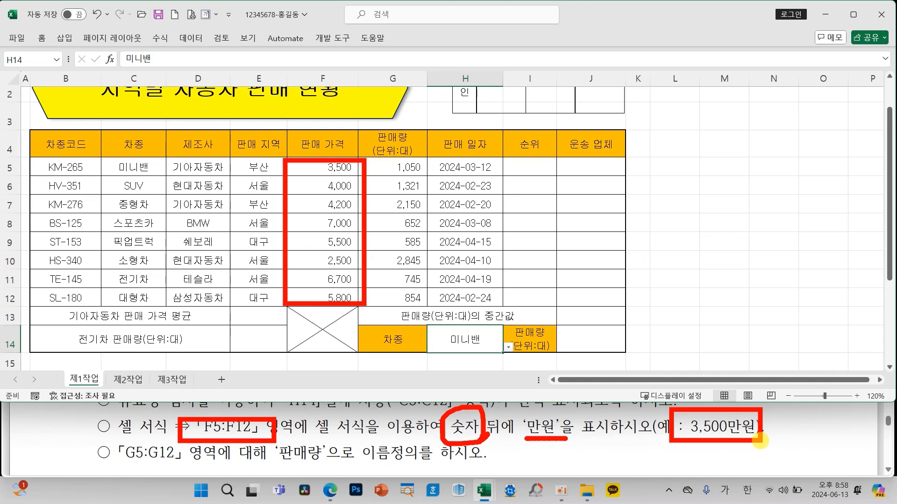
pyautogui.press('Escape')
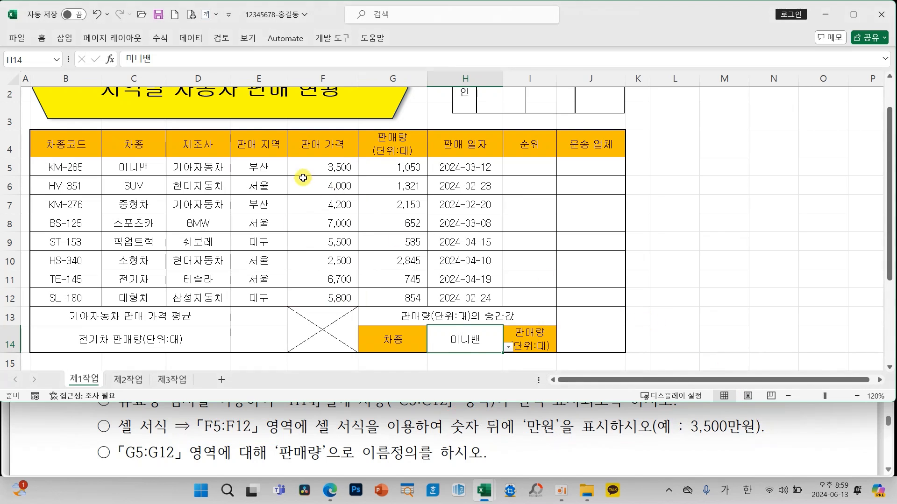
# Step: Open the cell formatting for the sales prices in F5:F12 and choose the 사용자 지정 (custom) number format category
pyautogui.click(323, 162)
pyautogui.moveTo(322, 163); pyautogui.dragTo(337, 299)
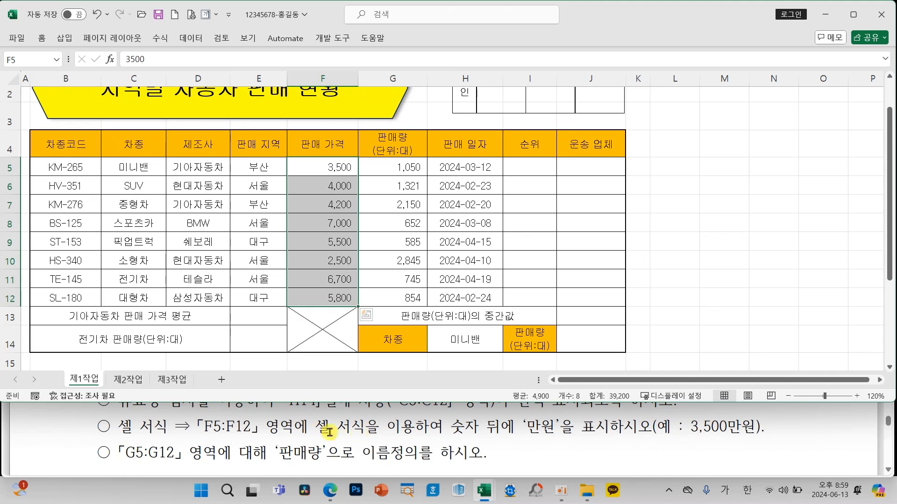
pyautogui.rightClick(315, 227)
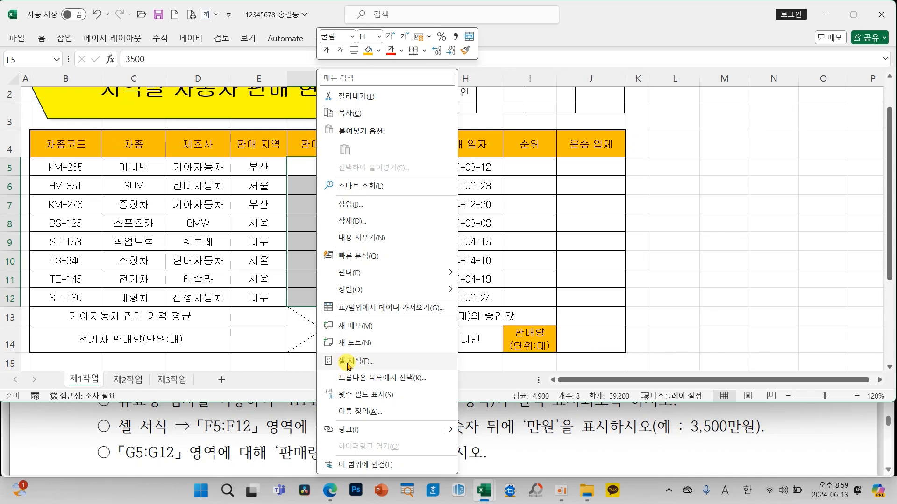
pyautogui.click(348, 362)
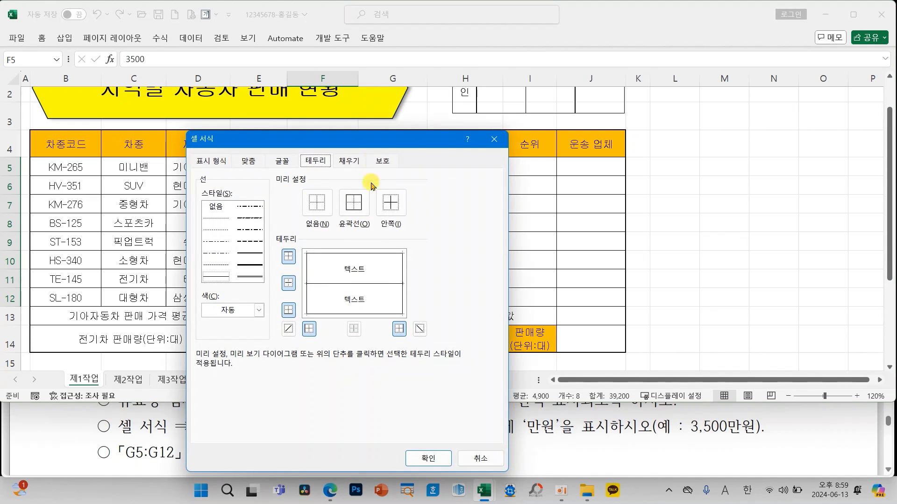
pyautogui.moveTo(336, 133); pyautogui.dragTo(357, 34)
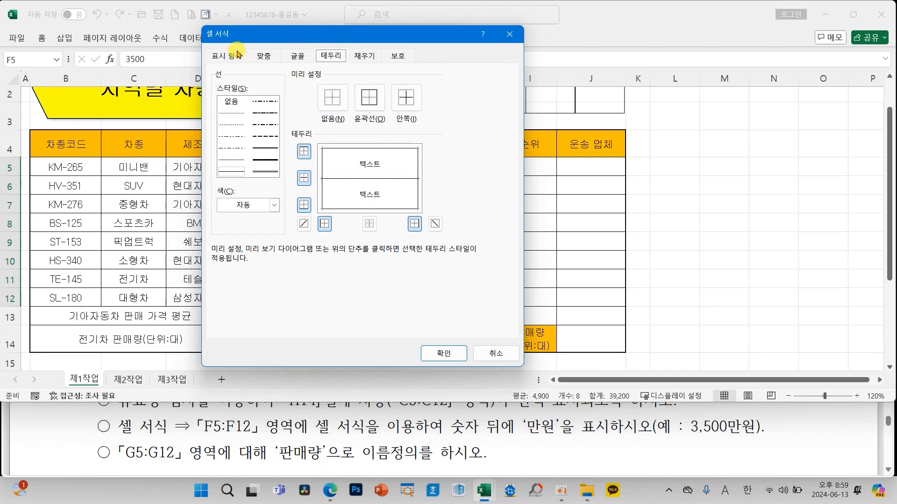
pyautogui.click(216, 57)
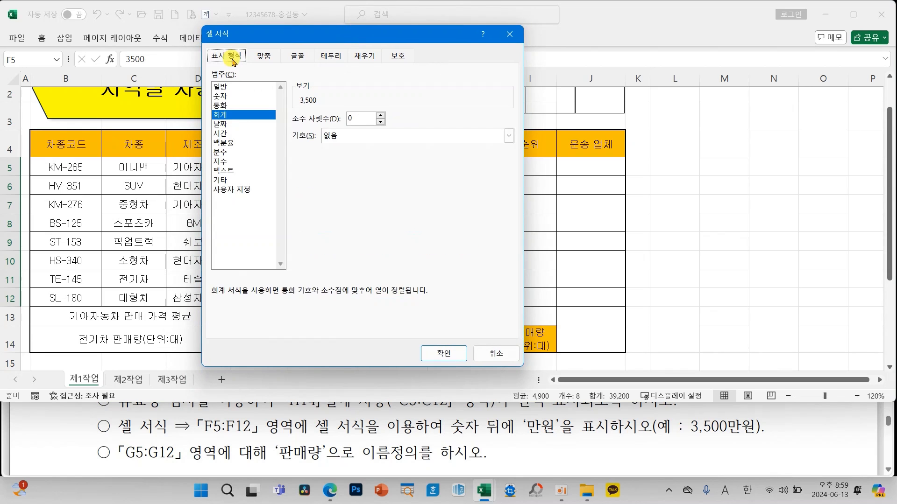
pyautogui.click(235, 190)
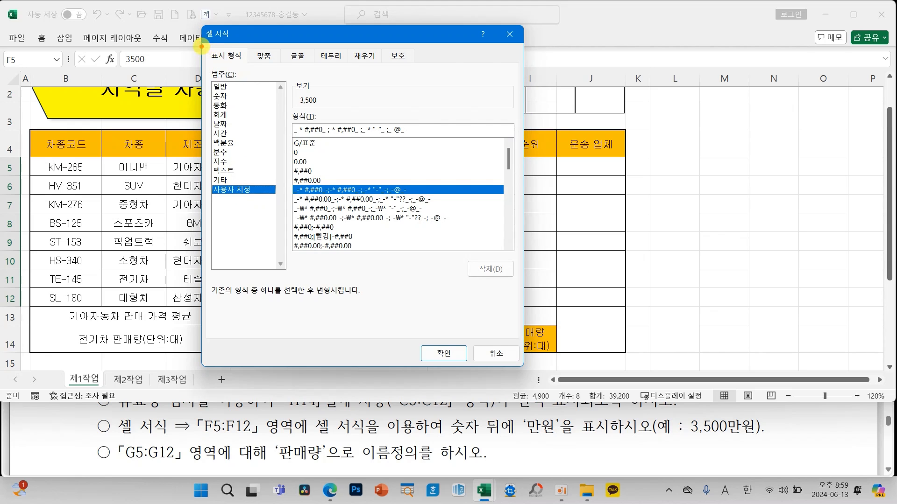
pyautogui.moveTo(201, 46); pyautogui.dragTo(246, 70)
pyautogui.moveTo(196, 182); pyautogui.dragTo(262, 203)
pyautogui.press('Escape')
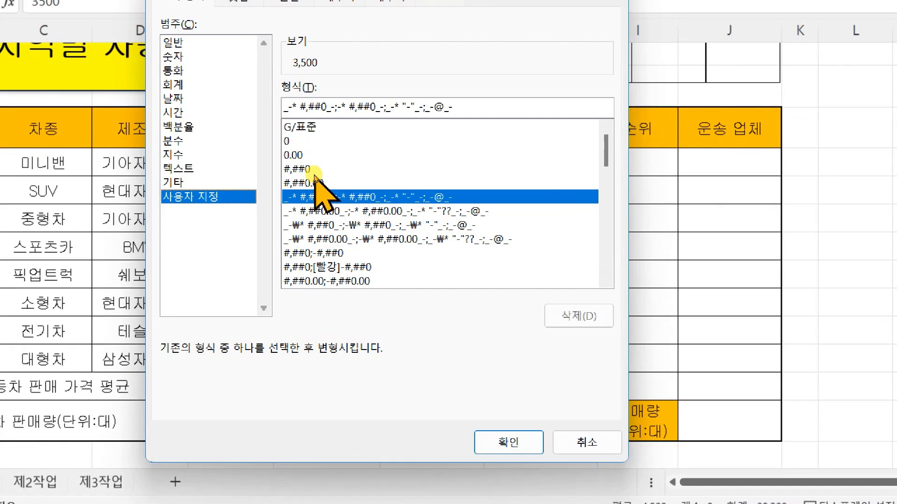
# Step: Base the custom number format on #,##0 and extend it to #,##0"만원"
pyautogui.click(305, 171)
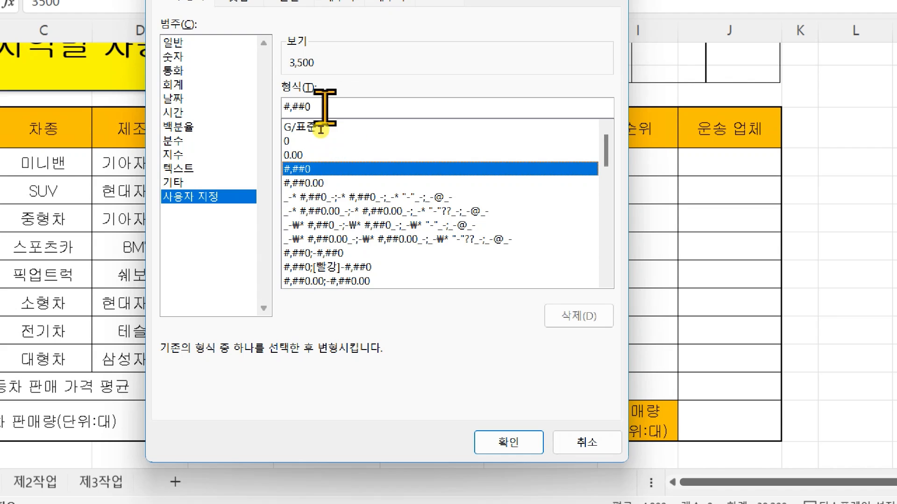
pyautogui.write('"ㅁ')
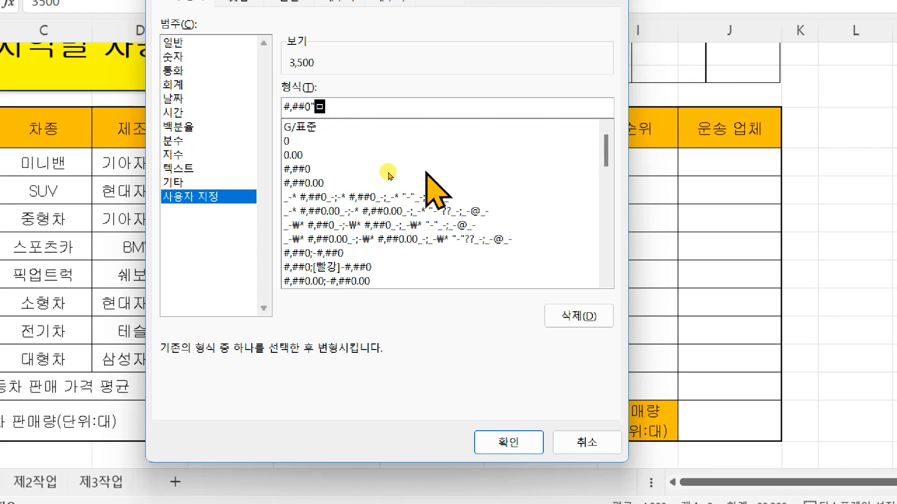
pyautogui.write('만ㅇ')
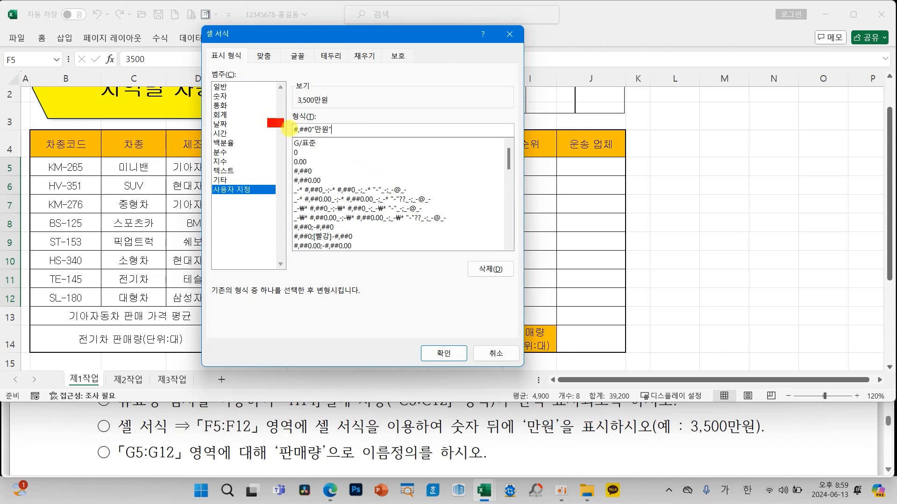
pyautogui.moveTo(269, 120)
pyautogui.mouseDown()
pyautogui.moveTo(354, 142)
pyautogui.moveTo(379, 135)
pyautogui.moveTo(335, 93)
pyautogui.moveTo(381, 81)
pyautogui.mouseUp()
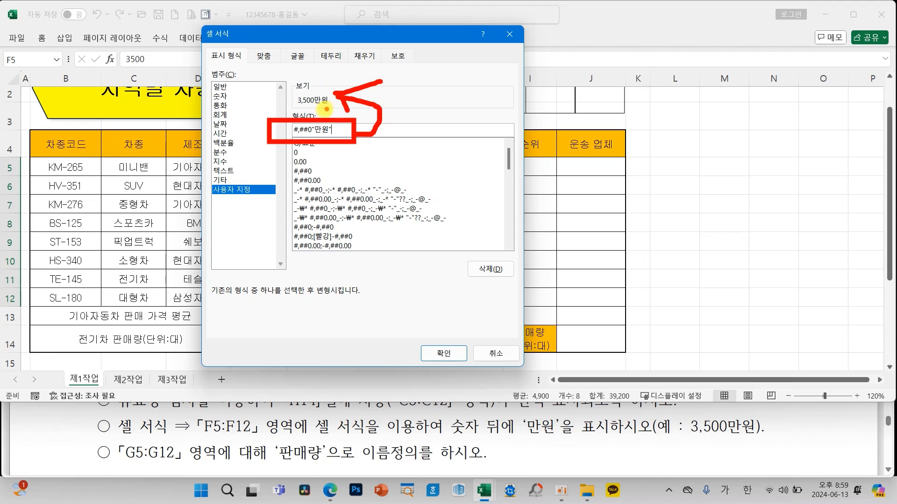
pyautogui.moveTo(327, 111); pyautogui.dragTo(288, 110)
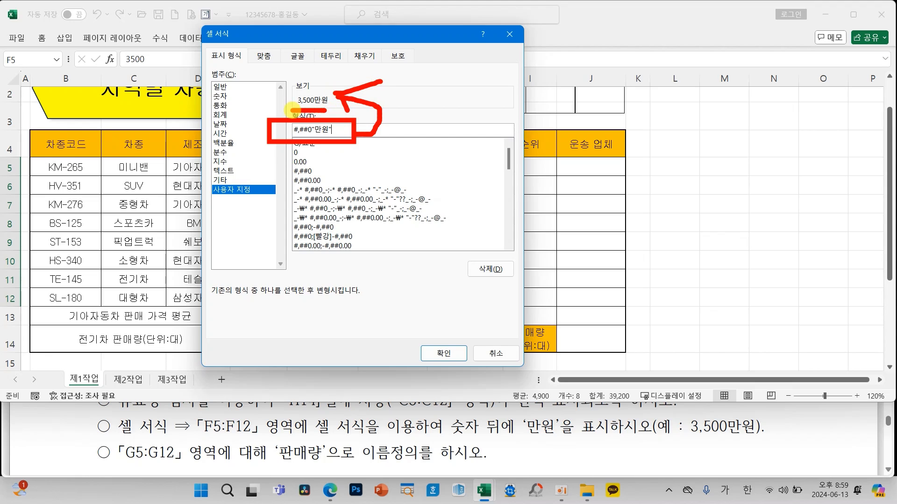
pyautogui.press('Escape')
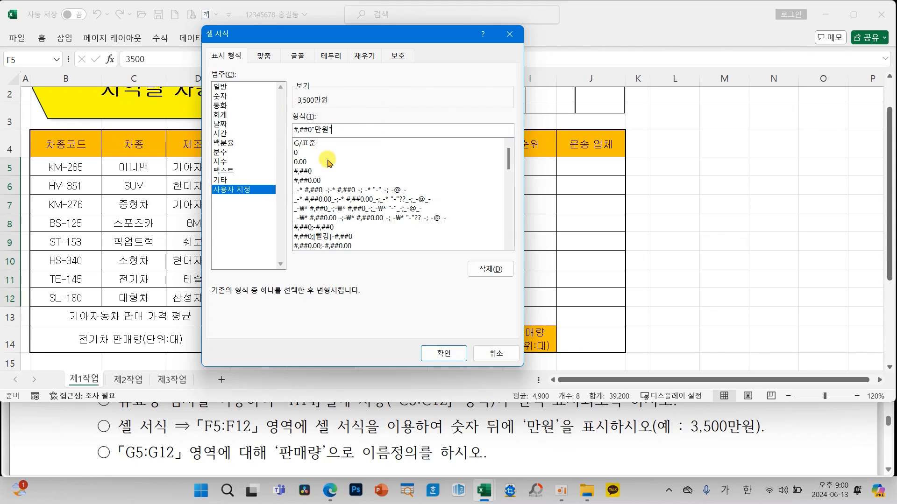
pyautogui.moveTo(317, 229)
pyautogui.mouseDown()
pyautogui.moveTo(378, 195)
pyautogui.moveTo(359, 225)
pyautogui.moveTo(367, 219)
pyautogui.mouseUp()
pyautogui.moveTo(334, 178)
pyautogui.mouseDown()
pyautogui.moveTo(344, 263)
pyautogui.moveTo(357, 240)
pyautogui.moveTo(372, 260)
pyautogui.mouseUp()
pyautogui.moveTo(418, 198); pyautogui.dragTo(461, 182)
pyautogui.moveTo(392, 223); pyautogui.dragTo(460, 211)
pyautogui.moveTo(429, 174)
pyautogui.mouseDown()
pyautogui.moveTo(429, 250)
pyautogui.moveTo(440, 250)
pyautogui.mouseUp()
pyautogui.moveTo(475, 192); pyautogui.dragTo(516, 173)
pyautogui.moveTo(466, 210); pyautogui.dragTo(516, 192)
pyautogui.moveTo(490, 155)
pyautogui.mouseDown()
pyautogui.moveTo(489, 250)
pyautogui.moveTo(508, 233)
pyautogui.mouseUp()
pyautogui.moveTo(546, 150)
pyautogui.mouseDown()
pyautogui.moveTo(564, 163)
pyautogui.moveTo(553, 155)
pyautogui.mouseUp()
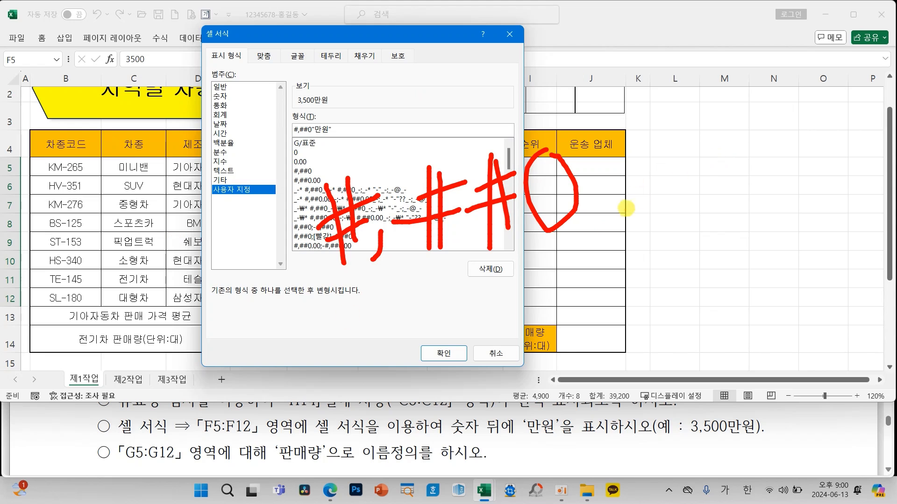
pyautogui.press('Escape')
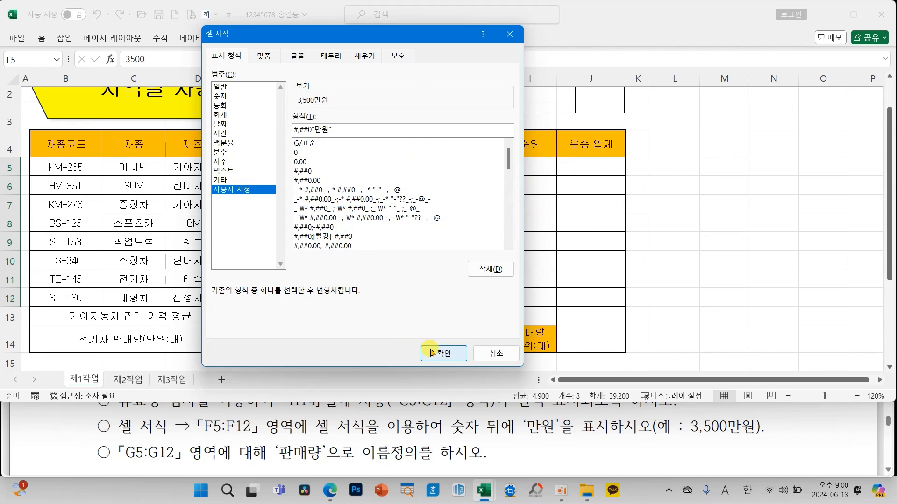
# Step: Apply the custom 만원 number format to the sales prices in F5:F12
pyautogui.click(430, 351)
pyautogui.click(322, 280)
pyautogui.click(319, 206)
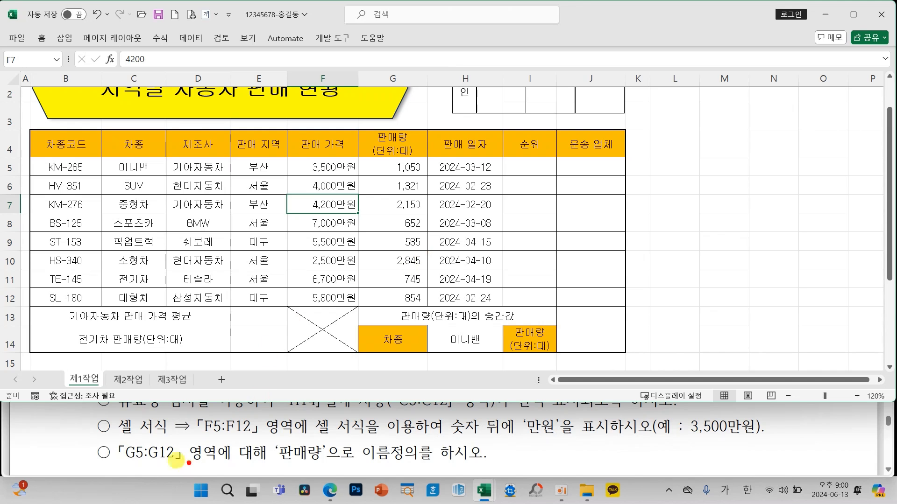
pyautogui.moveTo(114, 441); pyautogui.dragTo(330, 469)
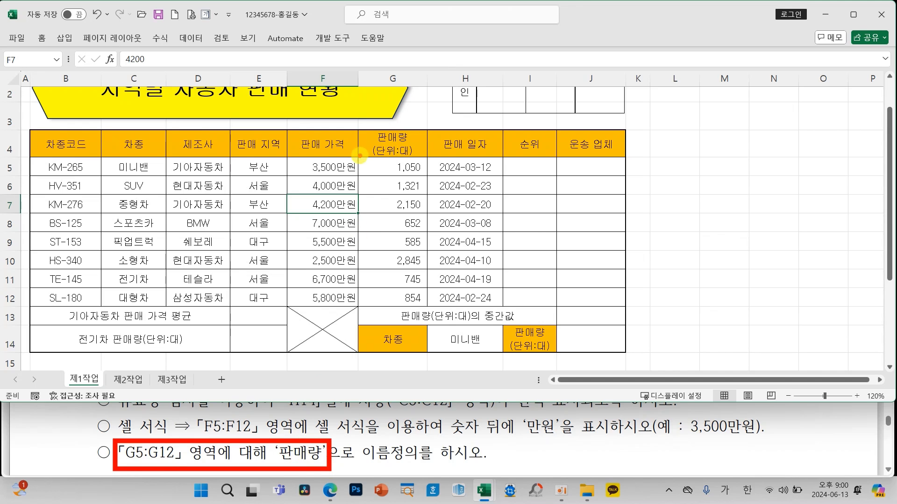
pyautogui.moveTo(360, 155)
pyautogui.mouseDown()
pyautogui.moveTo(418, 265)
pyautogui.moveTo(429, 306)
pyautogui.mouseUp()
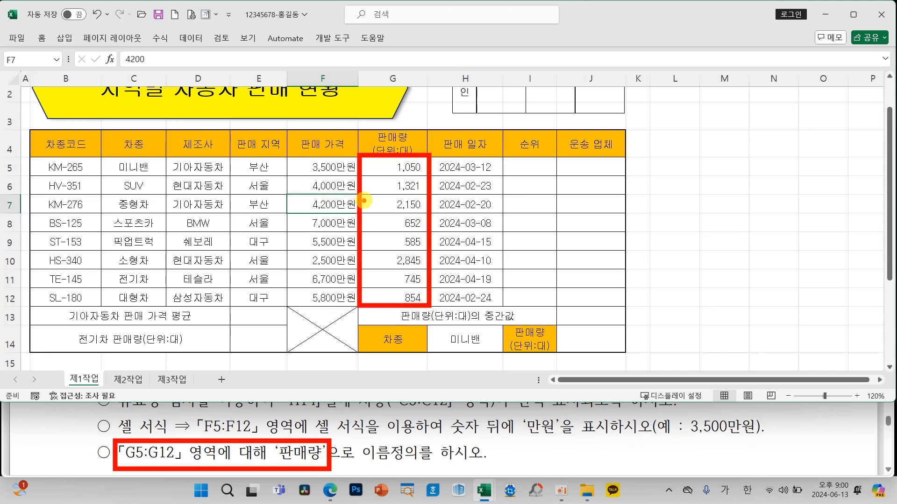
pyautogui.moveTo(364, 201)
pyautogui.mouseDown()
pyautogui.moveTo(72, 127)
pyautogui.moveTo(21, 61)
pyautogui.moveTo(39, 72)
pyautogui.mouseUp()
pyautogui.press('Escape')
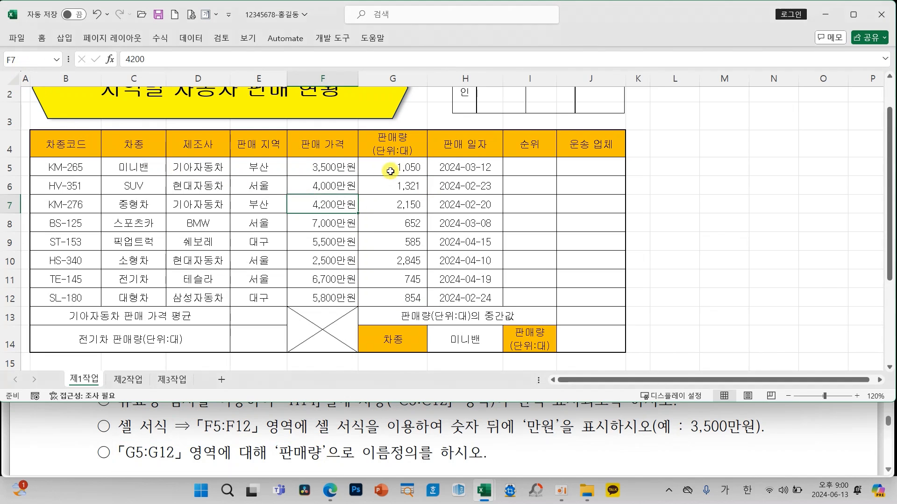
# Step: Define the name 판매량 for the sales quantities in G5:G12 and reselect the range to check it
pyautogui.moveTo(388, 169); pyautogui.dragTo(391, 298)
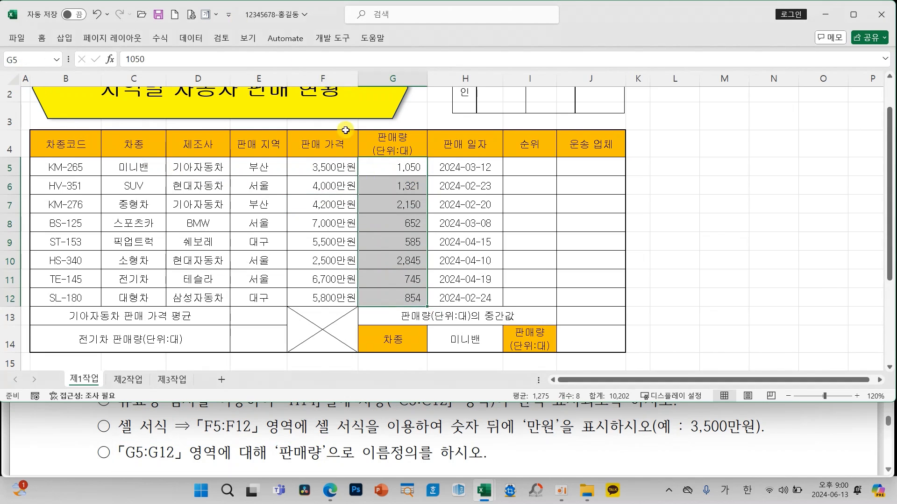
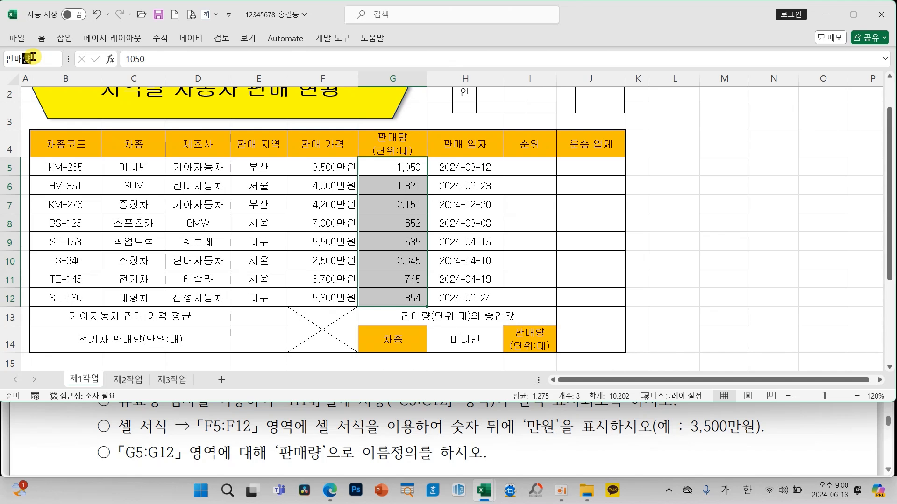
pyautogui.click(374, 184)
pyautogui.moveTo(374, 171); pyautogui.dragTo(383, 299)
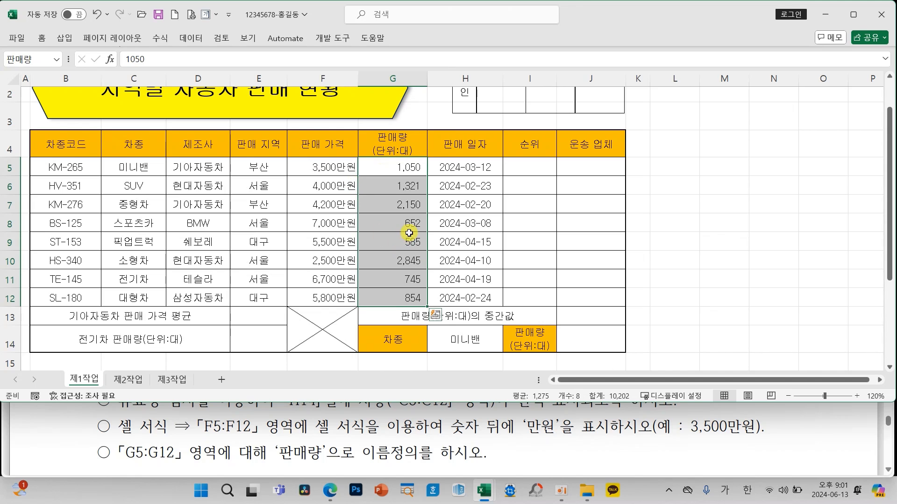
# Step: Review the 판매량 name and its reference range in the Name Manager's edit dialog, and close both dialogs
pyautogui.click(400, 244)
pyautogui.click(161, 39)
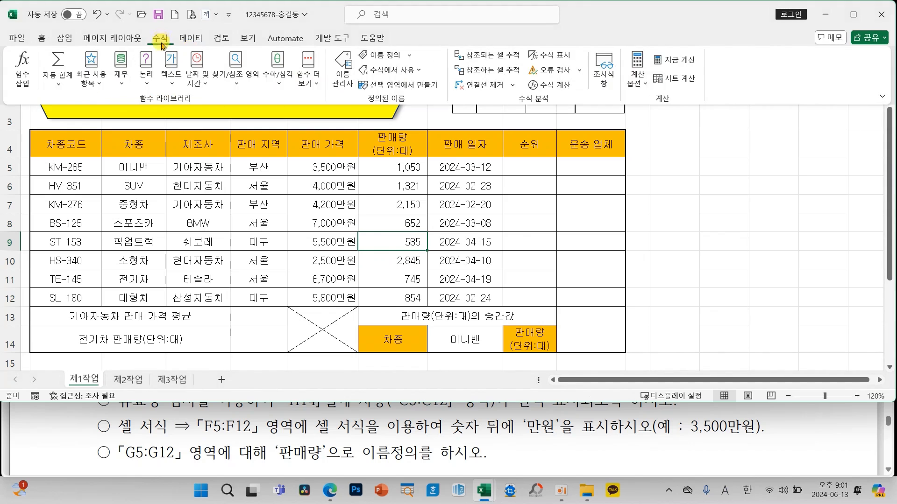
pyautogui.click(339, 79)
pyautogui.moveTo(376, 111); pyautogui.dragTo(276, 100)
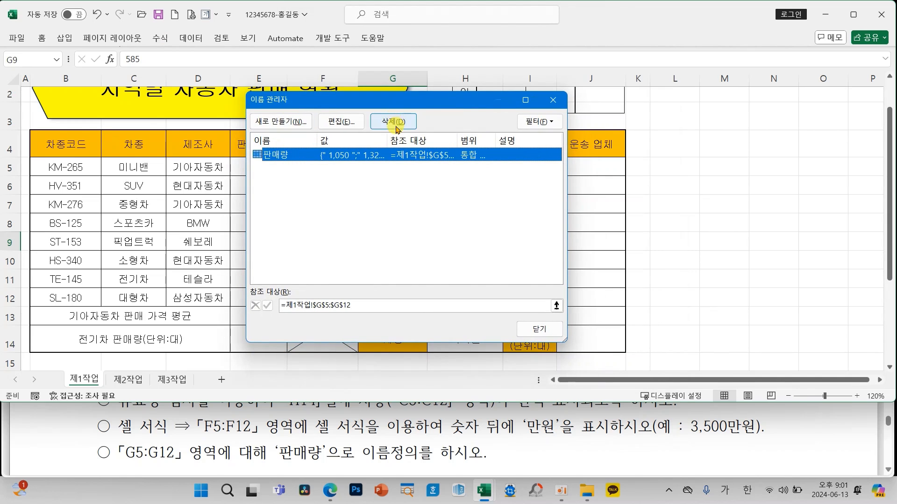
pyautogui.click(342, 123)
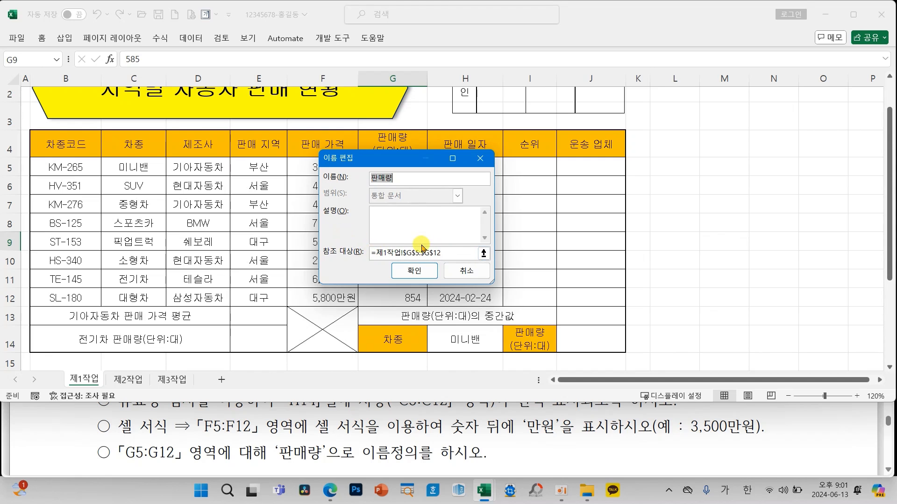
pyautogui.click(460, 270)
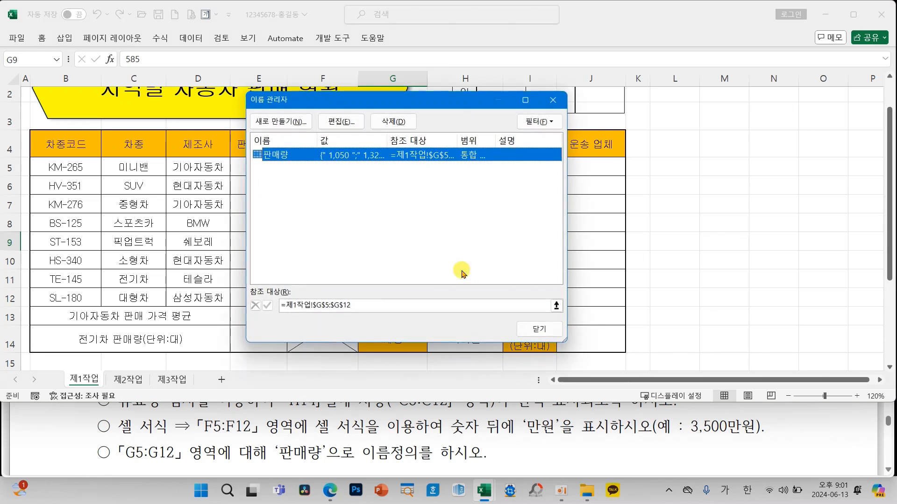
pyautogui.click(537, 329)
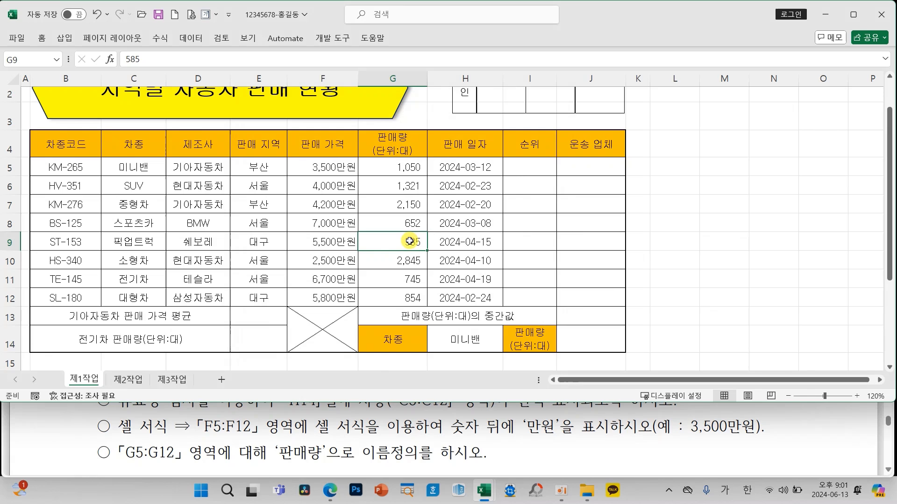
pyautogui.moveTo(419, 467)
pyautogui.mouseDown()
pyautogui.moveTo(376, 468)
pyautogui.moveTo(400, 471)
pyautogui.mouseUp()
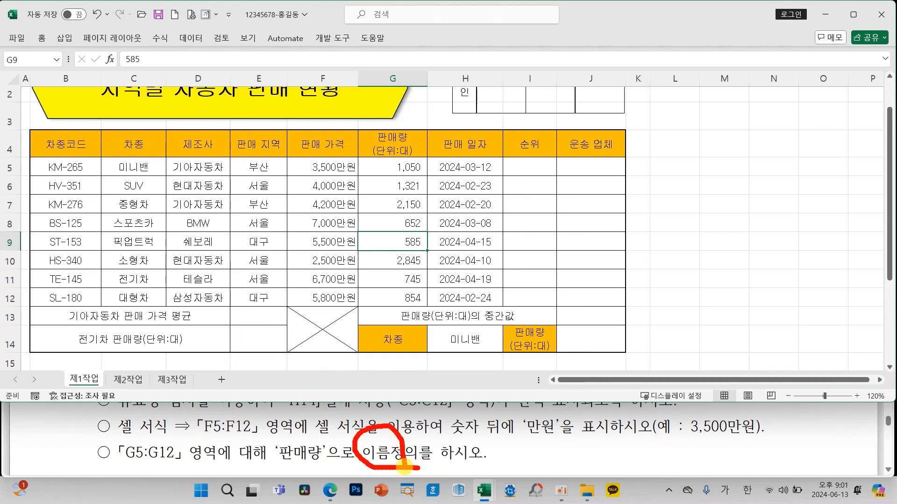
pyautogui.moveTo(156, 27); pyautogui.dragTo(179, 1)
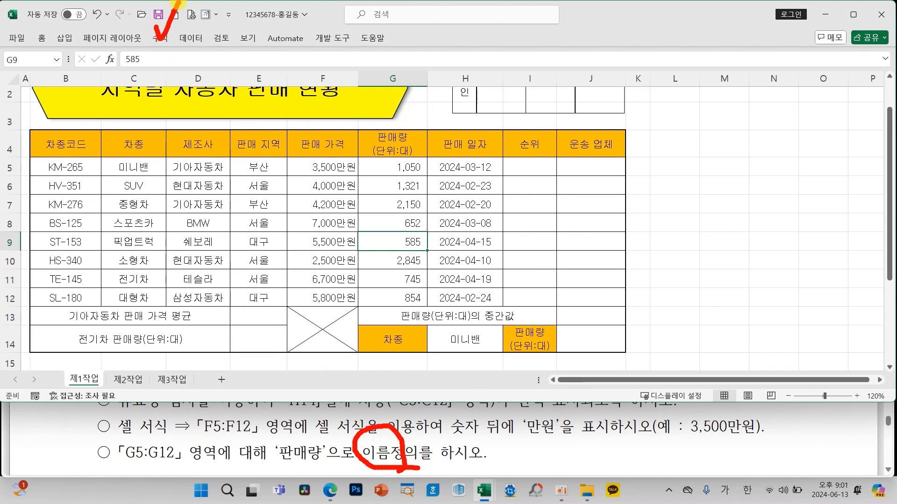
pyautogui.moveTo(254, 117)
pyautogui.mouseDown()
pyautogui.moveTo(229, 133)
pyautogui.moveTo(239, 161)
pyautogui.mouseUp()
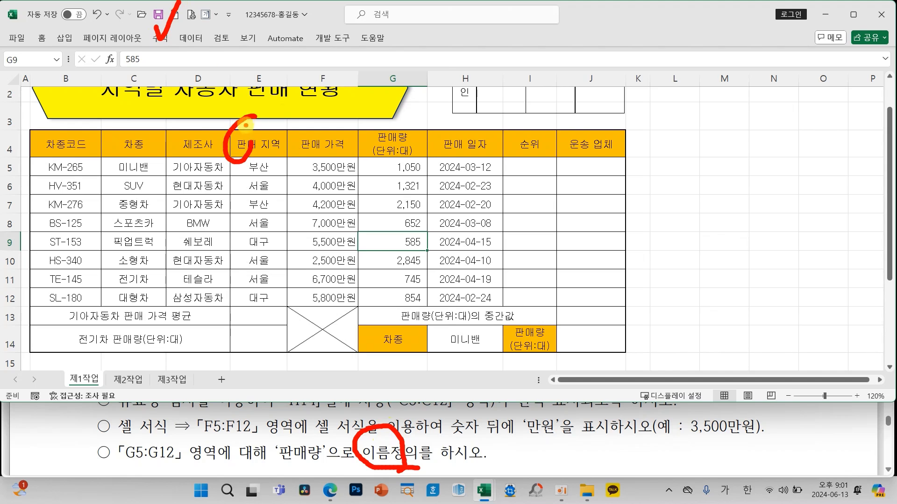
pyautogui.moveTo(246, 122); pyautogui.dragTo(253, 159)
pyautogui.moveTo(275, 114)
pyautogui.mouseDown()
pyautogui.moveTo(284, 179)
pyautogui.moveTo(308, 137)
pyautogui.moveTo(328, 141)
pyautogui.mouseUp()
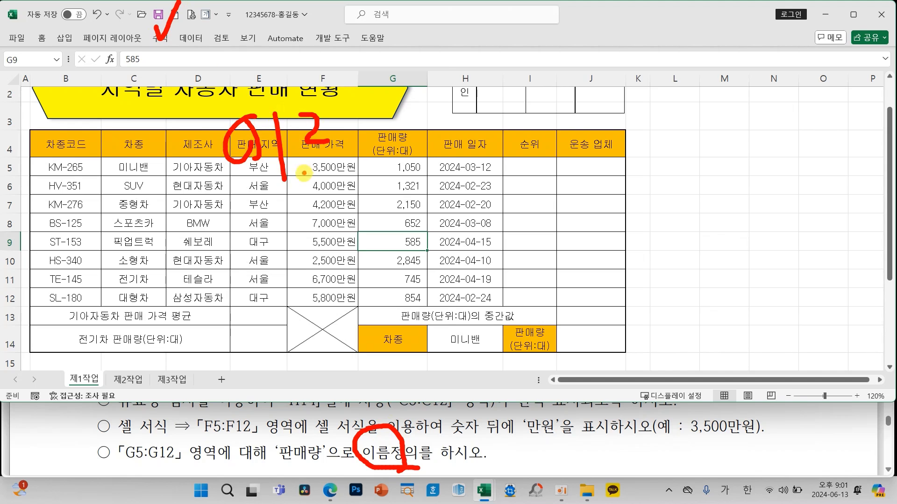
pyautogui.moveTo(304, 174)
pyautogui.mouseDown()
pyautogui.moveTo(353, 159)
pyautogui.moveTo(355, 210)
pyautogui.moveTo(349, 172)
pyautogui.moveTo(432, 162)
pyautogui.mouseUp()
pyautogui.moveTo(429, 101)
pyautogui.mouseDown()
pyautogui.moveTo(427, 192)
pyautogui.moveTo(439, 164)
pyautogui.moveTo(441, 201)
pyautogui.mouseUp()
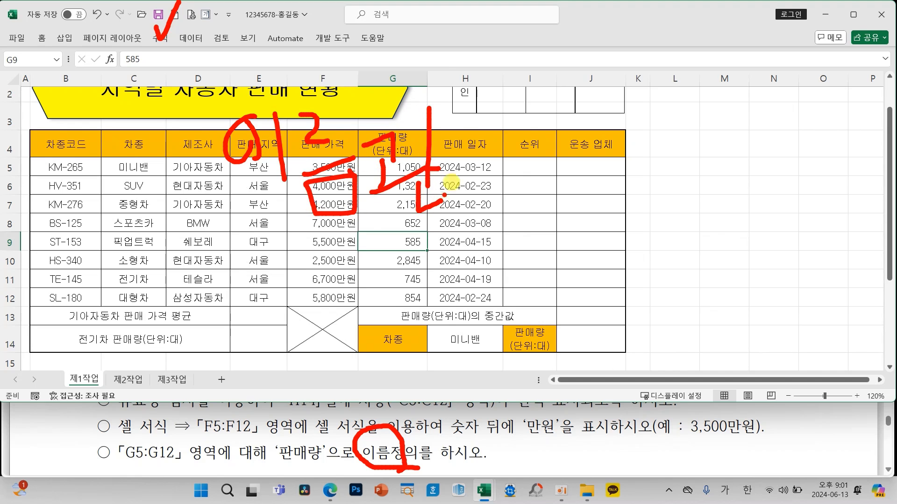
pyautogui.moveTo(457, 136); pyautogui.dragTo(471, 169)
pyautogui.moveTo(478, 98); pyautogui.dragTo(486, 195)
pyautogui.moveTo(510, 125)
pyautogui.mouseDown()
pyautogui.moveTo(518, 169)
pyautogui.moveTo(544, 165)
pyautogui.mouseUp()
pyautogui.moveTo(559, 102); pyautogui.dragTo(559, 215)
pyautogui.moveTo(561, 161); pyautogui.dragTo(592, 162)
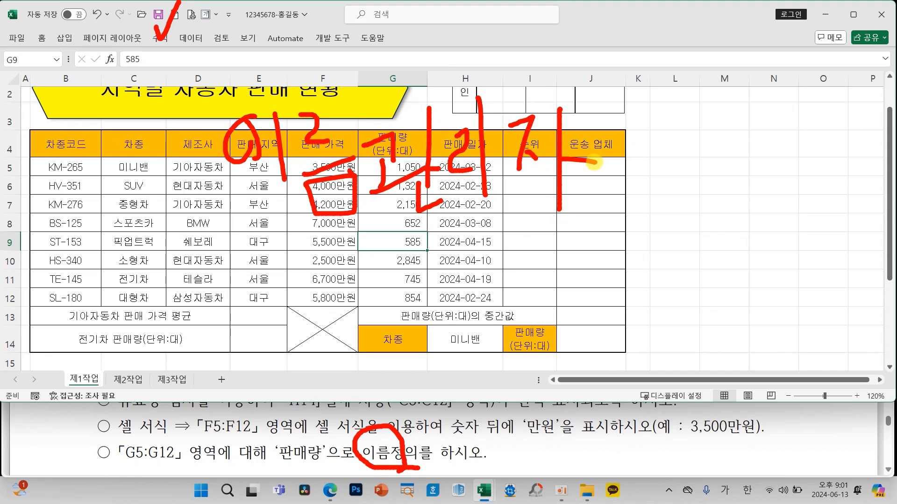
pyautogui.moveTo(641, 234); pyautogui.dragTo(142, 224)
pyautogui.press('Escape')
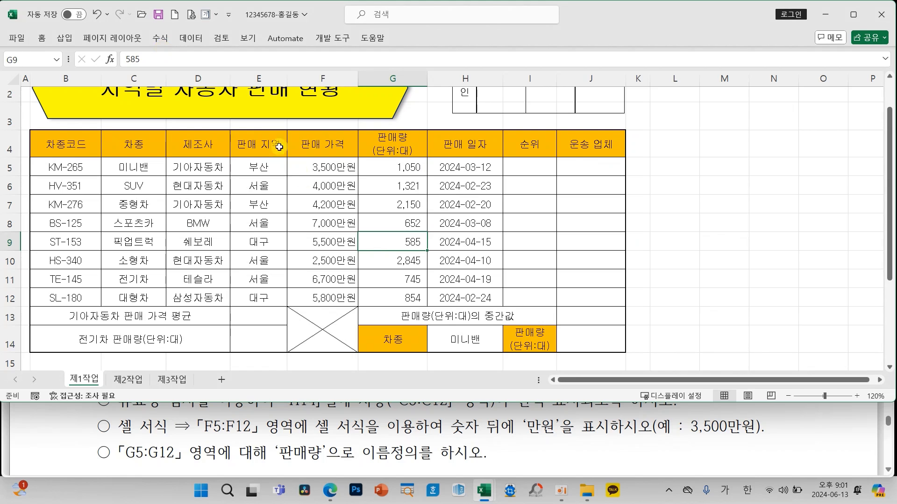
pyautogui.click(436, 244)
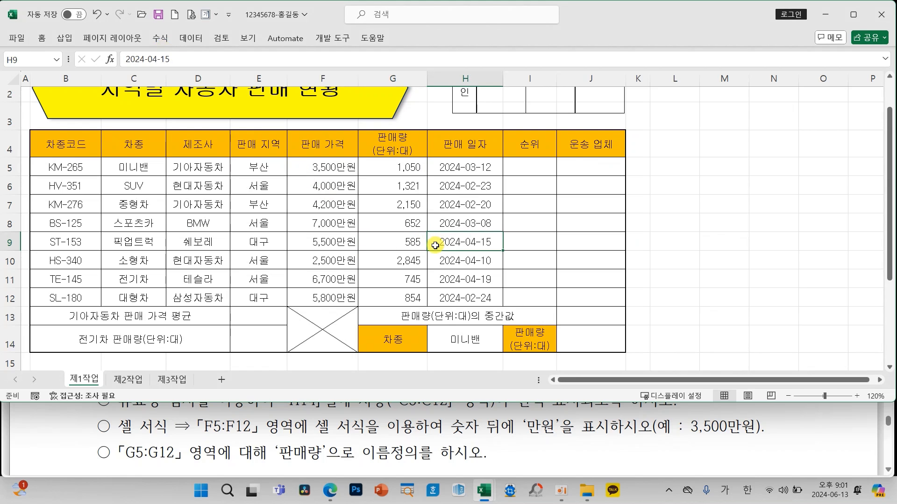
# Step: Save the workbook and read the exam instructions from the function tasks (1)–(6) through conditional formatting task (7)
pyautogui.click(159, 16)
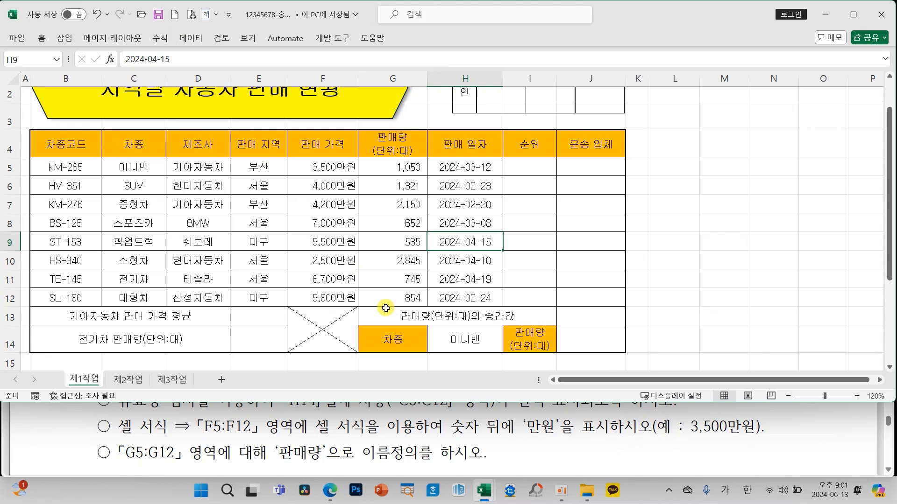
pyautogui.scroll(-3, 431, 423)
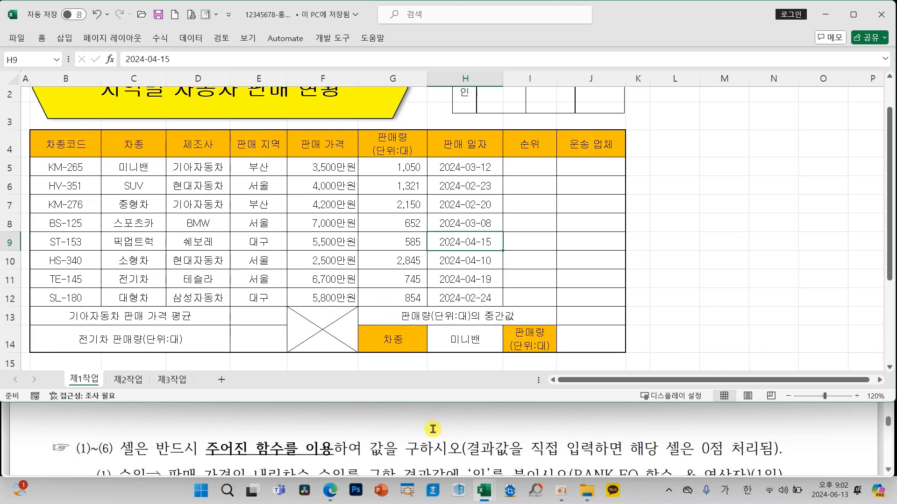
pyautogui.scroll(-2, 432, 428)
pyautogui.scroll(-2, 432, 428)
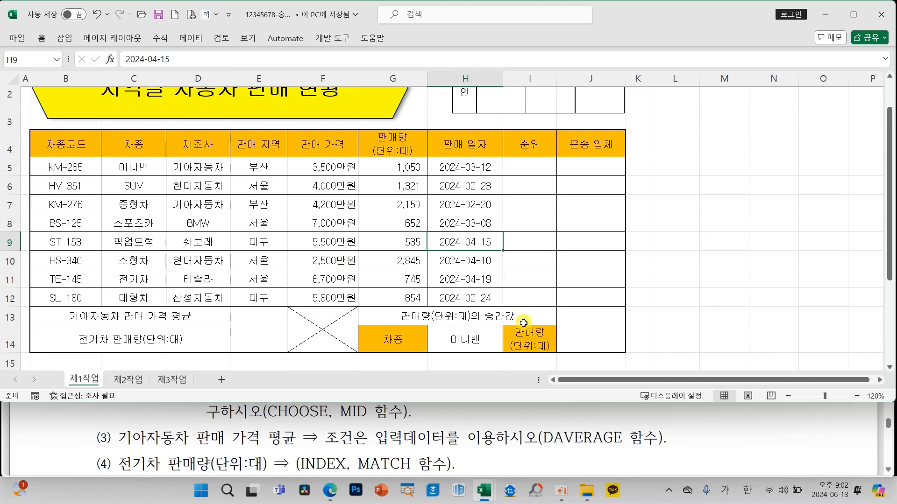
pyautogui.scroll(-2, 446, 418)
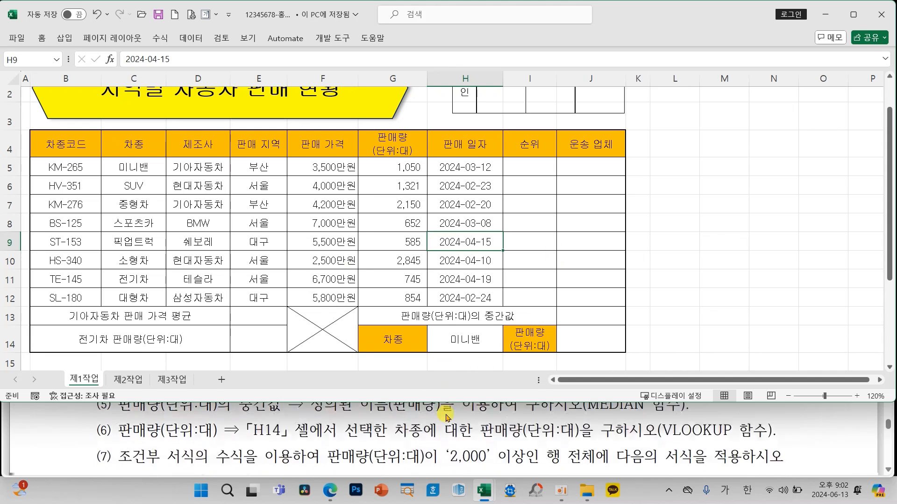
pyautogui.scroll(-1, 446, 417)
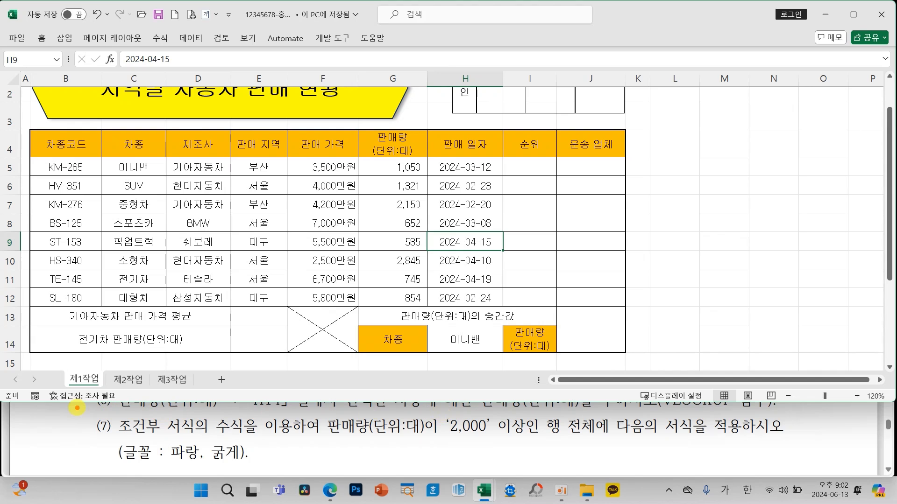
pyautogui.moveTo(76, 407)
pyautogui.mouseDown()
pyautogui.moveTo(690, 466)
pyautogui.moveTo(805, 467)
pyautogui.mouseUp()
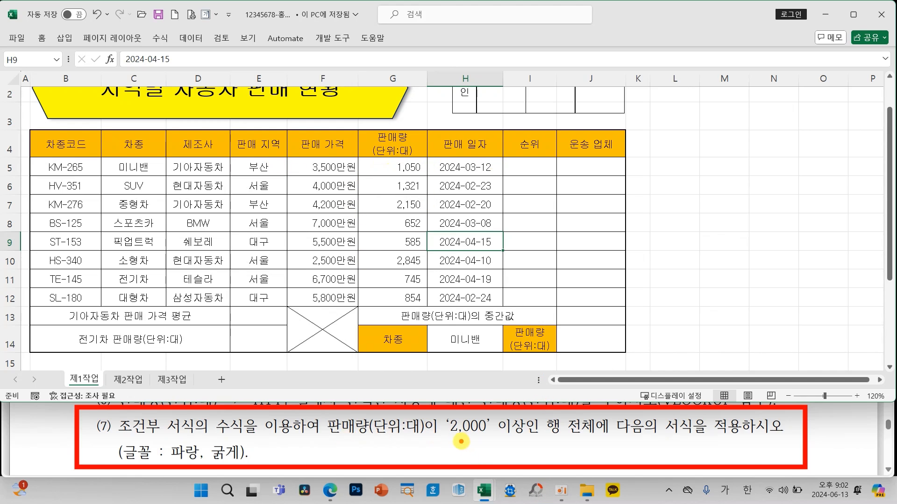
pyautogui.moveTo(389, 303); pyautogui.dragTo(412, 373)
pyautogui.moveTo(480, 311); pyautogui.dragTo(506, 311)
pyautogui.moveTo(484, 339); pyautogui.dragTo(513, 330)
pyautogui.moveTo(535, 300); pyautogui.dragTo(567, 345)
pyautogui.moveTo(608, 287)
pyautogui.mouseDown()
pyautogui.moveTo(602, 294)
pyautogui.moveTo(624, 311)
pyautogui.moveTo(617, 293)
pyautogui.mouseUp()
pyautogui.moveTo(656, 281)
pyautogui.mouseDown()
pyautogui.moveTo(692, 318)
pyautogui.moveTo(698, 283)
pyautogui.mouseUp()
pyautogui.moveTo(715, 269)
pyautogui.mouseDown()
pyautogui.moveTo(714, 280)
pyautogui.moveTo(729, 265)
pyautogui.mouseUp()
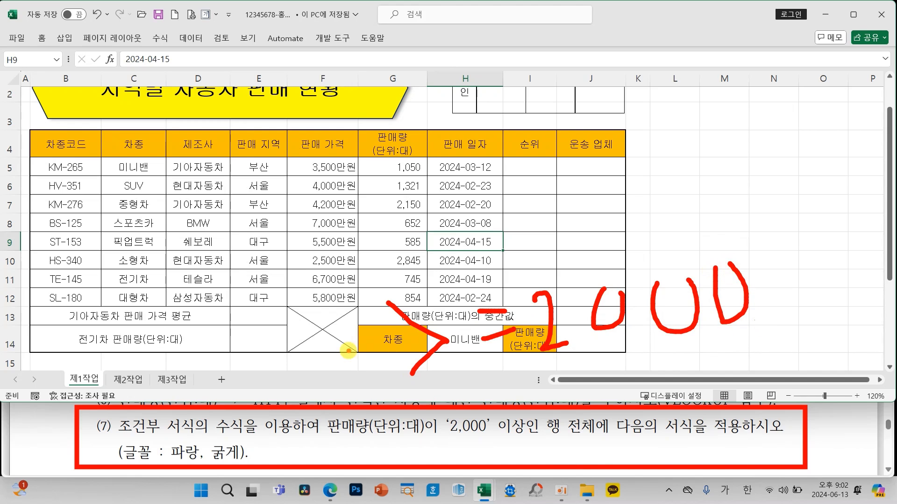
pyautogui.moveTo(550, 444); pyautogui.dragTo(592, 440)
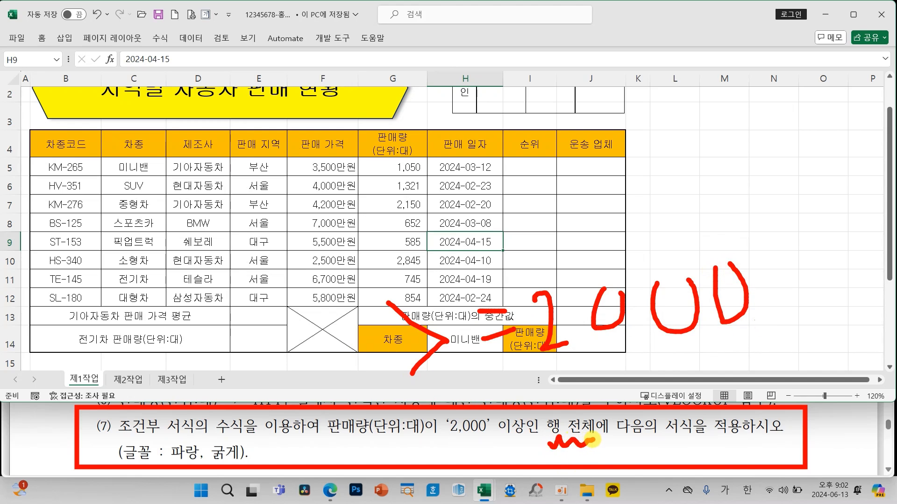
pyautogui.press('Escape')
# Step: Select the car sales data rows B5:J12, without the header row, for the conditional formatting
pyautogui.moveTo(65, 167)
pyautogui.mouseDown()
pyautogui.moveTo(467, 278)
pyautogui.moveTo(592, 296)
pyautogui.mouseUp()
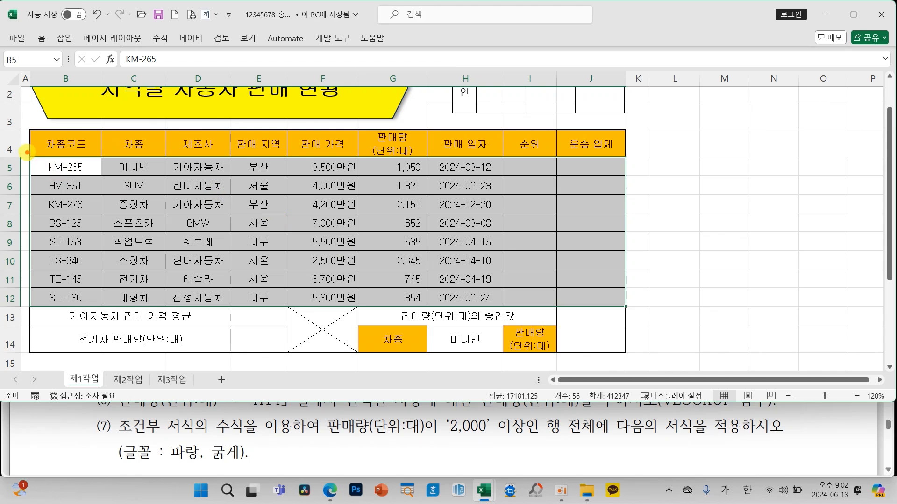
# Step: Create a formula-based conditional formatting rule for B5:J12 with the formula =$G5>=2000
pyautogui.moveTo(27, 155)
pyautogui.mouseDown()
pyautogui.moveTo(483, 232)
pyautogui.moveTo(601, 280)
pyautogui.moveTo(625, 305)
pyautogui.mouseUp()
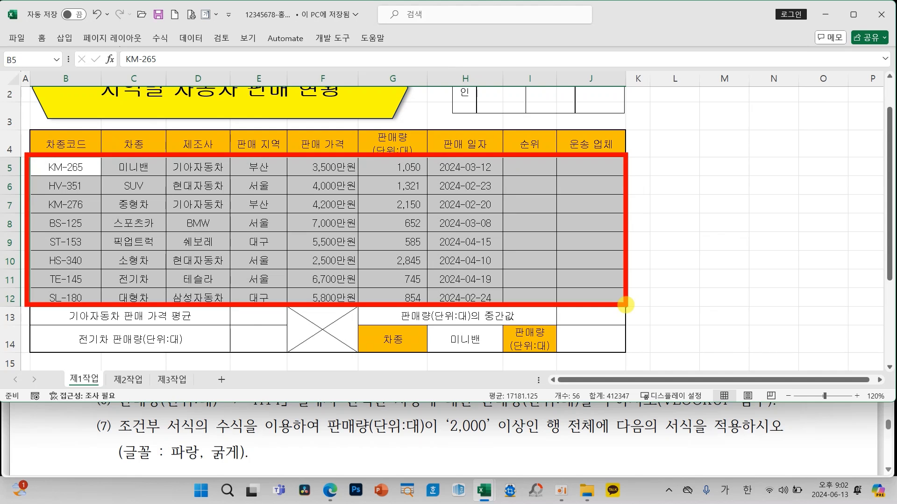
pyautogui.click(50, 40)
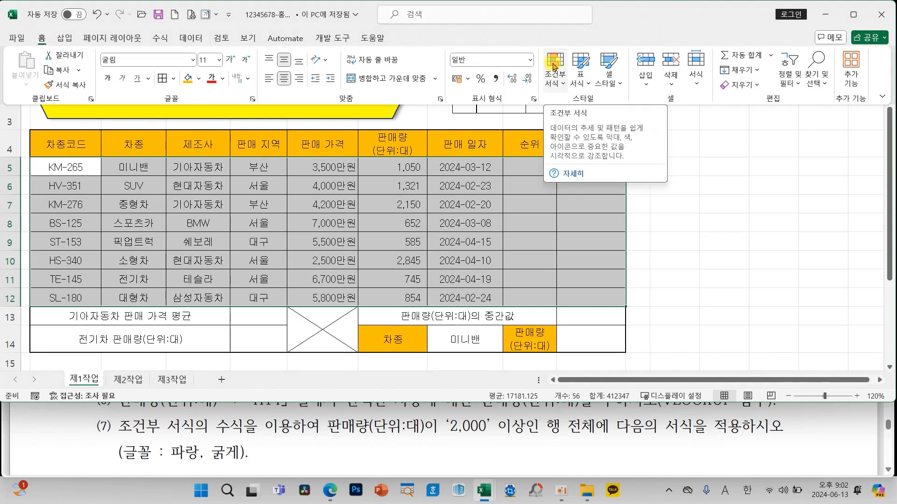
pyautogui.click(552, 69)
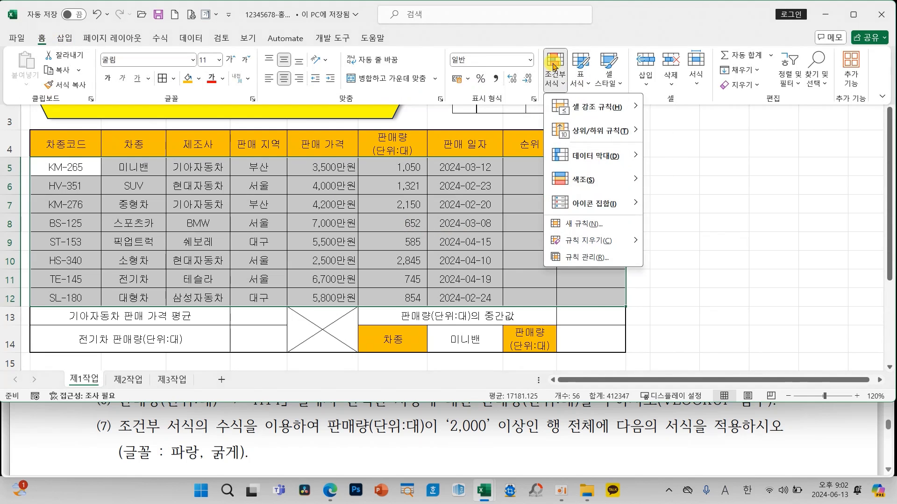
pyautogui.click(589, 225)
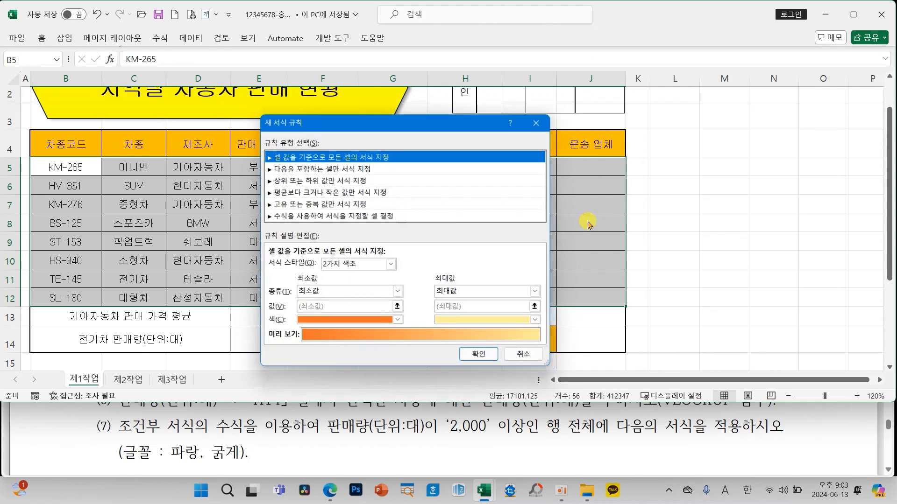
pyautogui.moveTo(441, 120); pyautogui.dragTo(478, 99)
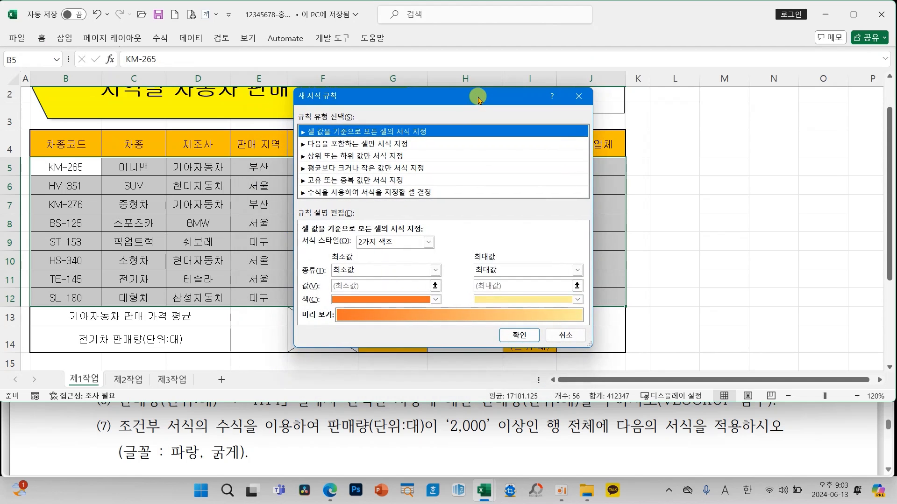
pyautogui.click(367, 191)
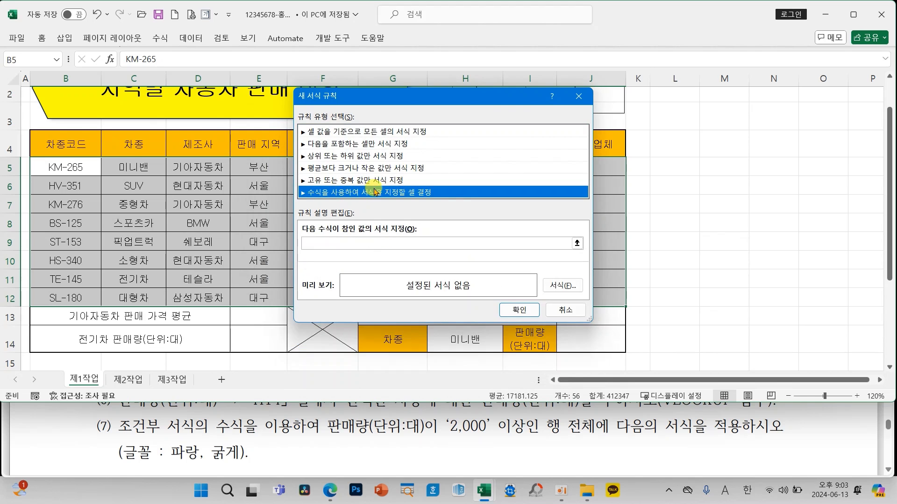
pyautogui.moveTo(375, 97); pyautogui.dragTo(539, 113)
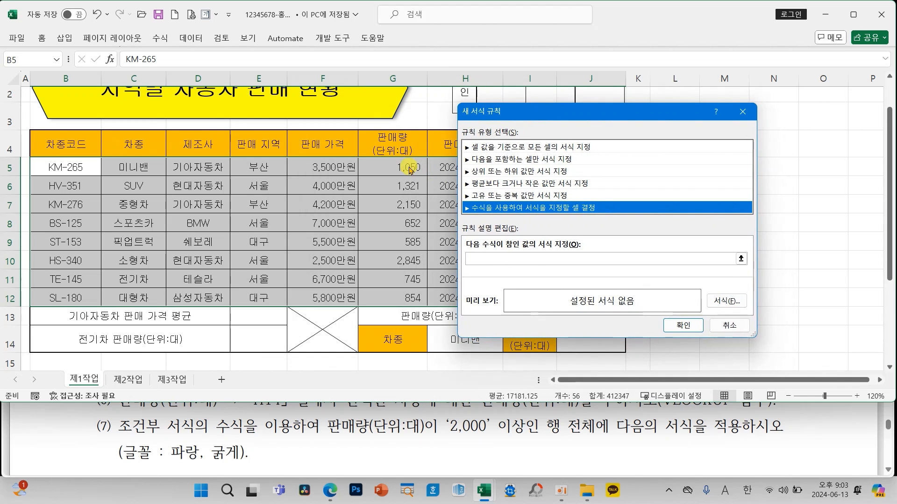
pyautogui.click(474, 256)
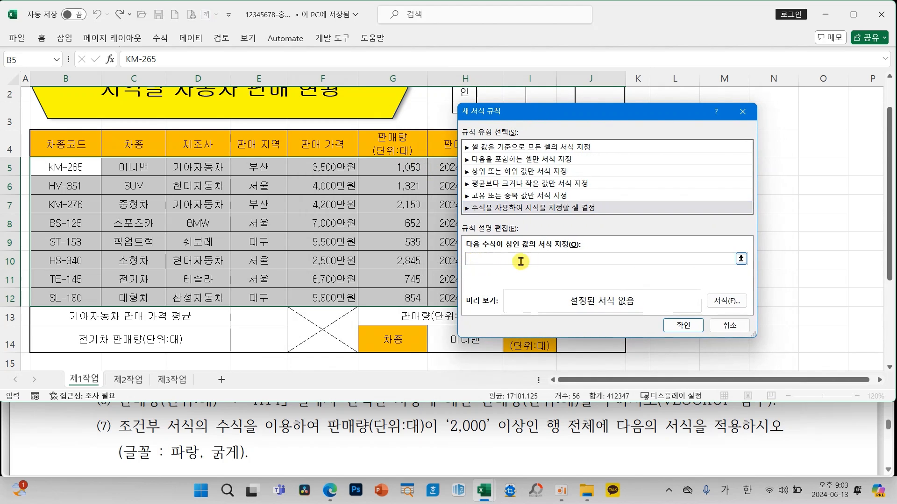
pyautogui.click(407, 166)
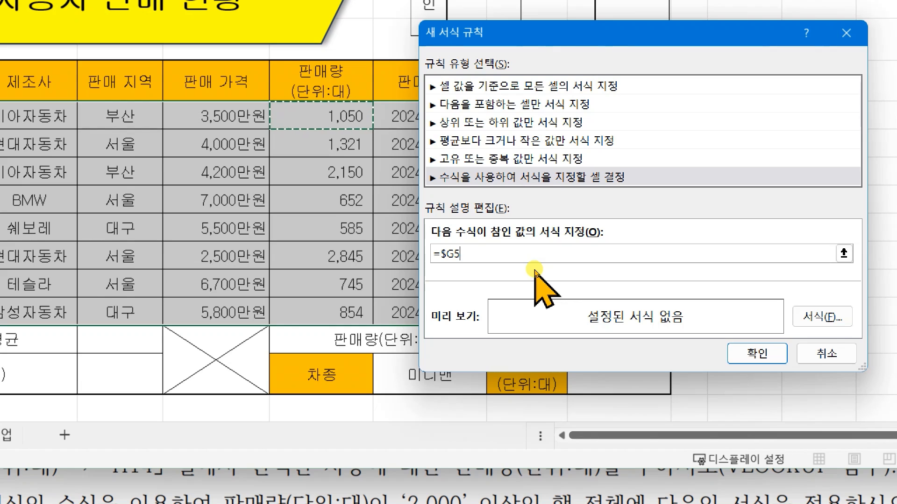
pyautogui.write('000')
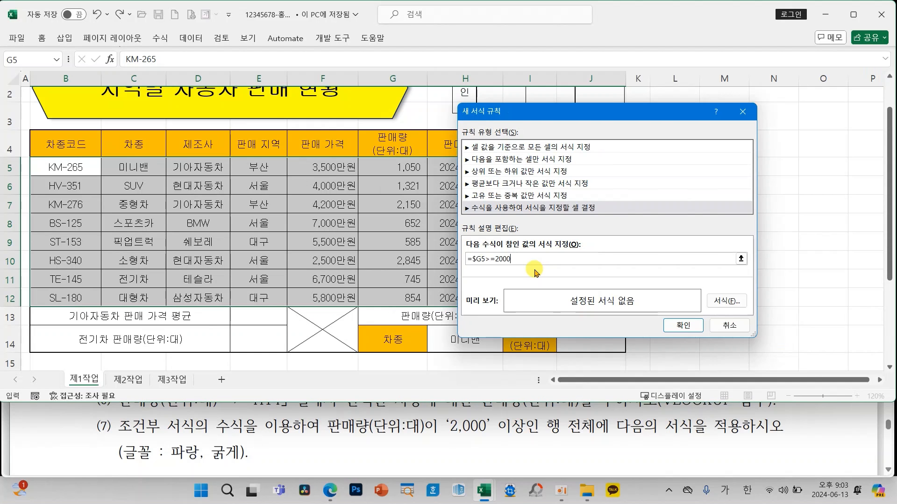
# Step: Apply the conditional formatting rule with a bold, standard blue font and save the workbook
pyautogui.click(725, 301)
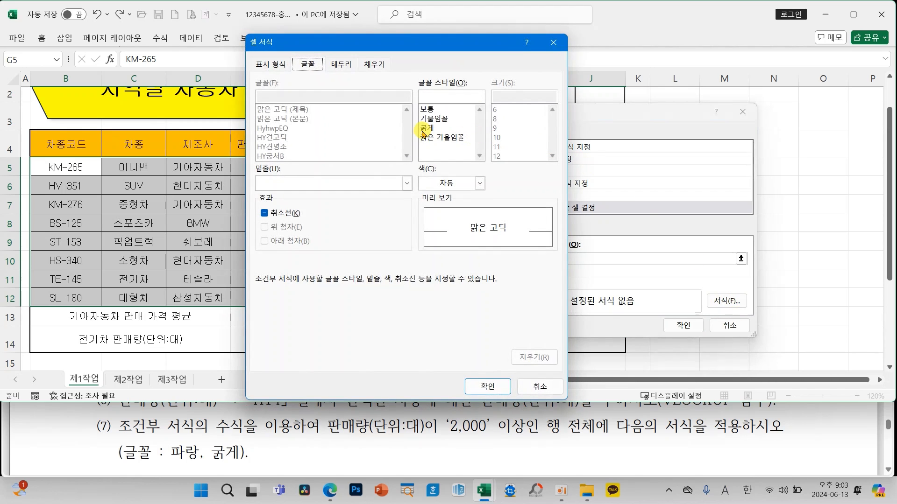
pyautogui.click(439, 188)
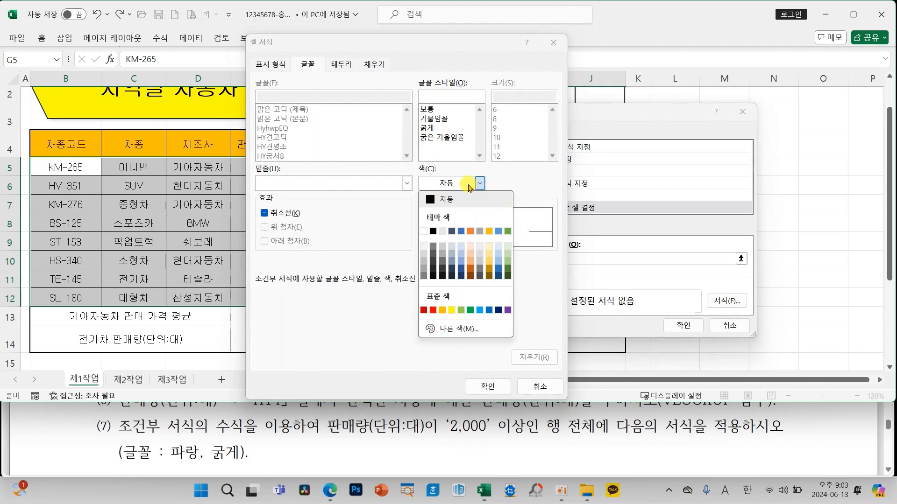
pyautogui.click(488, 311)
pyautogui.click(426, 128)
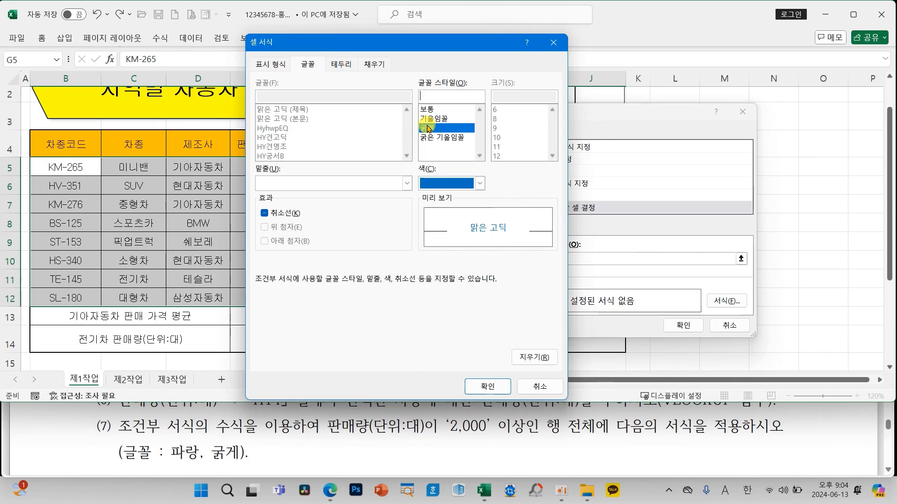
pyautogui.click(488, 387)
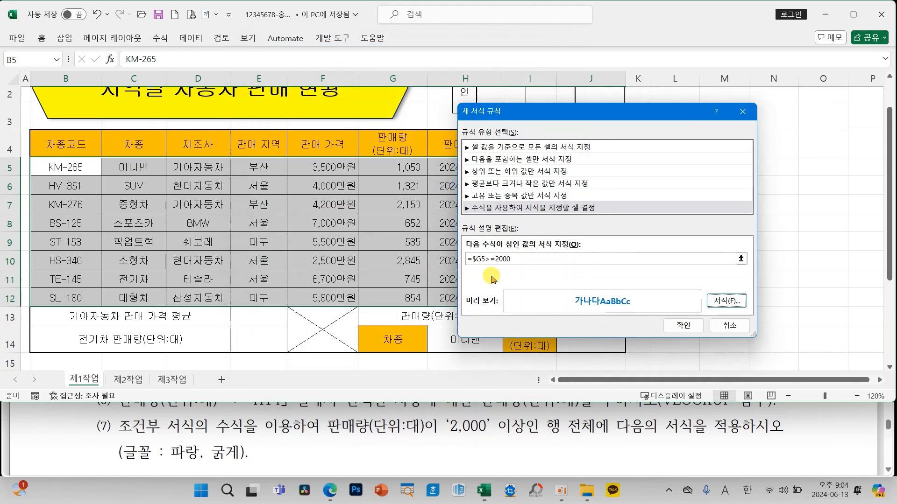
pyautogui.click(679, 323)
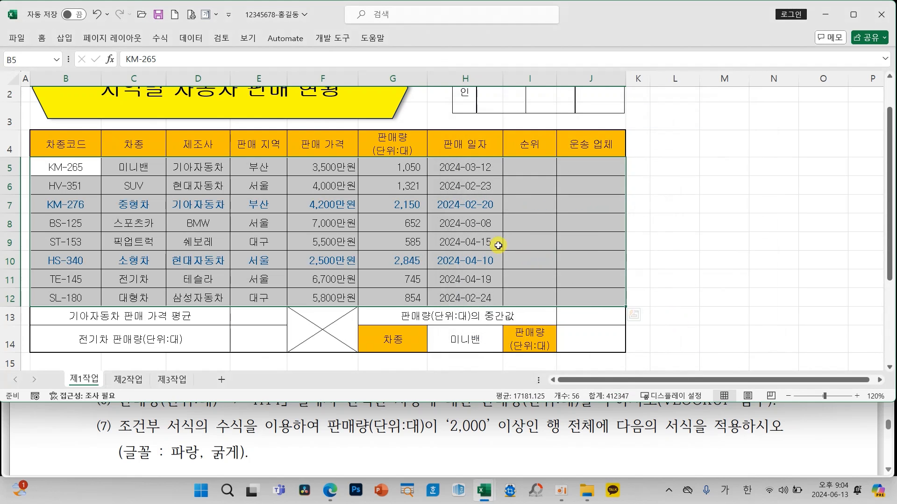
pyautogui.click(498, 246)
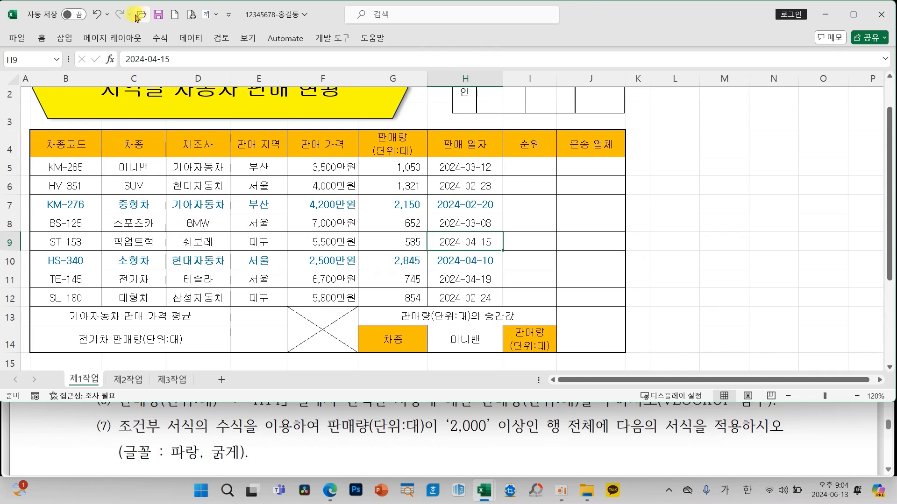
pyautogui.click(157, 17)
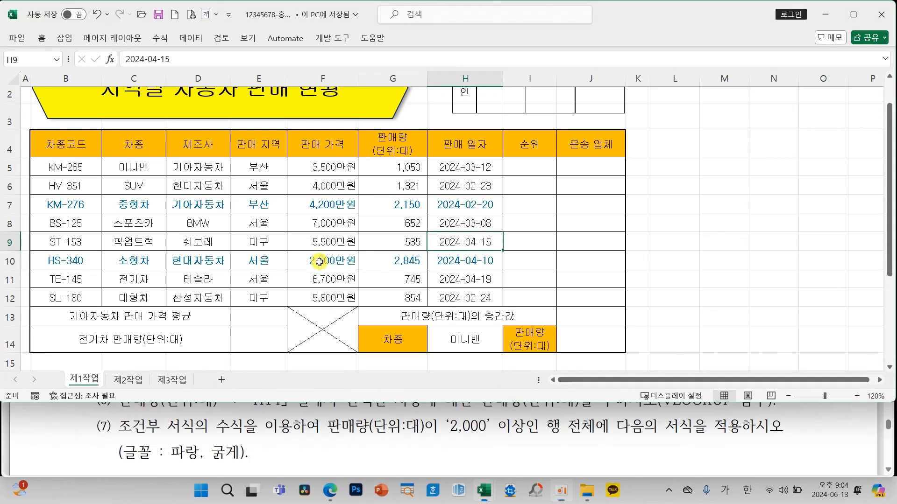
# Step: Copy the range B4:H12 from the 제1작업 sheet
pyautogui.scroll(-5, 371, 424)
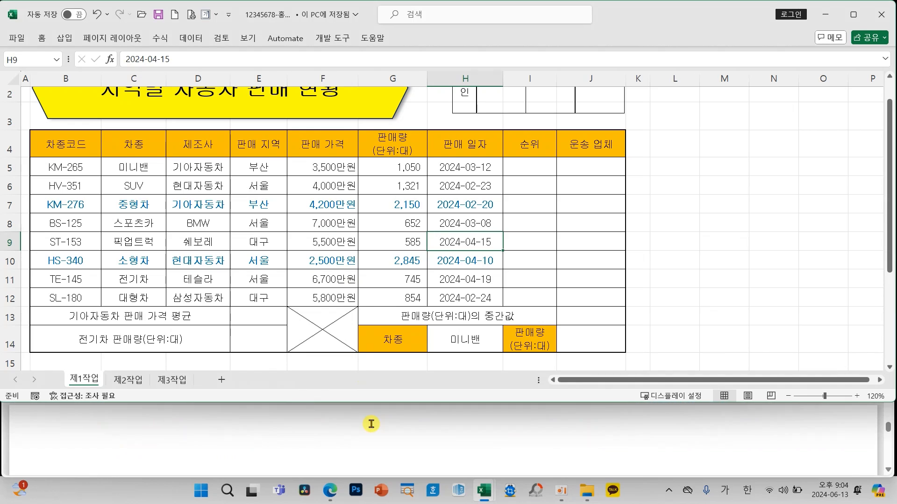
pyautogui.scroll(-2, 371, 424)
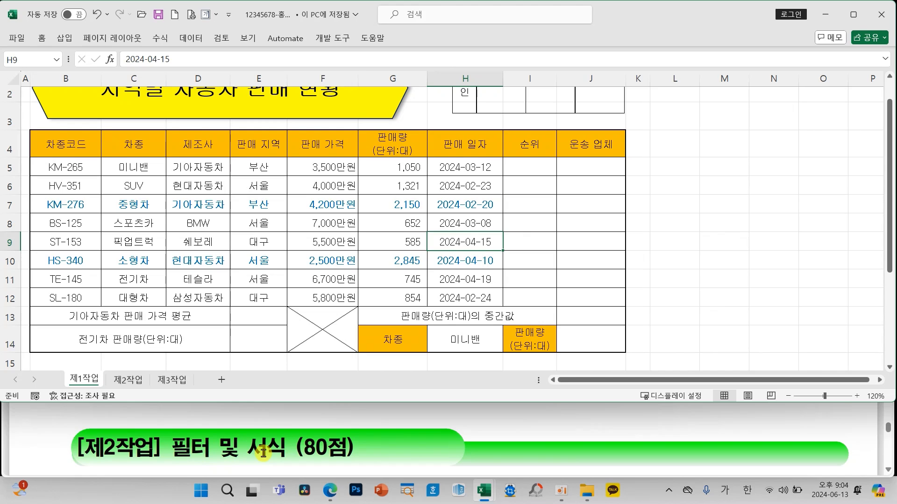
pyautogui.scroll(-2, 271, 446)
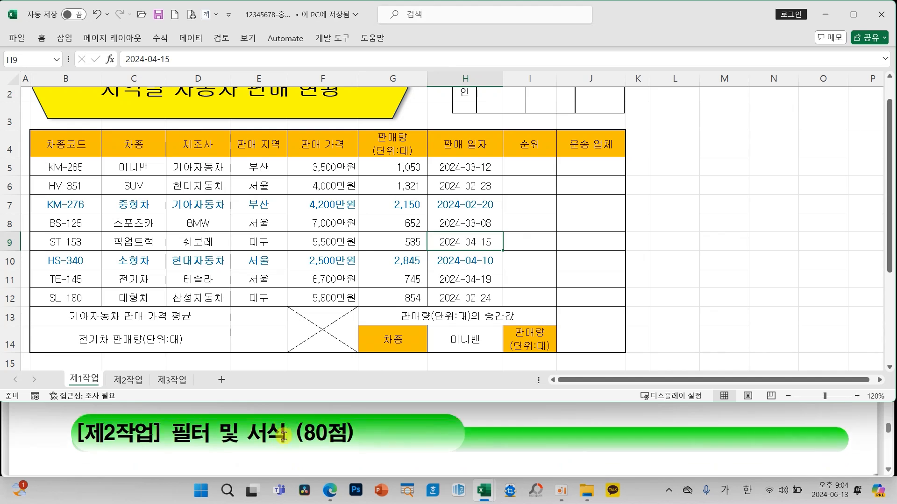
pyautogui.scroll(1, 283, 434)
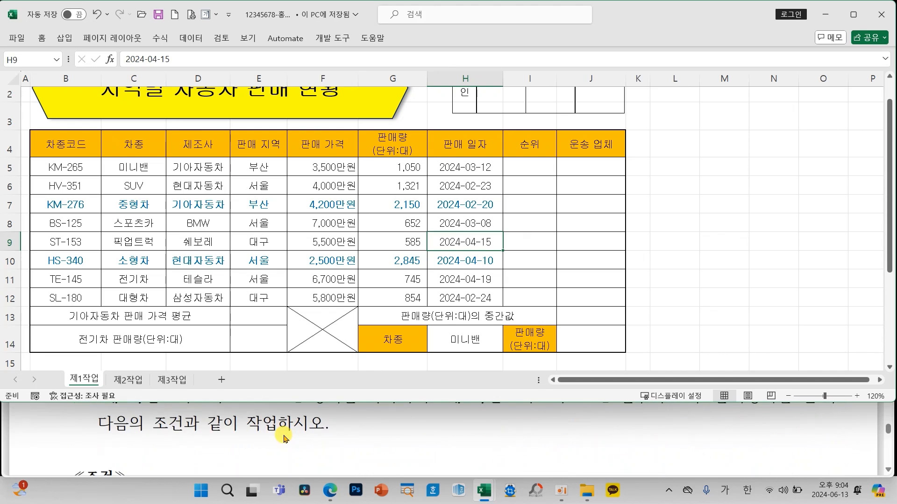
pyautogui.scroll(-1, 281, 432)
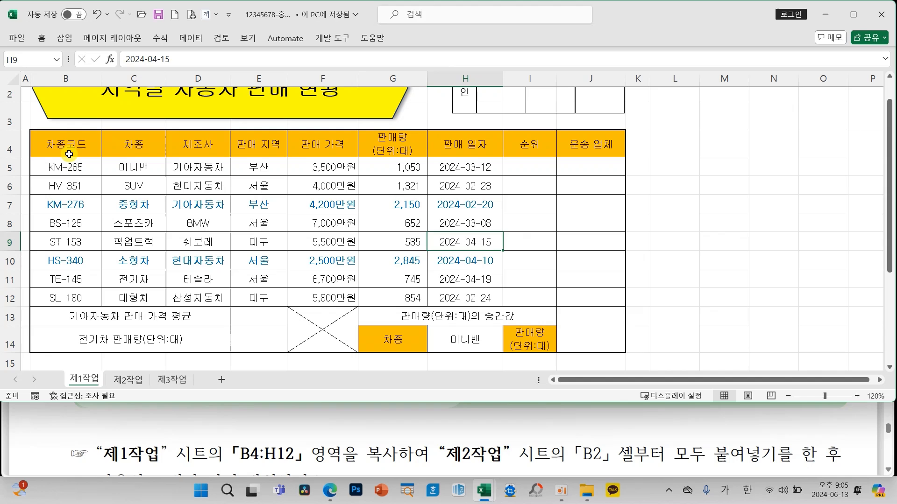
pyautogui.moveTo(68, 150); pyautogui.dragTo(464, 295)
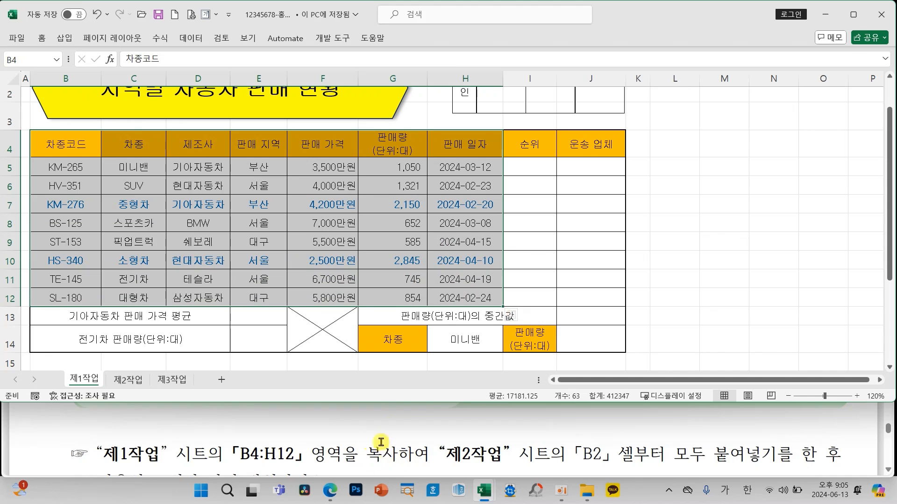
pyautogui.rightClick(240, 234)
pyautogui.click(277, 97)
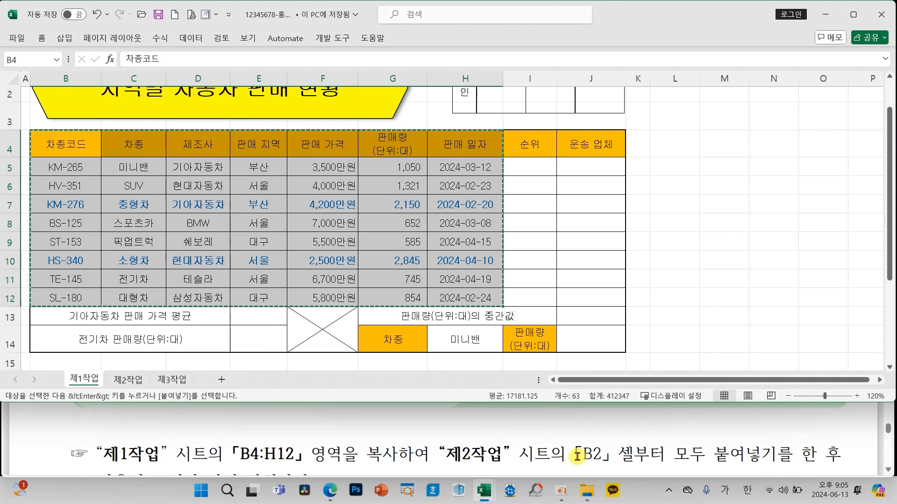
# Step: Paste only the column widths of the copied range at cell B2 of the 제2작업 sheet
pyautogui.click(129, 379)
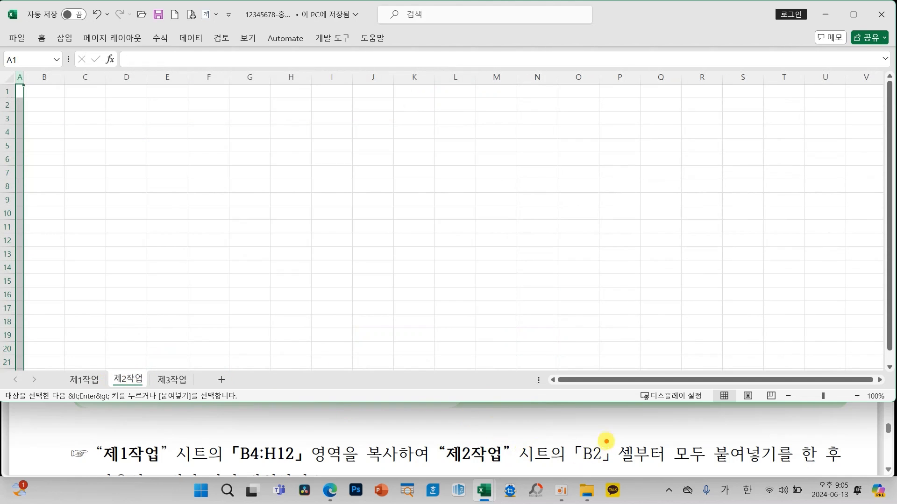
pyautogui.moveTo(569, 436); pyautogui.dragTo(788, 472)
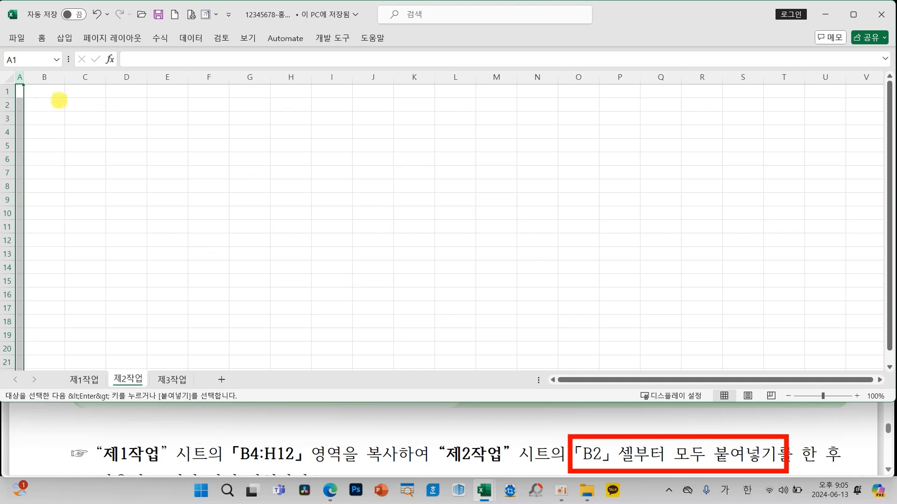
pyautogui.click(47, 104)
pyautogui.click(44, 105)
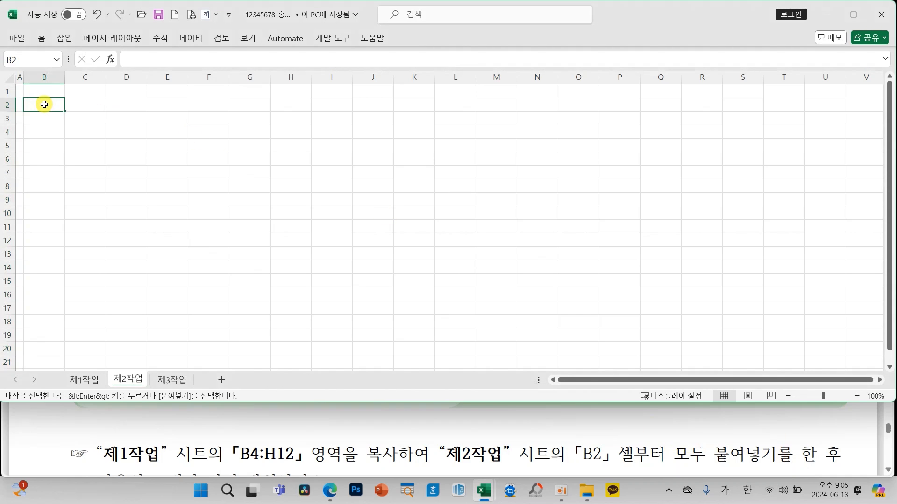
pyautogui.rightClick(44, 104)
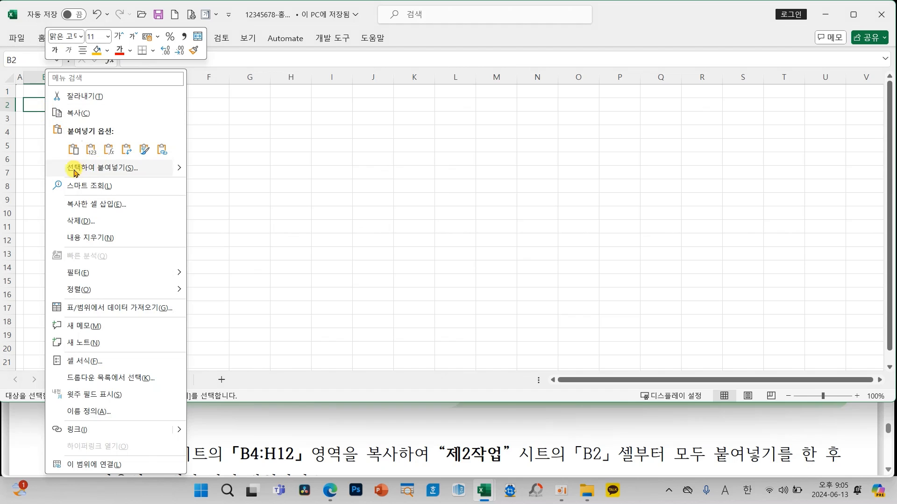
pyautogui.click(91, 172)
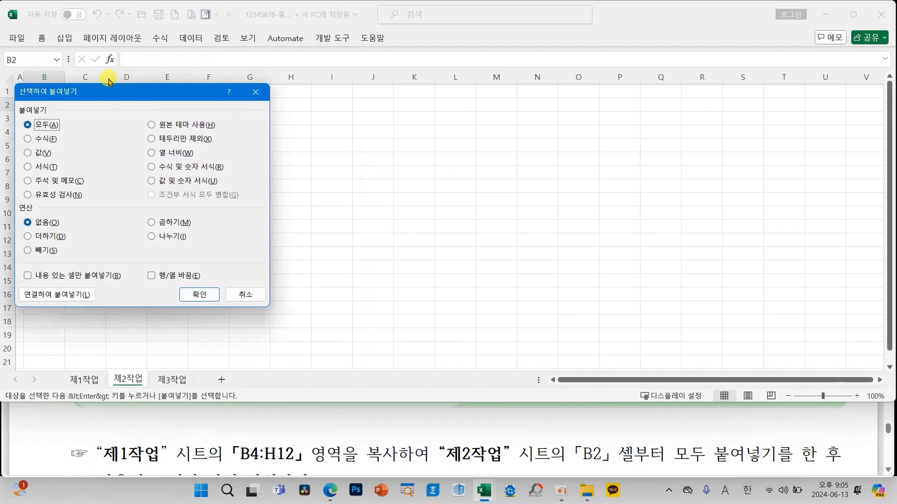
pyautogui.moveTo(106, 74); pyautogui.dragTo(304, 89)
pyautogui.click(343, 149)
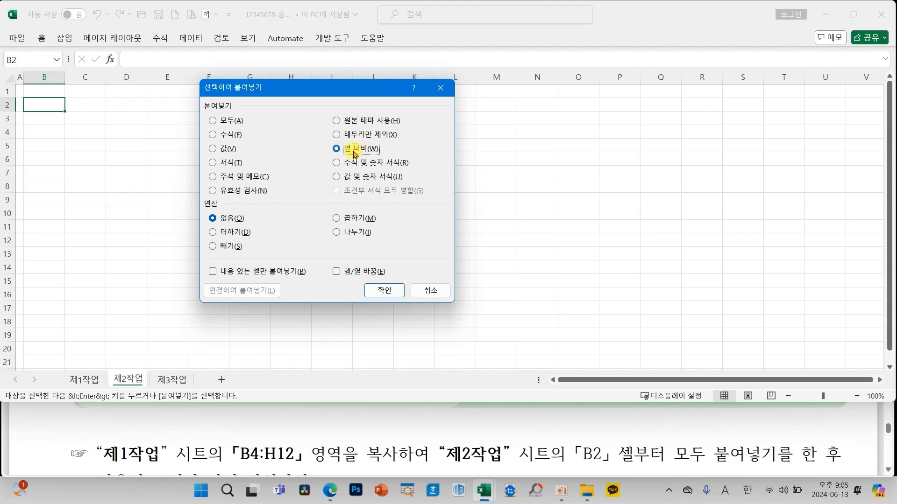
pyautogui.click(374, 289)
# Step: Paste everything from the copied range into the 제2작업 sheet starting at B2, using Paste Special with the 모두 option
pyautogui.rightClick(125, 136)
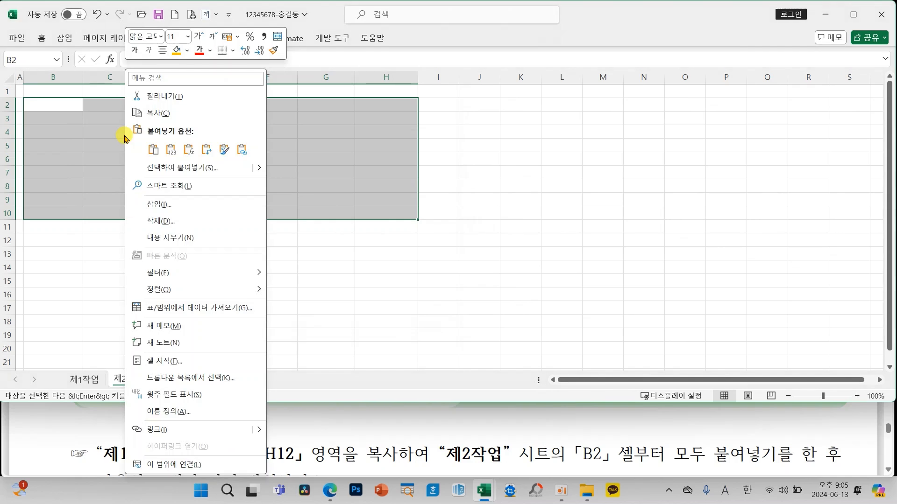
pyautogui.click(172, 168)
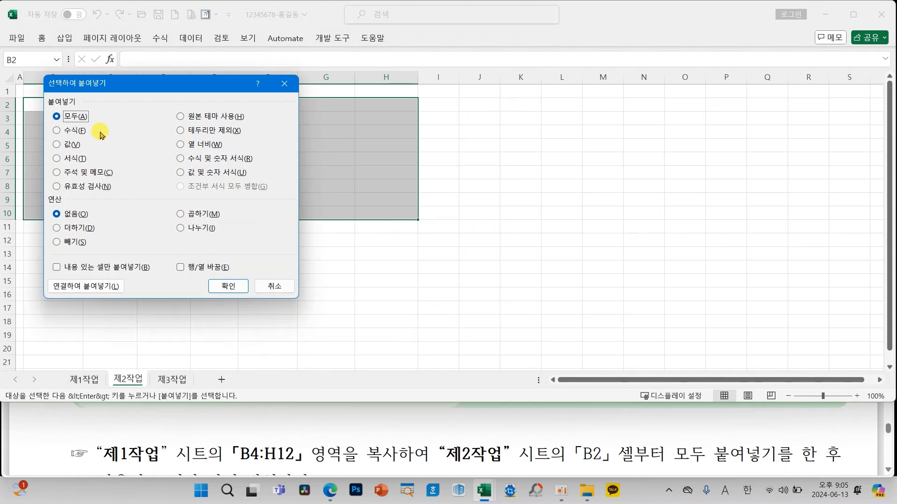
pyautogui.click(232, 286)
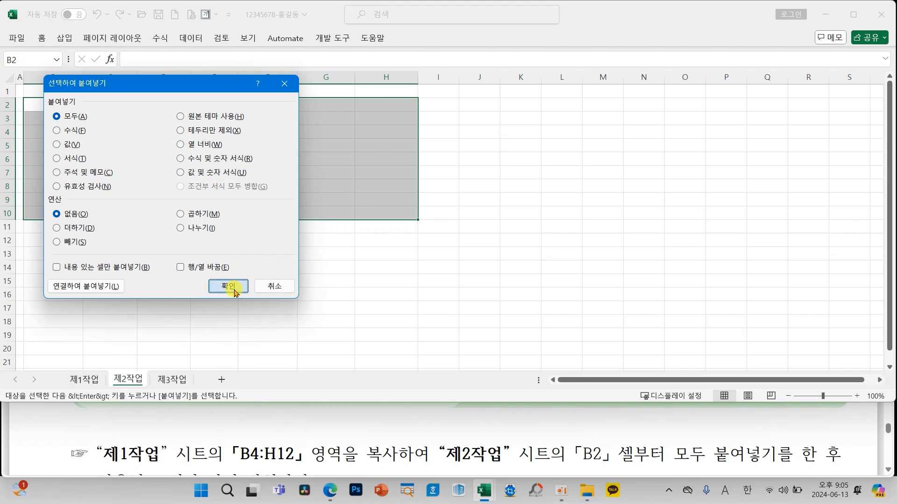
pyautogui.click(208, 154)
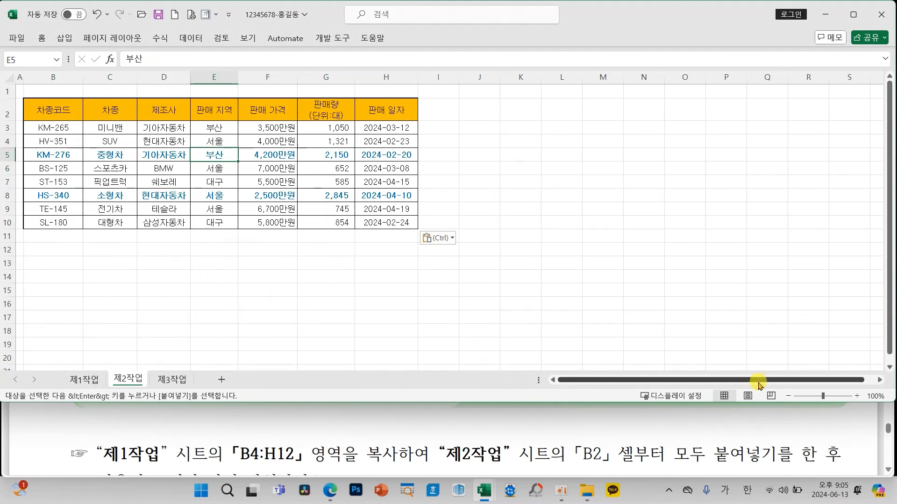
pyautogui.click(855, 396)
pyautogui.click(855, 396)
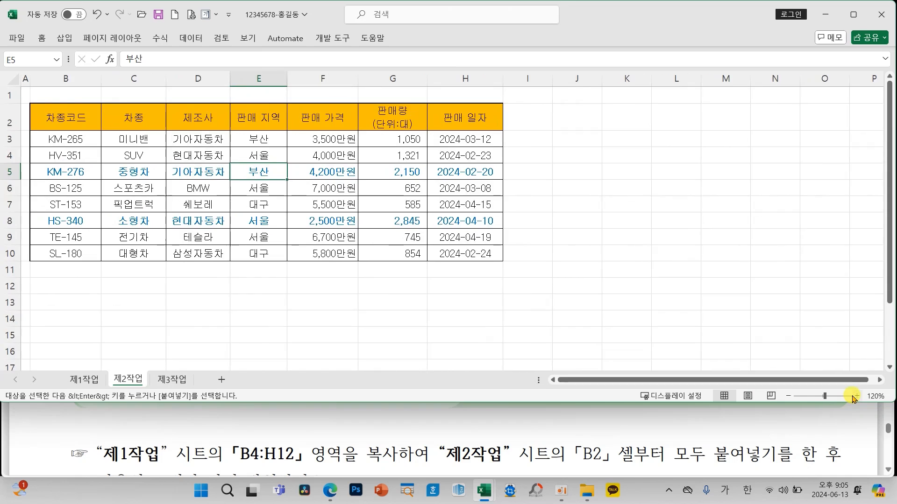
# Step: Enlarge the 제2작업 sheet view and examine the advanced filter conditions in the exam PDF, including the criteria range position
pyautogui.click(855, 396)
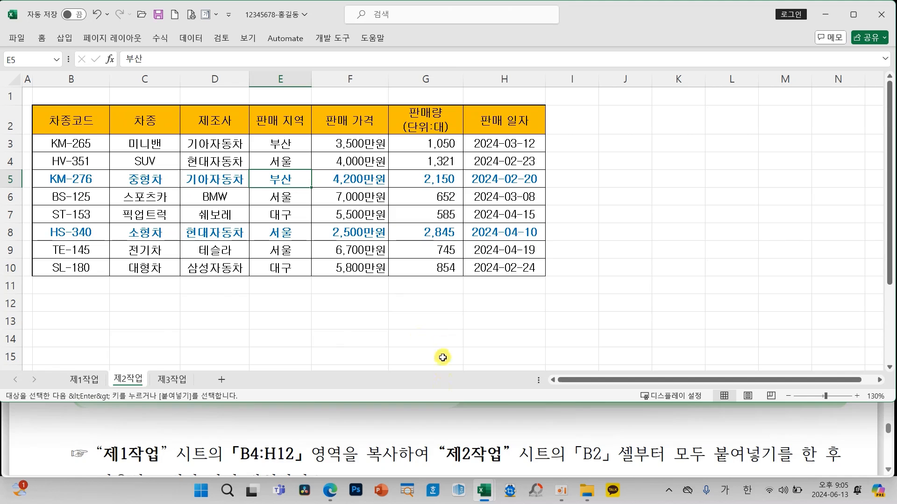
pyautogui.scroll(-2, 434, 437)
pyautogui.scroll(-2, 435, 437)
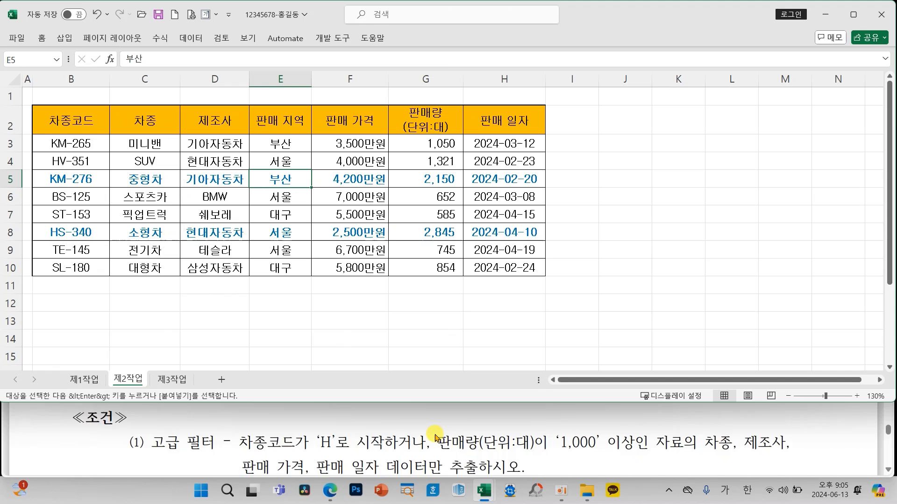
pyautogui.scroll(-2, 435, 436)
pyautogui.scroll(2, 434, 437)
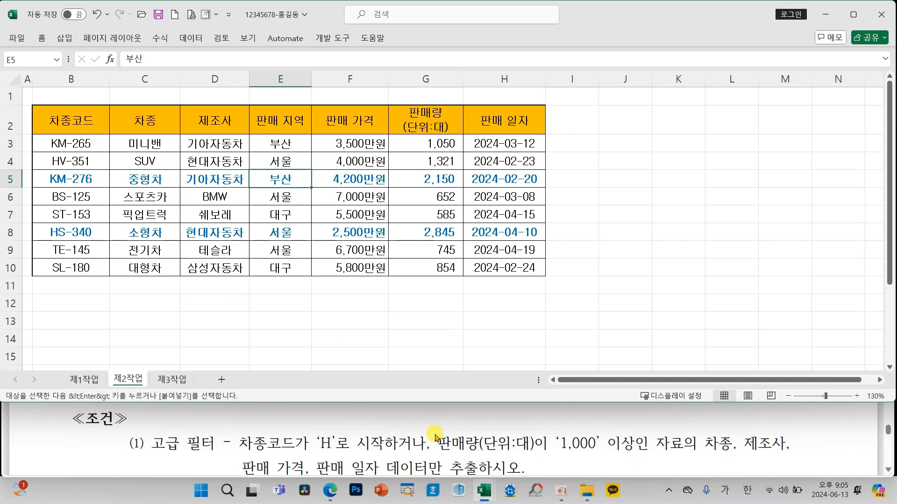
pyautogui.click(487, 414)
pyautogui.scroll(-1, 486, 414)
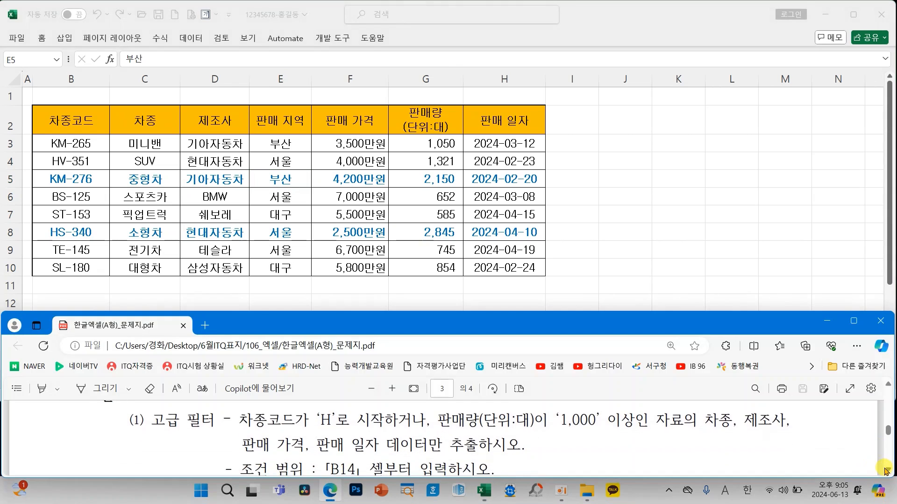
pyautogui.click(426, 273)
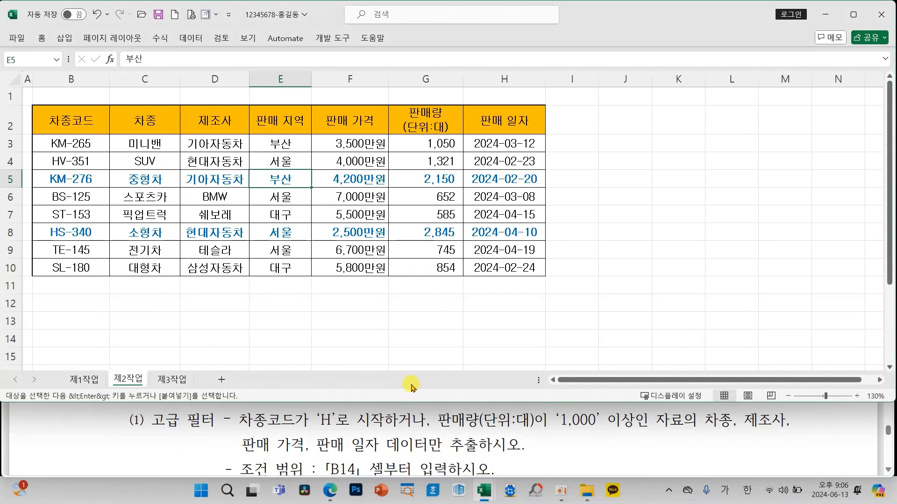
pyautogui.moveTo(231, 410)
pyautogui.mouseDown()
pyautogui.moveTo(256, 425)
pyautogui.moveTo(383, 434)
pyautogui.mouseUp()
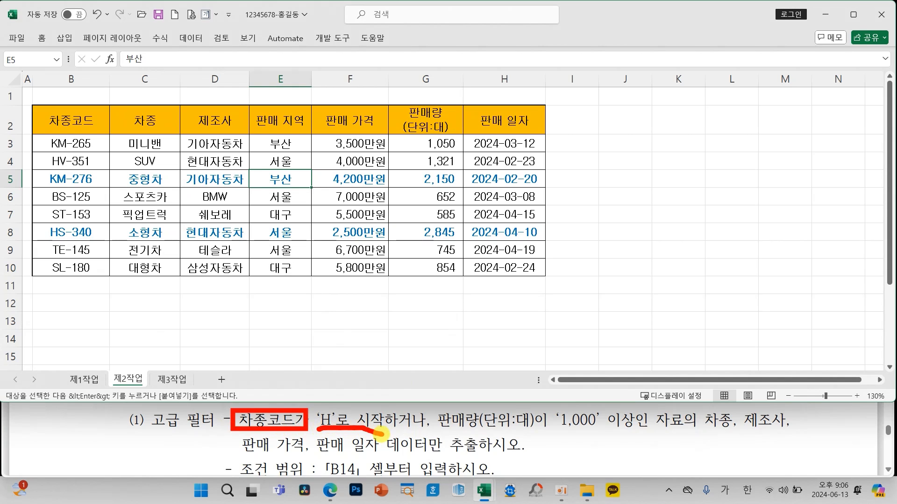
pyautogui.moveTo(311, 360); pyautogui.dragTo(323, 406)
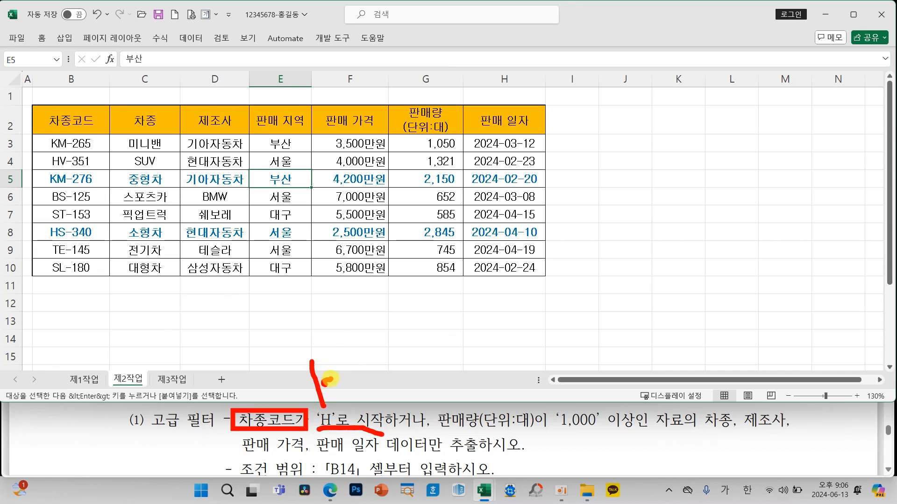
pyautogui.moveTo(325, 351); pyautogui.dragTo(333, 403)
pyautogui.moveTo(362, 361)
pyautogui.mouseDown()
pyautogui.moveTo(337, 393)
pyautogui.moveTo(365, 393)
pyautogui.mouseUp()
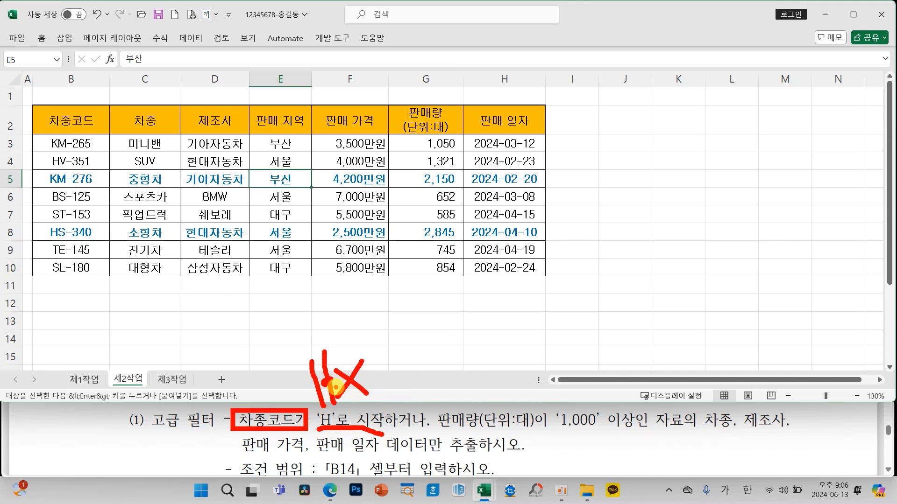
pyautogui.moveTo(347, 355); pyautogui.dragTo(355, 423)
pyautogui.moveTo(420, 430)
pyautogui.mouseDown()
pyautogui.moveTo(396, 406)
pyautogui.moveTo(419, 433)
pyautogui.moveTo(443, 327)
pyautogui.moveTo(430, 335)
pyautogui.moveTo(448, 364)
pyautogui.mouseUp()
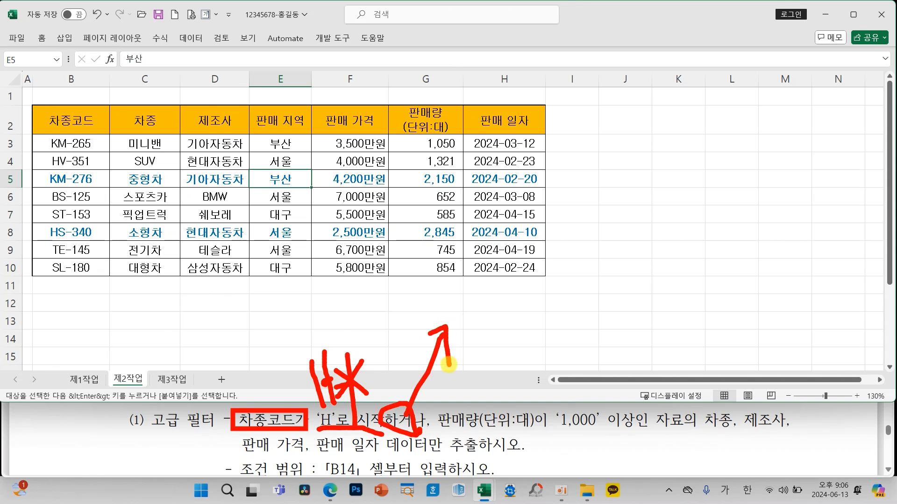
pyautogui.moveTo(479, 290)
pyautogui.mouseDown()
pyautogui.moveTo(461, 329)
pyautogui.moveTo(483, 290)
pyautogui.moveTo(502, 359)
pyautogui.mouseUp()
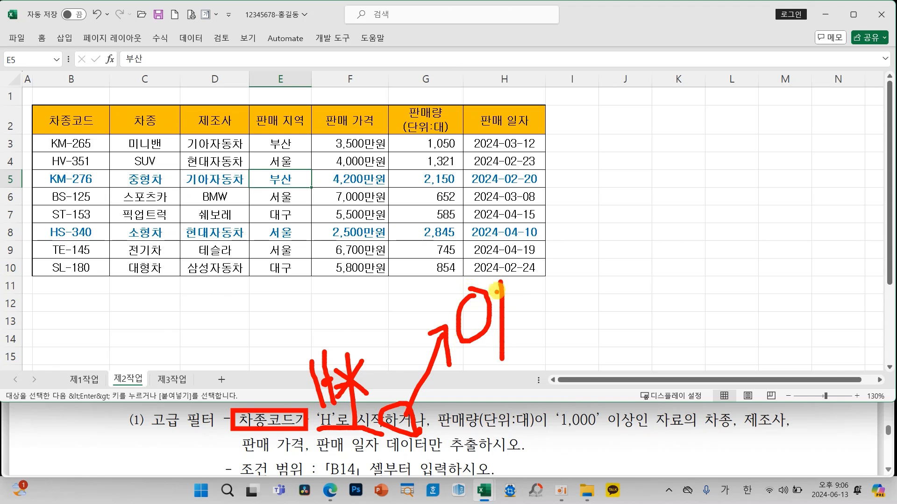
pyautogui.moveTo(497, 292)
pyautogui.mouseDown()
pyautogui.moveTo(510, 325)
pyautogui.moveTo(529, 336)
pyautogui.mouseUp()
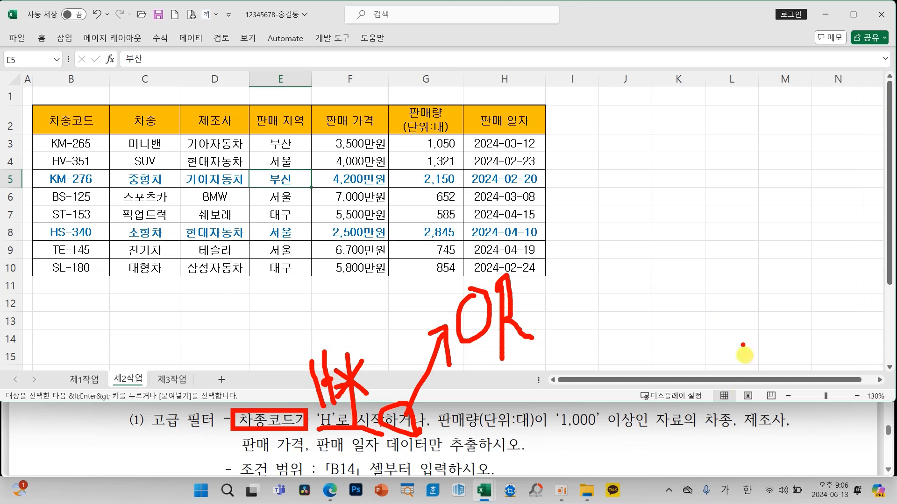
pyautogui.moveTo(430, 410)
pyautogui.mouseDown()
pyautogui.moveTo(534, 434)
pyautogui.moveTo(631, 433)
pyautogui.mouseUp()
pyautogui.moveTo(555, 337); pyautogui.dragTo(575, 394)
pyautogui.moveTo(606, 359); pyautogui.dragTo(646, 341)
pyautogui.moveTo(618, 371); pyautogui.dragTo(644, 356)
pyautogui.moveTo(656, 317)
pyautogui.mouseDown()
pyautogui.moveTo(660, 361)
pyautogui.moveTo(709, 310)
pyautogui.moveTo(750, 318)
pyautogui.moveTo(752, 300)
pyautogui.mouseUp()
pyautogui.moveTo(791, 303)
pyautogui.mouseDown()
pyautogui.moveTo(780, 326)
pyautogui.moveTo(780, 296)
pyautogui.mouseUp()
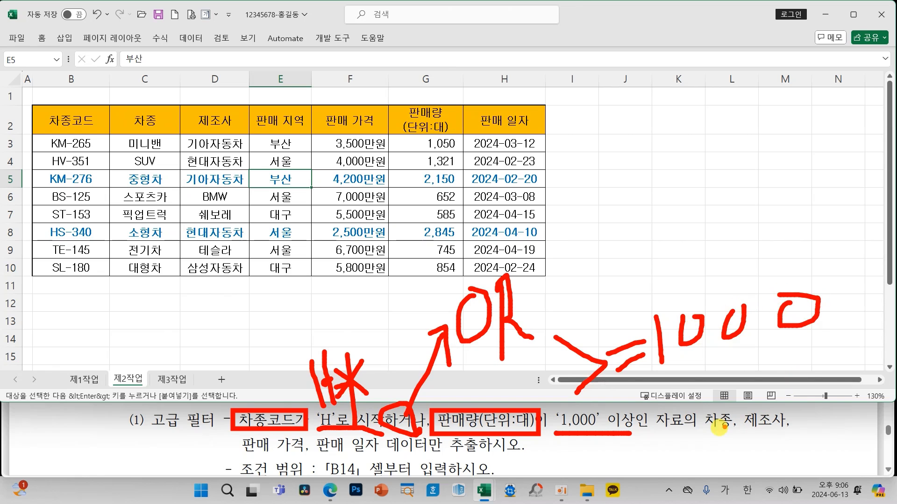
pyautogui.moveTo(699, 436); pyautogui.dragTo(801, 435)
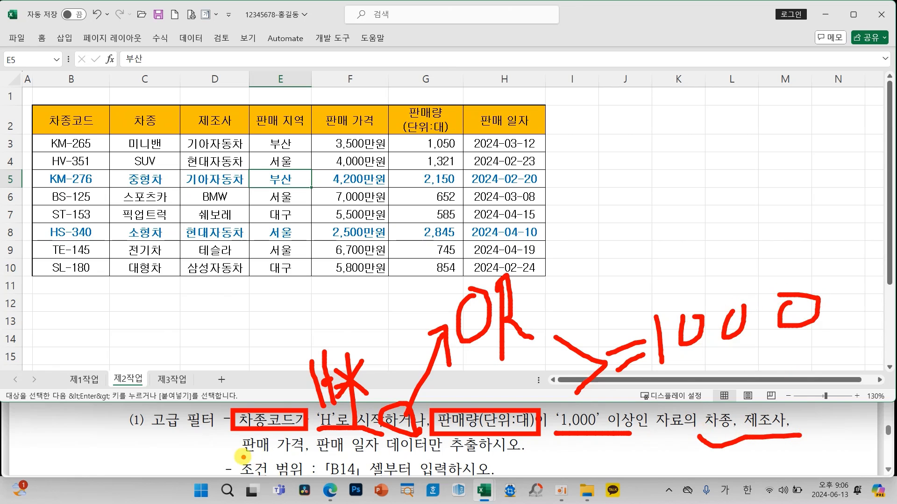
pyautogui.moveTo(242, 452); pyautogui.dragTo(374, 454)
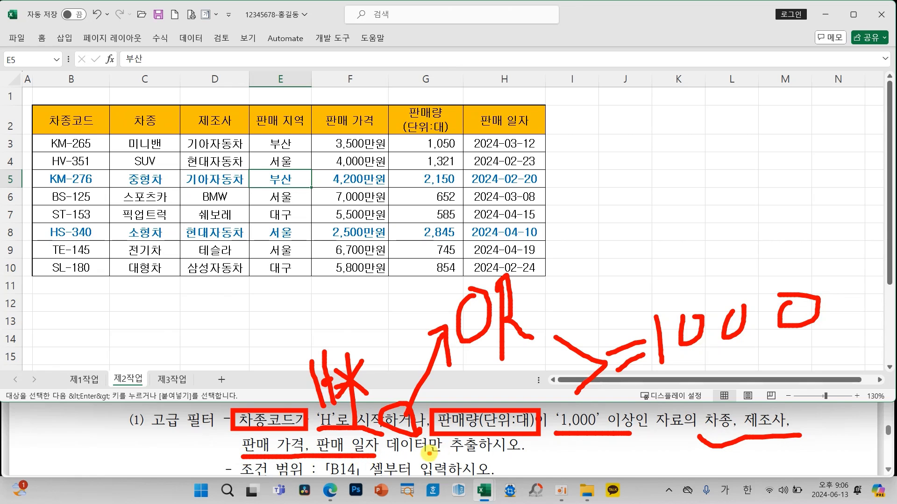
pyautogui.press('Escape')
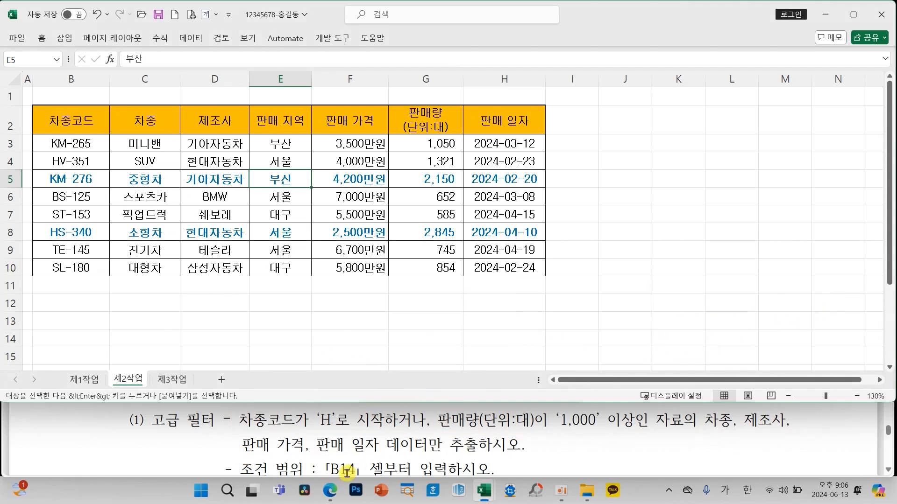
# Step: Enter =B2 in cell B14 of the 제2작업 sheet as the 차종코드 heading of the filter criteria
pyautogui.click(67, 338)
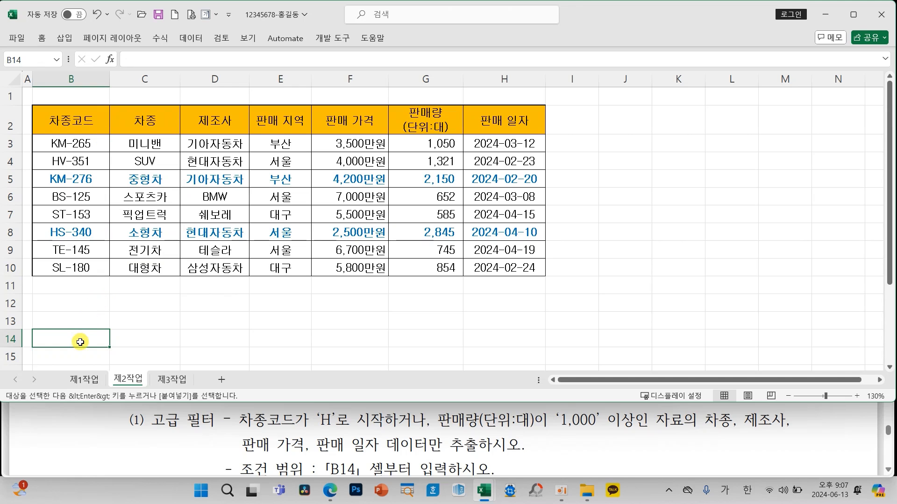
pyautogui.write('=')
pyautogui.click(48, 122)
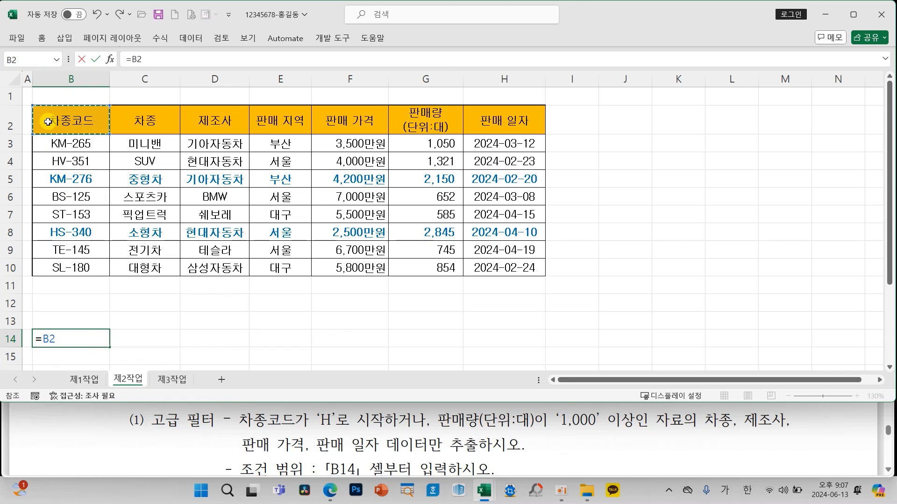
pyautogui.press('Return')
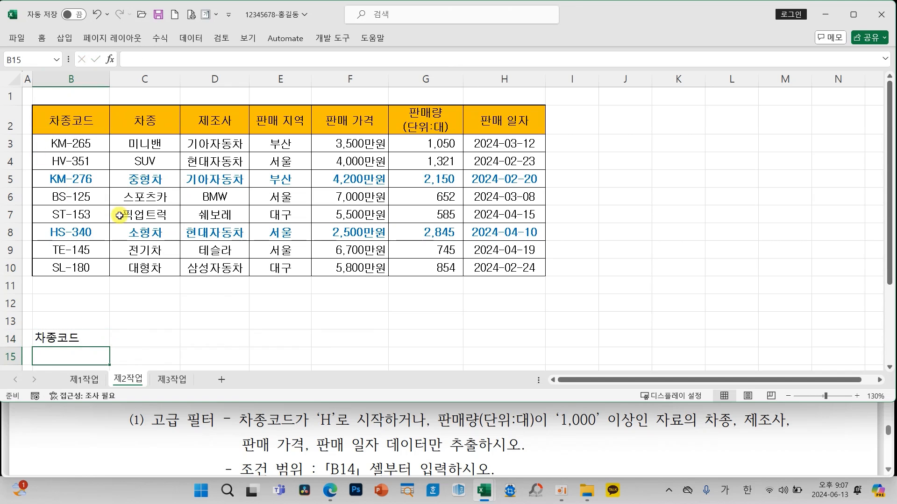
# Step: Enter =G2 in cell C14 as the 판매량(단위:대) criteria heading and widen column C to fit its text
pyautogui.click(161, 341)
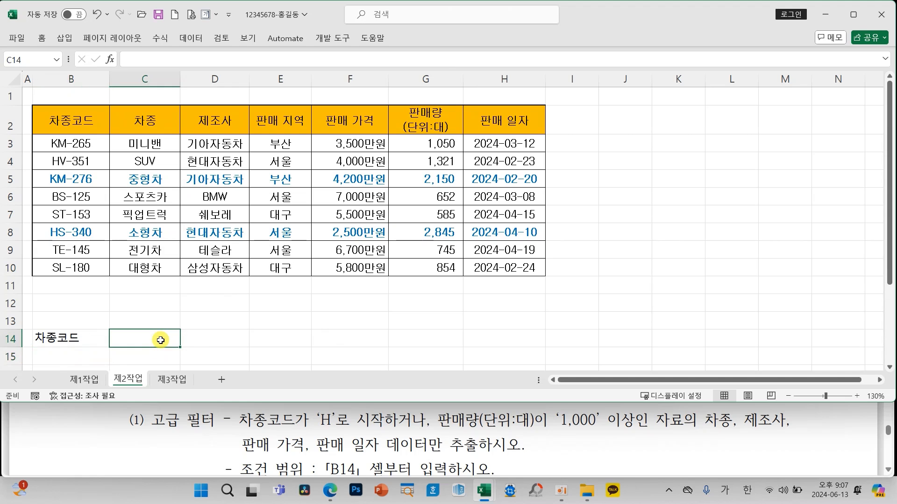
pyautogui.write('=')
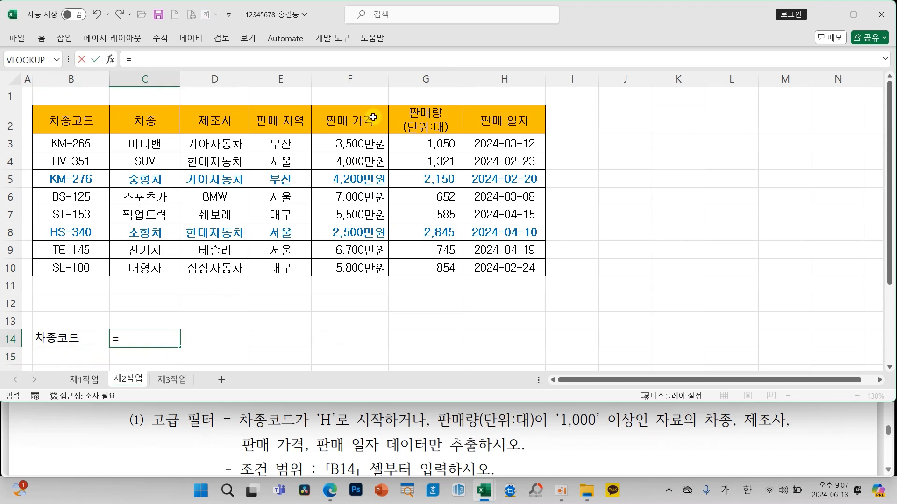
pyautogui.click(435, 115)
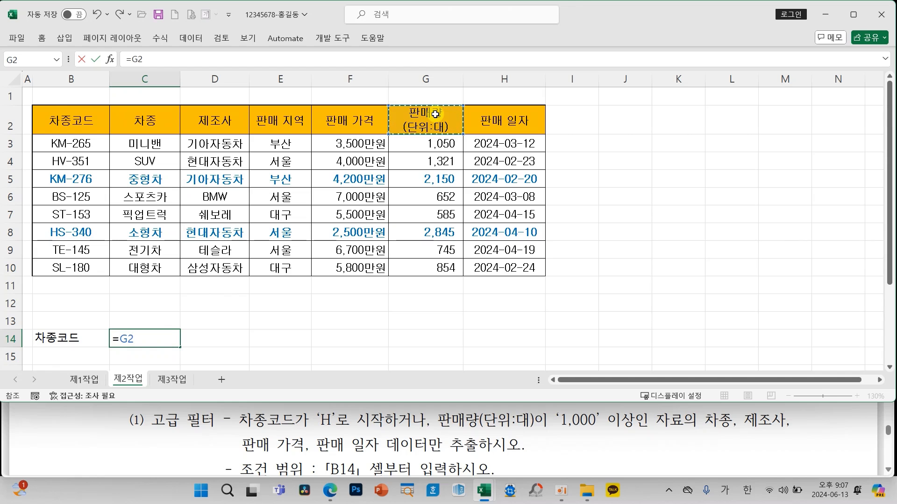
pyautogui.press('Return')
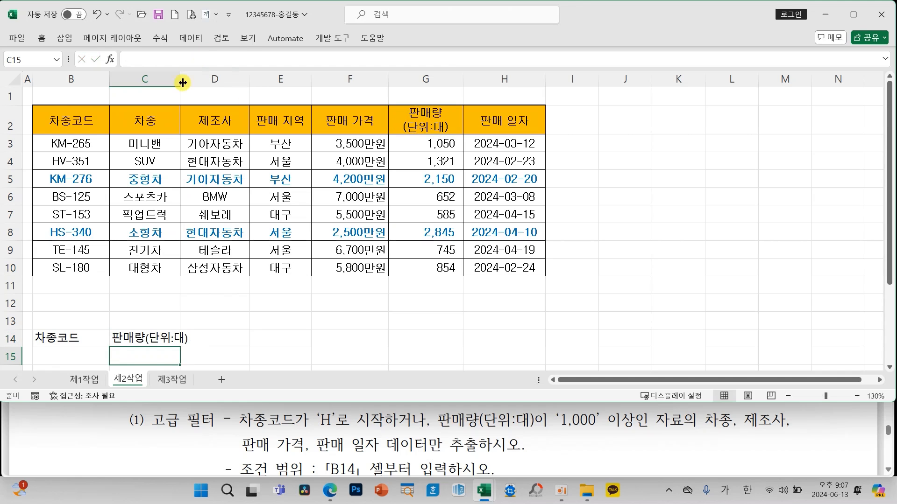
pyautogui.moveTo(182, 82); pyautogui.dragTo(195, 83)
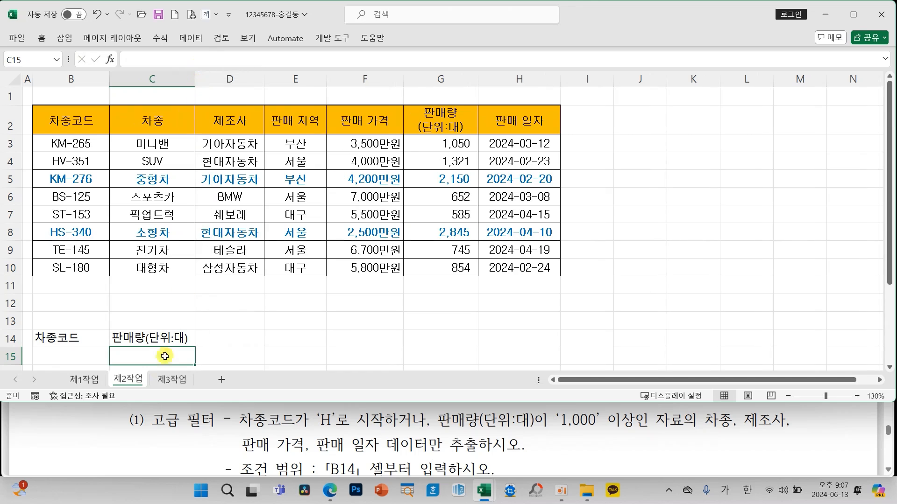
# Step: Enter the criterion H* in cell B15 under the 차종코드 heading
pyautogui.click(76, 355)
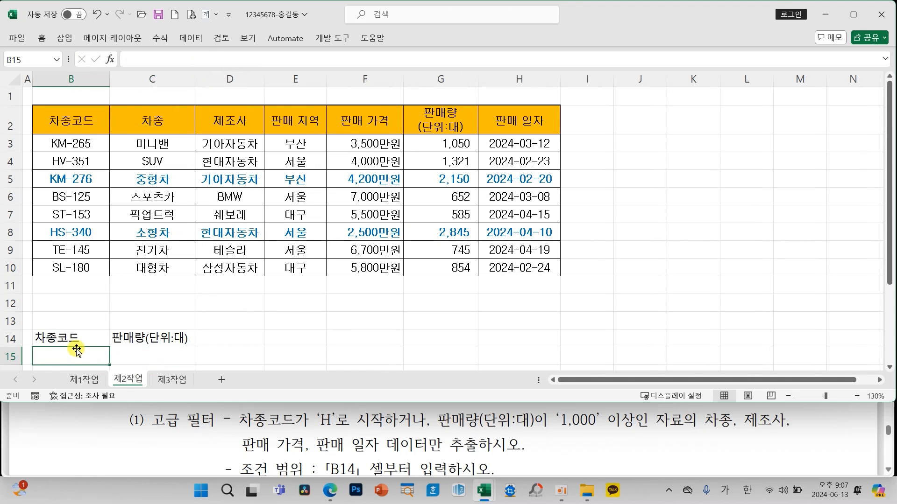
pyautogui.write('H*')
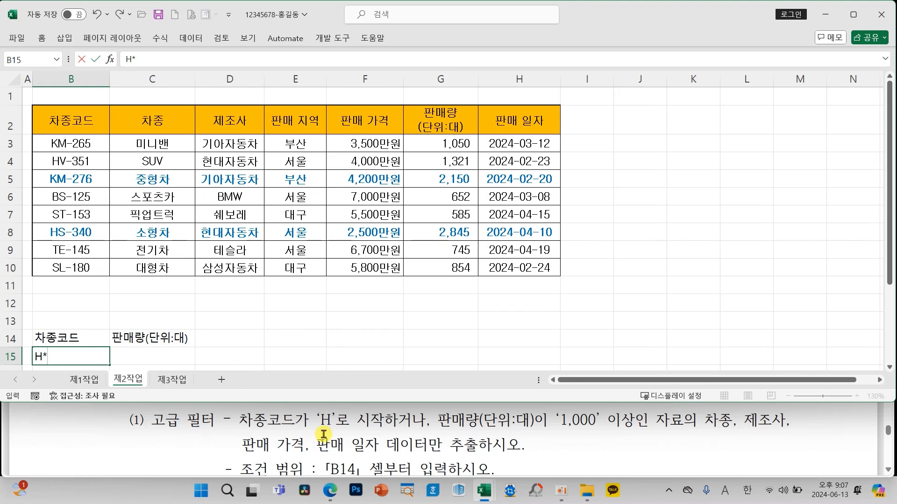
pyautogui.click(232, 344)
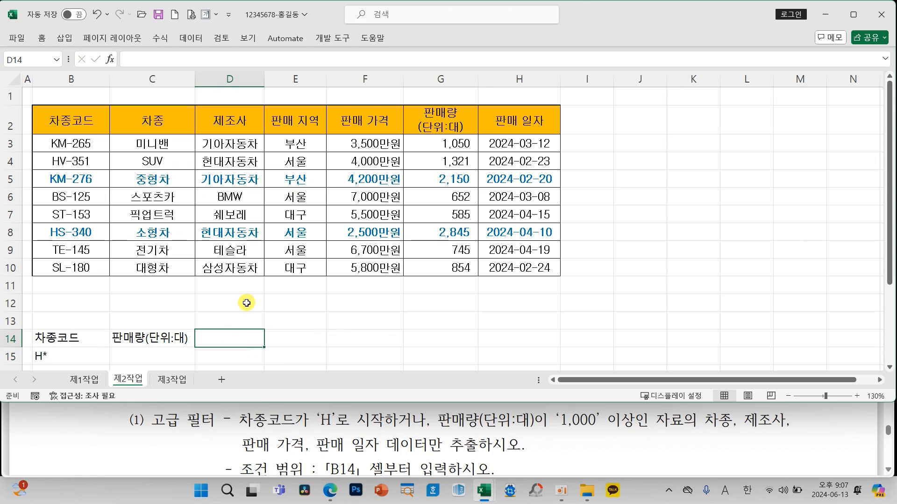
pyautogui.moveTo(259, 200); pyautogui.dragTo(221, 233)
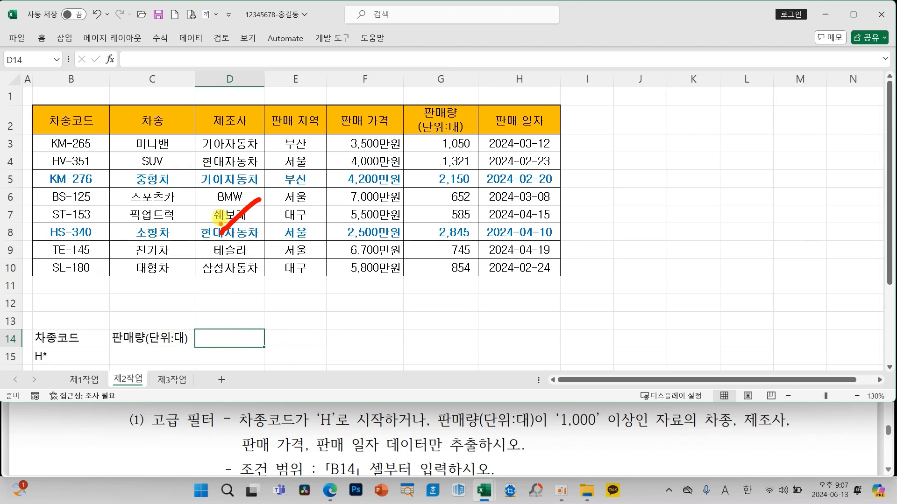
pyautogui.moveTo(219, 196)
pyautogui.mouseDown()
pyautogui.moveTo(258, 223)
pyautogui.moveTo(258, 206)
pyautogui.moveTo(245, 226)
pyautogui.mouseUp()
pyautogui.moveTo(280, 176); pyautogui.dragTo(281, 253)
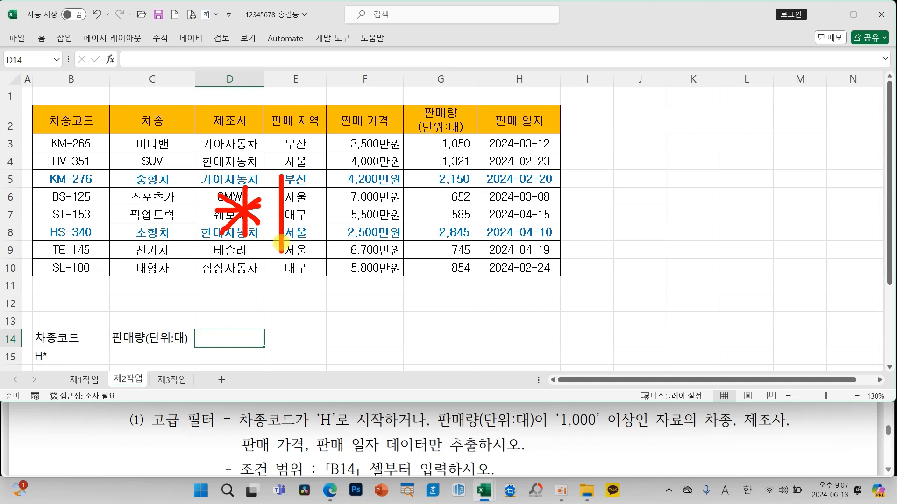
pyautogui.moveTo(281, 204)
pyautogui.mouseDown()
pyautogui.moveTo(301, 204)
pyautogui.moveTo(303, 261)
pyautogui.mouseUp()
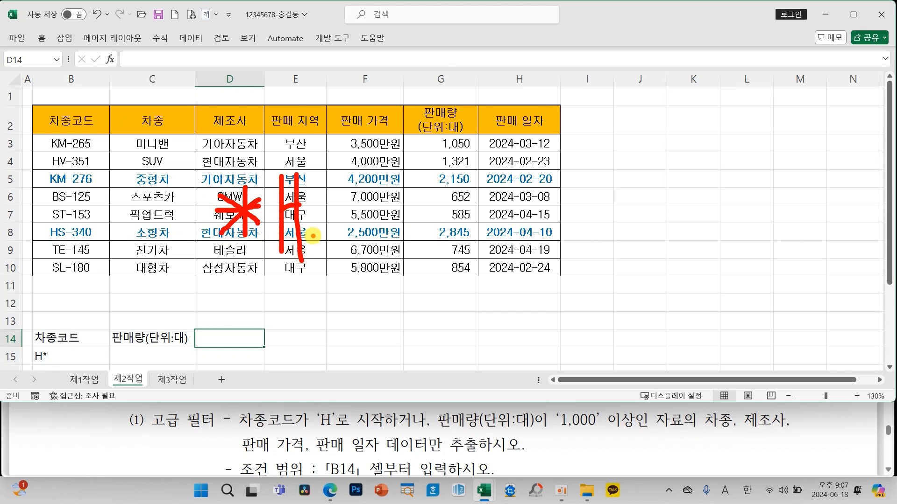
pyautogui.moveTo(451, 213); pyautogui.dragTo(427, 272)
pyautogui.moveTo(420, 223); pyautogui.dragTo(457, 274)
pyautogui.moveTo(421, 251)
pyautogui.mouseDown()
pyautogui.moveTo(463, 239)
pyautogui.moveTo(445, 297)
pyautogui.mouseUp()
pyautogui.moveTo(461, 197); pyautogui.dragTo(472, 319)
pyautogui.moveTo(469, 253); pyautogui.dragTo(485, 247)
pyautogui.moveTo(485, 211); pyautogui.dragTo(488, 294)
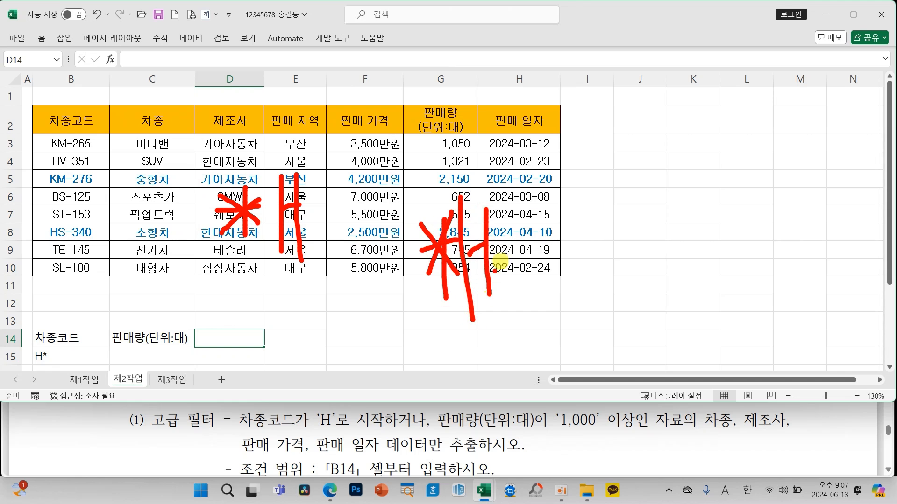
pyautogui.moveTo(549, 196); pyautogui.dragTo(508, 264)
pyautogui.moveTo(495, 207); pyautogui.dragTo(563, 274)
pyautogui.moveTo(496, 234)
pyautogui.mouseDown()
pyautogui.moveTo(552, 229)
pyautogui.moveTo(524, 283)
pyautogui.mouseUp()
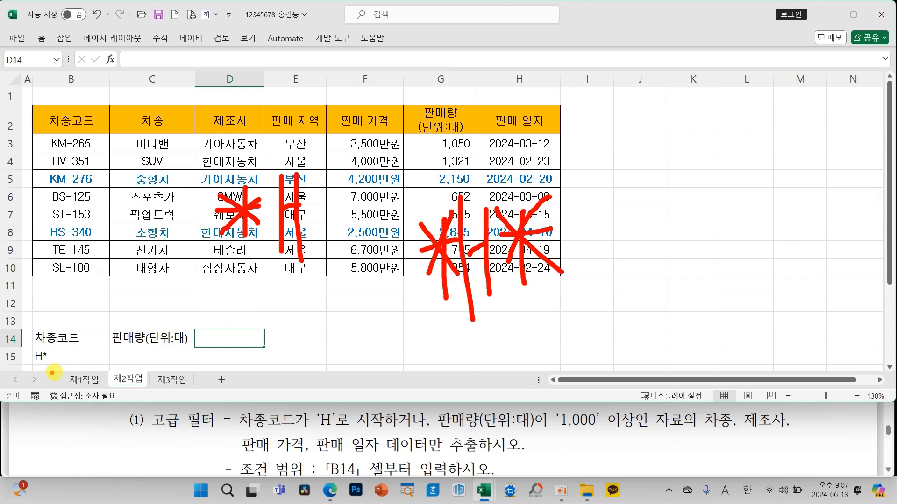
pyautogui.moveTo(52, 373)
pyautogui.mouseDown()
pyautogui.moveTo(6, 357)
pyautogui.moveTo(70, 364)
pyautogui.moveTo(70, 380)
pyautogui.mouseUp()
pyautogui.moveTo(330, 260)
pyautogui.mouseDown()
pyautogui.moveTo(251, 269)
pyautogui.moveTo(323, 201)
pyautogui.moveTo(313, 271)
pyautogui.mouseUp()
pyautogui.moveTo(588, 271)
pyautogui.mouseDown()
pyautogui.moveTo(551, 306)
pyautogui.moveTo(529, 178)
pyautogui.moveTo(552, 309)
pyautogui.mouseUp()
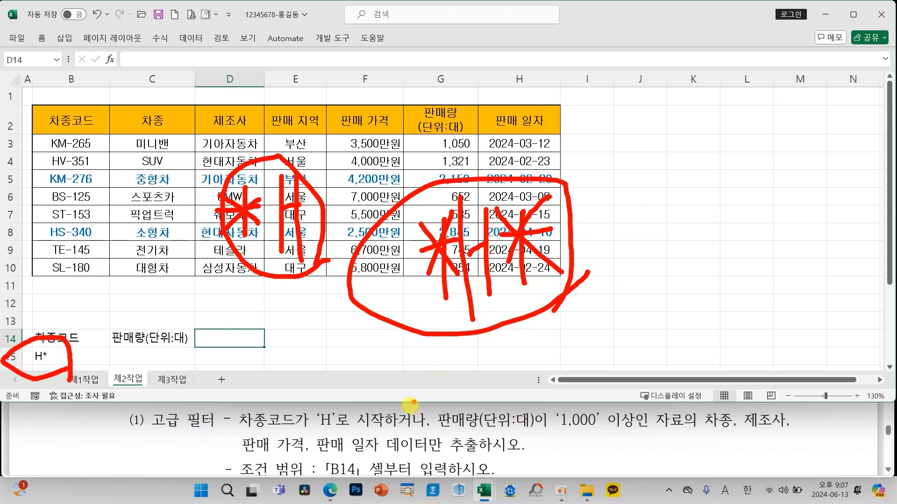
pyautogui.press('Escape')
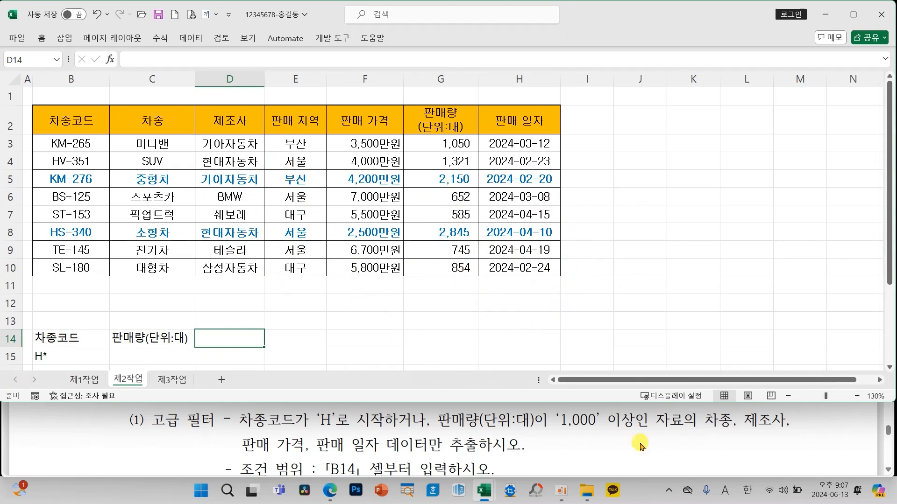
# Step: Enter the criterion >=1000 in cell C16, one row below H*, under the 판매량(단위:대) heading
pyautogui.click(147, 369)
pyautogui.scroll(-1, 148, 367)
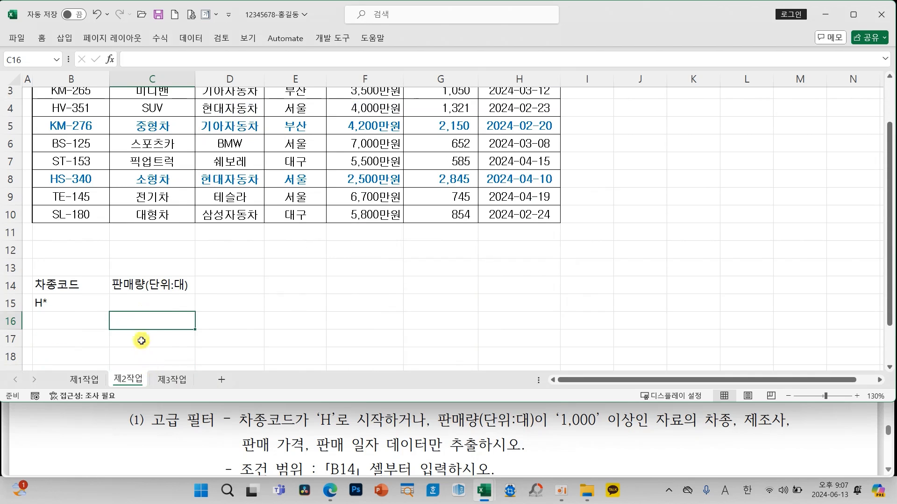
pyautogui.write('>=1000')
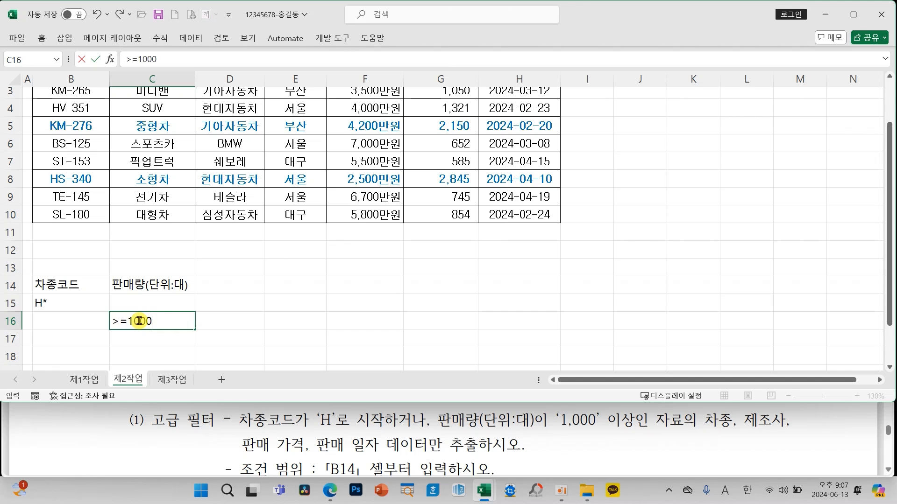
pyautogui.press('Return')
pyautogui.click(208, 304)
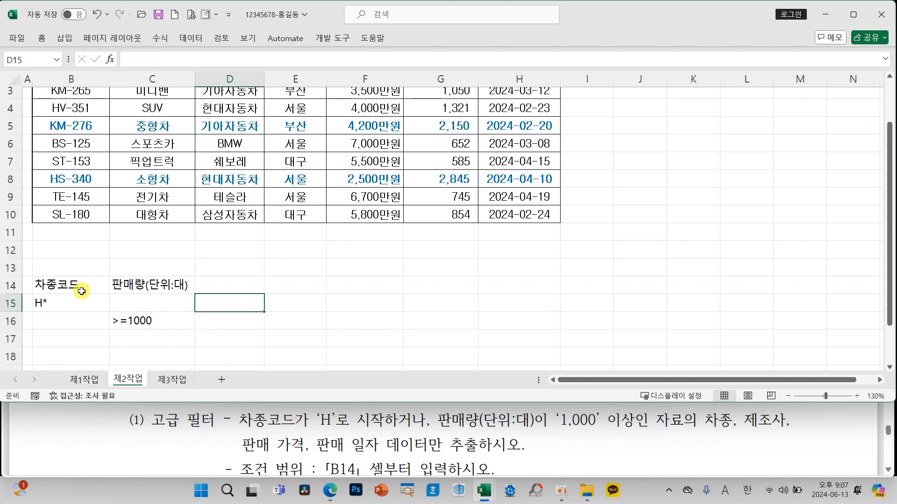
# Step: Add borders to all cells of the criteria range B14:C16 and centre its contents
pyautogui.moveTo(72, 284); pyautogui.dragTo(157, 321)
pyautogui.click(42, 38)
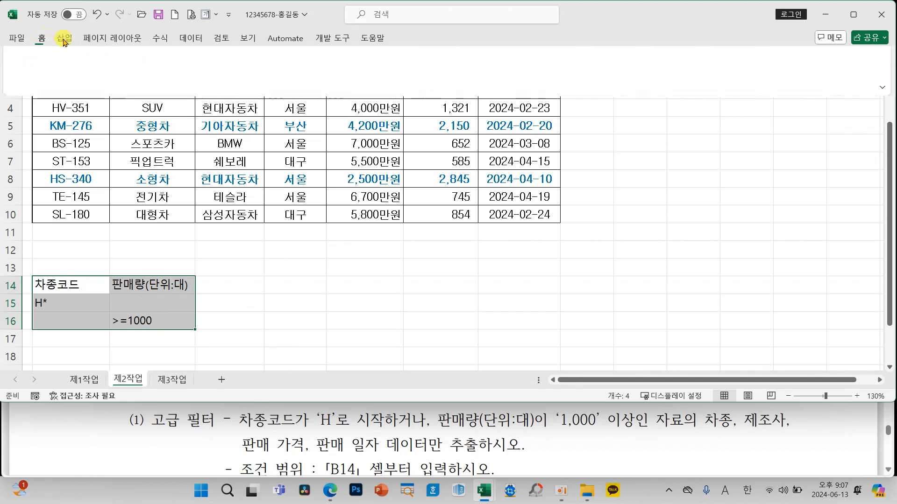
pyautogui.click(284, 78)
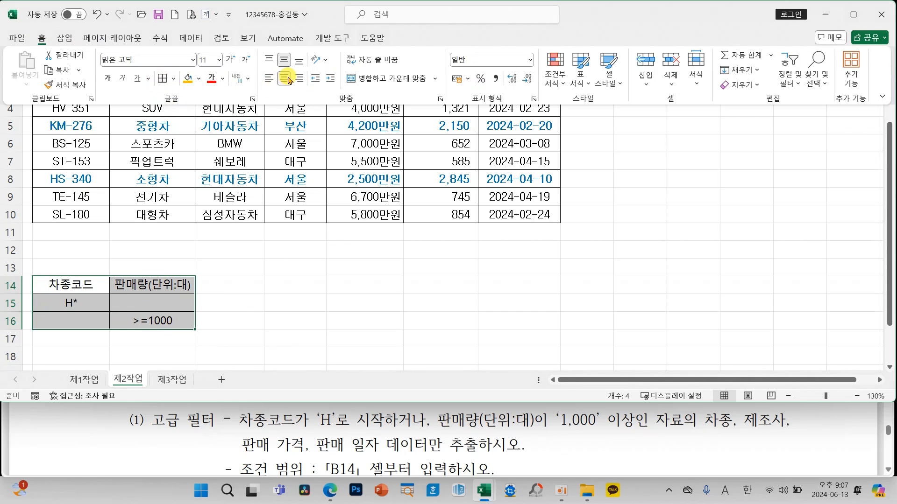
pyautogui.click(297, 293)
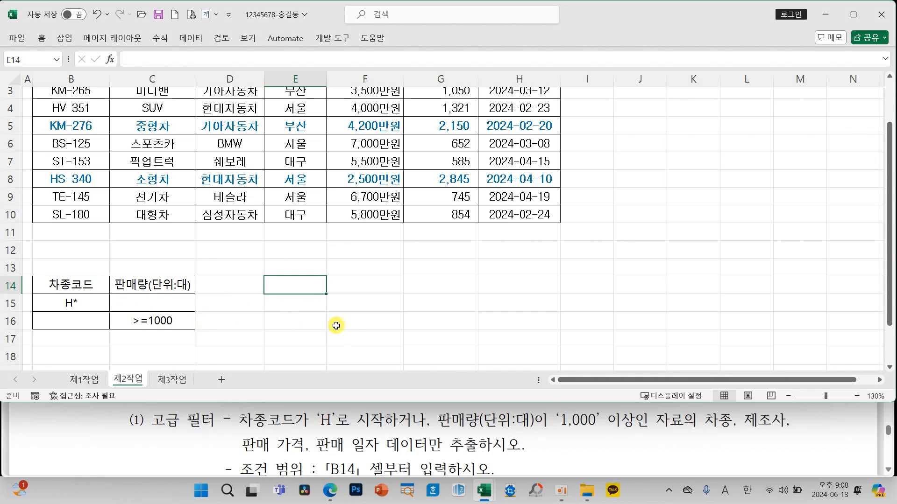
# Step: Start an advanced filter on the list range B2:H10 with the result set to copy to another location
pyautogui.scroll(-2, 390, 432)
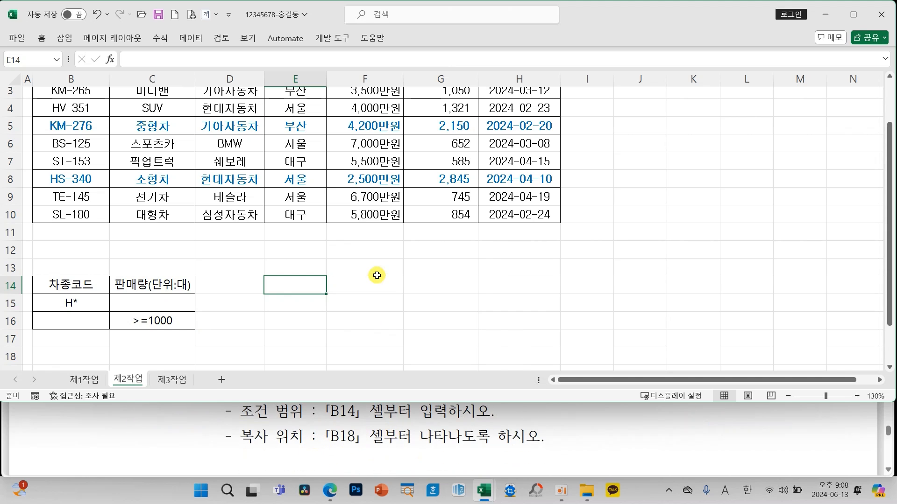
pyautogui.scroll(1, 377, 275)
pyautogui.scroll(1, 377, 275)
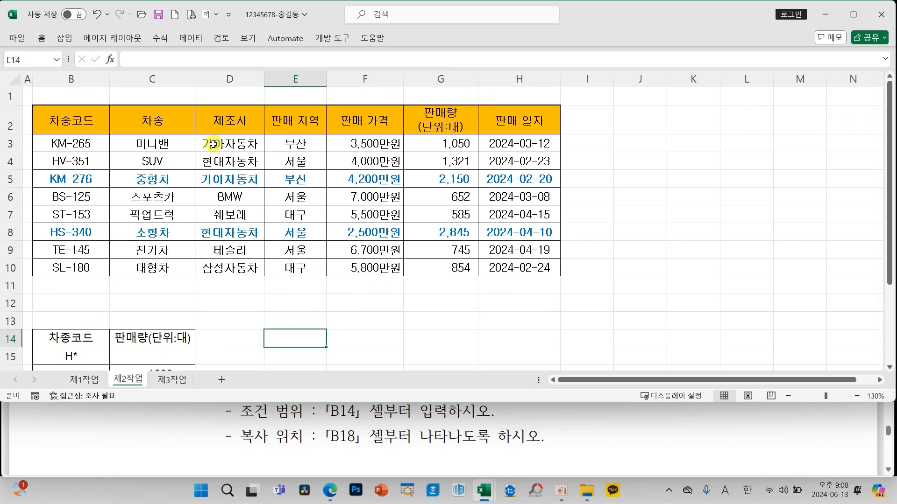
pyautogui.moveTo(61, 122); pyautogui.dragTo(498, 268)
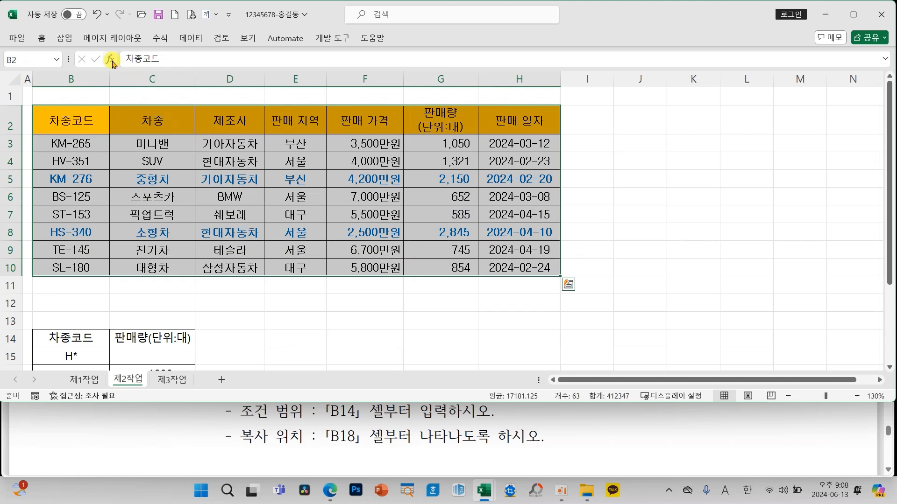
pyautogui.click(187, 40)
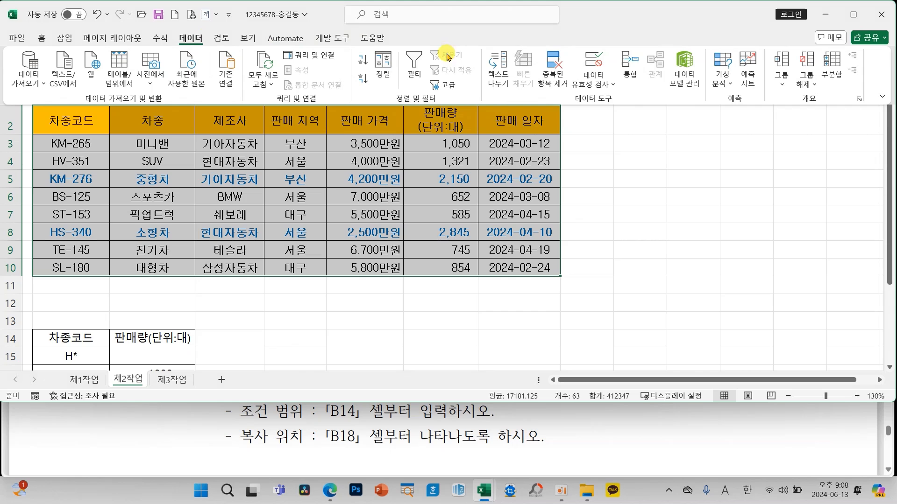
pyautogui.click(437, 85)
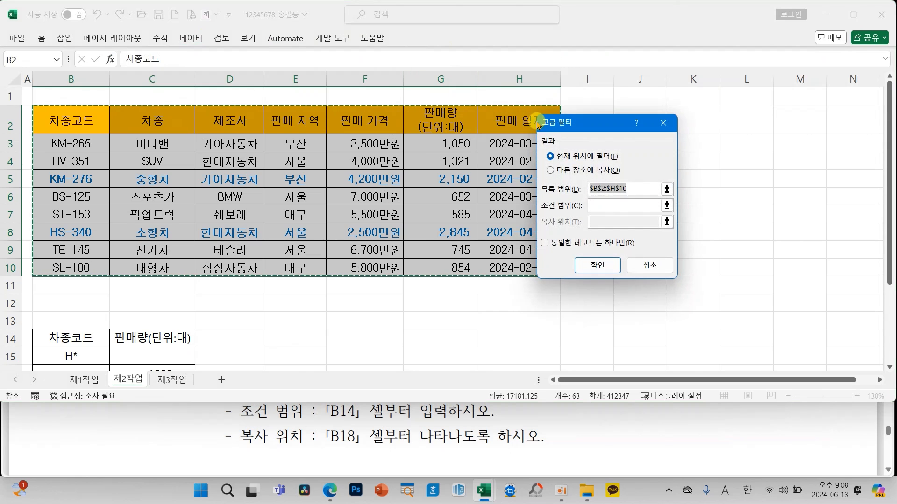
pyautogui.moveTo(570, 123); pyautogui.dragTo(380, 167)
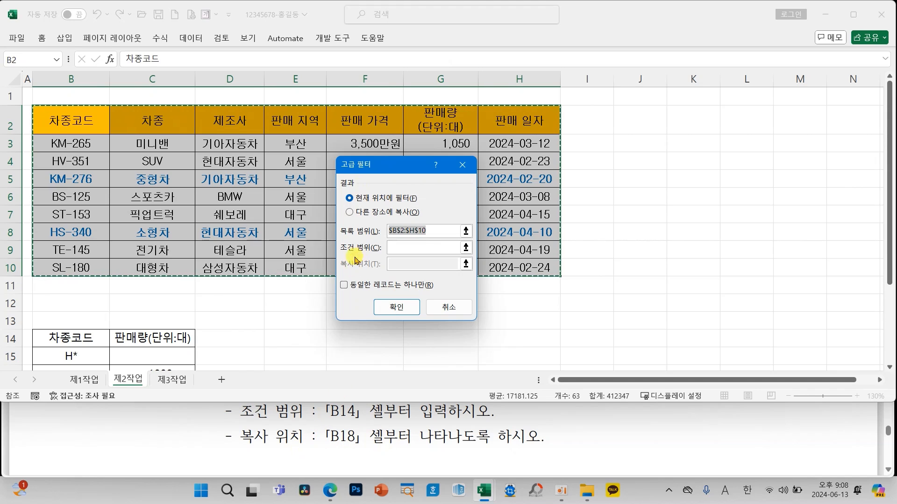
pyautogui.click(362, 216)
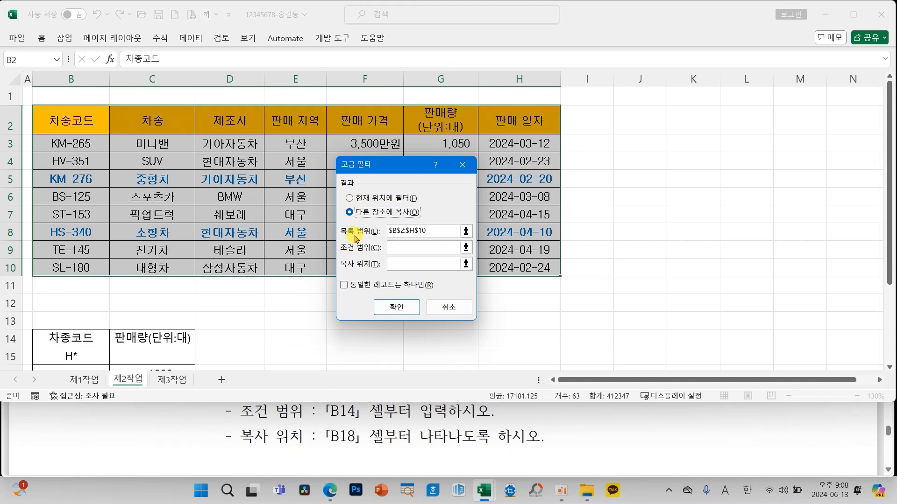
pyautogui.click(395, 231)
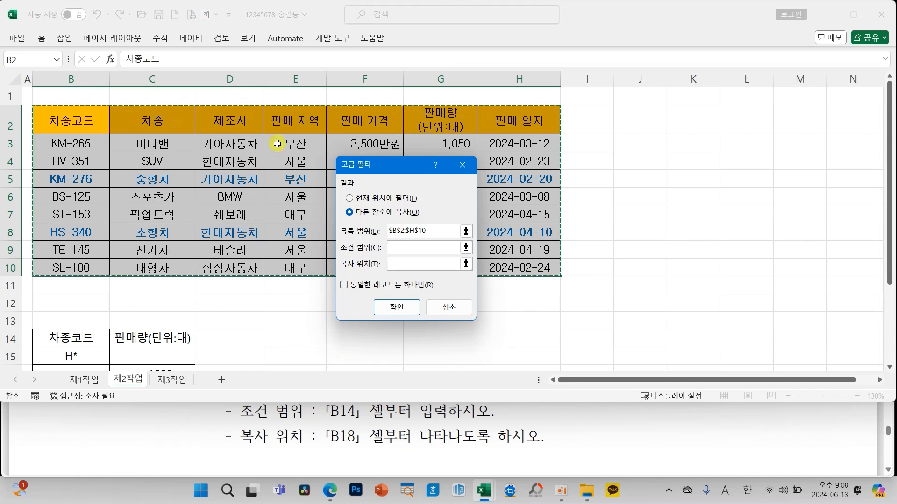
# Step: Set the criteria range to B14:C16 and the copy location to B18, and run the advanced filter
pyautogui.click(411, 248)
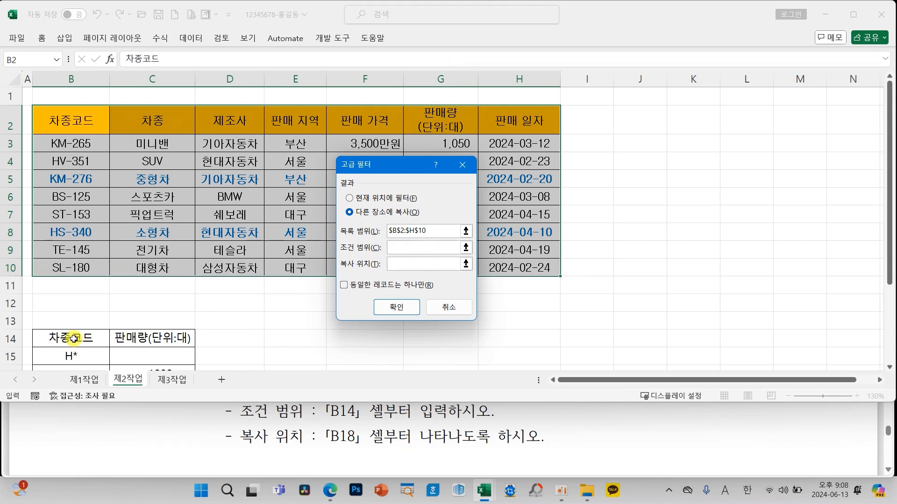
pyautogui.moveTo(73, 338); pyautogui.dragTo(154, 328)
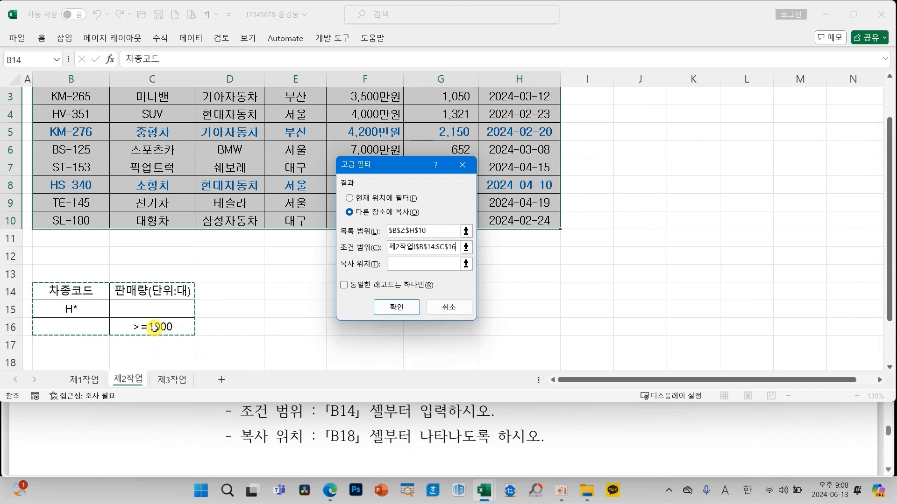
pyautogui.click(410, 266)
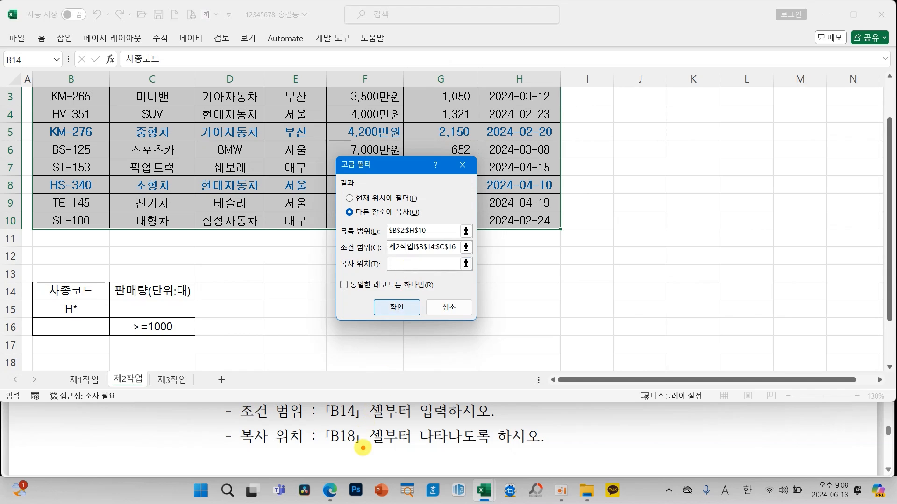
pyautogui.moveTo(363, 448)
pyautogui.mouseDown()
pyautogui.moveTo(310, 443)
pyautogui.moveTo(373, 452)
pyautogui.moveTo(358, 451)
pyautogui.mouseUp()
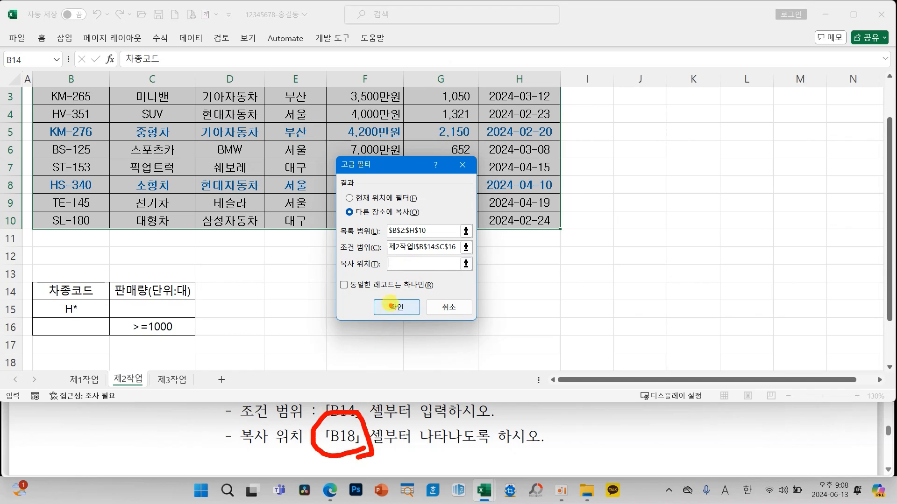
pyautogui.scroll(-1, 134, 302)
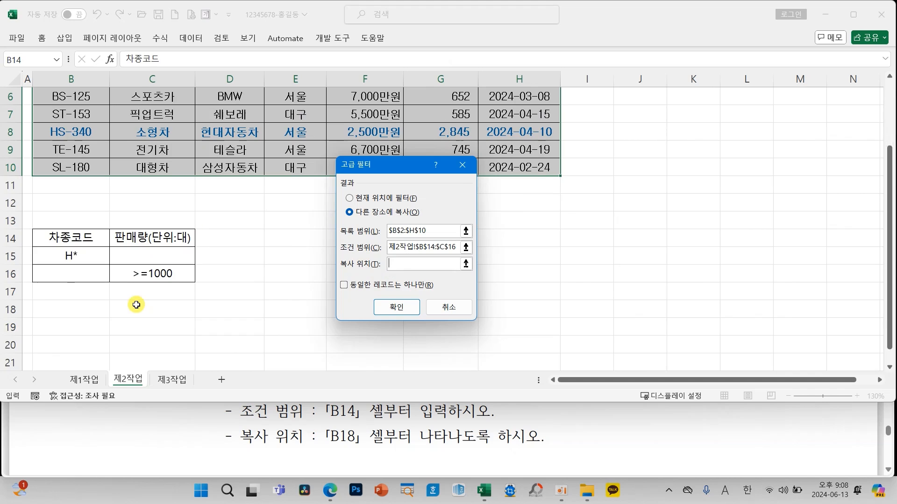
pyautogui.click(88, 312)
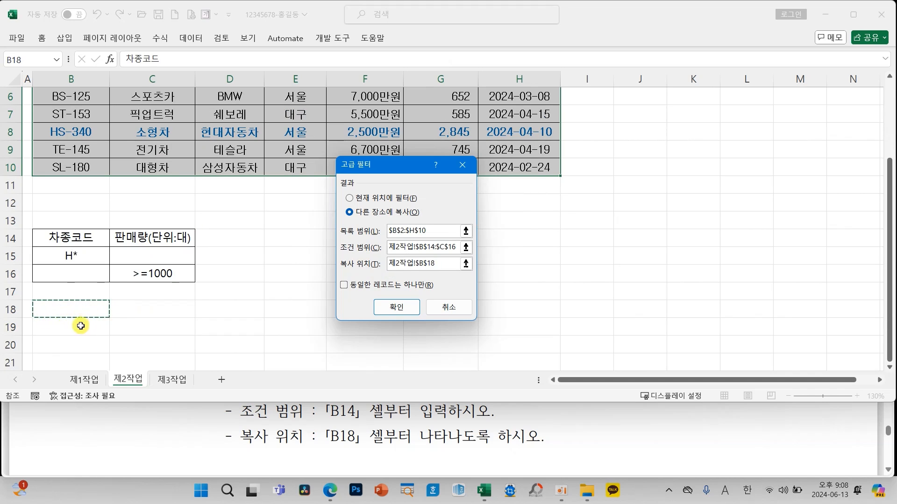
pyautogui.click(396, 307)
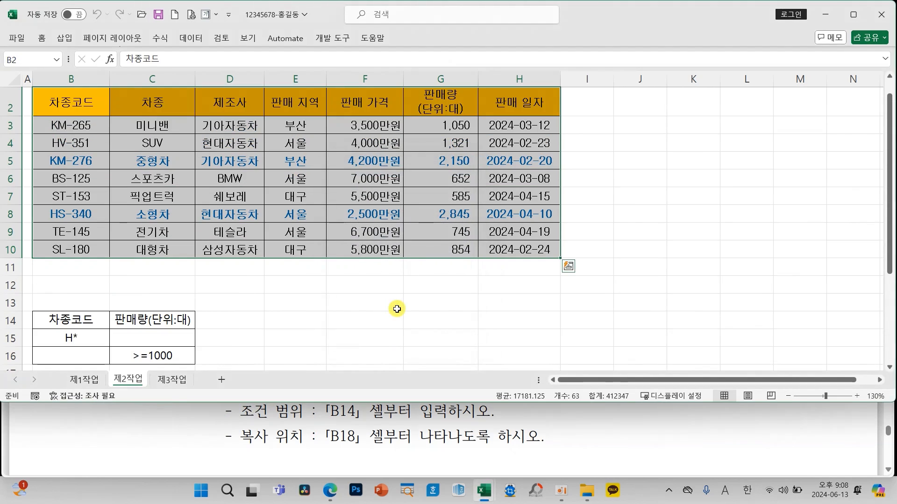
# Step: Check the extracted rows against both criteria and examine which columns the exam PDF requires in the result
pyautogui.scroll(-3, 397, 309)
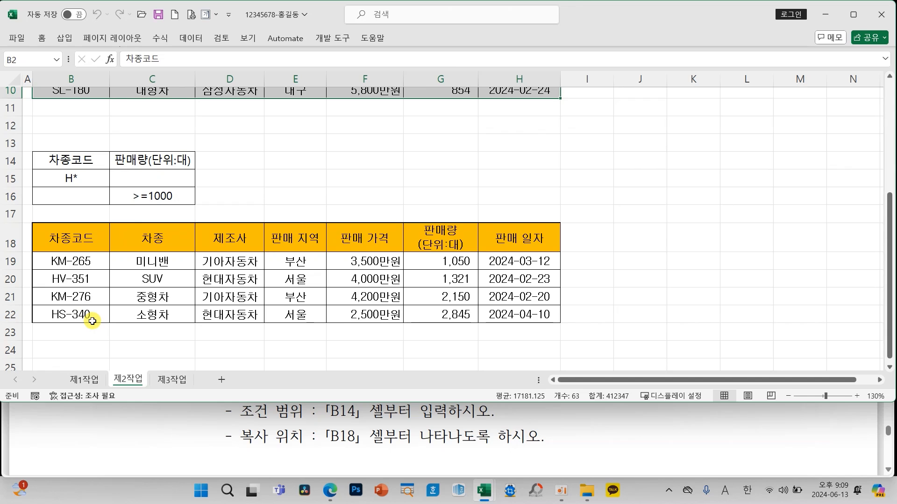
pyautogui.moveTo(84, 257)
pyautogui.mouseDown()
pyautogui.moveTo(106, 268)
pyautogui.moveTo(89, 299)
pyautogui.moveTo(120, 287)
pyautogui.mouseUp()
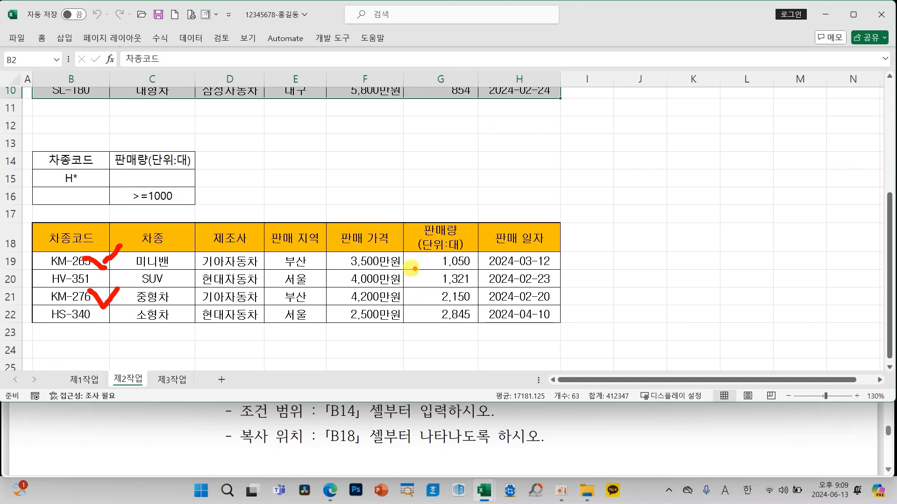
pyautogui.press('Escape')
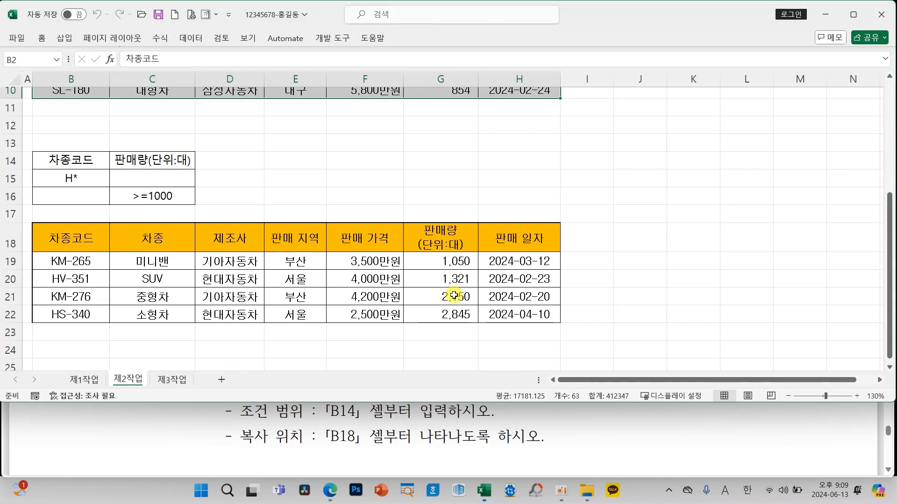
pyautogui.scroll(2, 641, 447)
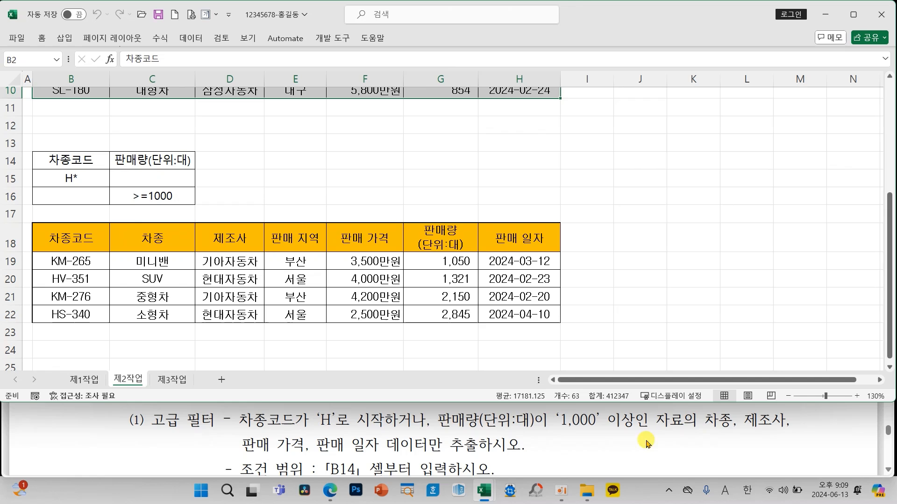
pyautogui.hotkey('ctrl', '2')
pyautogui.moveTo(695, 434); pyautogui.dragTo(793, 436)
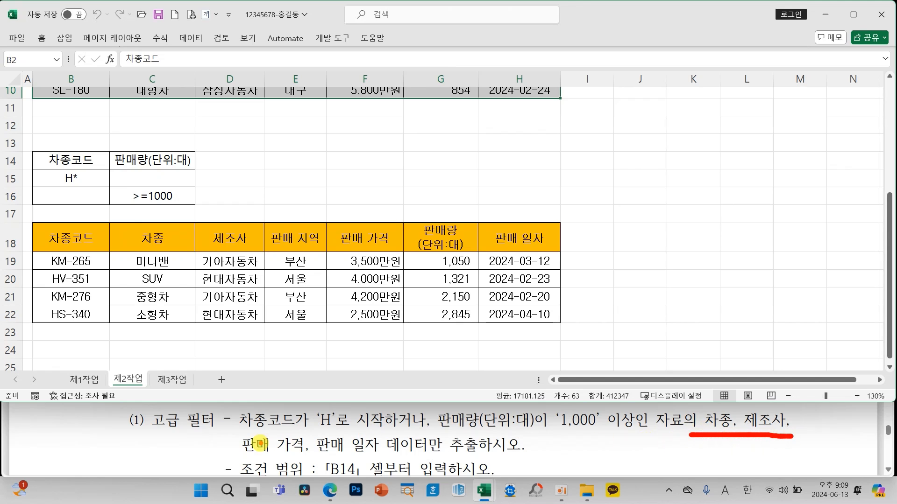
pyautogui.moveTo(242, 457); pyautogui.dragTo(360, 456)
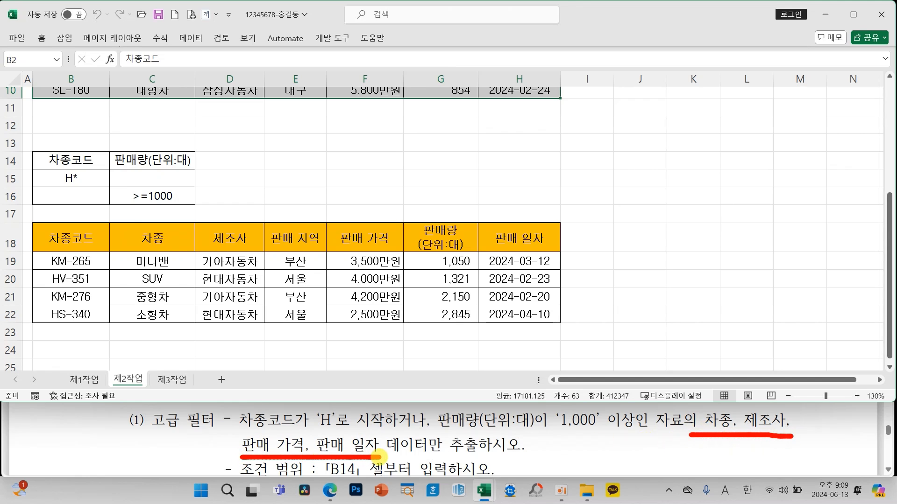
pyautogui.press('Escape')
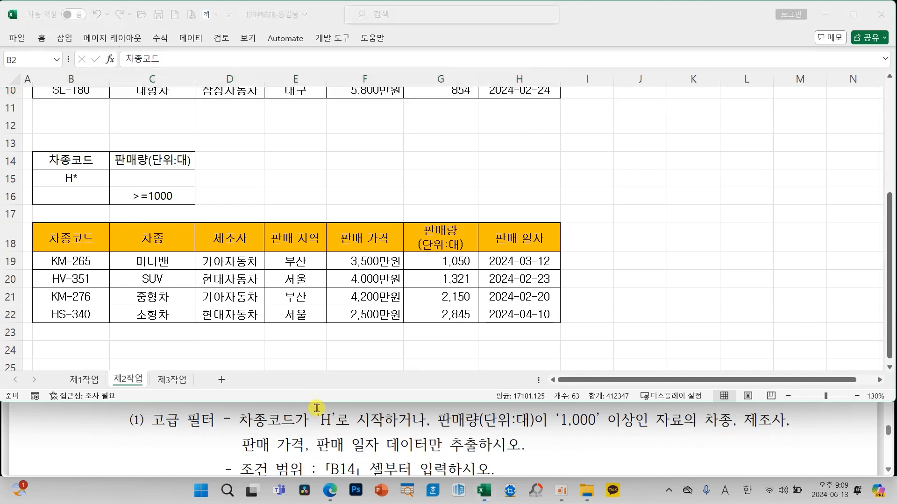
# Step: Delete the 차종코드, 판매 지역 and 판매량(단위:대) cells from the extracted table in rows 18 to 22, shifting the remaining cells left
pyautogui.moveTo(68, 240); pyautogui.dragTo(71, 317)
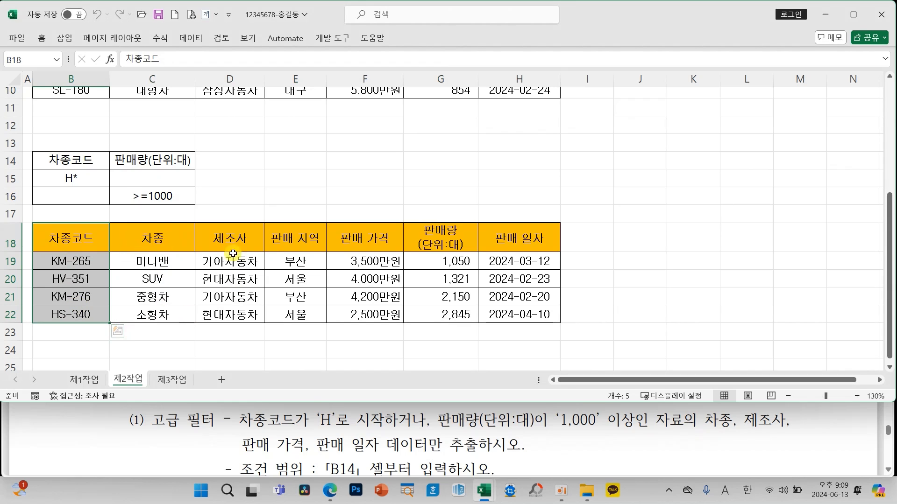
pyautogui.keyDown('ctrl'); pyautogui.moveTo(295, 239); pyautogui.dragTo(296, 311); pyautogui.keyUp('ctrl')
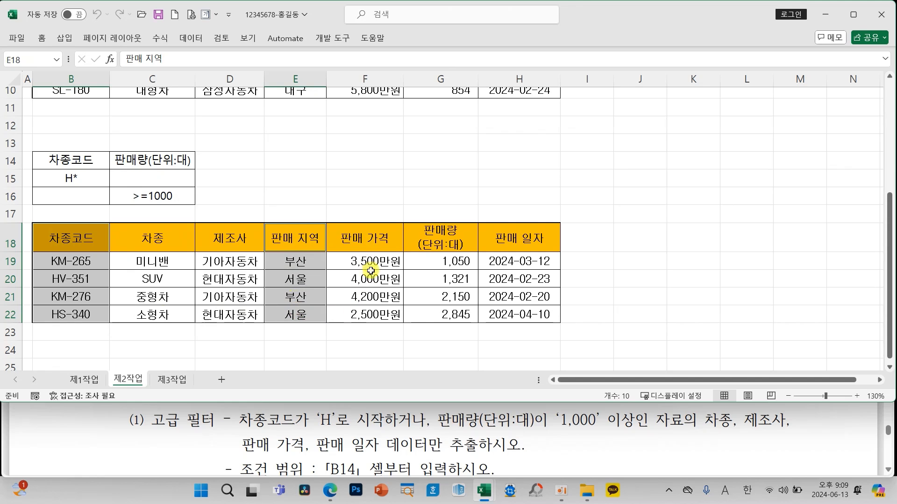
pyautogui.keyDown('ctrl'); pyautogui.moveTo(431, 236); pyautogui.dragTo(431, 311); pyautogui.keyUp('ctrl')
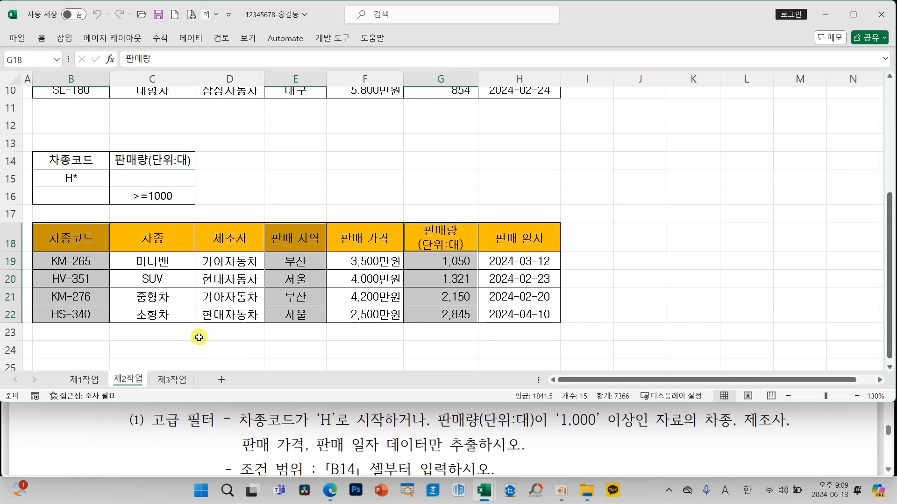
pyautogui.rightClick(291, 268)
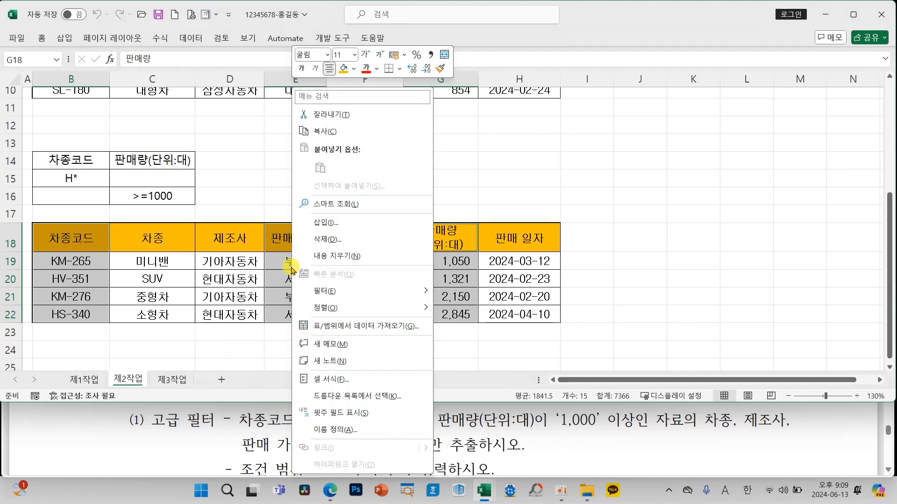
pyautogui.click(320, 240)
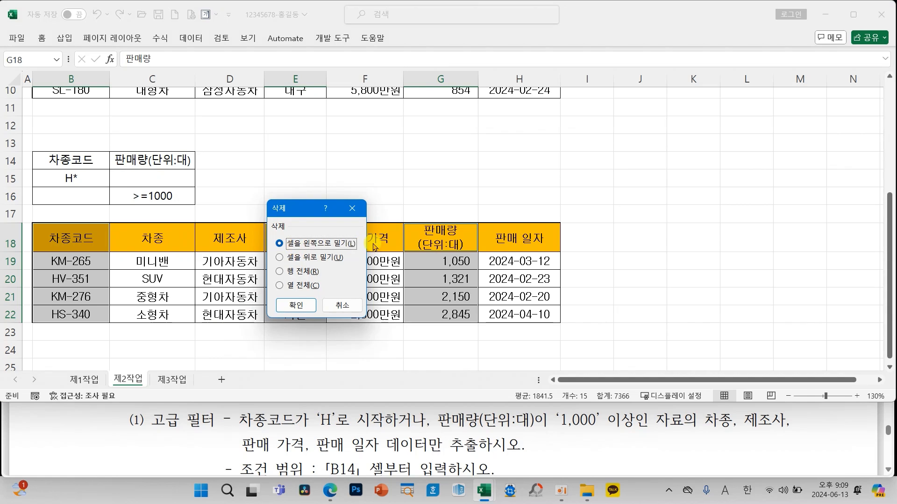
pyautogui.click(296, 305)
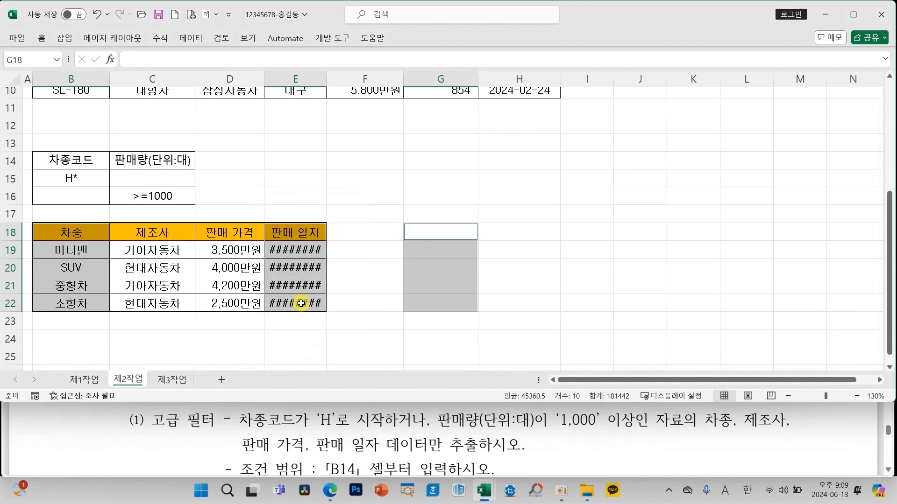
pyautogui.click(352, 286)
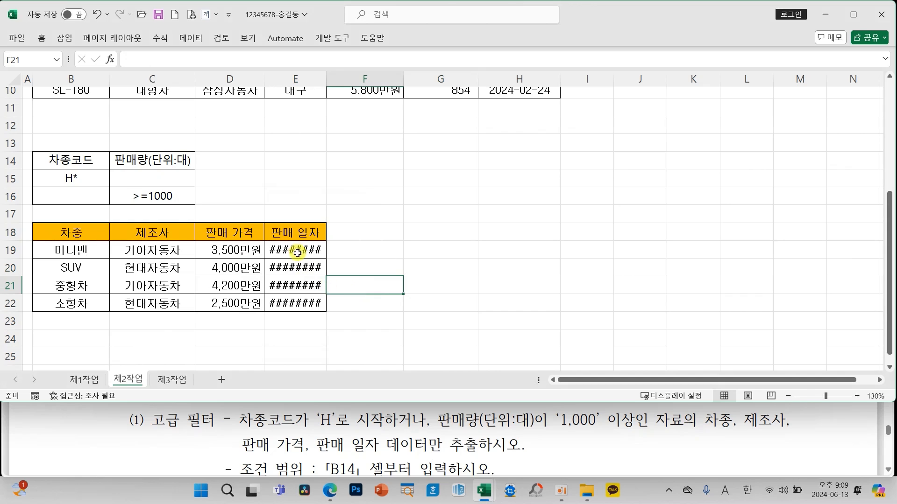
# Step: Auto-fit the width of column E so the 판매 일자 dates in the extracted table show in full
pyautogui.doubleClick(329, 82)
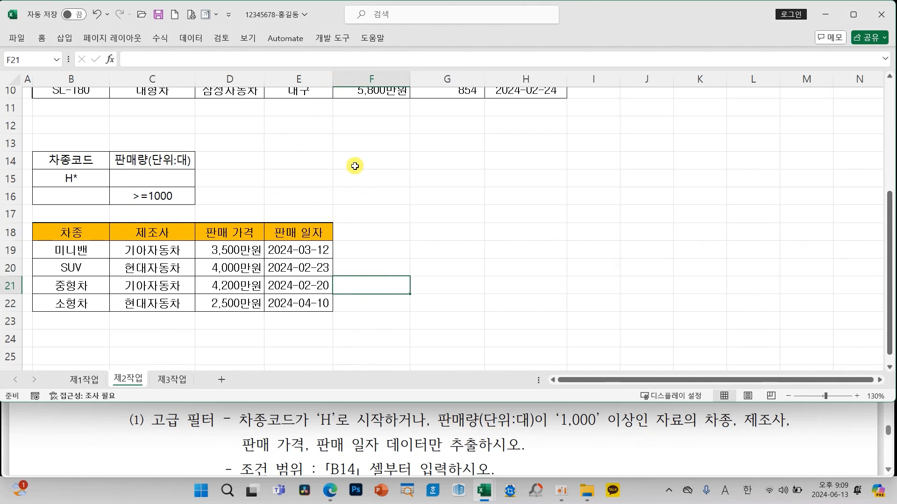
pyautogui.click(401, 246)
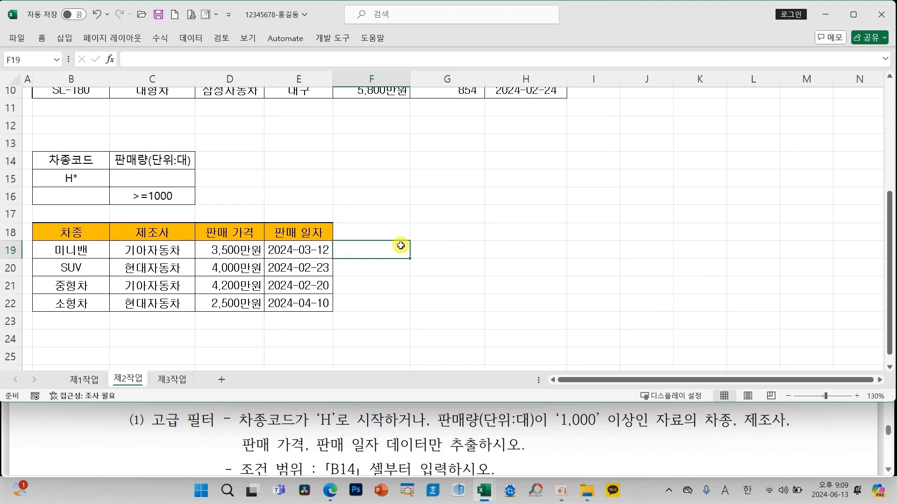
# Step: Read the 표 서식 instructions in the exam PDF for the required fill setting, table style and row options
pyautogui.scroll(2, 401, 246)
pyautogui.scroll(-2, 401, 246)
pyautogui.scroll(-3, 547, 428)
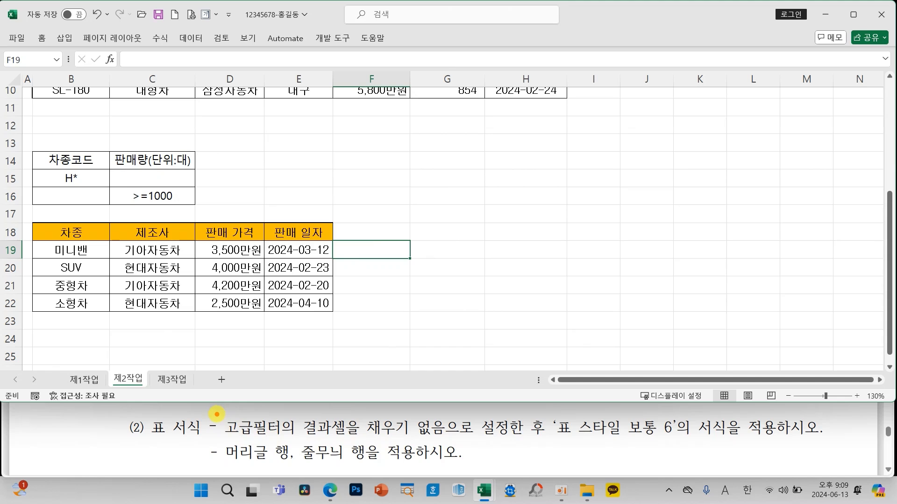
pyautogui.moveTo(217, 415)
pyautogui.mouseDown()
pyautogui.moveTo(340, 441)
pyautogui.moveTo(524, 446)
pyautogui.mouseUp()
pyautogui.moveTo(447, 365); pyautogui.dragTo(440, 406)
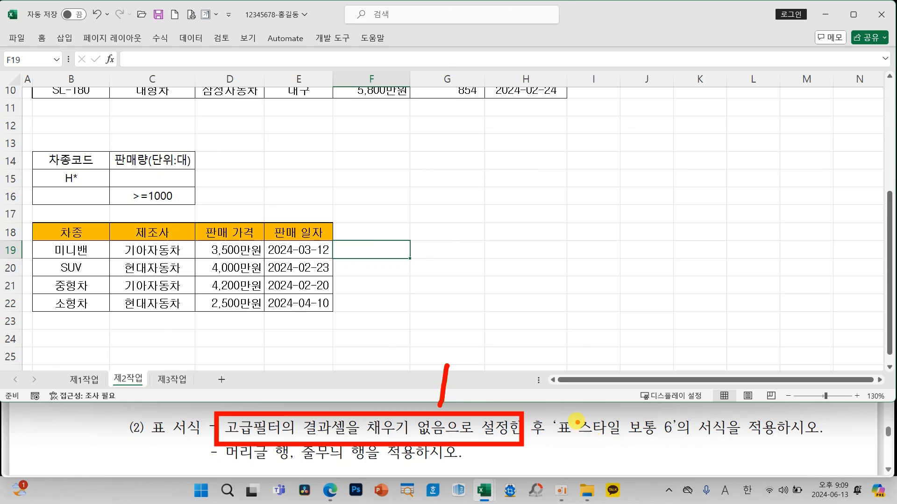
pyautogui.moveTo(548, 413)
pyautogui.mouseDown()
pyautogui.moveTo(650, 442)
pyautogui.moveTo(691, 443)
pyautogui.mouseUp()
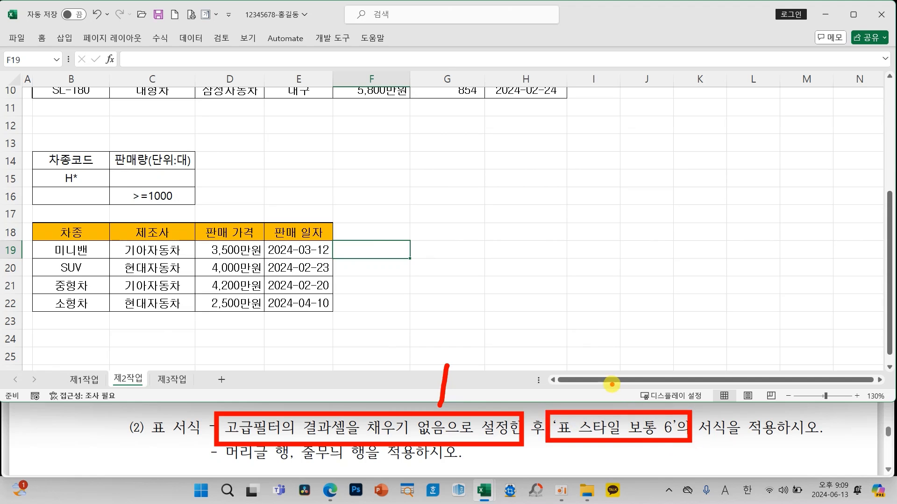
pyautogui.moveTo(609, 386)
pyautogui.mouseDown()
pyautogui.moveTo(625, 397)
pyautogui.moveTo(670, 400)
pyautogui.mouseUp()
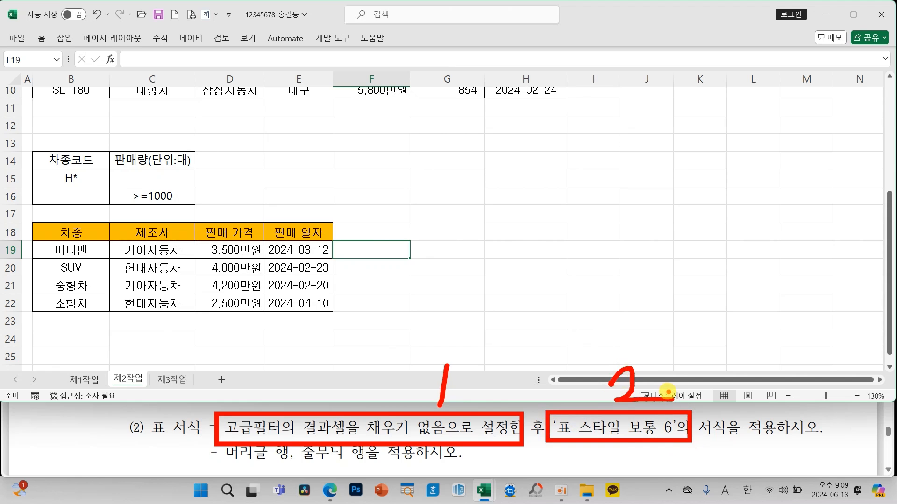
# Step: Set the fill of the extracted table B18:E22 to 채우기 없음
pyautogui.moveTo(79, 232)
pyautogui.mouseDown()
pyautogui.moveTo(260, 284)
pyautogui.moveTo(292, 305)
pyautogui.mouseUp()
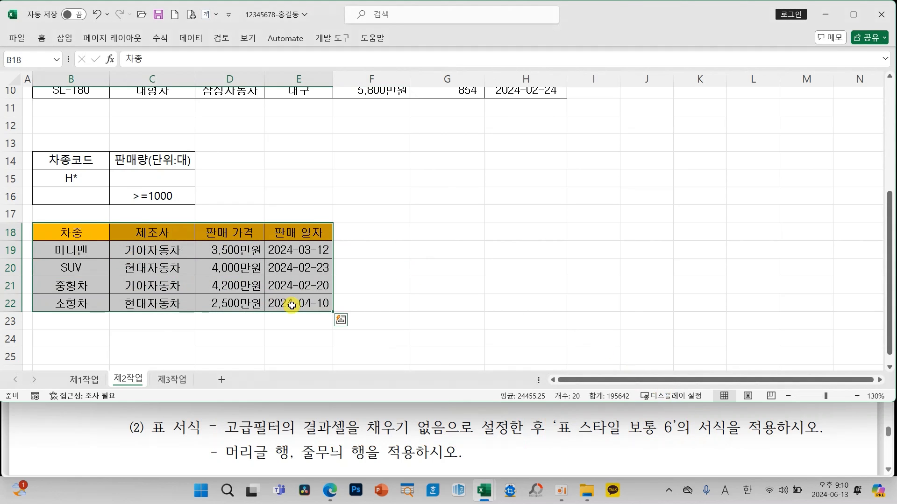
pyautogui.click(42, 38)
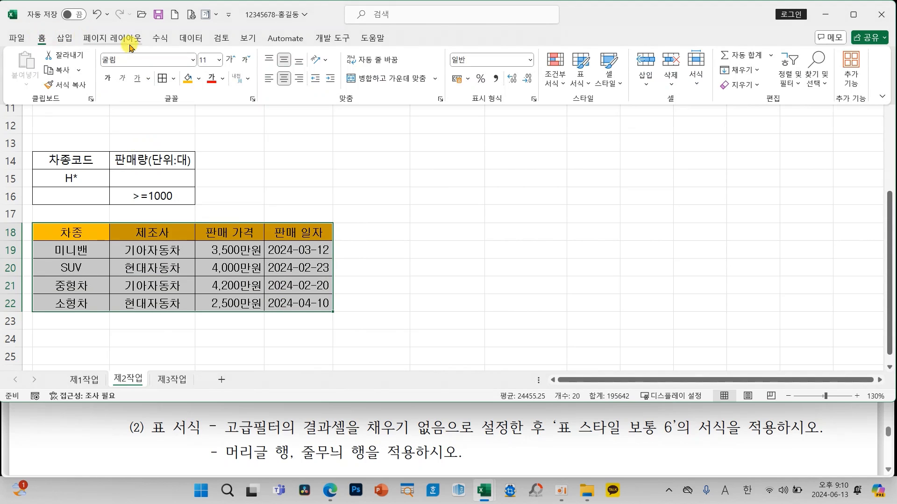
pyautogui.click(199, 79)
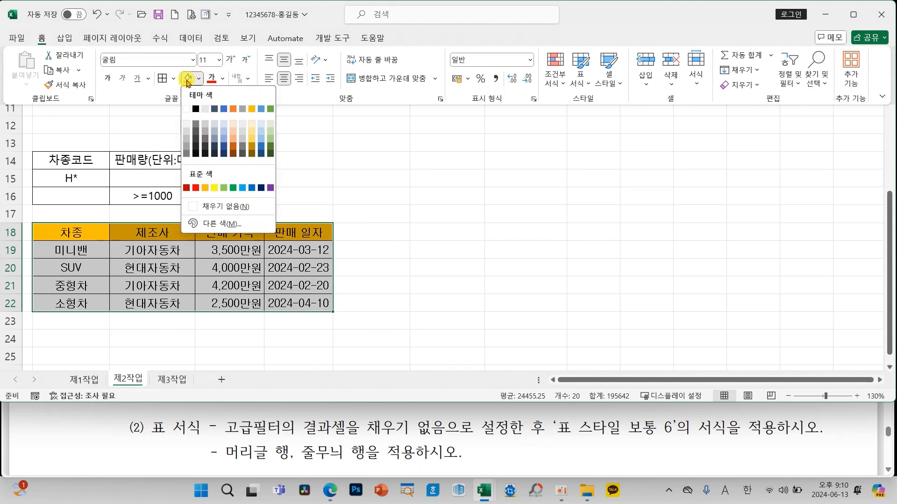
pyautogui.click(220, 206)
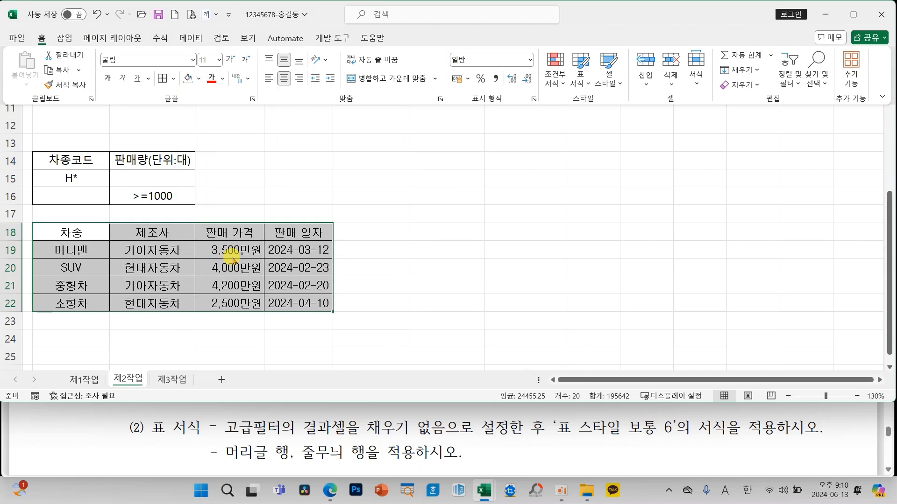
# Step: Format B18:E22 as a table with the style 표 스타일 보통 6, including headers, and check its header row and banded rows options
pyautogui.click(581, 79)
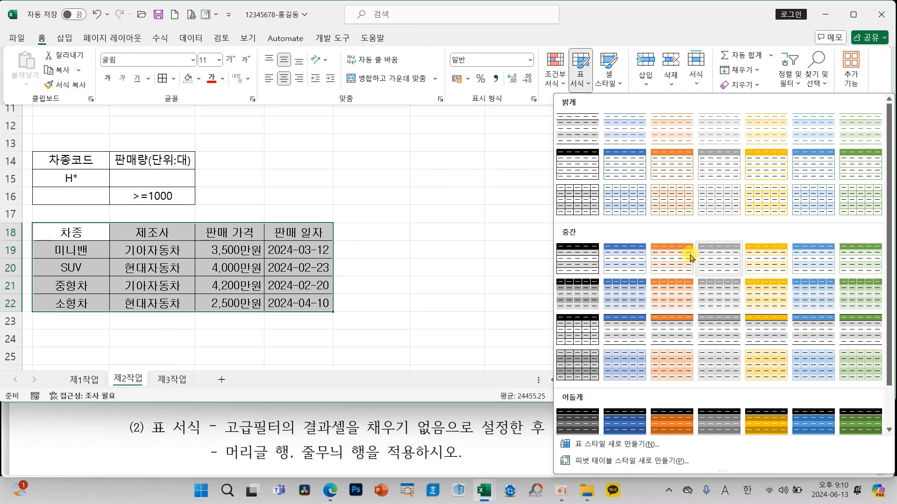
pyautogui.click(809, 256)
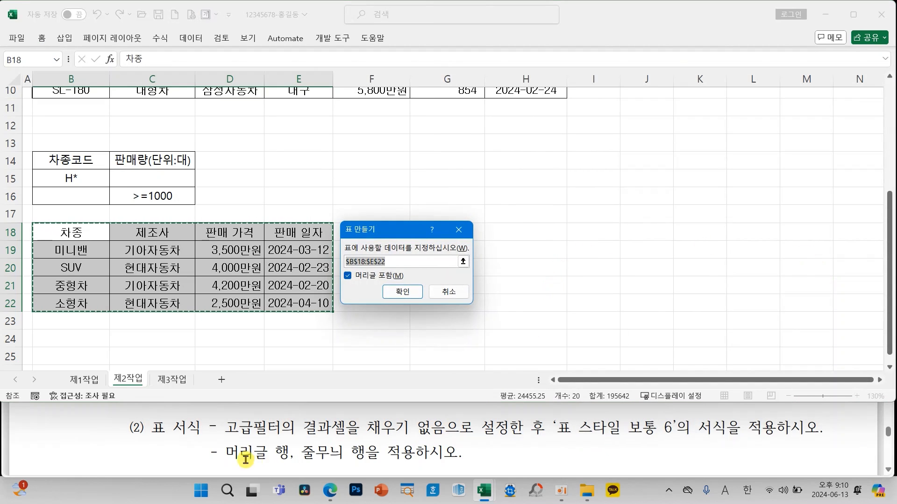
pyautogui.click(396, 293)
pyautogui.click(433, 37)
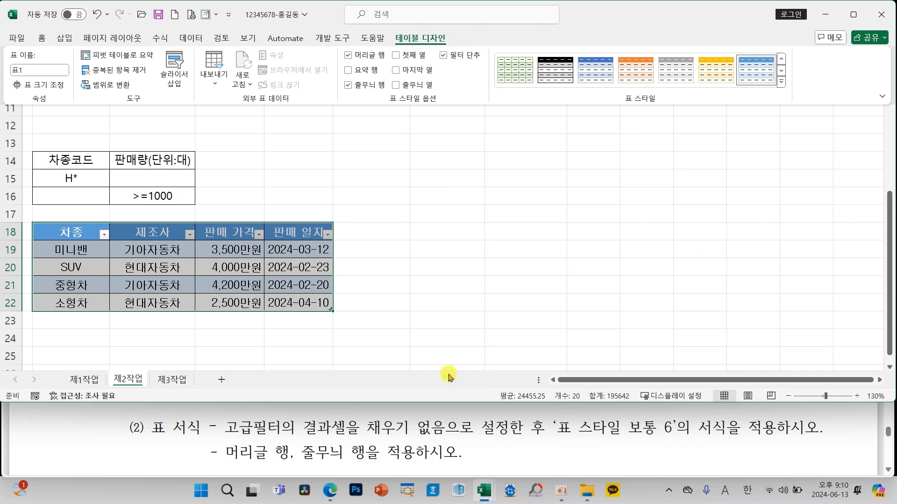
pyautogui.click(434, 254)
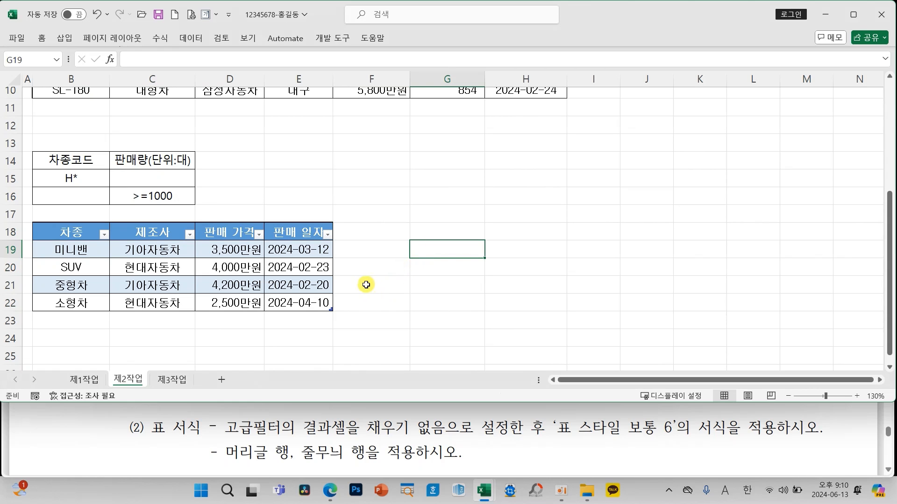
# Step: Save the workbook with the finished 제2작업 sheet
pyautogui.scroll(3, 366, 283)
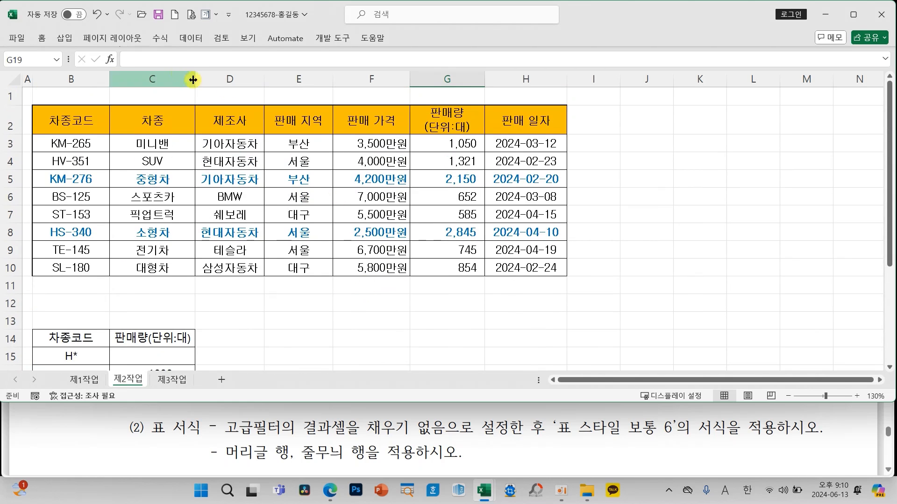
pyautogui.click(158, 14)
pyautogui.scroll(-2, 302, 252)
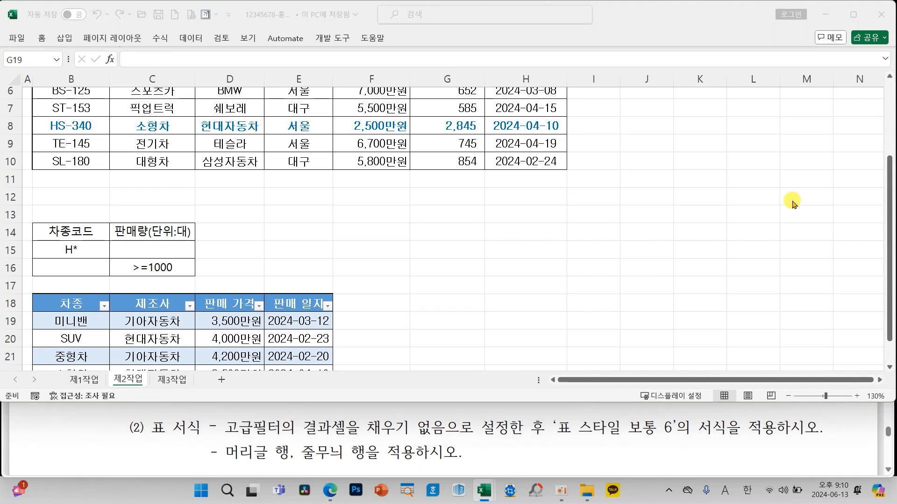
# Step: Read the 제3작업 피벗테이블 section in the exam PDF to see which sheets the pivot table uses
pyautogui.scroll(-3, 389, 431)
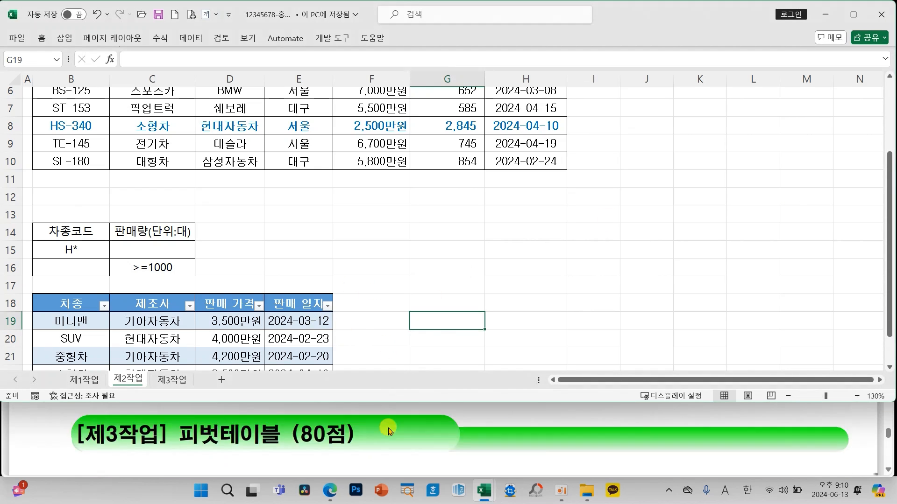
pyautogui.scroll(-1, 390, 427)
pyautogui.scroll(1, 390, 428)
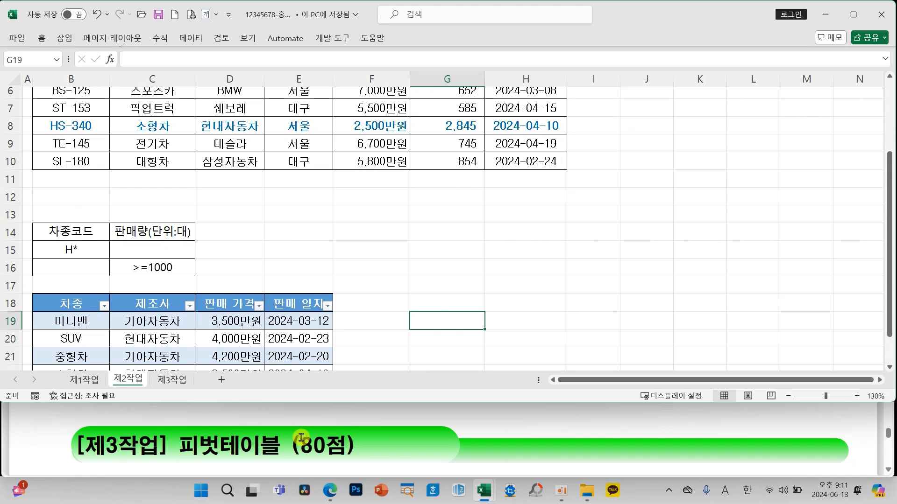
pyautogui.scroll(-2, 289, 441)
pyautogui.scroll(1, 301, 437)
pyautogui.scroll(1, 303, 441)
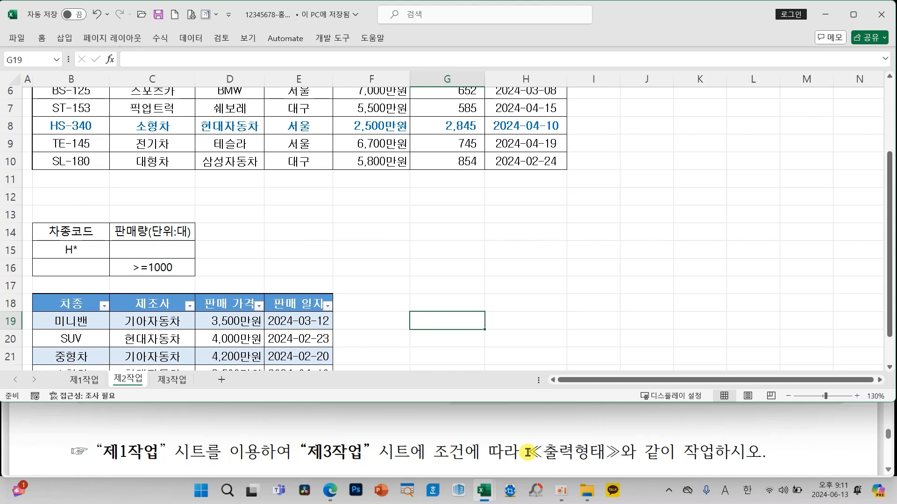
# Step: Select the data range B4:H12 on the 제1작업 sheet, from 차종코드 through 판매 일자
pyautogui.click(241, 270)
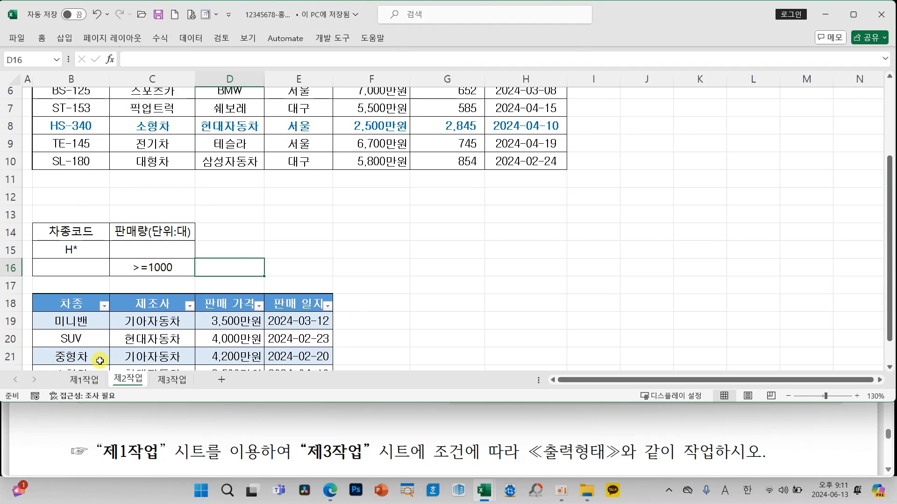
pyautogui.click(97, 380)
pyautogui.click(206, 223)
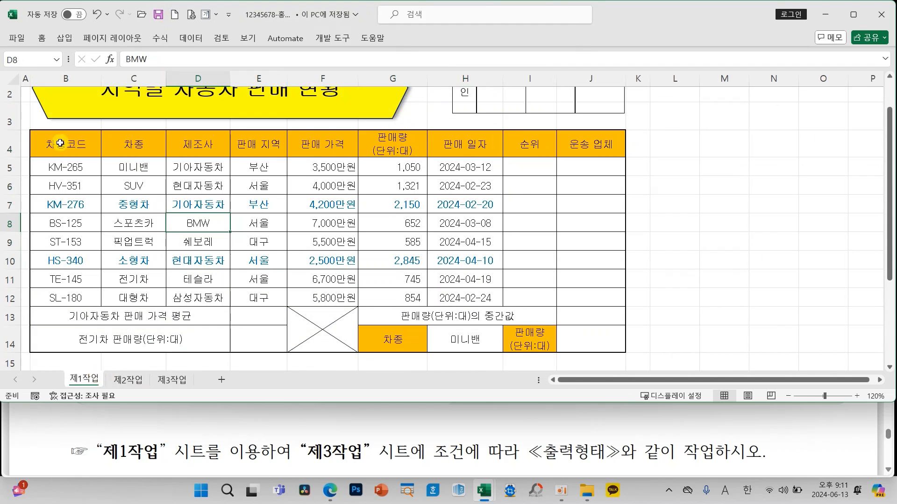
pyautogui.moveTo(66, 145); pyautogui.dragTo(455, 294)
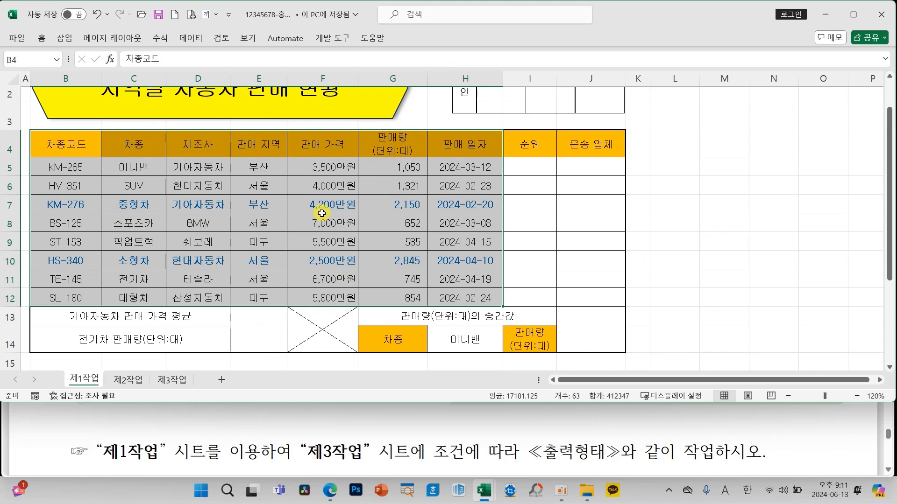
# Step: Examine the pivot table conditions in the exam PDF and work out which fields belong in rows, columns and values
pyautogui.scroll(-3, 405, 438)
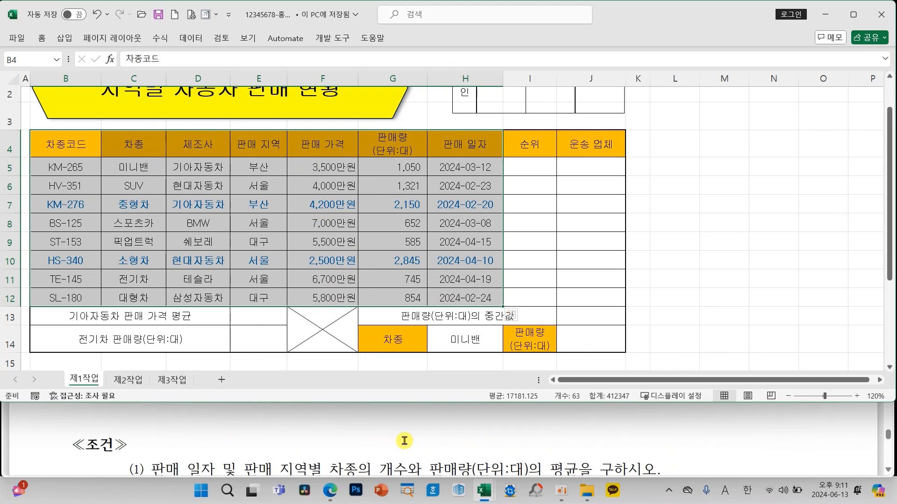
pyautogui.scroll(1, 420, 439)
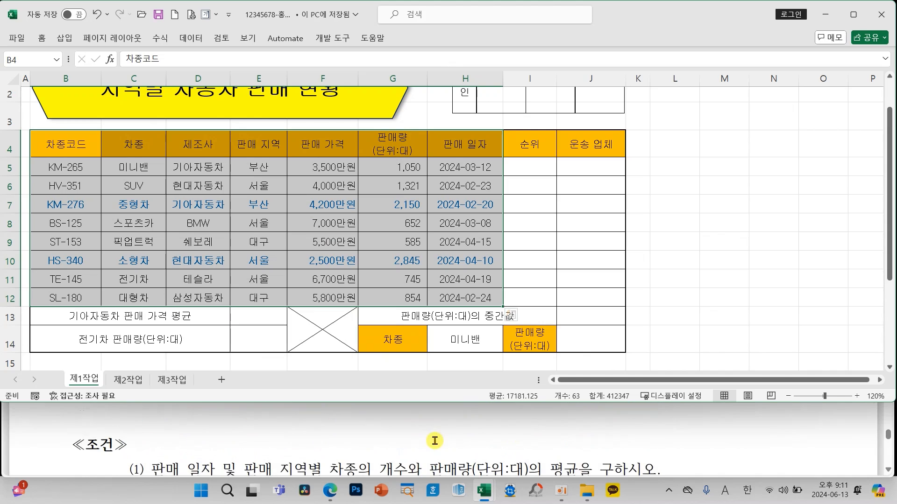
pyautogui.scroll(-1, 434, 440)
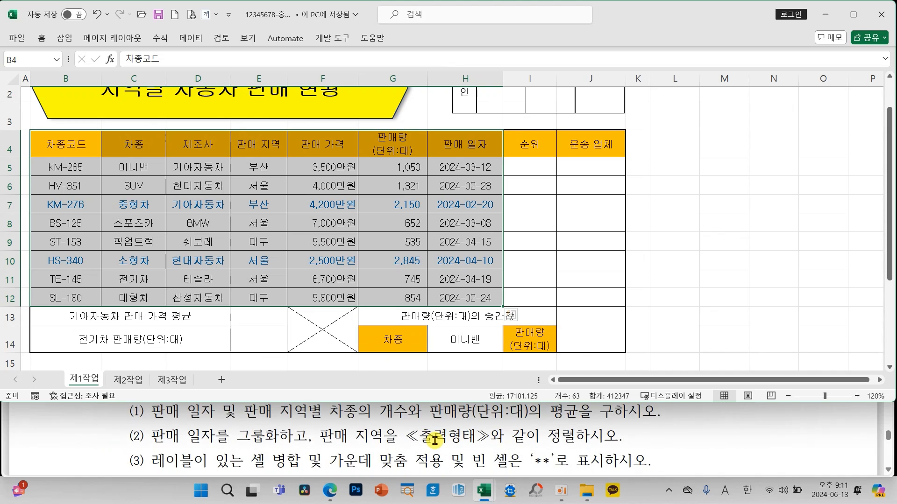
pyautogui.moveTo(140, 394); pyautogui.dragTo(222, 425)
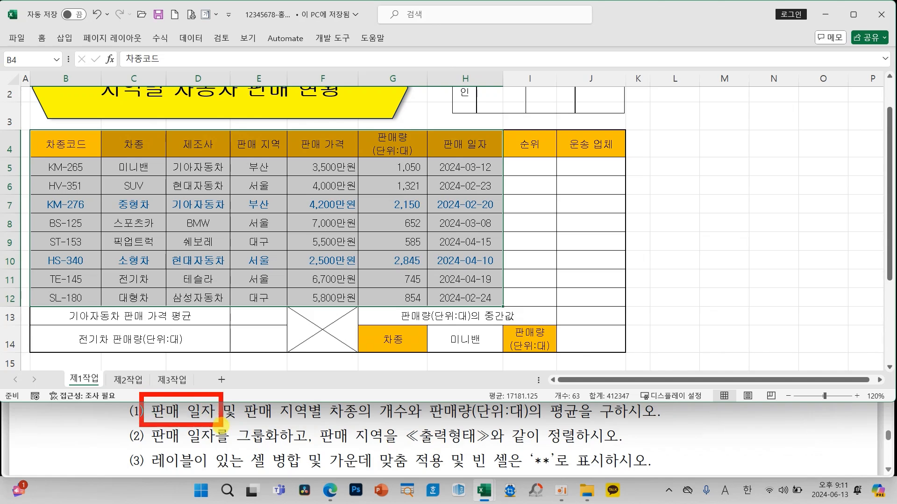
pyautogui.moveTo(235, 391)
pyautogui.mouseDown()
pyautogui.moveTo(271, 418)
pyautogui.moveTo(308, 429)
pyautogui.mouseUp()
pyautogui.moveTo(329, 390)
pyautogui.mouseDown()
pyautogui.moveTo(349, 411)
pyautogui.moveTo(556, 434)
pyautogui.moveTo(588, 428)
pyautogui.mouseUp()
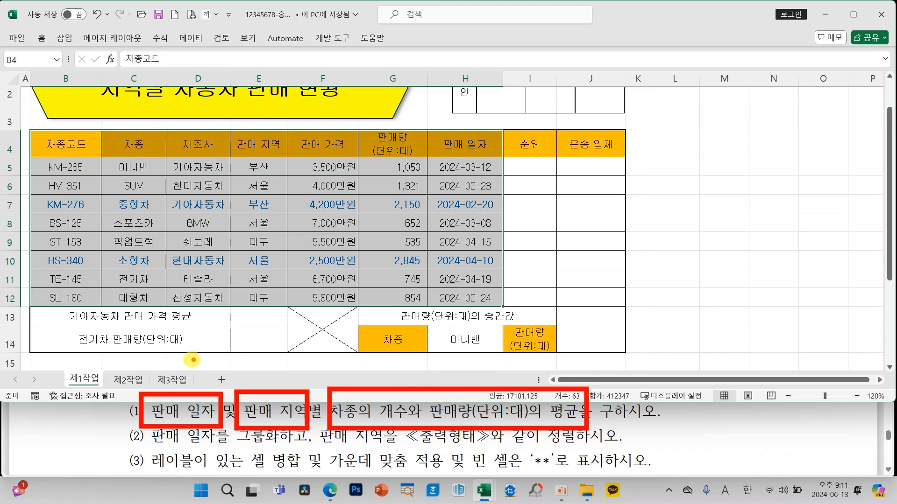
pyautogui.moveTo(178, 342)
pyautogui.mouseDown()
pyautogui.moveTo(179, 357)
pyautogui.moveTo(212, 356)
pyautogui.moveTo(216, 375)
pyautogui.moveTo(214, 368)
pyautogui.moveTo(244, 357)
pyautogui.moveTo(243, 368)
pyautogui.moveTo(223, 369)
pyautogui.mouseUp()
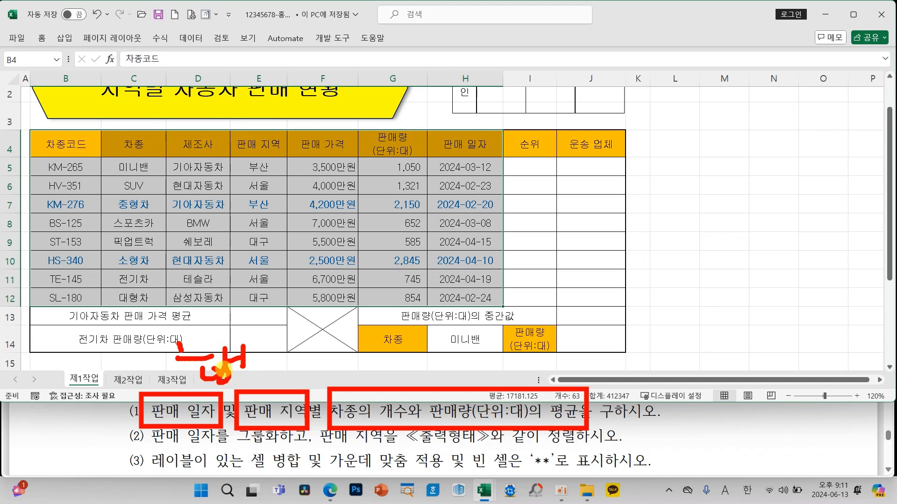
pyautogui.moveTo(267, 337); pyautogui.dragTo(293, 340)
pyautogui.moveTo(269, 351)
pyautogui.mouseDown()
pyautogui.moveTo(303, 349)
pyautogui.moveTo(284, 373)
pyautogui.moveTo(293, 379)
pyautogui.mouseUp()
pyautogui.moveTo(369, 337); pyautogui.dragTo(367, 366)
pyautogui.moveTo(398, 305)
pyautogui.mouseDown()
pyautogui.moveTo(398, 359)
pyautogui.moveTo(424, 350)
pyautogui.mouseUp()
pyautogui.moveTo(368, 356)
pyautogui.mouseDown()
pyautogui.moveTo(377, 392)
pyautogui.moveTo(389, 371)
pyautogui.mouseUp()
pyautogui.moveTo(370, 384); pyautogui.dragTo(438, 387)
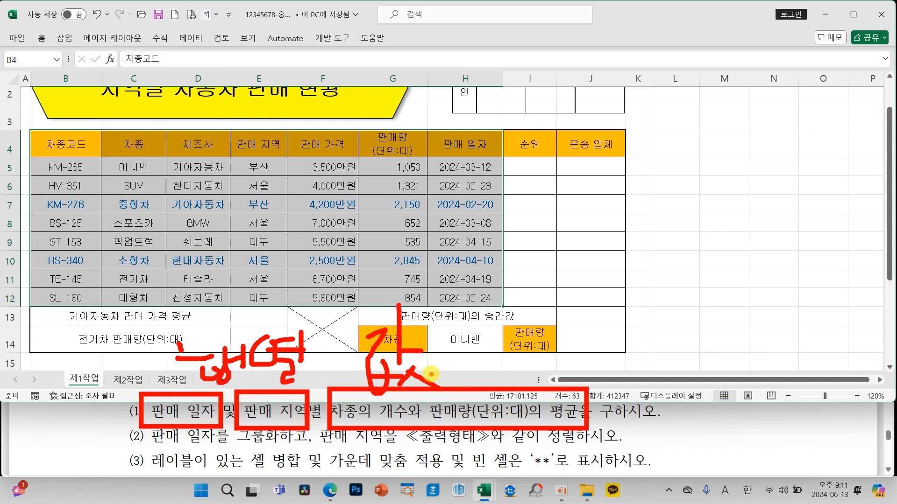
pyautogui.press('Escape')
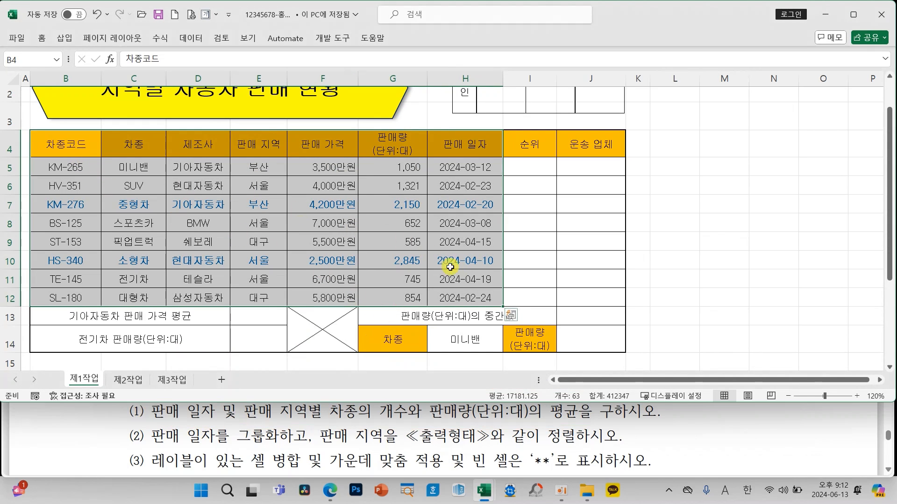
# Step: Insert a pivot table from 제1작업!$B$4:$H$12 into the existing 제3작업 worksheet at cell B2
pyautogui.click(64, 38)
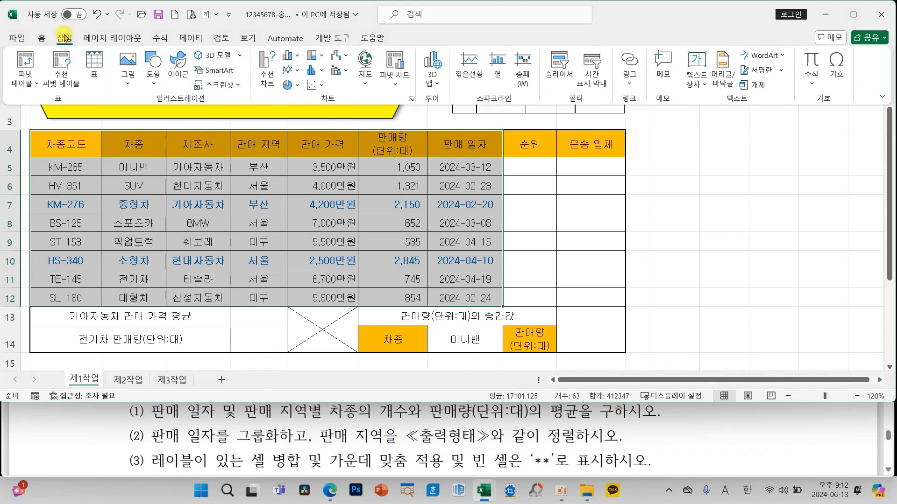
pyautogui.click(28, 68)
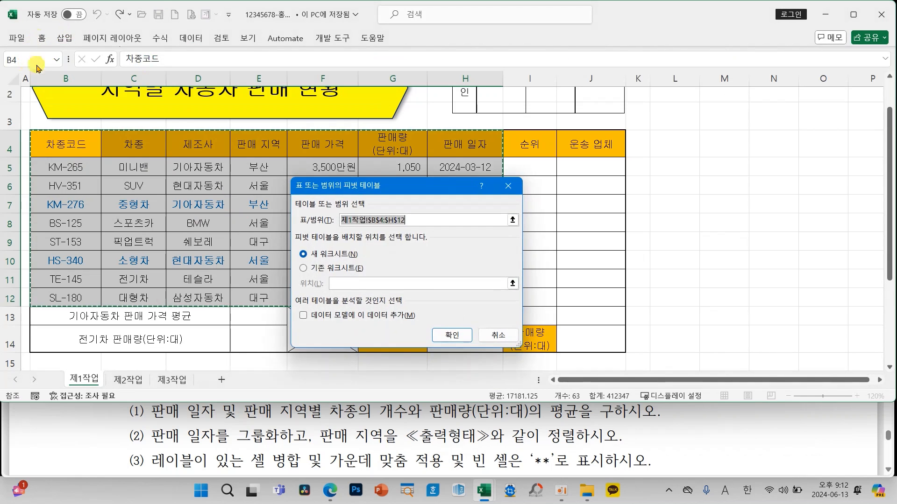
pyautogui.moveTo(349, 187); pyautogui.dragTo(404, 154)
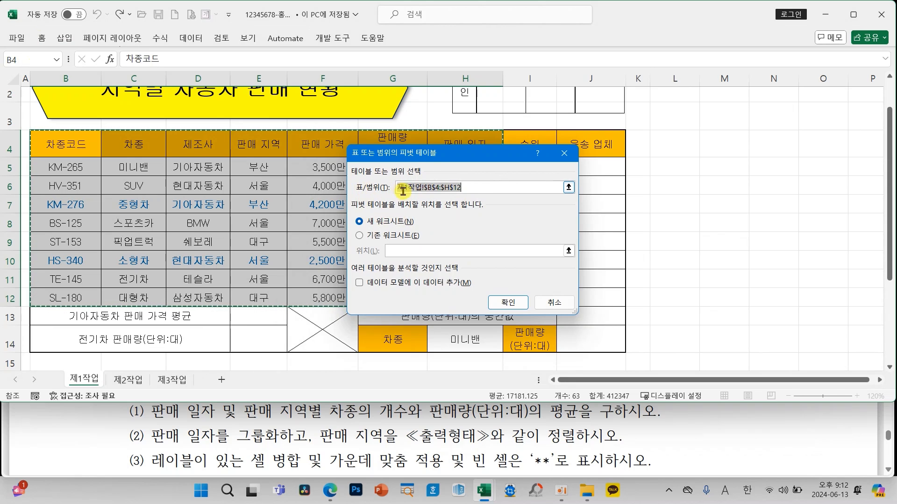
pyautogui.click(390, 236)
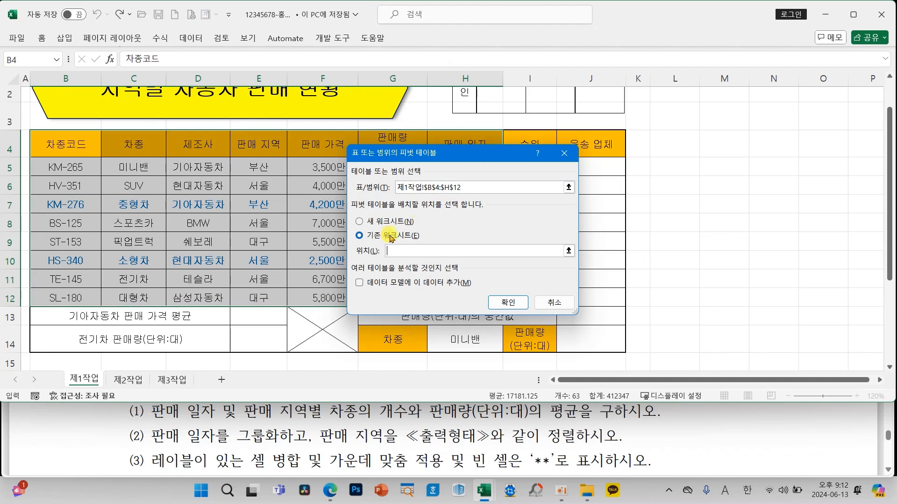
pyautogui.click(179, 382)
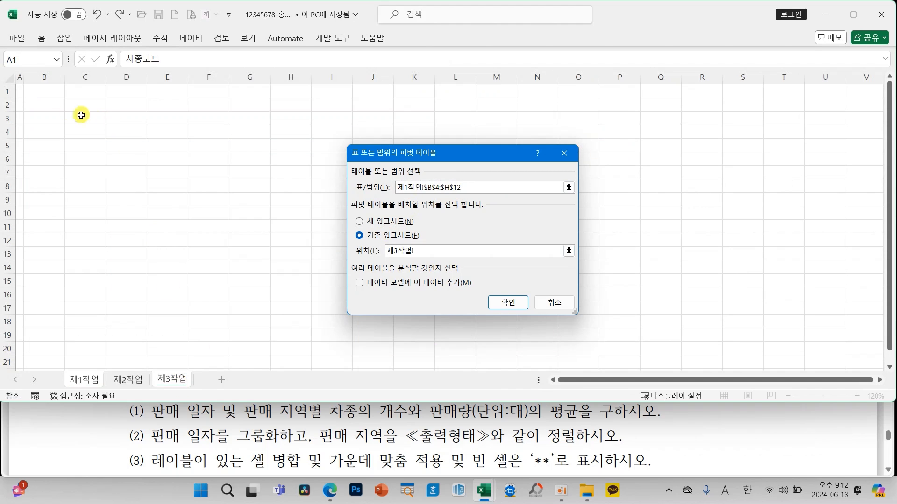
pyautogui.click(55, 110)
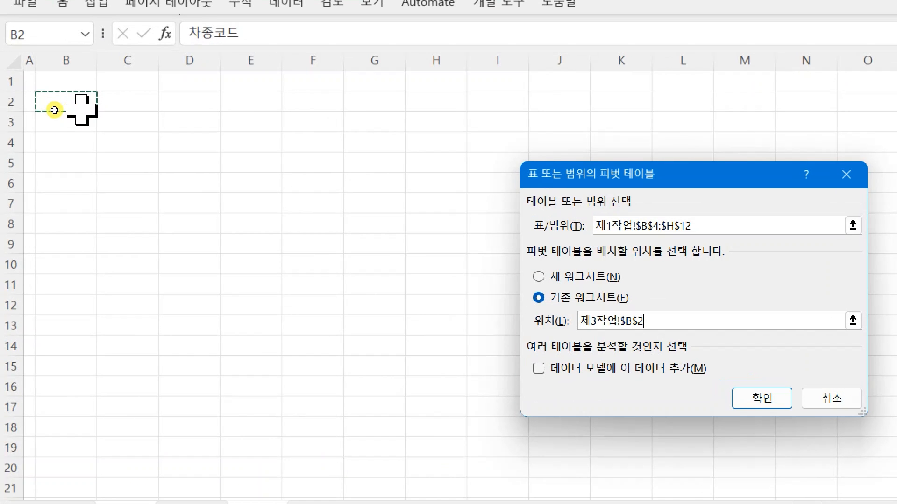
pyautogui.moveTo(563, 174); pyautogui.dragTo(249, 111)
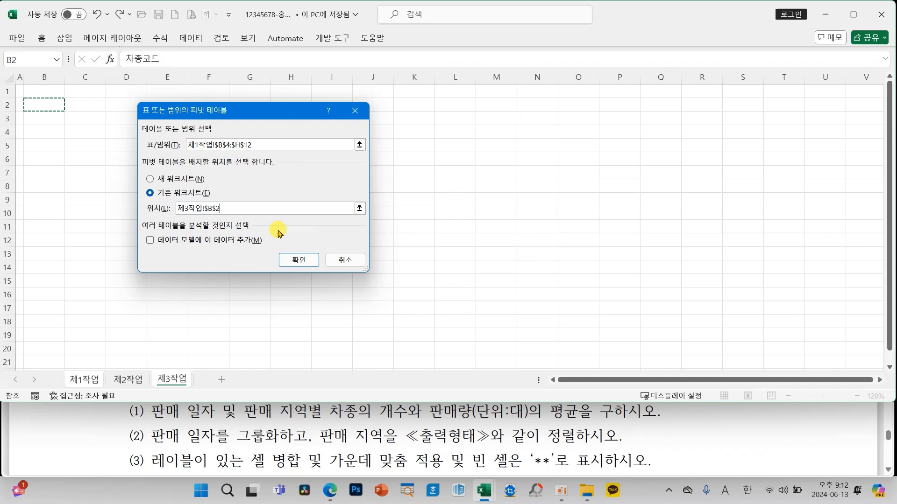
pyautogui.click(448, 334)
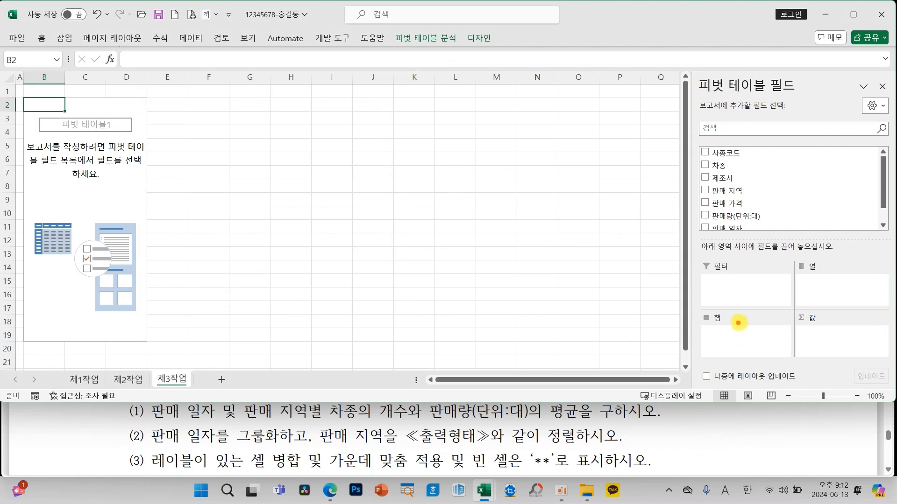
pyautogui.moveTo(741, 322)
pyautogui.mouseDown()
pyautogui.moveTo(731, 288)
pyautogui.moveTo(737, 323)
pyautogui.mouseUp()
pyautogui.moveTo(824, 280)
pyautogui.mouseDown()
pyautogui.moveTo(836, 275)
pyautogui.moveTo(826, 283)
pyautogui.mouseUp()
pyautogui.moveTo(834, 299)
pyautogui.mouseDown()
pyautogui.moveTo(803, 318)
pyautogui.moveTo(824, 333)
pyautogui.mouseUp()
pyautogui.moveTo(149, 425); pyautogui.dragTo(185, 434)
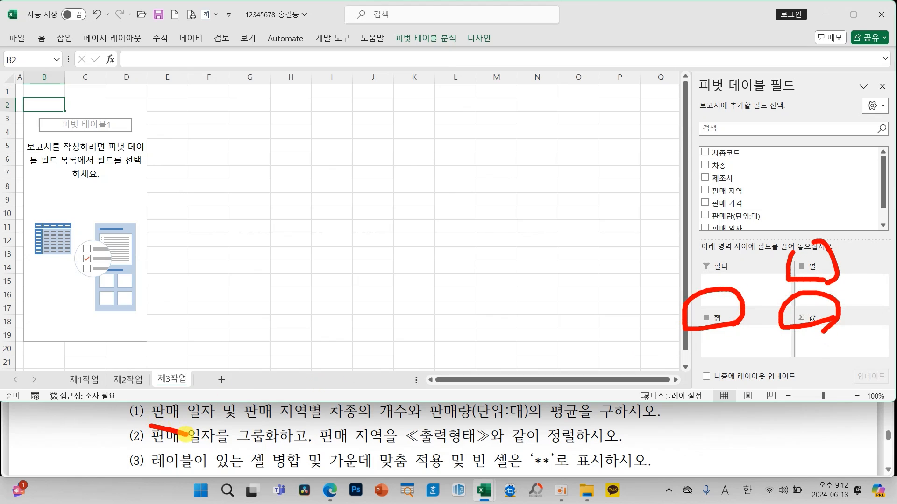
pyautogui.moveTo(247, 427); pyautogui.dragTo(566, 419)
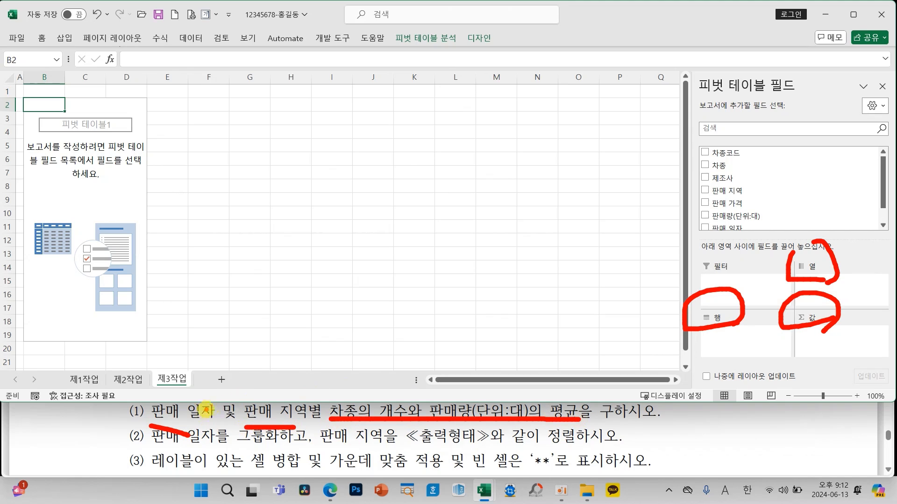
pyautogui.press('Escape')
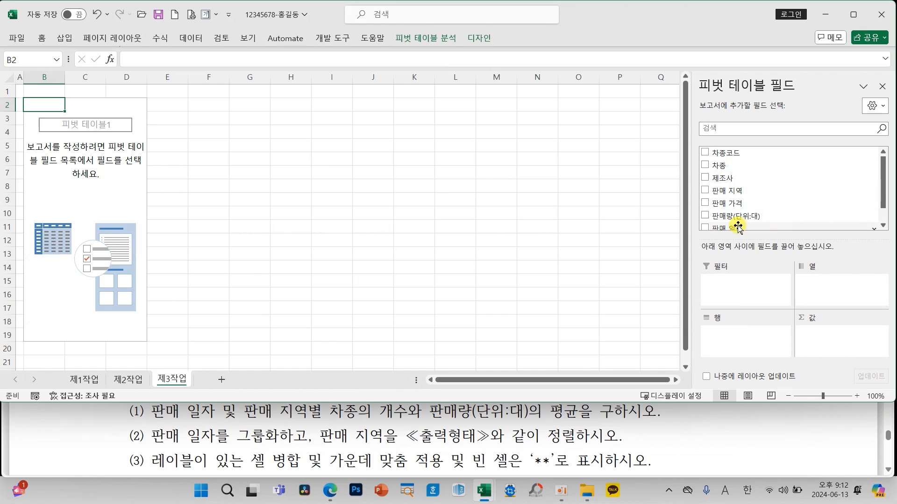
# Step: Place the 판매 일자 field in the pivot table's rows and rename the row label heading in B2 as 판매 일자
pyautogui.scroll(-1, 763, 220)
pyautogui.moveTo(762, 214); pyautogui.dragTo(759, 348)
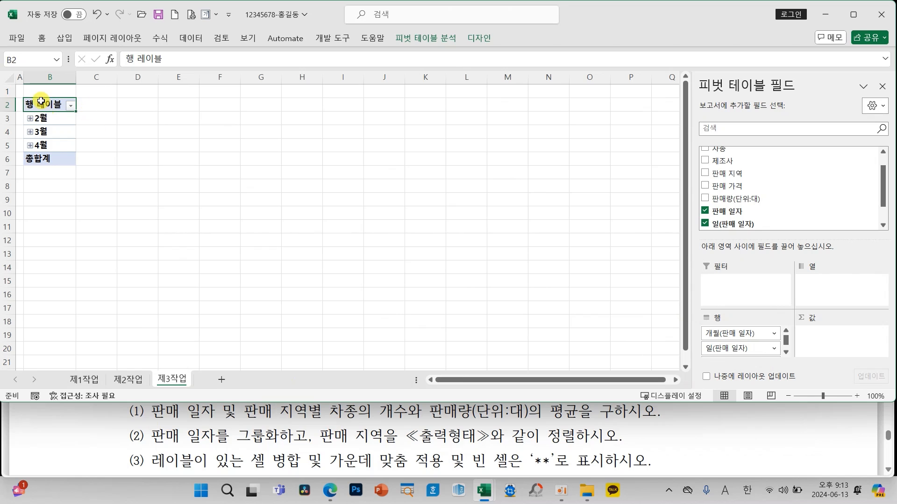
pyautogui.click(857, 396)
pyautogui.click(857, 396)
pyautogui.click(857, 396)
pyautogui.click(857, 397)
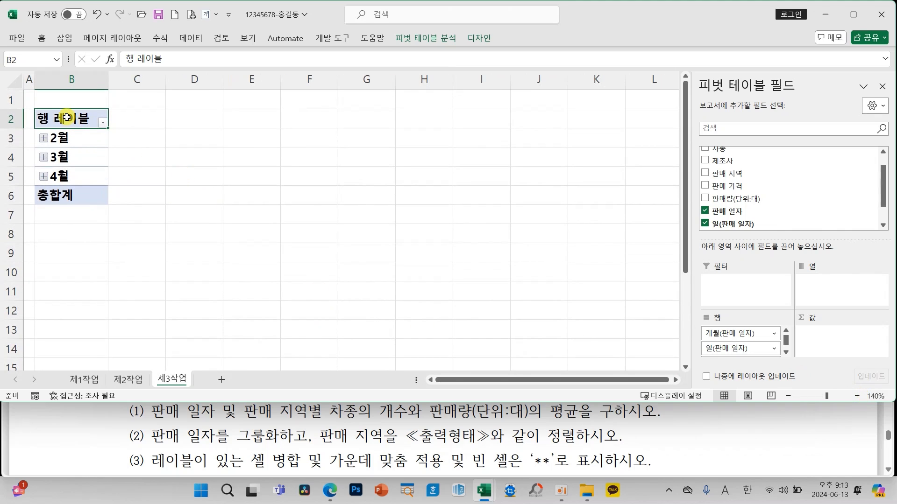
pyautogui.write('v')
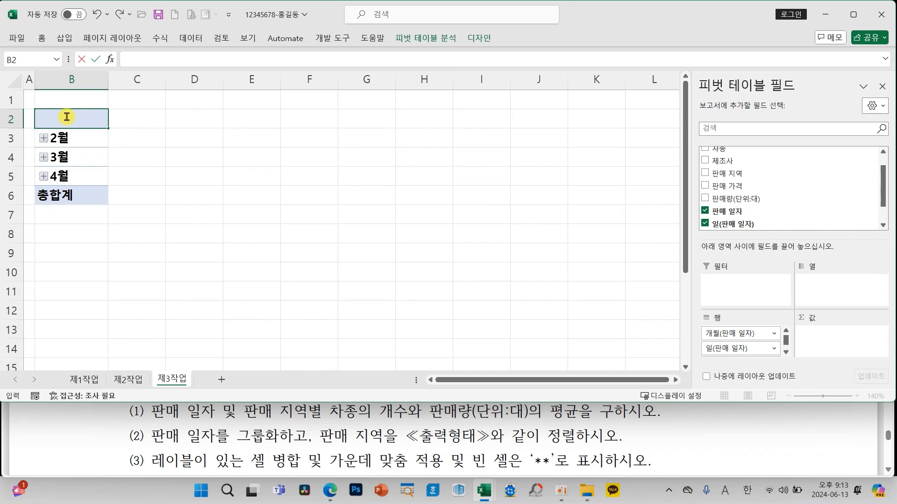
pyautogui.write('ksa')
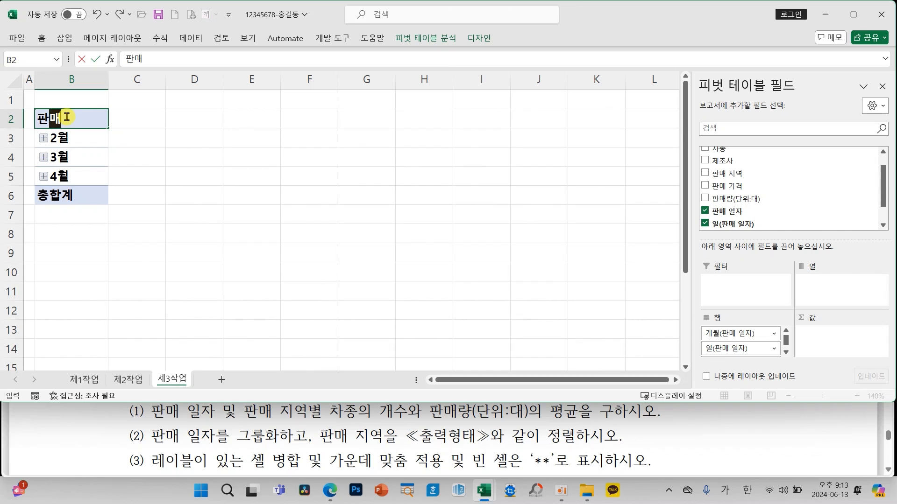
pyautogui.write('o dlfwk')
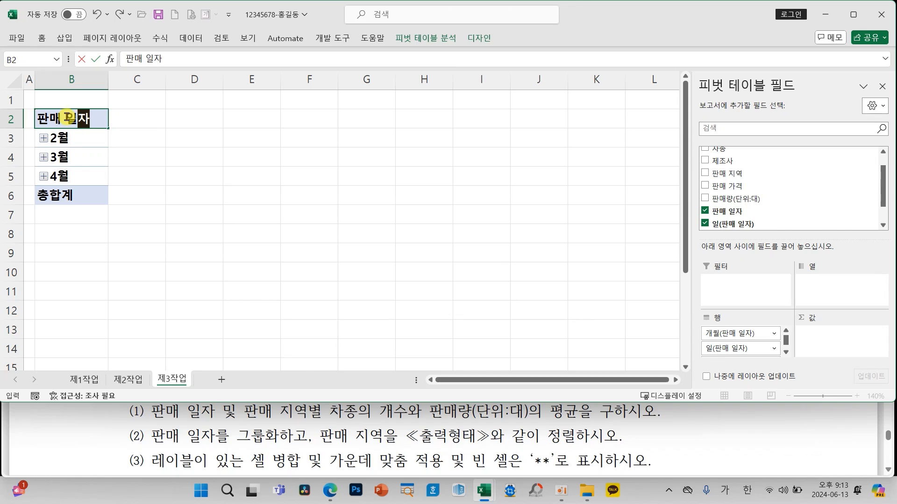
pyautogui.press('Return')
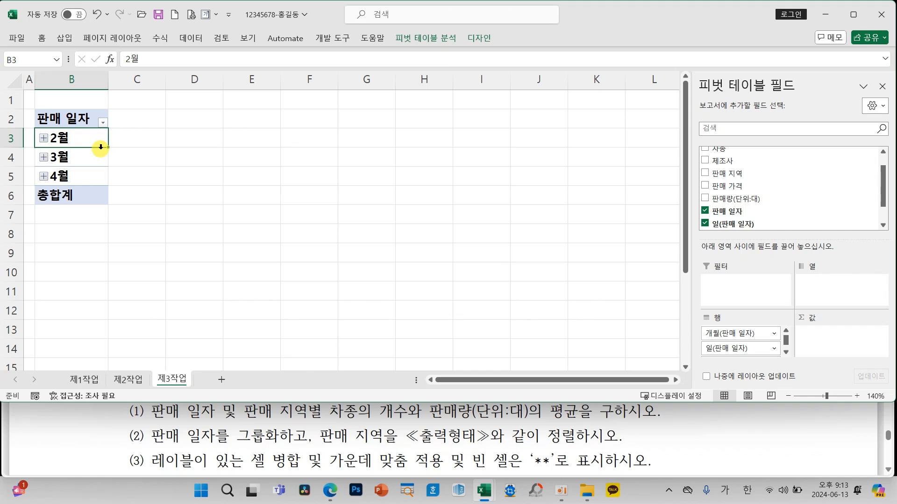
# Step: Place the 판매 지역 field in the pivot table's columns and rename the column label heading in C2 as 판매 지역
pyautogui.scroll(2, 268, 445)
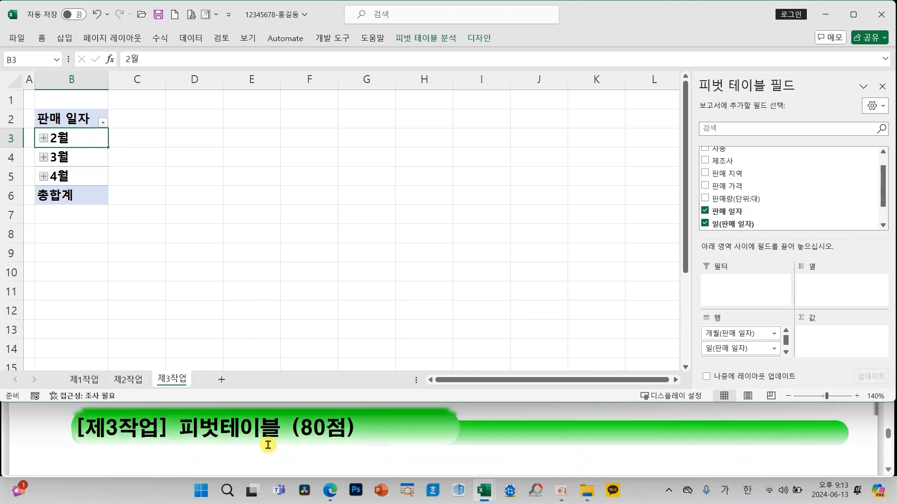
pyautogui.scroll(-2, 267, 444)
pyautogui.scroll(-4, 266, 443)
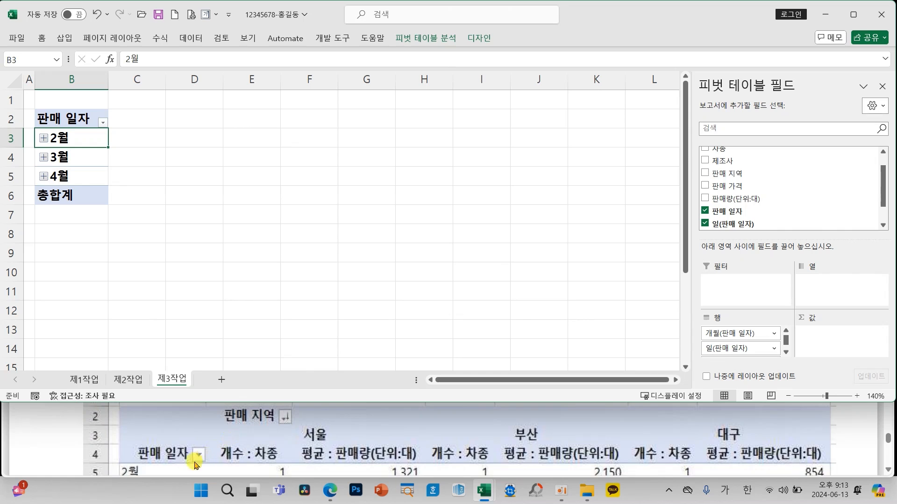
pyautogui.scroll(4, 339, 450)
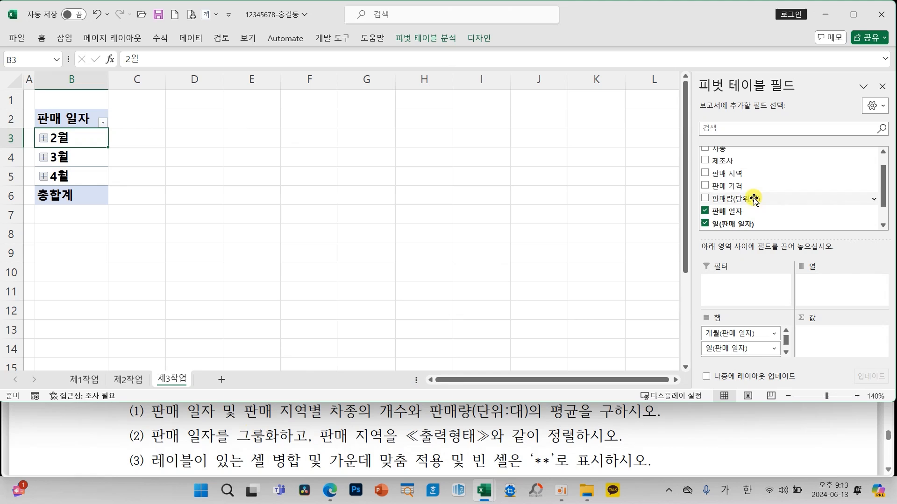
pyautogui.moveTo(723, 174); pyautogui.dragTo(818, 285)
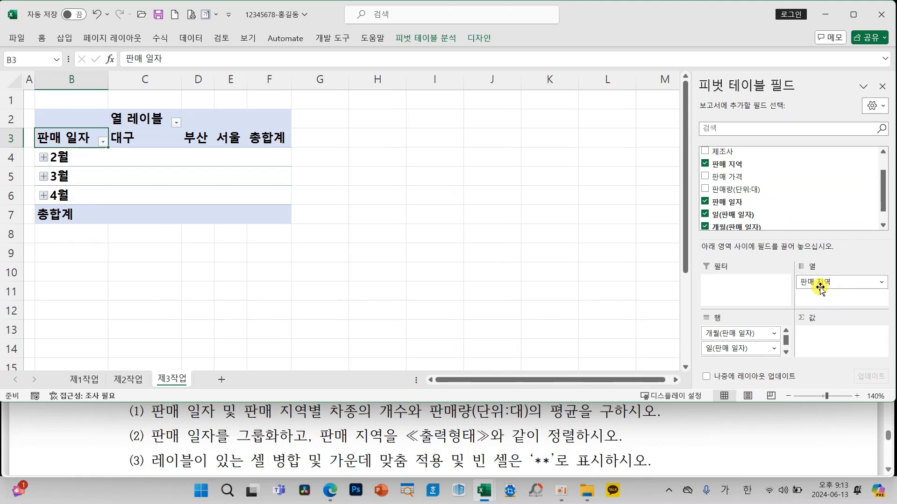
pyautogui.click(150, 122)
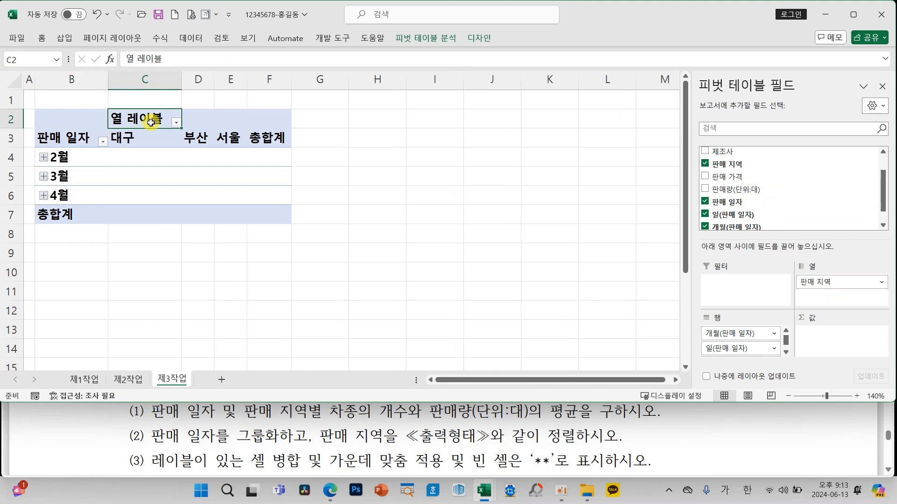
pyautogui.write('판매')
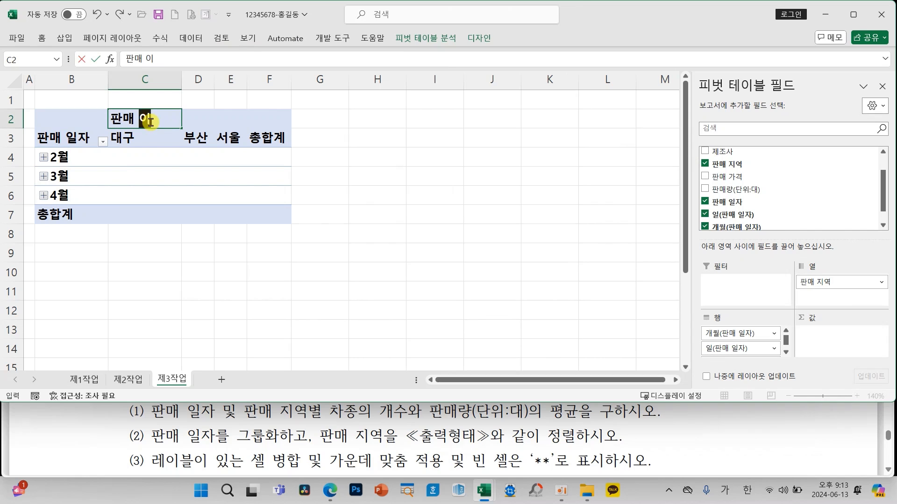
pyautogui.write(' 지역')
pyautogui.press('Return')
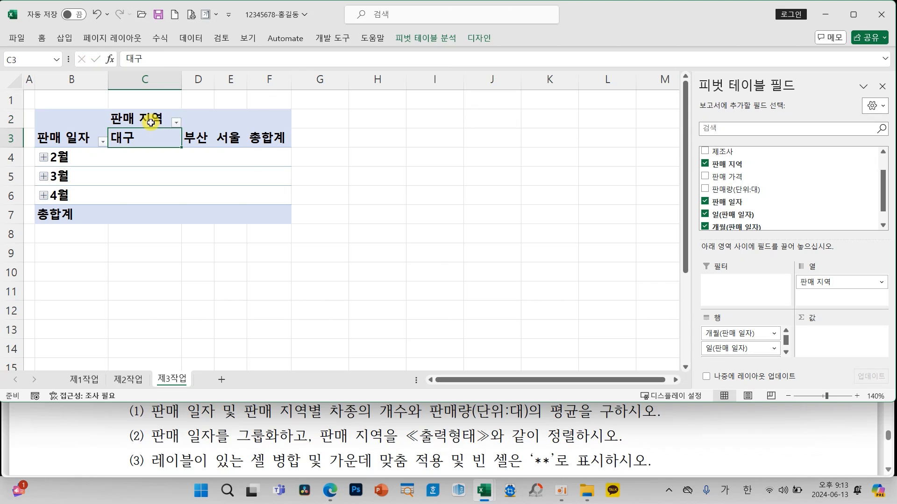
# Step: Add 차종 and 판매량(단위:대) to the pivot table's values, with 차종 first
pyautogui.scroll(-5, 399, 416)
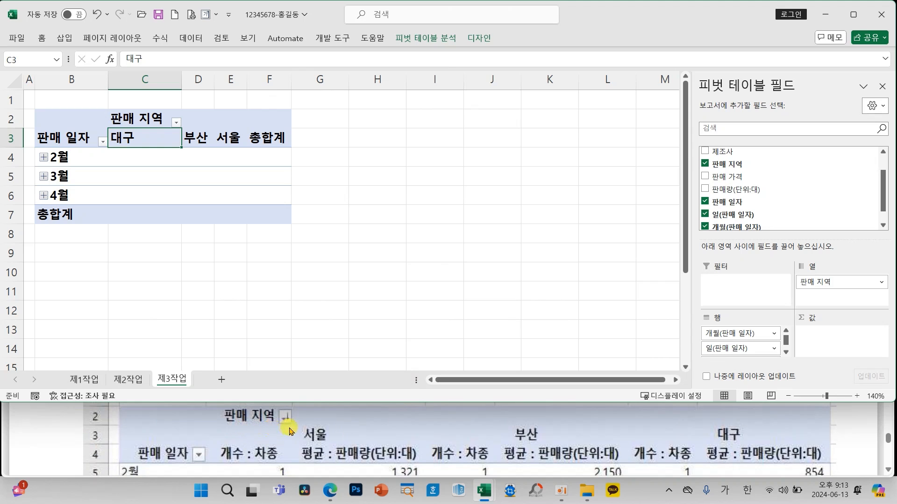
pyautogui.scroll(5, 408, 411)
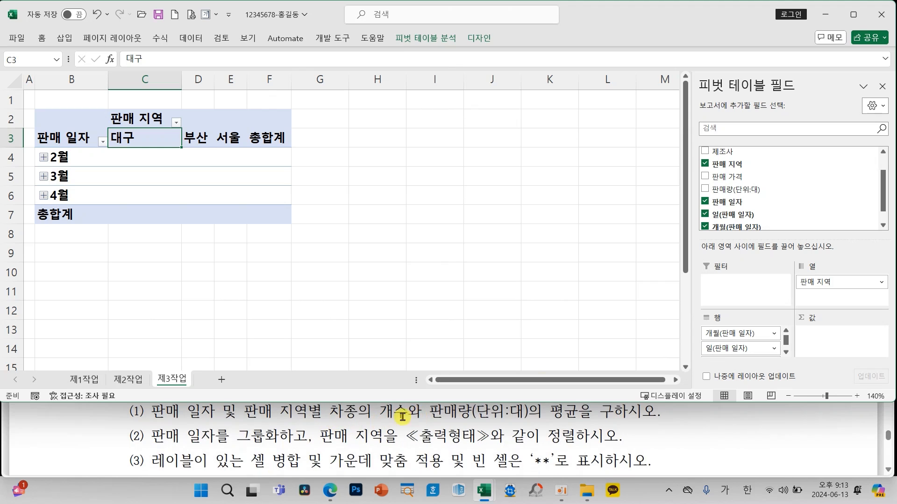
pyautogui.moveTo(883, 201); pyautogui.dragTo(883, 175)
pyautogui.moveTo(719, 166); pyautogui.dragTo(840, 345)
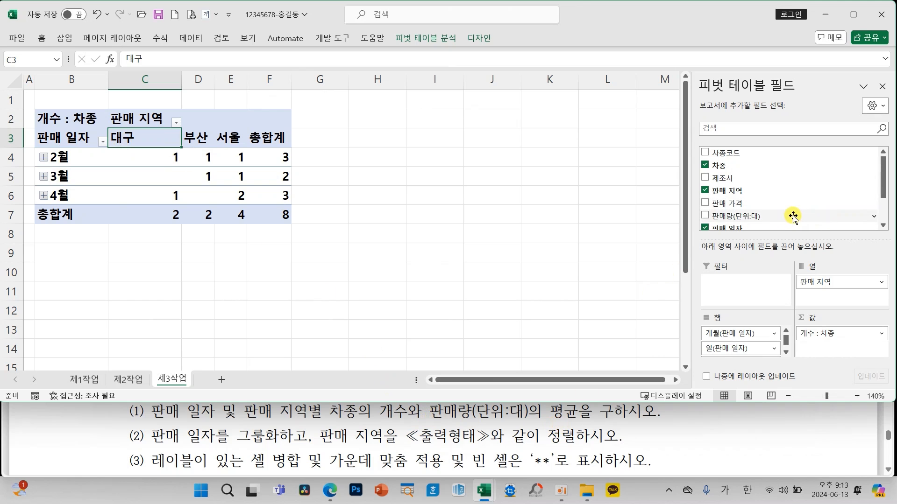
pyautogui.moveTo(769, 218); pyautogui.dragTo(832, 345)
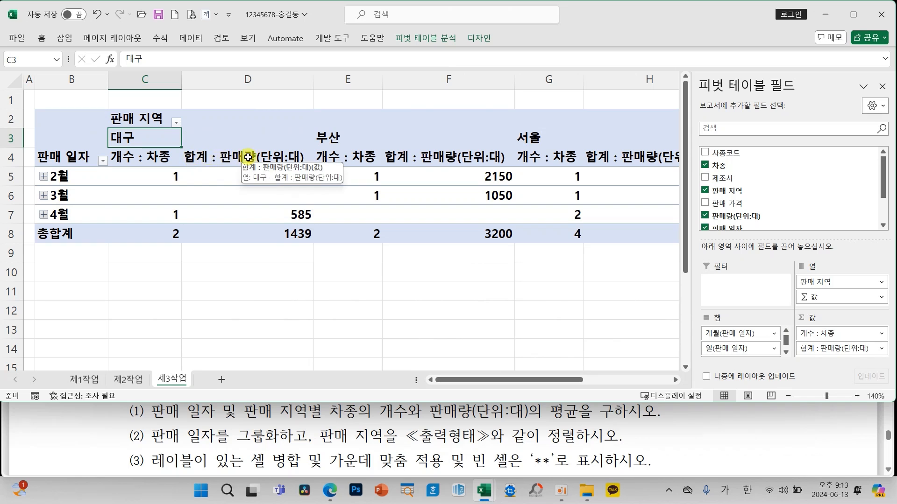
# Step: Summarize the 판매량(단위:대) value field by average and set its custom name to 평균 : 판매량(단위:대)
pyautogui.scroll(-3, 322, 437)
pyautogui.scroll(-4, 322, 437)
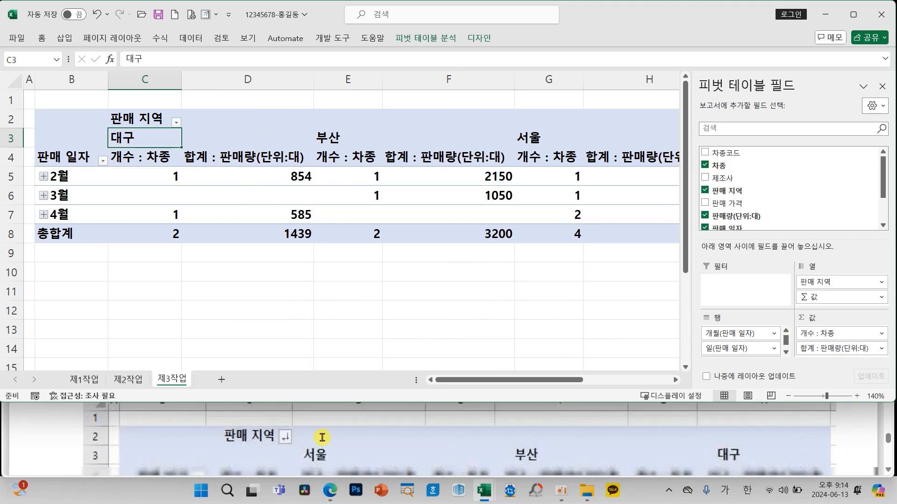
pyautogui.scroll(1, 322, 420)
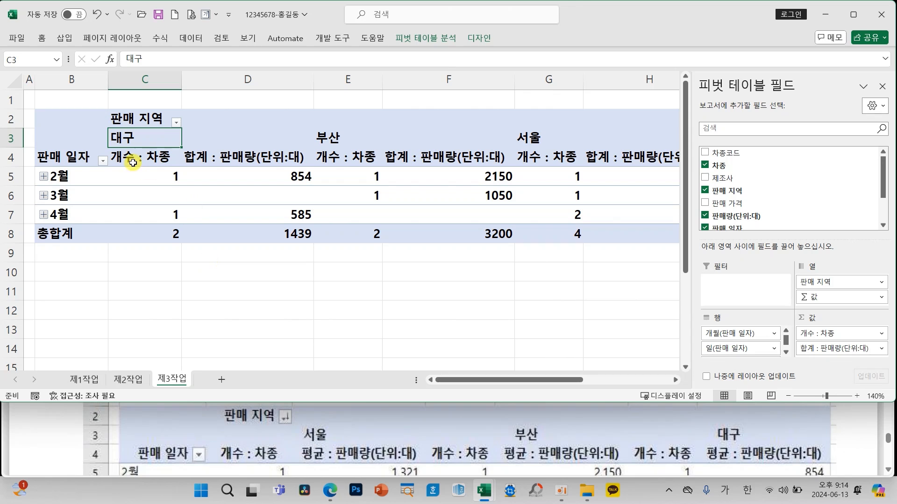
pyautogui.click(218, 157)
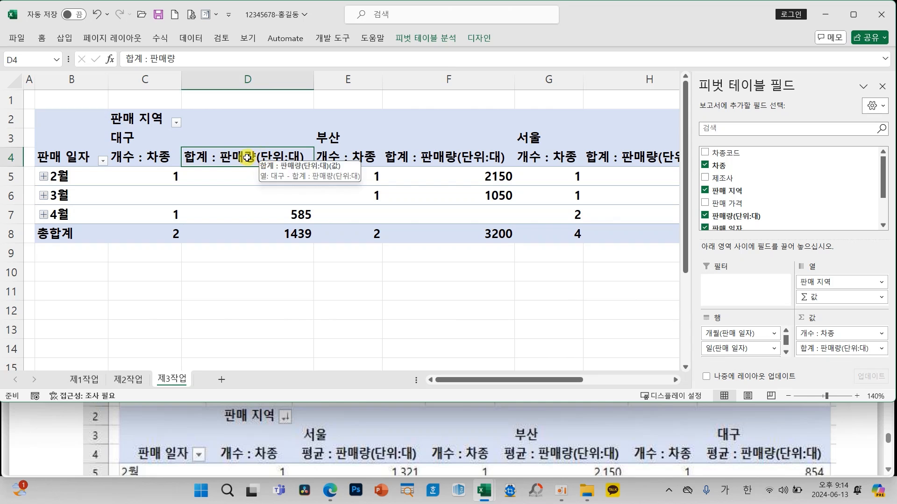
pyautogui.doubleClick(239, 160)
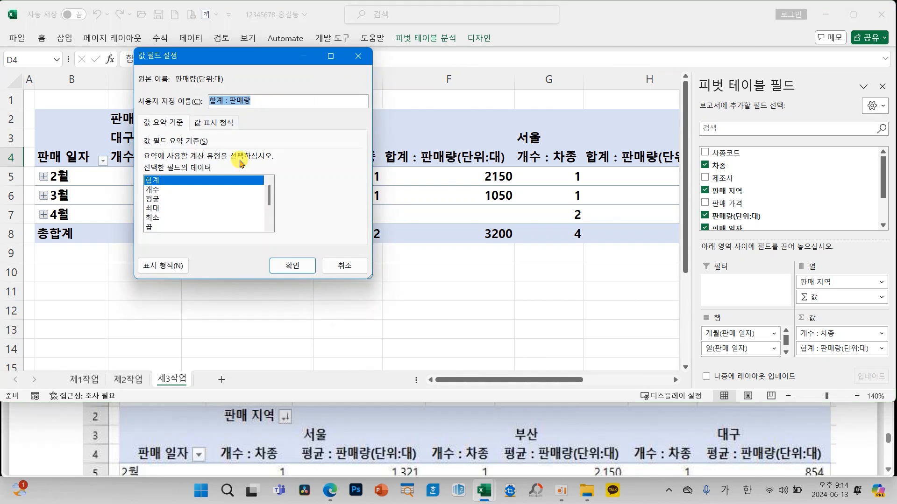
pyautogui.moveTo(245, 48); pyautogui.dragTo(421, 114)
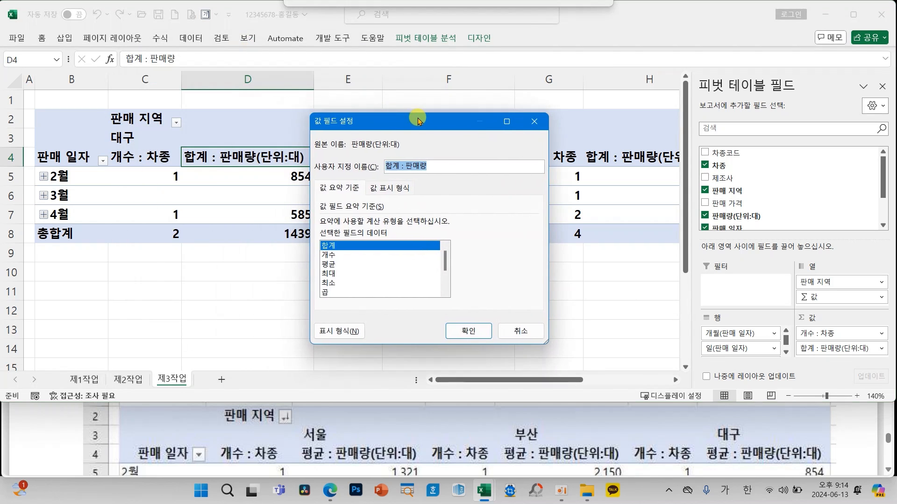
pyautogui.click(327, 265)
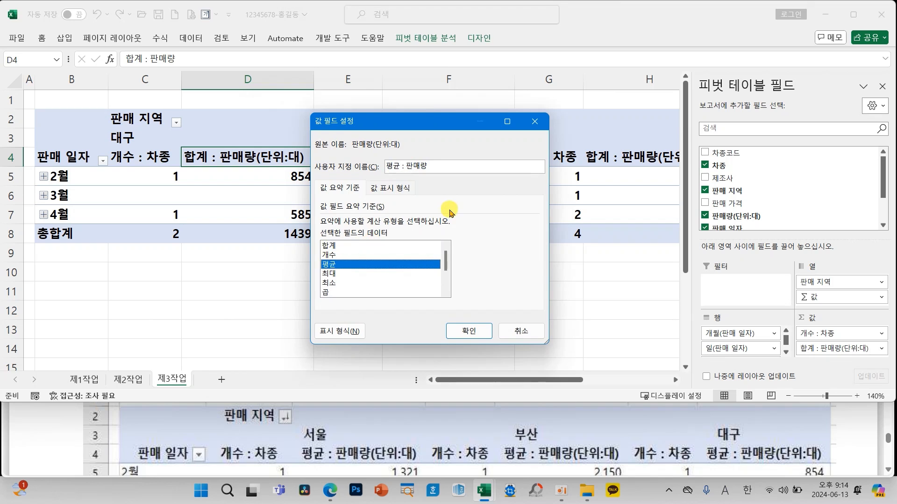
pyautogui.moveTo(380, 154); pyautogui.dragTo(475, 184)
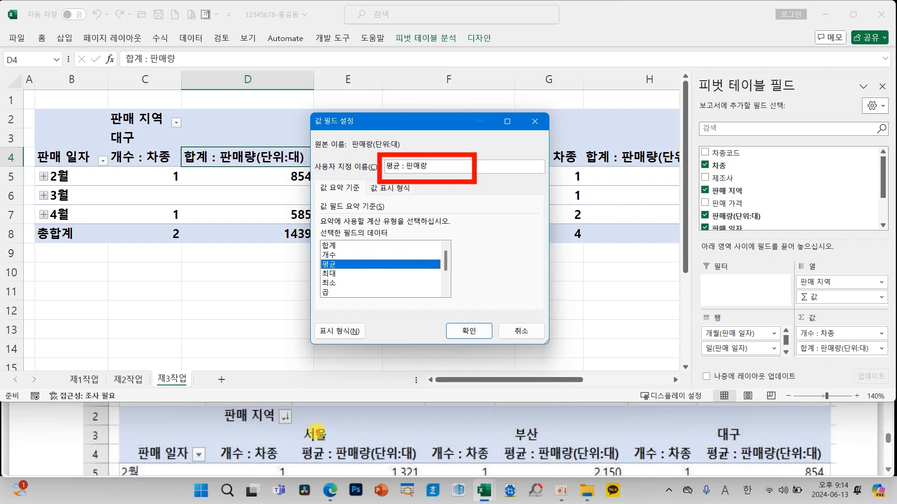
pyautogui.moveTo(293, 439); pyautogui.dragTo(423, 466)
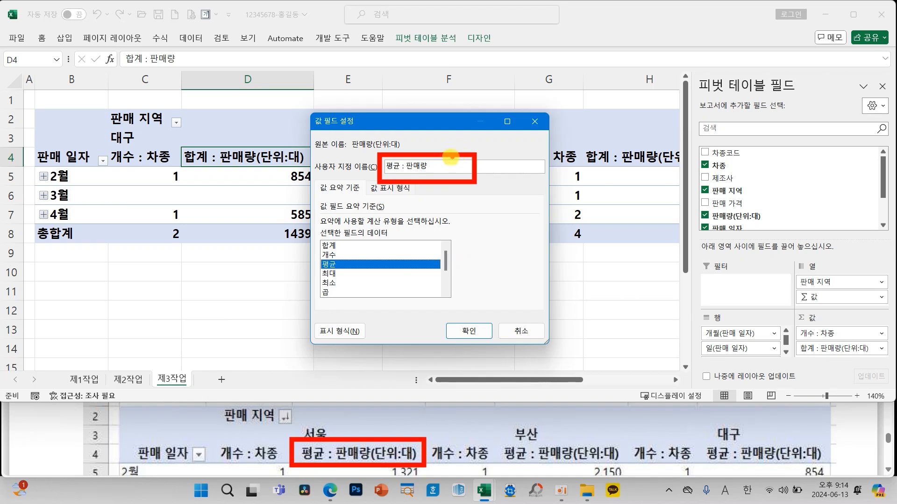
pyautogui.press('Escape')
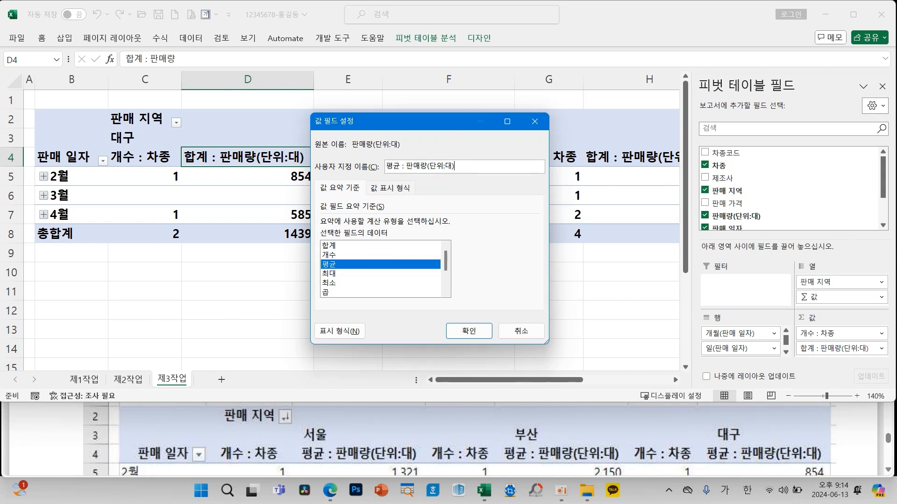
pyautogui.click(469, 331)
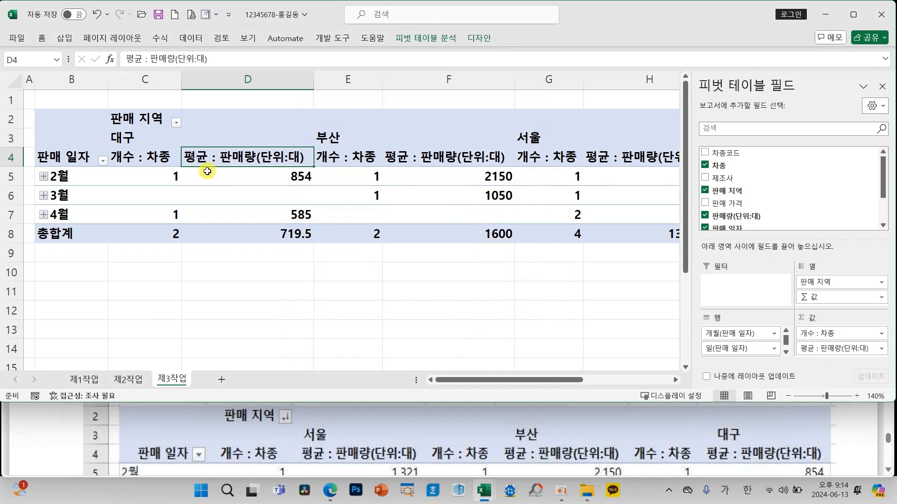
pyautogui.moveTo(335, 170)
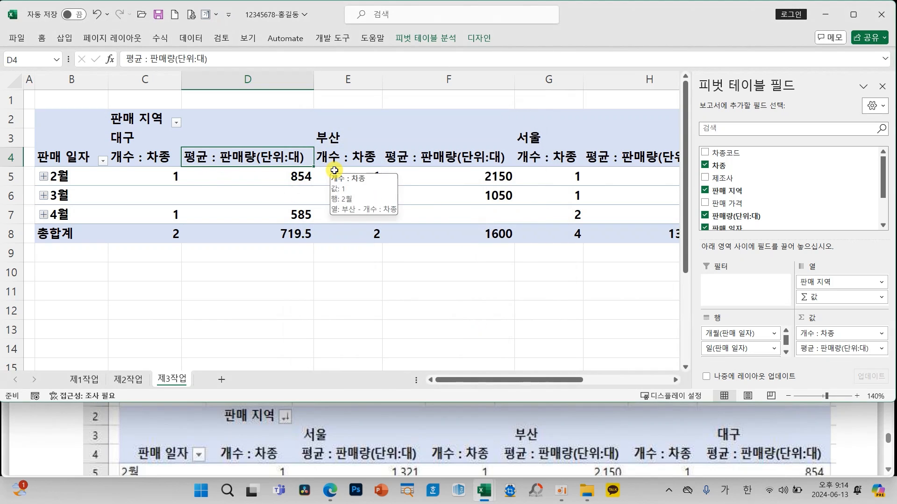
# Step: Group the 판매 일자 row labels by month only, removing the day unit from the grouping
pyautogui.scroll(5, 439, 434)
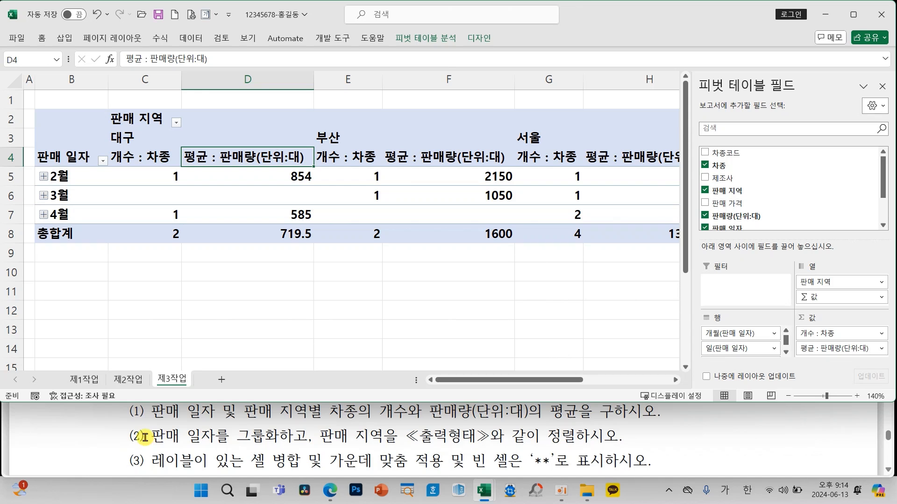
pyautogui.moveTo(146, 426); pyautogui.dragTo(273, 452)
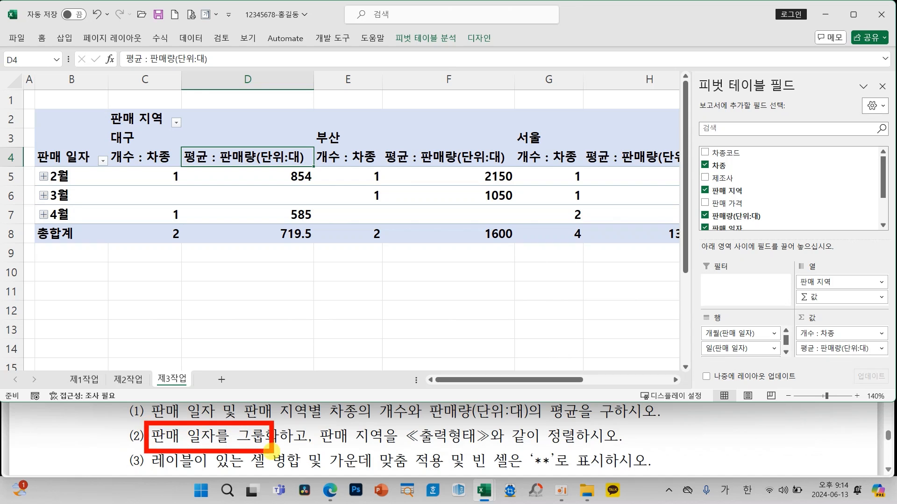
pyautogui.moveTo(71, 158)
pyautogui.mouseDown()
pyautogui.moveTo(32, 231)
pyautogui.moveTo(69, 157)
pyautogui.mouseUp()
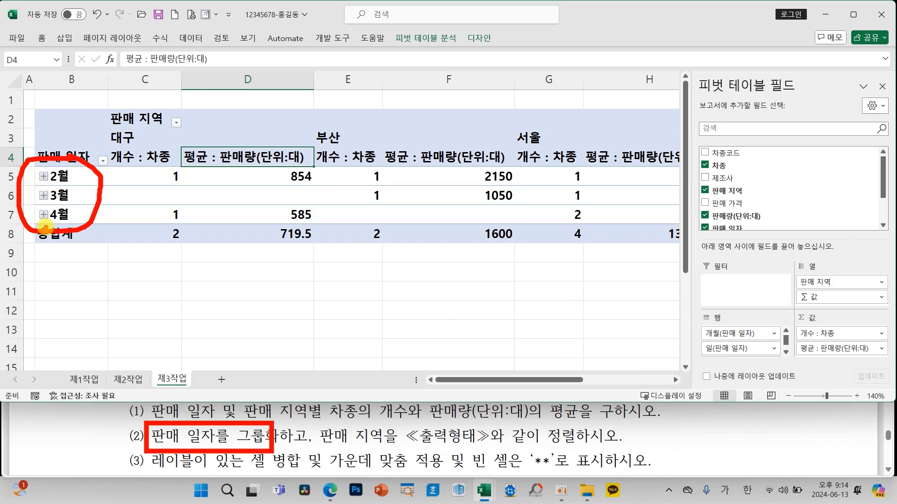
pyautogui.press('Escape')
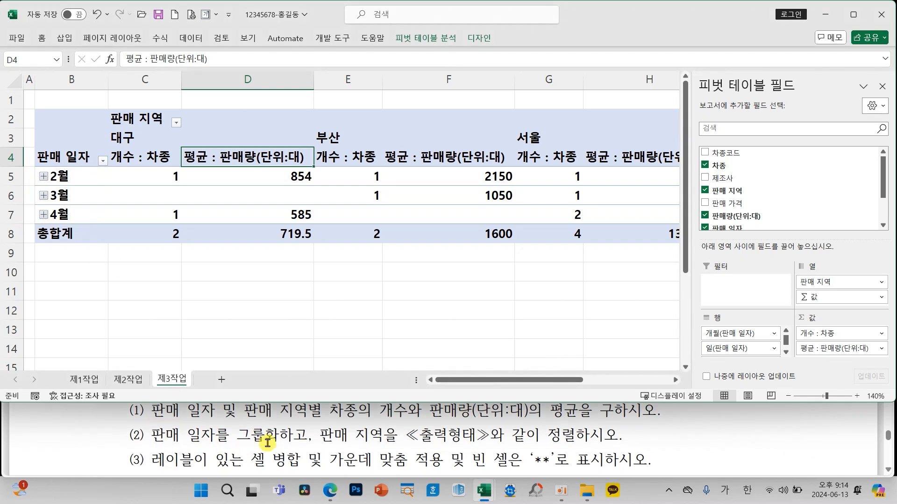
pyautogui.scroll(-3, 268, 443)
pyautogui.scroll(-3, 268, 443)
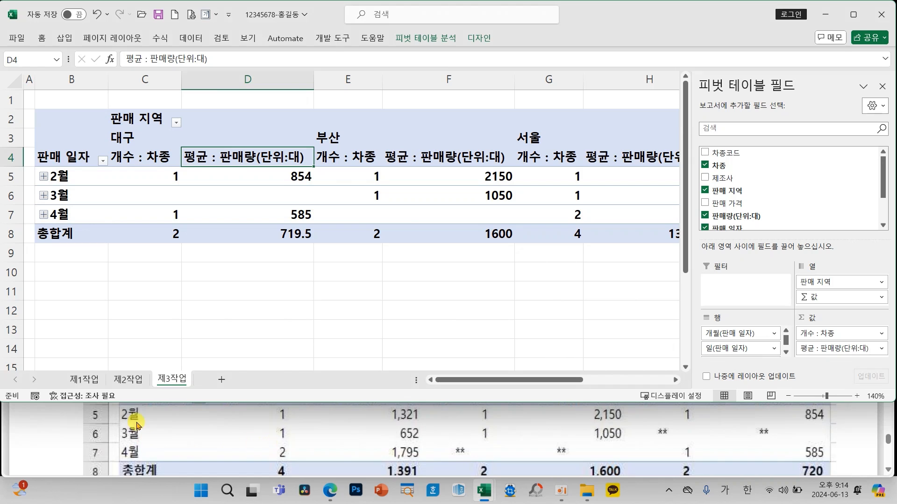
pyautogui.click(59, 195)
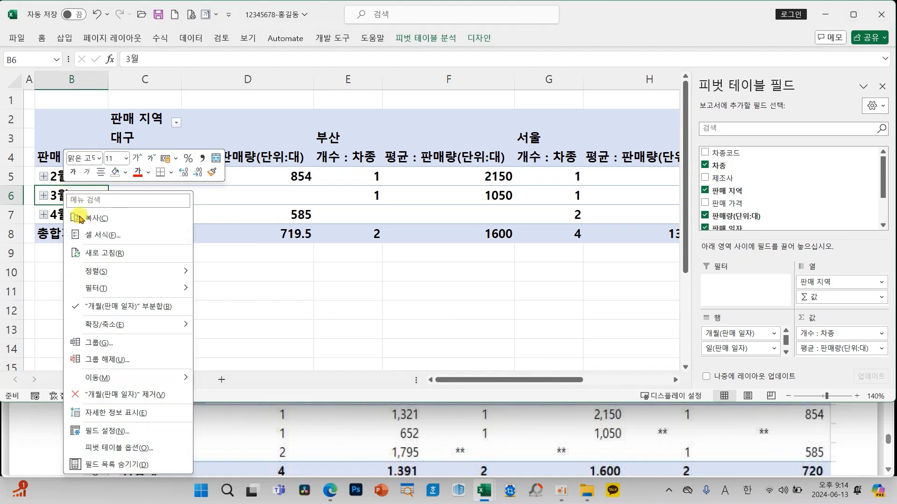
pyautogui.click(102, 345)
pyautogui.moveTo(89, 230); pyautogui.dragTo(241, 107)
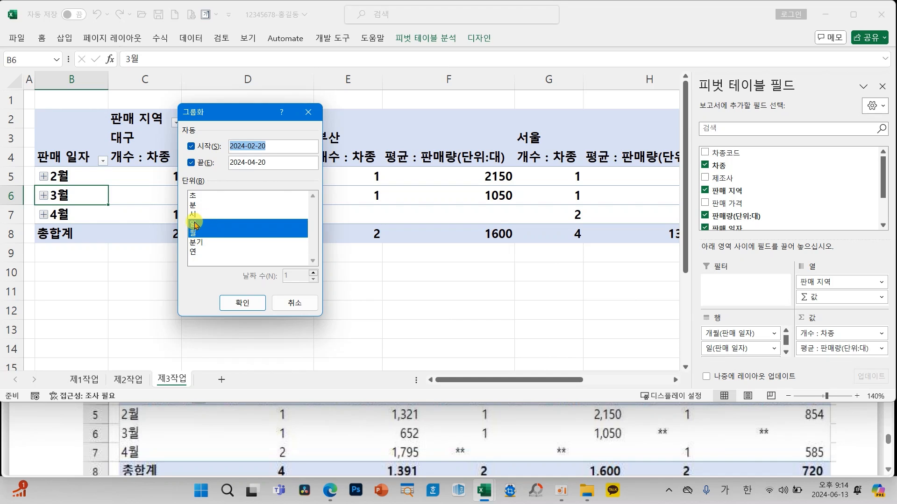
pyautogui.click(195, 225)
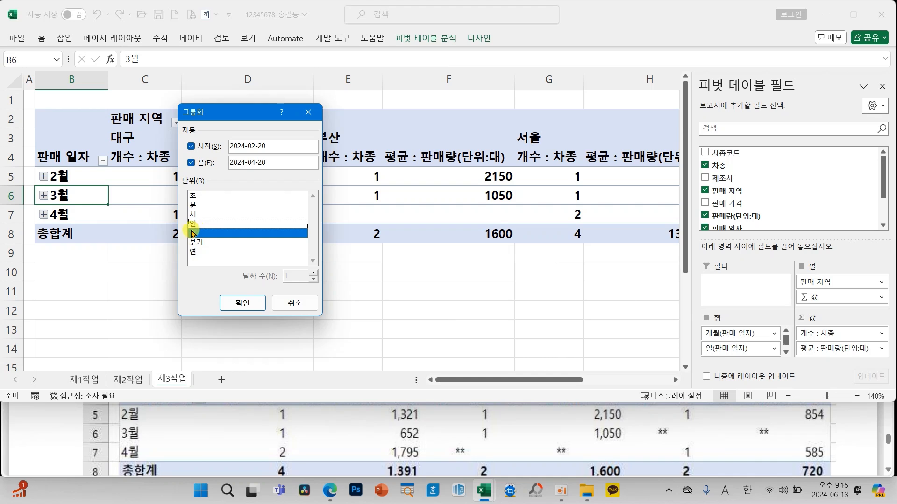
pyautogui.click(193, 224)
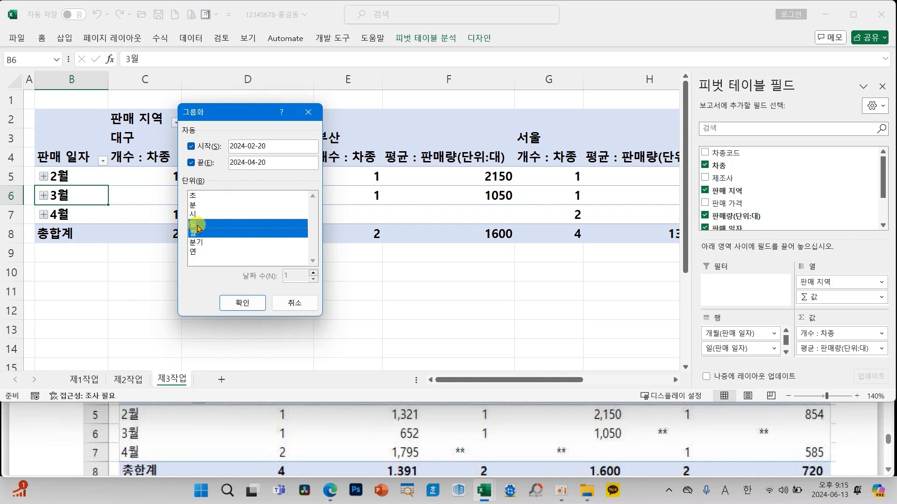
pyautogui.click(196, 242)
pyautogui.click(199, 250)
pyautogui.click(199, 250)
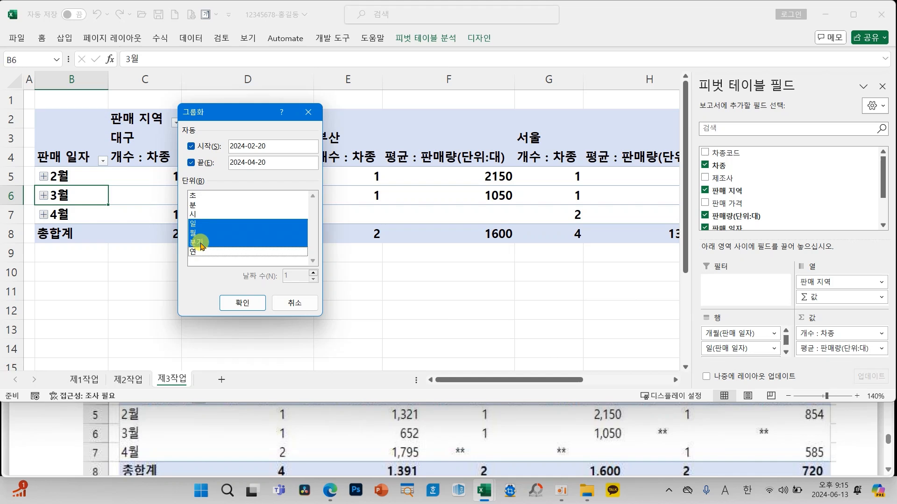
pyautogui.click(201, 241)
pyautogui.click(205, 227)
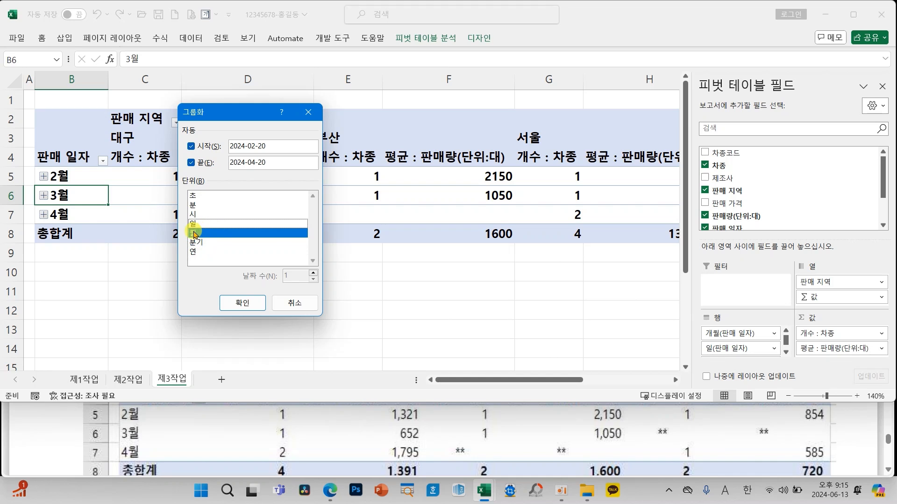
pyautogui.click(250, 301)
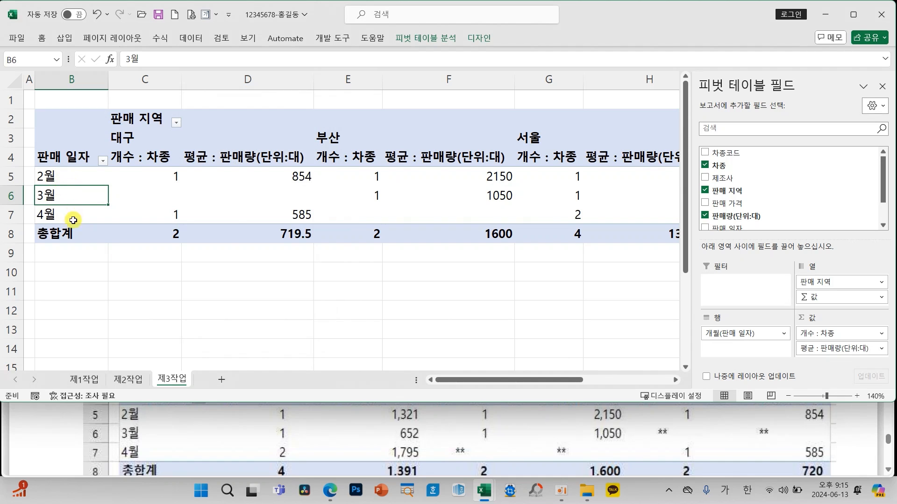
# Step: Sort the pivot table's 판매 지역 column labels in descending text order to match the exam's output form
pyautogui.scroll(10, 361, 439)
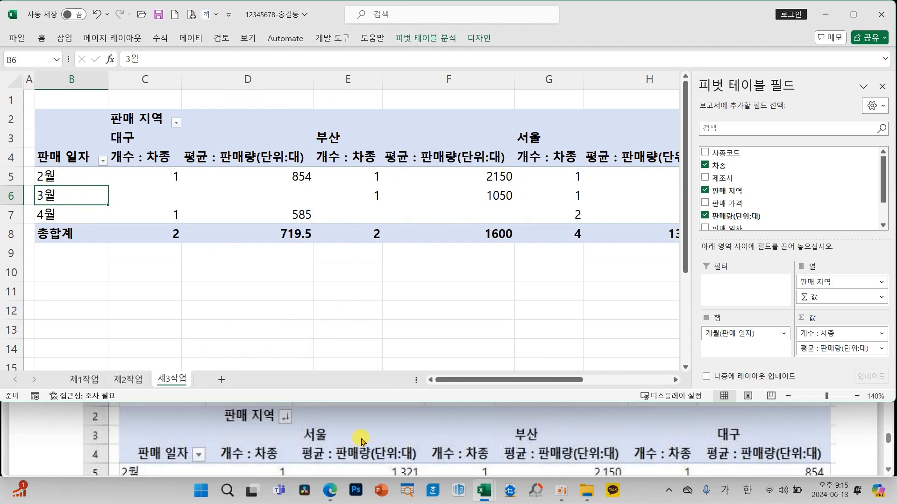
pyautogui.scroll(3, 361, 437)
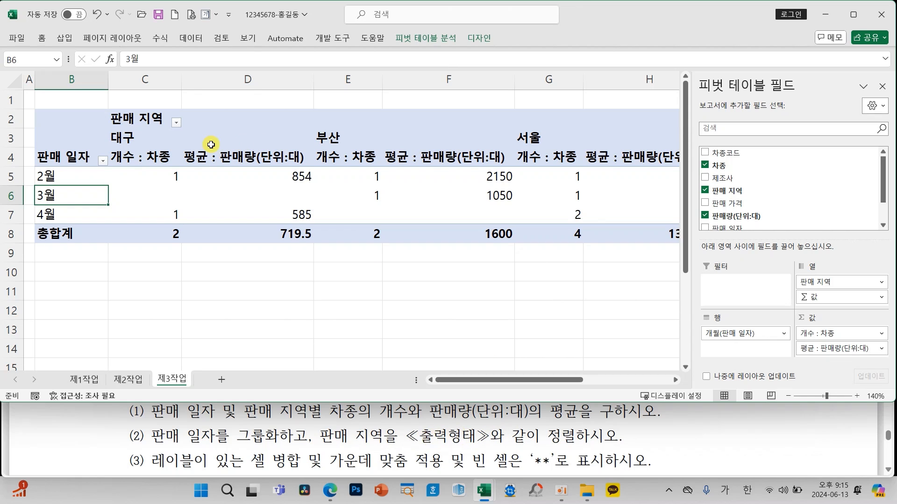
pyautogui.moveTo(169, 108)
pyautogui.mouseDown()
pyautogui.moveTo(105, 136)
pyautogui.moveTo(165, 99)
pyautogui.mouseUp()
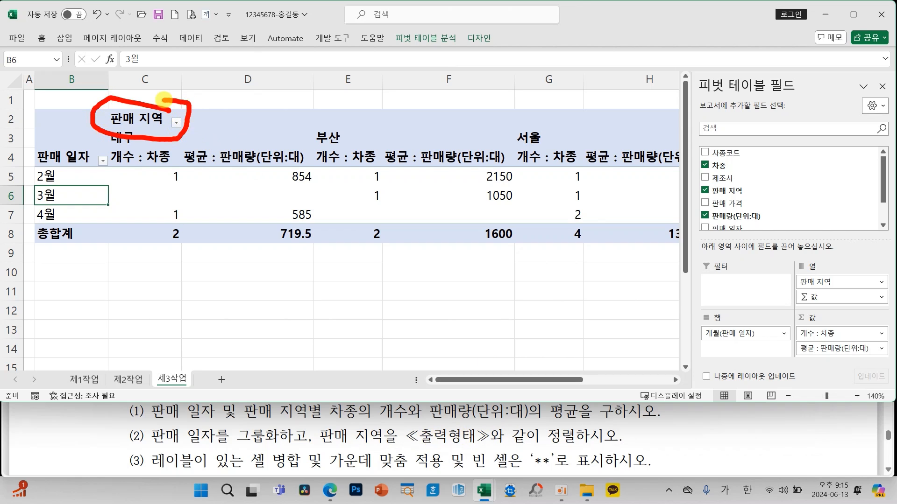
pyautogui.press('Escape')
pyautogui.scroll(-5, 254, 413)
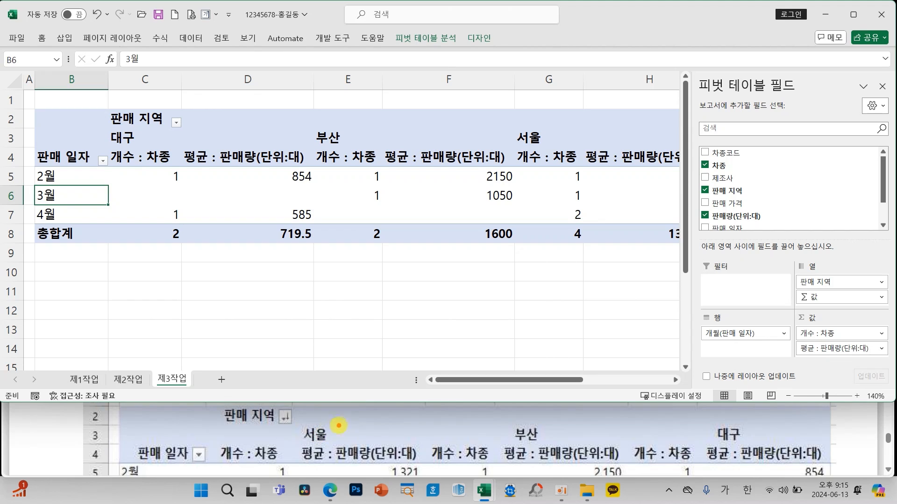
pyautogui.moveTo(327, 419)
pyautogui.mouseDown()
pyautogui.moveTo(295, 443)
pyautogui.moveTo(342, 430)
pyautogui.mouseUp()
pyautogui.moveTo(542, 428)
pyautogui.mouseDown()
pyautogui.moveTo(507, 450)
pyautogui.moveTo(537, 437)
pyautogui.mouseUp()
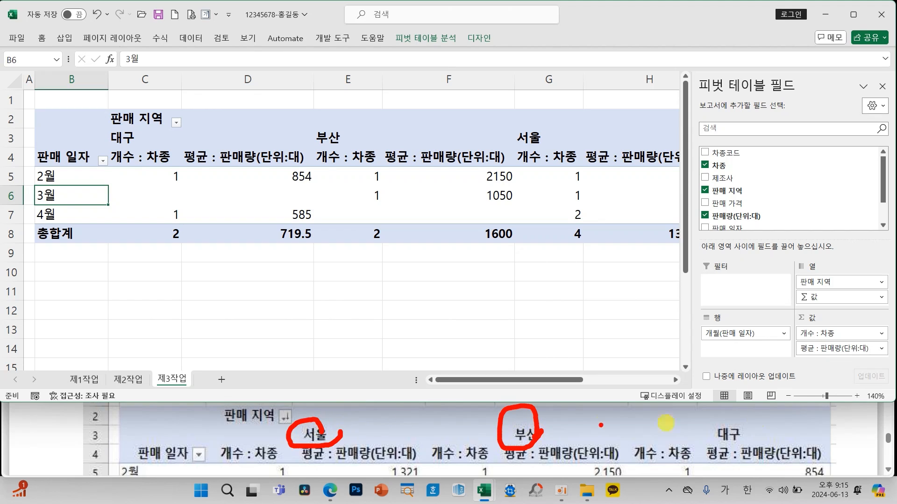
pyautogui.moveTo(773, 437)
pyautogui.mouseDown()
pyautogui.moveTo(719, 452)
pyautogui.moveTo(731, 432)
pyautogui.mouseUp()
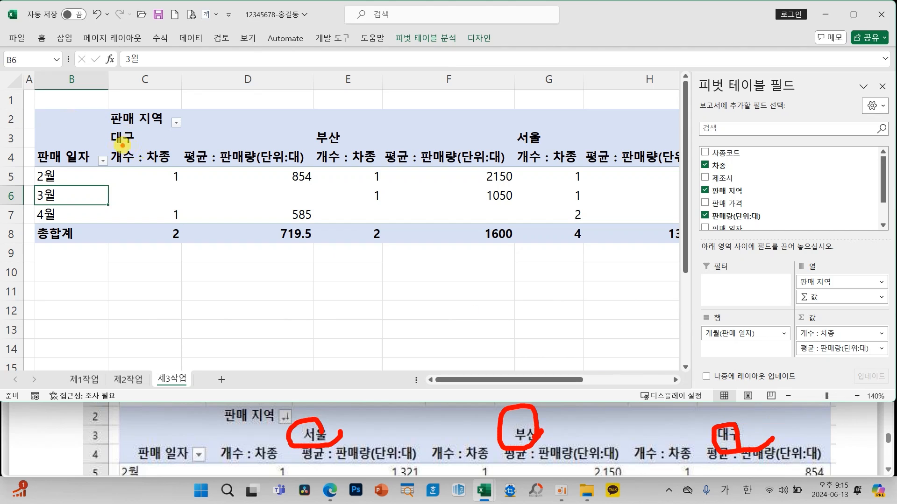
pyautogui.press('Escape')
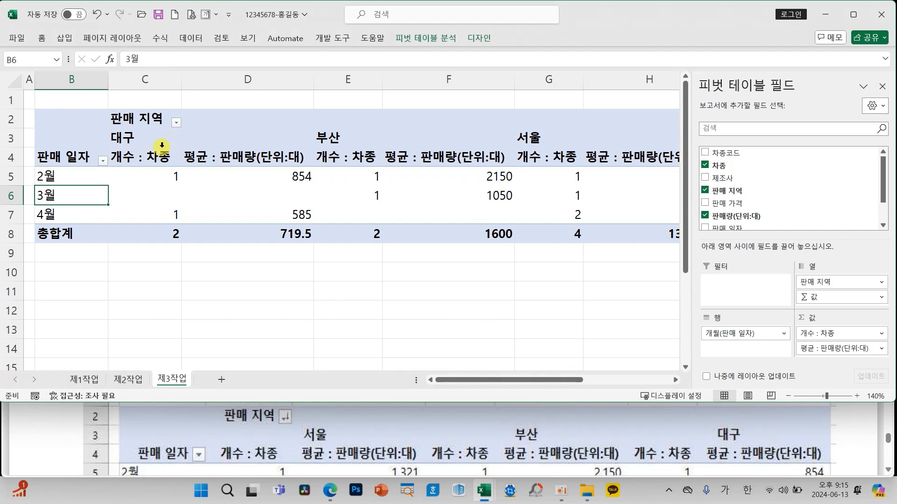
pyautogui.click(176, 123)
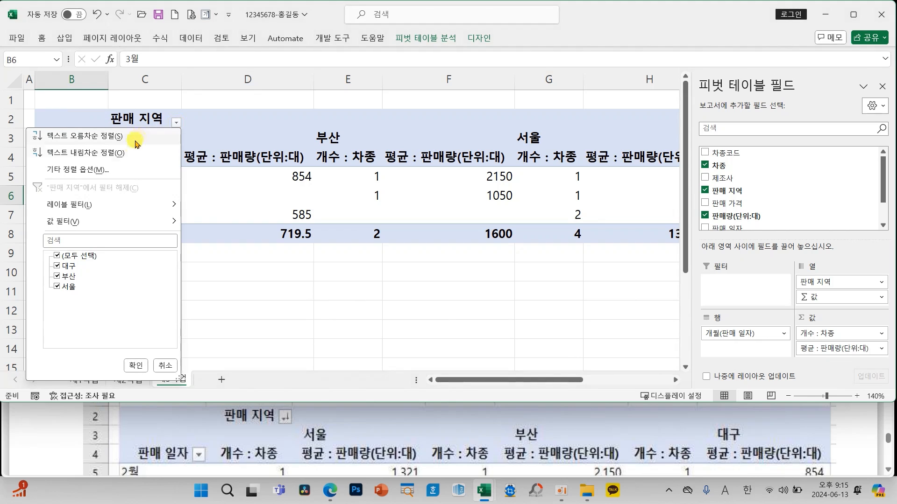
pyautogui.click(100, 158)
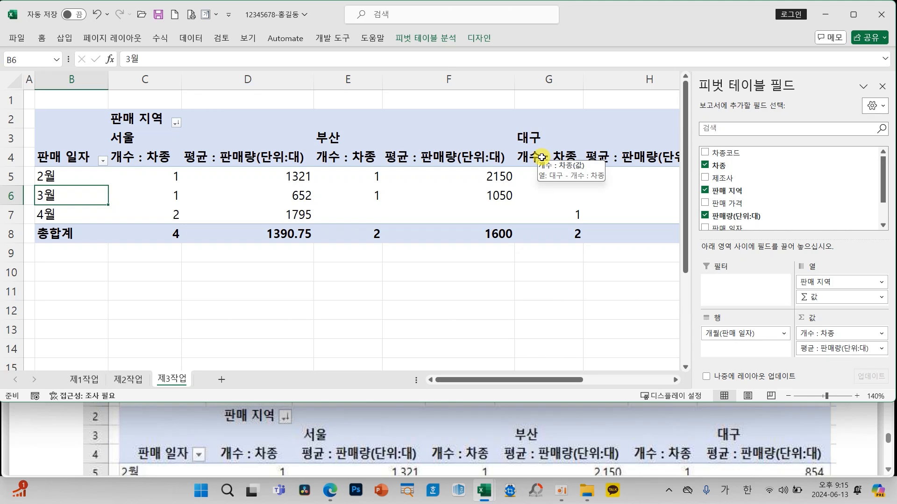
# Step: Close the pivot table field list and check exam requirements (3) and (4) for the pivot table
pyautogui.click(882, 87)
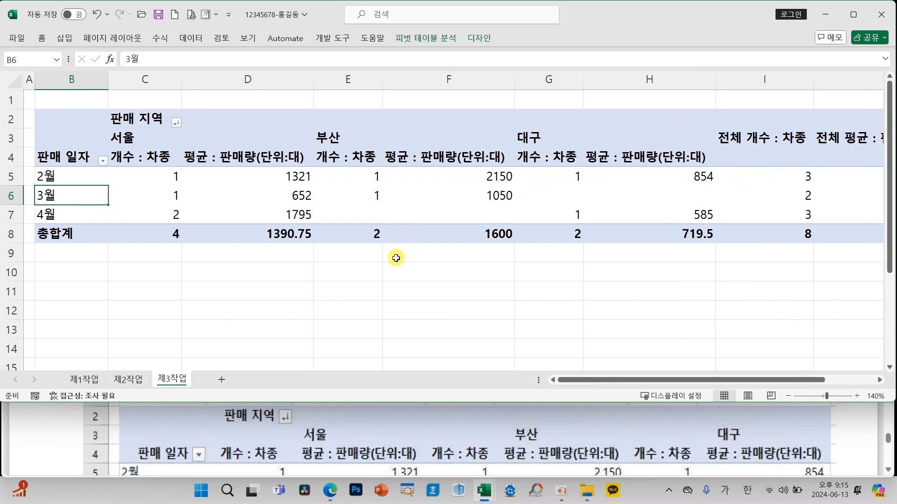
pyautogui.scroll(5, 384, 450)
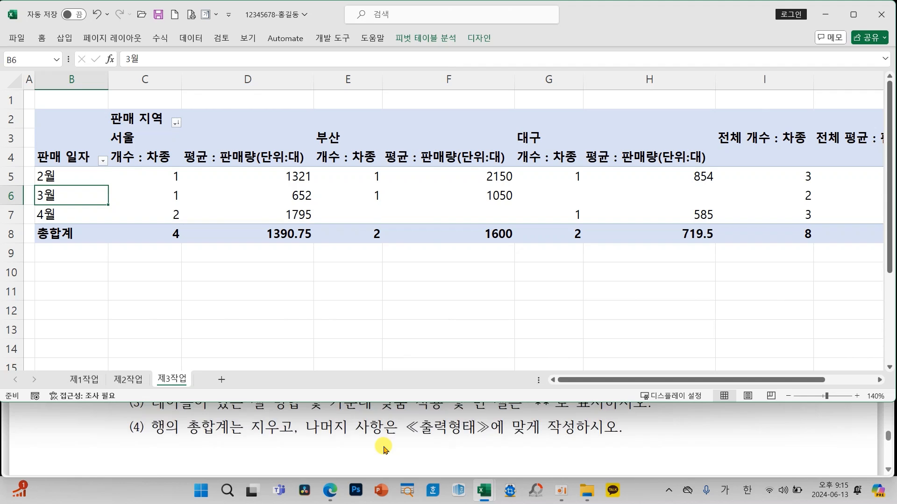
pyautogui.scroll(-2, 384, 449)
pyautogui.scroll(2, 381, 446)
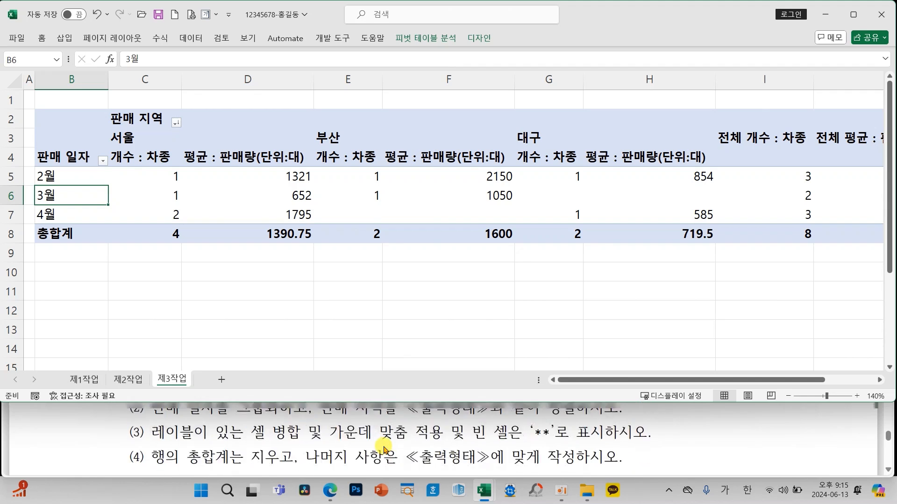
# Step: Review exam requirements (3) and (4) on label merging, the empty-cell marker and row grand totals
pyautogui.scroll(-2, 381, 445)
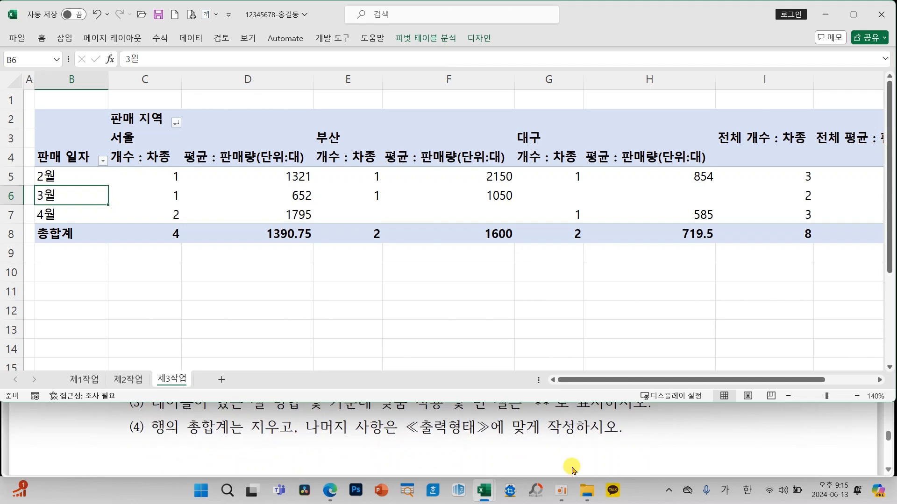
pyautogui.click(892, 473)
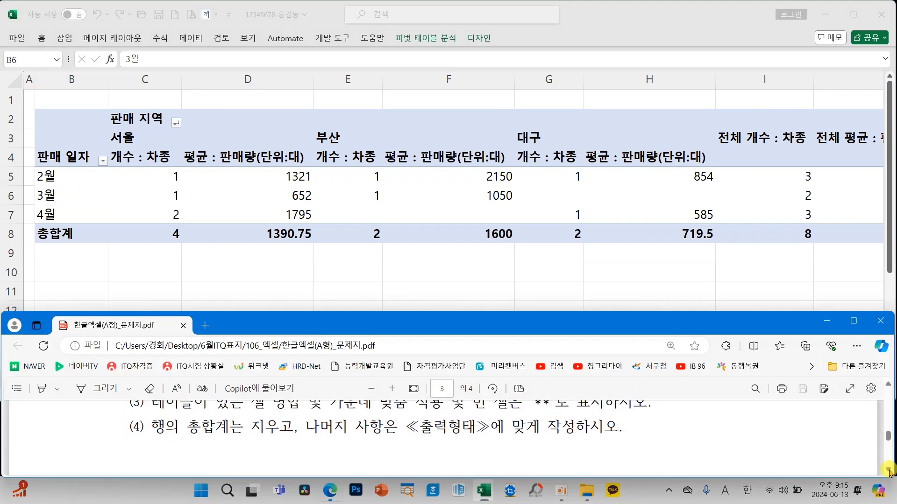
pyautogui.click(888, 388)
pyautogui.click(461, 260)
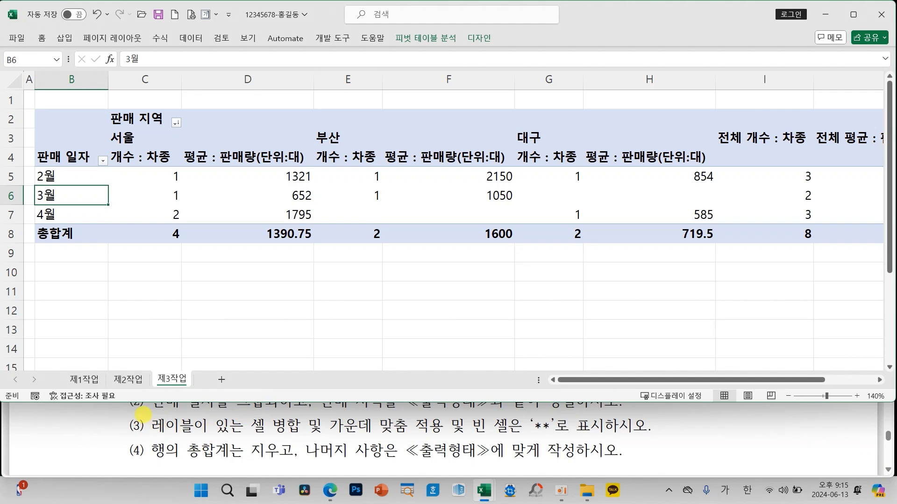
pyautogui.moveTo(143, 415)
pyautogui.mouseDown()
pyautogui.moveTo(306, 439)
pyautogui.moveTo(408, 437)
pyautogui.mouseUp()
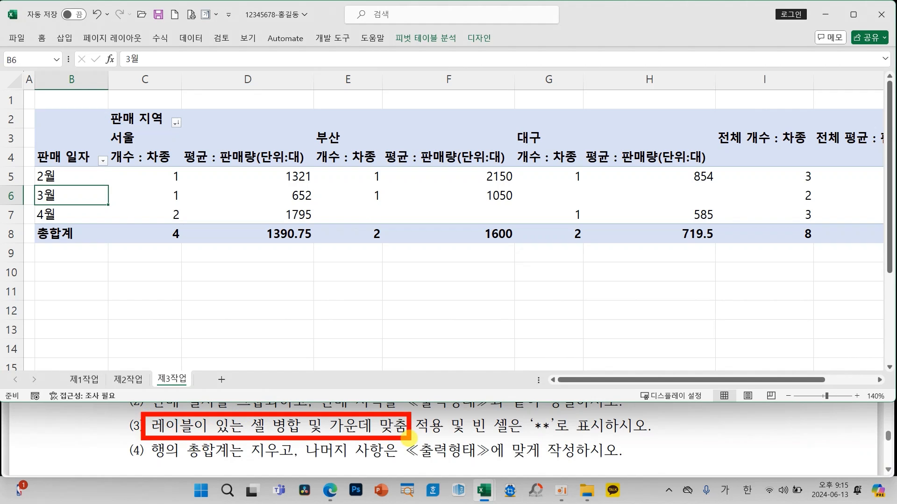
pyautogui.moveTo(467, 414)
pyautogui.mouseDown()
pyautogui.moveTo(536, 439)
pyautogui.moveTo(565, 439)
pyautogui.mouseUp()
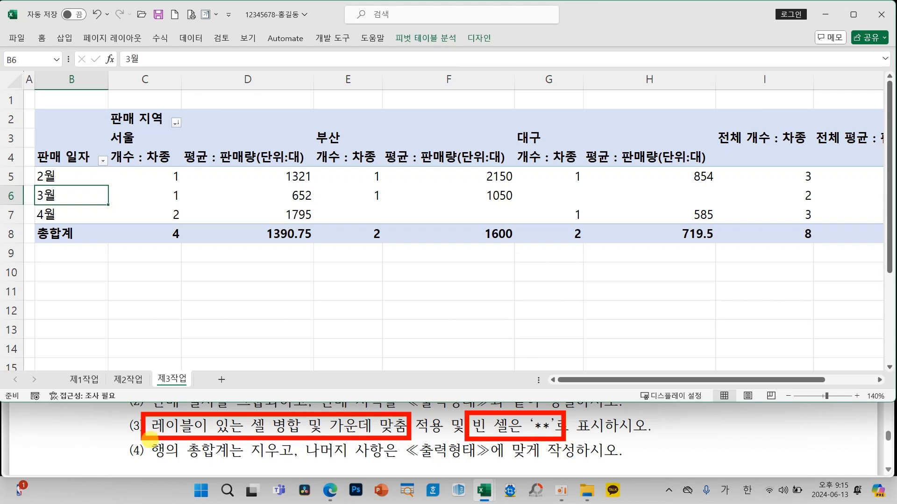
pyautogui.moveTo(148, 441); pyautogui.dragTo(297, 469)
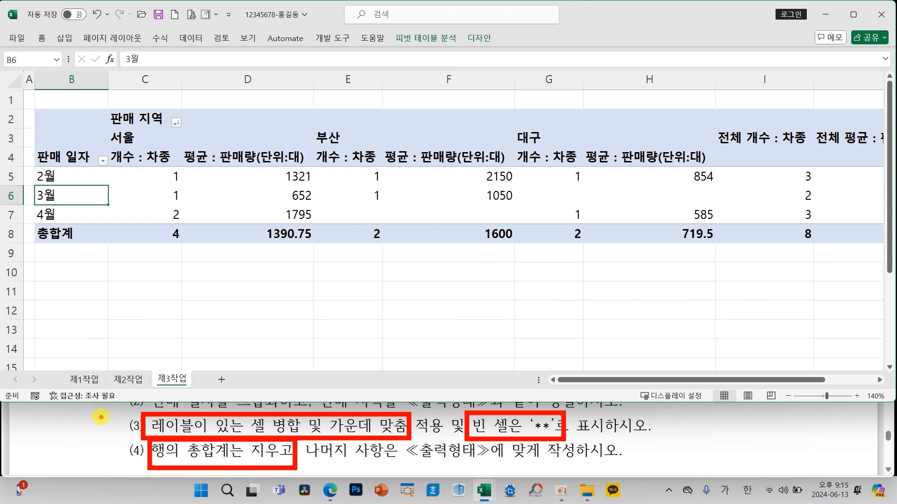
pyautogui.moveTo(141, 444)
pyautogui.mouseDown()
pyautogui.moveTo(175, 297)
pyautogui.moveTo(178, 321)
pyautogui.mouseUp()
pyautogui.moveTo(236, 276)
pyautogui.mouseDown()
pyautogui.moveTo(227, 299)
pyautogui.moveTo(240, 294)
pyautogui.moveTo(239, 322)
pyautogui.mouseUp()
pyautogui.moveTo(225, 323); pyautogui.dragTo(265, 319)
pyautogui.moveTo(238, 333)
pyautogui.mouseDown()
pyautogui.moveTo(237, 369)
pyautogui.moveTo(236, 356)
pyautogui.moveTo(266, 356)
pyautogui.mouseUp()
pyautogui.moveTo(304, 308)
pyautogui.mouseDown()
pyautogui.moveTo(276, 358)
pyautogui.moveTo(312, 360)
pyautogui.moveTo(351, 335)
pyautogui.moveTo(350, 348)
pyautogui.mouseUp()
pyautogui.moveTo(348, 306); pyautogui.dragTo(345, 365)
pyautogui.moveTo(299, 357)
pyautogui.mouseDown()
pyautogui.moveTo(302, 374)
pyautogui.moveTo(382, 376)
pyautogui.mouseUp()
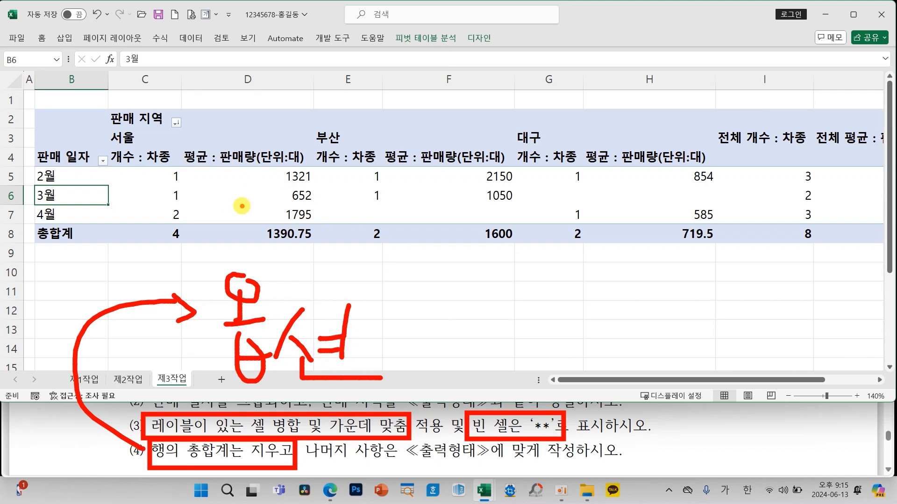
pyautogui.press('Escape')
# Step: In the pivot table options, merge and centre cells with labels and show empty cells as **
pyautogui.click(239, 201)
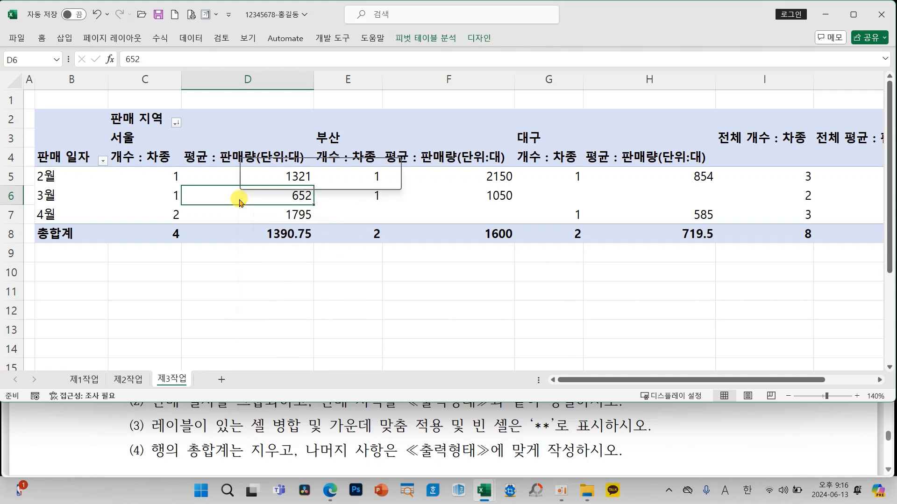
pyautogui.rightClick(240, 202)
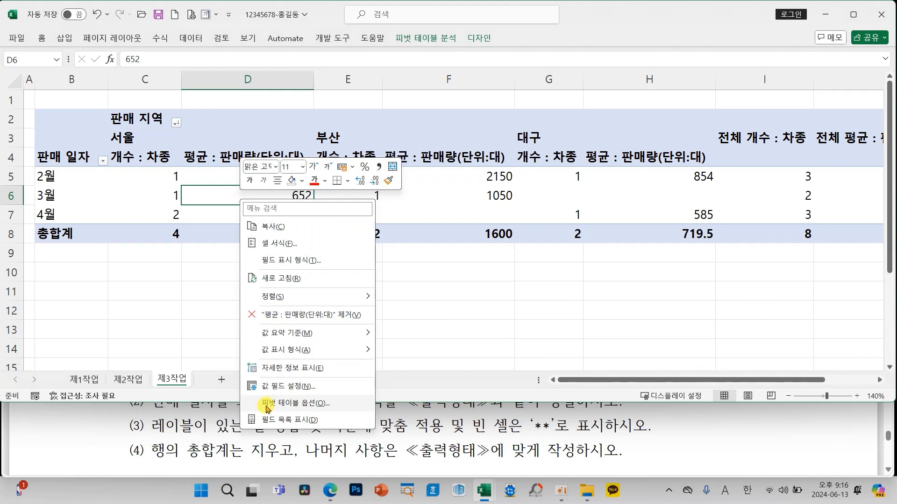
pyautogui.click(309, 405)
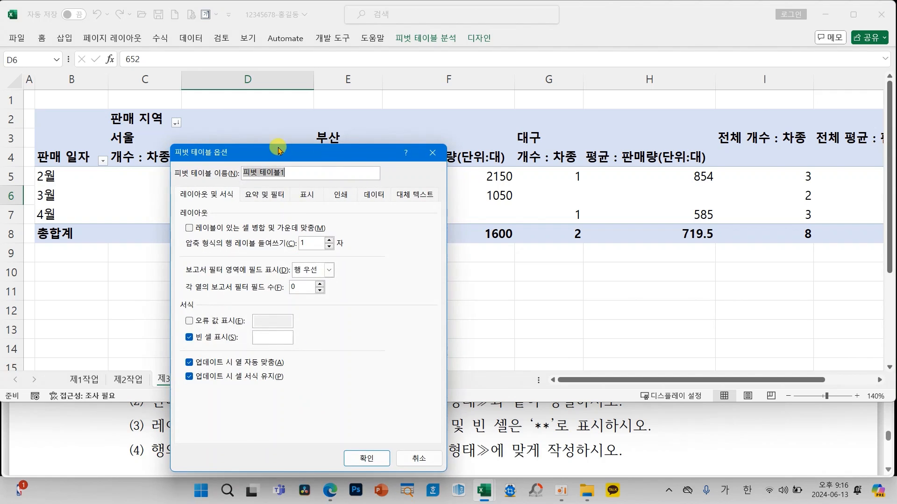
pyautogui.click(260, 150)
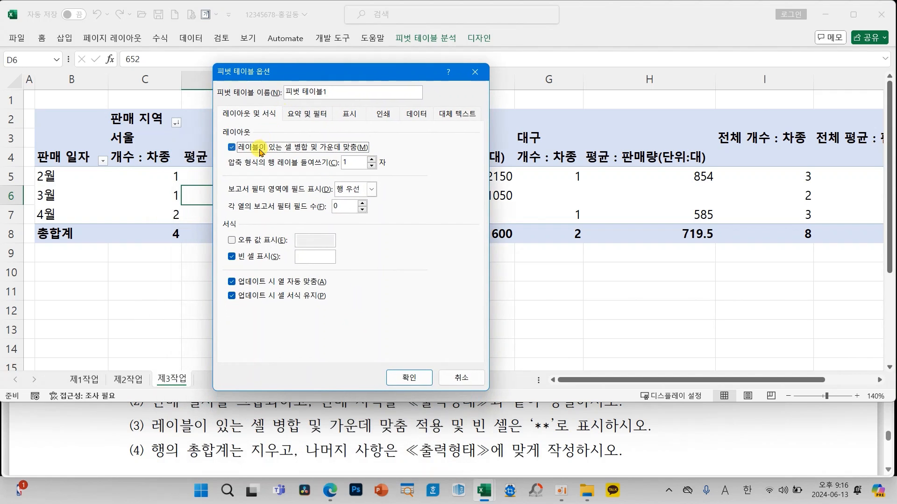
pyautogui.click(317, 262)
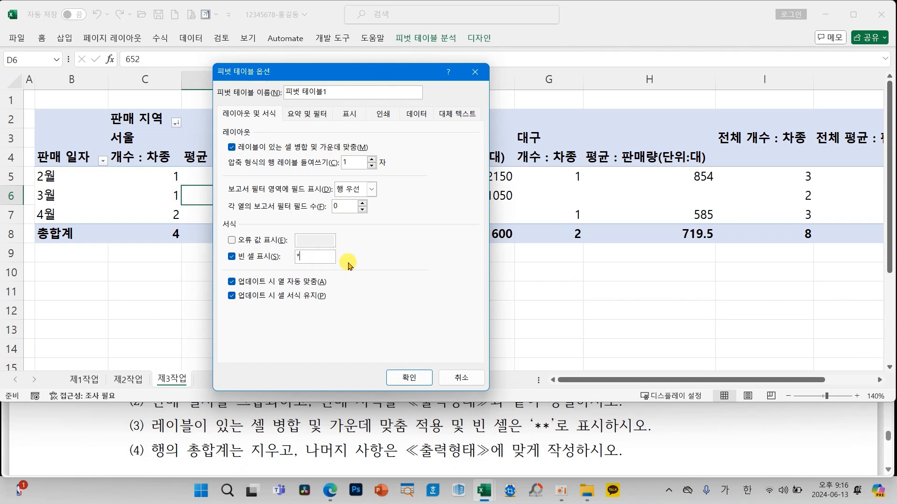
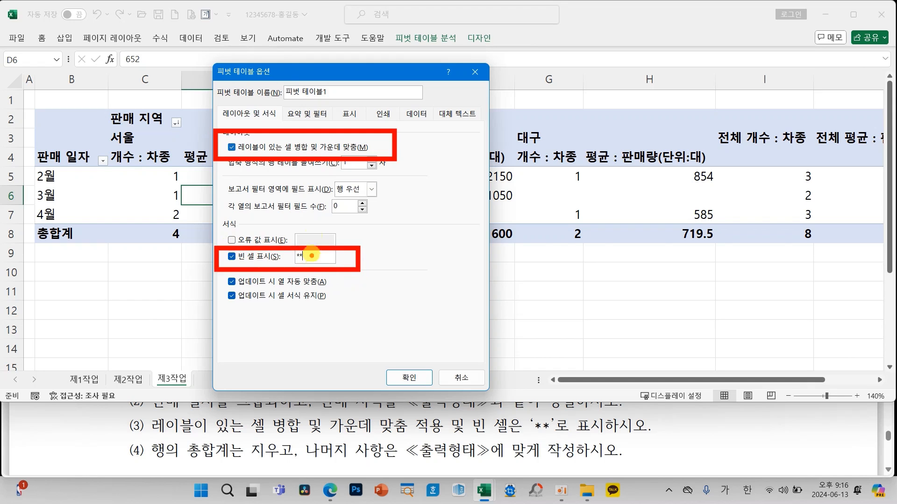
# Step: Turn off the pivot table's row grand totals and apply the options
pyautogui.click(308, 115)
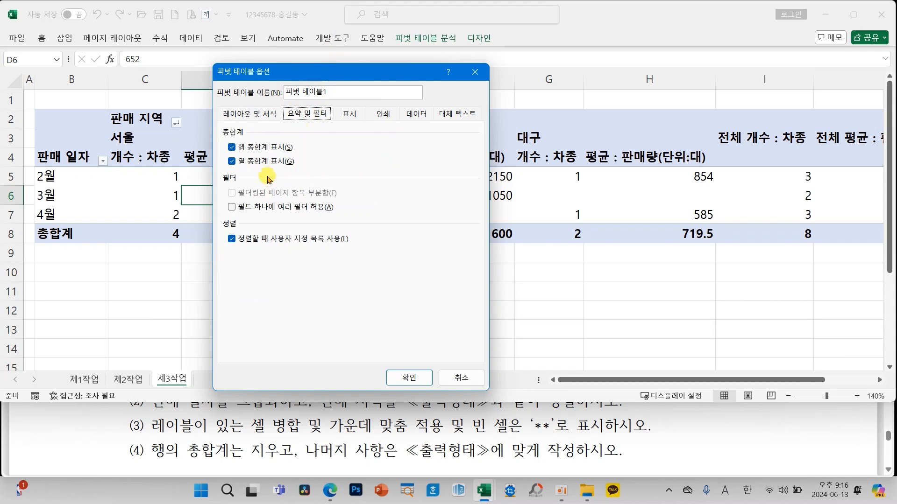
pyautogui.click(252, 152)
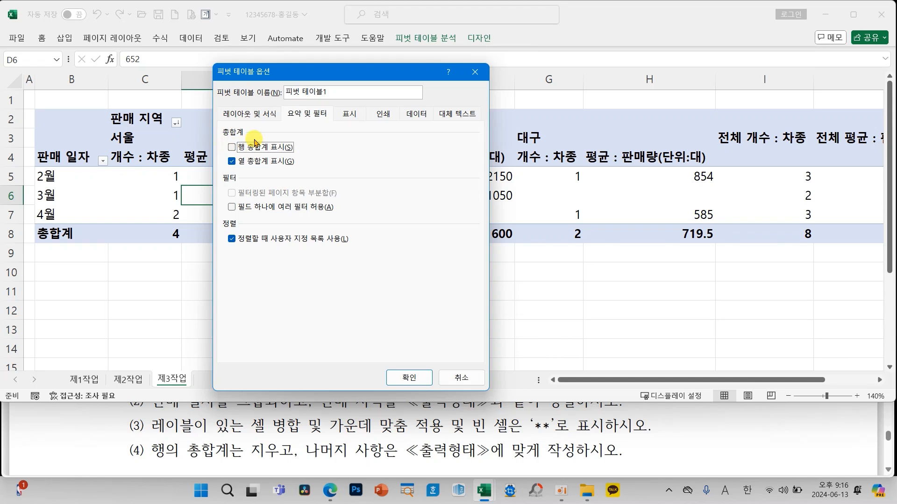
pyautogui.click(409, 378)
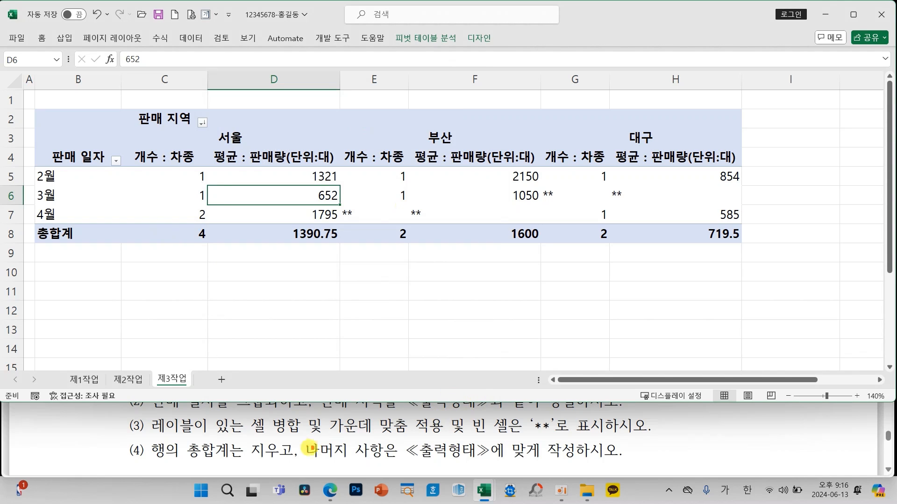
# Step: Compare the pivot table's number format and ** alignment with the exam's 출력형태 sample
pyautogui.moveTo(298, 438)
pyautogui.mouseDown()
pyautogui.moveTo(453, 467)
pyautogui.moveTo(628, 467)
pyautogui.mouseUp()
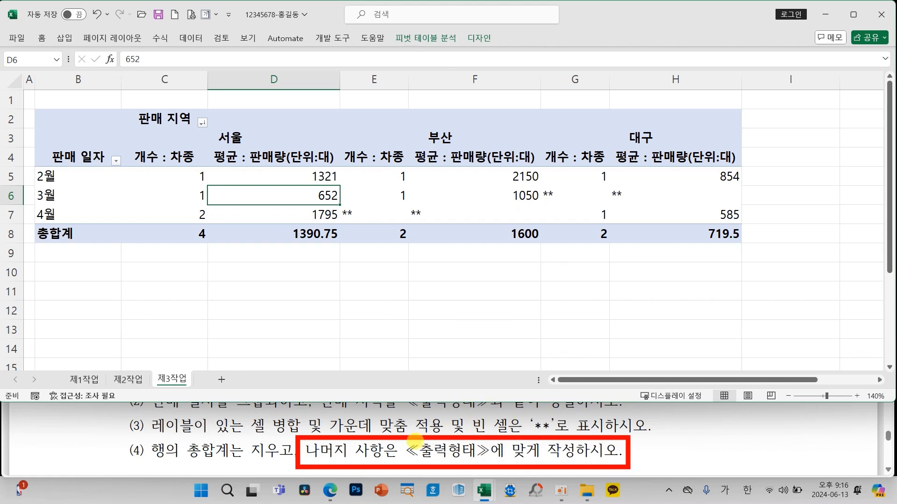
pyautogui.moveTo(387, 441)
pyautogui.mouseDown()
pyautogui.moveTo(387, 374)
pyautogui.moveTo(361, 249)
pyautogui.moveTo(408, 273)
pyautogui.mouseUp()
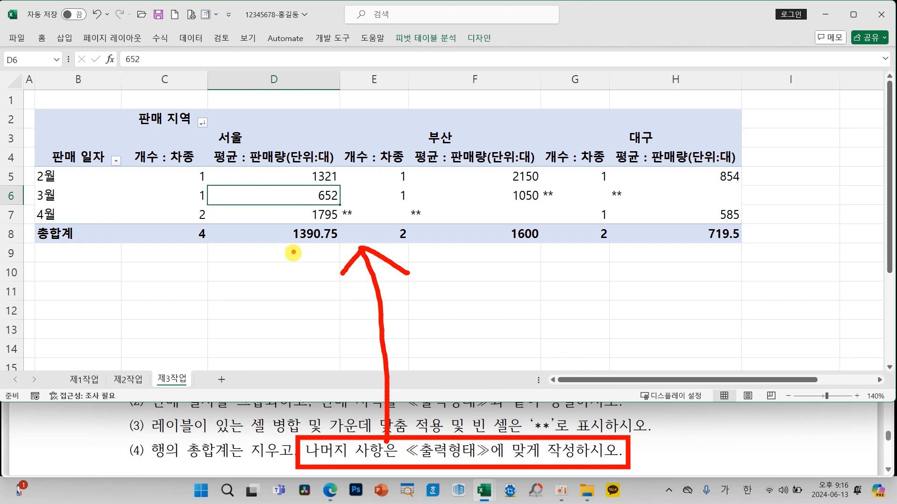
pyautogui.moveTo(294, 255); pyautogui.dragTo(296, 265)
pyautogui.moveTo(343, 217); pyautogui.dragTo(466, 219)
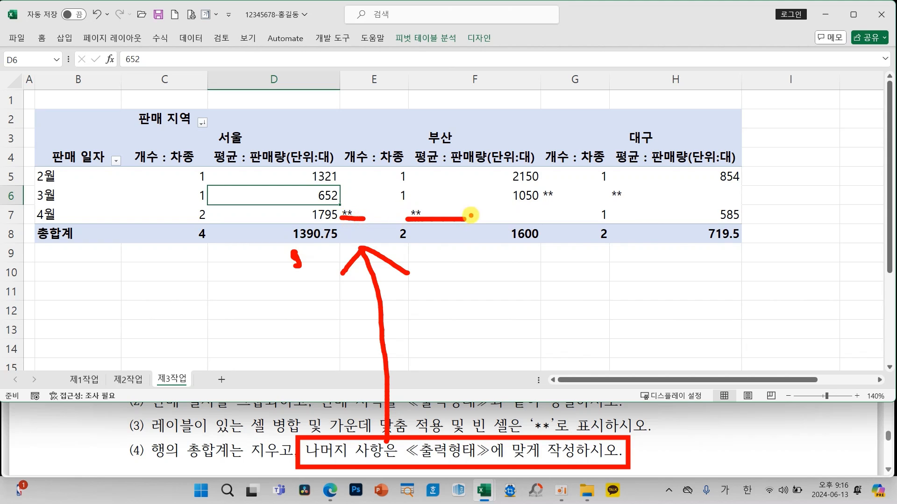
pyautogui.moveTo(599, 204); pyautogui.dragTo(631, 204)
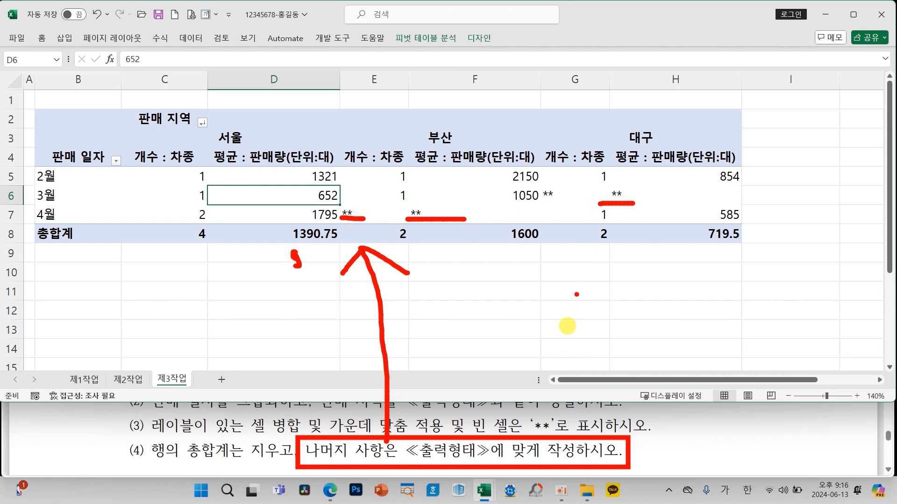
pyautogui.press('Escape')
pyautogui.scroll(3, 521, 435)
pyautogui.scroll(-6, 521, 435)
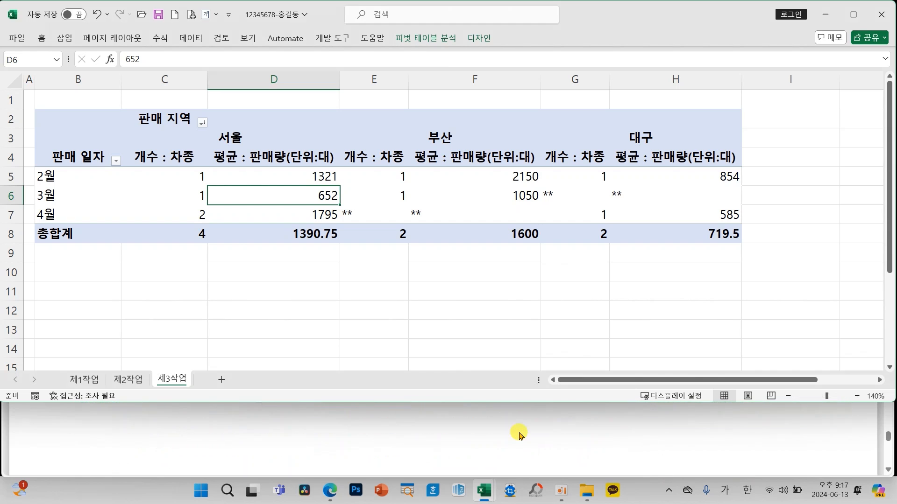
pyautogui.scroll(-2, 520, 435)
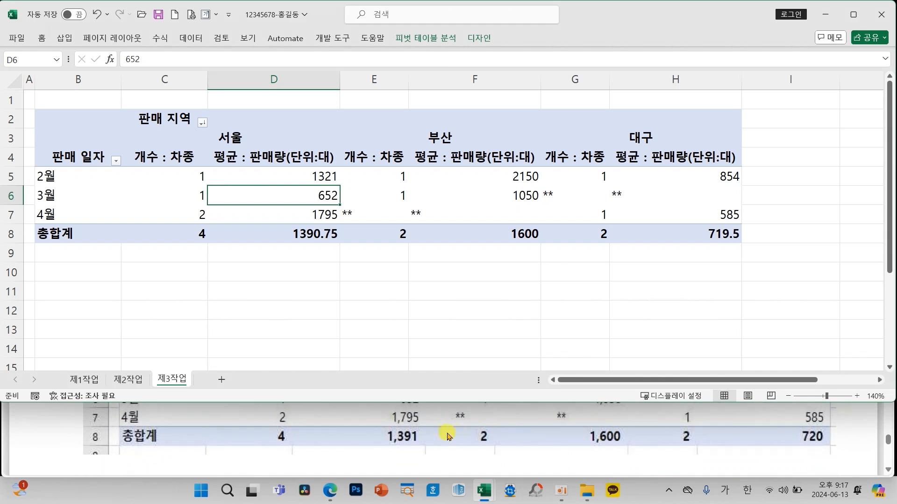
pyautogui.scroll(2, 421, 432)
pyautogui.scroll(-2, 462, 444)
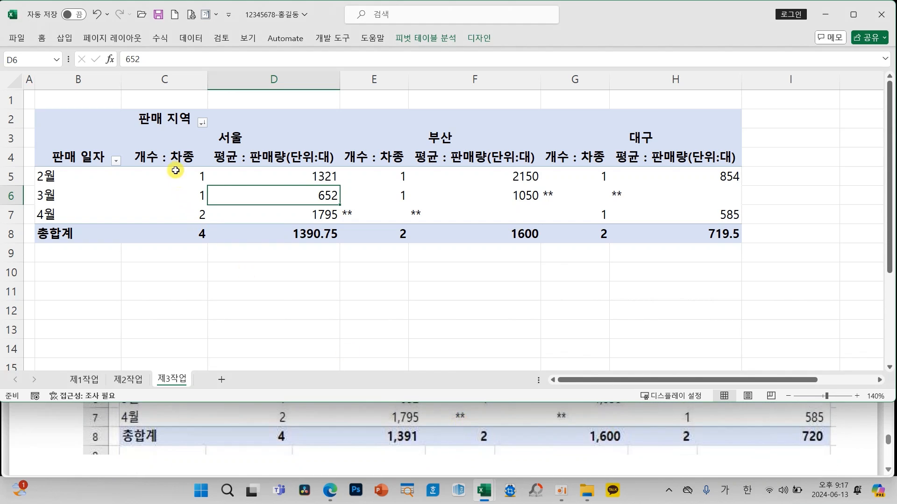
# Step: Apply comma style and centre alignment to the pivot table values in C5:H8, matching the exam's output form
pyautogui.moveTo(184, 174); pyautogui.dragTo(675, 228)
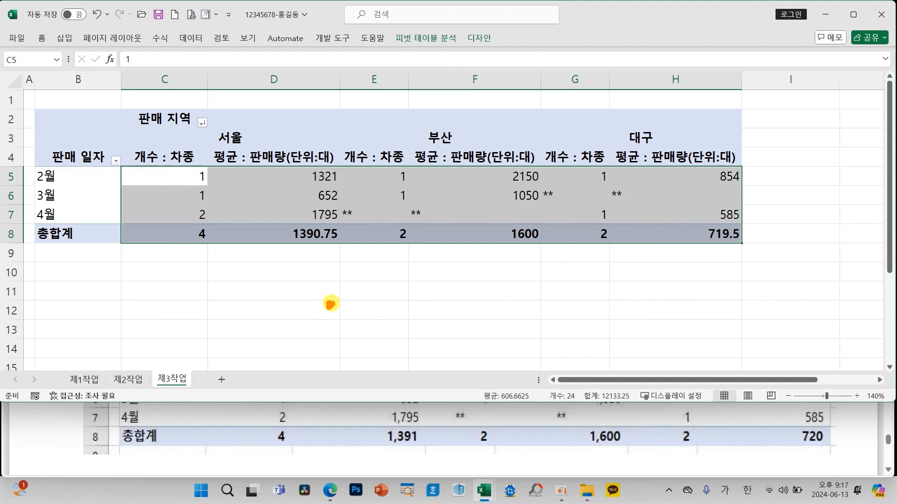
pyautogui.moveTo(330, 304); pyautogui.dragTo(334, 332)
pyautogui.moveTo(432, 296)
pyautogui.mouseDown()
pyautogui.moveTo(456, 290)
pyautogui.moveTo(444, 336)
pyautogui.mouseUp()
pyautogui.moveTo(461, 264); pyautogui.dragTo(475, 319)
pyautogui.moveTo(475, 295); pyautogui.dragTo(513, 285)
pyautogui.press('Escape')
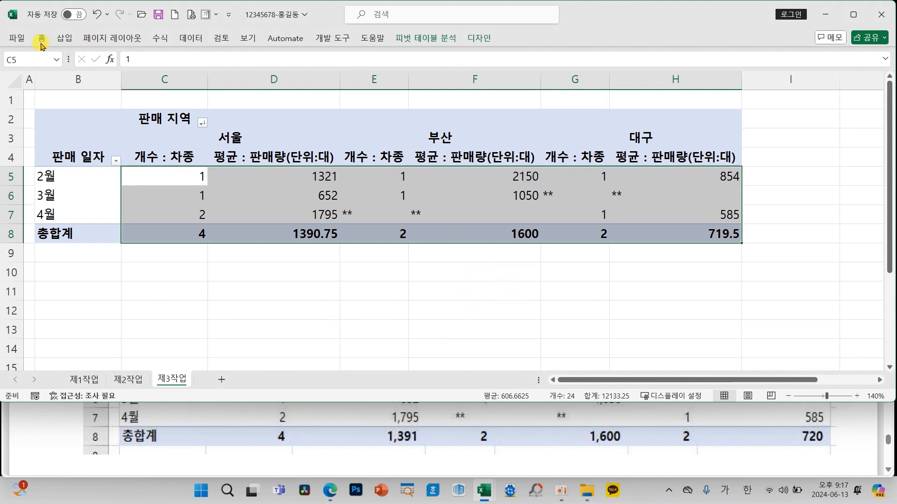
pyautogui.click(41, 38)
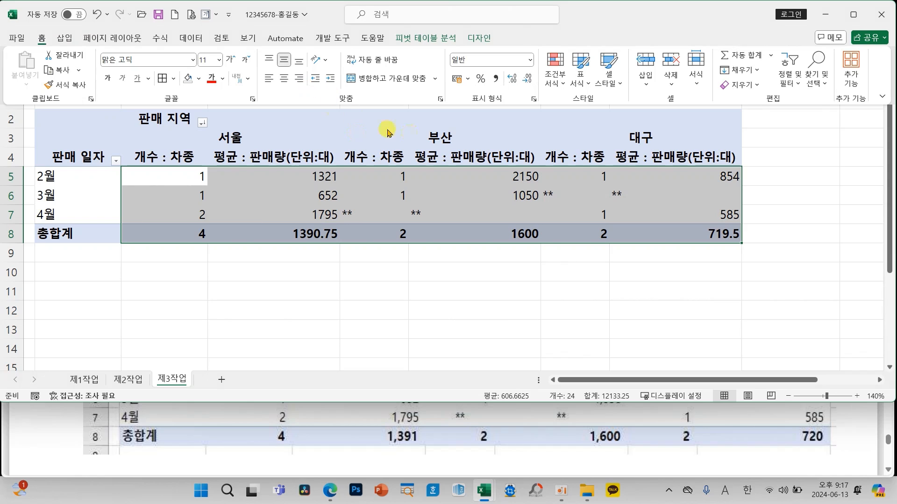
pyautogui.click(495, 79)
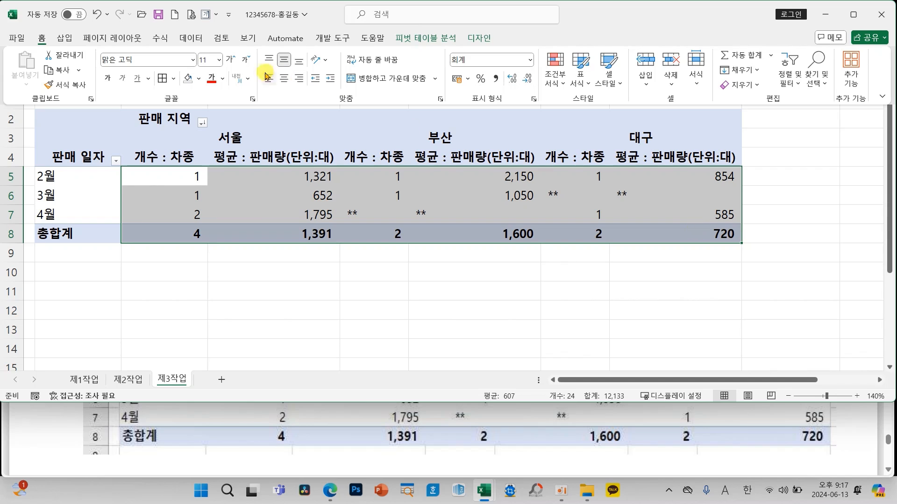
pyautogui.click(284, 79)
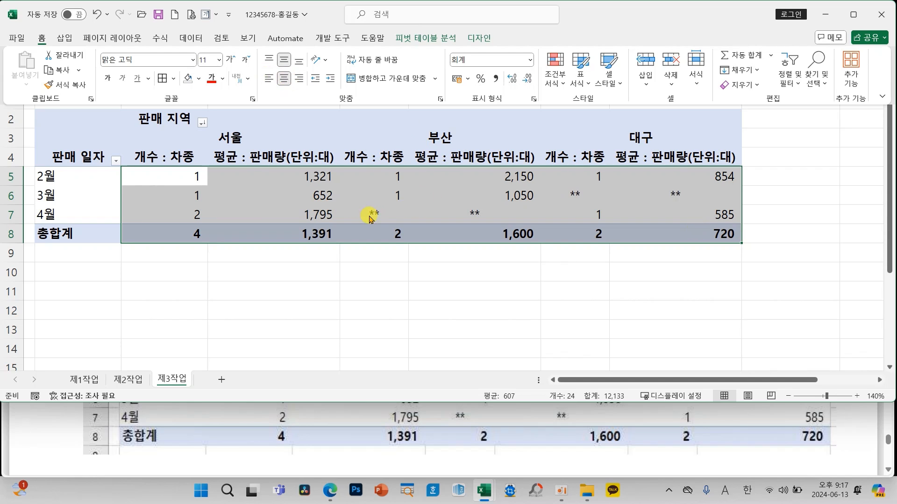
pyautogui.click(648, 260)
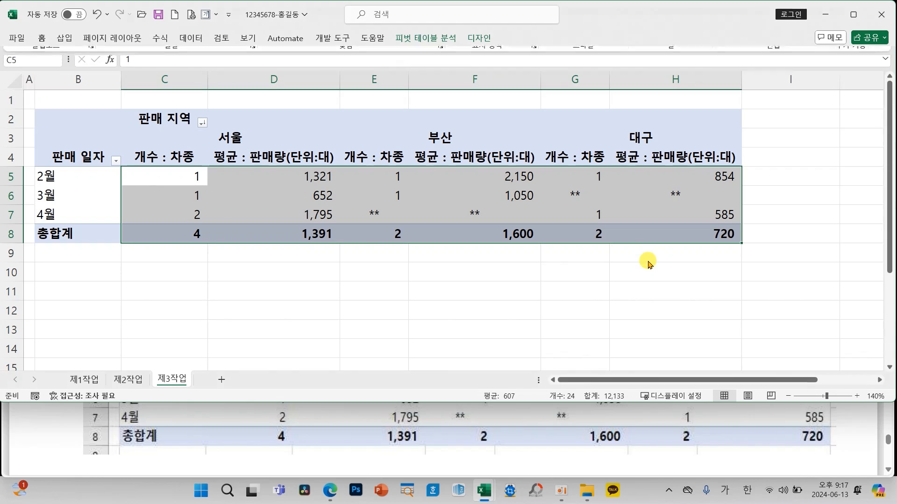
pyautogui.click(622, 267)
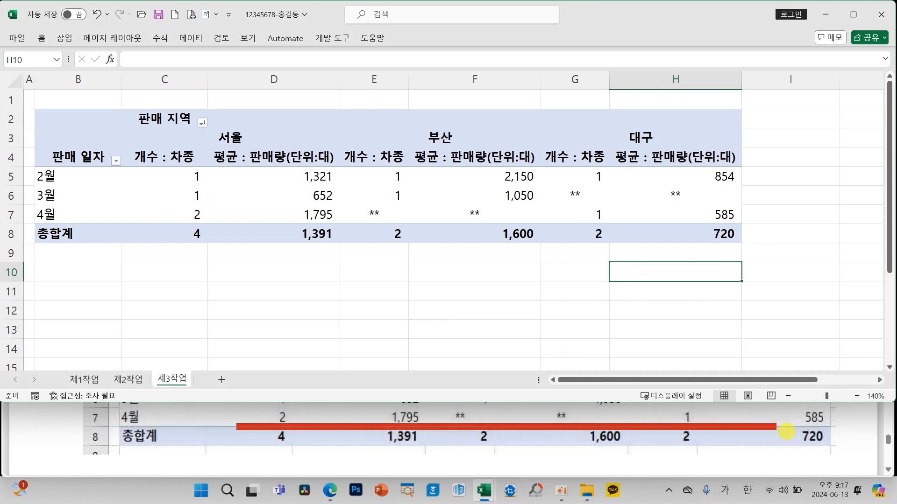
pyautogui.moveTo(107, 217); pyautogui.dragTo(767, 254)
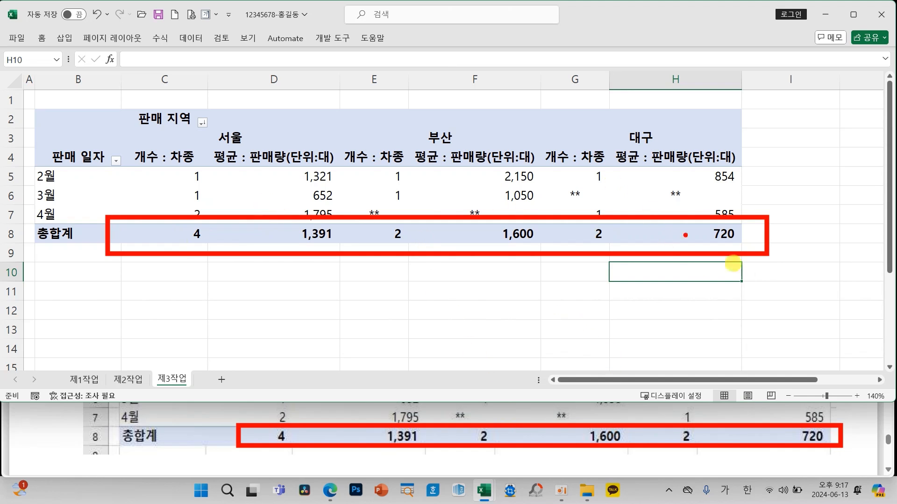
pyautogui.press('Escape')
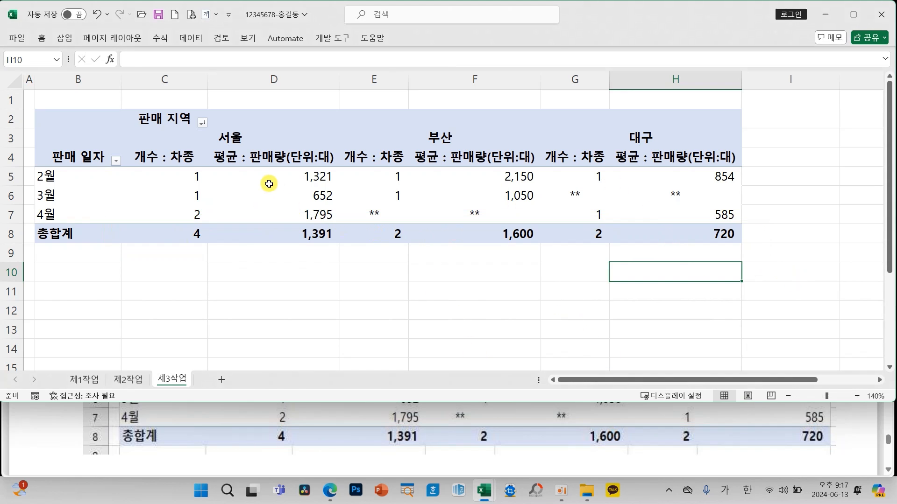
# Step: Save the workbook with the finished 제3작업 pivot table and move on in the exam sheet
pyautogui.click(269, 183)
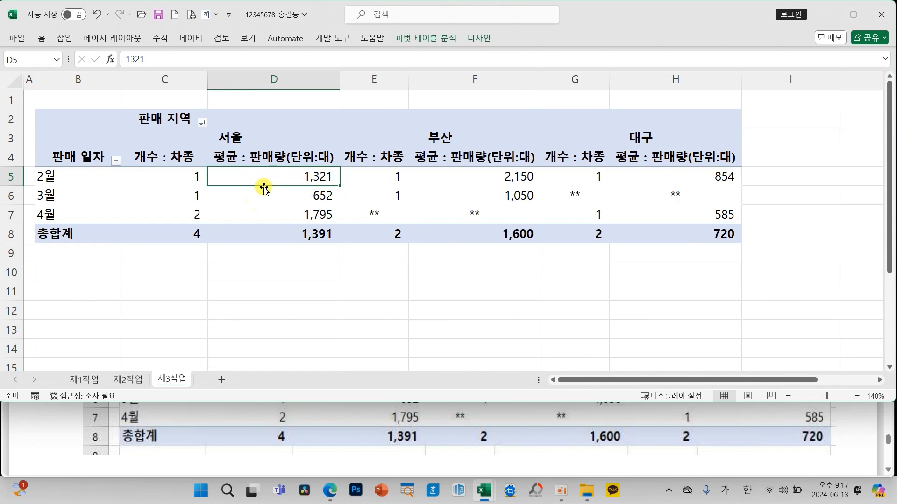
pyautogui.click(158, 16)
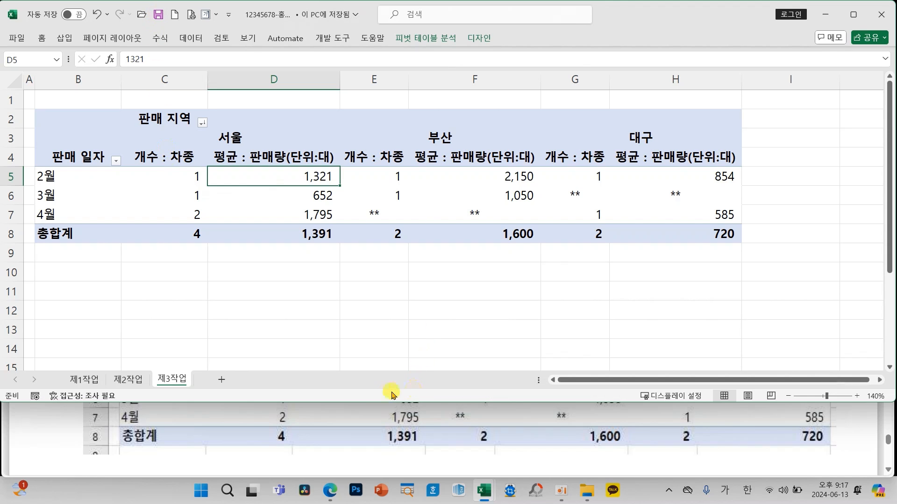
pyautogui.scroll(-3, 322, 429)
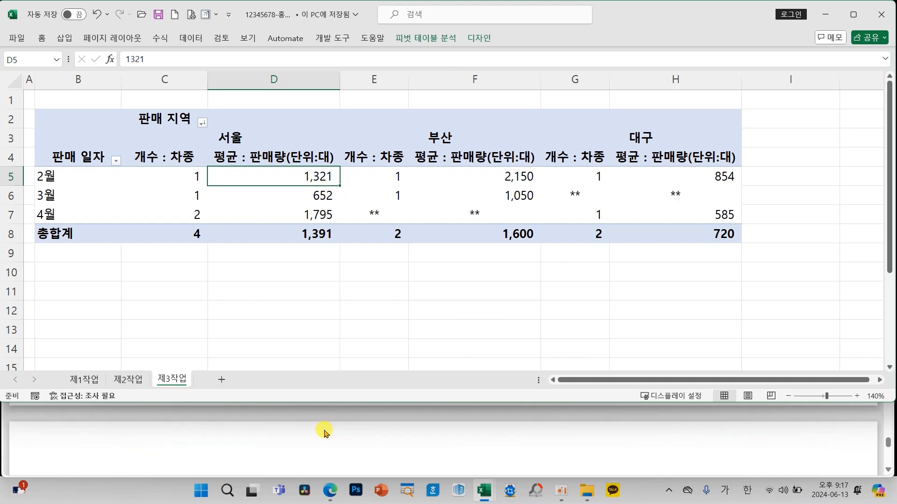
# Step: Read the 제4작업 chart conditions and examine the categories and legend of the sample chart in the exam sheet
pyautogui.scroll(-10, 325, 433)
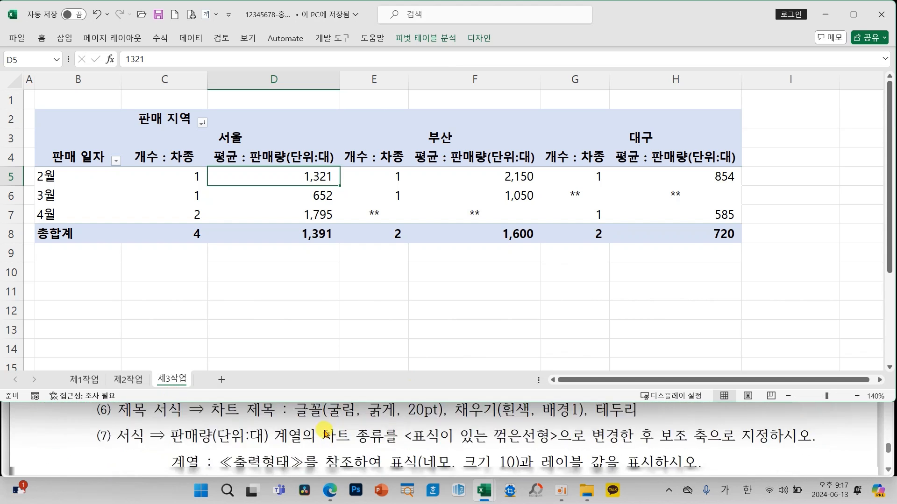
pyautogui.scroll(-10, 325, 432)
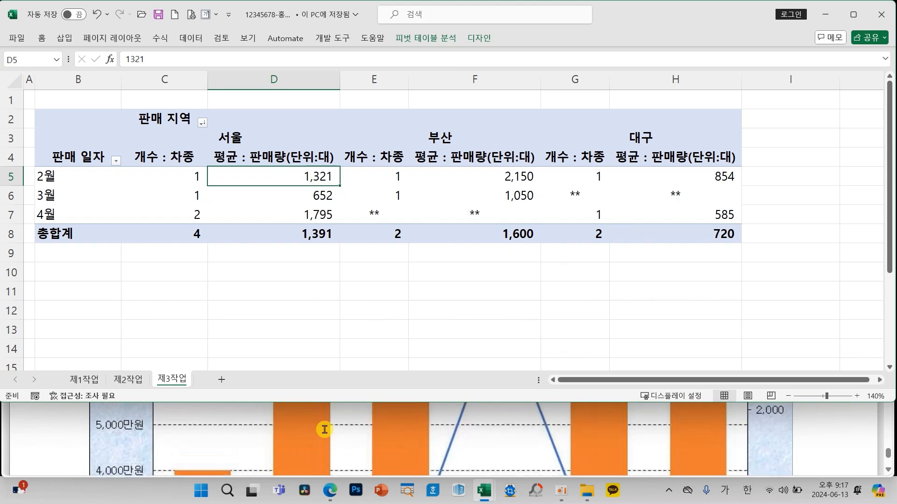
pyautogui.scroll(-8, 325, 430)
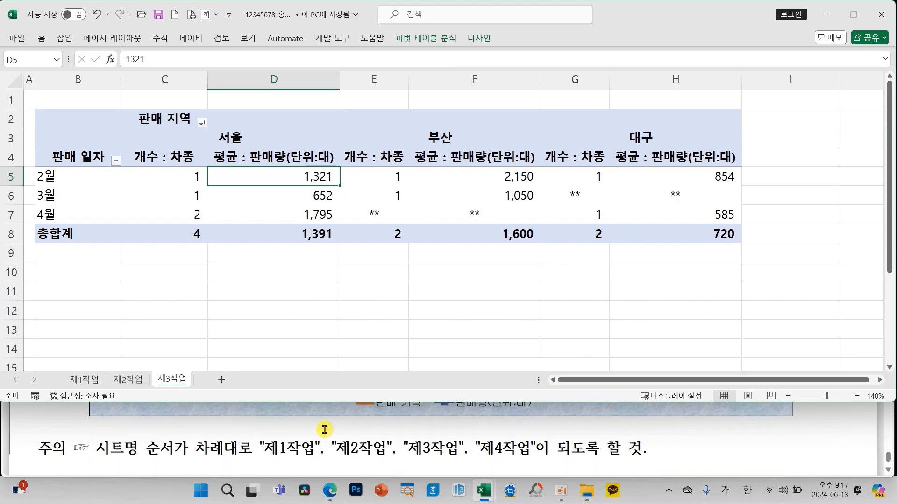
pyautogui.scroll(3, 325, 429)
pyautogui.scroll(3, 300, 436)
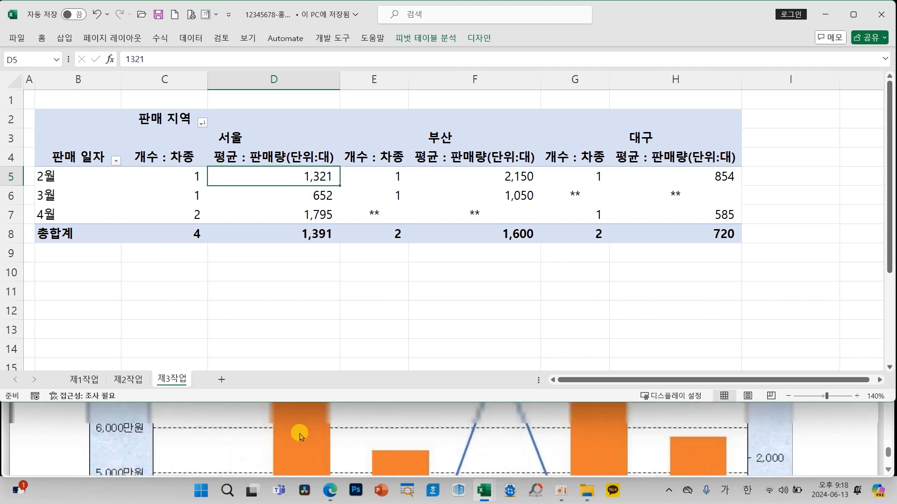
pyautogui.scroll(10, 300, 436)
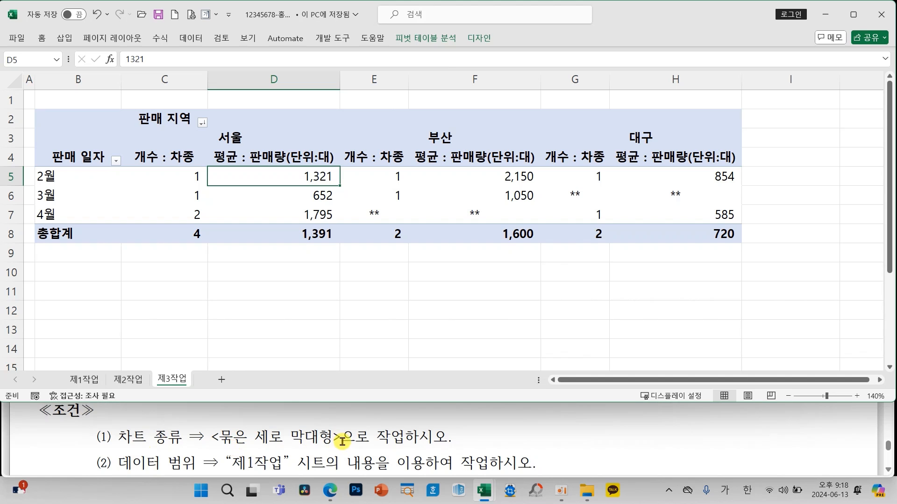
pyautogui.scroll(-2, 343, 441)
pyautogui.scroll(2, 336, 441)
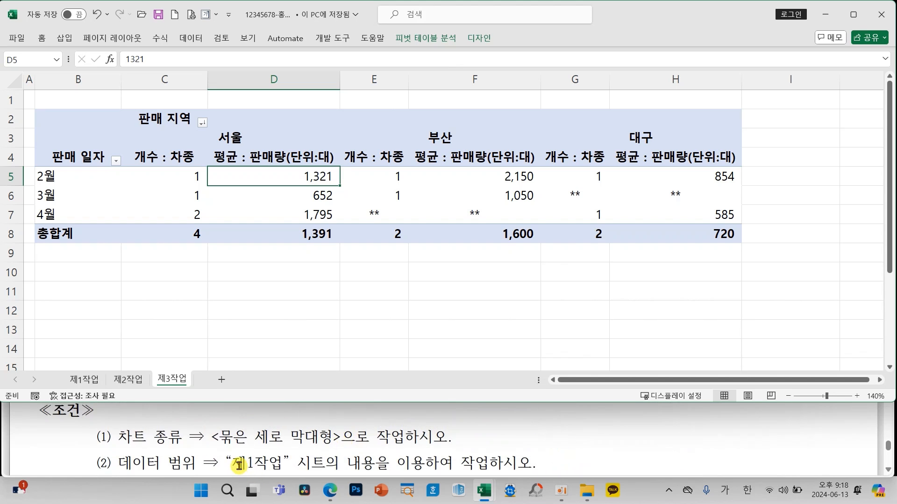
pyautogui.scroll(-1, 417, 454)
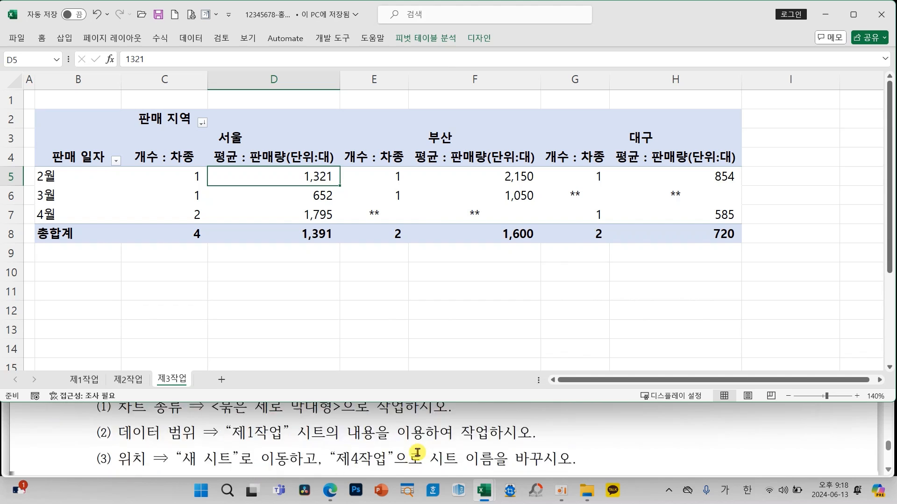
pyautogui.scroll(-1, 417, 452)
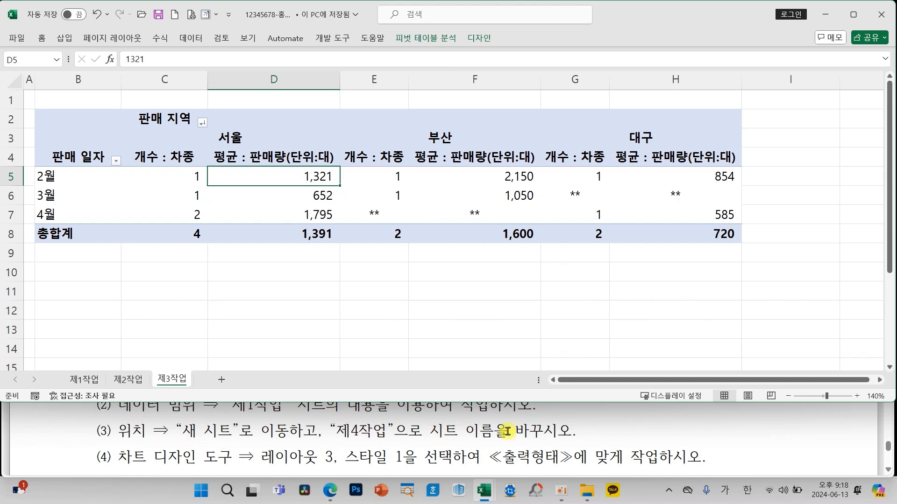
pyautogui.scroll(-10, 517, 432)
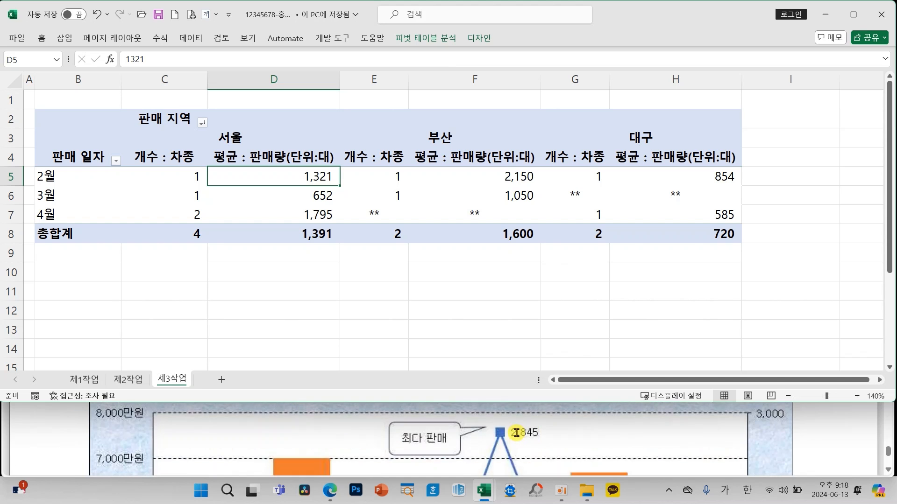
pyautogui.scroll(-5, 516, 432)
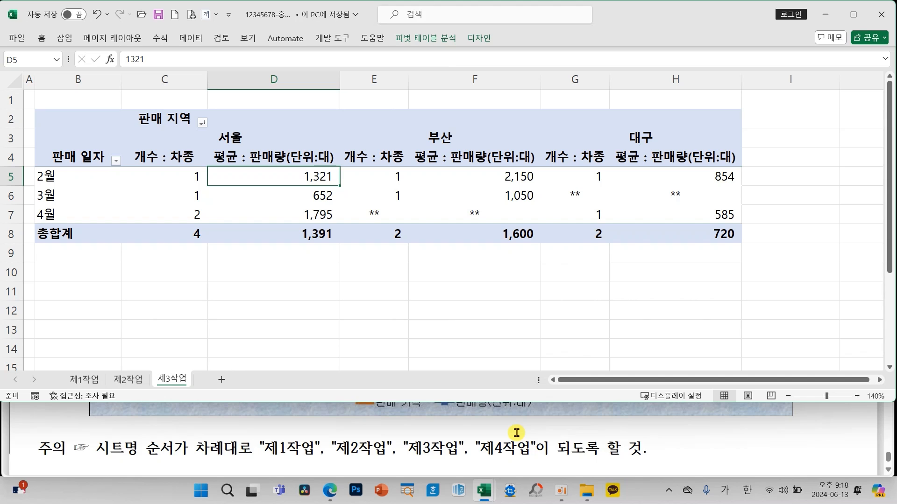
pyautogui.scroll(3, 516, 432)
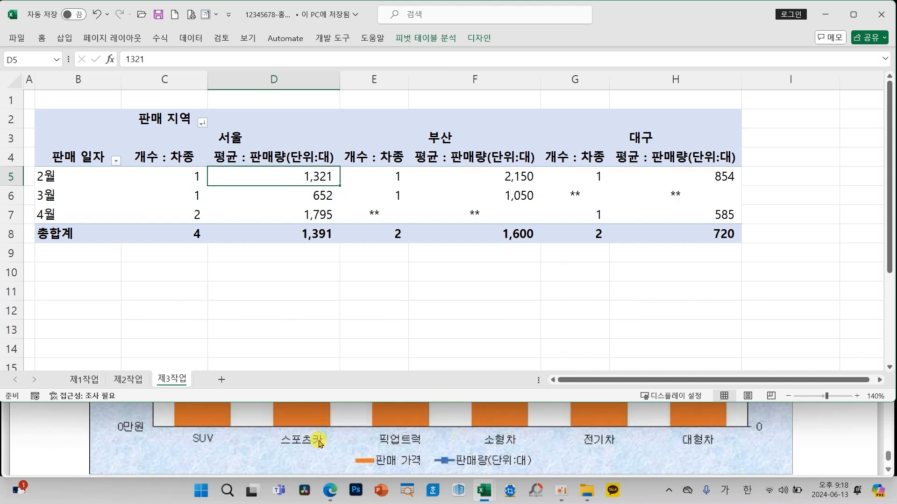
pyautogui.moveTo(159, 422)
pyautogui.mouseDown()
pyautogui.moveTo(629, 486)
pyautogui.moveTo(800, 491)
pyautogui.moveTo(796, 484)
pyautogui.mouseUp()
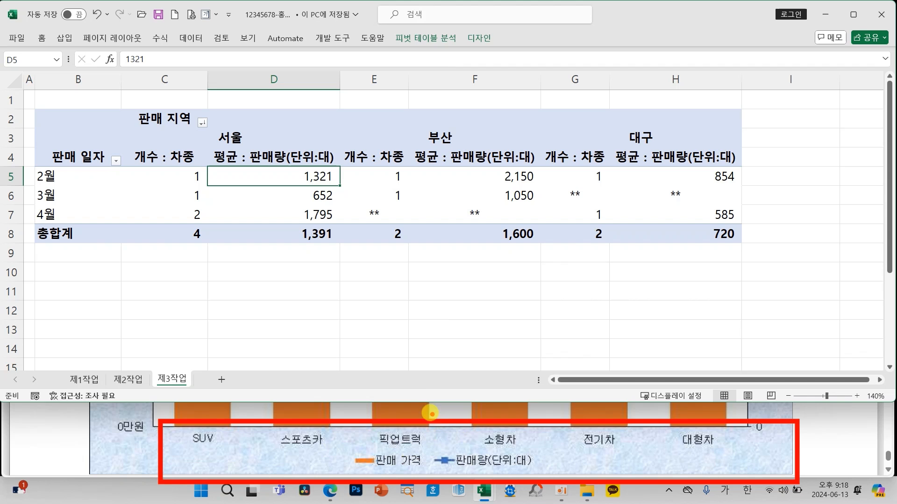
pyautogui.moveTo(83, 357); pyautogui.dragTo(103, 361)
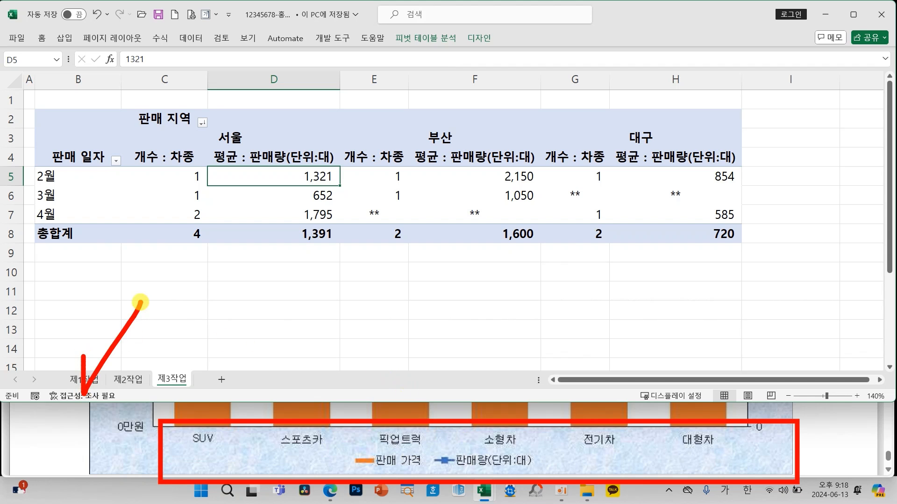
# Step: Insert a 2-D clustered column chart from the 차종, 판매 가격 and 판매량(단위:대) data in C4:C12 and F4:G12 of the 제1작업 sheet
pyautogui.click(85, 379)
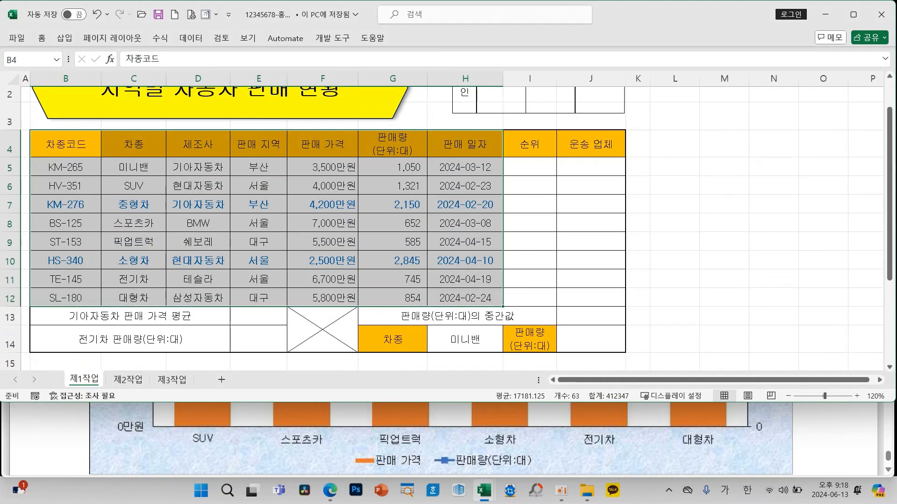
pyautogui.hotkey('ctrl', '2')
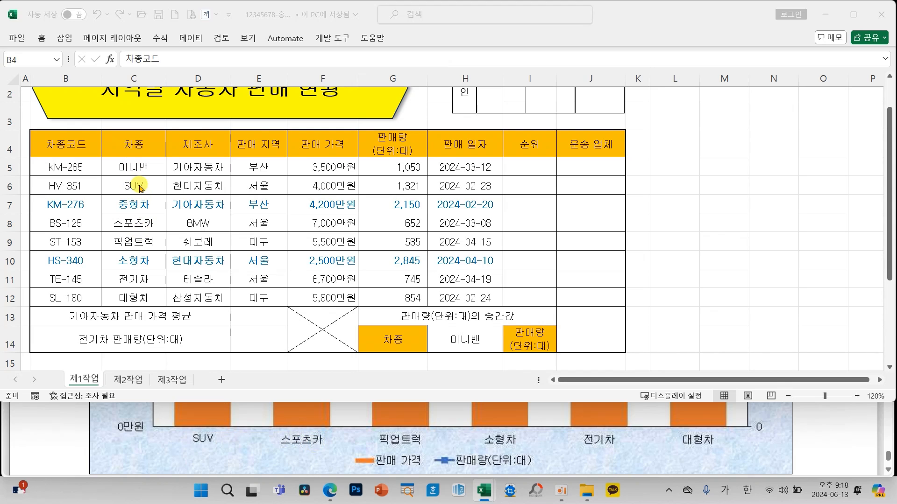
pyautogui.moveTo(95, 125)
pyautogui.mouseDown()
pyautogui.moveTo(155, 220)
pyautogui.moveTo(174, 314)
pyautogui.mouseUp()
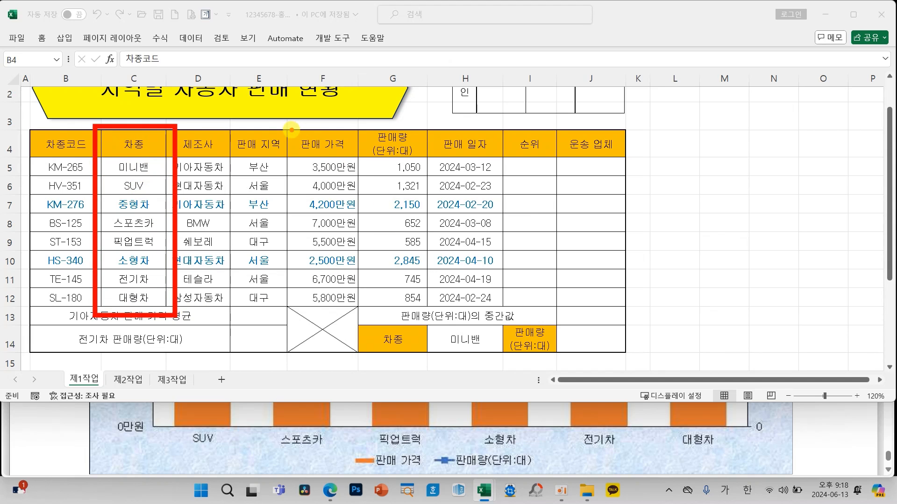
pyautogui.moveTo(287, 128); pyautogui.dragTo(427, 310)
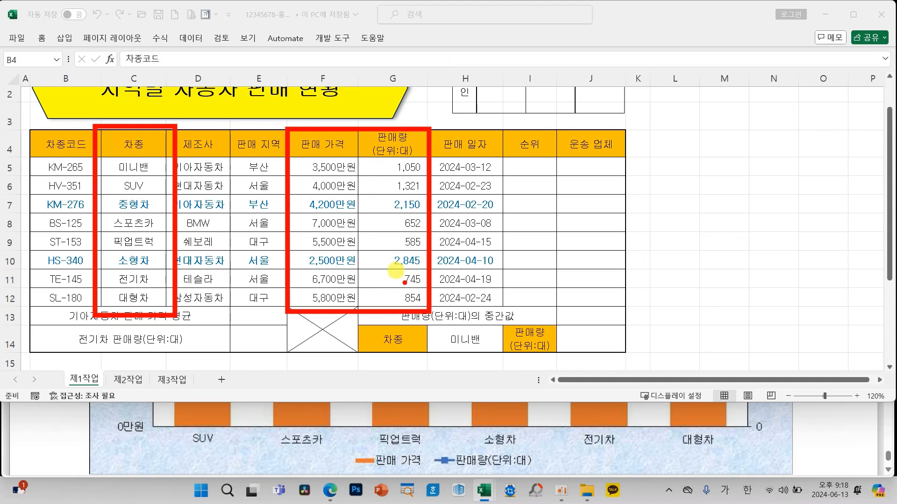
pyautogui.press('Escape')
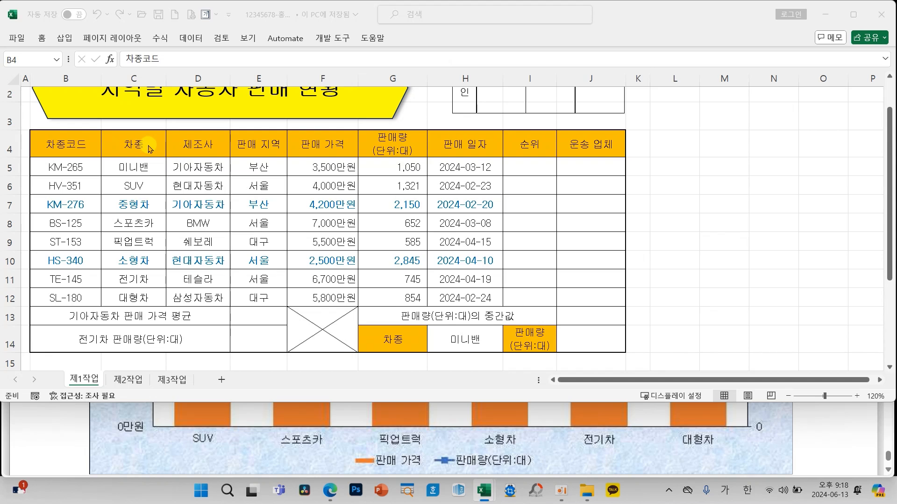
pyautogui.moveTo(143, 144); pyautogui.dragTo(140, 290)
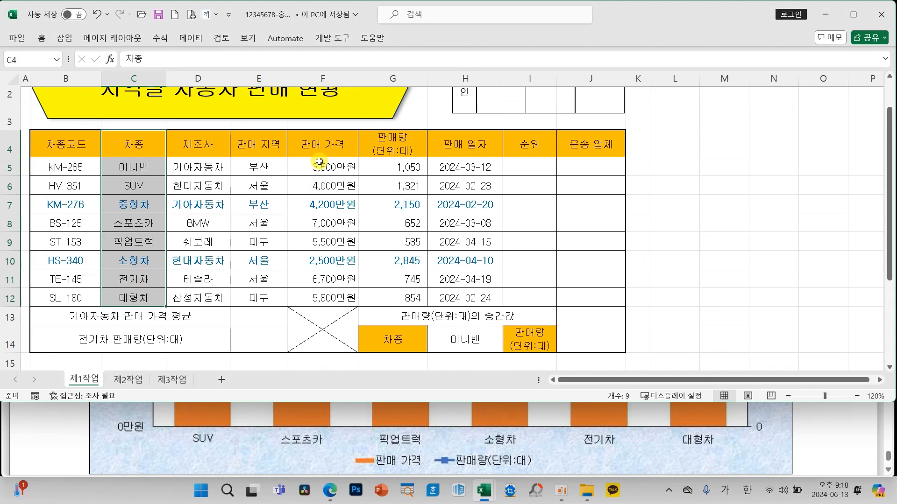
pyautogui.moveTo(322, 144); pyautogui.dragTo(397, 292)
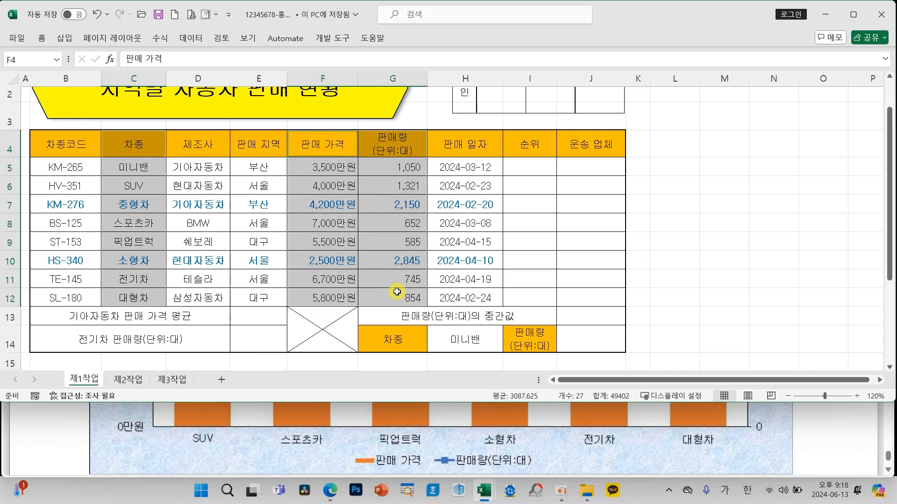
pyautogui.click(68, 41)
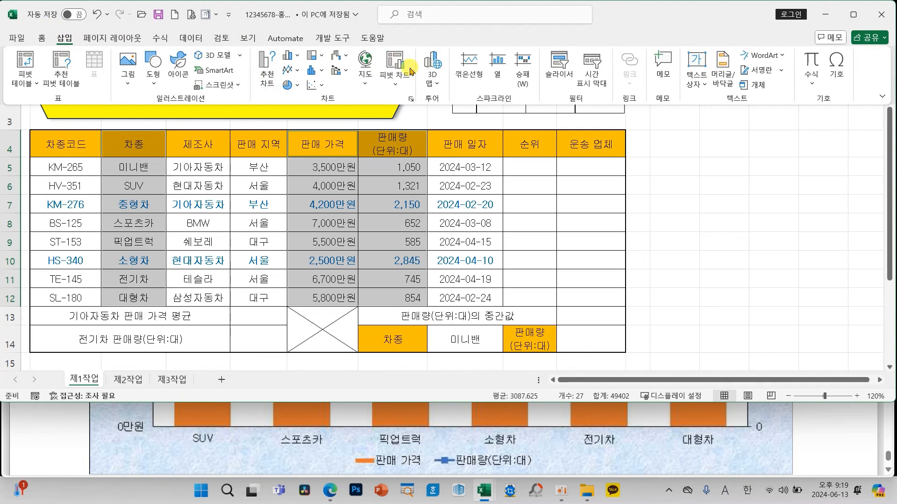
pyautogui.click(288, 57)
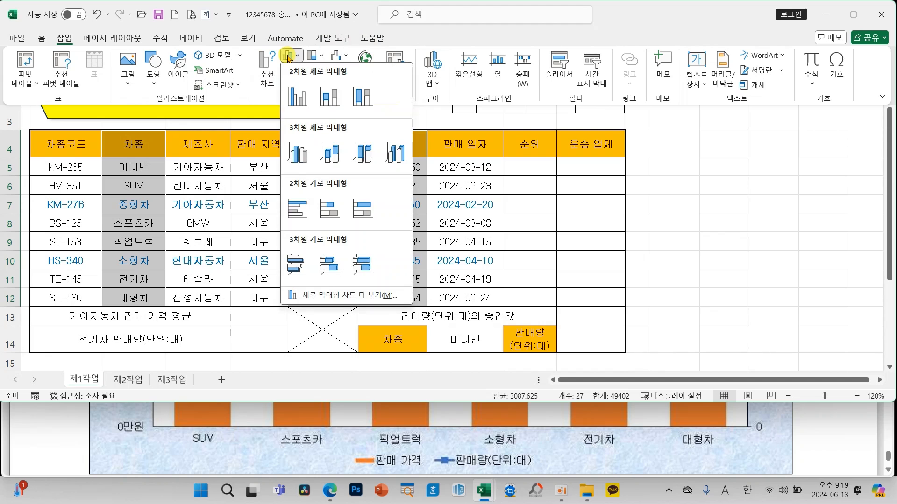
pyautogui.click(295, 93)
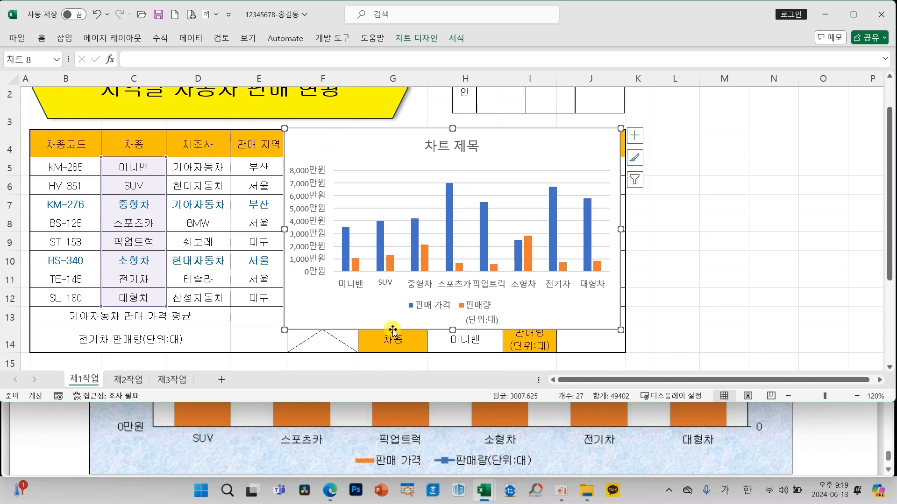
# Step: Filter the categories 미니밴 and 중형차 out of the chart, matching the exam's sample chart
pyautogui.moveTo(335, 266)
pyautogui.mouseDown()
pyautogui.moveTo(345, 282)
pyautogui.moveTo(354, 244)
pyautogui.mouseUp()
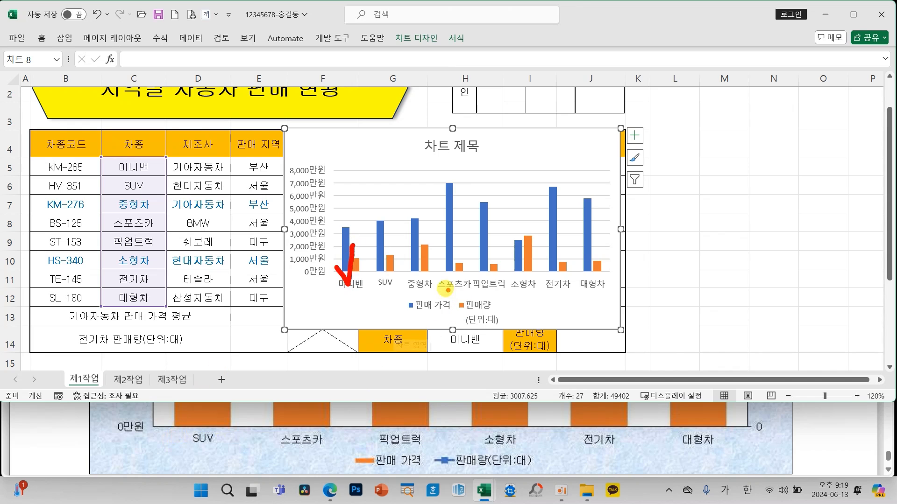
pyautogui.moveTo(417, 266); pyautogui.dragTo(436, 249)
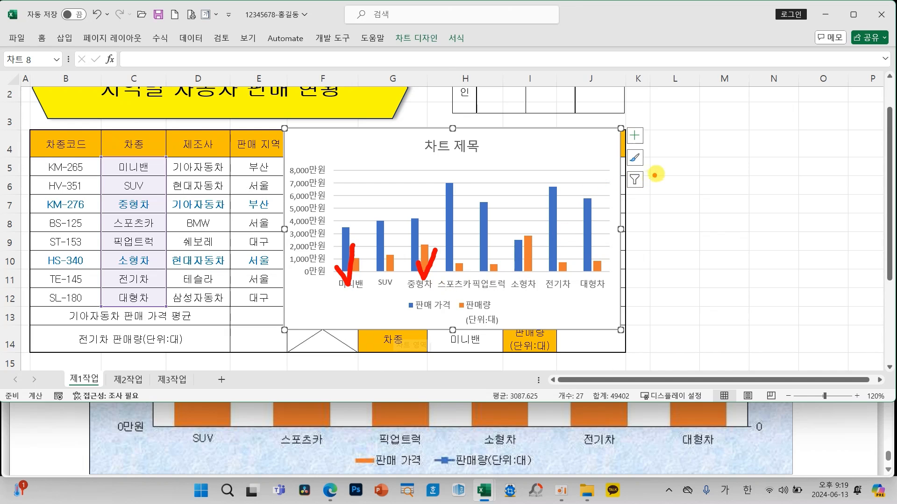
pyautogui.moveTo(658, 171)
pyautogui.mouseDown()
pyautogui.moveTo(624, 163)
pyautogui.moveTo(638, 211)
pyautogui.moveTo(669, 169)
pyautogui.moveTo(653, 167)
pyautogui.mouseUp()
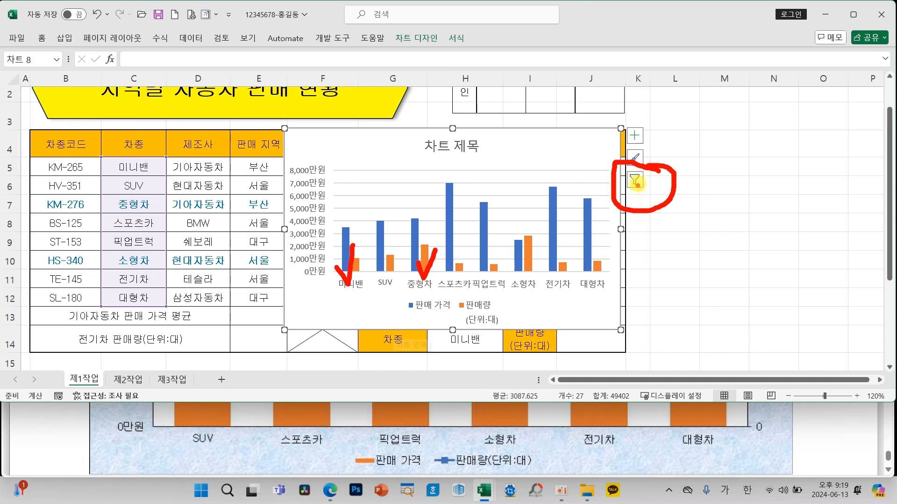
pyautogui.press('Escape')
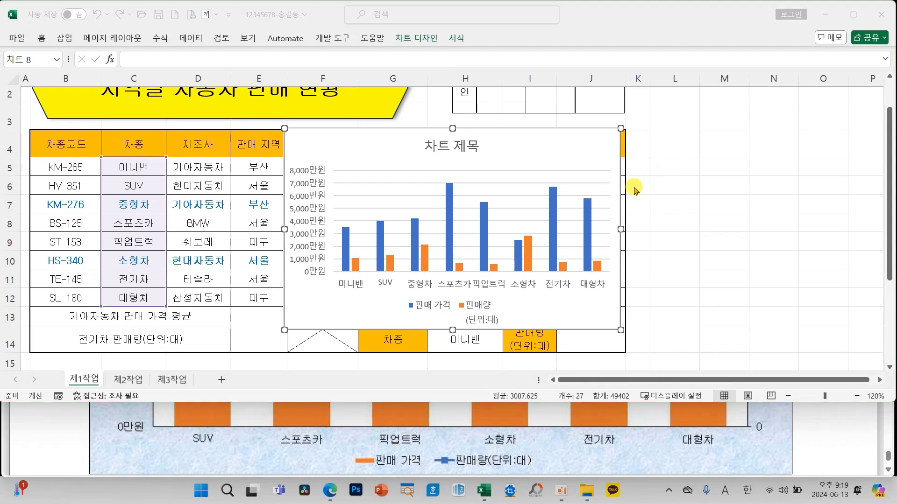
pyautogui.click(634, 181)
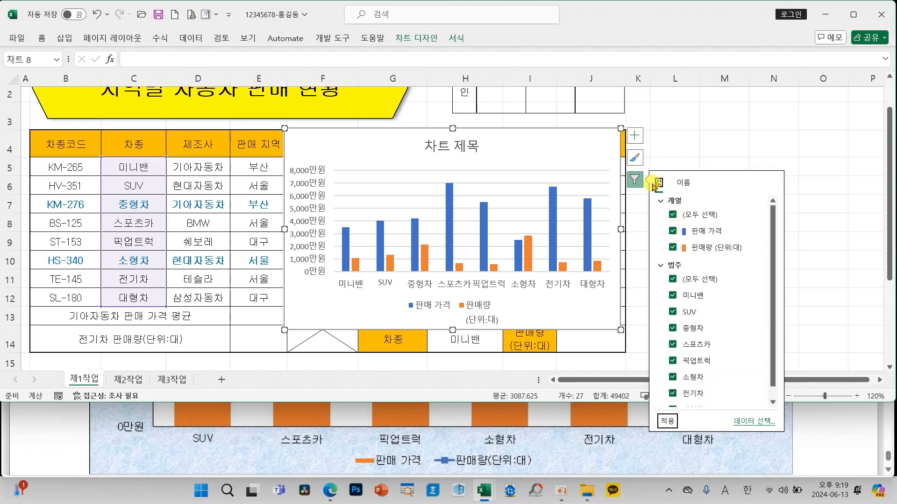
pyautogui.click(712, 298)
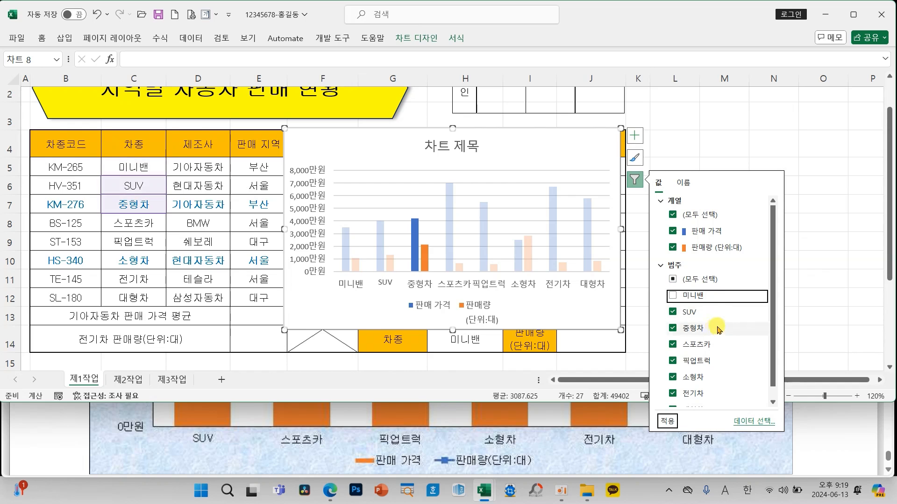
pyautogui.click(700, 330)
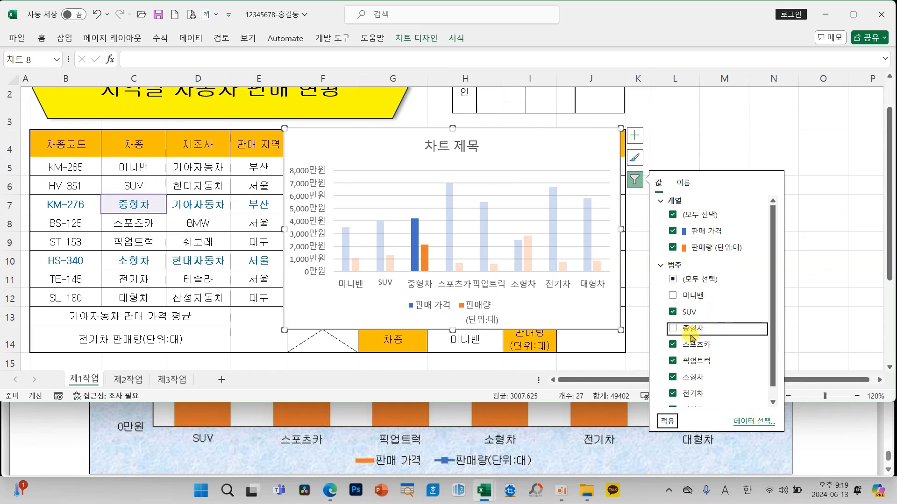
pyautogui.click(669, 421)
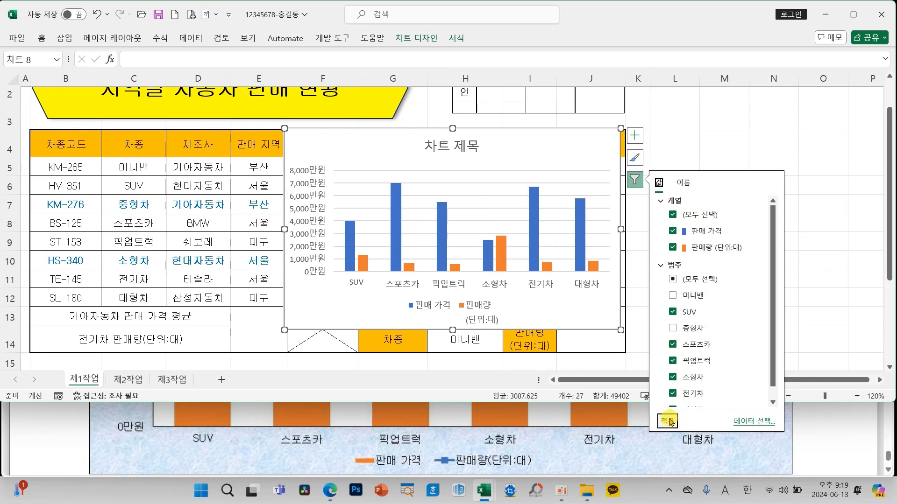
pyautogui.click(670, 121)
pyautogui.click(592, 147)
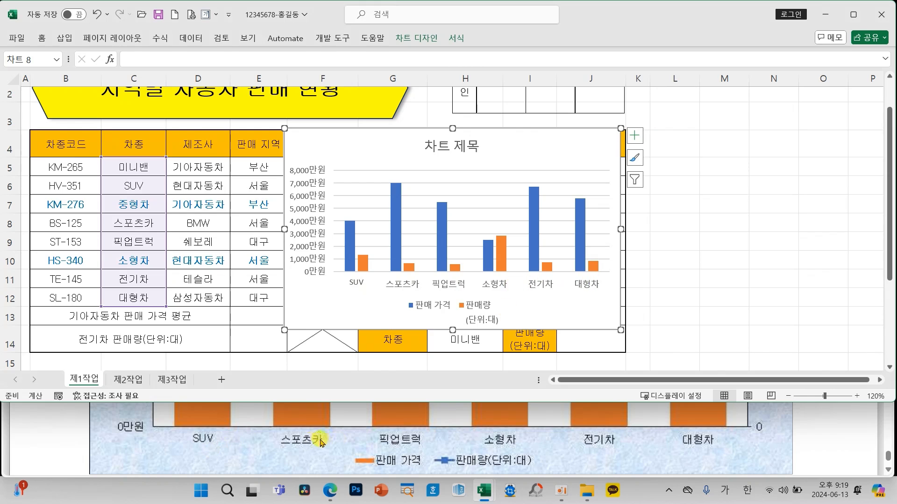
# Step: Move the column chart to a new chart sheet named 제4작업
pyautogui.moveTo(548, 152); pyautogui.dragTo(490, 143)
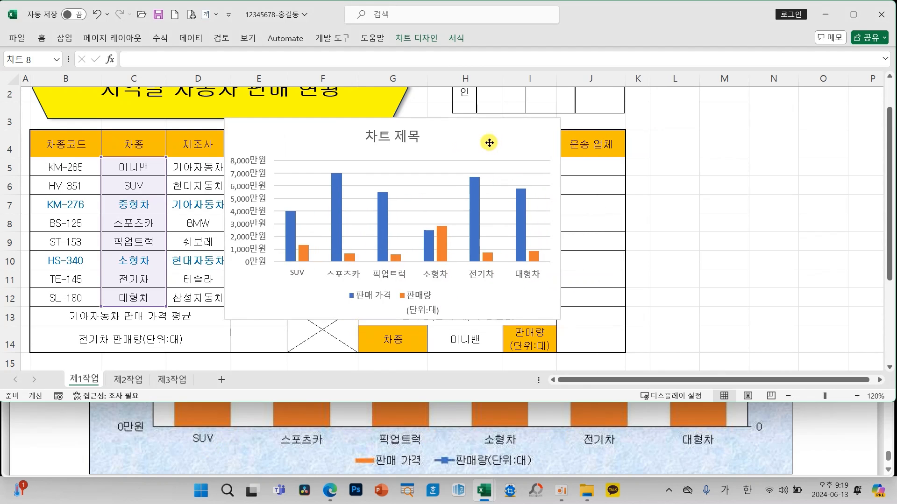
pyautogui.click(415, 39)
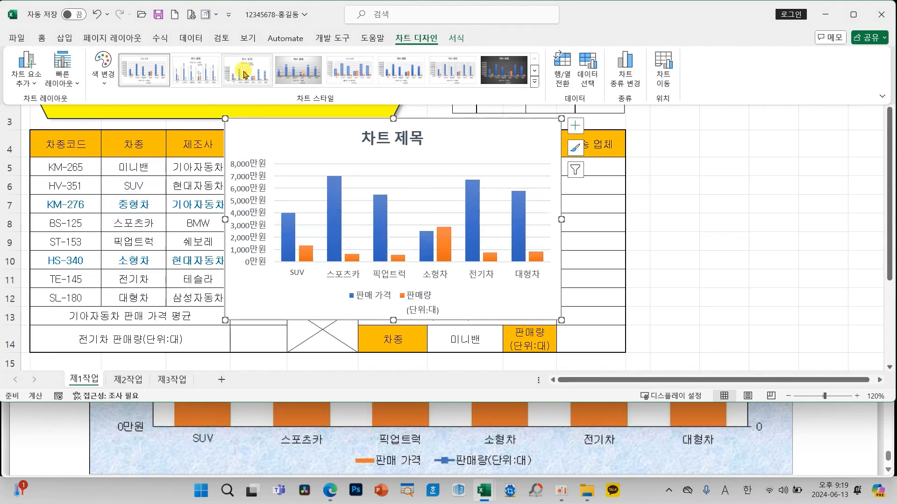
pyautogui.click(667, 82)
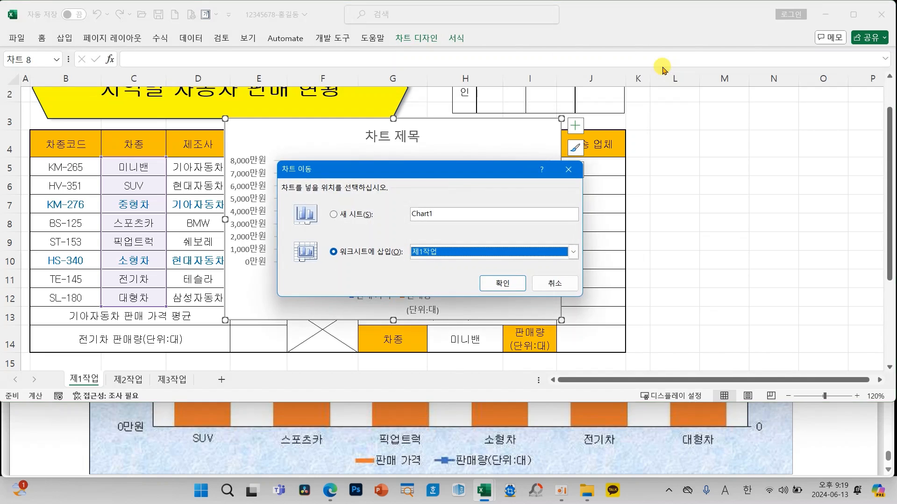
pyautogui.click(340, 217)
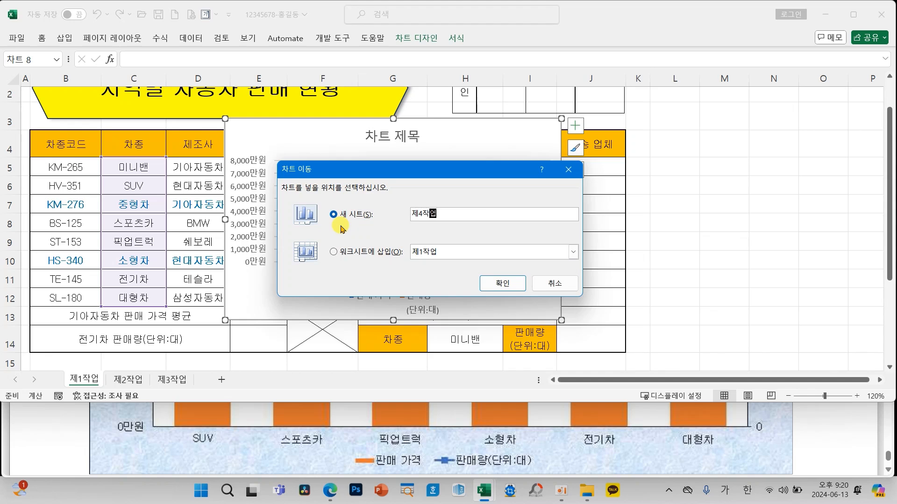
pyautogui.moveTo(313, 193)
pyautogui.mouseDown()
pyautogui.moveTo(376, 218)
pyautogui.moveTo(456, 228)
pyautogui.mouseUp()
pyautogui.moveTo(485, 263)
pyautogui.mouseDown()
pyautogui.moveTo(487, 292)
pyautogui.moveTo(529, 217)
pyautogui.mouseUp()
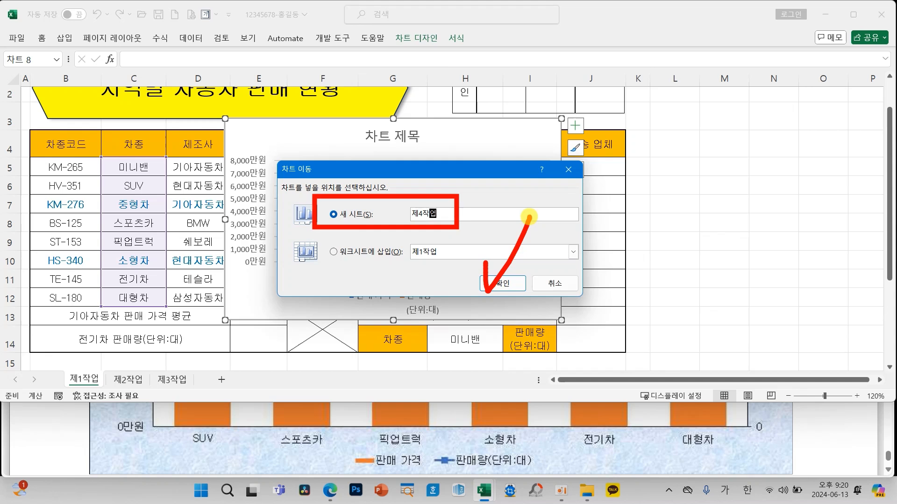
pyautogui.click(502, 283)
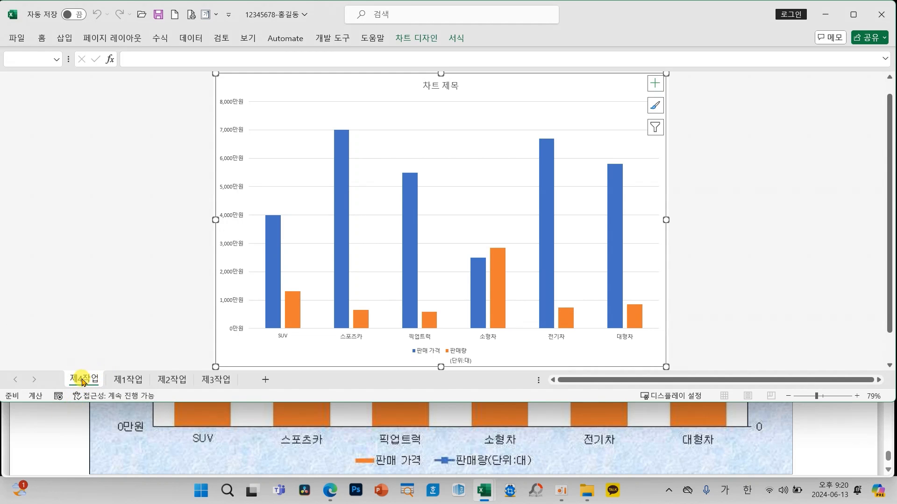
# Step: Reorder the sheets so that 제4작업 comes directly after 제3작업
pyautogui.moveTo(82, 382)
pyautogui.mouseDown()
pyautogui.moveTo(83, 354)
pyautogui.moveTo(194, 257)
pyautogui.moveTo(243, 323)
pyautogui.moveTo(249, 386)
pyautogui.mouseUp()
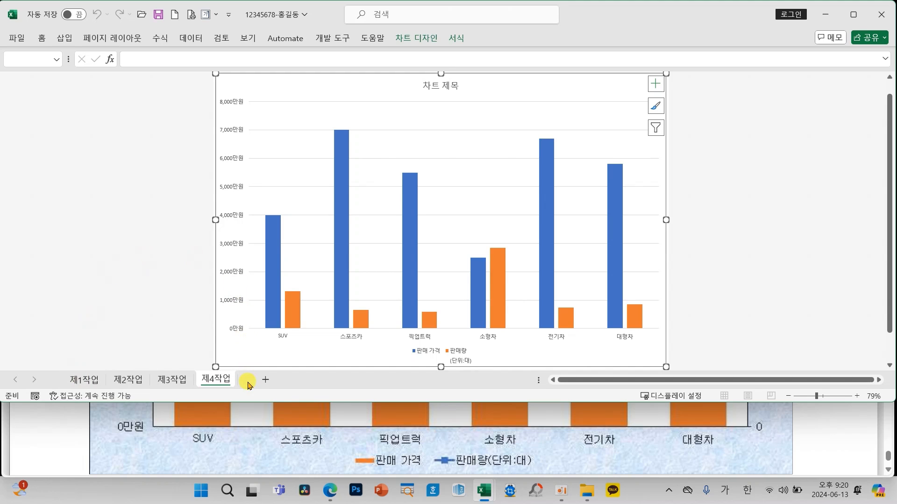
pyautogui.moveTo(52, 363); pyautogui.dragTo(258, 400)
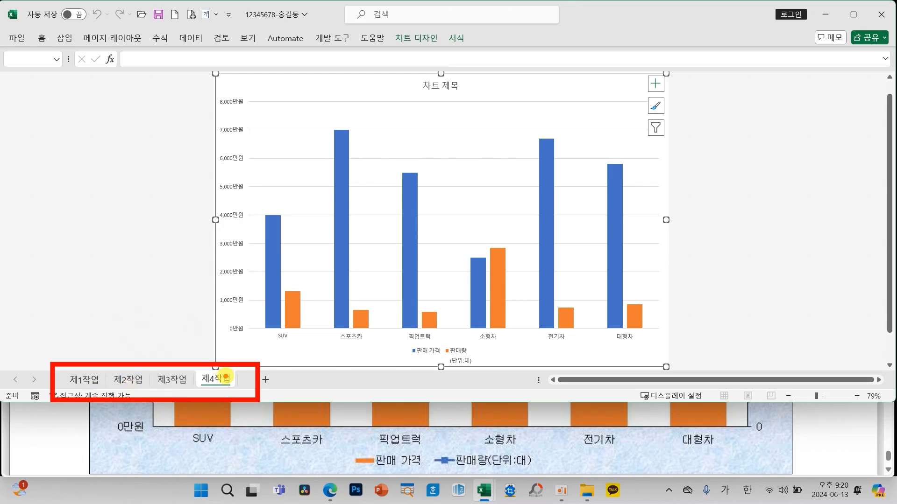
pyautogui.press('Escape')
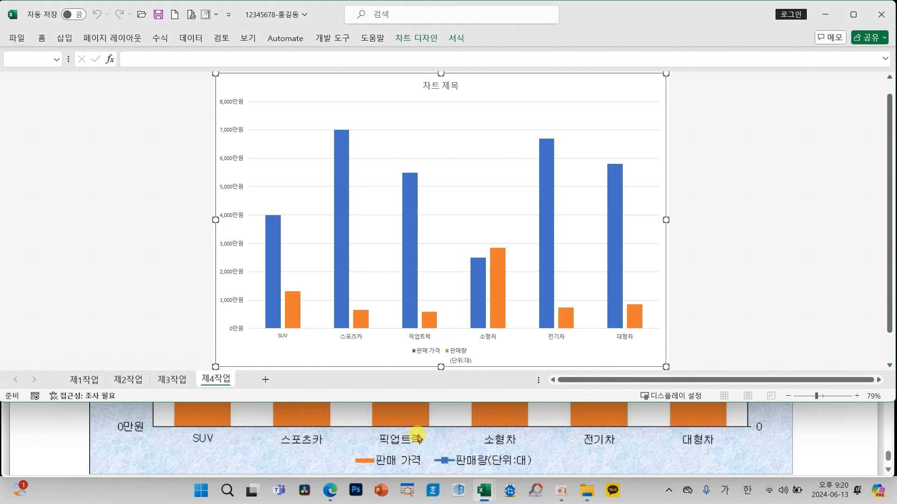
# Step: Apply quick layout 레이아웃 3 and chart style 스타일 1 to the chart, following condition (4) of the exam sheet
pyautogui.scroll(10, 418, 438)
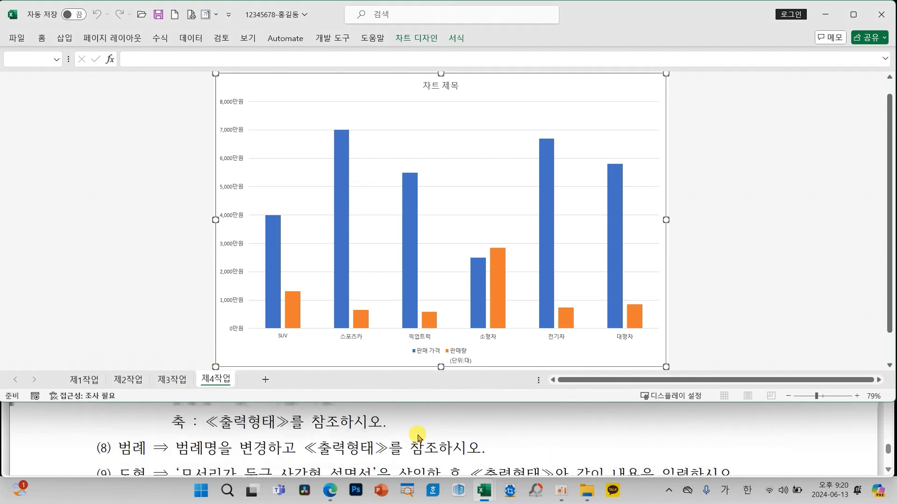
pyautogui.scroll(8, 417, 438)
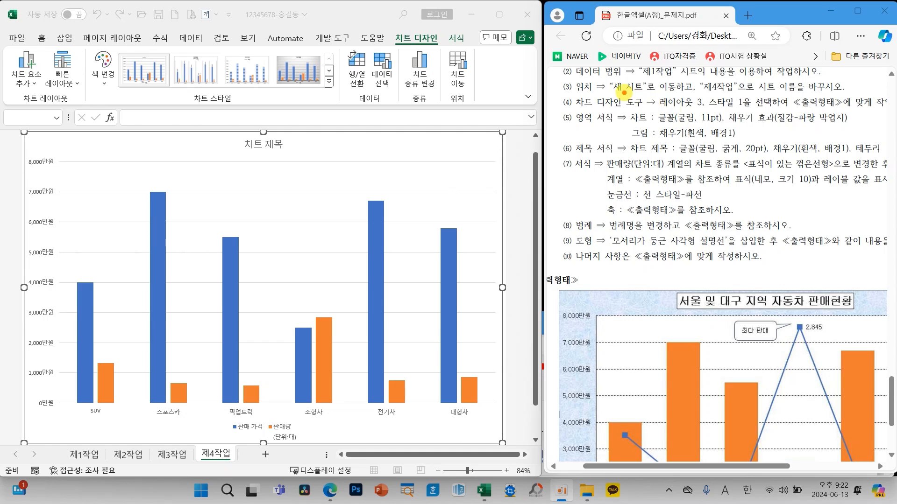
pyautogui.moveTo(623, 93); pyautogui.dragTo(757, 112)
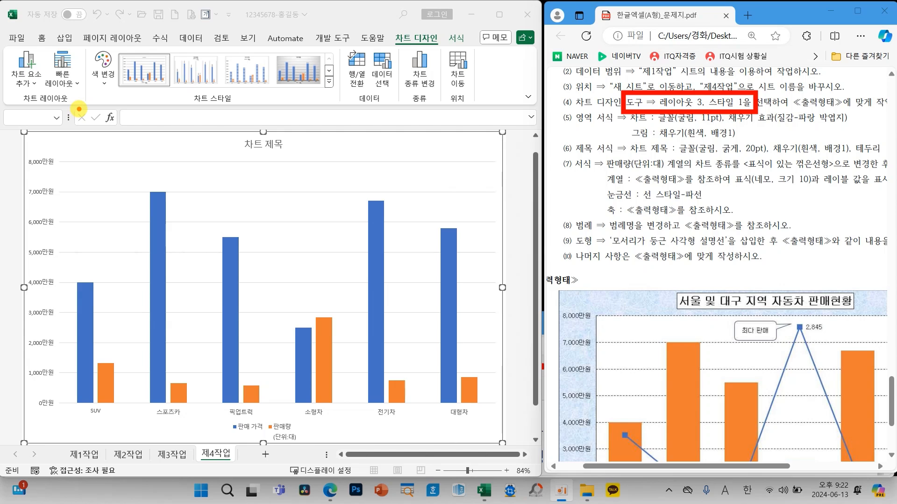
pyautogui.moveTo(67, 55)
pyautogui.mouseDown()
pyautogui.moveTo(46, 106)
pyautogui.moveTo(75, 63)
pyautogui.mouseUp()
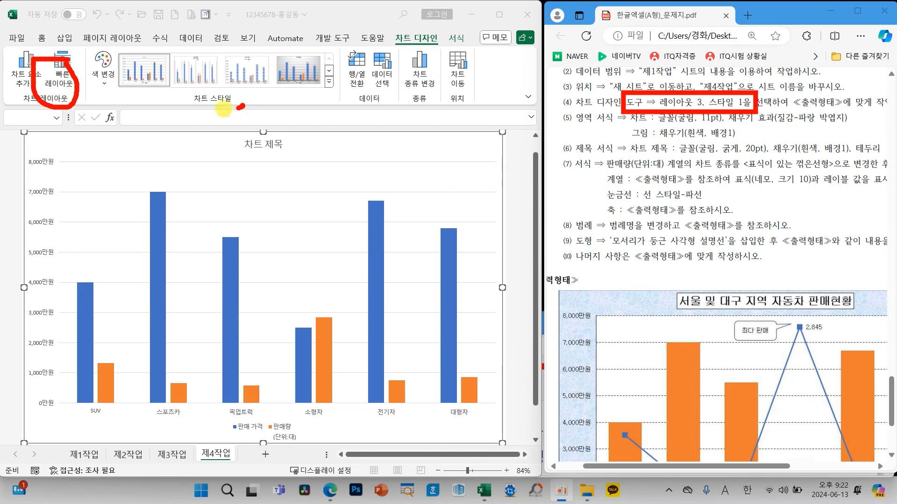
pyautogui.moveTo(224, 109); pyautogui.dragTo(239, 109)
pyautogui.press('Escape')
pyautogui.click(69, 81)
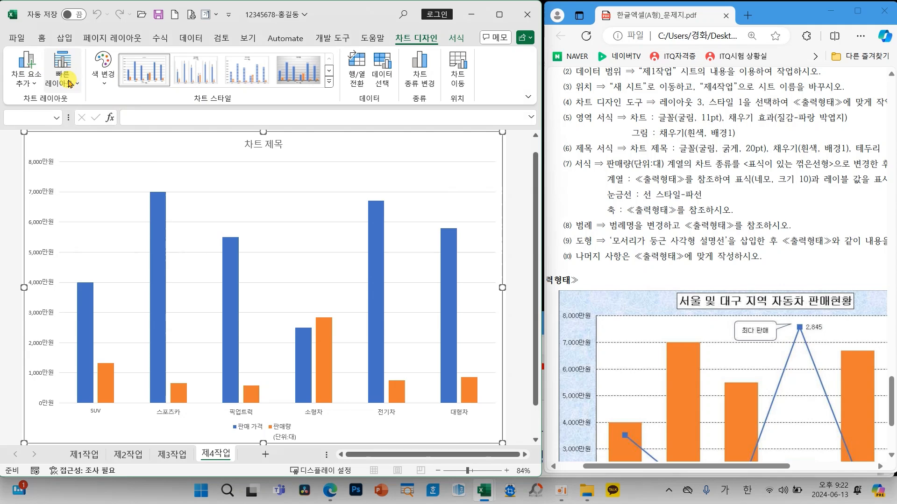
pyautogui.click(68, 82)
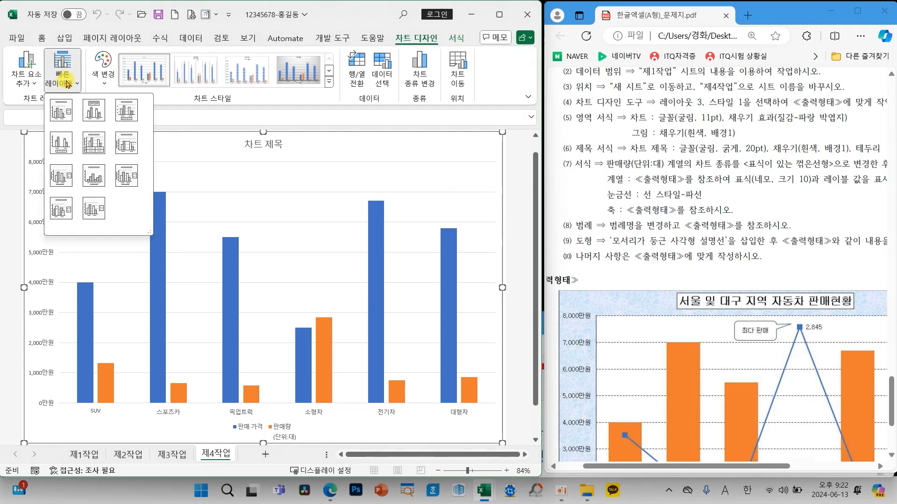
pyautogui.click(123, 112)
pyautogui.click(329, 82)
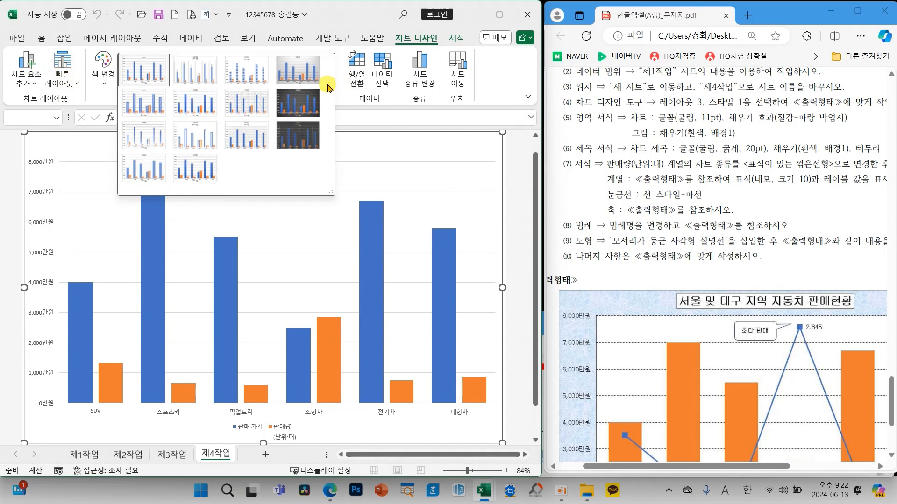
pyautogui.click(150, 78)
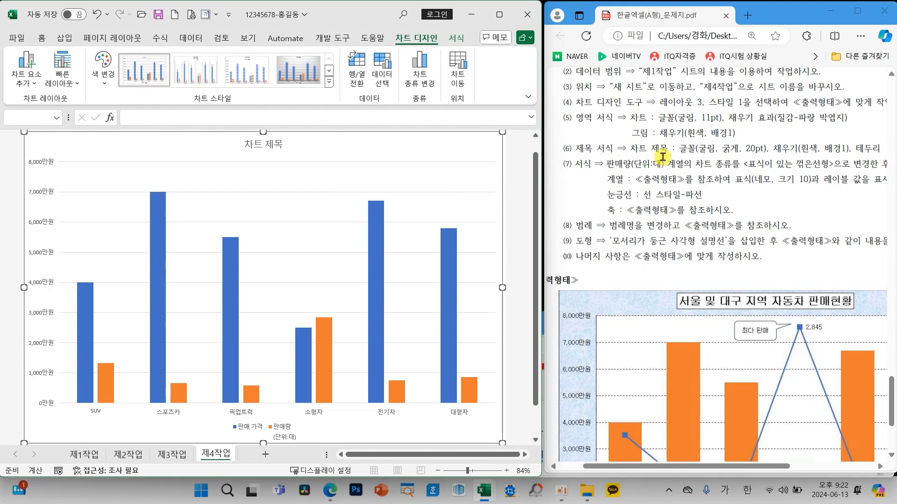
# Step: Set the font of the whole chart area to 굴림, 11 pt
pyautogui.moveTo(647, 109); pyautogui.dragTo(728, 127)
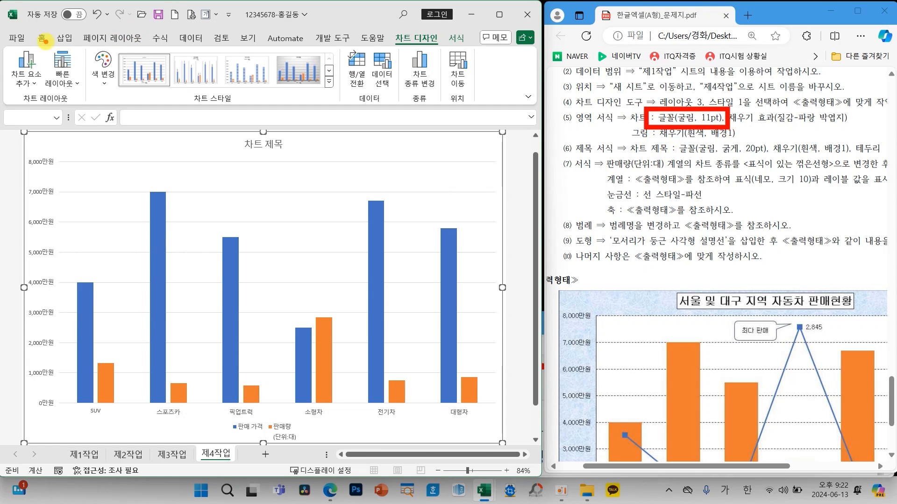
pyautogui.click(42, 39)
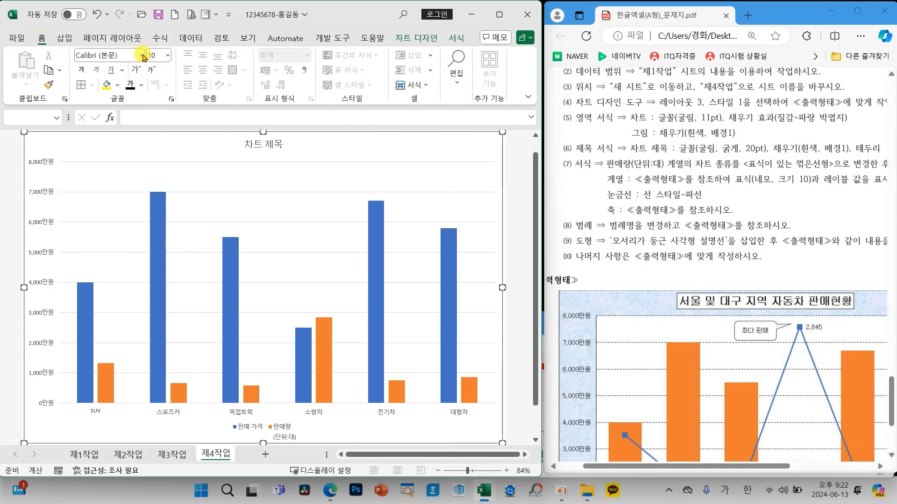
pyautogui.click(142, 55)
pyautogui.click(103, 168)
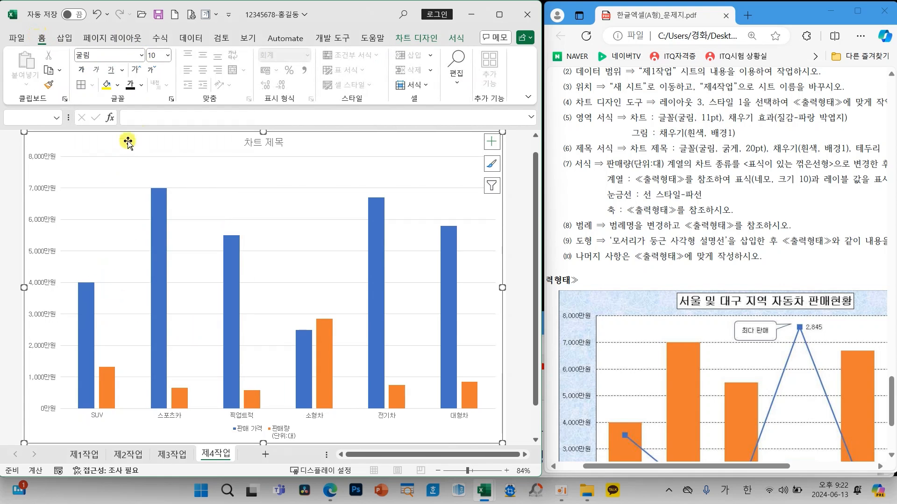
pyautogui.click(169, 57)
pyautogui.click(155, 127)
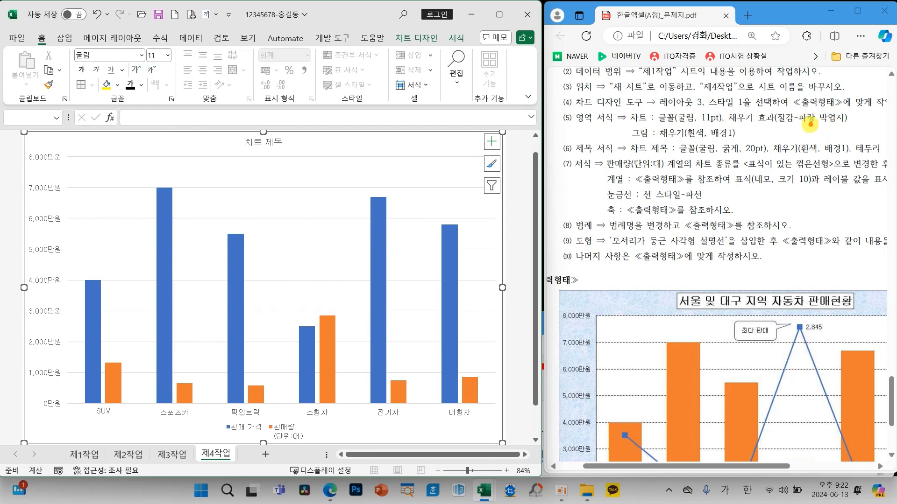
# Step: Fill the chart area with the 파랑 박엽지 texture, as condition (5) requires
pyautogui.moveTo(718, 105)
pyautogui.mouseDown()
pyautogui.moveTo(793, 122)
pyautogui.moveTo(859, 122)
pyautogui.moveTo(855, 130)
pyautogui.mouseUp()
pyautogui.moveTo(652, 140)
pyautogui.mouseDown()
pyautogui.moveTo(656, 129)
pyautogui.moveTo(576, 139)
pyautogui.moveTo(312, 257)
pyautogui.moveTo(369, 257)
pyautogui.mouseUp()
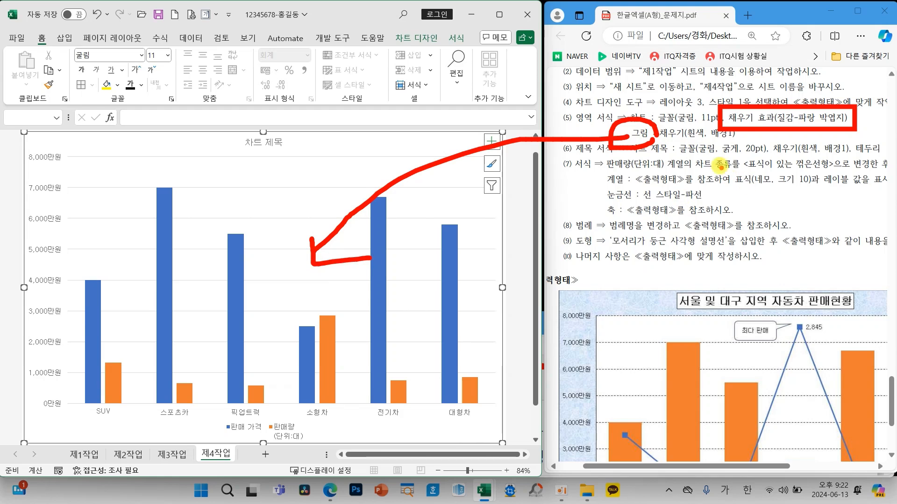
pyautogui.moveTo(683, 140); pyautogui.dragTo(756, 139)
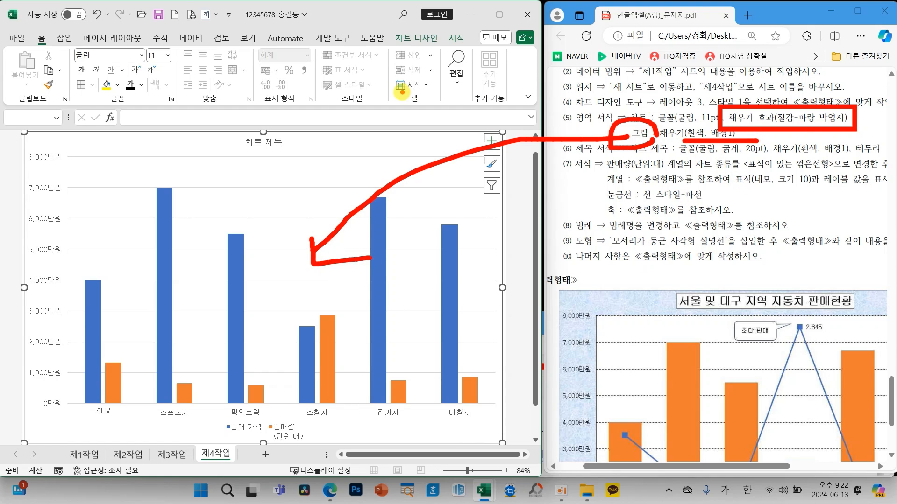
pyautogui.press('Escape')
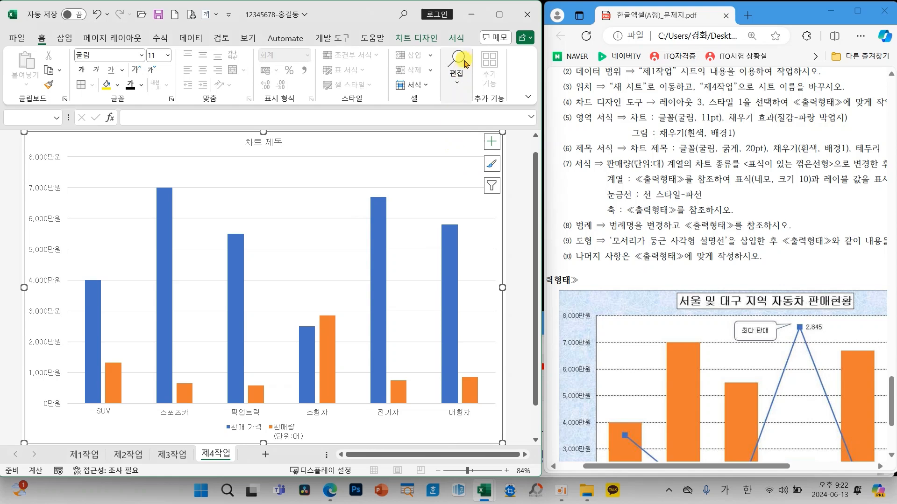
pyautogui.click(456, 37)
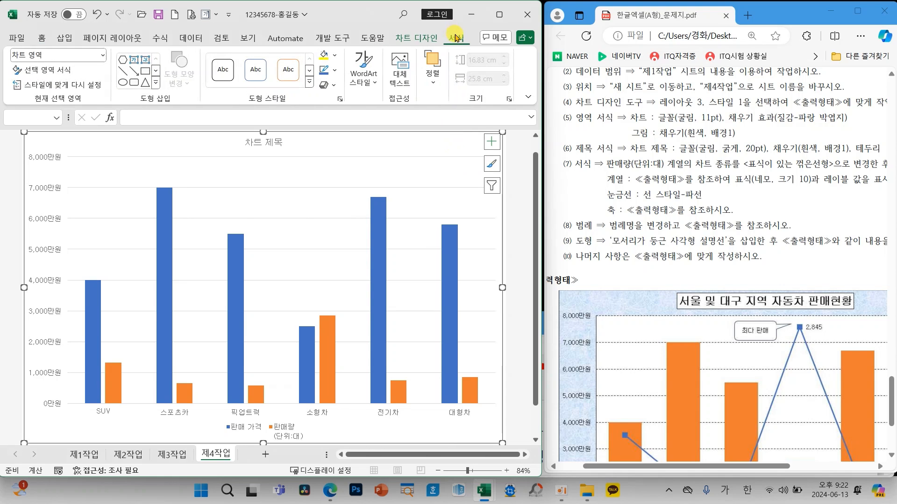
pyautogui.click(335, 55)
pyautogui.moveTo(356, 269)
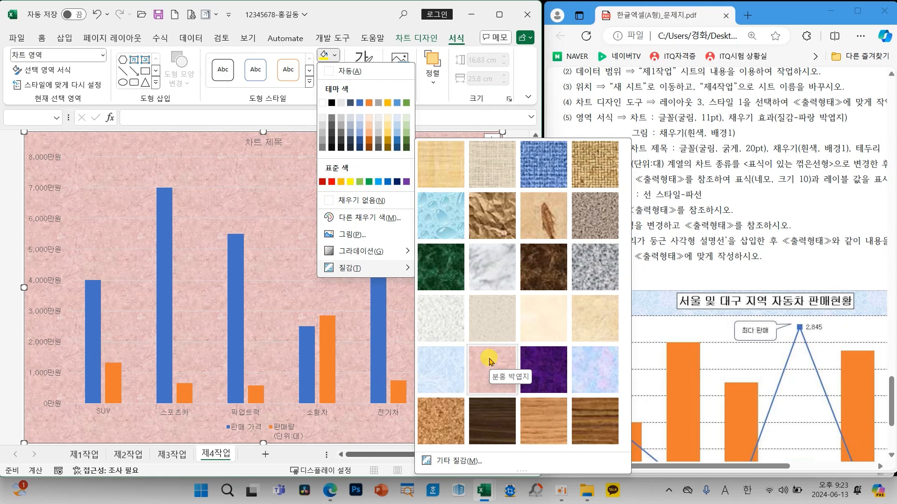
pyautogui.click(443, 367)
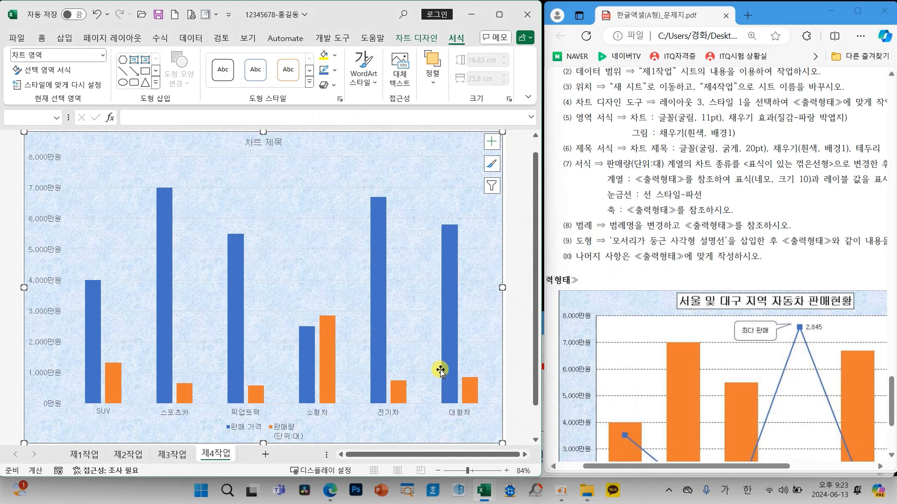
# Step: Fill the chart's plot area with the theme colour 흰색, 배경 1
pyautogui.click(308, 237)
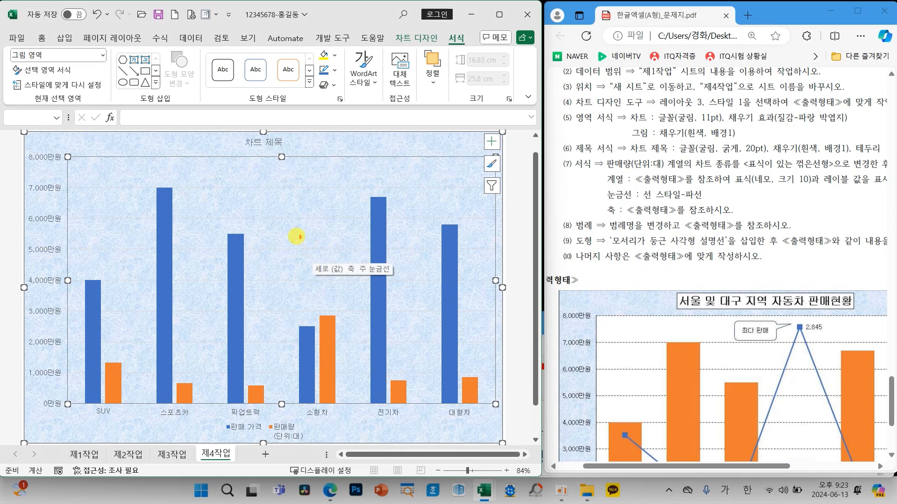
pyautogui.moveTo(274, 223)
pyautogui.mouseDown()
pyautogui.moveTo(308, 236)
pyautogui.moveTo(332, 190)
pyautogui.mouseUp()
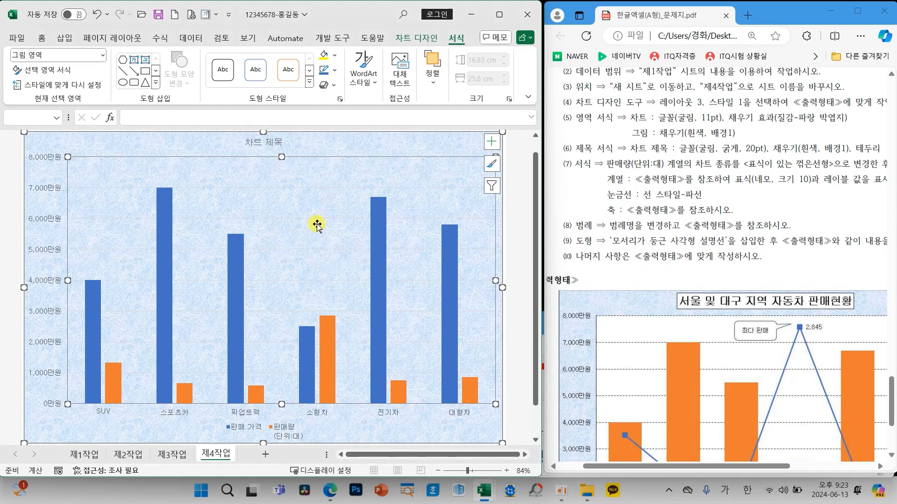
pyautogui.click(335, 55)
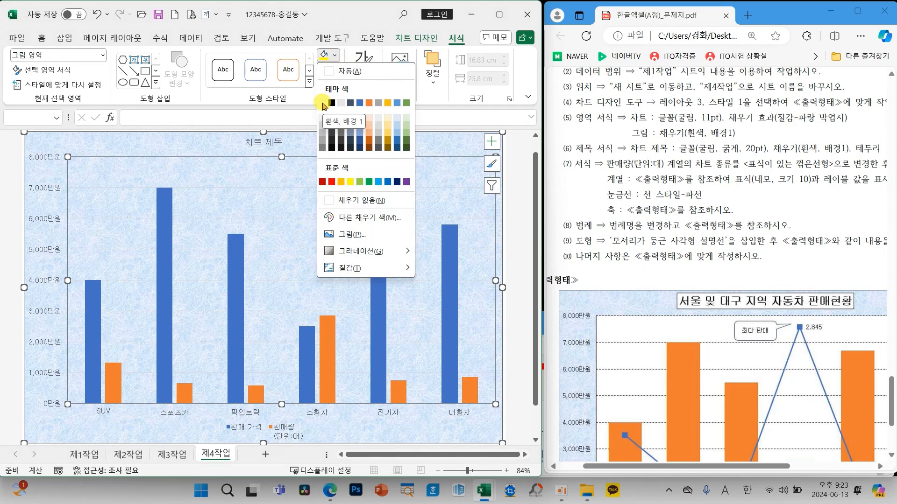
pyautogui.click(323, 104)
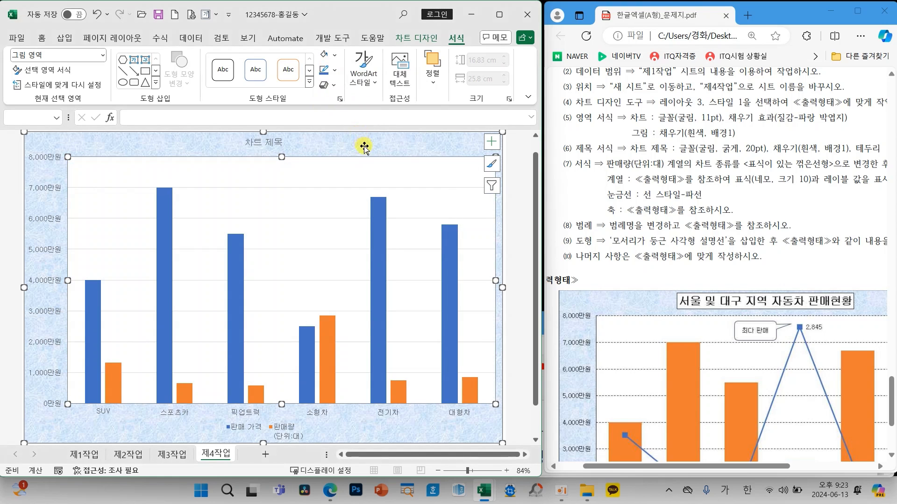
# Step: Fill the chart title with 흰색, 배경 1 and give it a black outline, as condition (6) requires
pyautogui.scroll(-1, 698, 175)
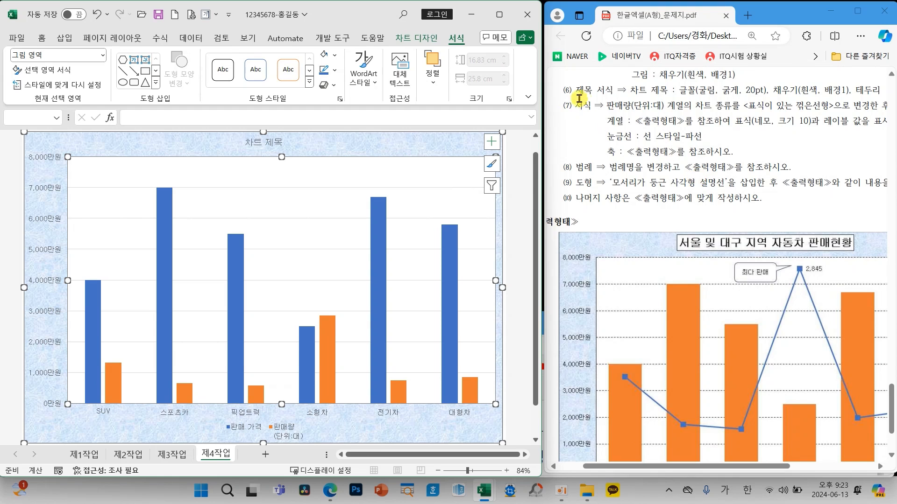
pyautogui.click(274, 147)
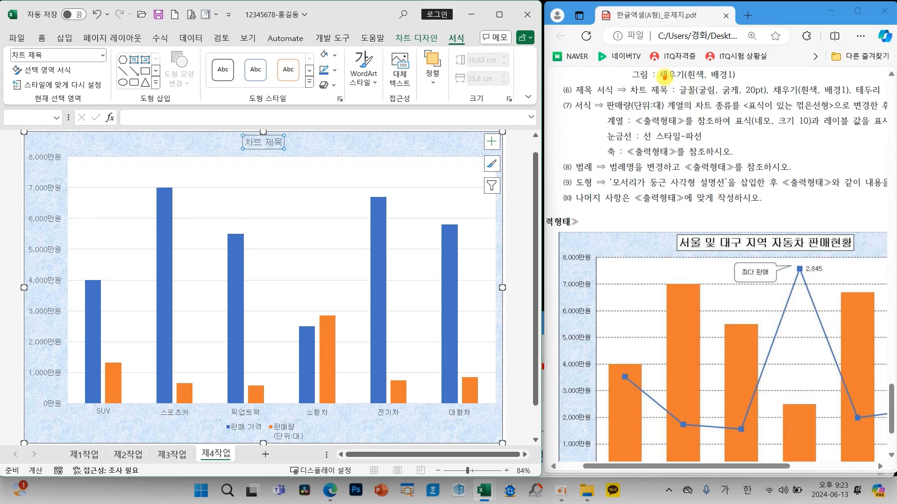
pyautogui.moveTo(663, 75)
pyautogui.mouseDown()
pyautogui.moveTo(763, 104)
pyautogui.moveTo(820, 91)
pyautogui.moveTo(888, 103)
pyautogui.mouseUp()
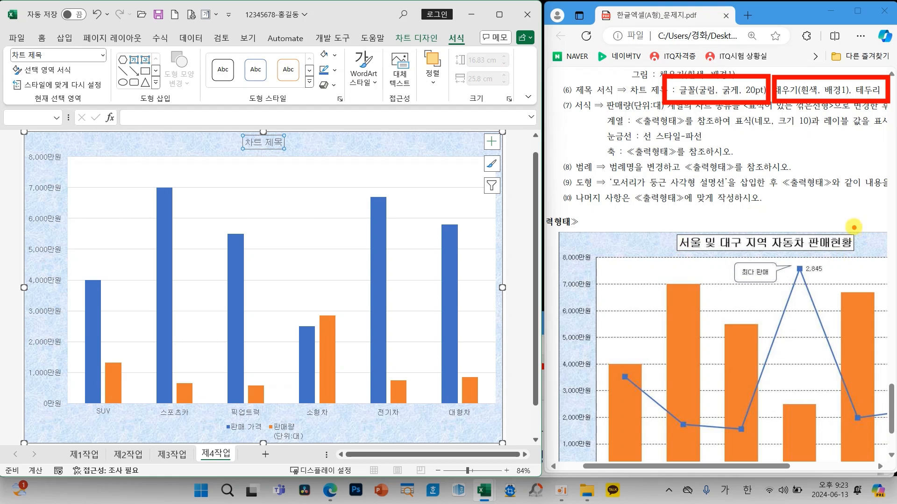
pyautogui.moveTo(348, 69)
pyautogui.mouseDown()
pyautogui.moveTo(298, 72)
pyautogui.moveTo(354, 56)
pyautogui.moveTo(344, 73)
pyautogui.mouseUp()
pyautogui.press('Escape')
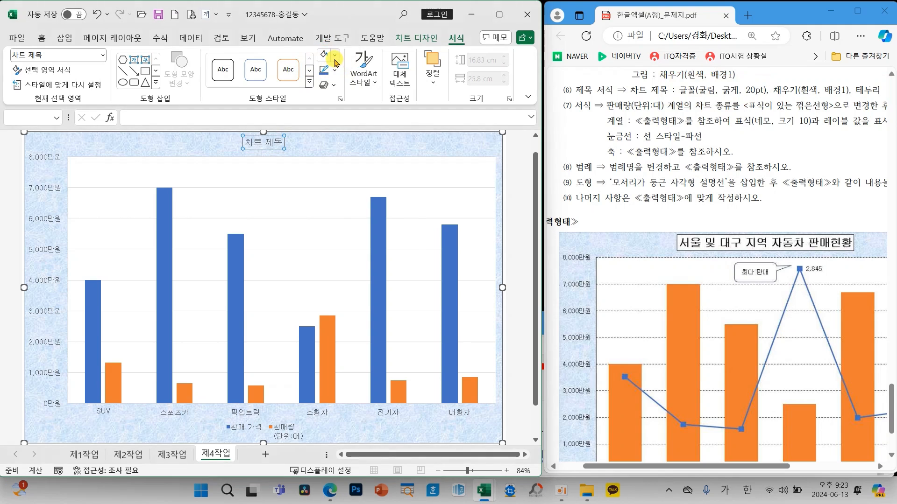
pyautogui.click(329, 55)
pyautogui.click(326, 103)
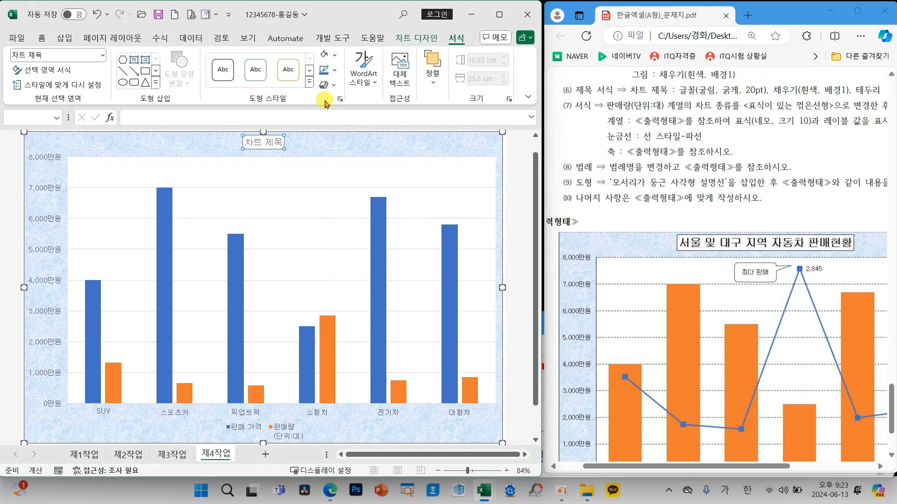
pyautogui.click(333, 70)
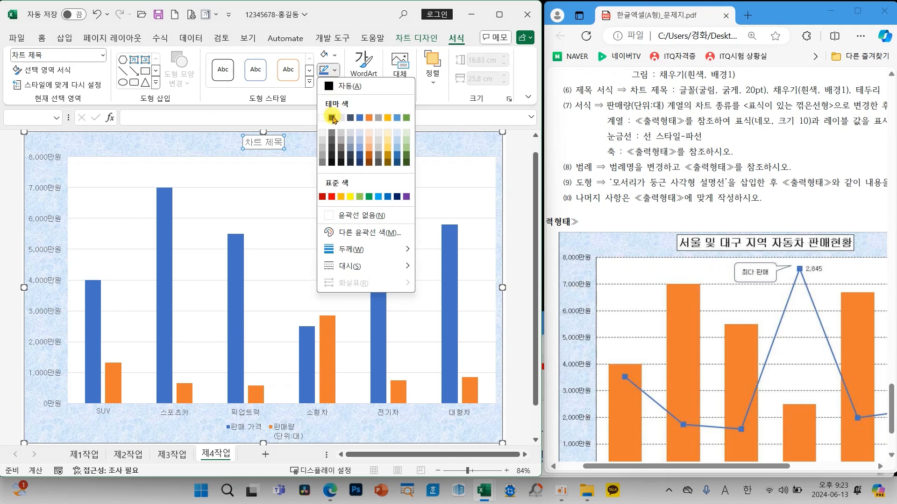
pyautogui.click(332, 117)
# Step: Make the chart title bold and set its font size to 20 pt
pyautogui.click(42, 39)
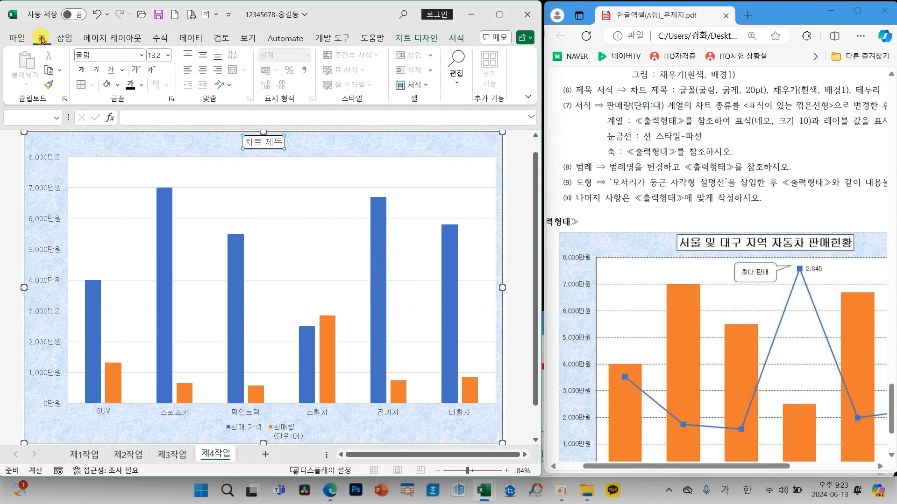
pyautogui.click(82, 70)
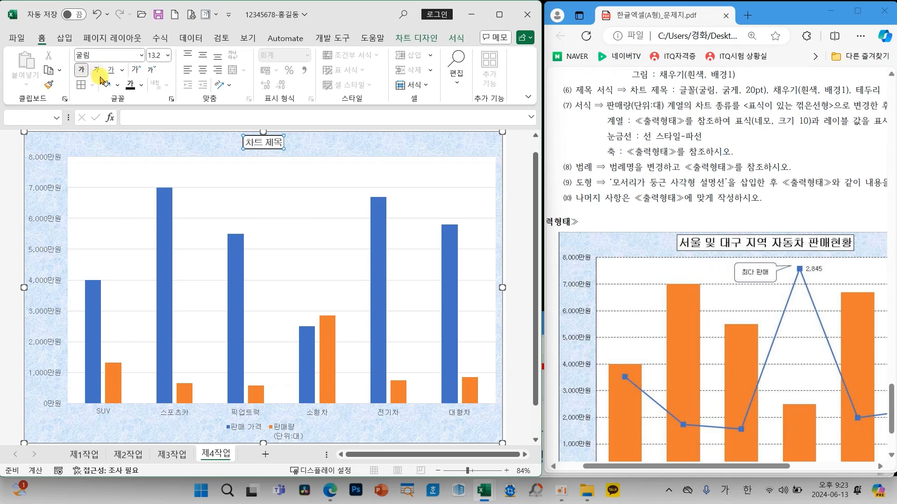
pyautogui.click(168, 56)
pyautogui.click(159, 196)
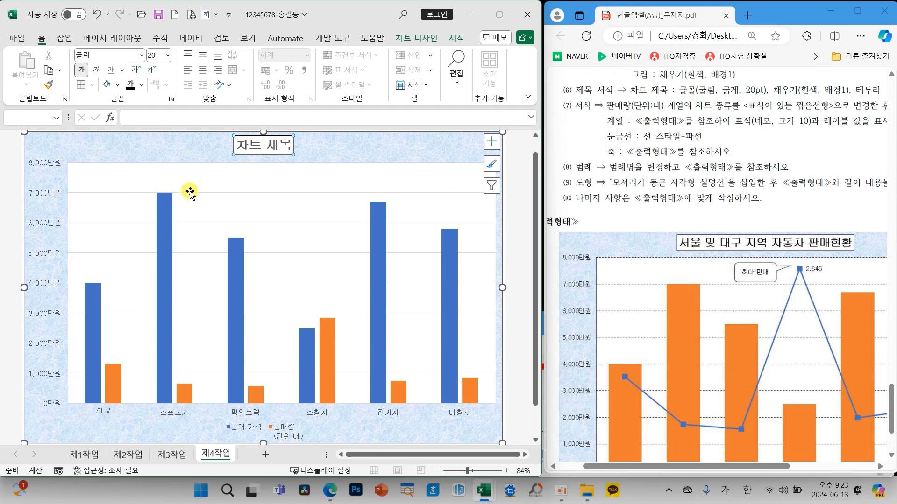
# Step: Replace the chart title text with "서울 및 대구 지역 자동차 판매현황"
pyautogui.moveTo(236, 145); pyautogui.dragTo(291, 149)
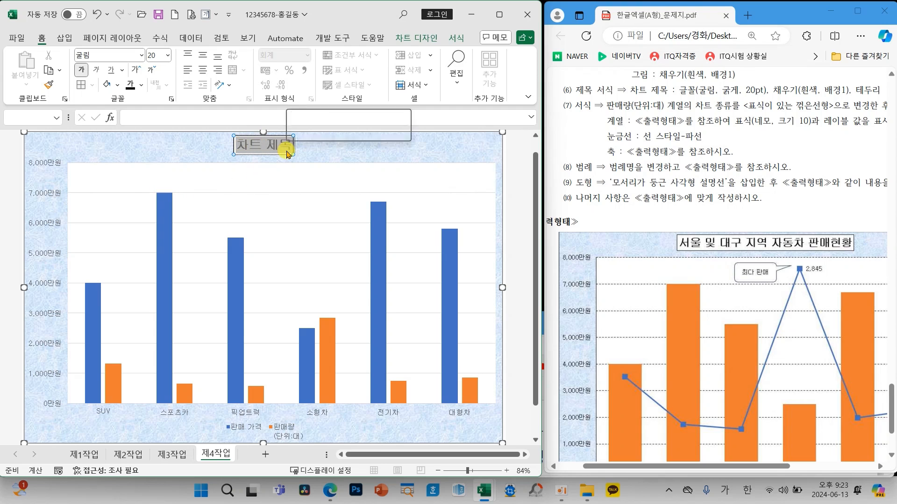
pyautogui.write('서울')
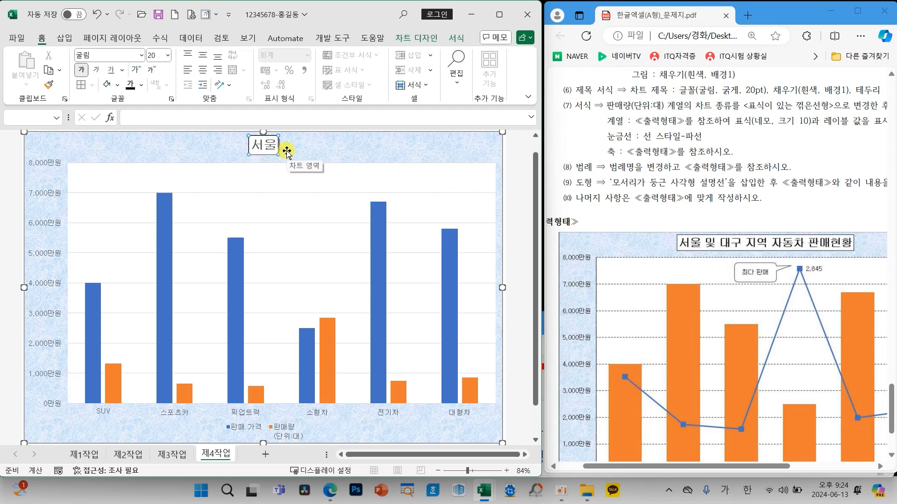
pyautogui.write(' 및 대구 지역')
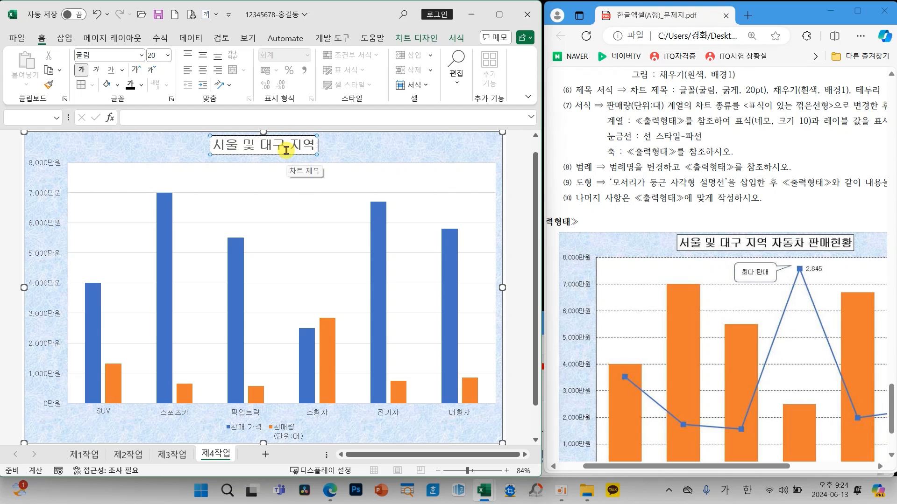
pyautogui.write(' 자동차 판매현황')
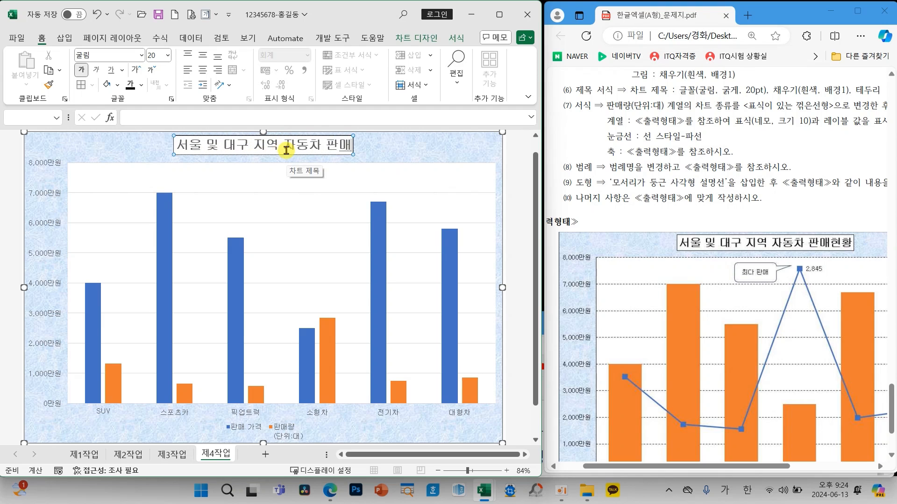
pyautogui.click(469, 141)
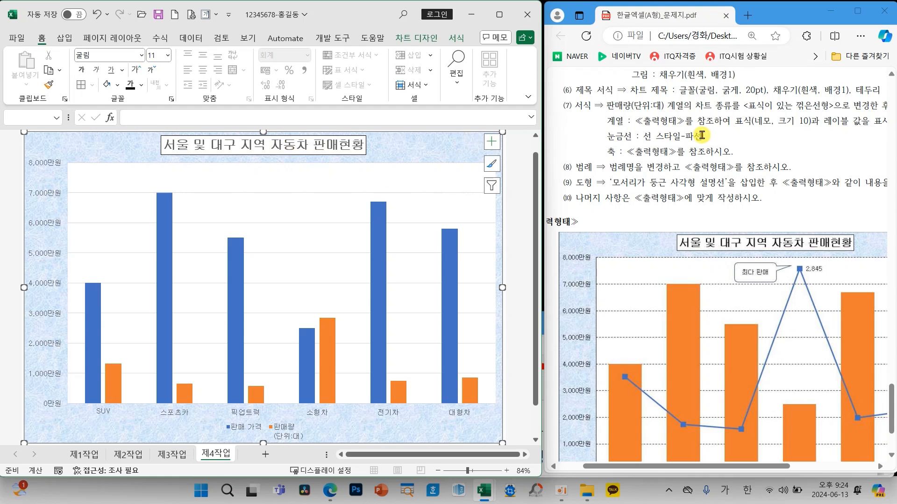
# Step: Change the chart type of the 판매량(단위:대) series to 표식이 있는 꺾은선형, following condition (7)
pyautogui.scroll(-3, 687, 133)
pyautogui.scroll(3, 698, 136)
pyautogui.moveTo(546, 92)
pyautogui.mouseDown()
pyautogui.moveTo(885, 155)
pyautogui.moveTo(880, 166)
pyautogui.mouseUp()
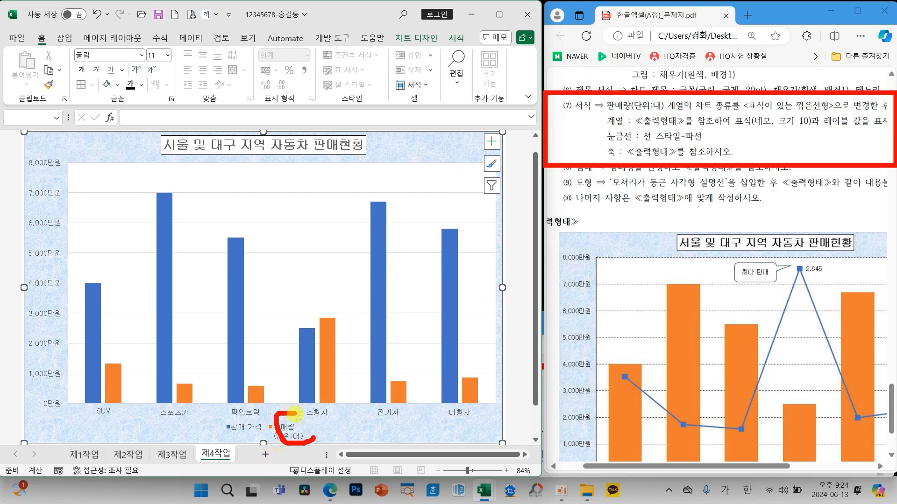
pyautogui.moveTo(330, 356); pyautogui.dragTo(357, 333)
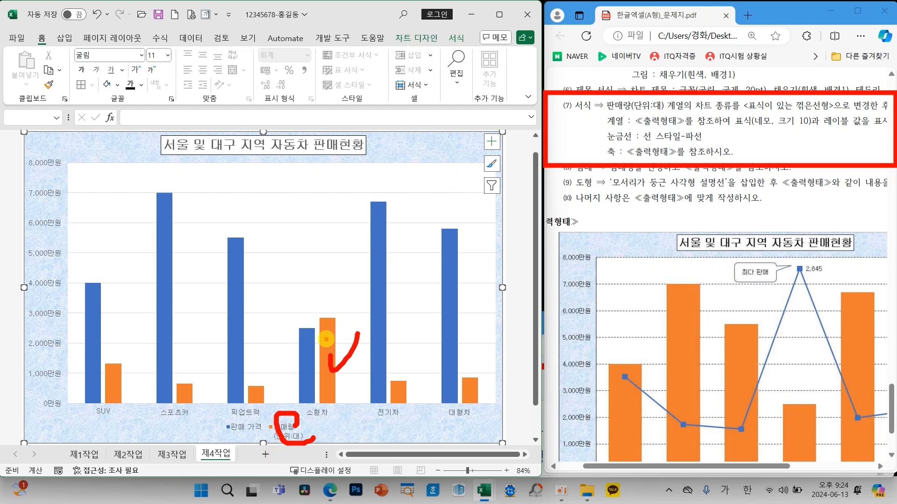
pyautogui.click(327, 341)
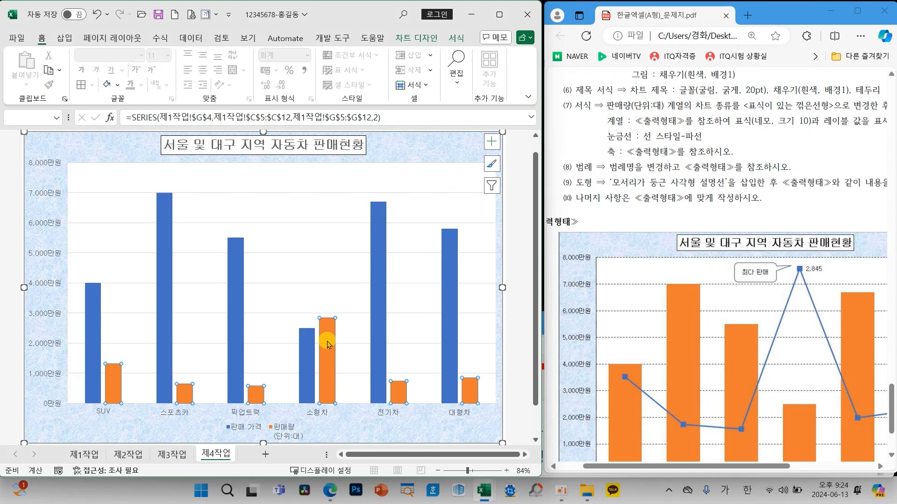
pyautogui.rightClick(329, 345)
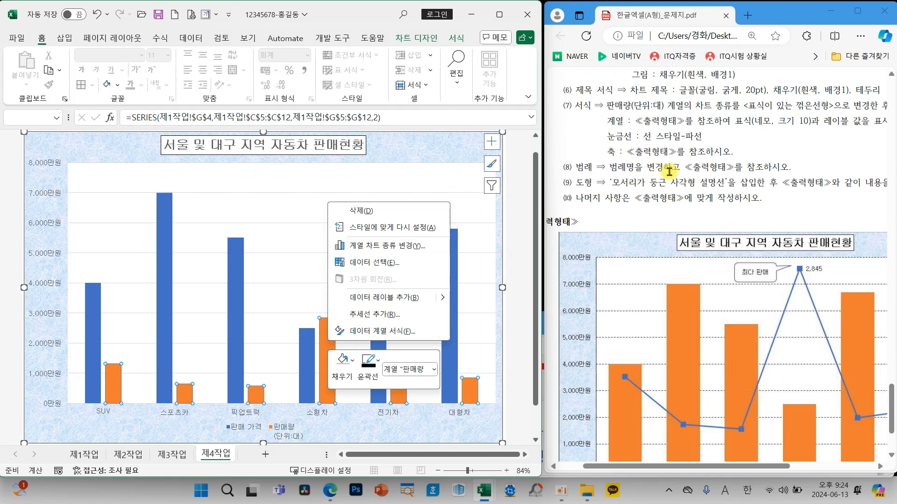
pyautogui.click(382, 245)
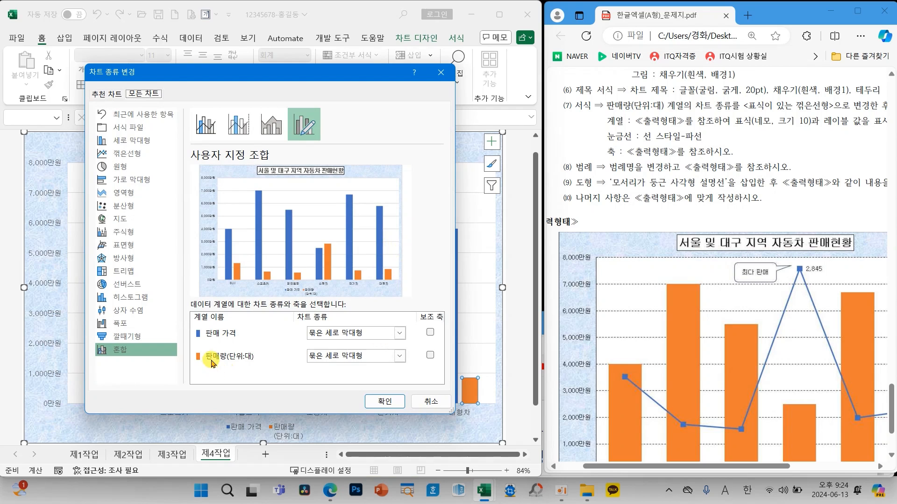
pyautogui.click(330, 358)
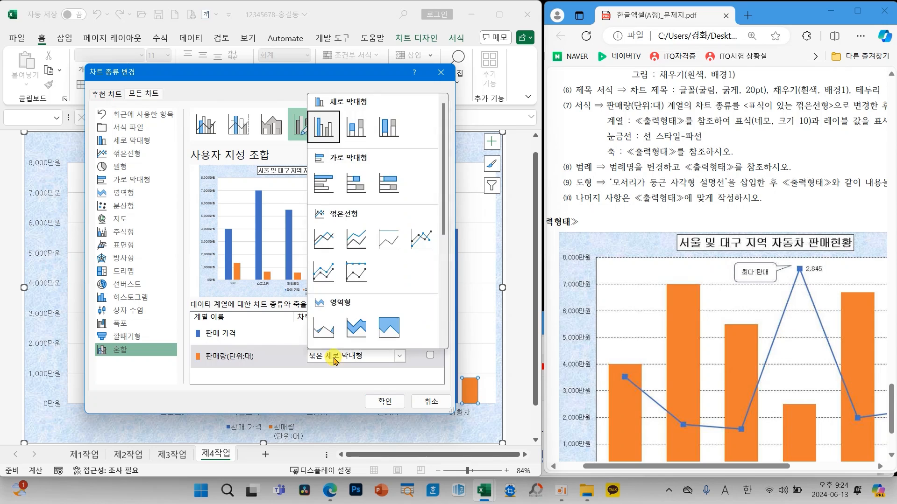
pyautogui.click(423, 241)
# Step: Assign the 판매량(단위:대) series to the secondary axis and check this against condition (7) on the exam sheet
pyautogui.click(429, 355)
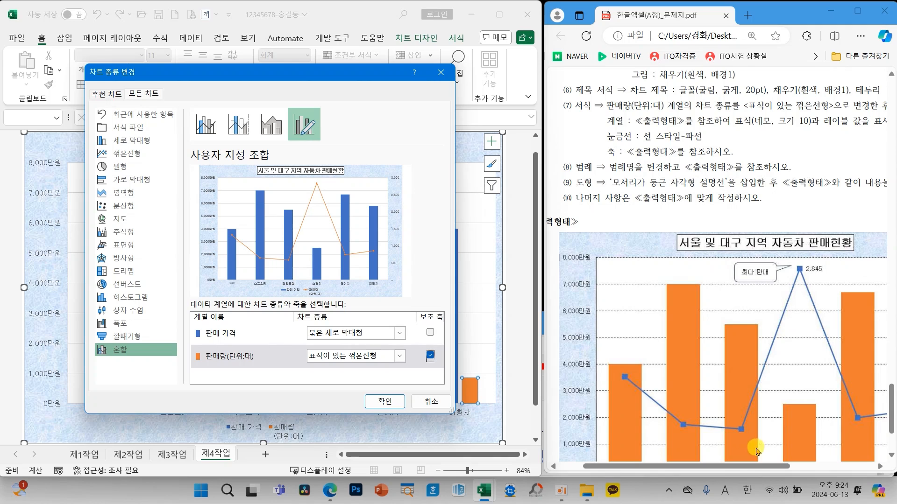
pyautogui.moveTo(748, 467); pyautogui.dragTo(786, 467)
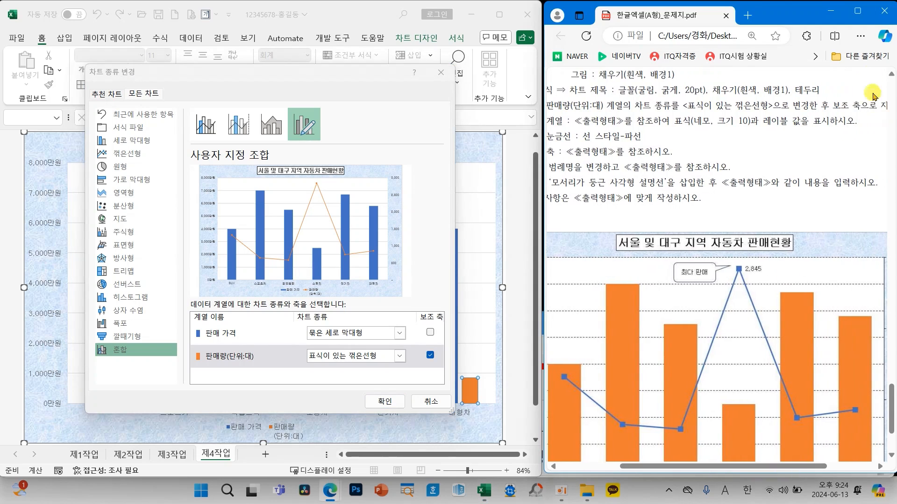
pyautogui.moveTo(830, 108); pyautogui.dragTo(868, 104)
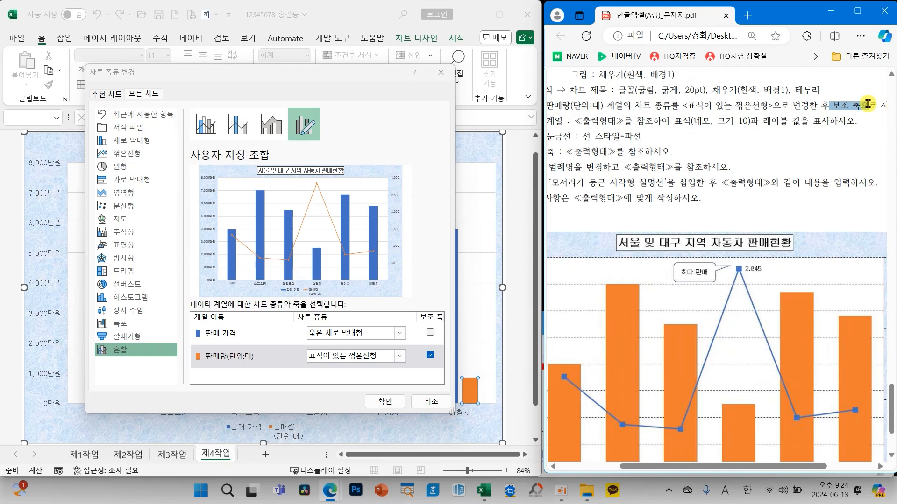
pyautogui.moveTo(782, 466); pyautogui.dragTo(752, 469)
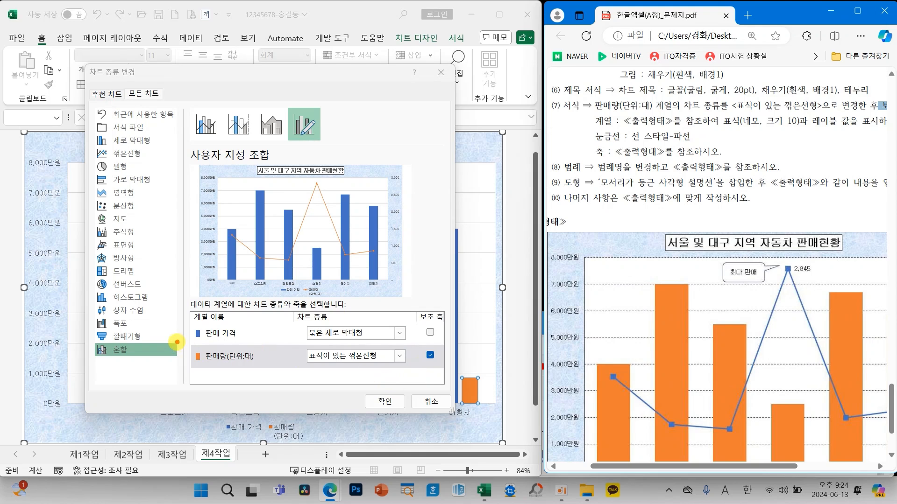
# Step: Apply the custom combo chart with the 판매량(단위:대) series as a line with markers on the secondary axis
pyautogui.moveTo(177, 342); pyautogui.dragTo(460, 371)
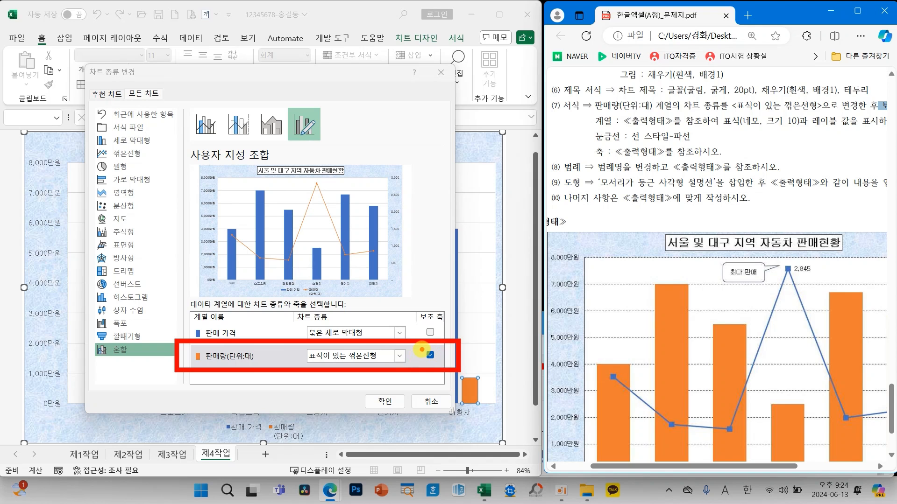
pyautogui.click(386, 400)
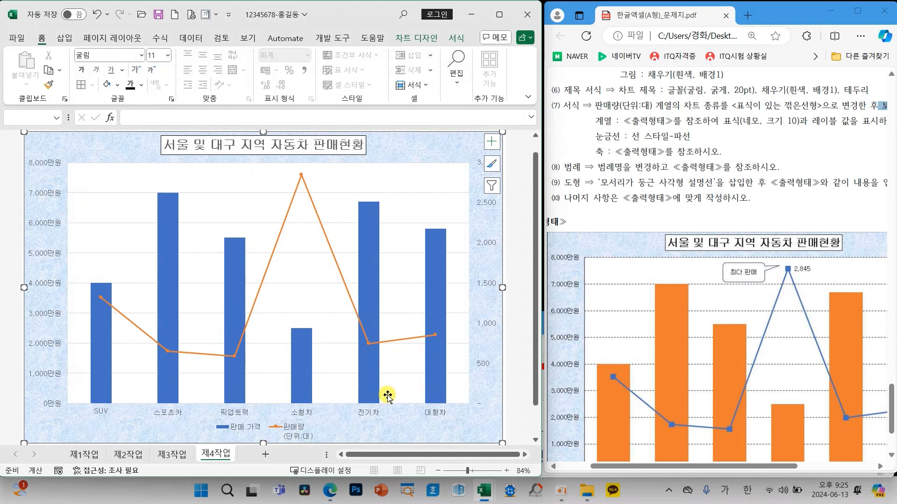
# Step: Change the 판매량(단위:대) line's markers to the built-in square shape
pyautogui.click(789, 270)
pyautogui.click(301, 175)
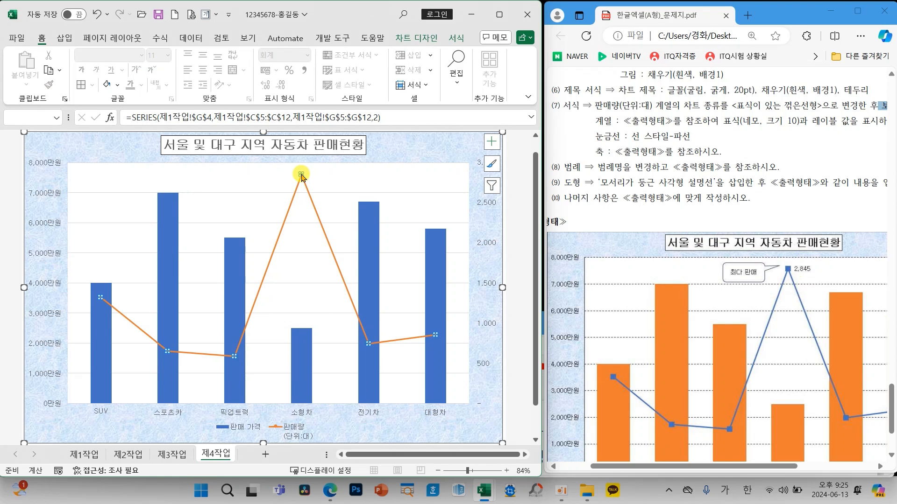
pyautogui.rightClick(303, 176)
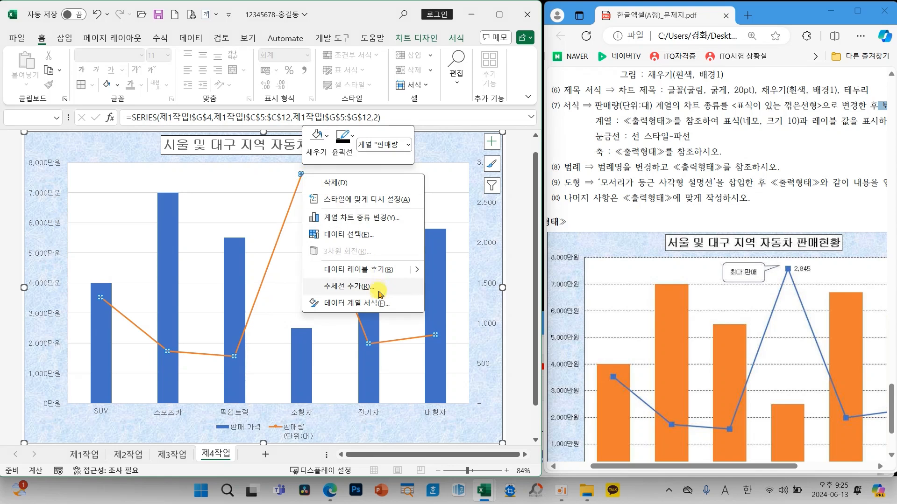
pyautogui.click(353, 303)
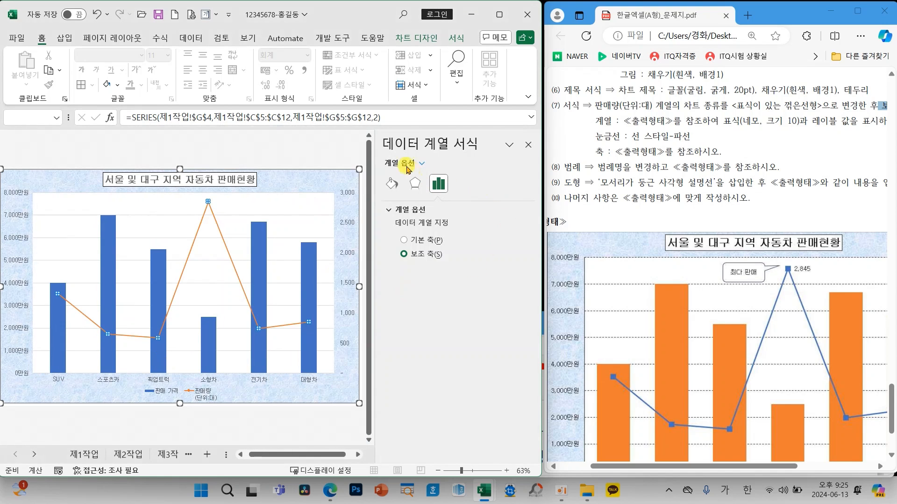
pyautogui.click(391, 184)
pyautogui.click(430, 210)
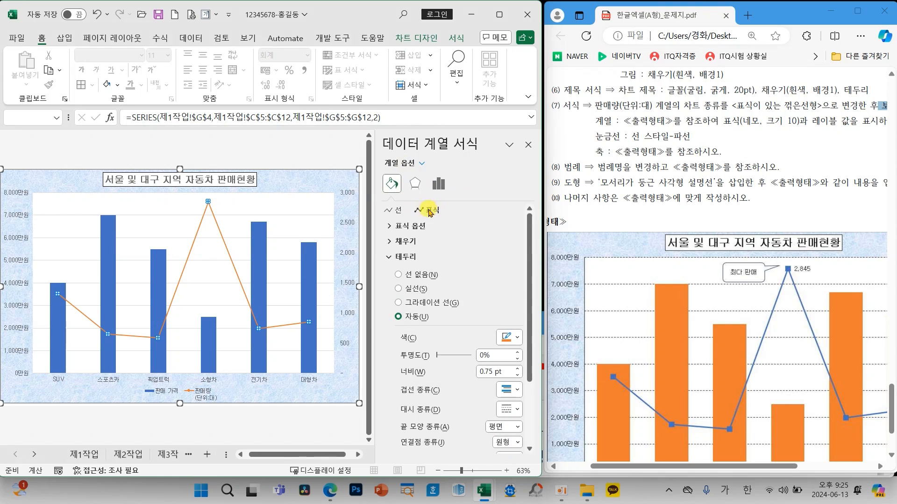
pyautogui.click(411, 226)
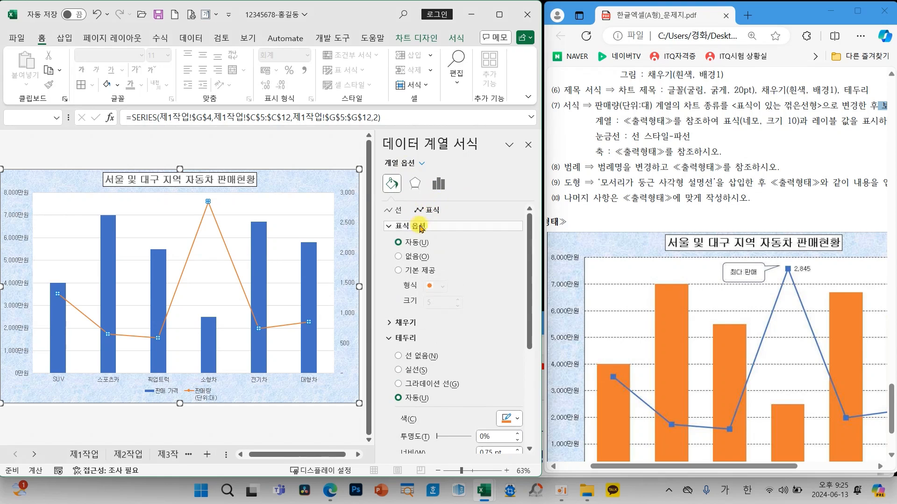
pyautogui.click(425, 271)
pyautogui.click(443, 287)
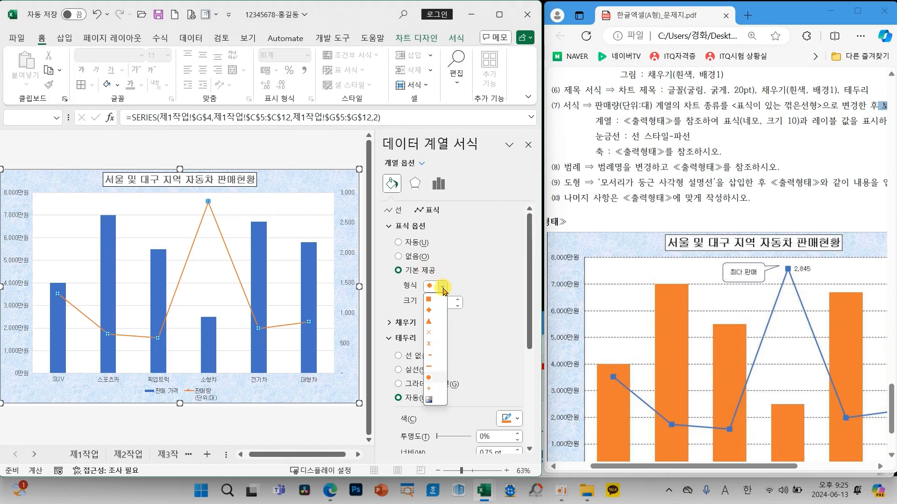
pyautogui.click(430, 302)
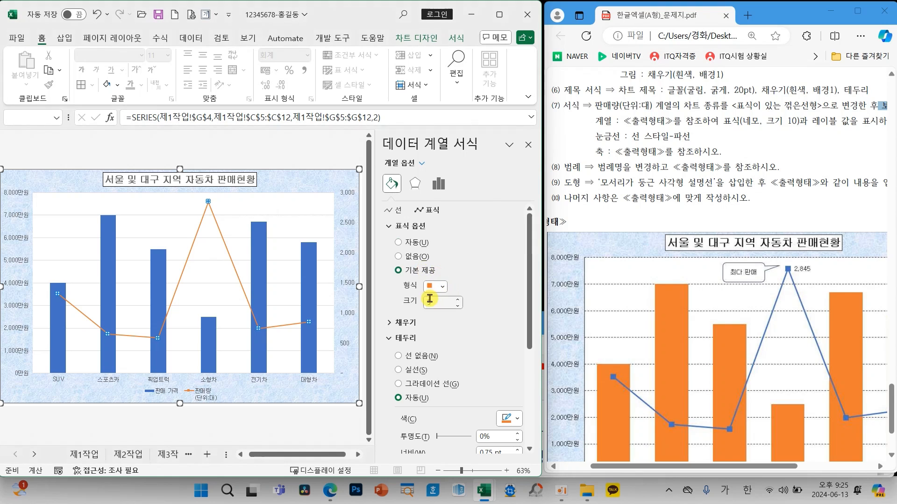
# Step: Set the line markers' size to 10 and close the series formatting
pyautogui.click(458, 300)
pyautogui.click(458, 301)
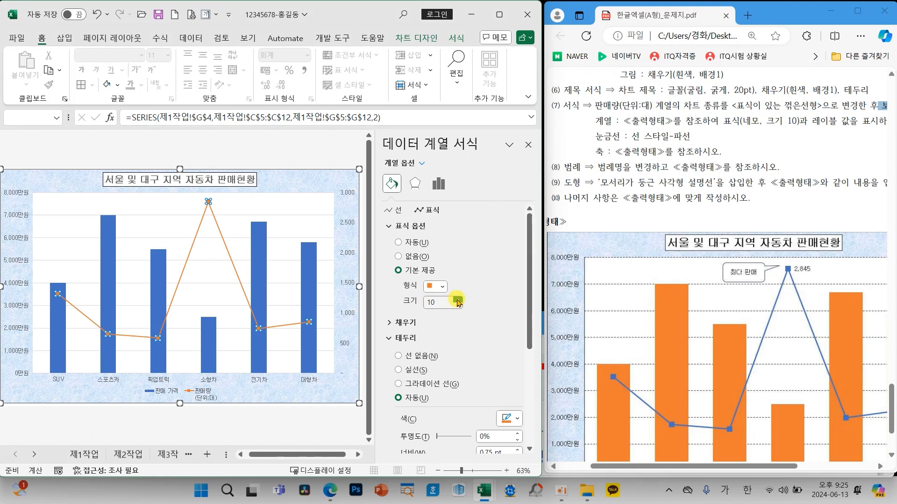
pyautogui.click(528, 145)
pyautogui.scroll(2, 446, 185)
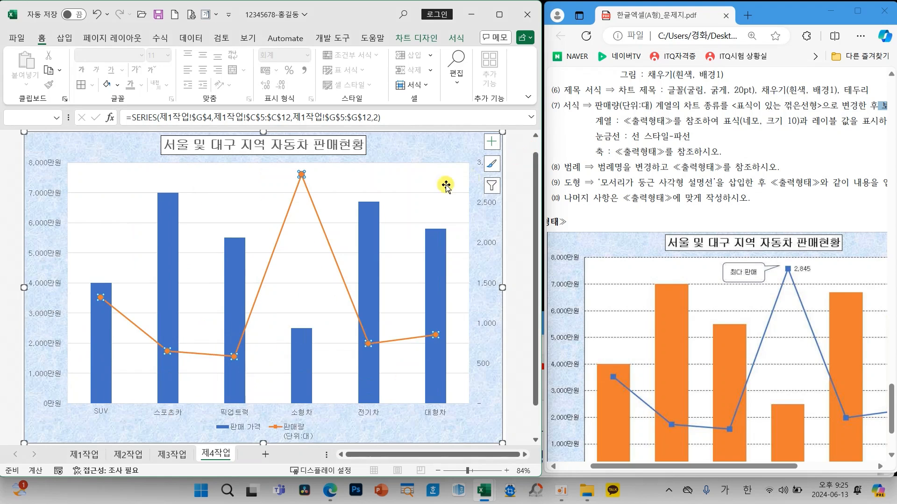
pyautogui.click(402, 177)
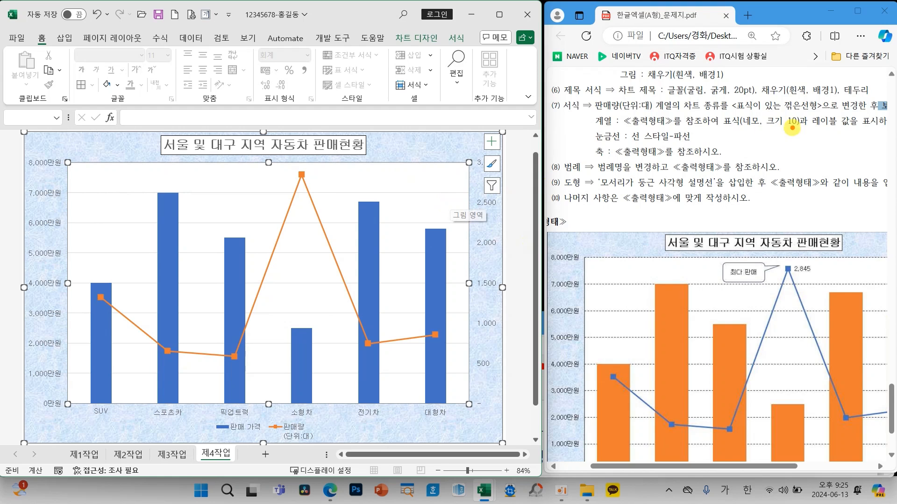
# Step: Add a value label to the right of the line's 소형차 point and delete the stray label at 스포츠카
pyautogui.moveTo(802, 112)
pyautogui.mouseDown()
pyautogui.moveTo(862, 137)
pyautogui.moveTo(811, 260)
pyautogui.moveTo(836, 259)
pyautogui.mouseUp()
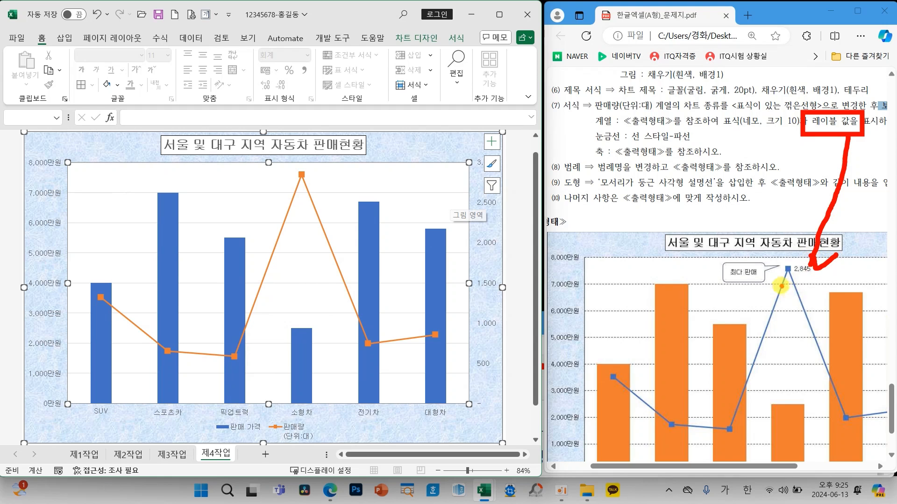
pyautogui.press('Escape')
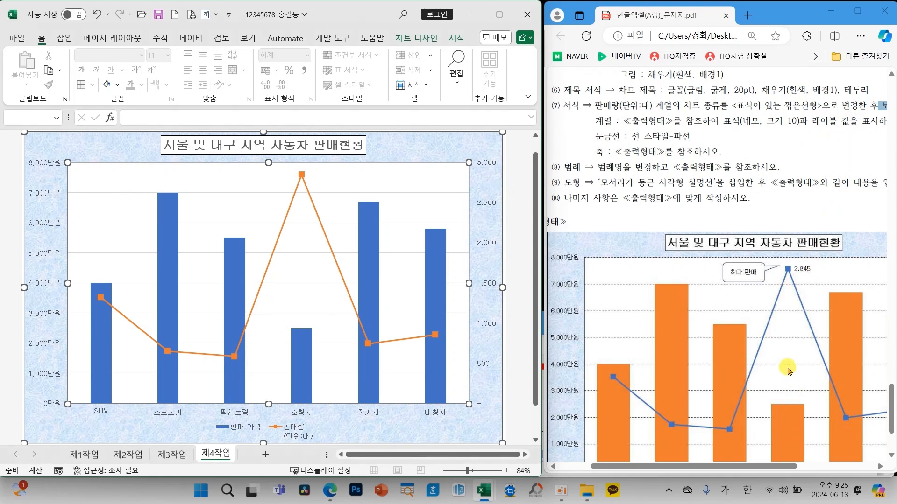
pyautogui.scroll(-1, 788, 369)
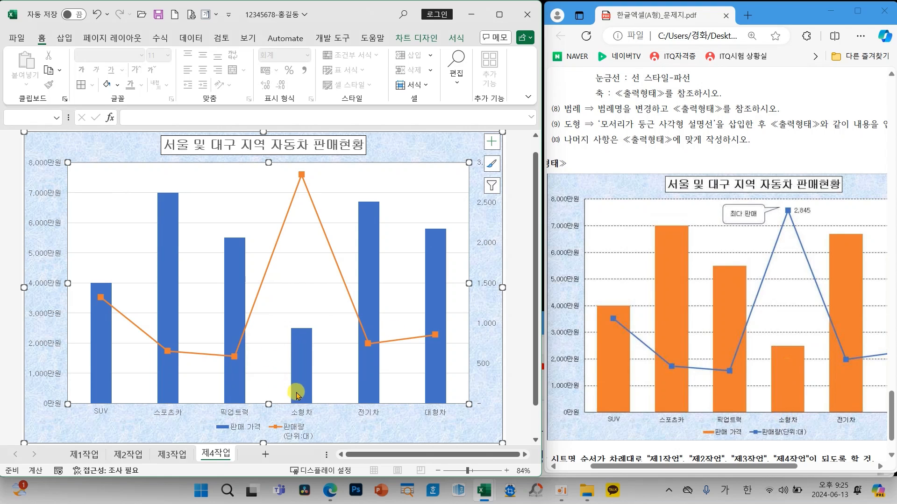
pyautogui.click(301, 176)
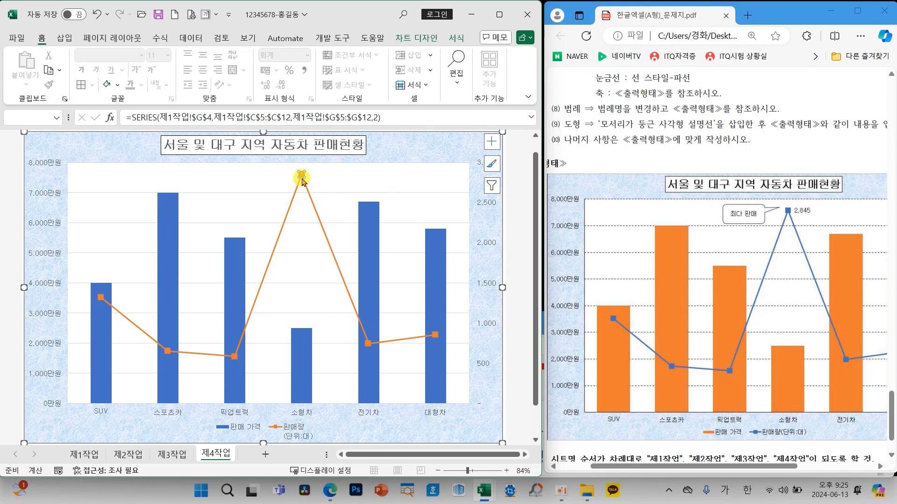
pyautogui.scroll(1, 715, 274)
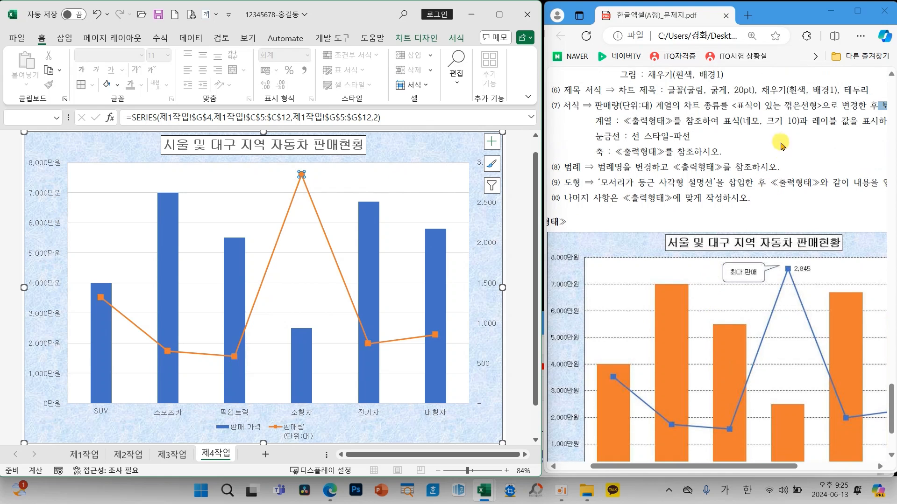
pyautogui.click(491, 145)
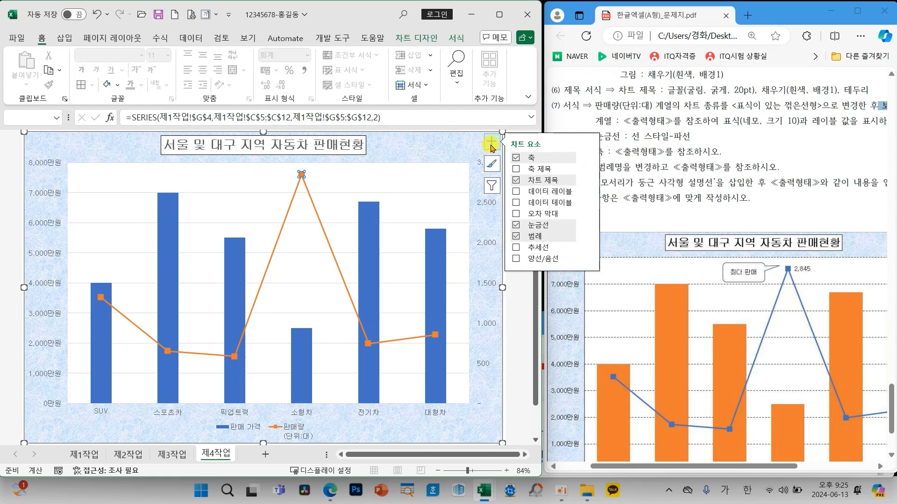
pyautogui.click(587, 192)
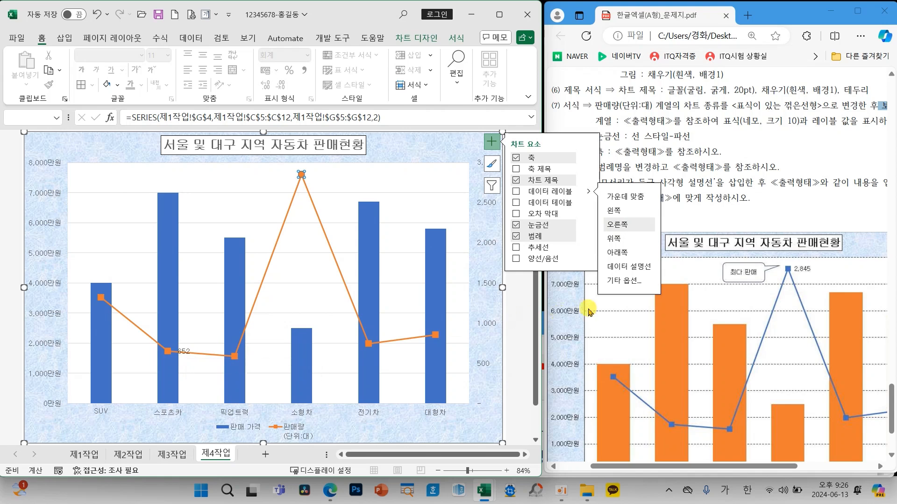
pyautogui.click(615, 280)
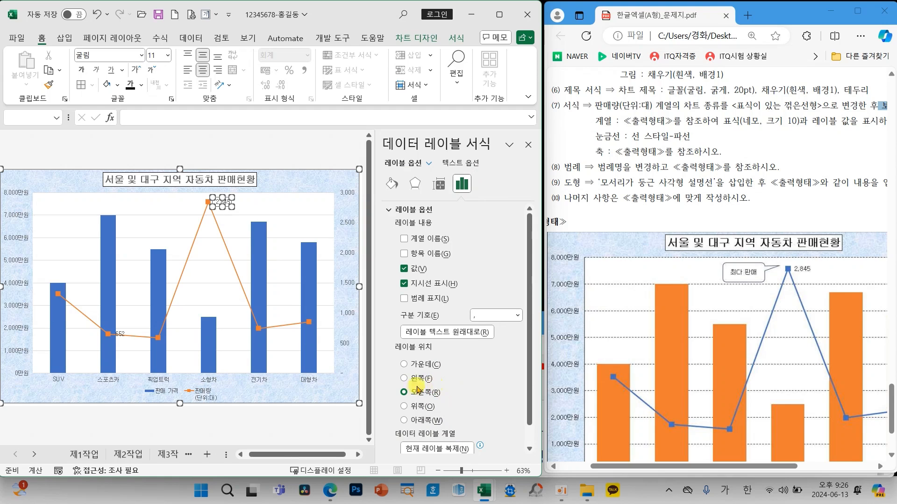
pyautogui.click(528, 145)
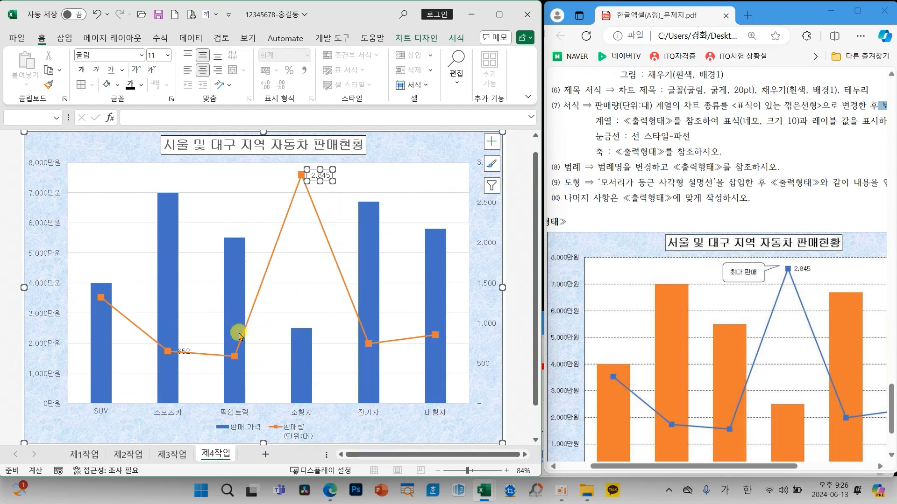
pyautogui.click(184, 351)
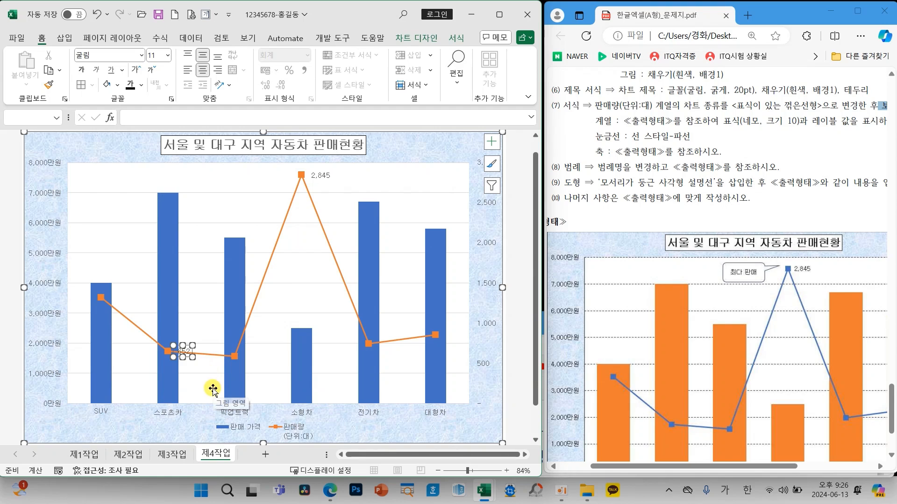
pyautogui.press('Delete')
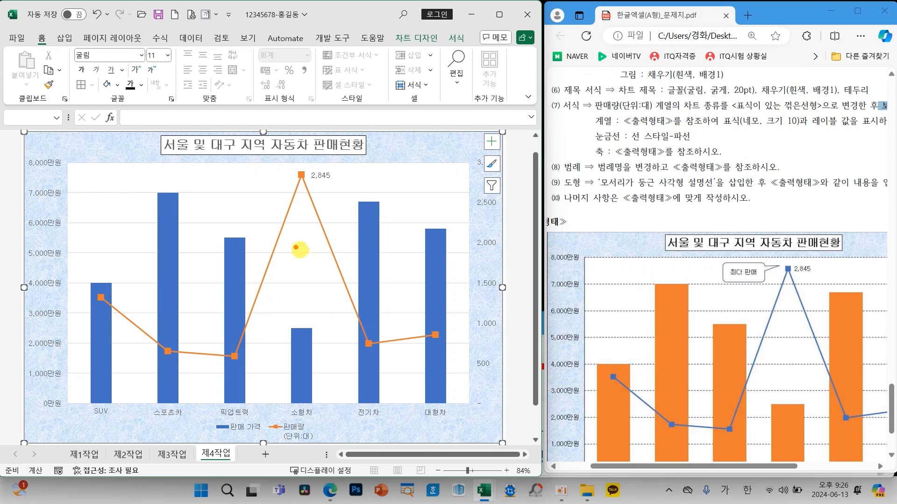
# Step: Set the chart's major horizontal gridlines to the dash (파선) line style
pyautogui.moveTo(212, 215)
pyautogui.mouseDown()
pyautogui.moveTo(200, 231)
pyautogui.moveTo(209, 214)
pyautogui.mouseUp()
pyautogui.moveTo(634, 280)
pyautogui.mouseDown()
pyautogui.moveTo(631, 290)
pyautogui.moveTo(613, 280)
pyautogui.moveTo(635, 276)
pyautogui.mouseUp()
pyautogui.moveTo(670, 140); pyautogui.dragTo(691, 138)
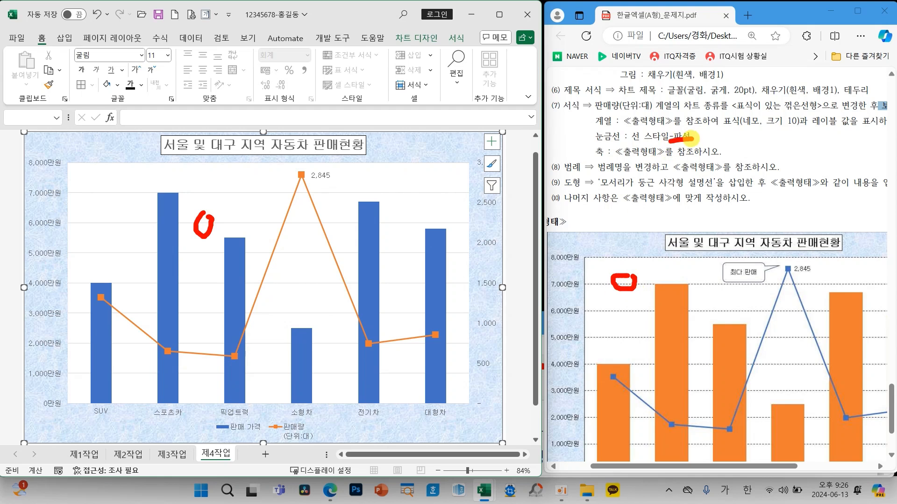
pyautogui.click(210, 223)
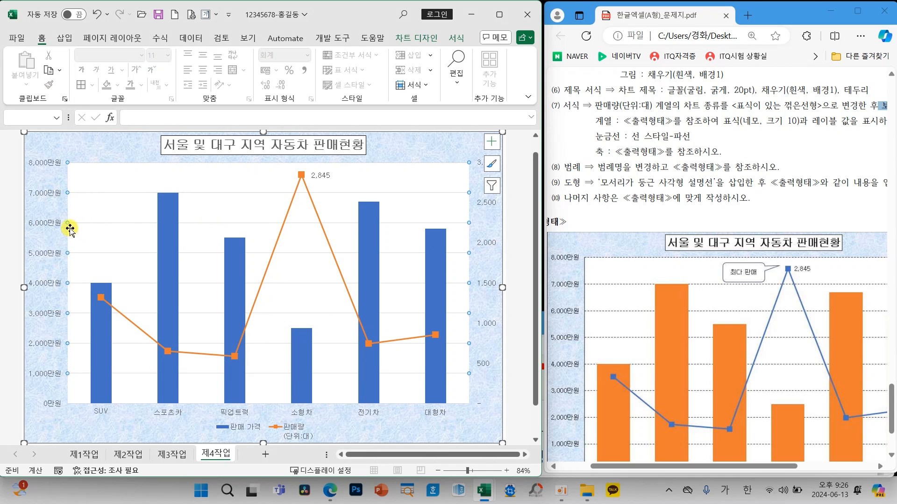
pyautogui.rightClick(203, 225)
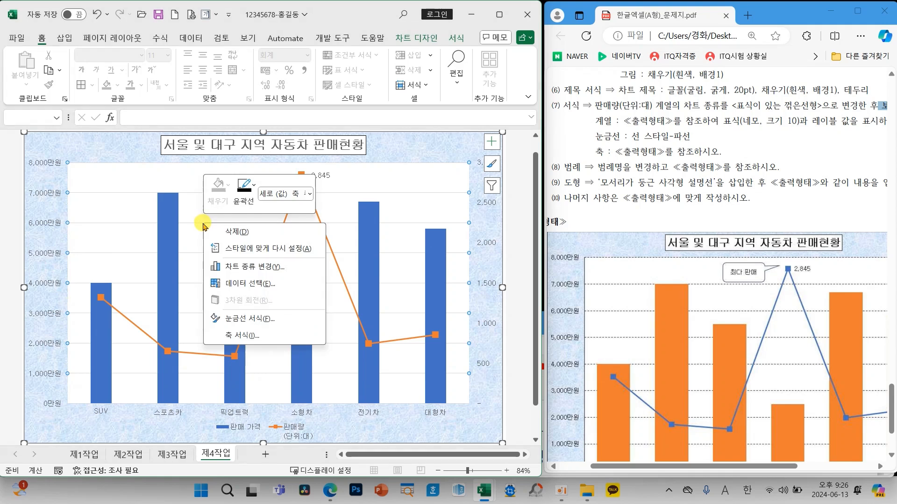
pyautogui.click(248, 335)
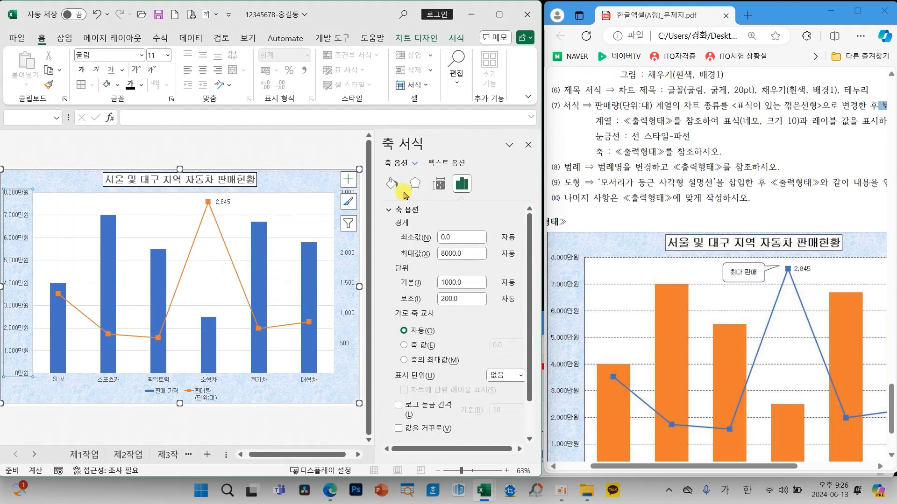
pyautogui.click(392, 185)
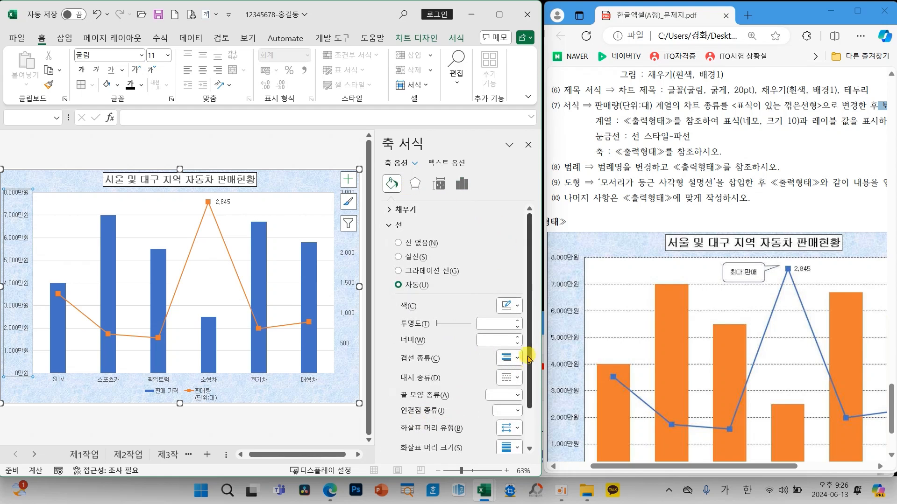
pyautogui.moveTo(528, 351); pyautogui.dragTo(530, 414)
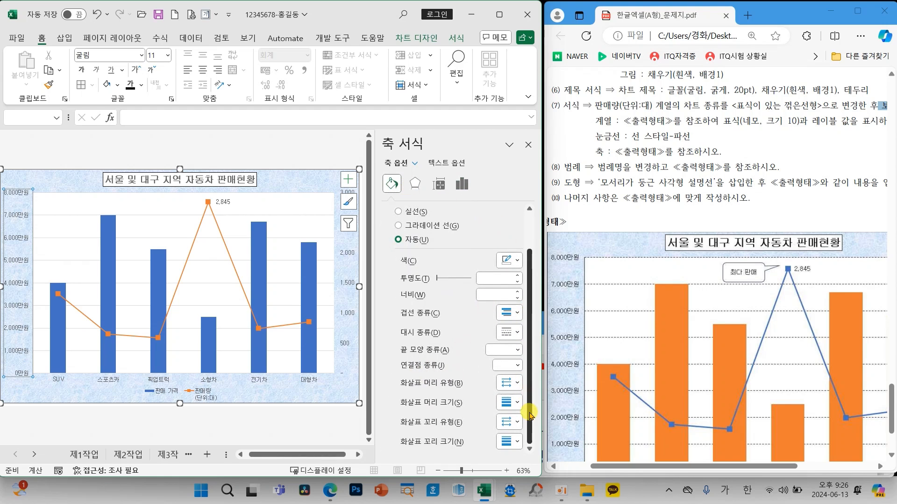
pyautogui.click(173, 238)
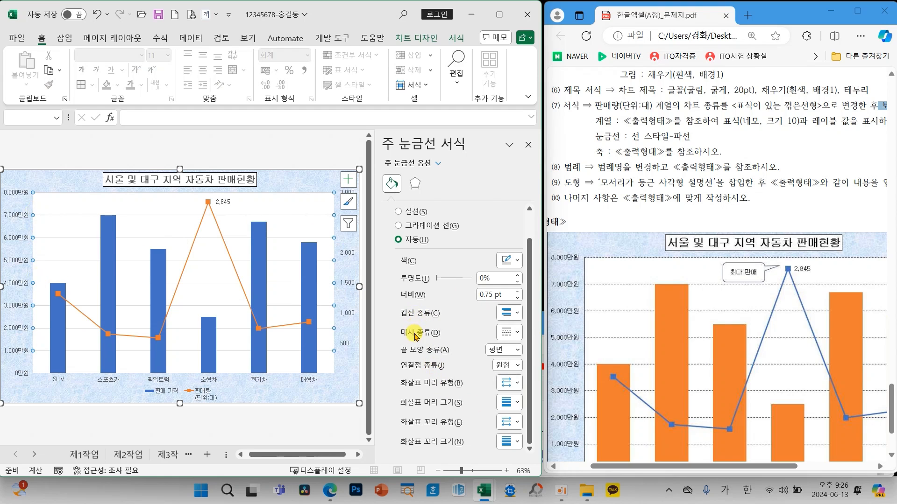
pyautogui.click(509, 332)
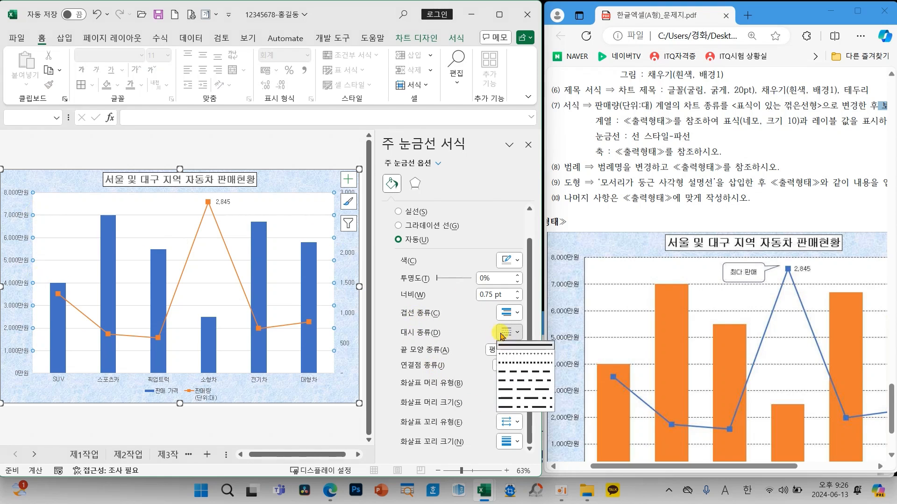
pyautogui.click(522, 372)
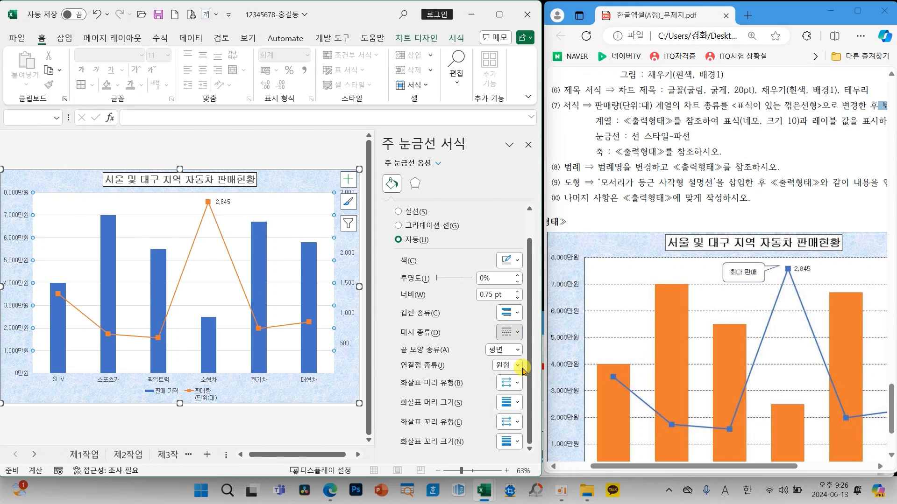
pyautogui.click(529, 144)
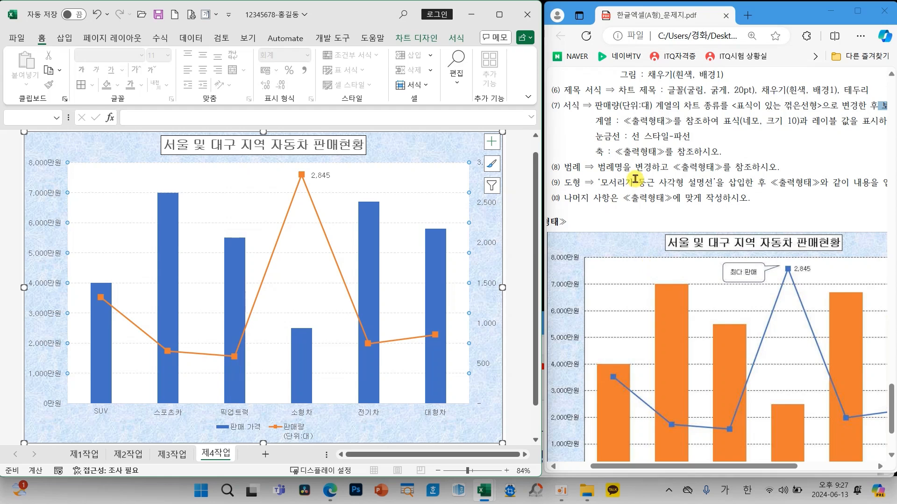
pyautogui.scroll(-1, 635, 179)
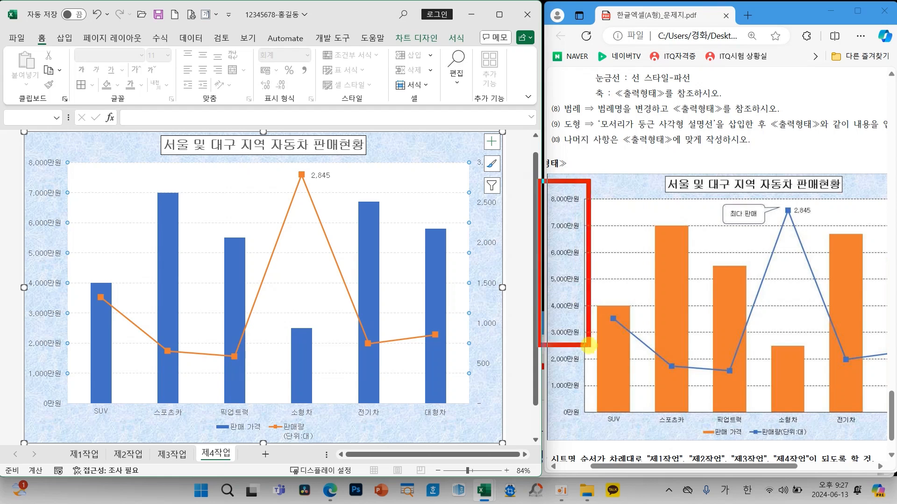
pyautogui.moveTo(842, 178); pyautogui.dragTo(894, 439)
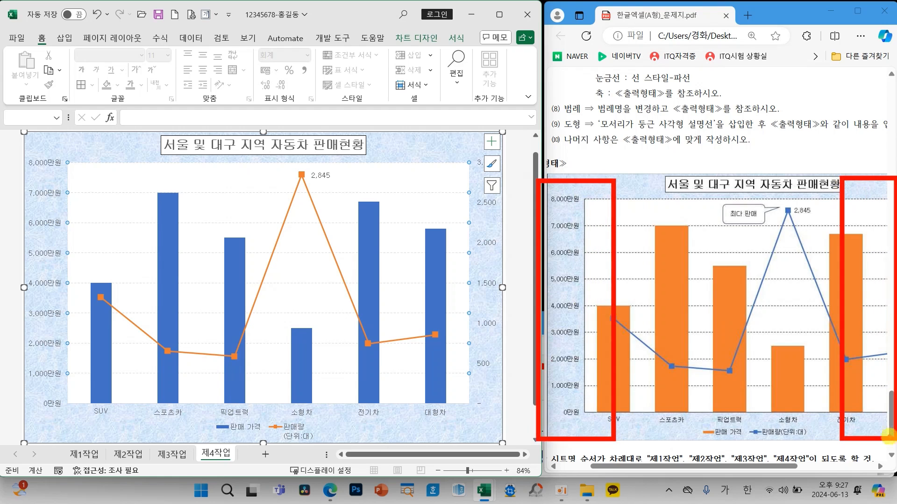
# Step: Set the major unit of the chart's secondary vertical axis to 1000, following the sample output
pyautogui.moveTo(14, 148); pyautogui.dragTo(99, 425)
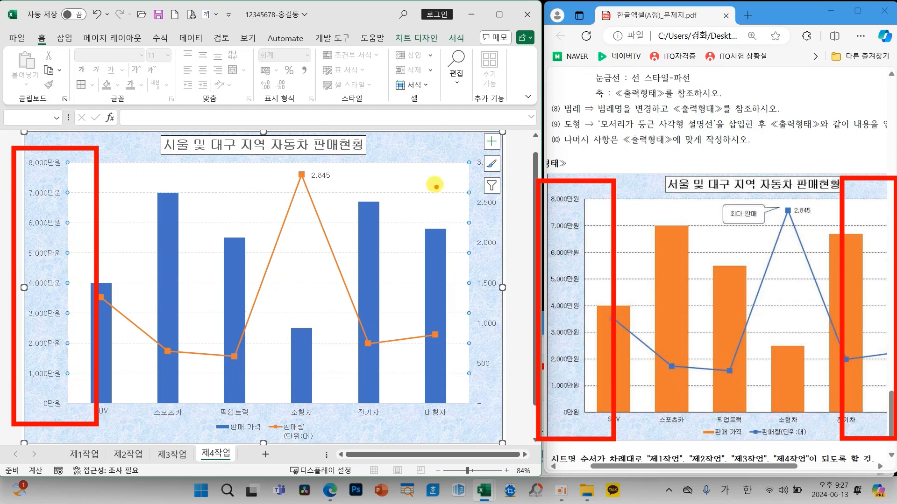
pyautogui.moveTo(451, 143); pyautogui.dragTo(516, 433)
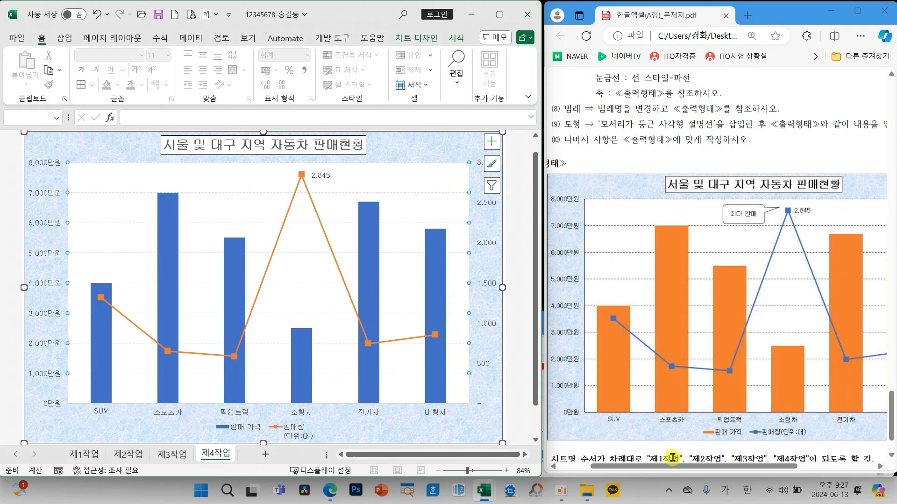
pyautogui.moveTo(688, 466); pyautogui.dragTo(766, 466)
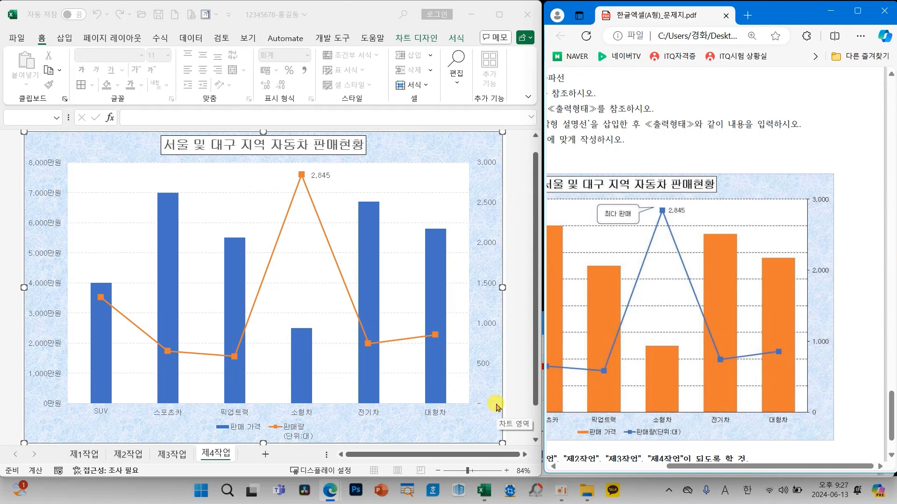
pyautogui.moveTo(489, 396); pyautogui.dragTo(496, 417)
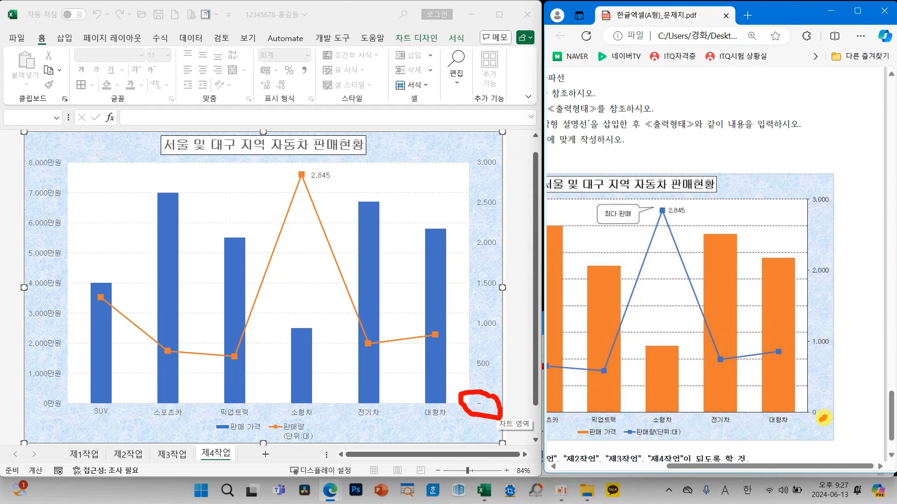
pyautogui.moveTo(826, 397); pyautogui.dragTo(817, 423)
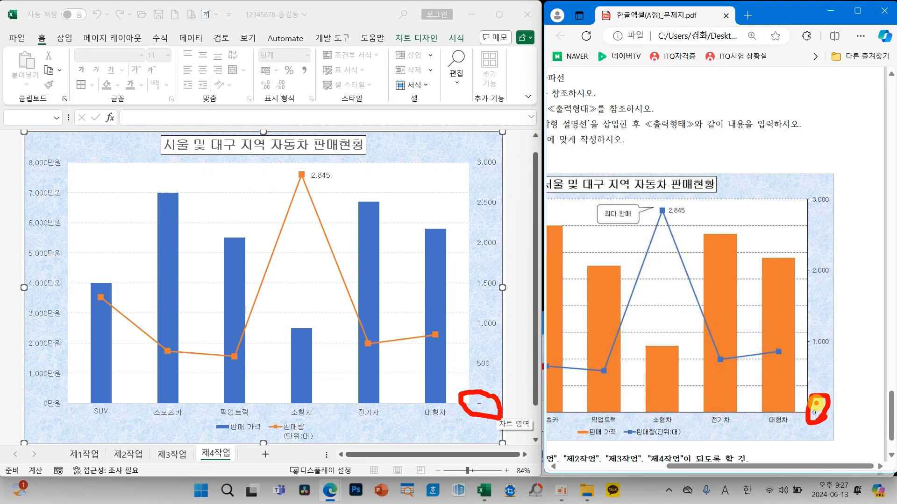
pyautogui.press('Escape')
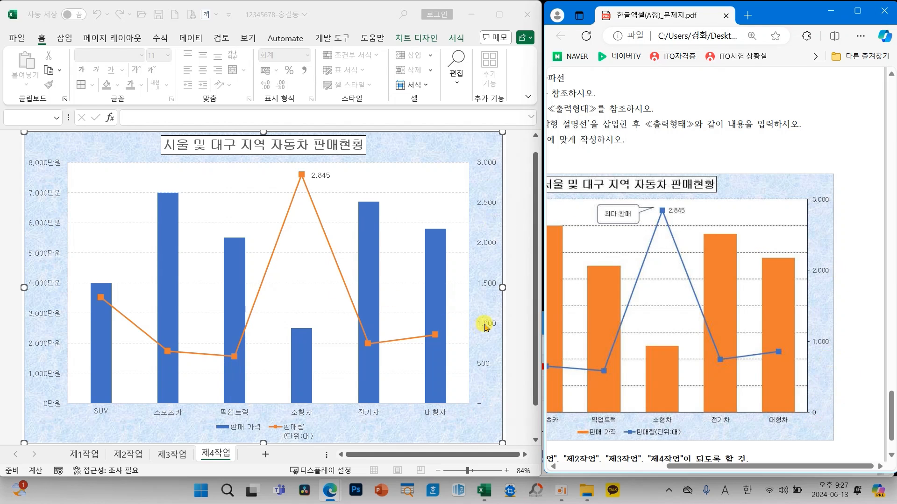
pyautogui.doubleClick(486, 327)
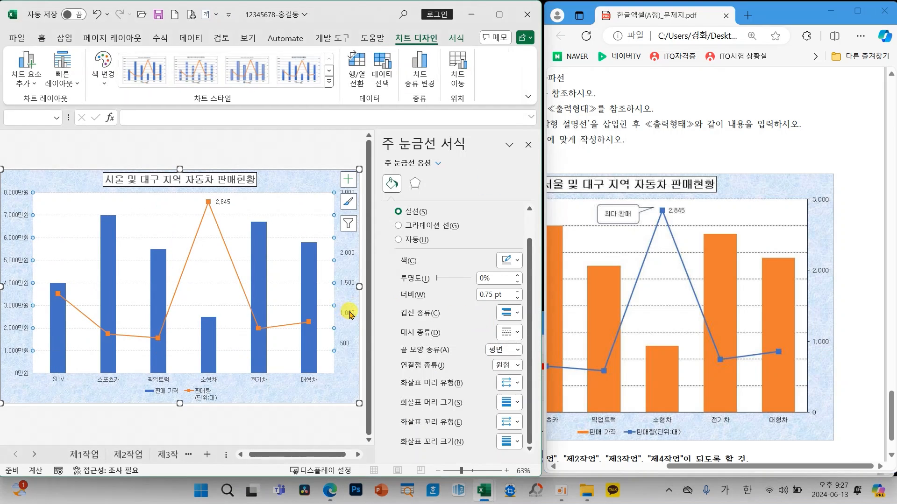
pyautogui.rightClick(351, 316)
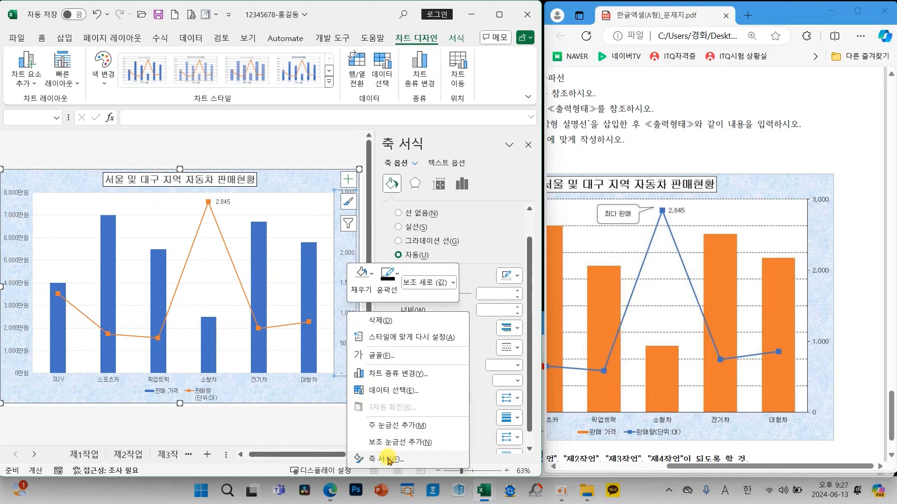
pyautogui.click(388, 460)
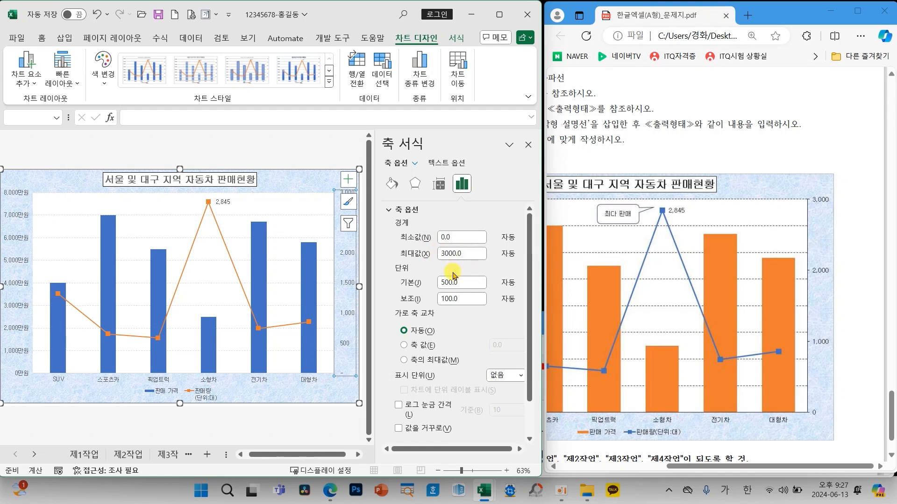
pyautogui.moveTo(454, 280); pyautogui.dragTo(423, 285)
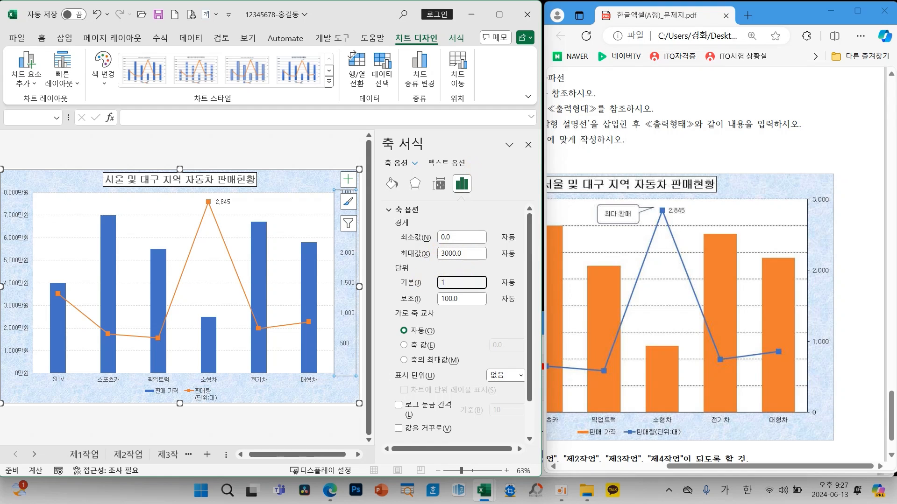
pyautogui.press('Return')
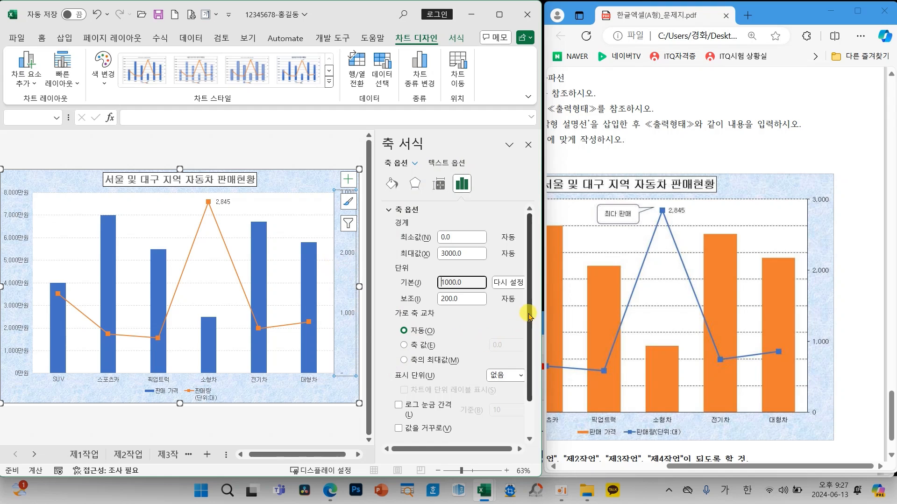
# Step: Change the secondary vertical axis's number format category to 숫자 and close the axis formatting
pyautogui.scroll(-1, 530, 331)
pyautogui.scroll(-2, 530, 331)
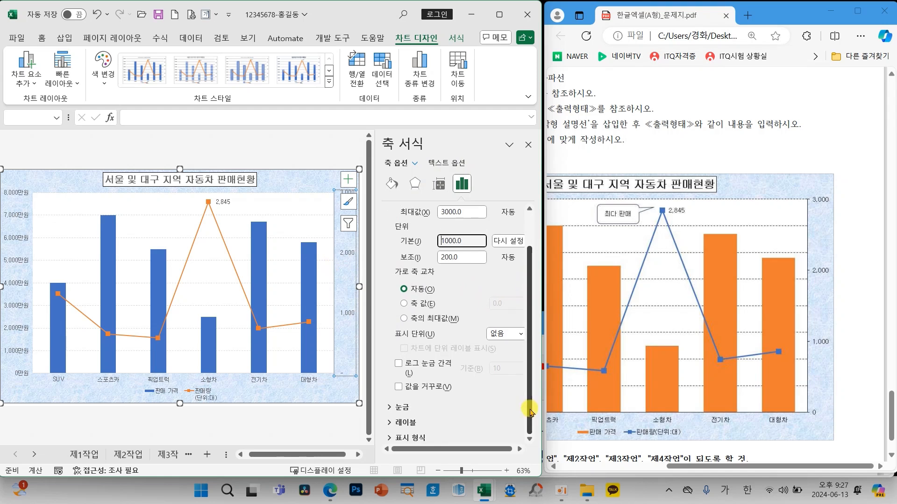
pyautogui.click(419, 438)
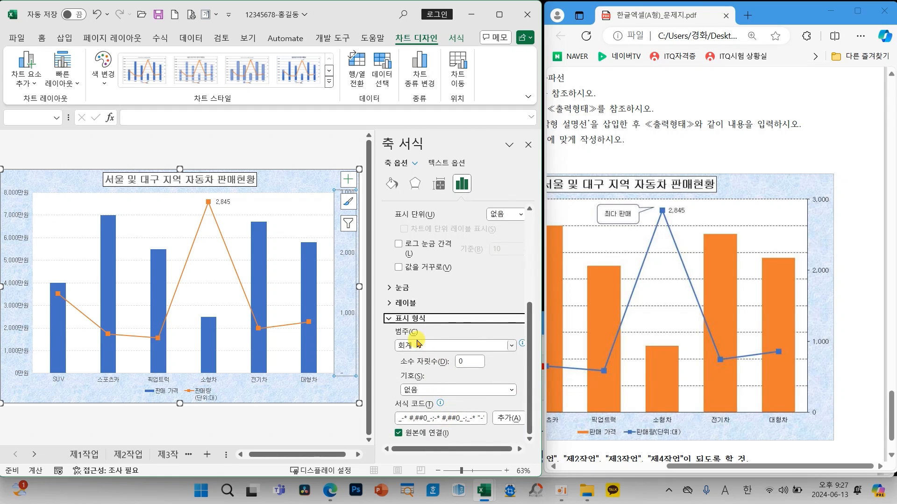
pyautogui.click(343, 392)
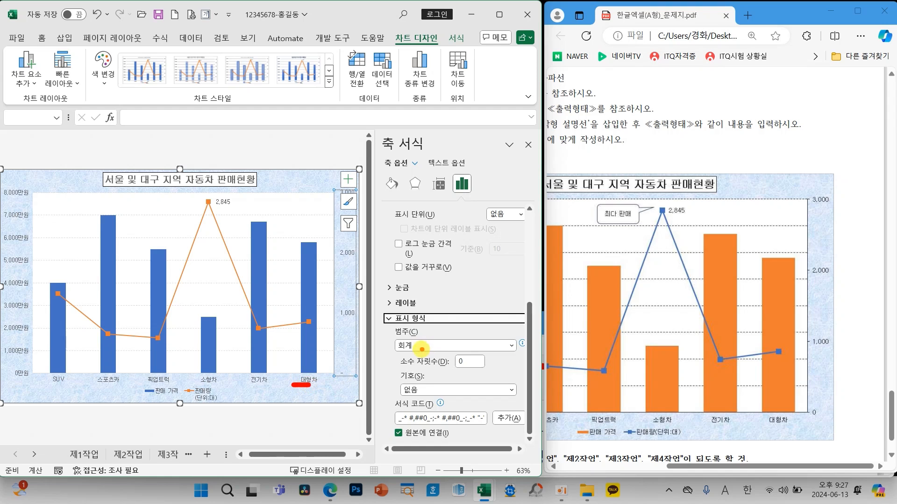
pyautogui.moveTo(422, 350)
pyautogui.mouseDown()
pyautogui.moveTo(411, 333)
pyautogui.moveTo(421, 343)
pyautogui.mouseUp()
pyautogui.moveTo(830, 427); pyautogui.dragTo(819, 398)
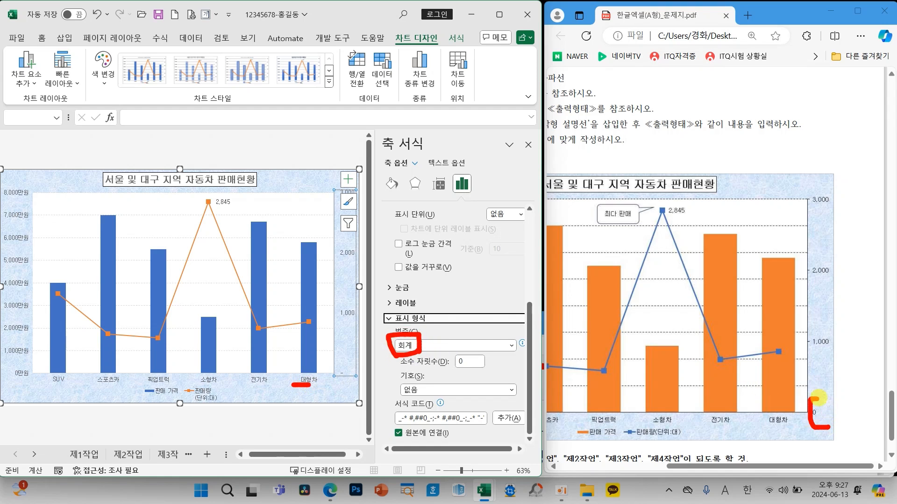
pyautogui.click(433, 348)
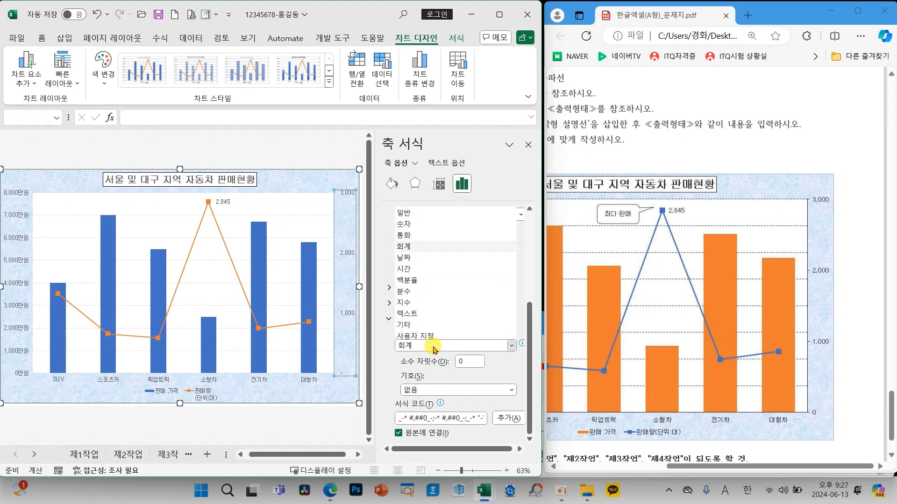
pyautogui.click(411, 224)
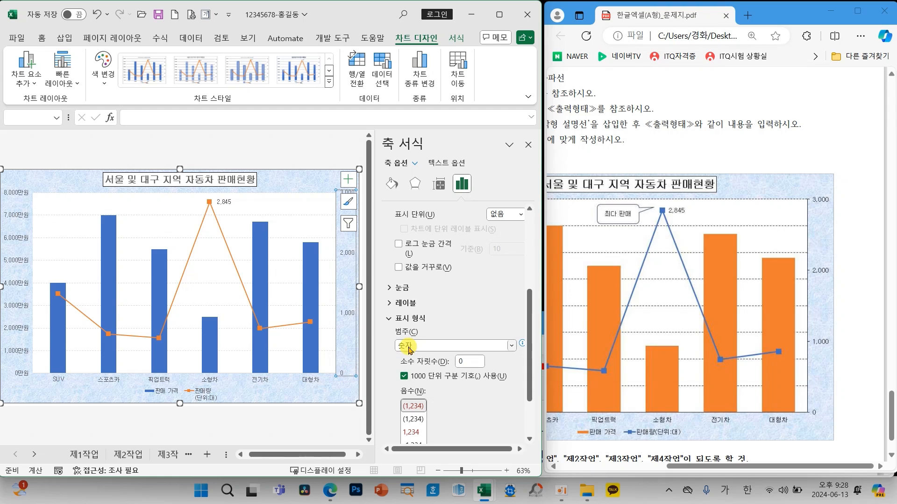
pyautogui.moveTo(385, 321); pyautogui.dragTo(442, 354)
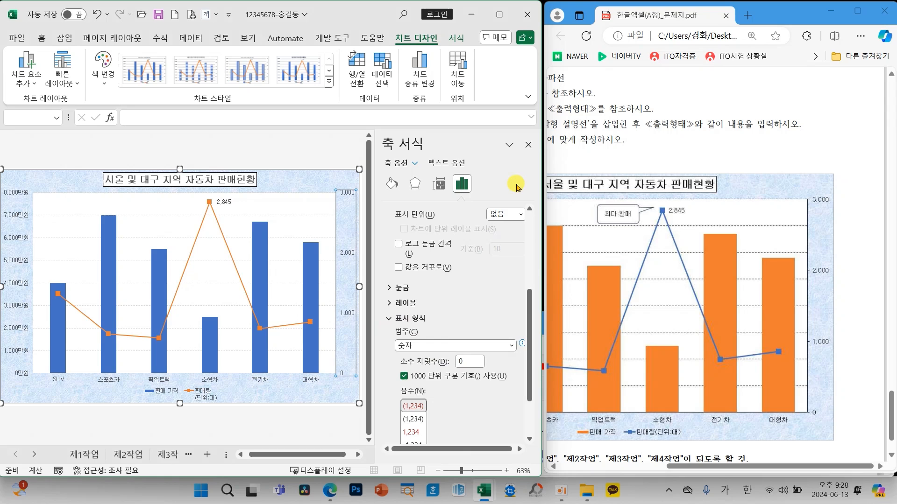
pyautogui.click(528, 144)
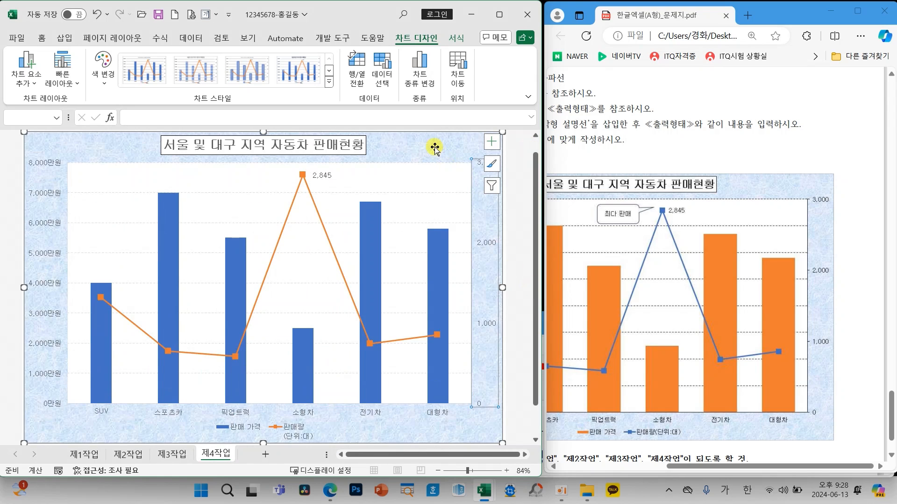
pyautogui.click(476, 210)
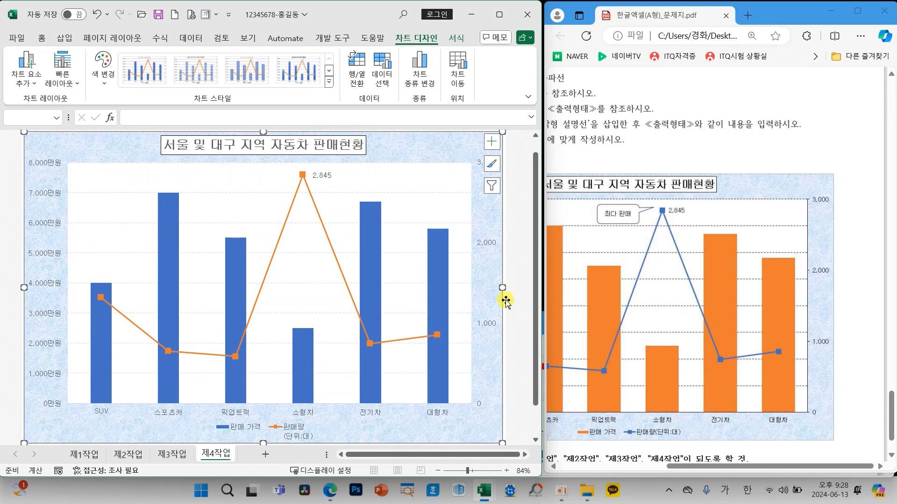
# Step: Rename the chart's 판매량 data series to the single-line name 판매량(단위:대) so the legend matches the sample output
pyautogui.moveTo(755, 467); pyautogui.dragTo(672, 468)
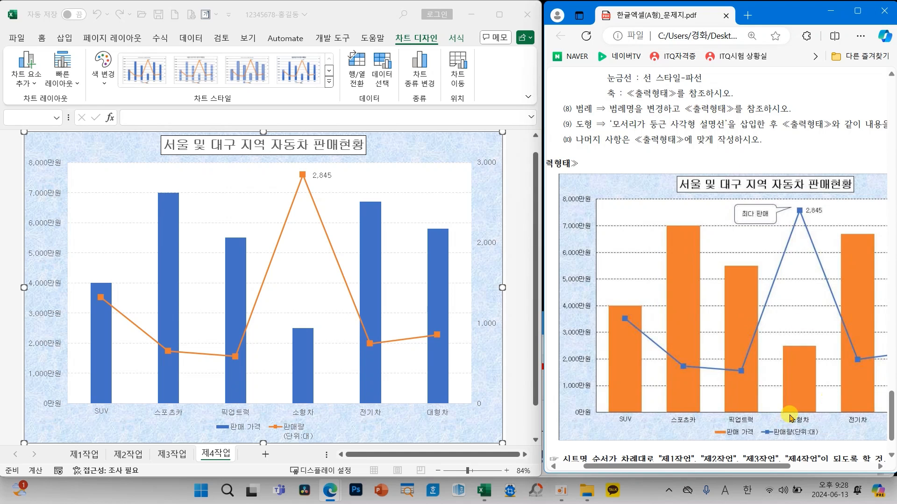
pyautogui.moveTo(696, 422); pyautogui.dragTo(840, 449)
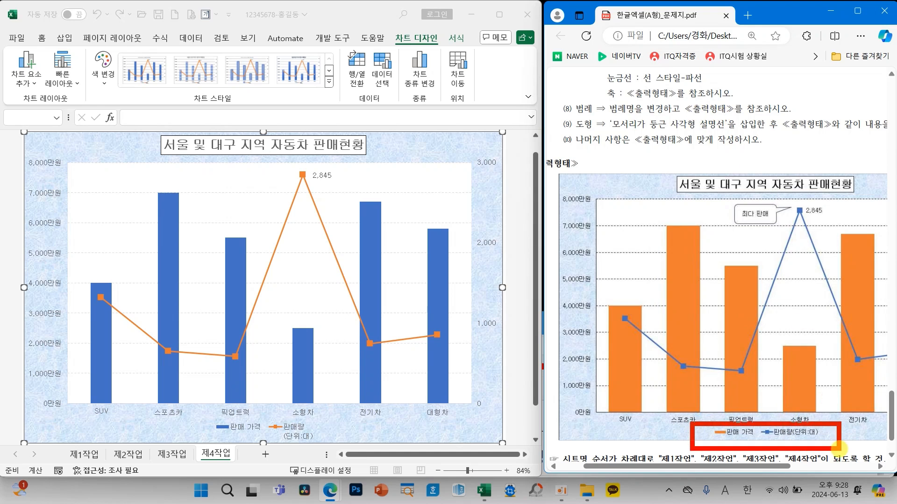
pyautogui.moveTo(208, 416); pyautogui.dragTo(326, 445)
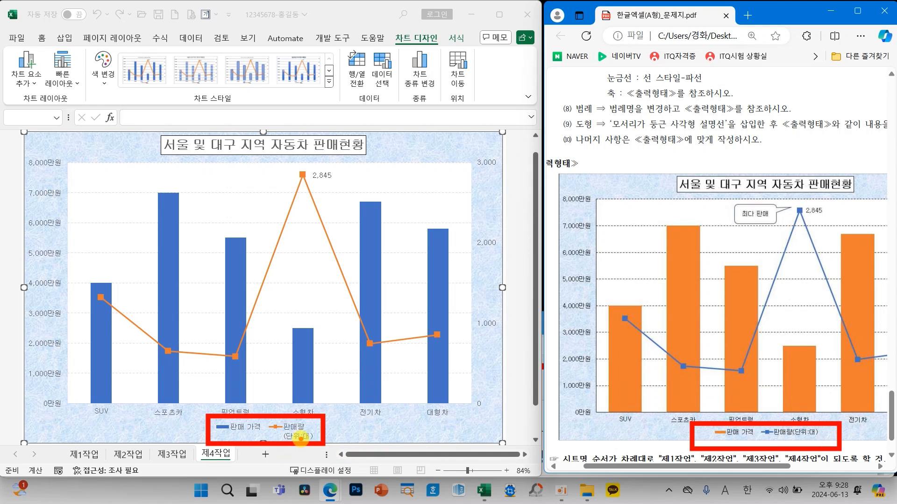
pyautogui.press('Escape')
pyautogui.click(297, 435)
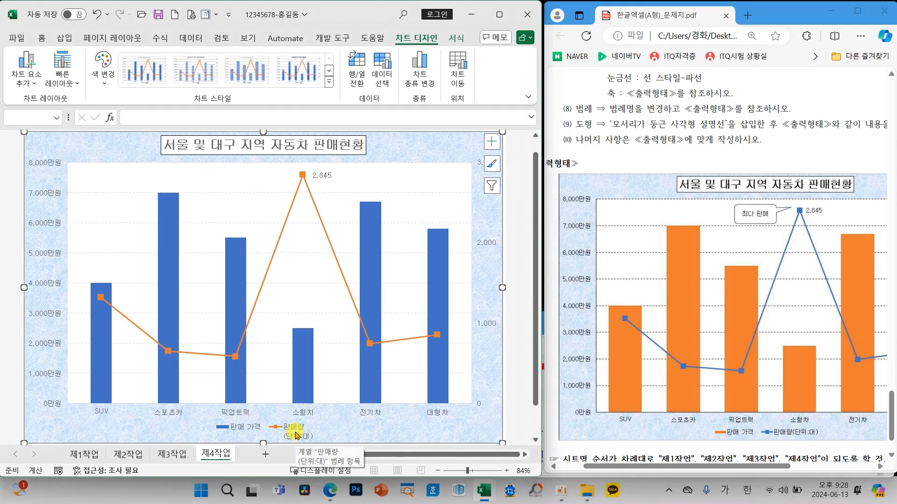
pyautogui.click(296, 435)
pyautogui.rightClick(294, 435)
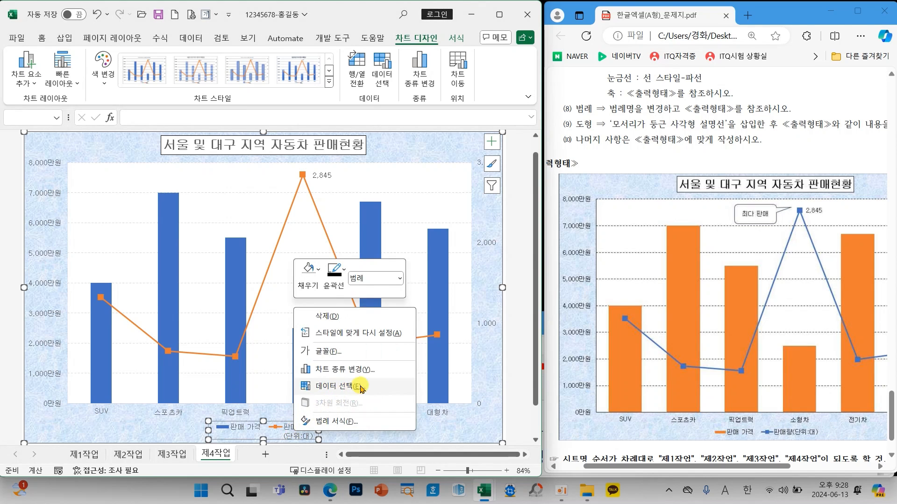
pyautogui.click(357, 387)
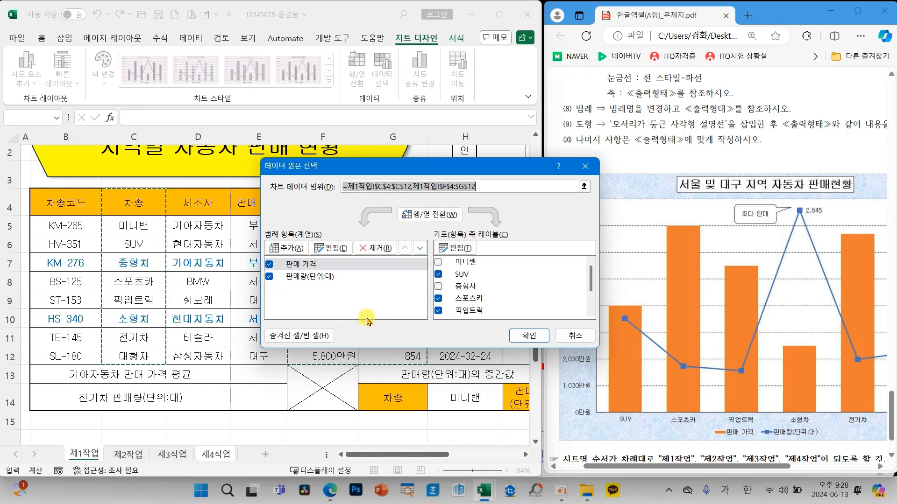
pyautogui.click(309, 277)
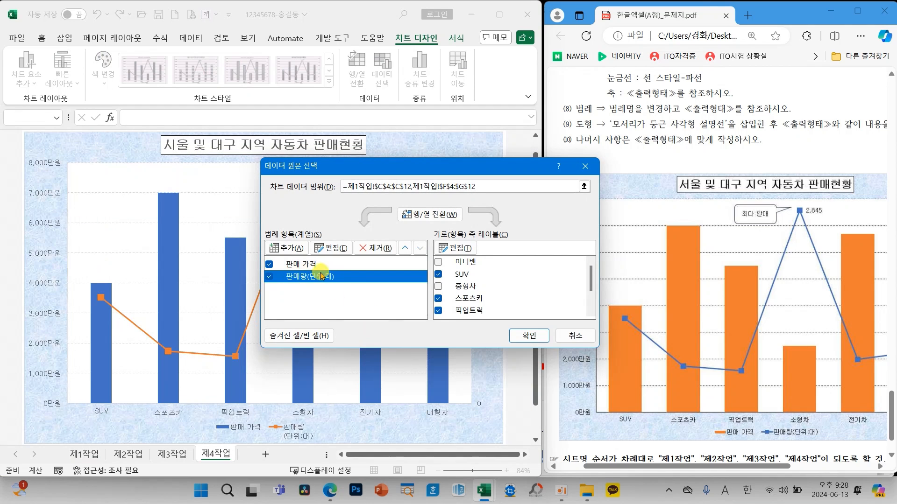
pyautogui.click(332, 249)
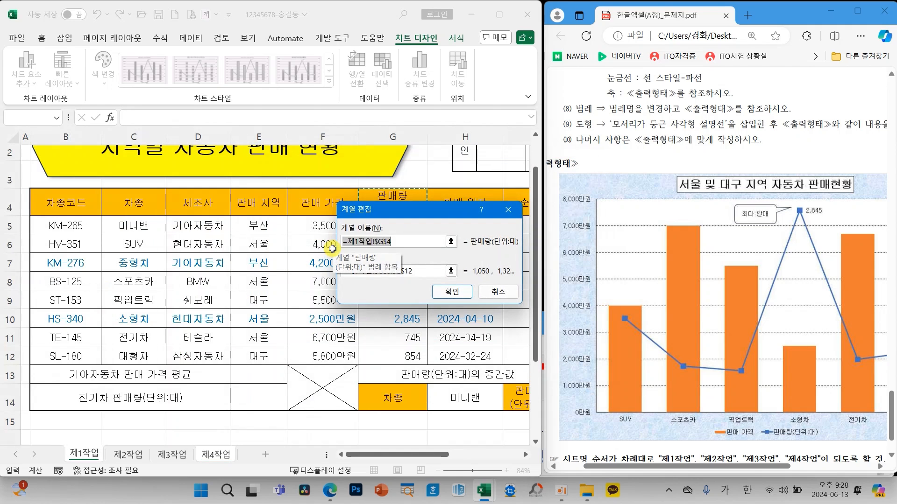
pyautogui.write('판')
pyautogui.write('매량(ㄷ')
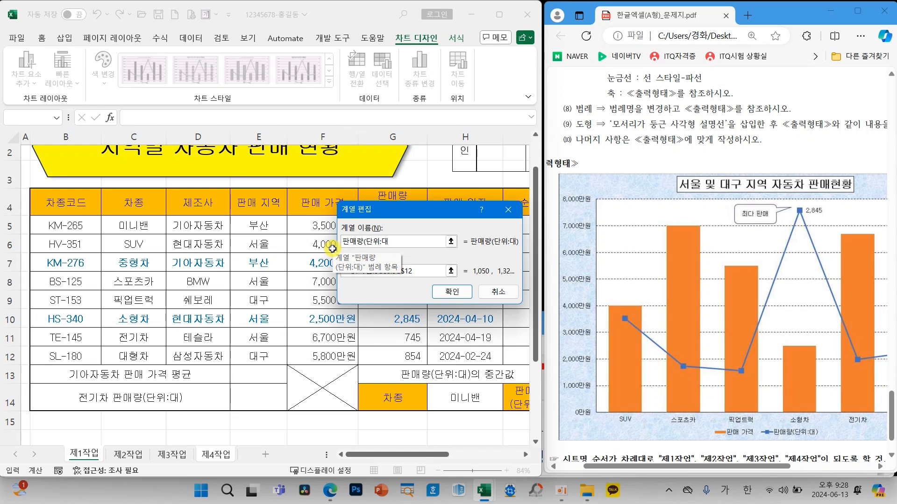
pyautogui.click(451, 291)
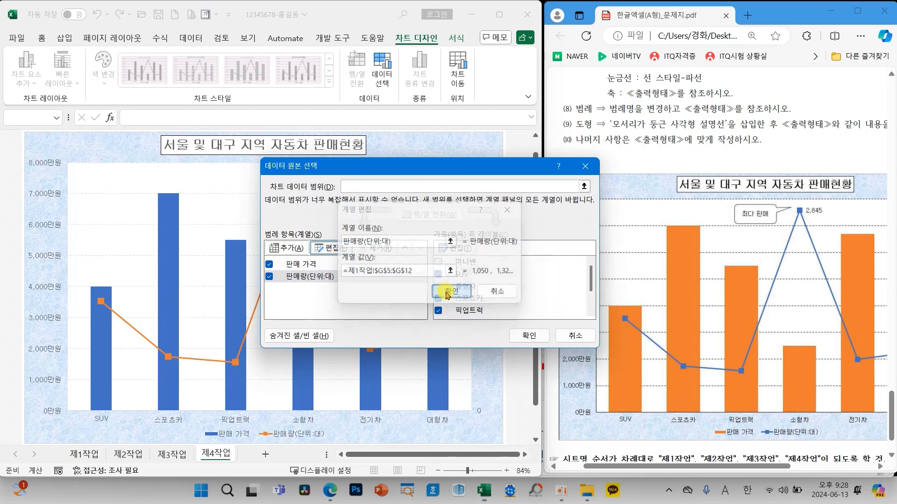
pyautogui.click(522, 337)
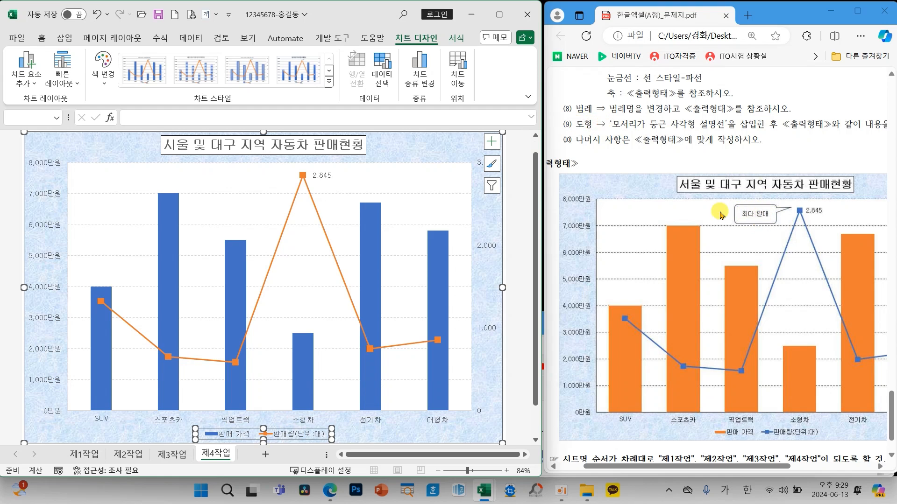
# Step: Draw a rounded rectangular callout above the 픽업트럭 column, with its tail pointing at the line's 소형차 point
pyautogui.click(66, 38)
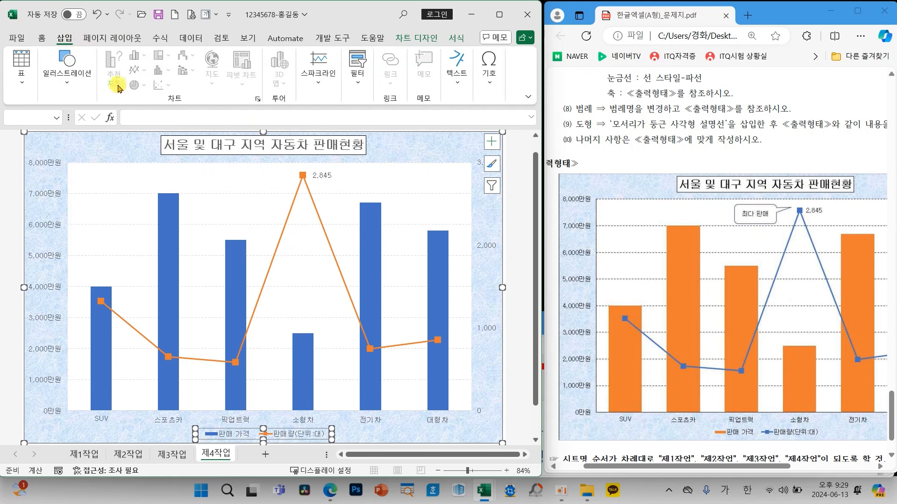
pyautogui.click(66, 70)
pyautogui.click(79, 125)
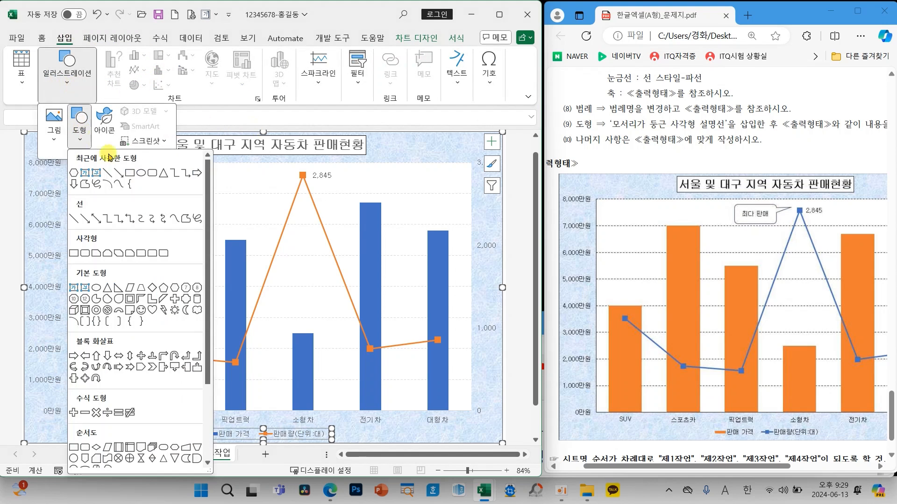
pyautogui.moveTo(210, 331); pyautogui.dragTo(211, 413)
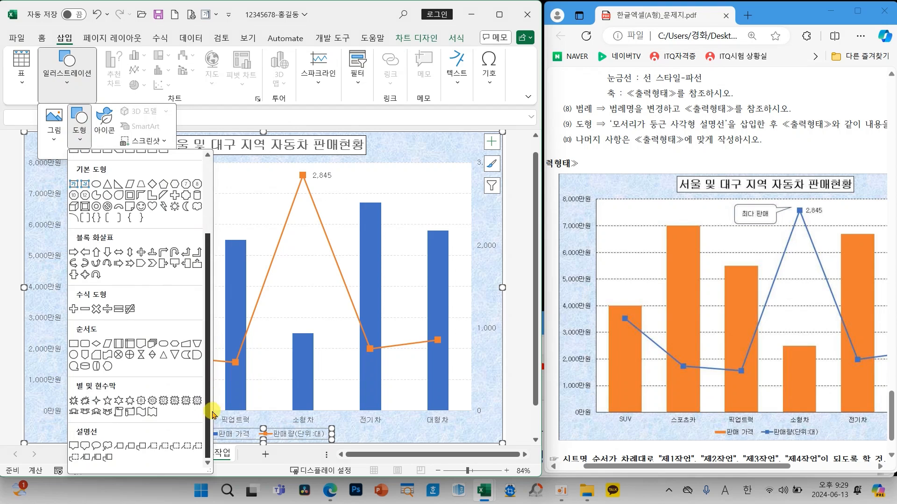
pyautogui.click(87, 447)
pyautogui.moveTo(207, 167)
pyautogui.mouseDown()
pyautogui.moveTo(276, 205)
pyautogui.moveTo(273, 189)
pyautogui.moveTo(290, 181)
pyautogui.moveTo(290, 170)
pyautogui.mouseUp()
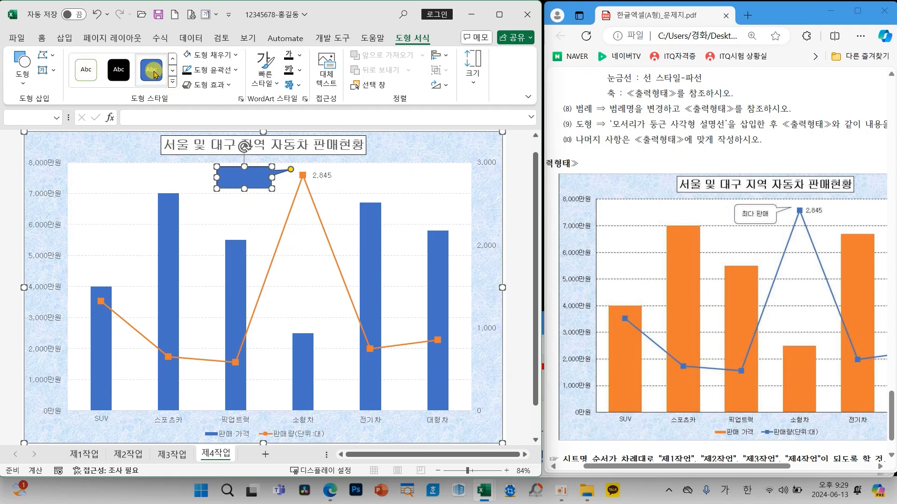
# Step: Restyle the callout with a white fill and black outline, and enter the horizontally and vertically centred text 최다 판매
pyautogui.click(173, 82)
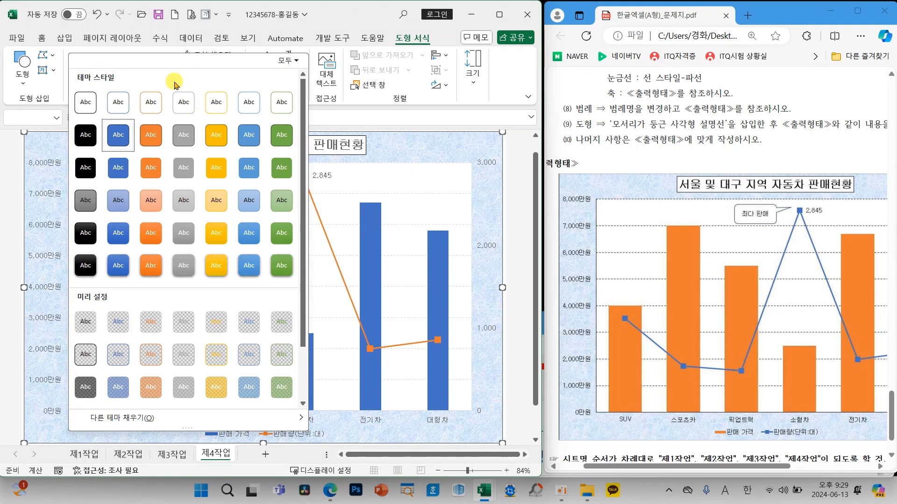
pyautogui.click(86, 102)
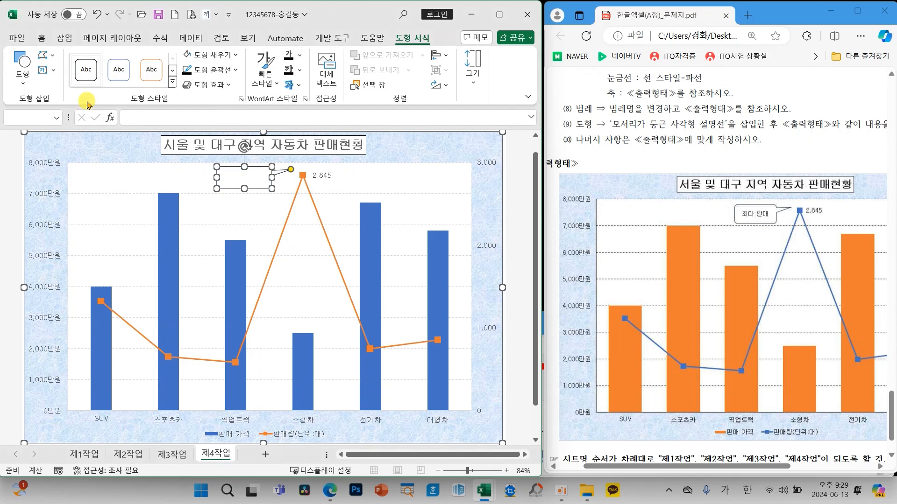
pyautogui.click(42, 38)
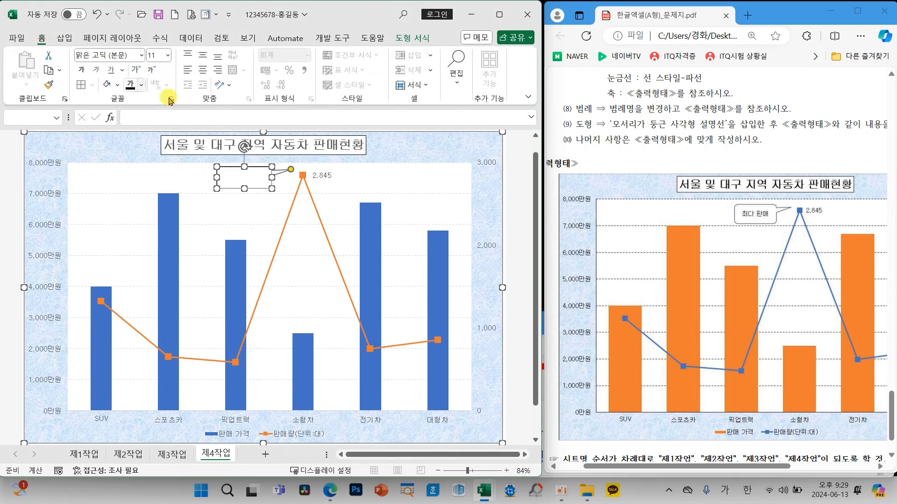
pyautogui.click(204, 57)
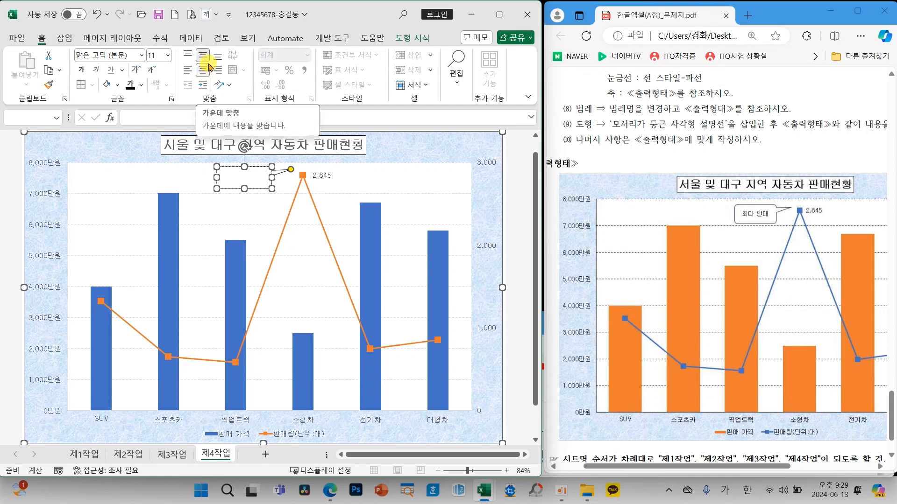
pyautogui.write('최다 판매')
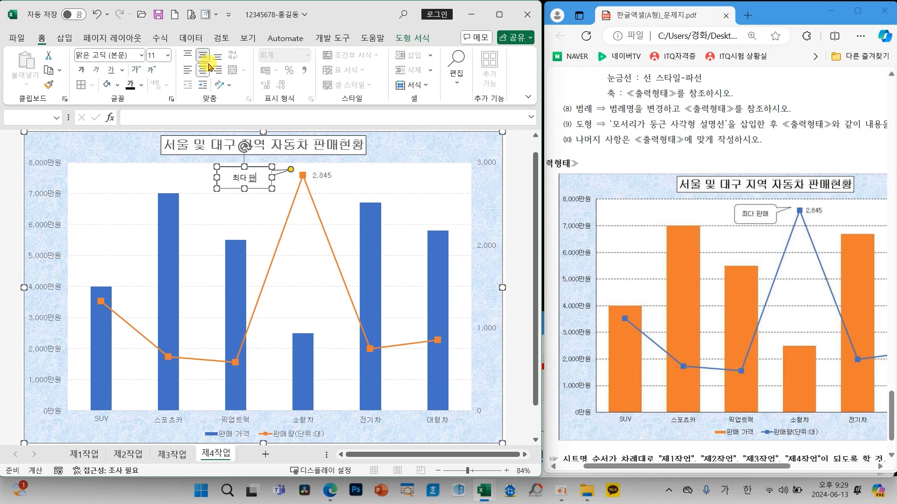
pyautogui.click(186, 176)
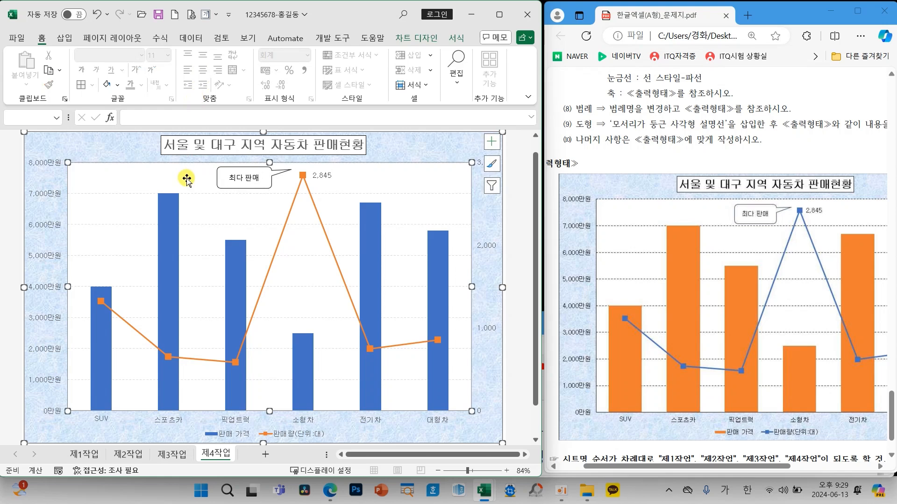
# Step: Review the exam PDF's instruction on the remaining items and examine the vertical and horizontal axes in the sample chart
pyautogui.click(576, 141)
pyautogui.moveTo(567, 141); pyautogui.dragTo(767, 140)
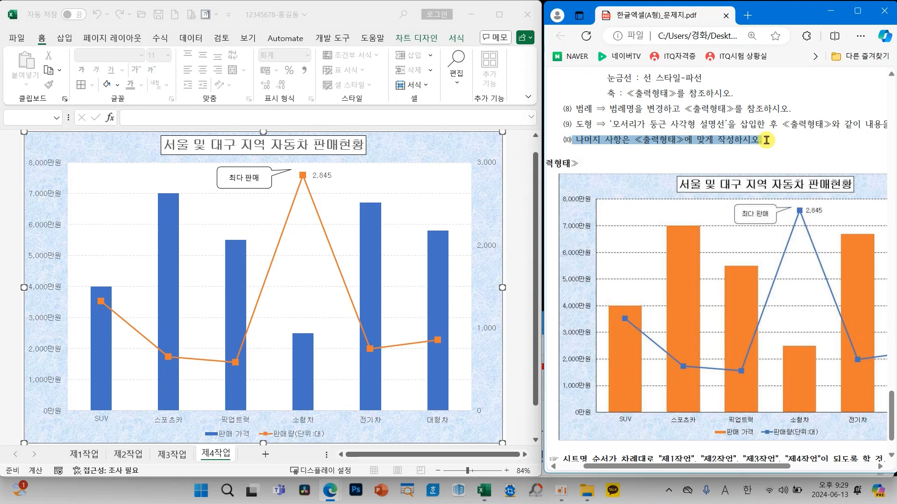
pyautogui.click(649, 145)
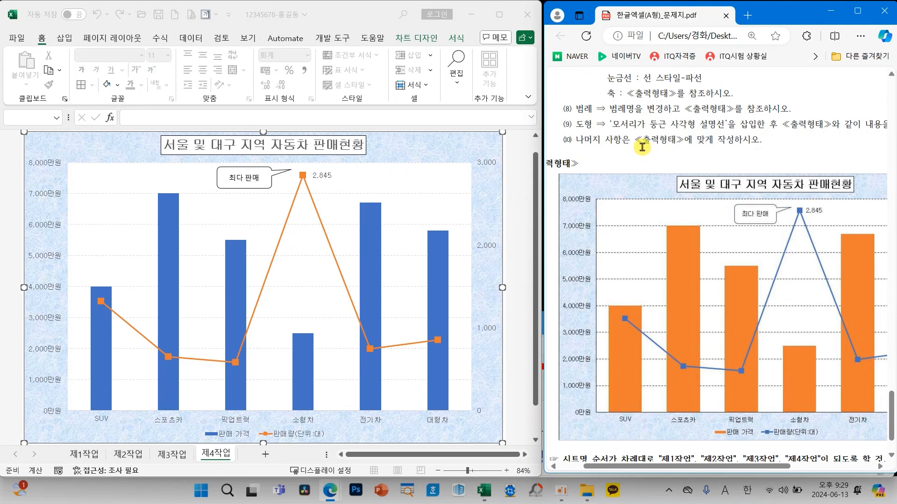
pyautogui.hotkey('ctrl', '2')
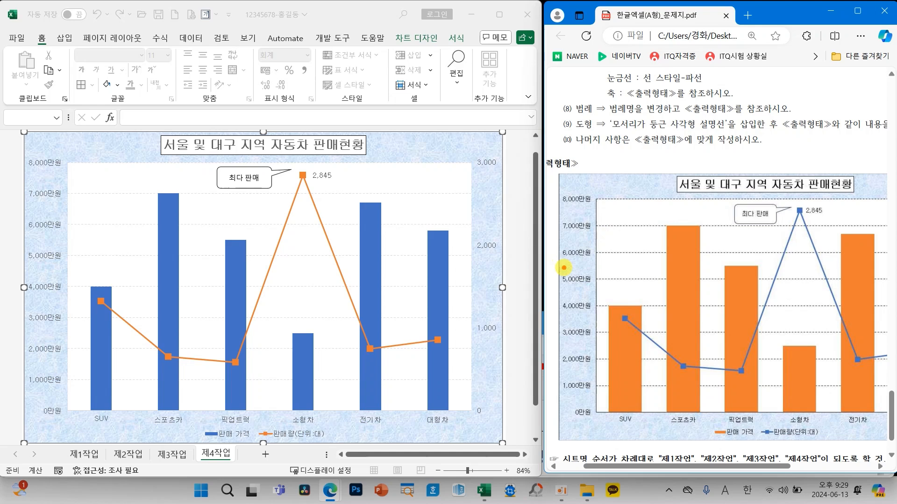
pyautogui.moveTo(563, 272)
pyautogui.mouseDown()
pyautogui.moveTo(554, 282)
pyautogui.moveTo(615, 283)
pyautogui.moveTo(602, 293)
pyautogui.mouseUp()
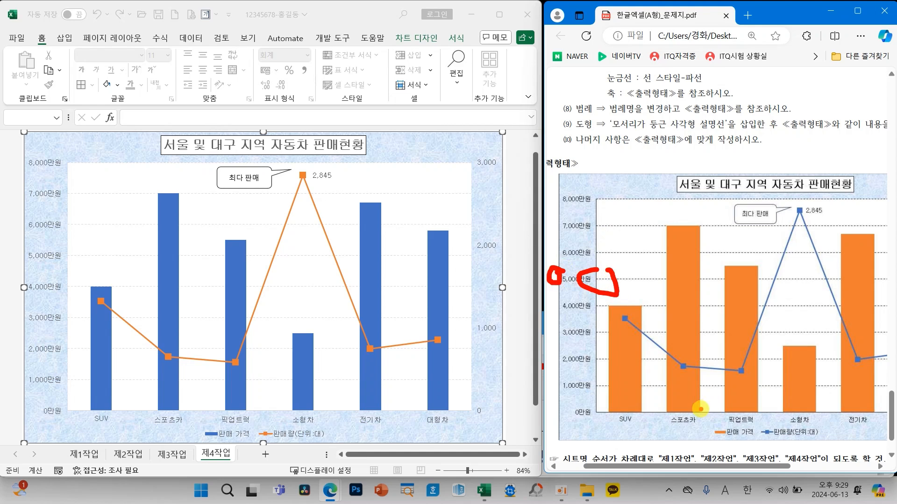
pyautogui.moveTo(667, 402)
pyautogui.mouseDown()
pyautogui.moveTo(657, 418)
pyautogui.moveTo(677, 404)
pyautogui.mouseUp()
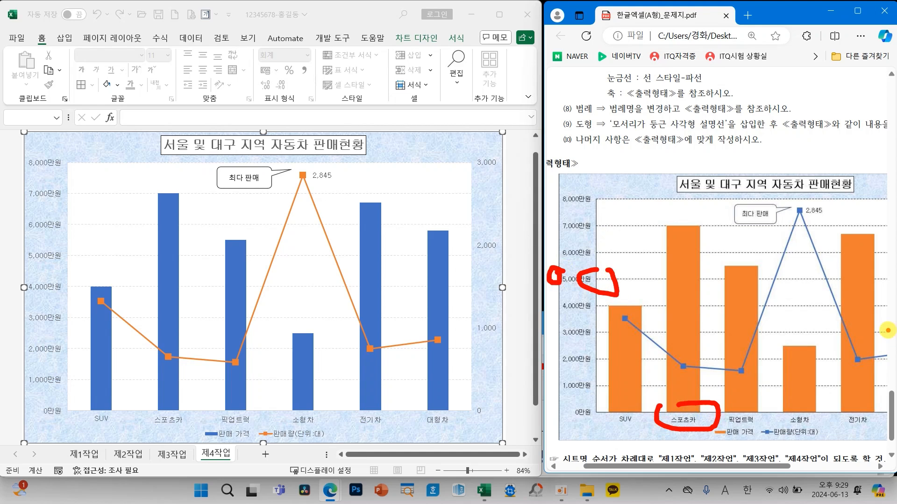
pyautogui.press('Escape')
# Step: Apply a black outline to the chart's primary vertical, horizontal and secondary vertical axes
pyautogui.click(89, 143)
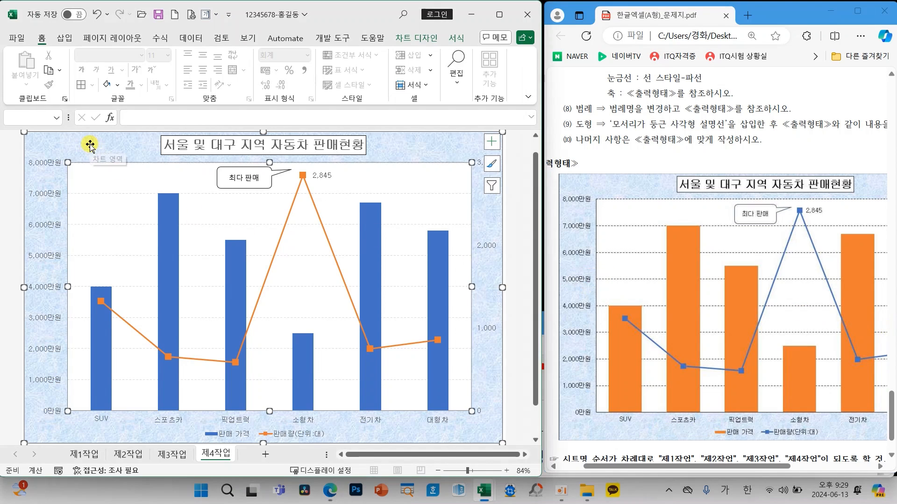
pyautogui.click(457, 38)
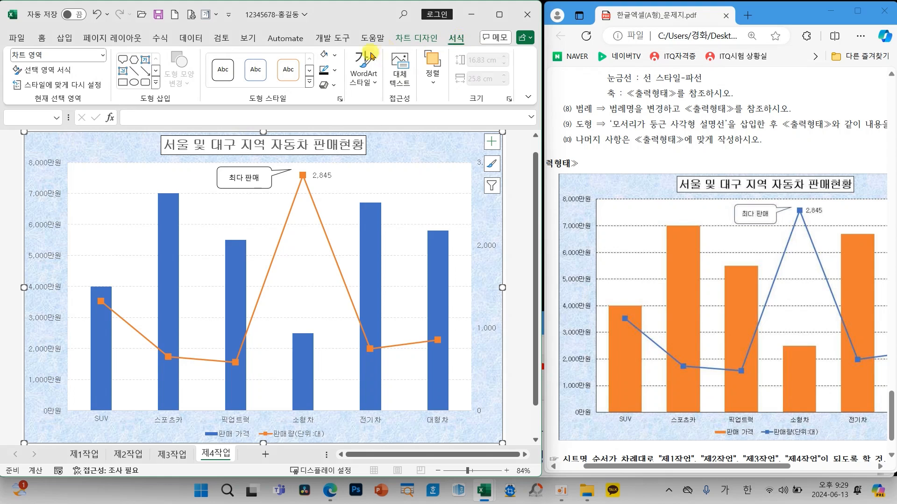
pyautogui.click(50, 227)
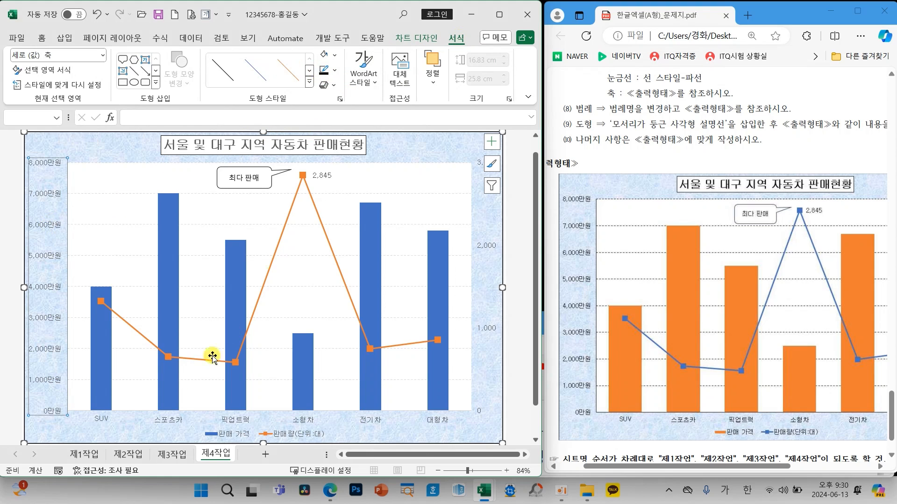
pyautogui.click(169, 416)
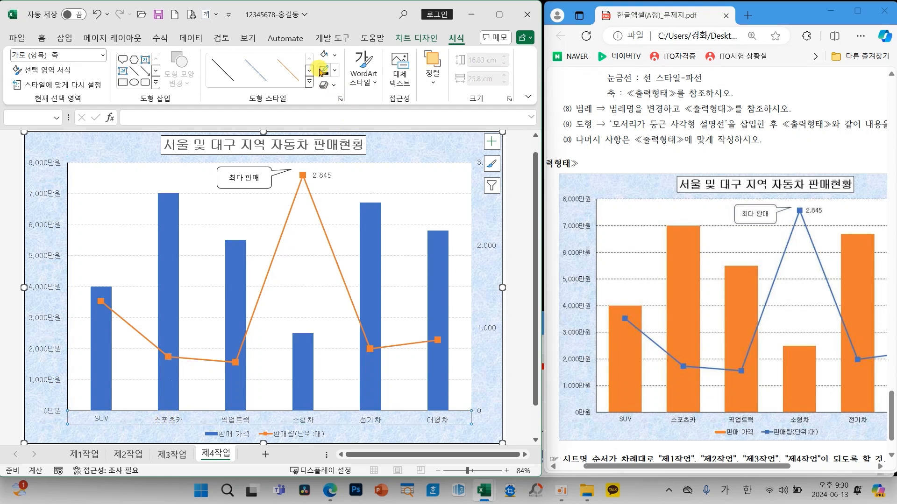
pyautogui.click(484, 247)
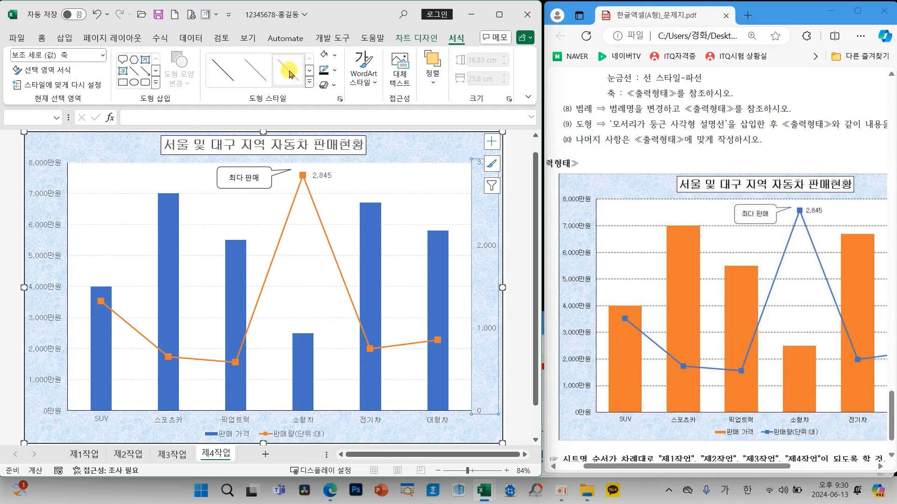
pyautogui.click(326, 72)
pyautogui.click(515, 215)
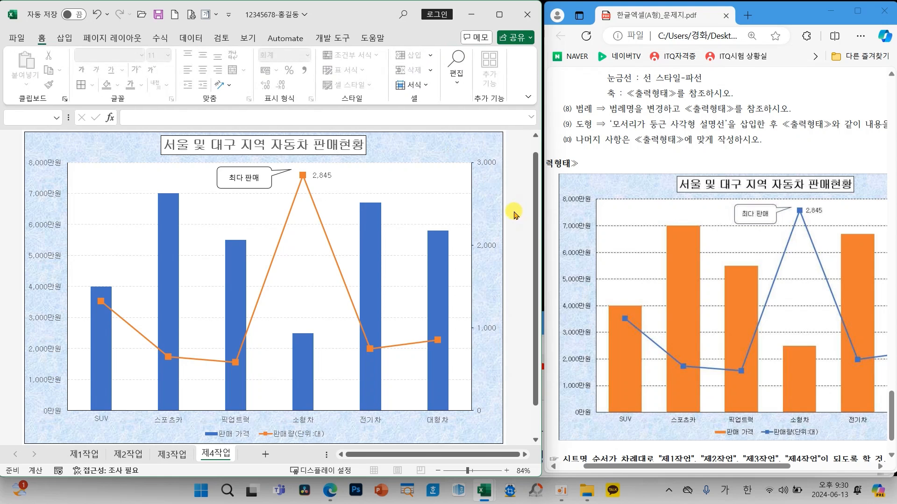
# Step: Try solid gold and red fills on the 판매 가격 columns, and reset their fill to 자동
pyautogui.moveTo(672, 467)
pyautogui.mouseDown()
pyautogui.moveTo(747, 470)
pyautogui.moveTo(686, 469)
pyautogui.mouseUp()
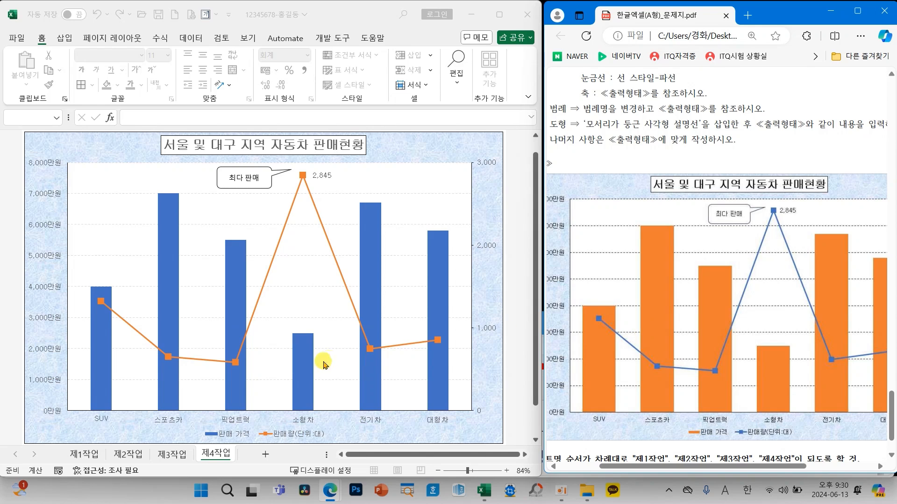
pyautogui.click(168, 314)
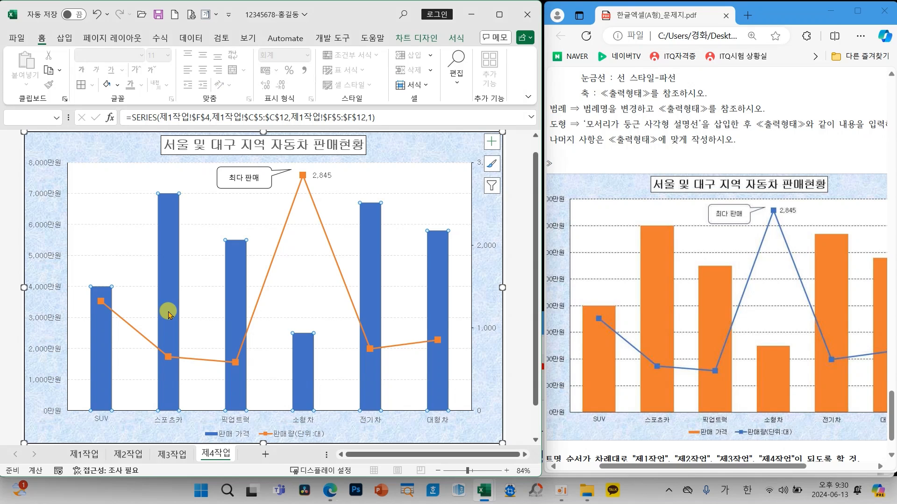
pyautogui.rightClick(168, 314)
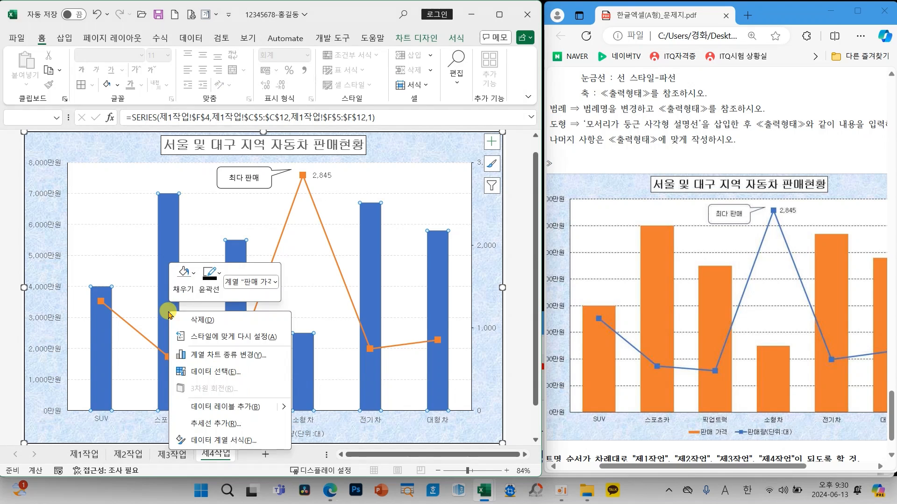
pyautogui.click(241, 441)
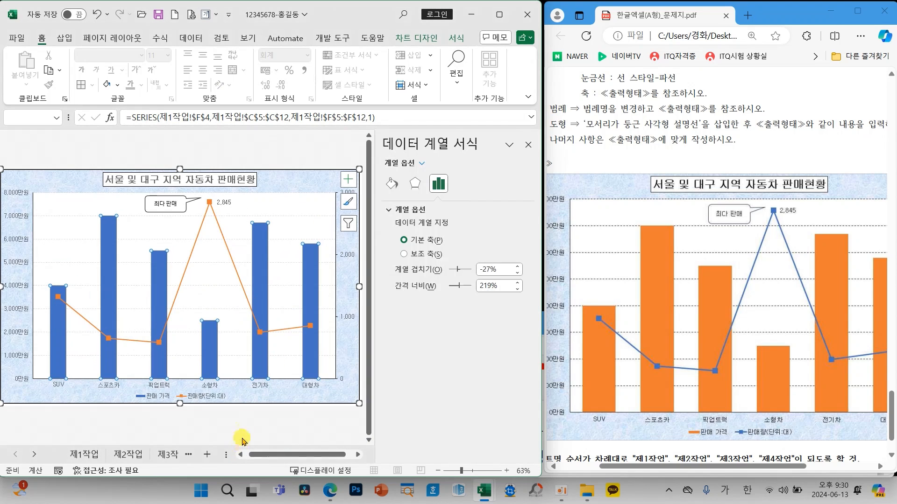
pyautogui.click(391, 183)
pyautogui.click(410, 210)
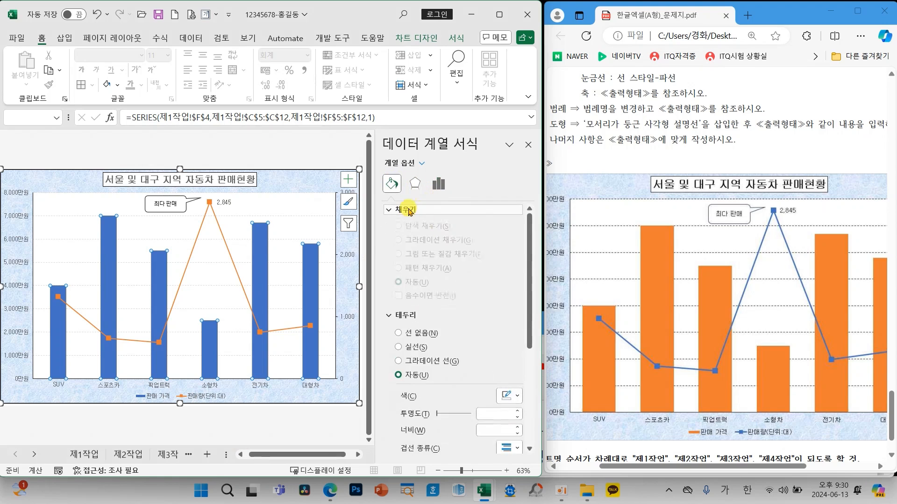
pyautogui.click(441, 245)
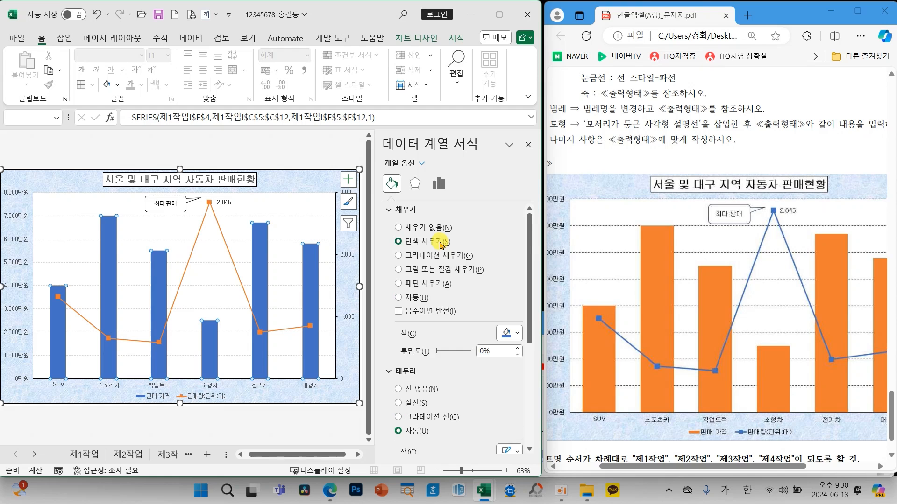
pyautogui.click(517, 334)
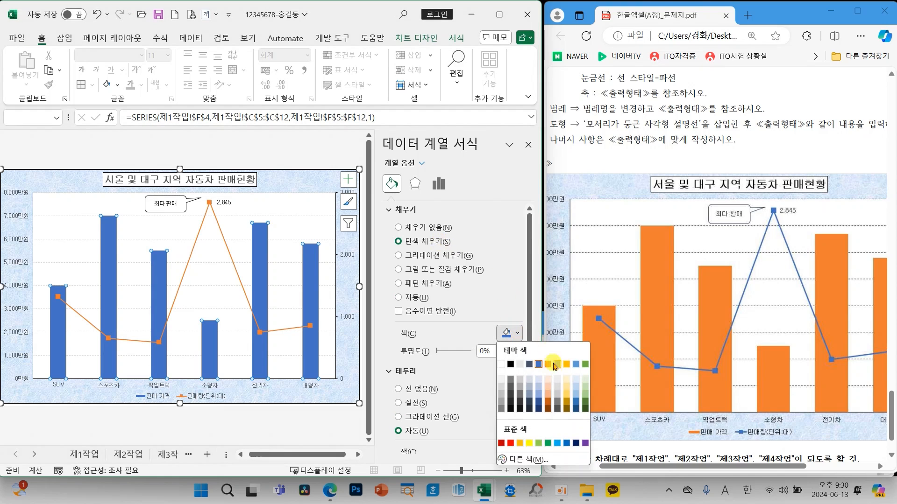
pyautogui.click(517, 444)
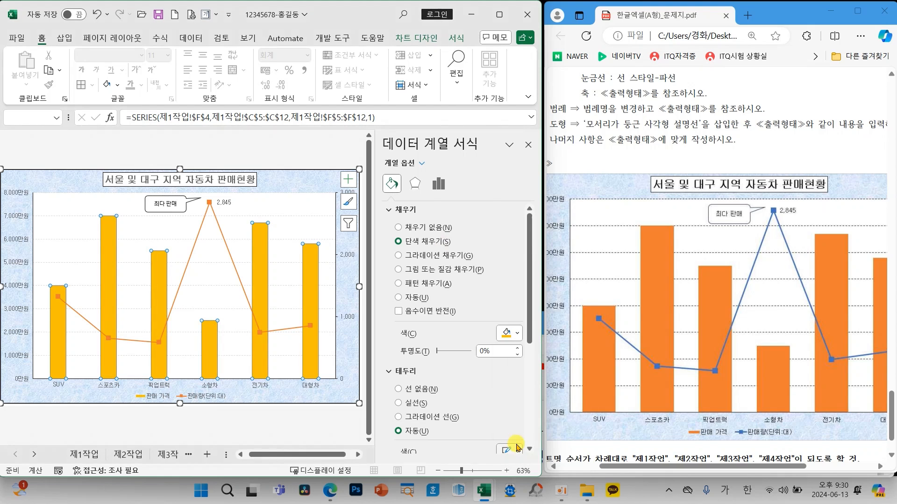
pyautogui.click(509, 334)
pyautogui.click(512, 444)
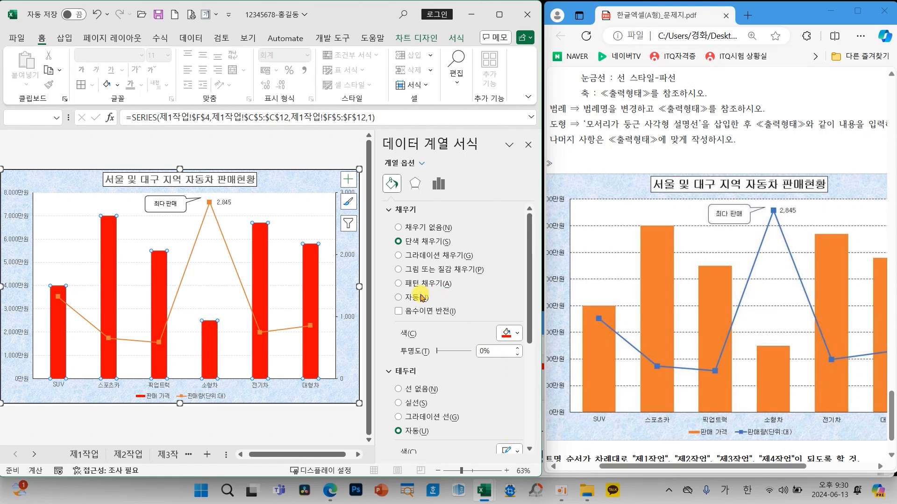
pyautogui.click(398, 297)
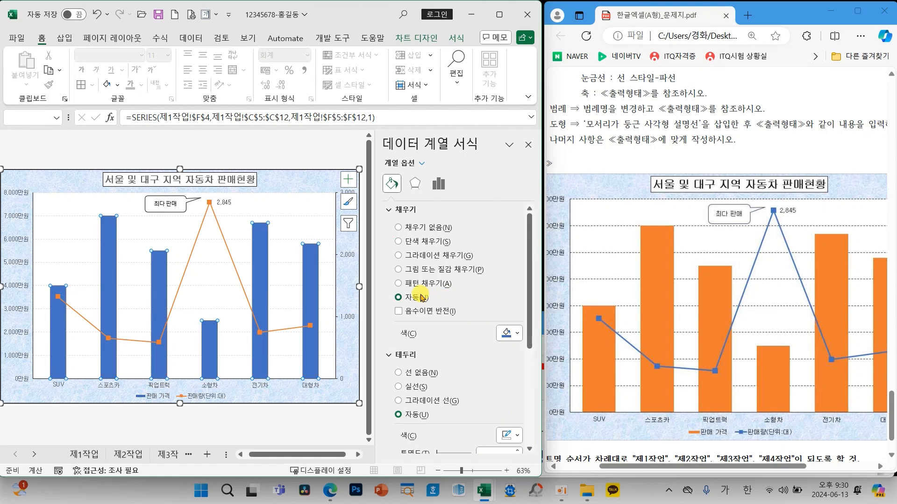
pyautogui.click(527, 148)
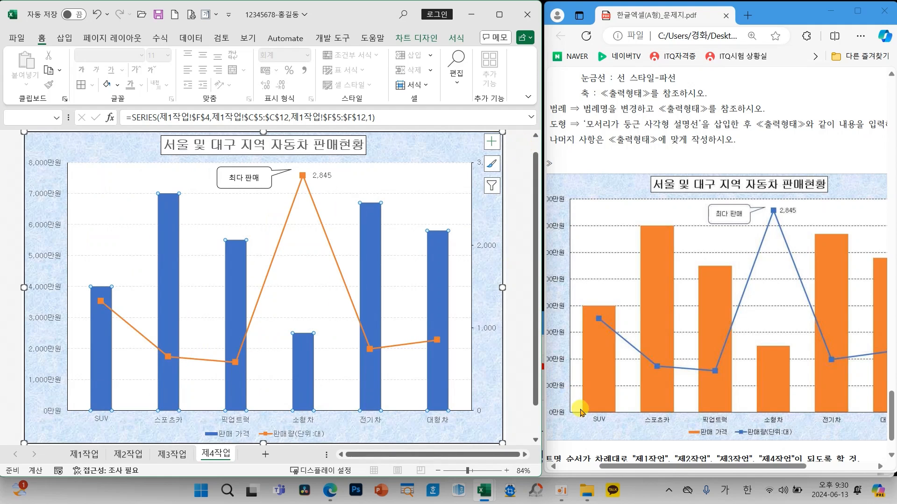
# Step: Set the 판매 가격 column series' overlap to 0% and its gap width to 75%
pyautogui.moveTo(617, 406); pyautogui.dragTo(593, 408)
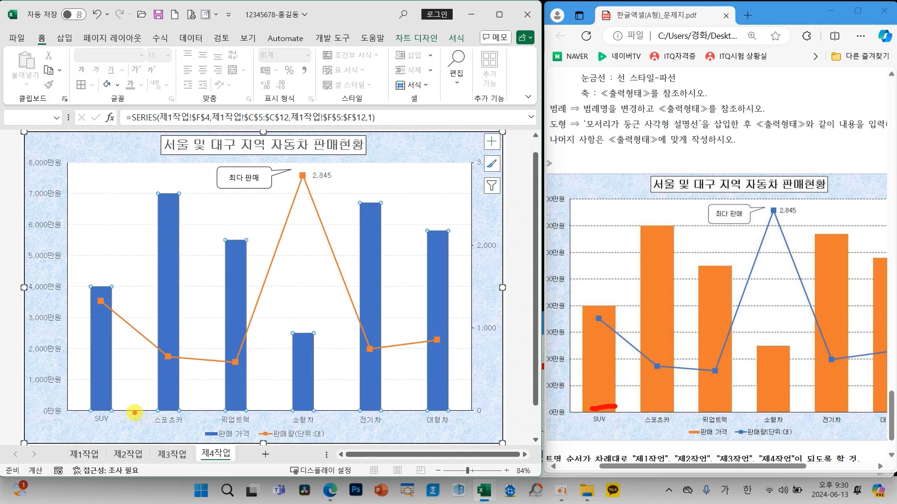
pyautogui.moveTo(135, 413)
pyautogui.mouseDown()
pyautogui.moveTo(94, 397)
pyautogui.moveTo(112, 423)
pyautogui.mouseUp()
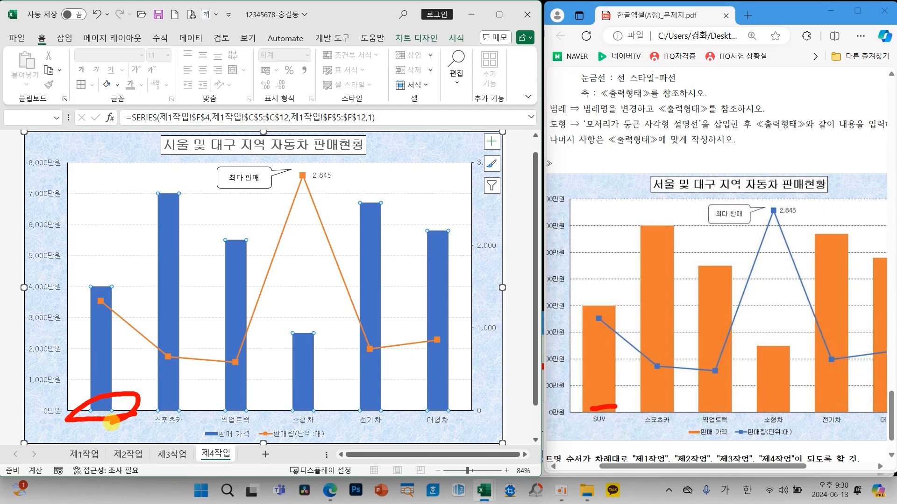
pyautogui.rightClick(100, 362)
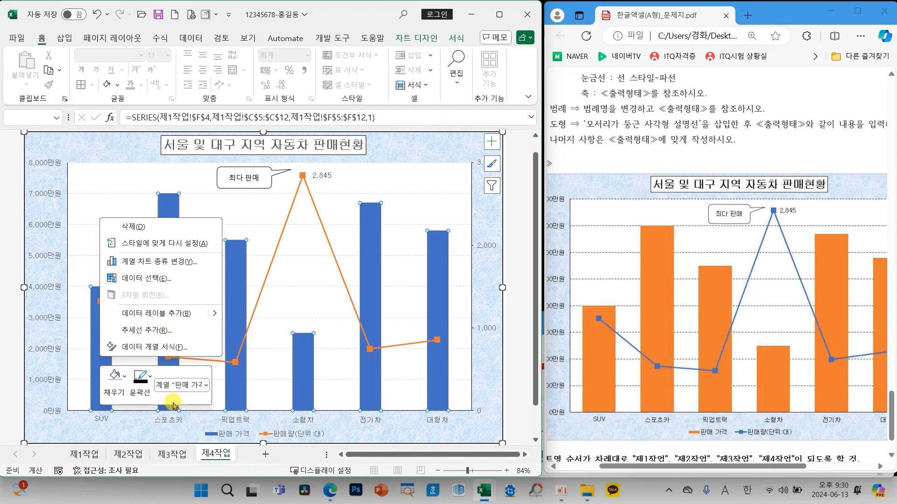
pyautogui.click(156, 348)
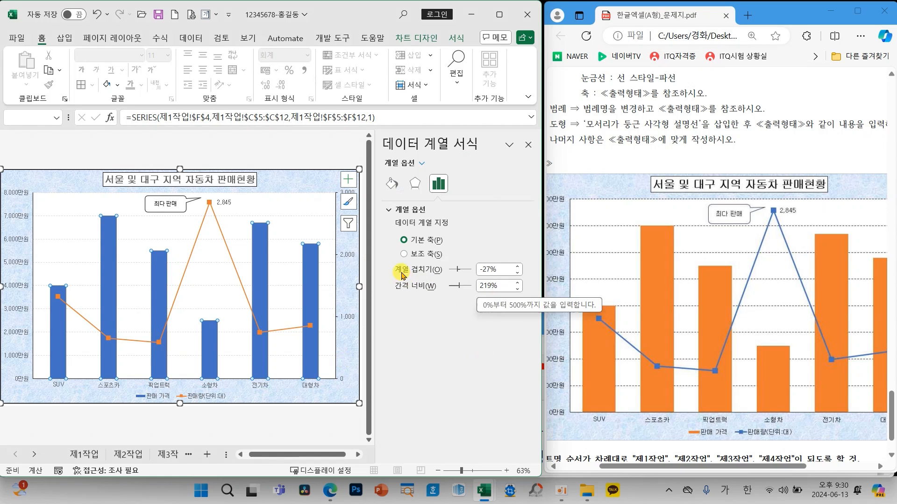
pyautogui.moveTo(381, 259)
pyautogui.mouseDown()
pyautogui.moveTo(490, 299)
pyautogui.moveTo(532, 306)
pyautogui.moveTo(538, 298)
pyautogui.mouseUp()
pyautogui.press('Escape')
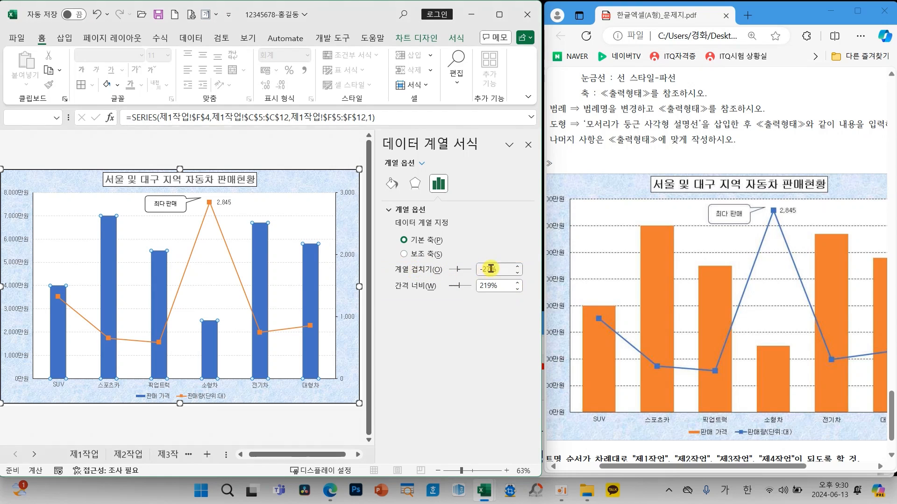
pyautogui.moveTo(504, 271); pyautogui.dragTo(454, 272)
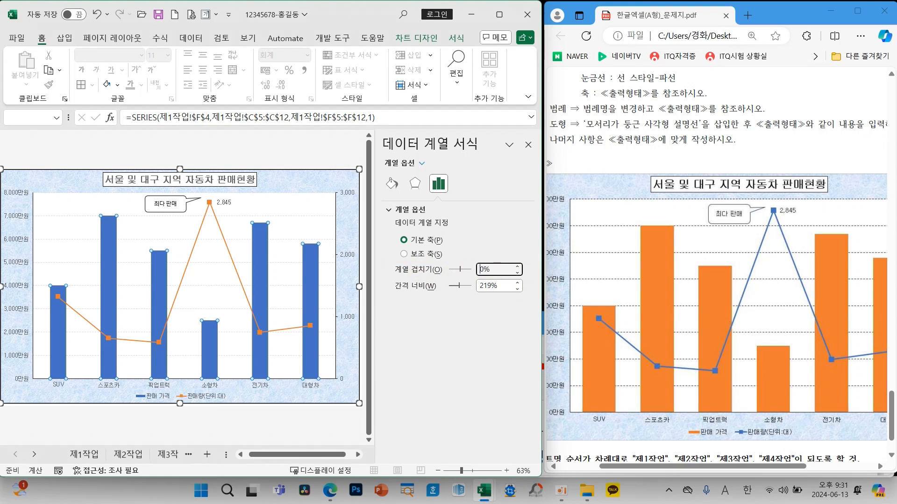
pyautogui.moveTo(500, 286); pyautogui.dragTo(450, 286)
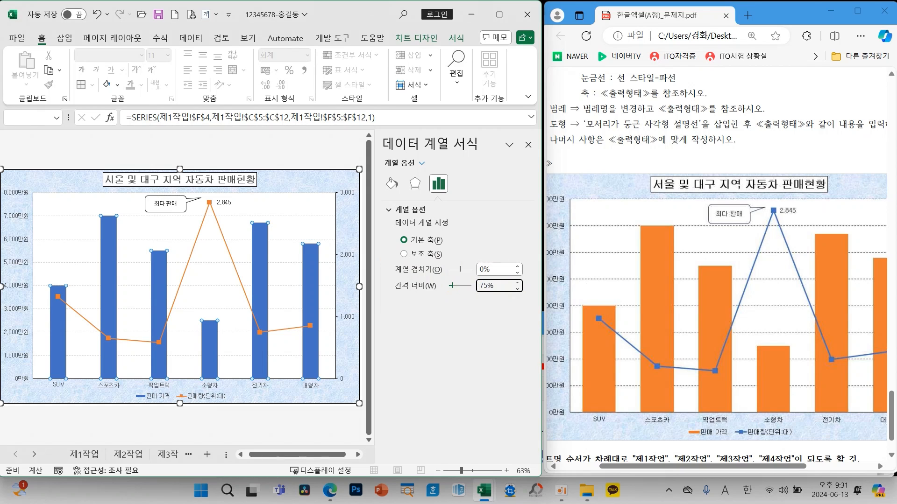
# Step: Close the series formatting settings, compare the finished chart with the sample output and save the workbook
pyautogui.press('Return')
pyautogui.click(527, 148)
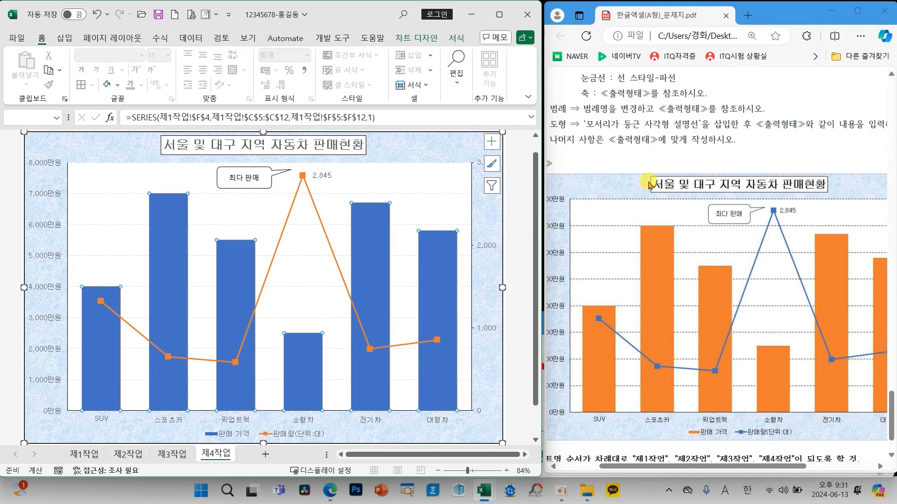
pyautogui.scroll(3, 650, 184)
pyautogui.scroll(3, 648, 182)
pyautogui.scroll(-7, 651, 183)
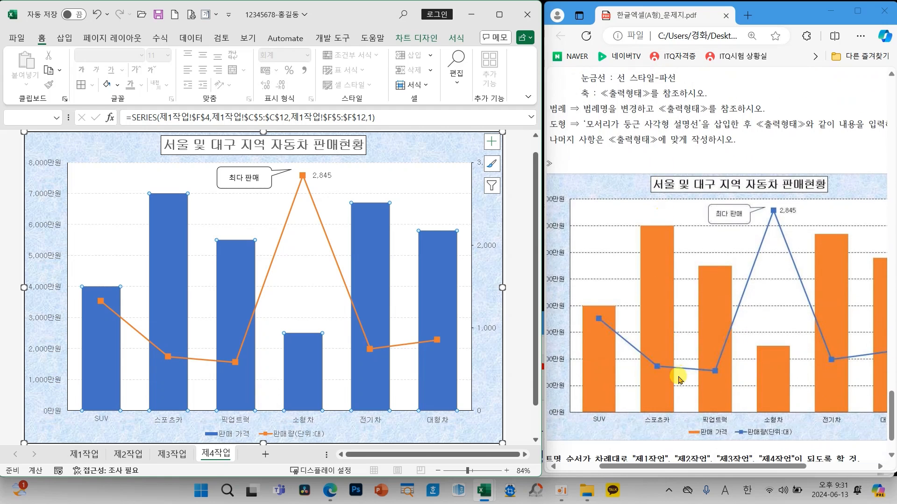
pyautogui.click(6, 166)
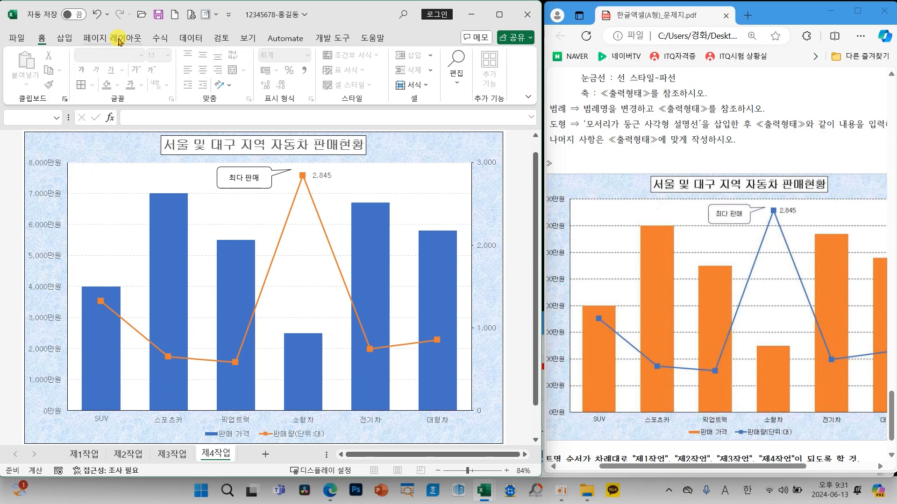
pyautogui.click(157, 18)
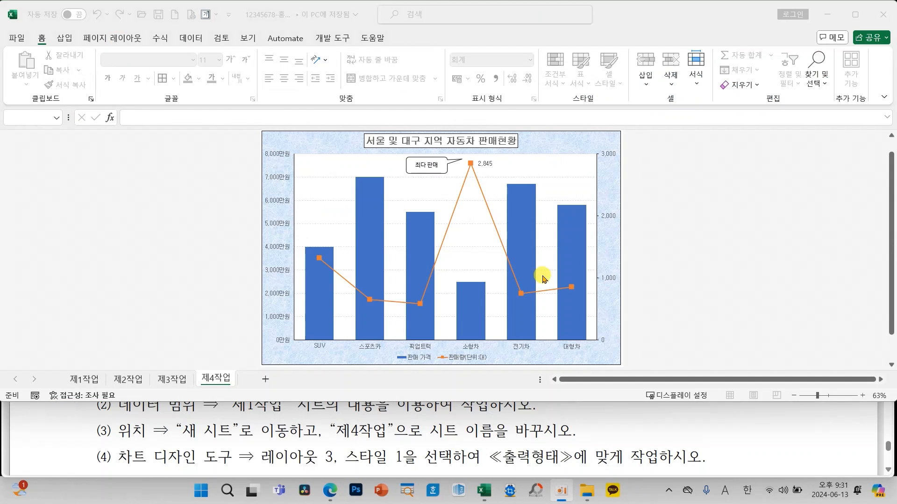
# Step: Switch to the 제1작업 sheet and select the 확인 approval box picture above the table
pyautogui.click(75, 377)
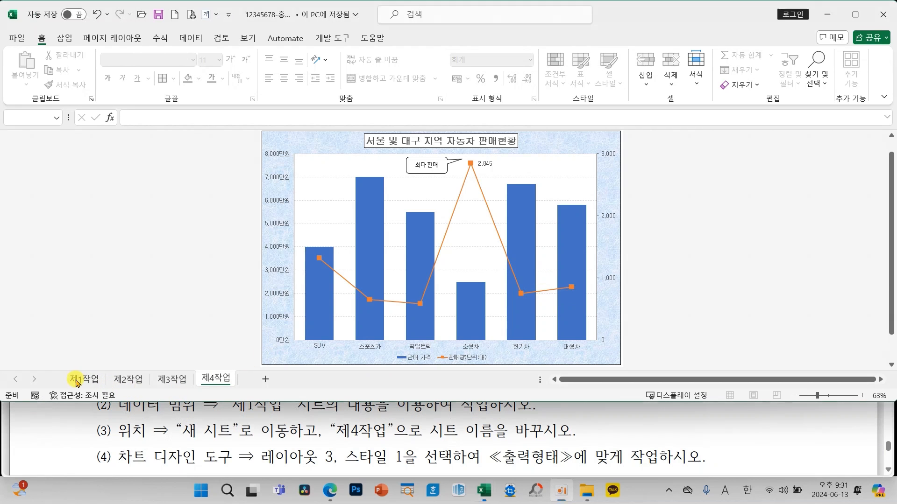
pyautogui.click(81, 379)
pyautogui.click(251, 283)
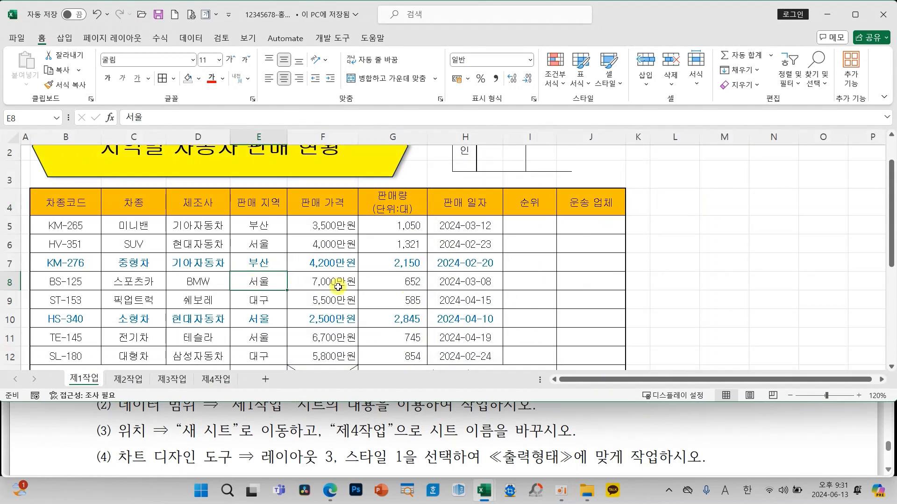
pyautogui.scroll(1, 574, 280)
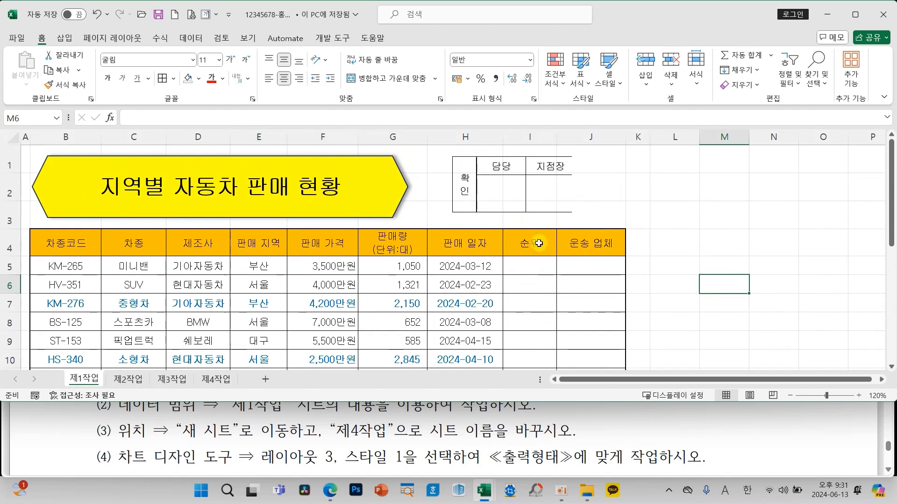
pyautogui.click(520, 196)
pyautogui.click(680, 244)
pyautogui.moveTo(515, 189)
pyautogui.mouseDown()
pyautogui.moveTo(550, 194)
pyautogui.moveTo(516, 192)
pyautogui.mouseUp()
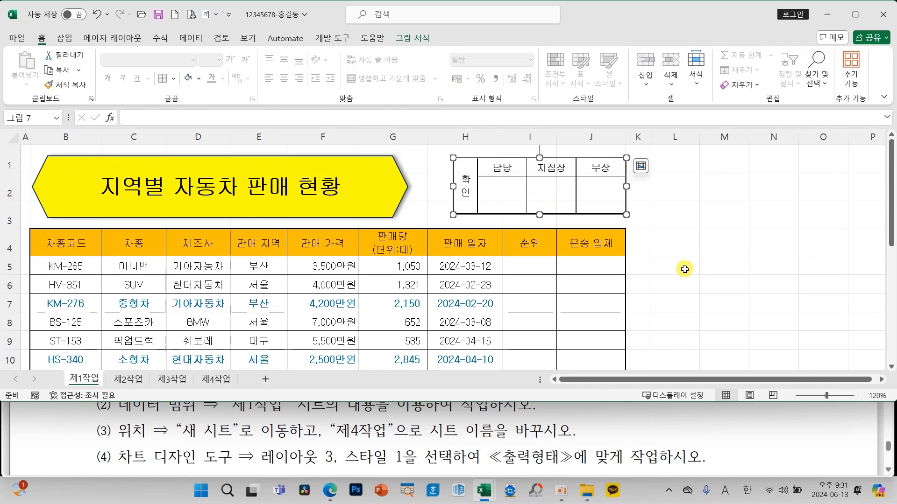
# Step: Find the 제1작업 function instructions in the exam PDF and read the 순위 and 운송 업체 conditions
pyautogui.scroll(-1, 685, 269)
pyautogui.scroll(-1, 684, 269)
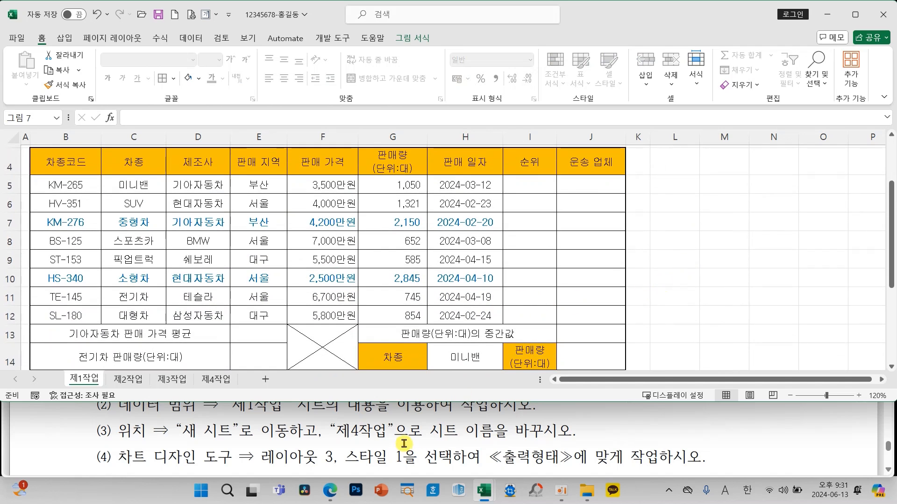
pyautogui.scroll(-1, 404, 443)
pyautogui.scroll(-10, 404, 443)
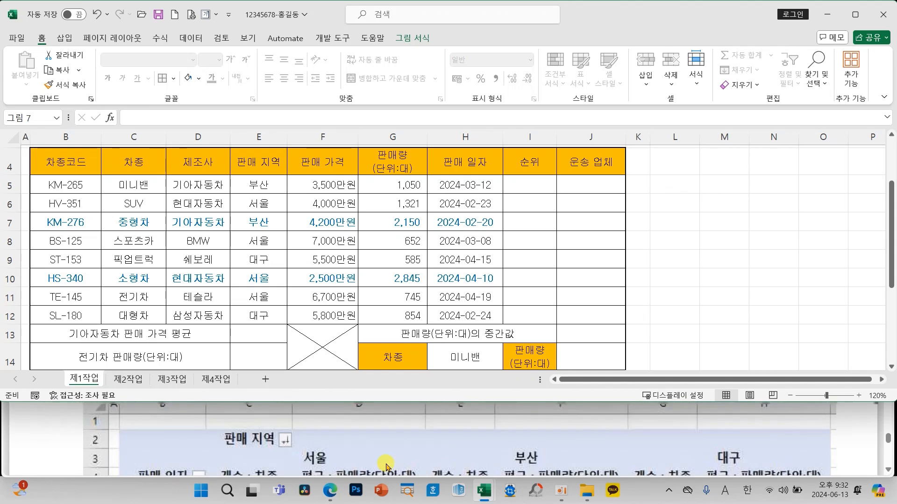
pyautogui.scroll(-5, 386, 465)
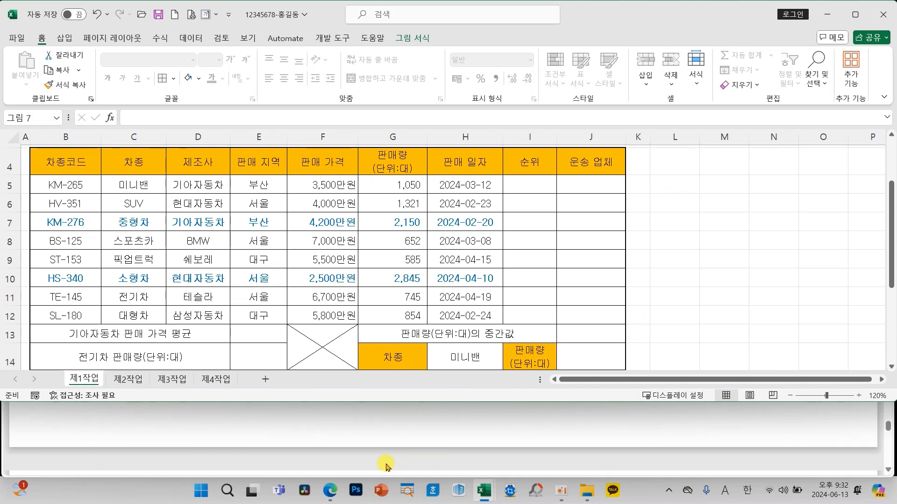
pyautogui.scroll(2, 386, 466)
pyautogui.scroll(2, 387, 466)
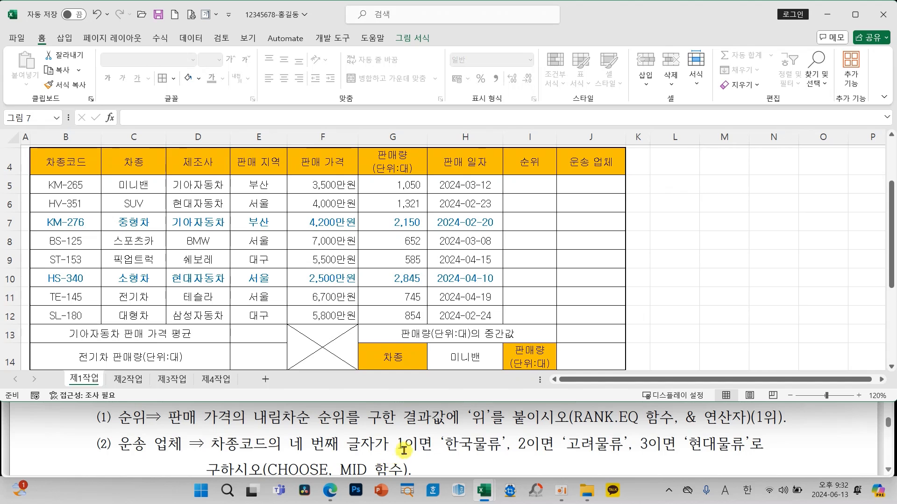
pyautogui.scroll(-3, 428, 441)
pyautogui.scroll(2, 429, 440)
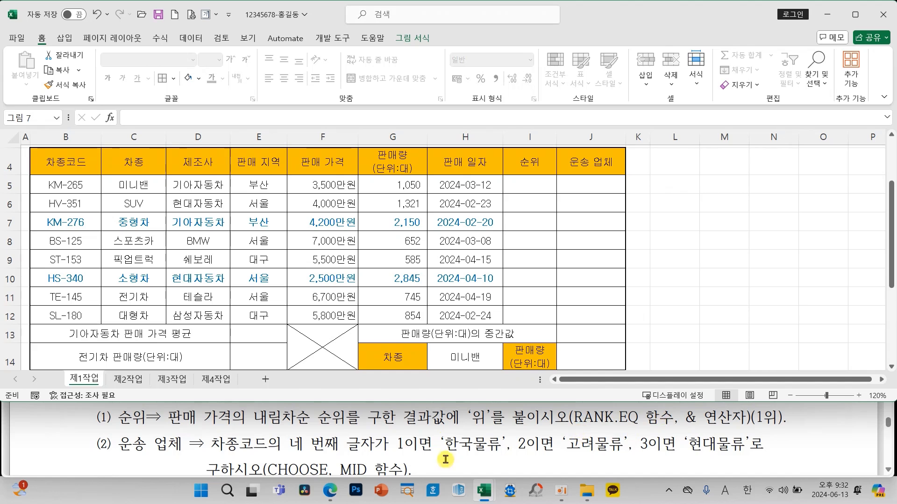
# Step: Examine exam instructions (3) to (6) on DAVERAGE, INDEX and MATCH, MEDIAN and VLOOKUP, and return to the 순위 instruction
pyautogui.scroll(-2, 446, 460)
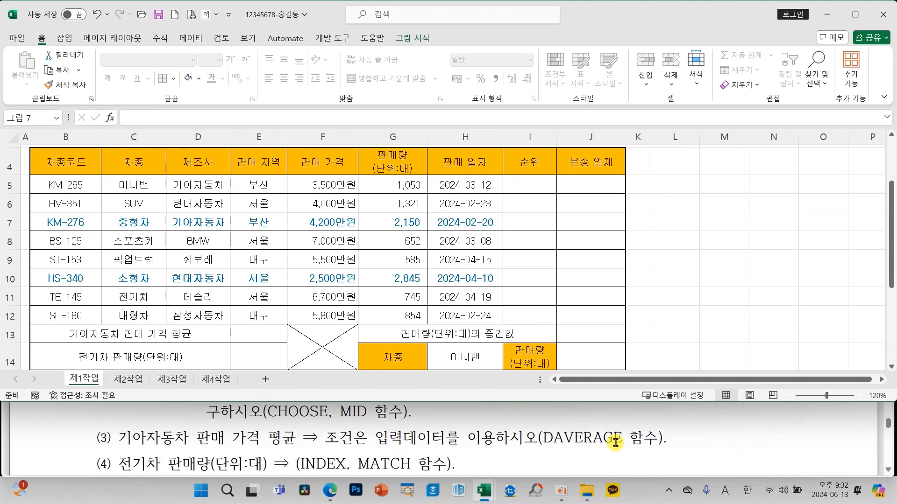
pyautogui.scroll(-3, 492, 455)
pyautogui.scroll(3, 491, 453)
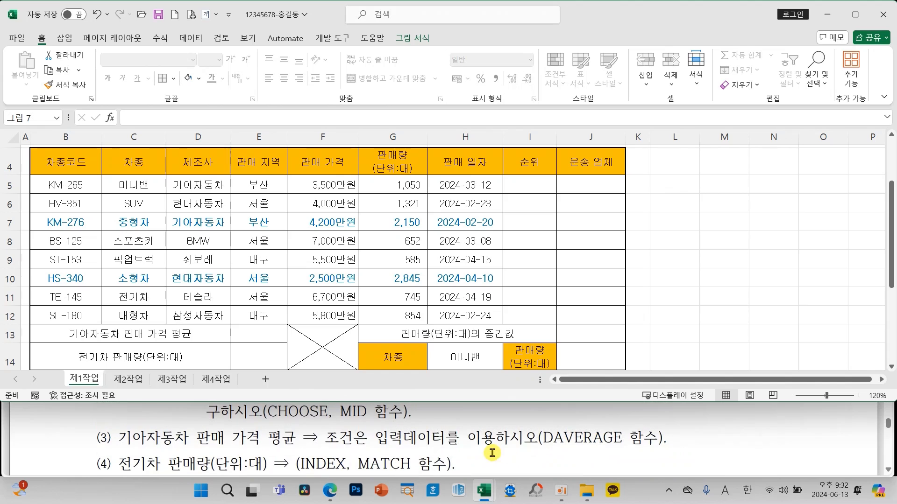
pyautogui.moveTo(275, 445); pyautogui.dragTo(418, 479)
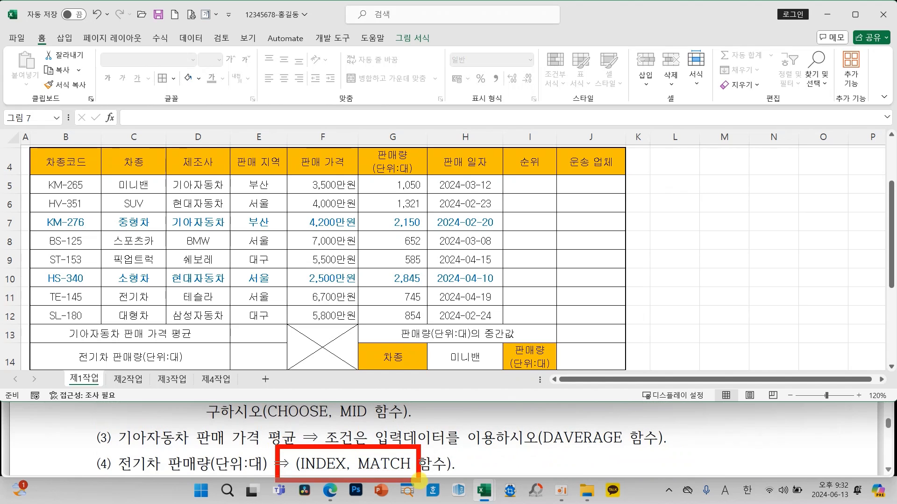
pyautogui.moveTo(106, 445)
pyautogui.mouseDown()
pyautogui.moveTo(74, 461)
pyautogui.moveTo(107, 449)
pyautogui.moveTo(98, 486)
pyautogui.moveTo(122, 439)
pyautogui.moveTo(75, 460)
pyautogui.mouseUp()
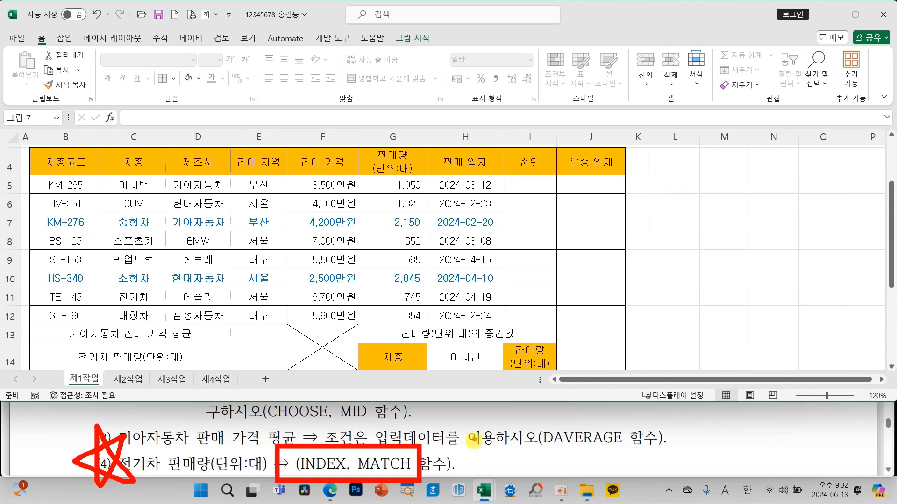
pyautogui.press('Escape')
pyautogui.scroll(-3, 480, 451)
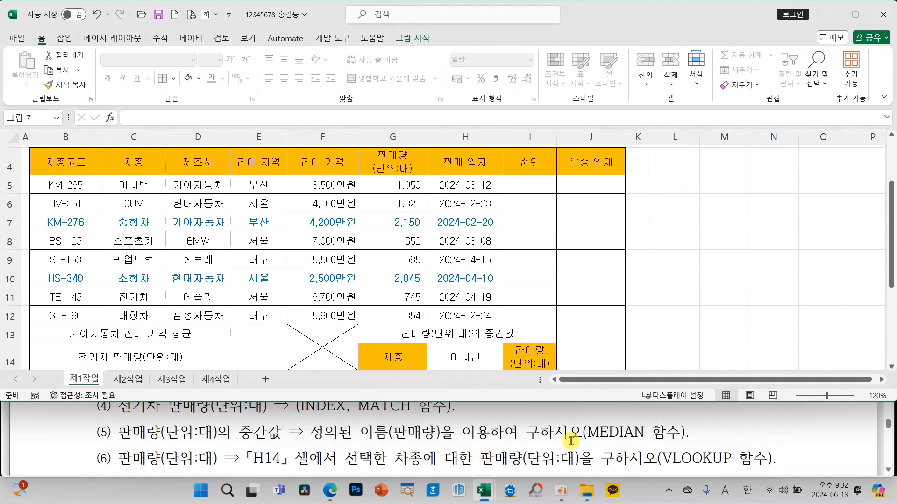
pyautogui.moveTo(575, 417); pyautogui.dragTo(651, 447)
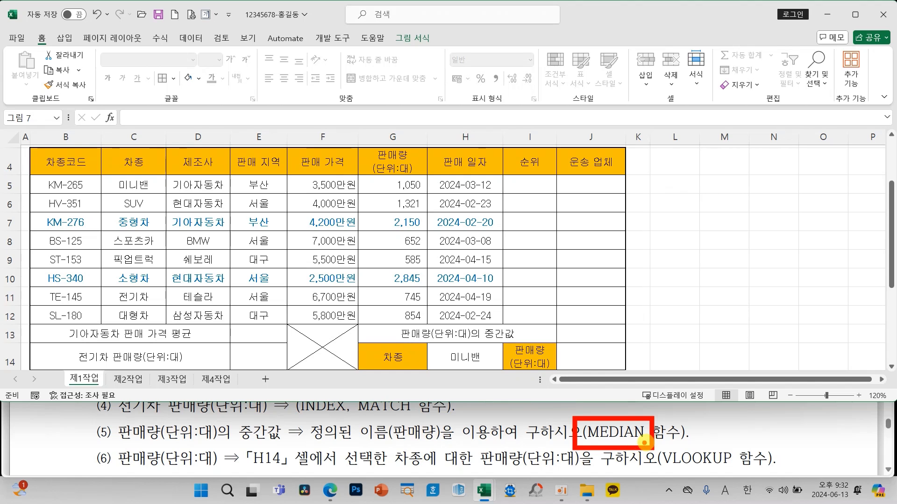
pyautogui.moveTo(646, 441)
pyautogui.mouseDown()
pyautogui.moveTo(740, 470)
pyautogui.moveTo(727, 439)
pyautogui.mouseUp()
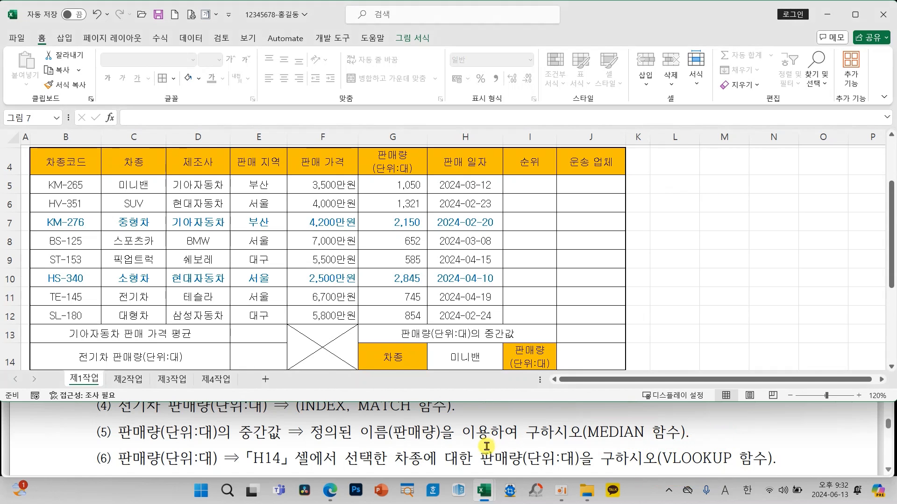
pyautogui.scroll(5, 486, 449)
pyautogui.scroll(-2, 486, 451)
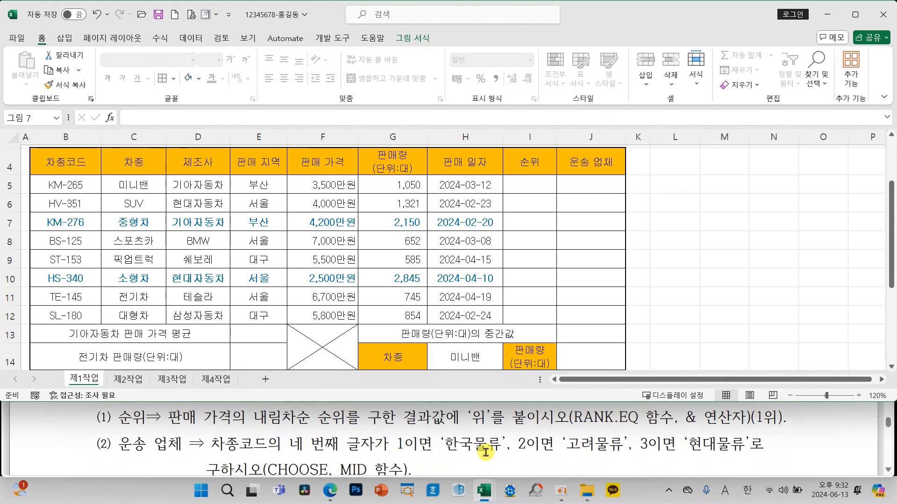
# Step: Search for RANK among the functions and insert RANK.EQ into cell I5, the first cell of the 순위 column
pyautogui.click(522, 186)
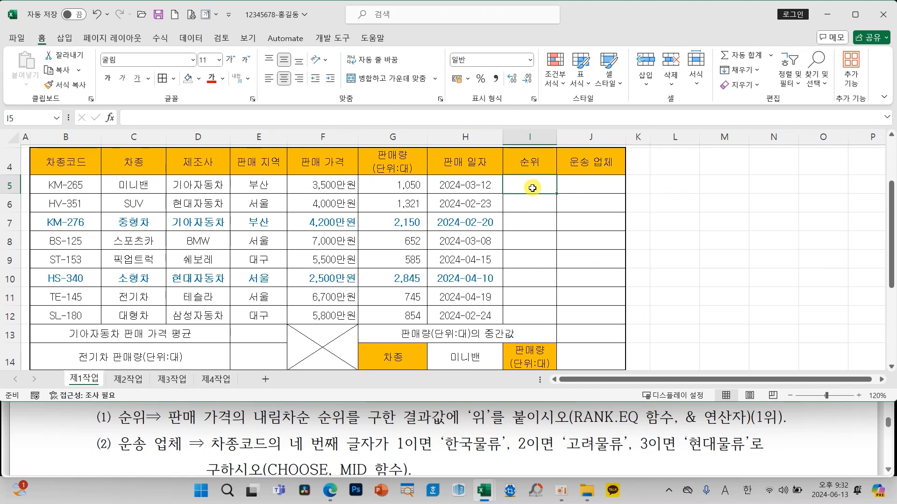
pyautogui.click(111, 118)
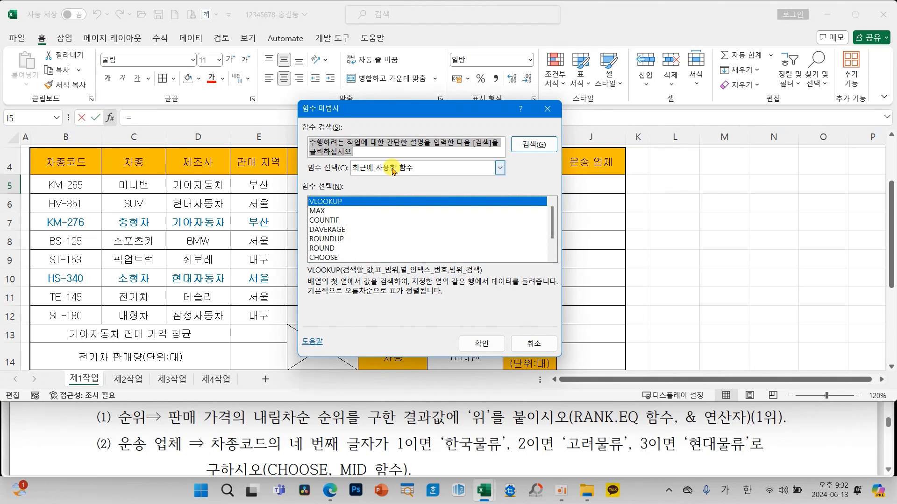
pyautogui.write('ㄱ무')
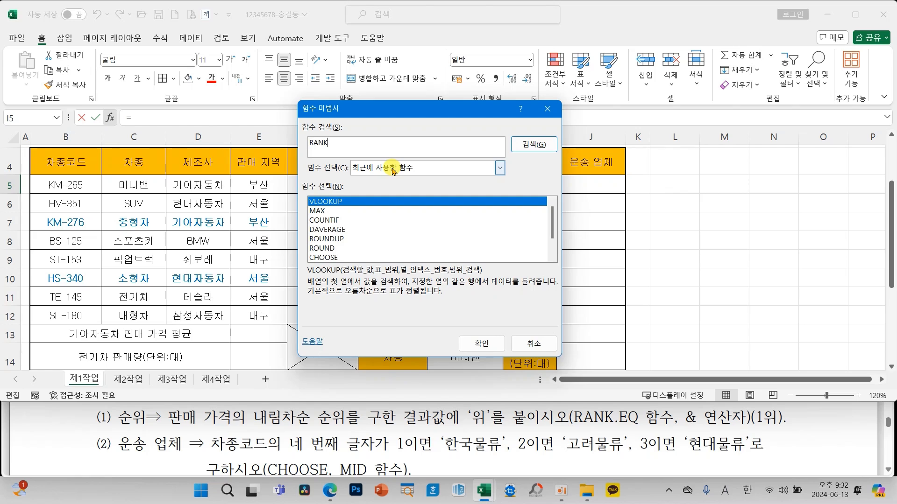
pyautogui.press('Return')
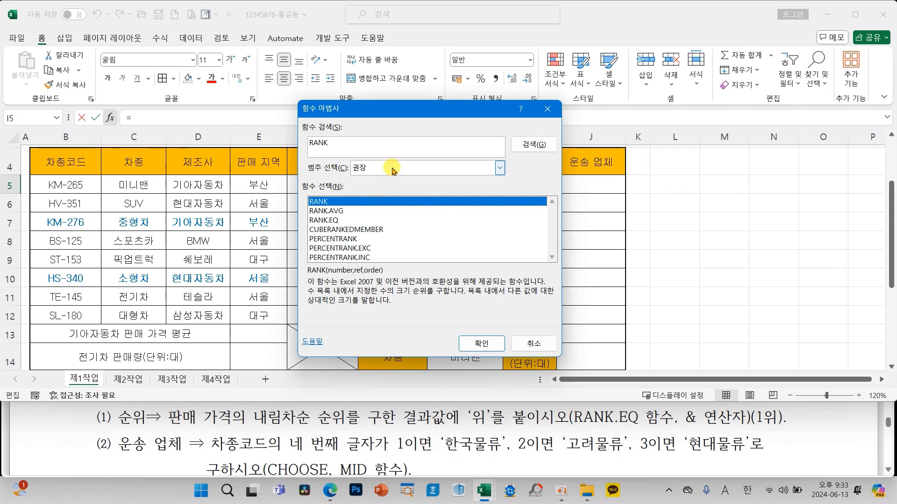
pyautogui.click(323, 220)
pyautogui.click(482, 344)
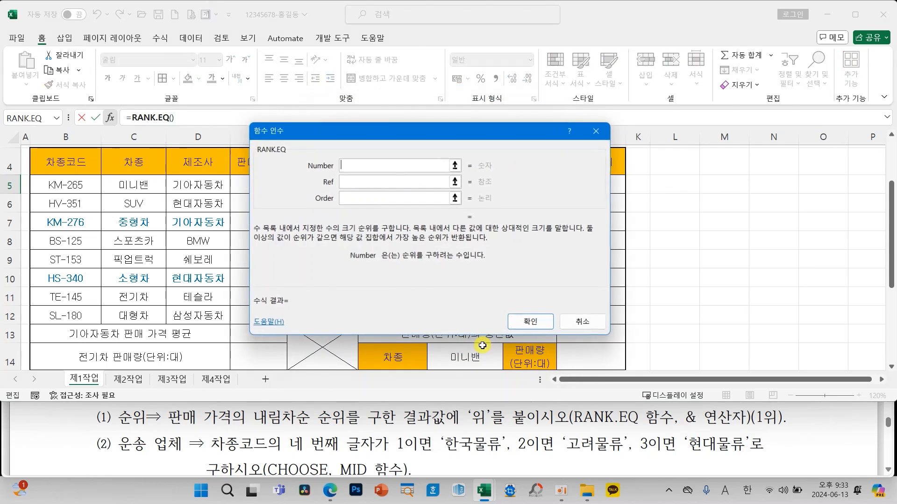
# Step: Set the RANK.EQ arguments to F5 for Number and the absolute range $F$5:$F$12 for Ref
pyautogui.moveTo(375, 119); pyautogui.dragTo(616, 98)
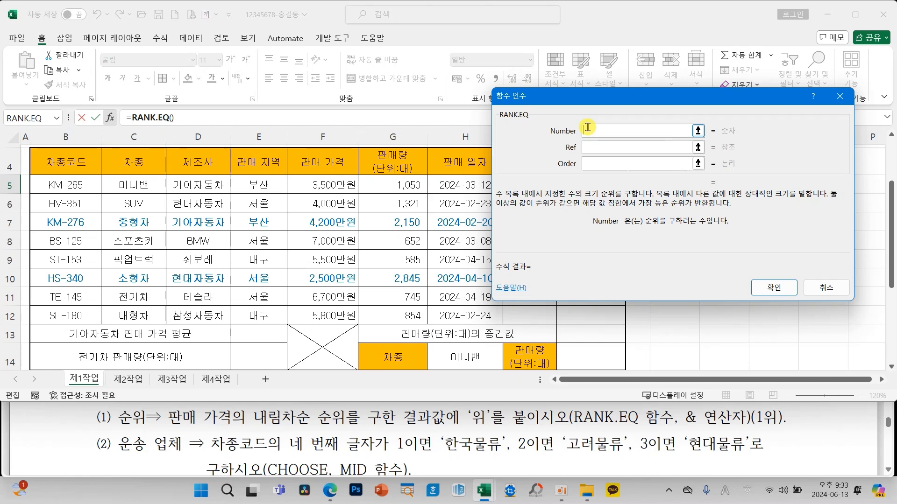
pyautogui.moveTo(583, 125); pyautogui.dragTo(533, 274)
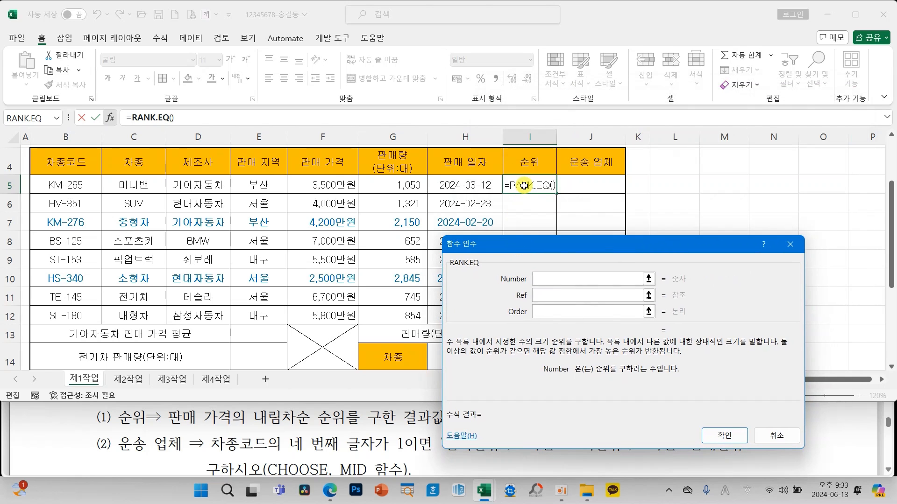
pyautogui.moveTo(524, 183)
pyautogui.mouseDown()
pyautogui.moveTo(565, 187)
pyautogui.moveTo(510, 170)
pyautogui.moveTo(374, 160)
pyautogui.moveTo(329, 176)
pyautogui.moveTo(342, 186)
pyautogui.mouseUp()
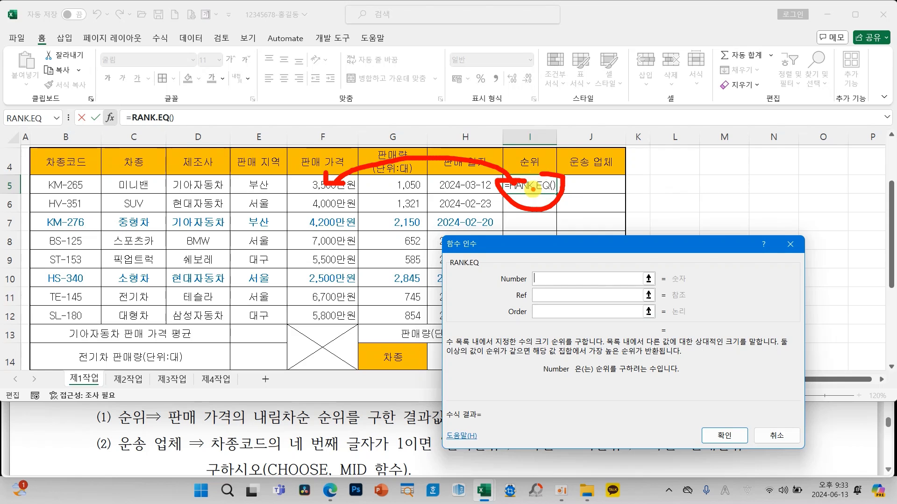
pyautogui.moveTo(286, 172)
pyautogui.mouseDown()
pyautogui.moveTo(284, 257)
pyautogui.moveTo(360, 326)
pyautogui.mouseUp()
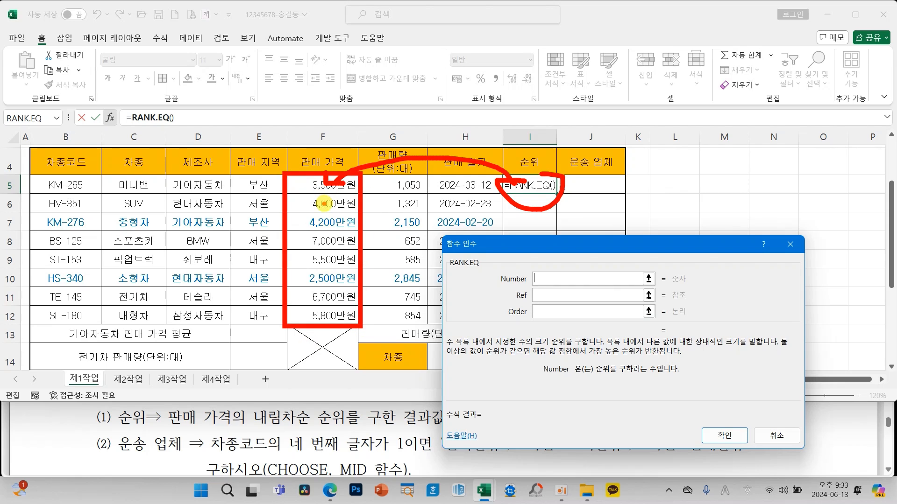
pyautogui.press('Escape')
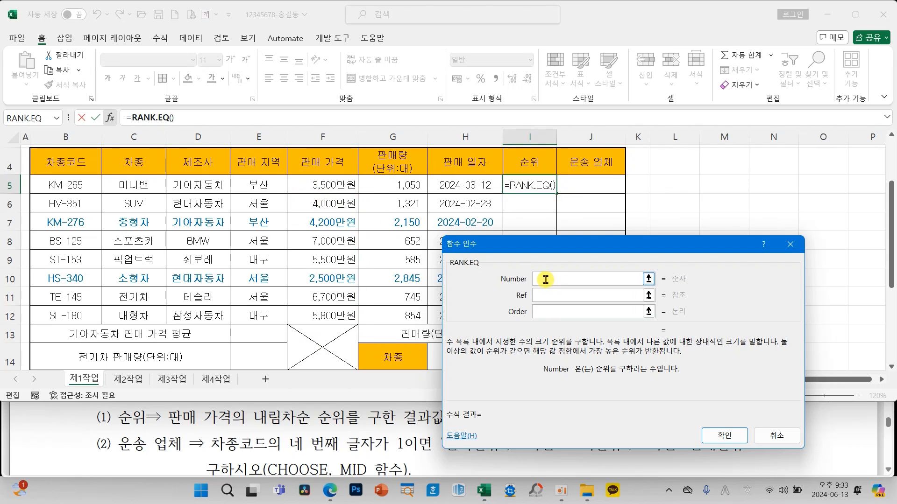
pyautogui.click(331, 183)
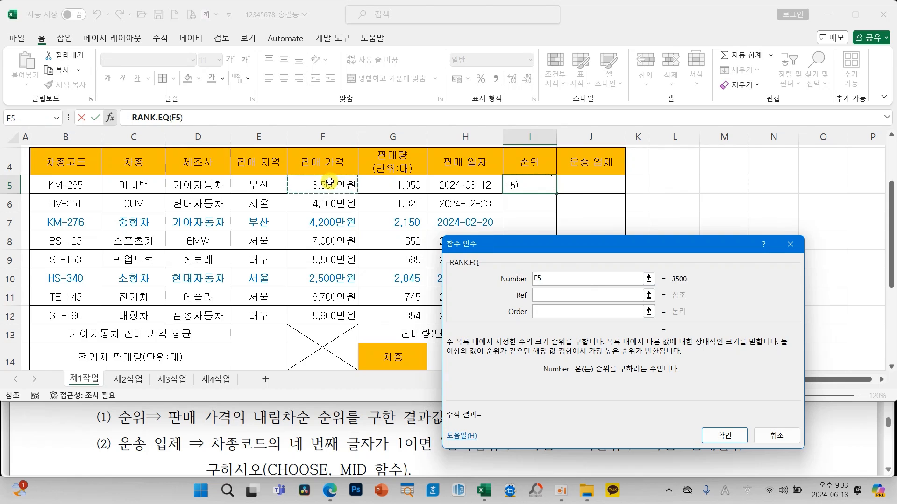
pyautogui.click(537, 296)
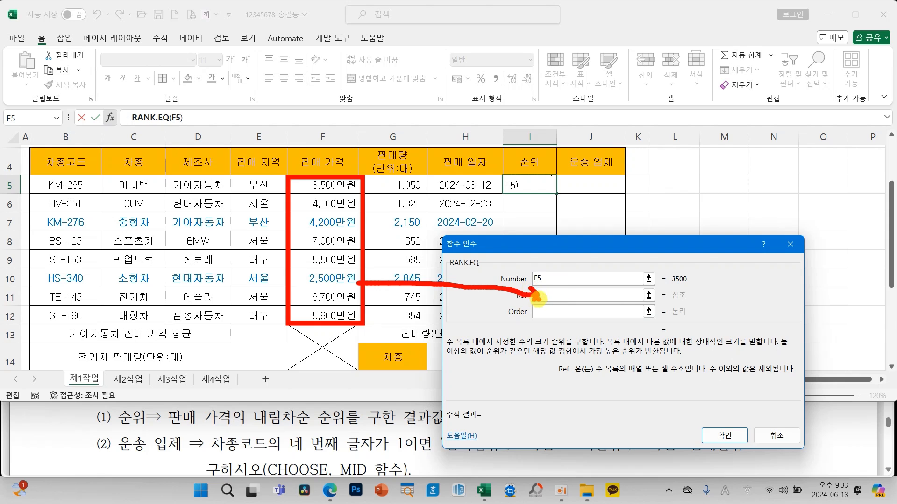
pyautogui.click(537, 296)
pyautogui.moveTo(311, 185); pyautogui.dragTo(321, 309)
pyautogui.press('F4')
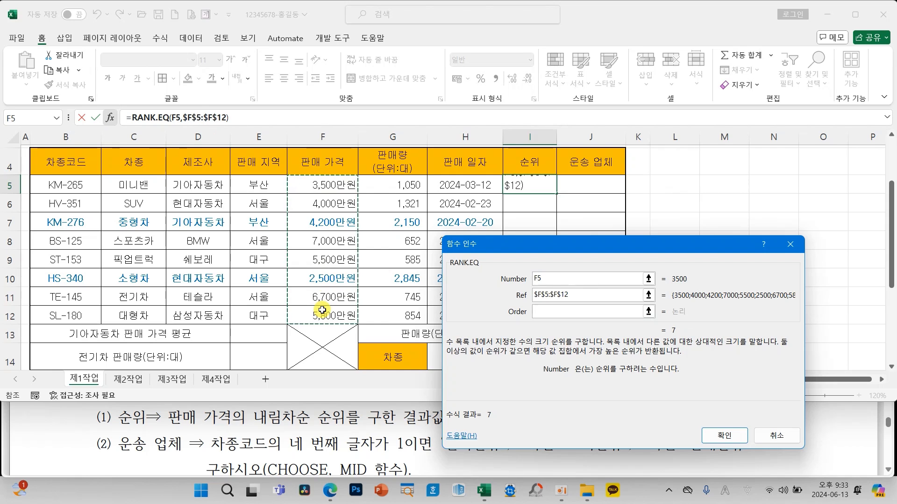
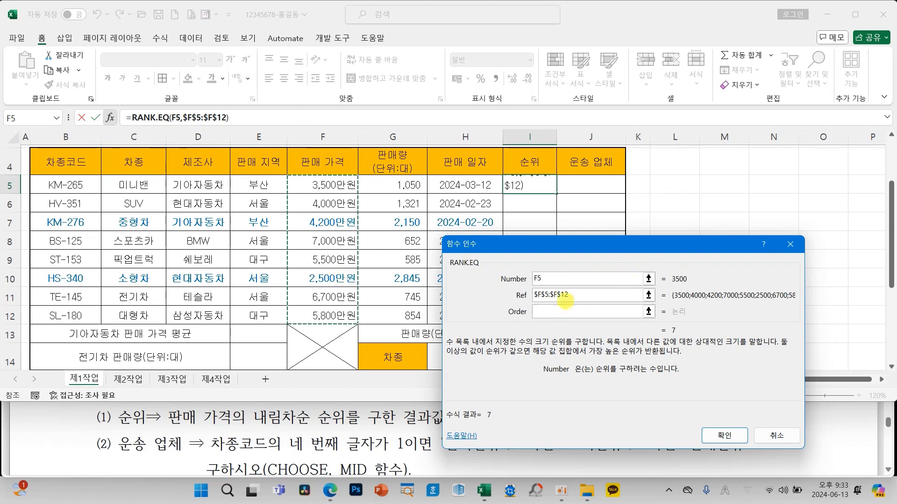
pyautogui.moveTo(546, 317)
pyautogui.mouseDown()
pyautogui.moveTo(512, 292)
pyautogui.moveTo(533, 322)
pyautogui.mouseUp()
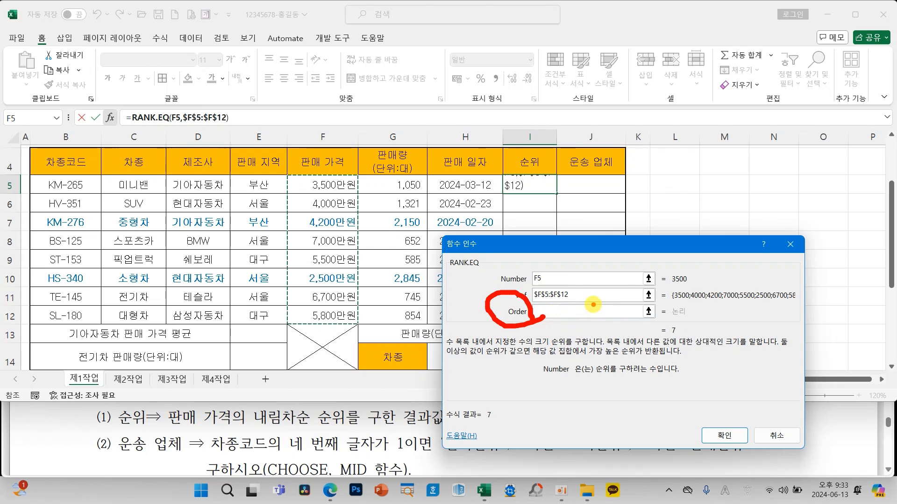
pyautogui.moveTo(593, 304); pyautogui.dragTo(592, 326)
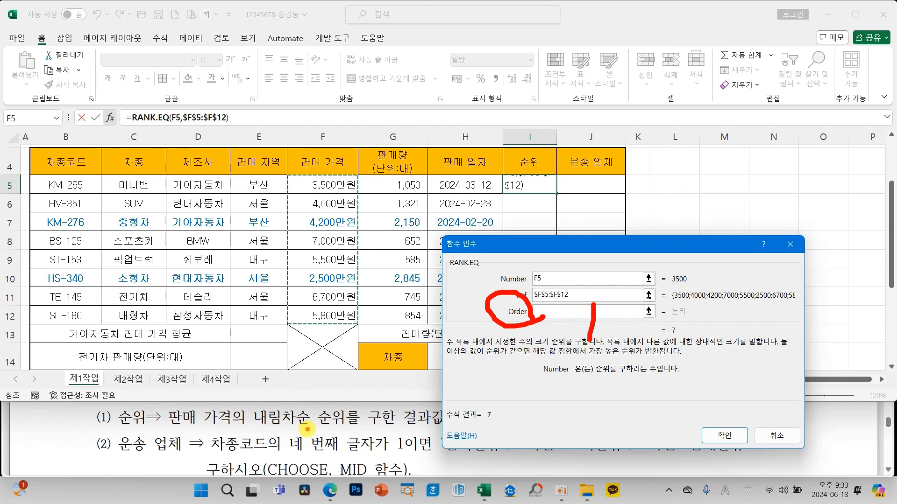
pyautogui.moveTo(308, 429)
pyautogui.mouseDown()
pyautogui.moveTo(254, 396)
pyautogui.moveTo(299, 434)
pyautogui.mouseUp()
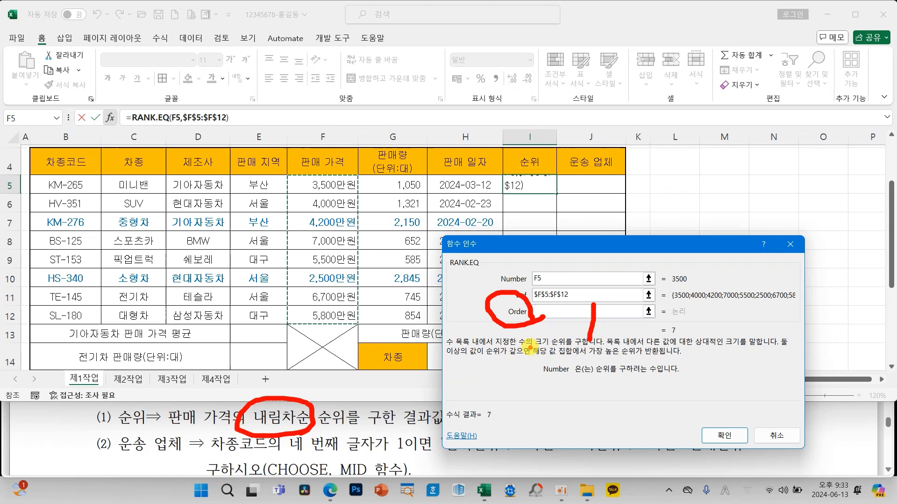
pyautogui.press('Escape')
# Step: Accept RANK.EQ with Order left empty, complete the I5 formula by appending &"위", and fill it down to I12
pyautogui.click(723, 433)
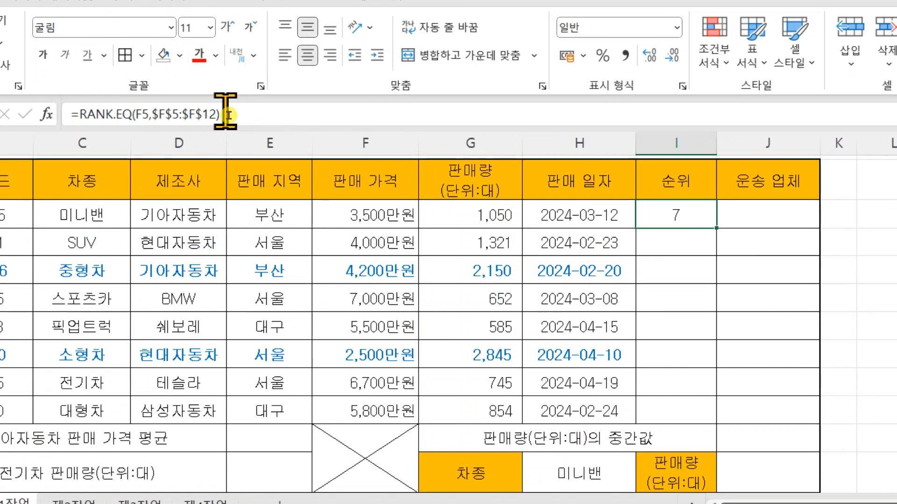
pyautogui.click(229, 118)
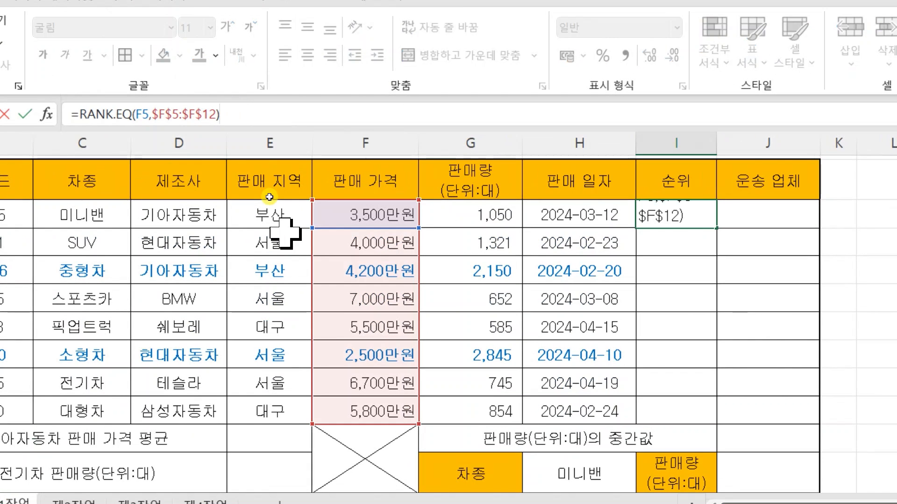
pyautogui.write('&"')
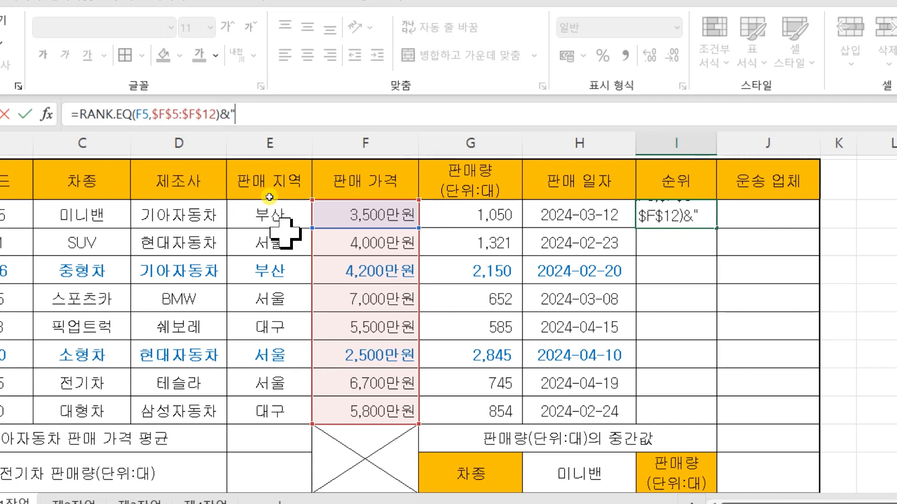
pyautogui.write('위"')
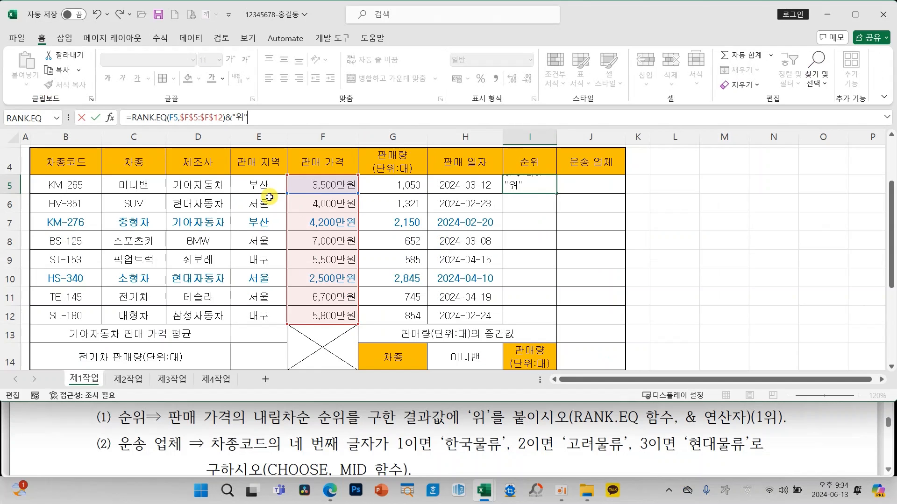
pyautogui.click(96, 118)
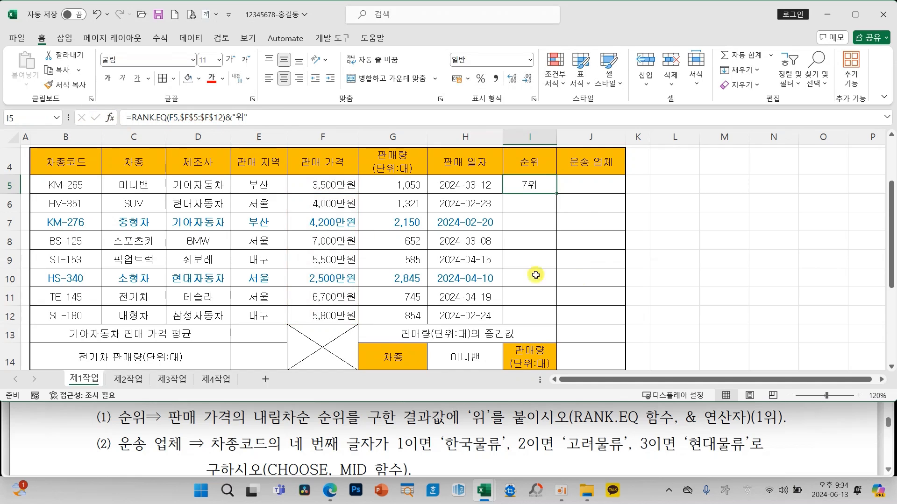
pyautogui.moveTo(557, 193); pyautogui.dragTo(561, 329)
# Step: Check the filled ranking formulas in the 순위 column between I5 and I12
pyautogui.click(528, 298)
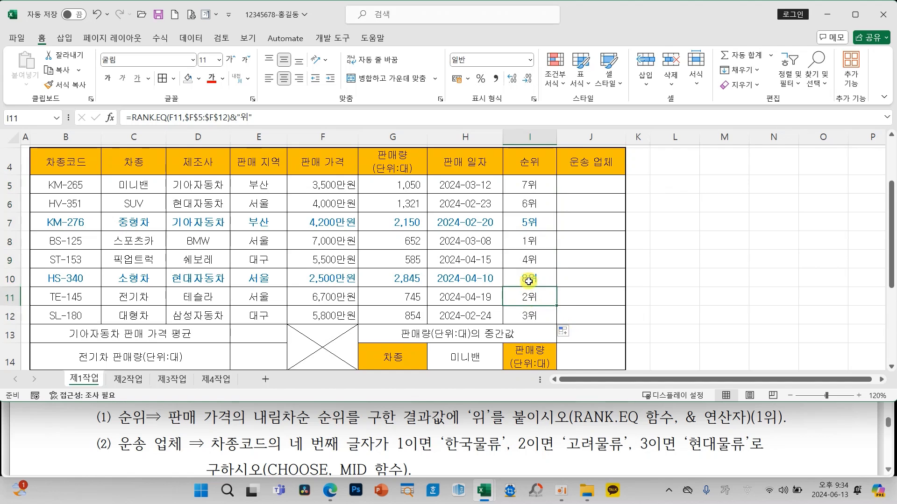
pyautogui.click(528, 262)
pyautogui.click(528, 244)
pyautogui.moveTo(528, 231); pyautogui.dragTo(529, 212)
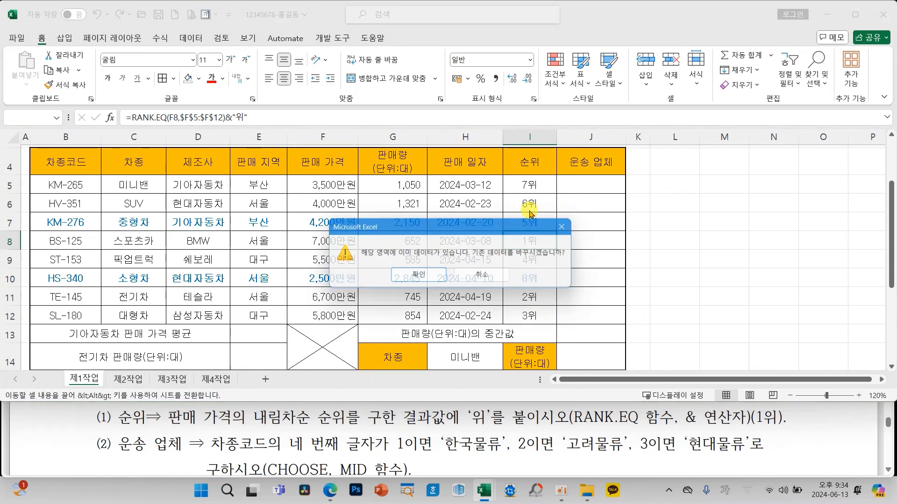
pyautogui.click(484, 277)
pyautogui.click(539, 184)
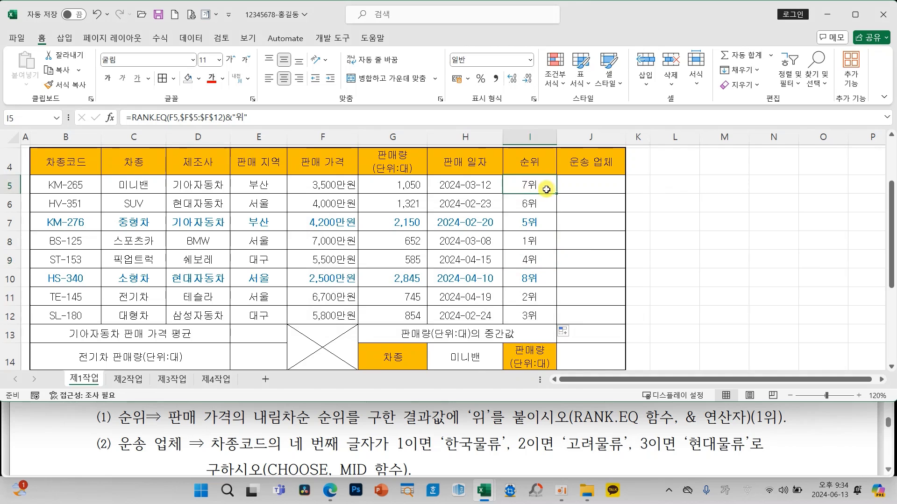
pyautogui.click(520, 202)
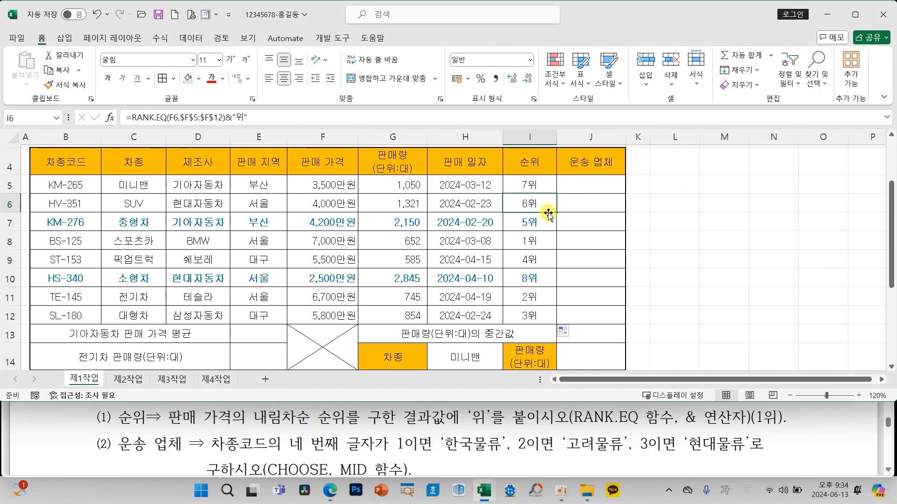
pyautogui.click(544, 219)
pyautogui.click(544, 241)
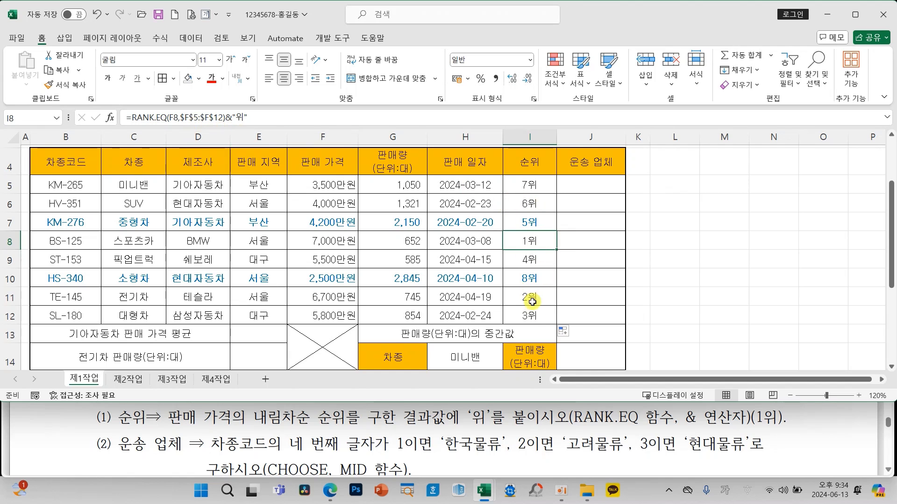
pyautogui.click(532, 317)
pyautogui.click(520, 246)
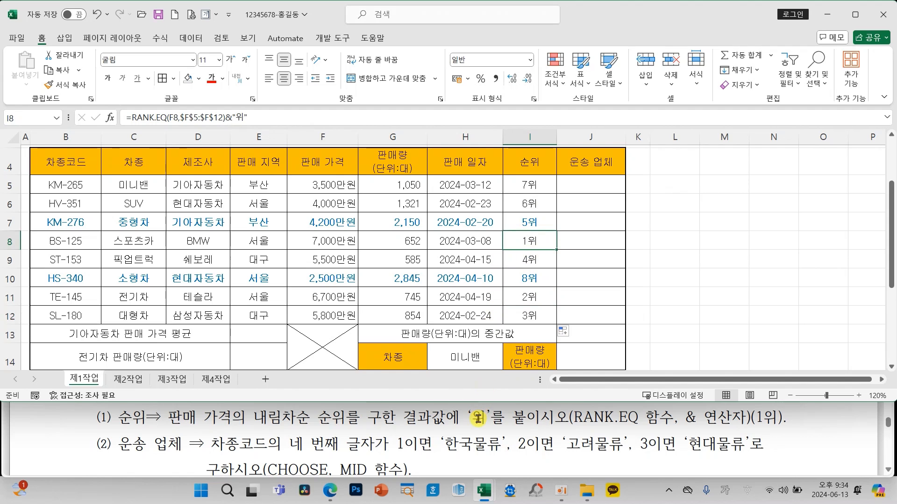
# Step: Bring exam instruction (2) on 운송 업체 into view and select cell J5
pyautogui.click(889, 475)
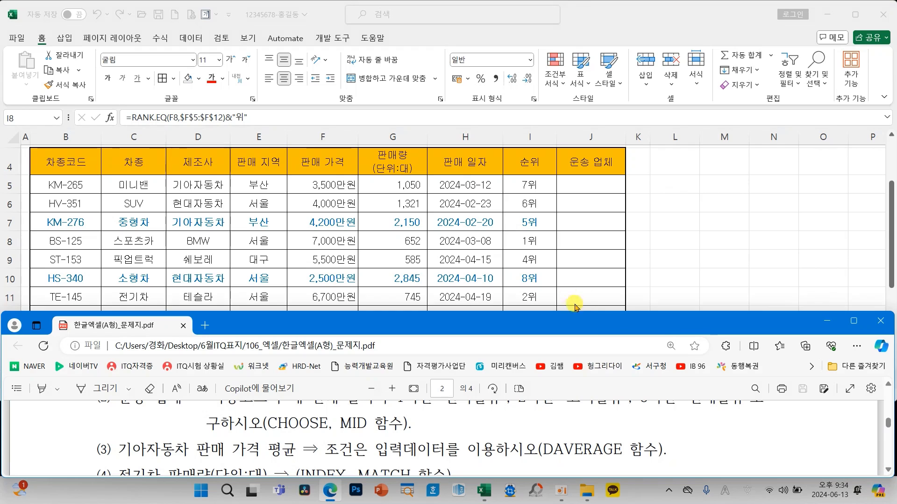
pyautogui.click(889, 387)
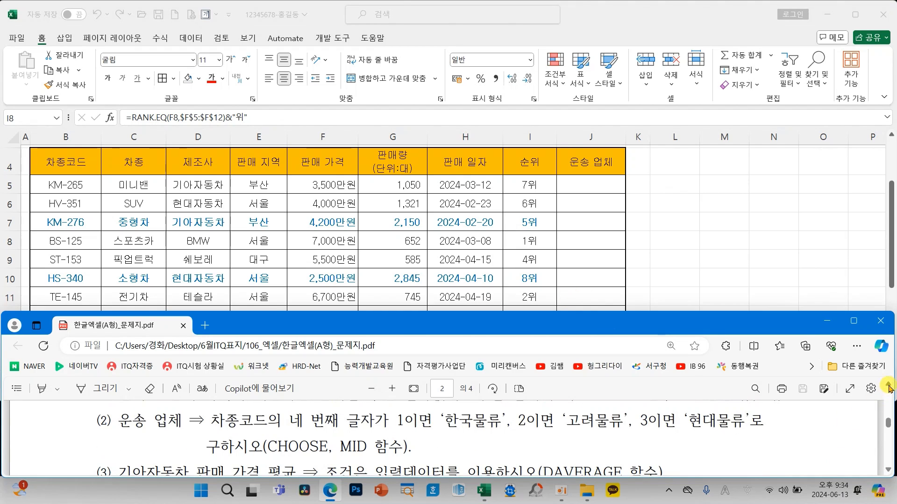
pyautogui.click(476, 270)
pyautogui.click(582, 184)
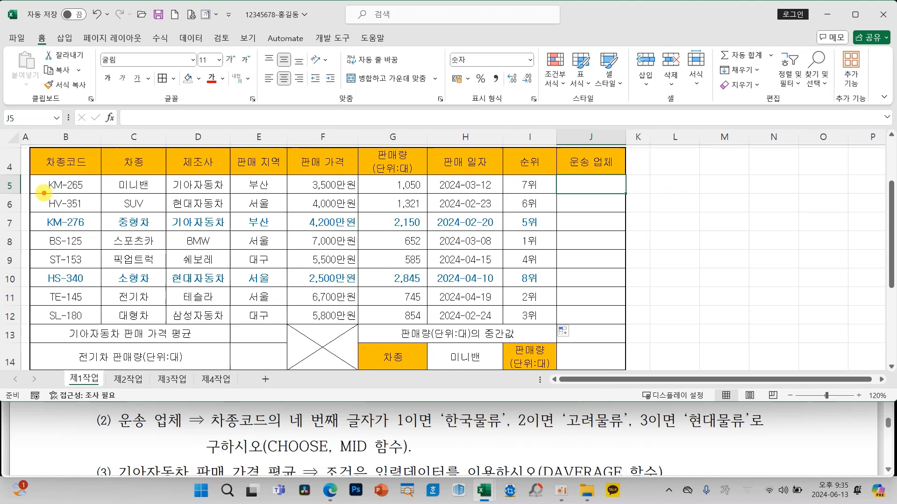
pyautogui.moveTo(42, 192)
pyautogui.mouseDown()
pyautogui.moveTo(104, 192)
pyautogui.moveTo(28, 178)
pyautogui.moveTo(70, 206)
pyautogui.mouseUp()
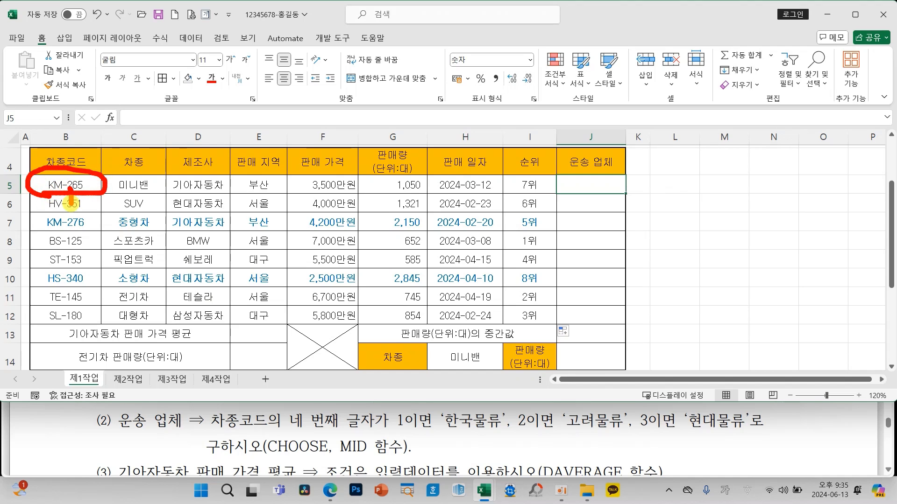
pyautogui.moveTo(299, 432); pyautogui.dragTo(389, 435)
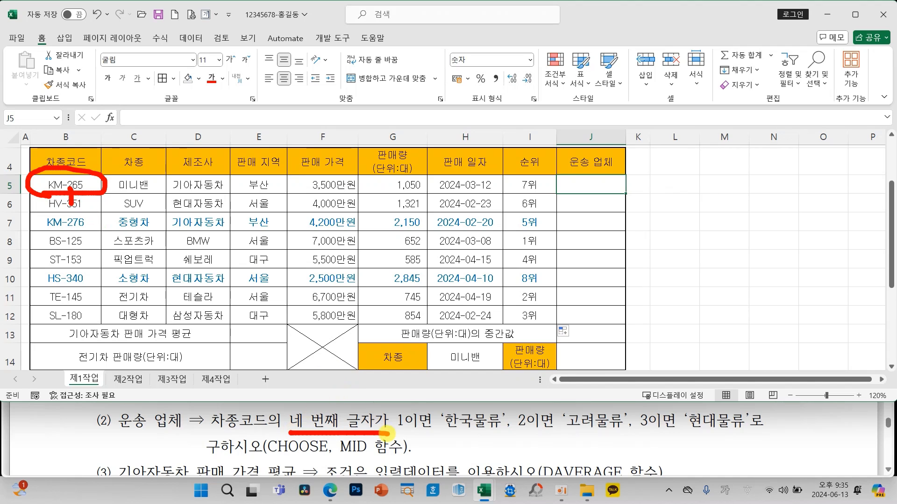
pyautogui.moveTo(306, 263)
pyautogui.mouseDown()
pyautogui.moveTo(256, 299)
pyautogui.moveTo(332, 301)
pyautogui.mouseUp()
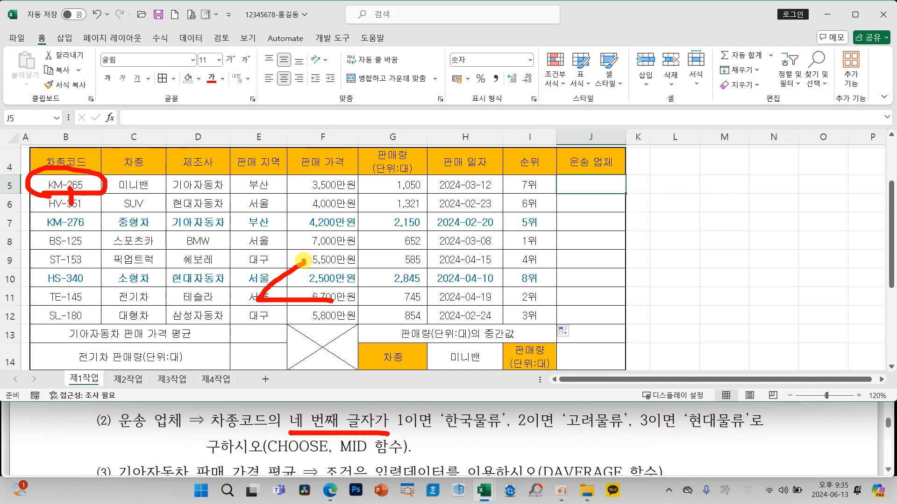
pyautogui.moveTo(304, 260)
pyautogui.mouseDown()
pyautogui.moveTo(302, 324)
pyautogui.moveTo(329, 338)
pyautogui.mouseUp()
pyautogui.moveTo(366, 247); pyautogui.dragTo(374, 321)
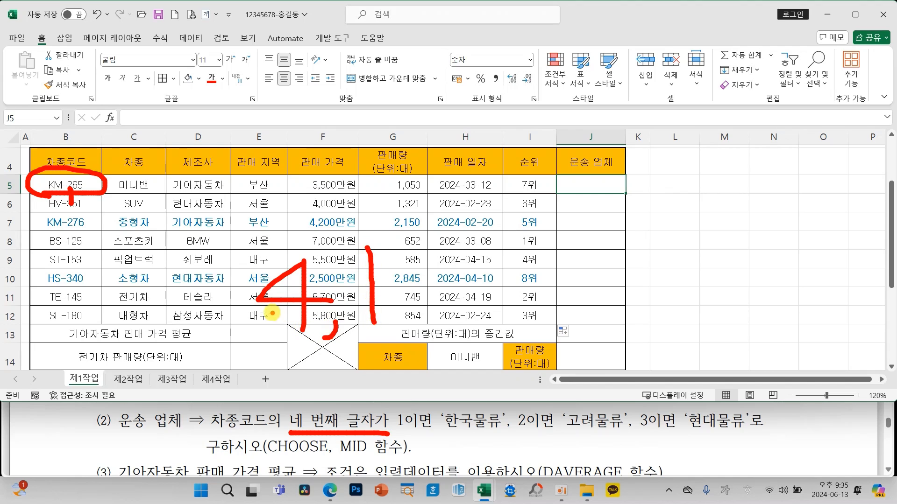
pyautogui.click(389, 314)
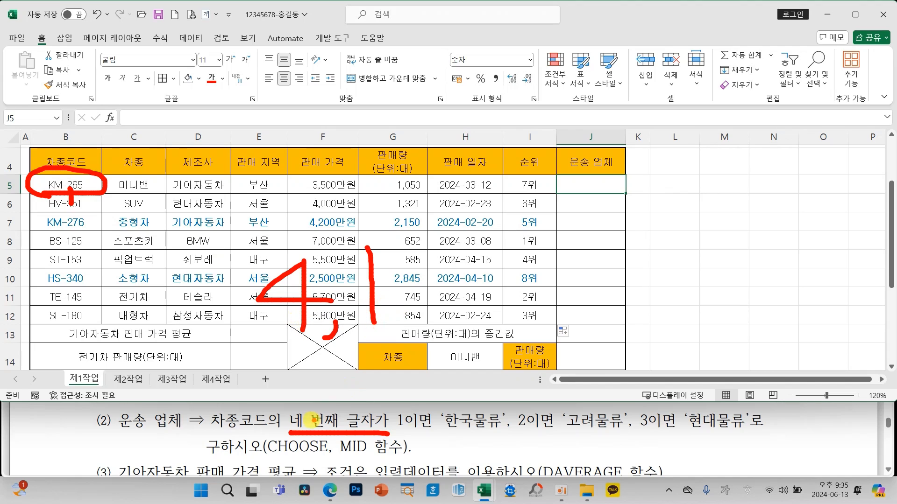
pyautogui.moveTo(607, 229)
pyautogui.mouseDown()
pyautogui.moveTo(567, 220)
pyautogui.moveTo(608, 236)
pyautogui.moveTo(633, 291)
pyautogui.mouseUp()
pyautogui.moveTo(684, 223); pyautogui.dragTo(685, 310)
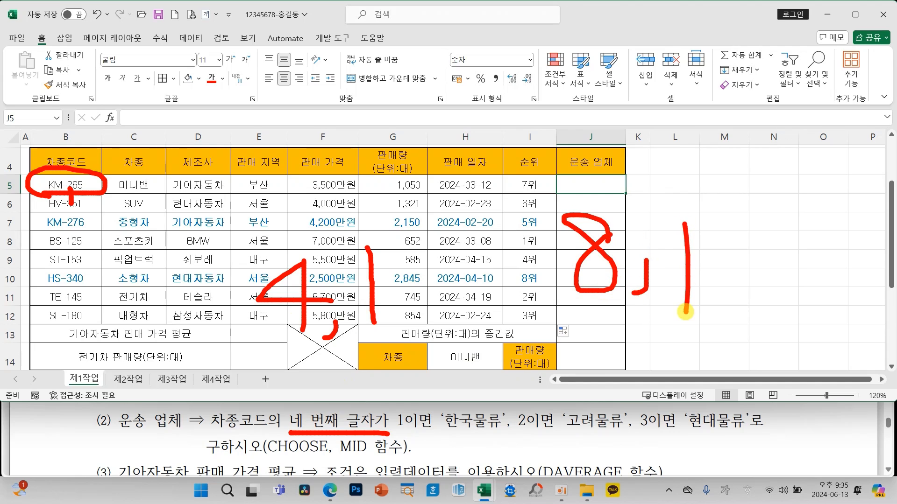
pyautogui.moveTo(295, 148)
pyautogui.mouseDown()
pyautogui.moveTo(227, 180)
pyautogui.moveTo(299, 180)
pyautogui.moveTo(275, 212)
pyautogui.mouseUp()
pyautogui.moveTo(298, 202); pyautogui.dragTo(280, 222)
pyautogui.moveTo(354, 179)
pyautogui.mouseDown()
pyautogui.moveTo(374, 157)
pyautogui.moveTo(439, 197)
pyautogui.mouseUp()
pyautogui.moveTo(415, 336)
pyautogui.mouseDown()
pyautogui.moveTo(229, 254)
pyautogui.moveTo(362, 343)
pyautogui.mouseUp()
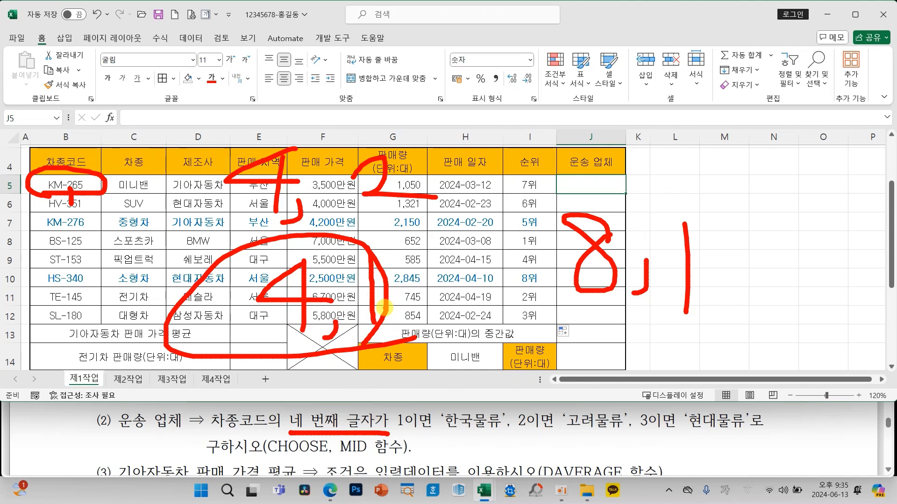
pyautogui.press('Escape')
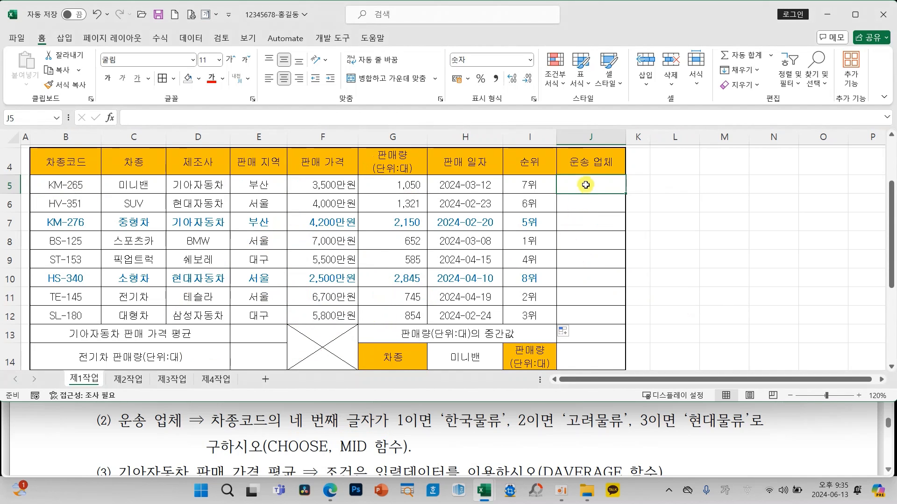
# Step: Search for CHO among the functions and insert CHOOSE into cell J5, the first cell of the 운송 업체 column
pyautogui.click(109, 118)
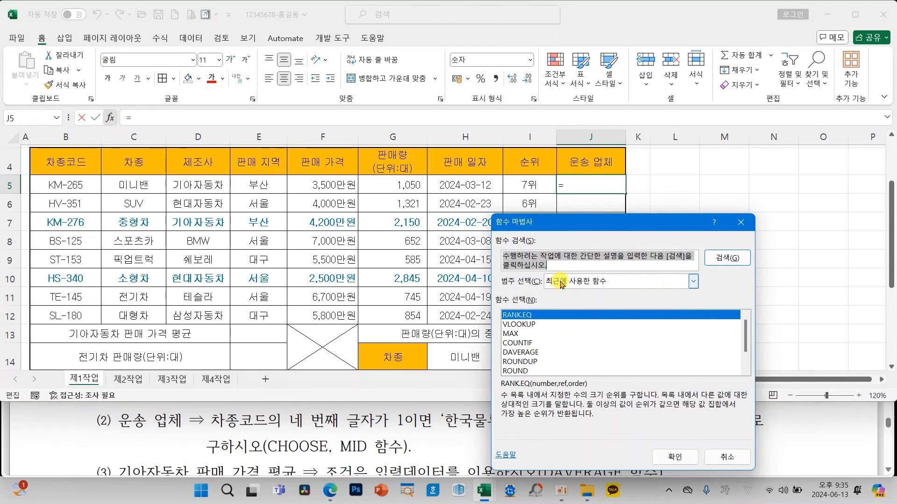
pyautogui.press('Hangul')
pyautogui.write('CHO')
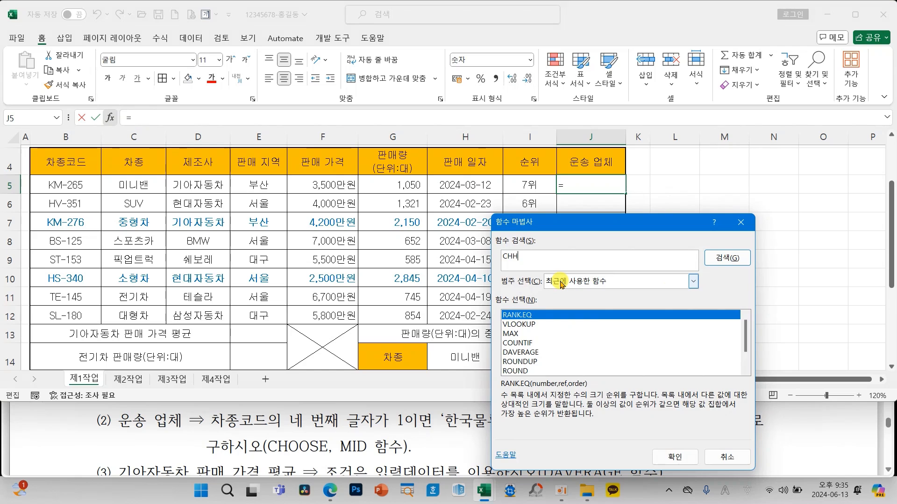
pyautogui.press('Return')
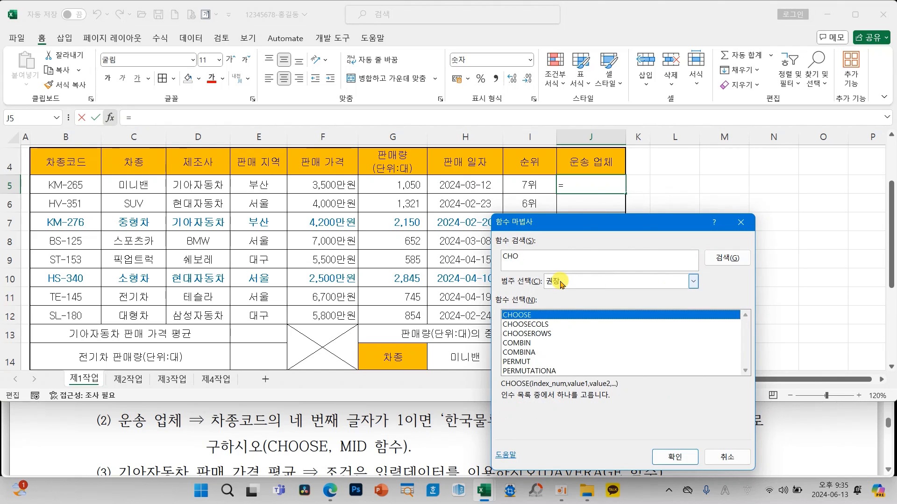
pyautogui.click(675, 457)
# Step: Set the CHOOSE Index_num to MID(B5,4,1), keeping the 차종코드 column clear of the dialog
pyautogui.moveTo(523, 232); pyautogui.dragTo(145, 208)
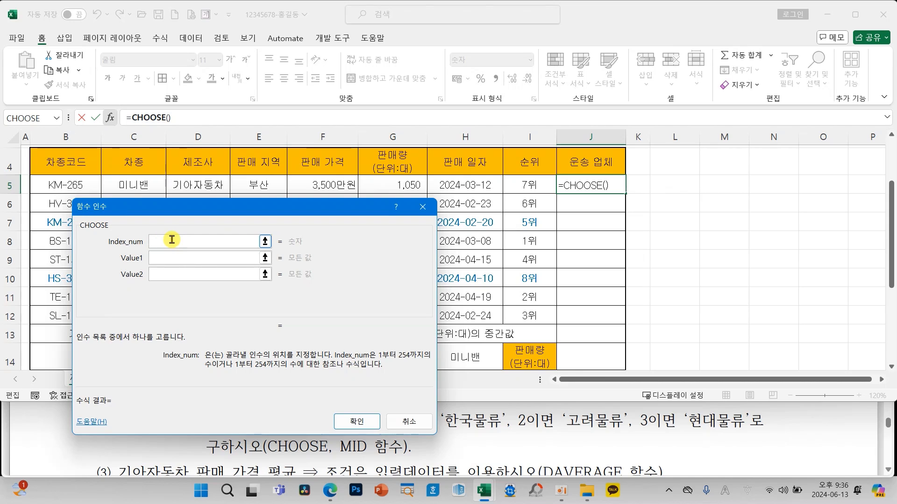
pyautogui.moveTo(212, 207); pyautogui.dragTo(247, 142)
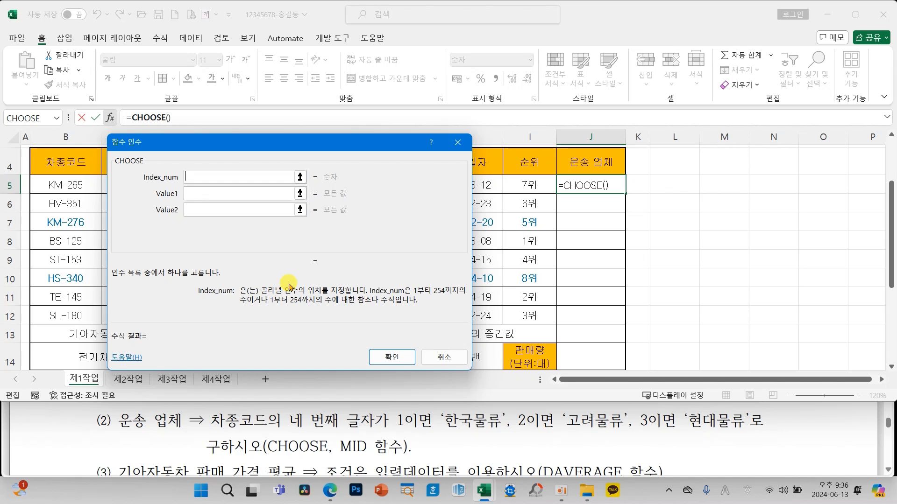
pyautogui.write('MID(')
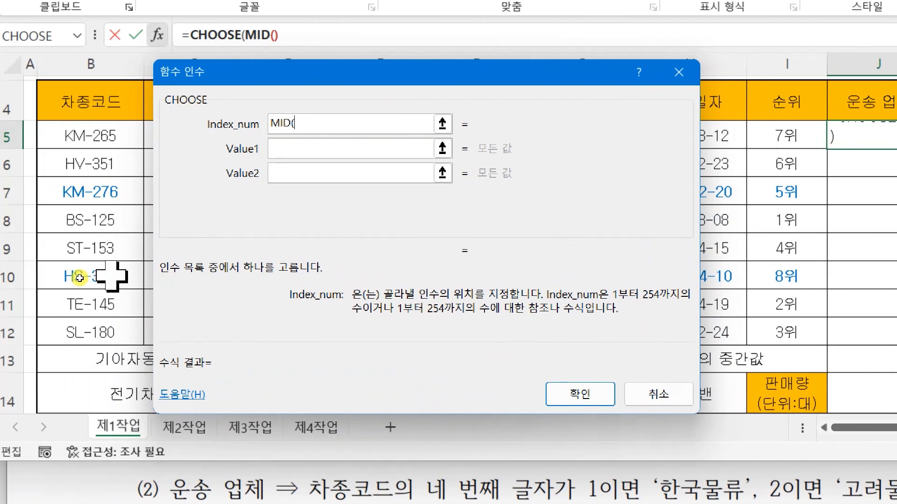
pyautogui.click(120, 145)
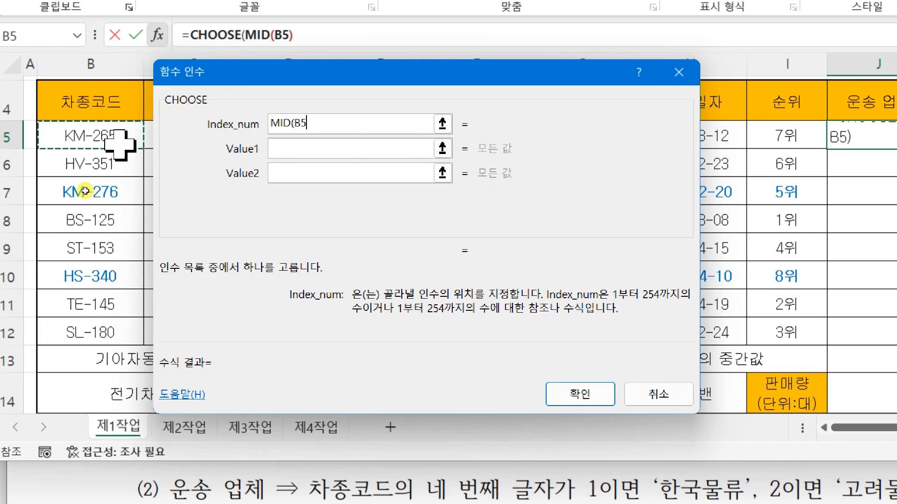
pyautogui.write(',4,1')
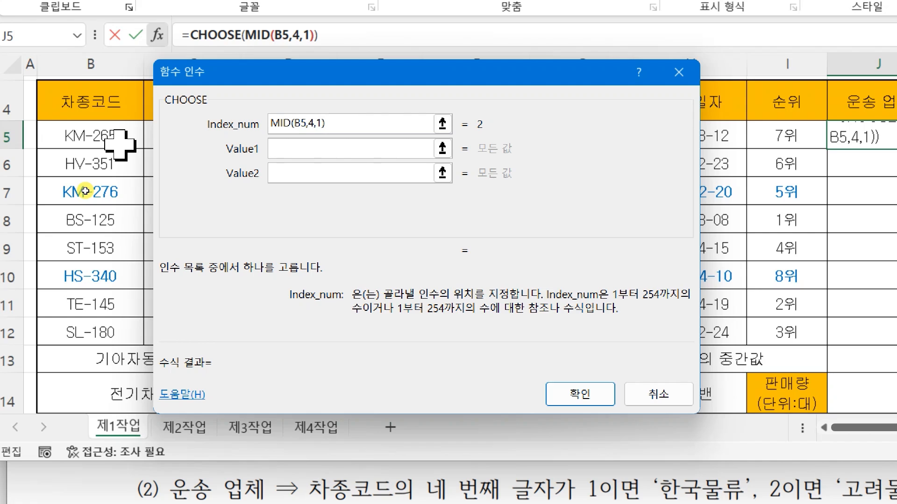
# Step: Set Value1 of CHOOSE to "한국물류"
pyautogui.press('Tab')
pyautogui.write('한국물류')
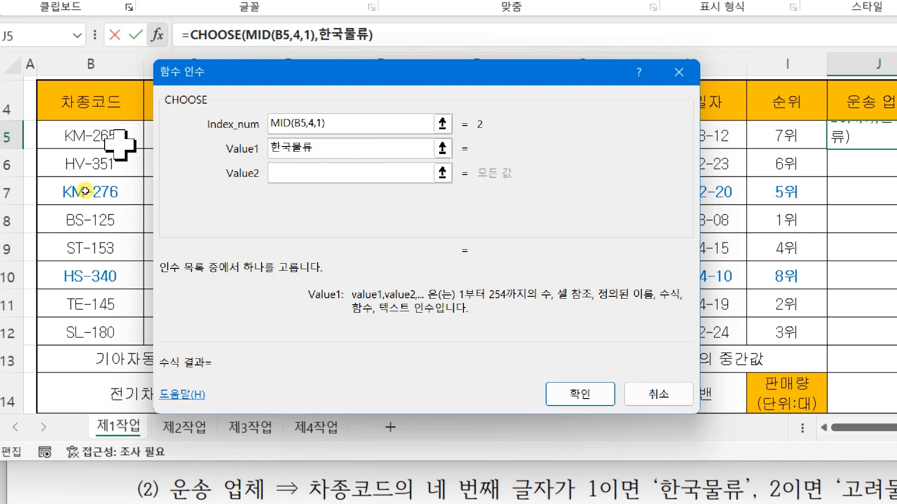
pyautogui.press('Tab')
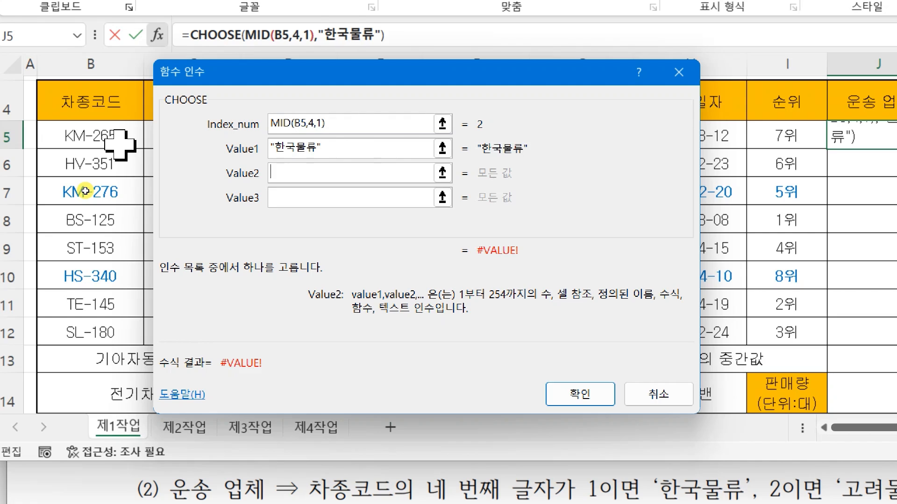
# Step: Set Value2 of CHOOSE to "고려물류" and Value3 to "현대물류", and enter the formula in J5
pyautogui.write('고려물사')
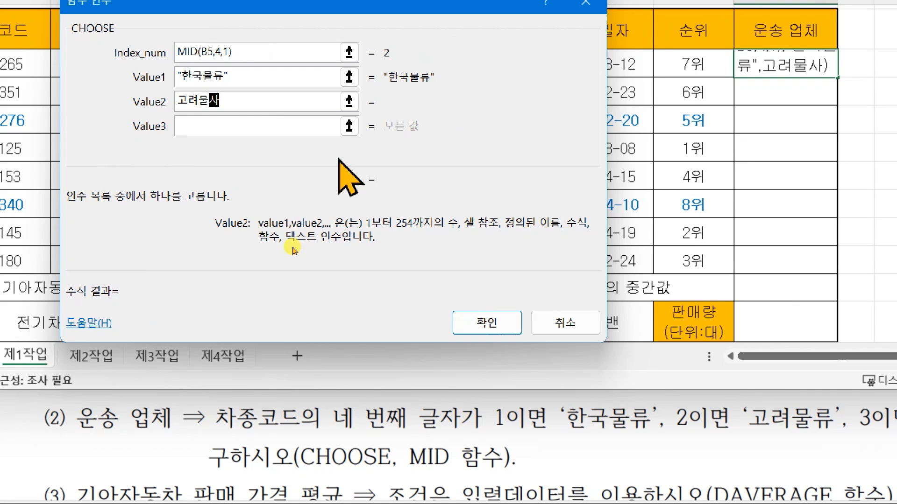
pyautogui.write('류')
pyautogui.press('Tab')
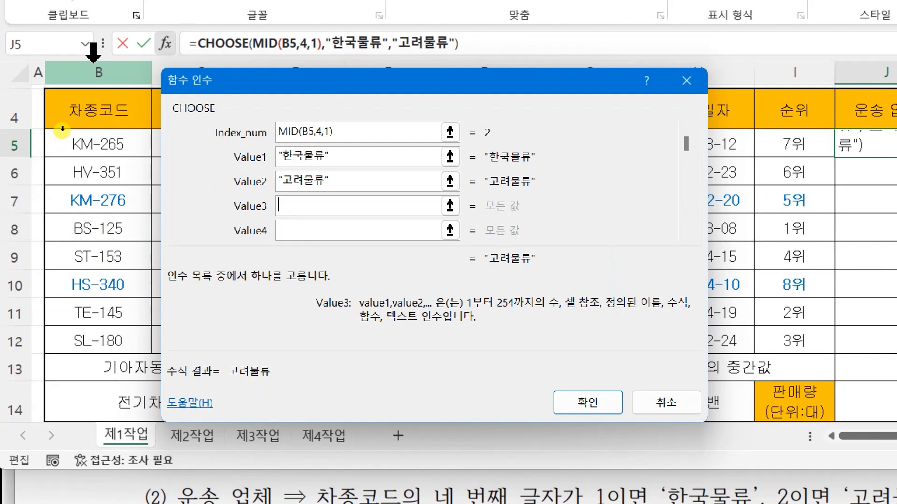
pyautogui.write('현대물류')
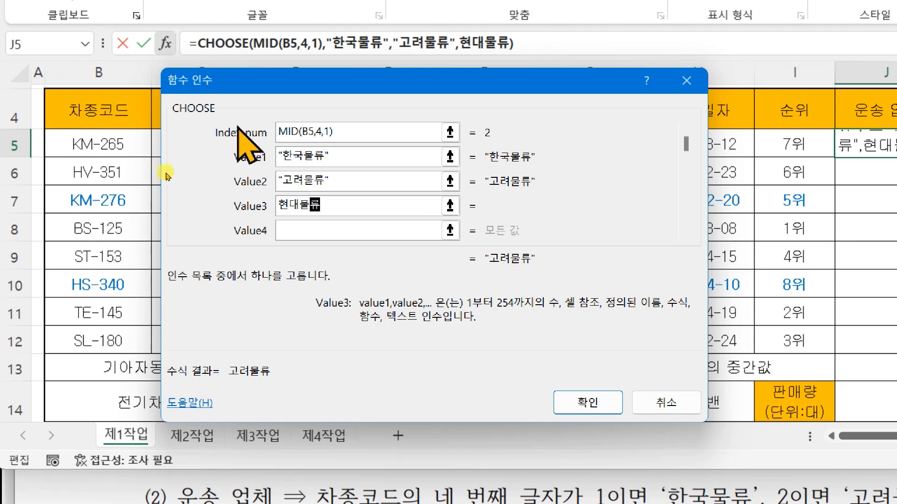
pyautogui.hotkey('shift', 'Tab')
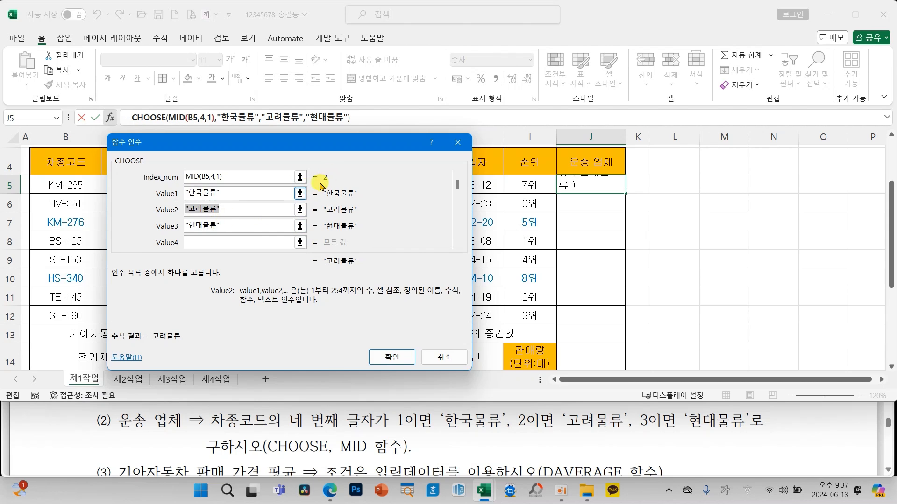
pyautogui.click(391, 358)
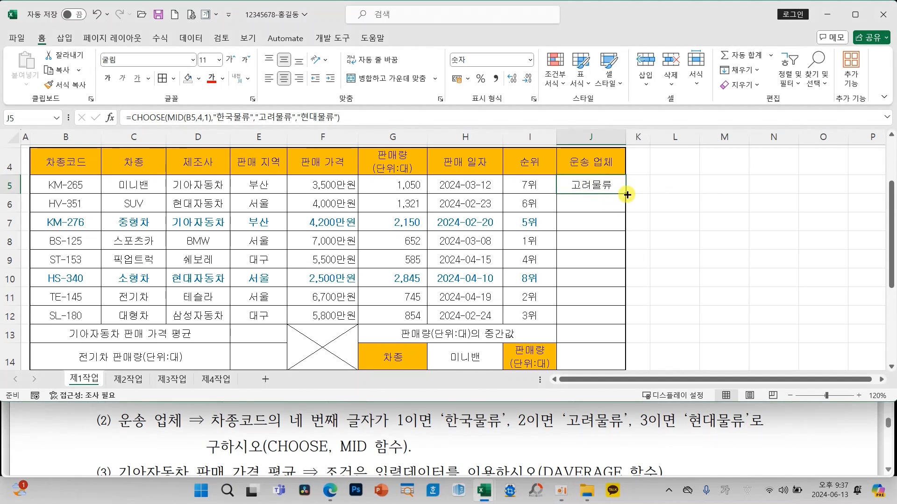
# Step: Fill the 운송 업체 formula from J5 down through J12 and check the copied formula in J8
pyautogui.moveTo(626, 194); pyautogui.dragTo(630, 318)
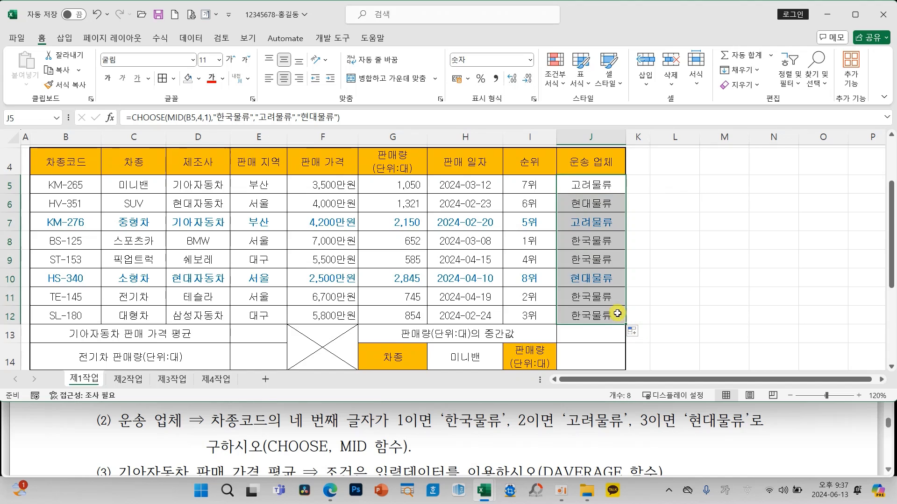
pyautogui.click(585, 241)
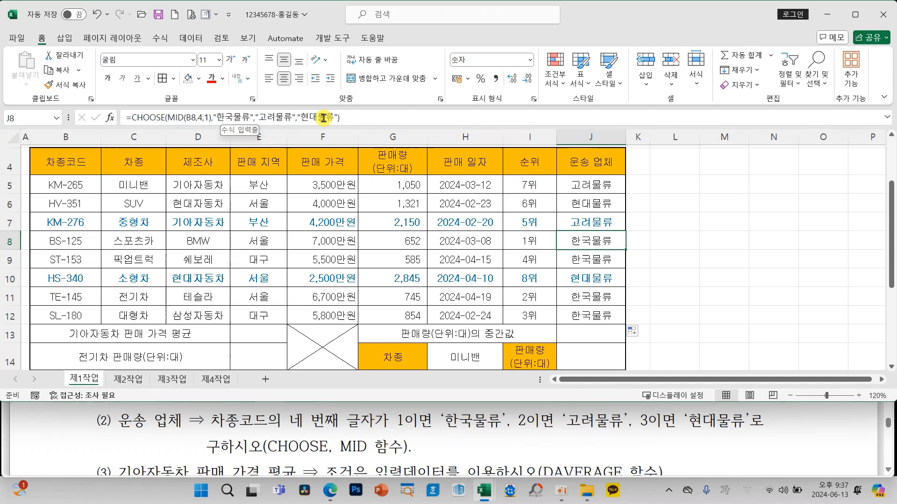
# Step: Bring exam instruction (3) into view and insert the DAVERAGE function into cell E13 for 기아자동차 판매 가격 평균
pyautogui.click(262, 414)
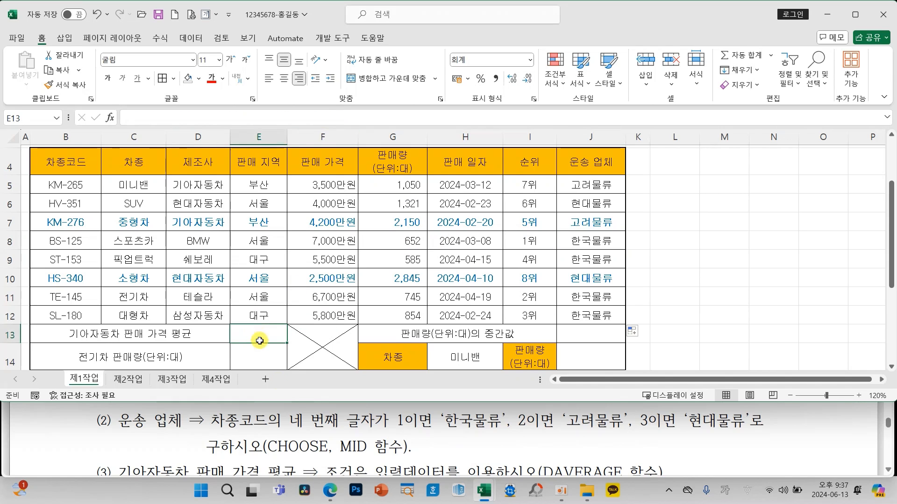
pyautogui.scroll(-2, 288, 417)
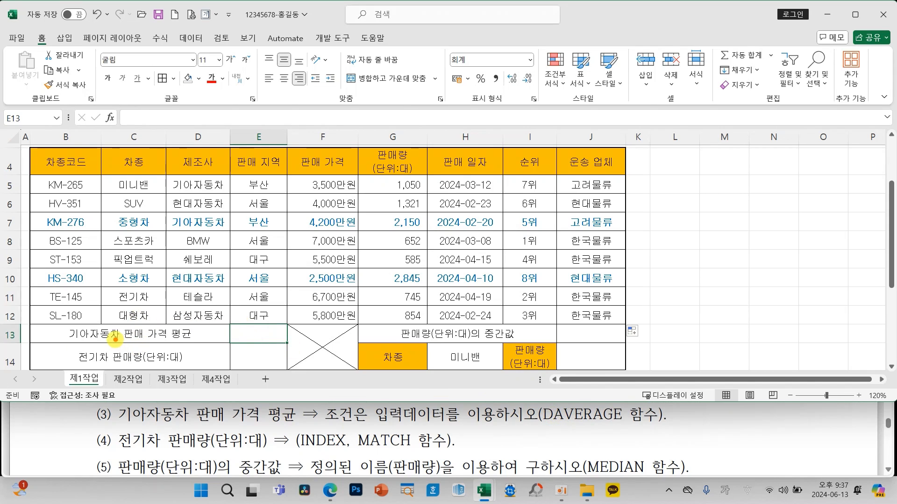
pyautogui.moveTo(113, 348)
pyautogui.mouseDown()
pyautogui.moveTo(61, 323)
pyautogui.moveTo(112, 344)
pyautogui.mouseUp()
pyautogui.moveTo(172, 341)
pyautogui.mouseDown()
pyautogui.moveTo(156, 312)
pyautogui.moveTo(160, 337)
pyautogui.mouseUp()
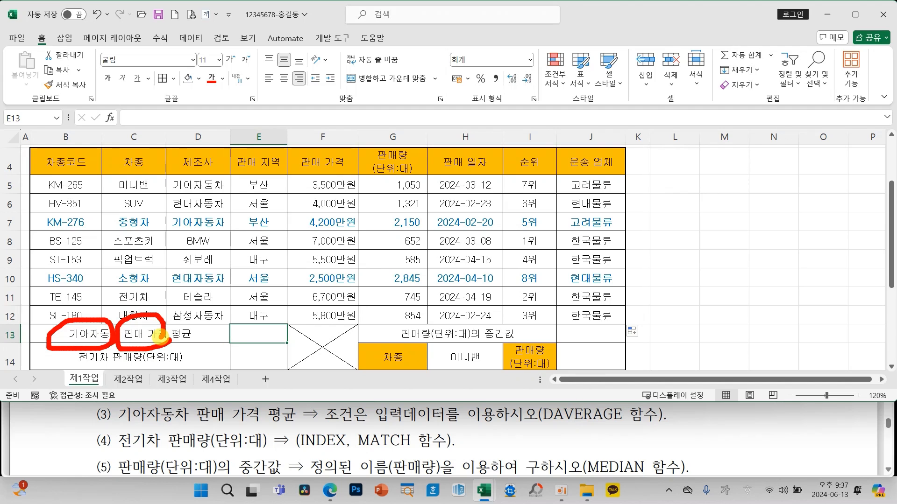
pyautogui.moveTo(526, 428); pyautogui.dragTo(617, 425)
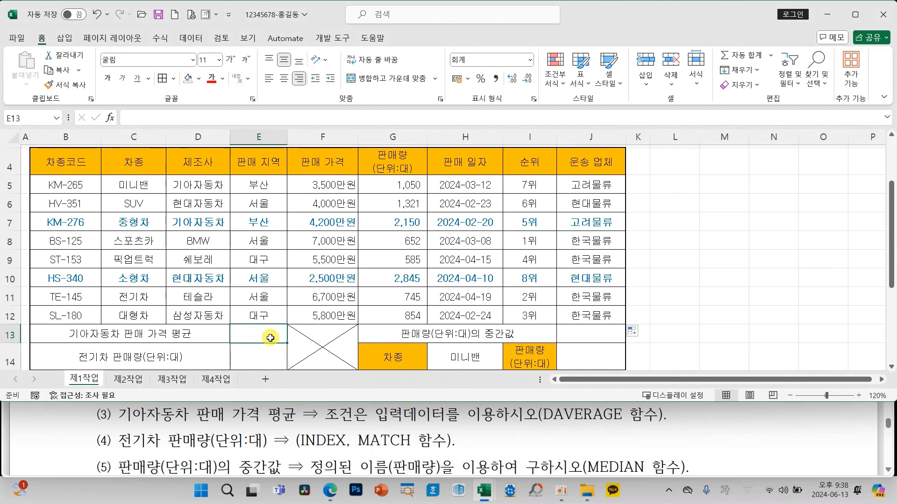
pyautogui.click(109, 119)
pyautogui.click(185, 273)
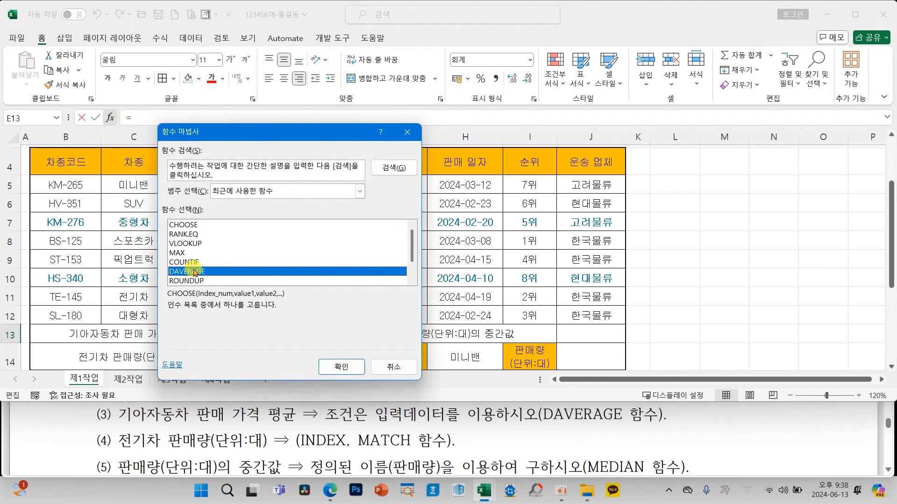
pyautogui.click(342, 367)
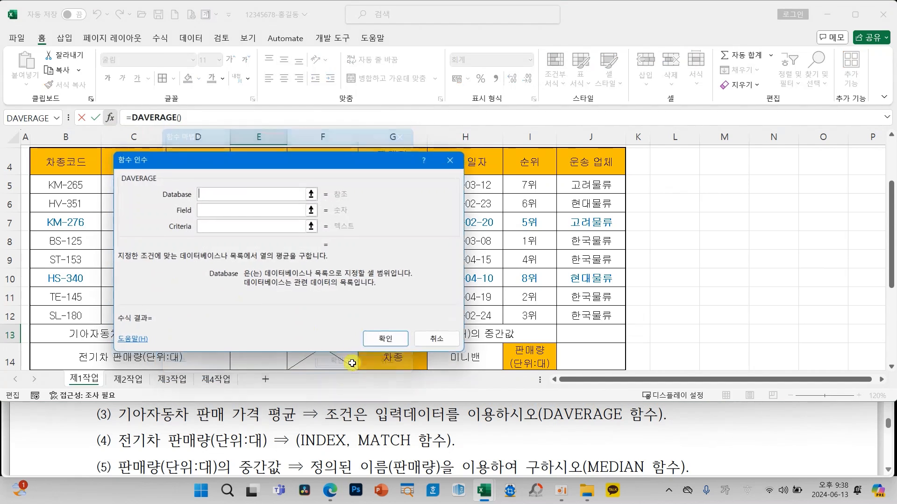
# Step: Set the DAVERAGE Database to B4:H12, keeping columns B to H clear of the dialog
pyautogui.moveTo(304, 156); pyautogui.dragTo(585, 206)
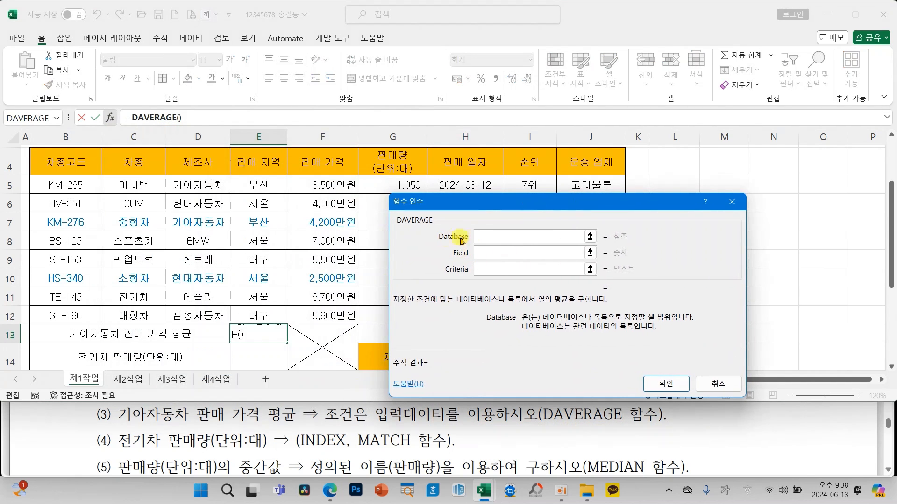
pyautogui.moveTo(80, 161); pyautogui.dragTo(445, 317)
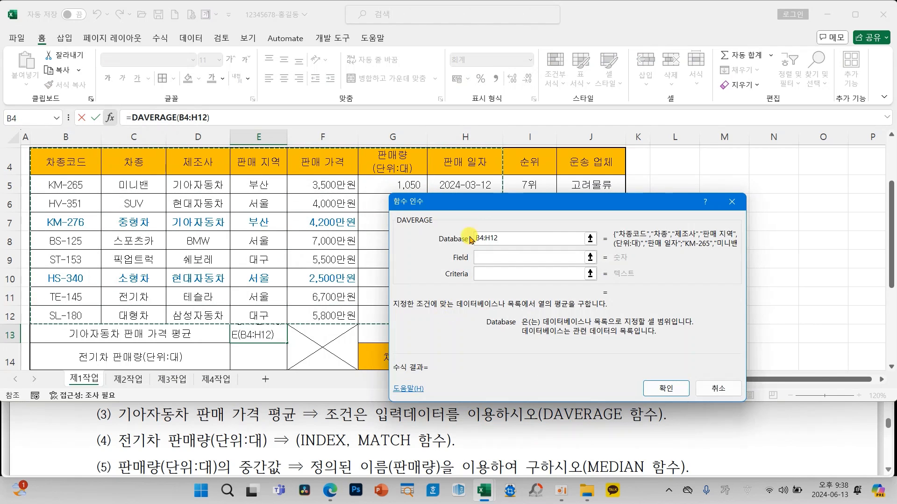
pyautogui.moveTo(470, 239); pyautogui.dragTo(557, 261)
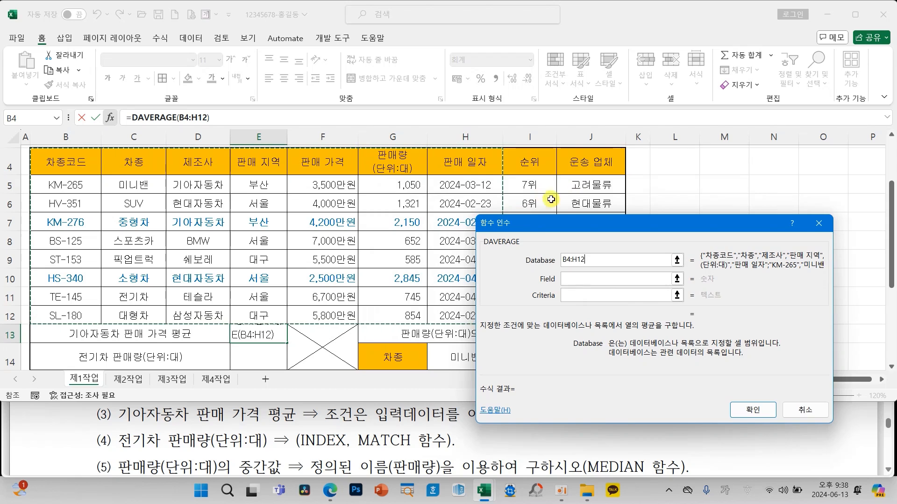
pyautogui.moveTo(553, 227); pyautogui.dragTo(599, 169)
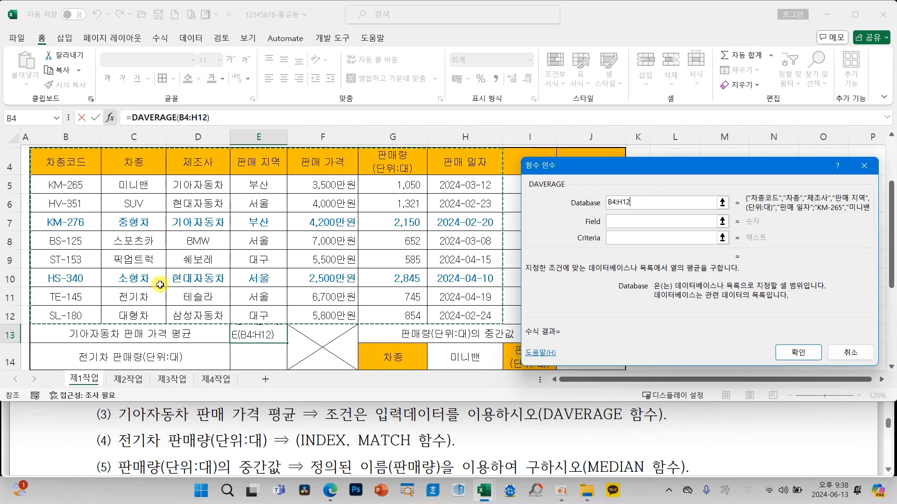
# Step: Set the DAVERAGE Field to 5, the position of the 판매 가격 column in the table
pyautogui.moveTo(77, 189); pyautogui.dragTo(59, 253)
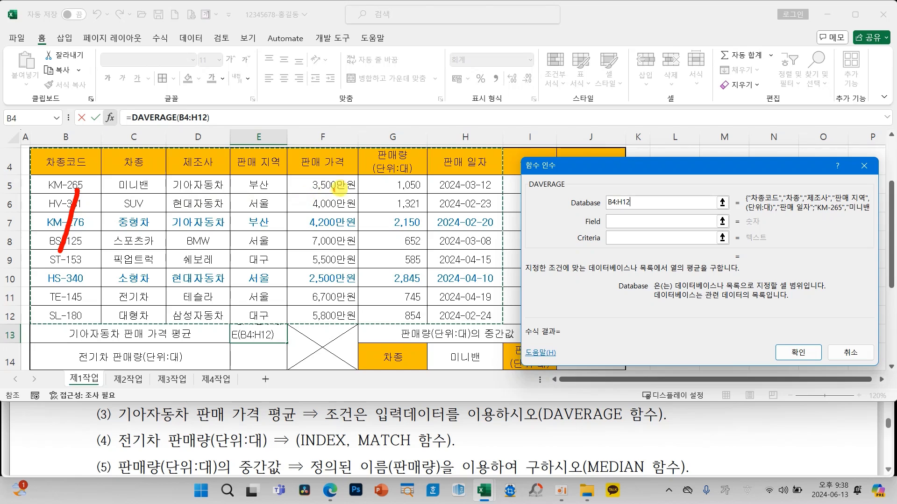
pyautogui.moveTo(344, 189)
pyautogui.mouseDown()
pyautogui.moveTo(314, 184)
pyautogui.moveTo(346, 246)
pyautogui.moveTo(311, 257)
pyautogui.moveTo(571, 217)
pyautogui.mouseUp()
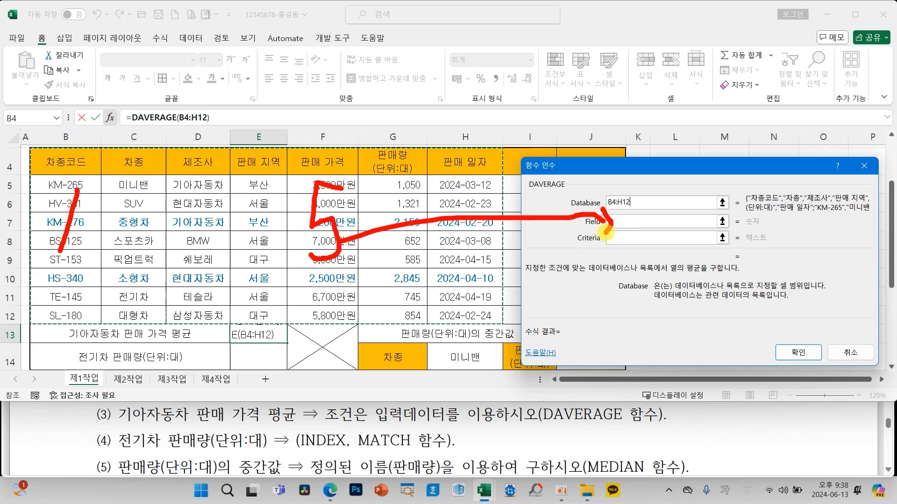
pyautogui.click(630, 223)
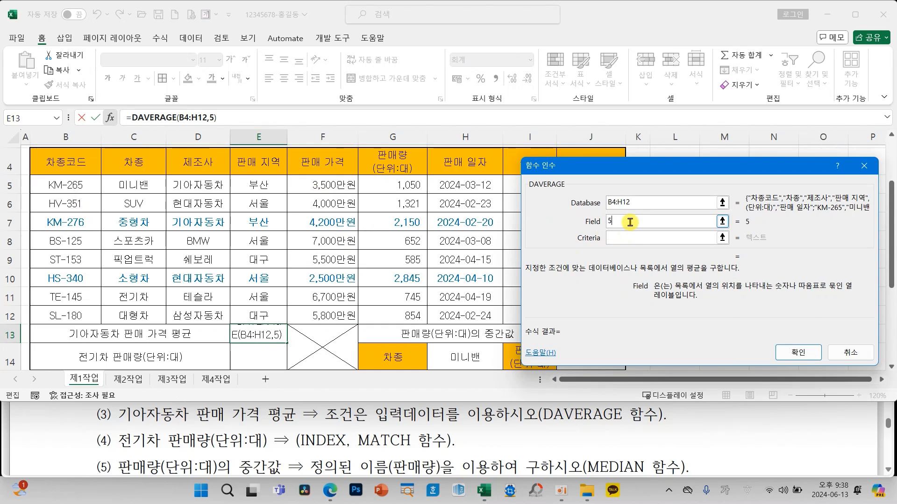
# Step: Set the DAVERAGE Criteria to D4:D5, the 제조사 header with 기아자동차, and enter the formula in E13
pyautogui.click(623, 237)
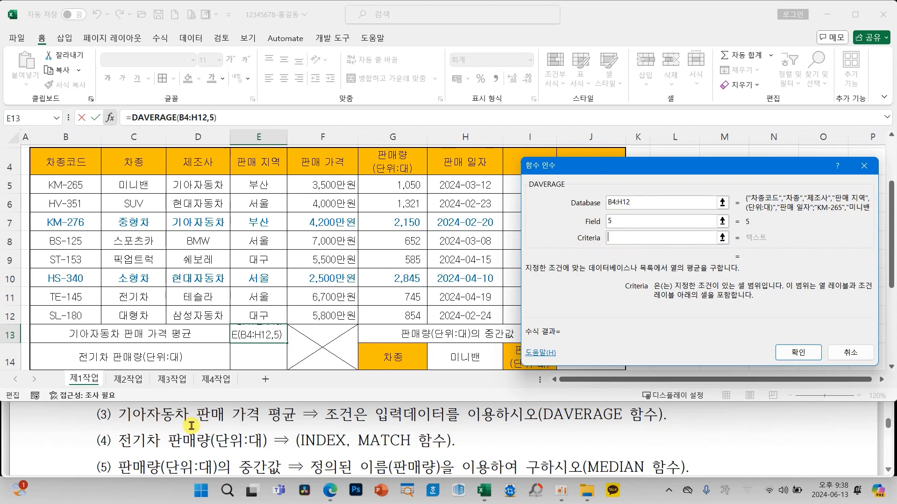
pyautogui.moveTo(212, 164); pyautogui.dragTo(206, 186)
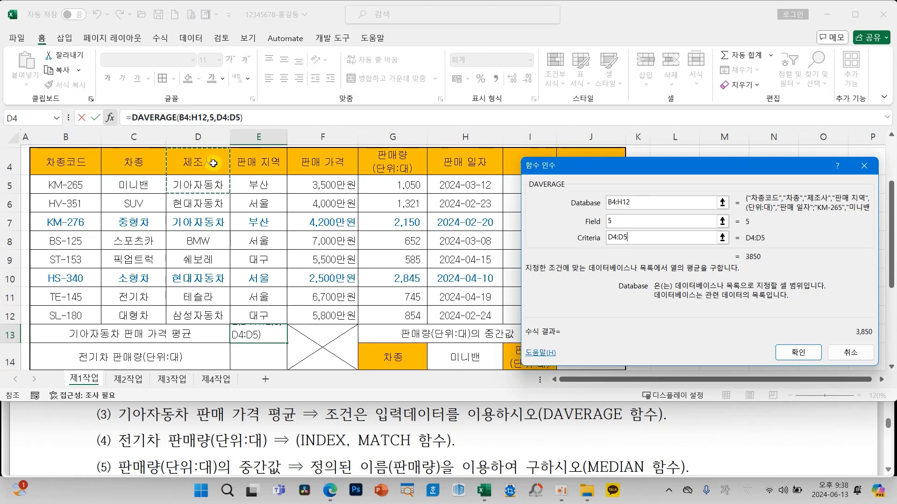
pyautogui.click(796, 353)
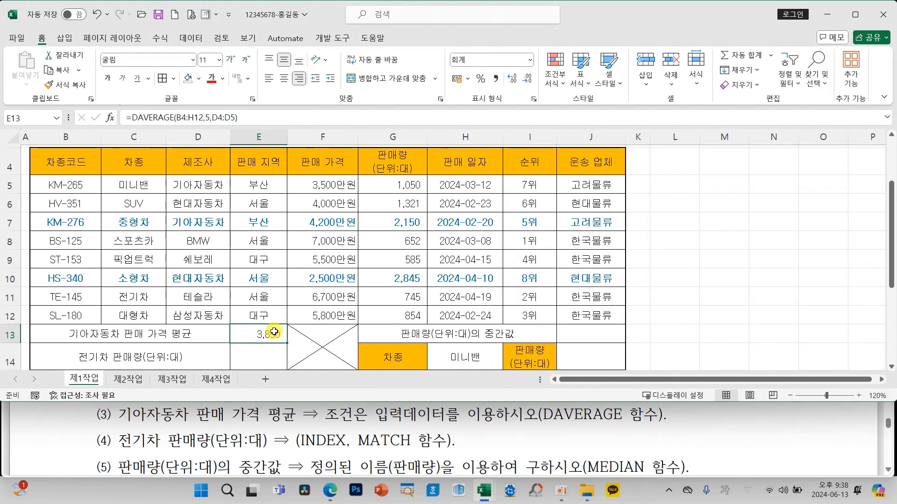
# Step: Select cell E14 for 전기차 판매량(단위:대) and review exam instruction (4) on INDEX and MATCH
pyautogui.click(264, 355)
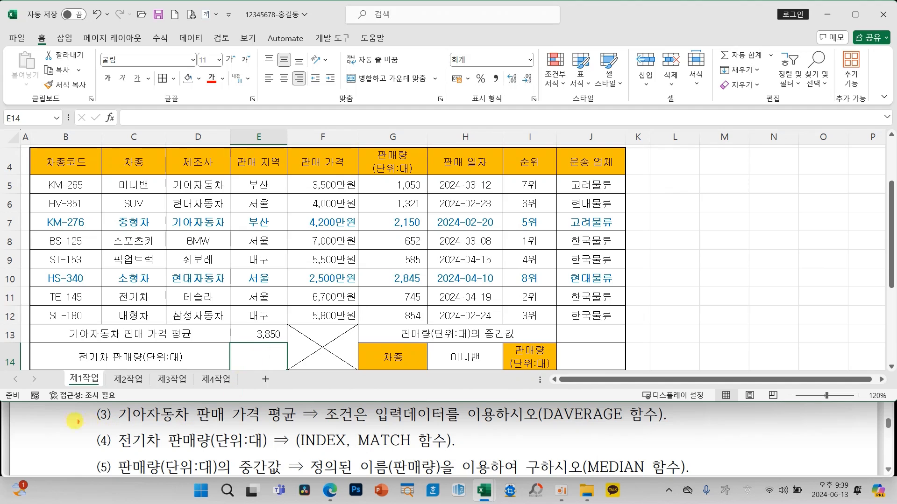
pyautogui.moveTo(80, 426)
pyautogui.mouseDown()
pyautogui.moveTo(149, 444)
pyautogui.moveTo(470, 457)
pyautogui.mouseUp()
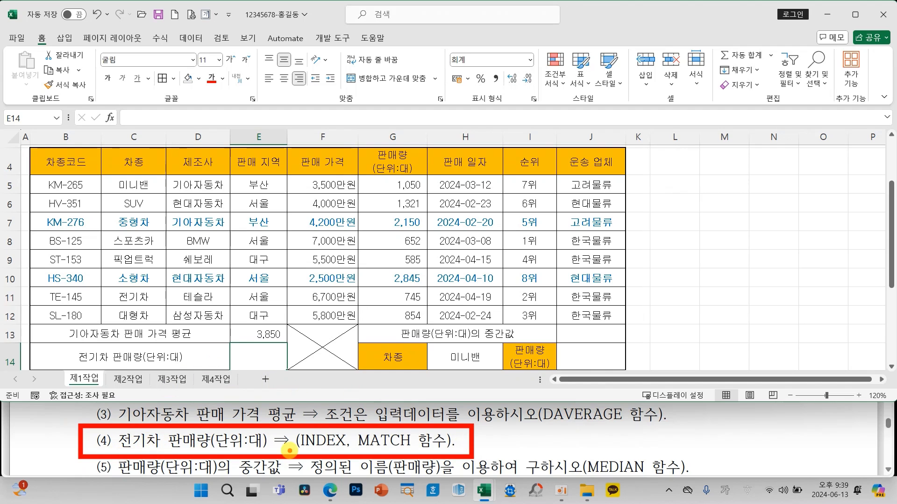
pyautogui.moveTo(153, 301)
pyautogui.mouseDown()
pyautogui.moveTo(166, 283)
pyautogui.moveTo(243, 255)
pyautogui.moveTo(407, 303)
pyautogui.moveTo(355, 292)
pyautogui.moveTo(419, 282)
pyautogui.moveTo(388, 301)
pyautogui.mouseUp()
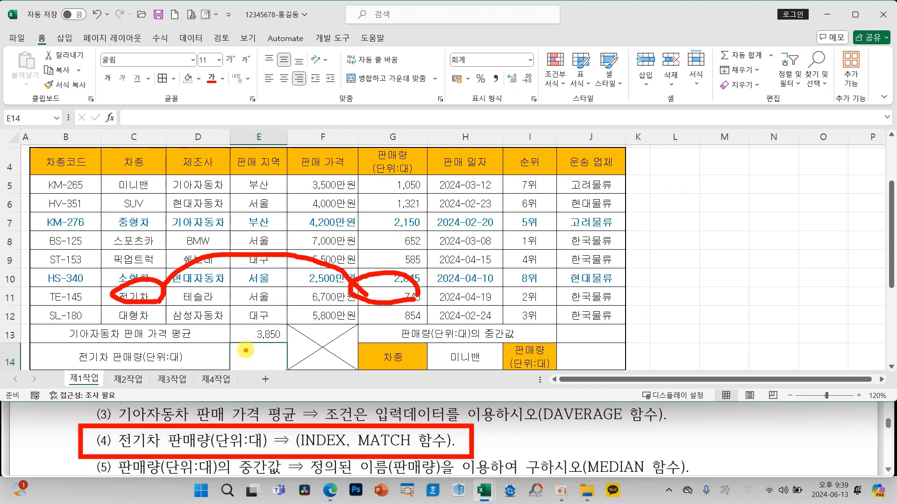
pyautogui.moveTo(242, 346)
pyautogui.mouseDown()
pyautogui.moveTo(264, 370)
pyautogui.moveTo(271, 357)
pyautogui.moveTo(309, 362)
pyautogui.moveTo(294, 373)
pyautogui.mouseUp()
pyautogui.moveTo(334, 330)
pyautogui.mouseDown()
pyautogui.moveTo(306, 358)
pyautogui.moveTo(312, 372)
pyautogui.mouseUp()
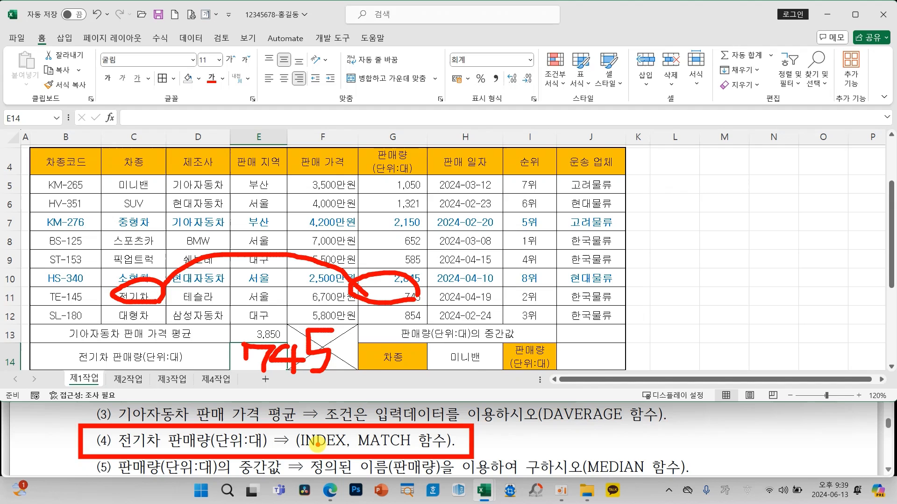
pyautogui.press('Escape')
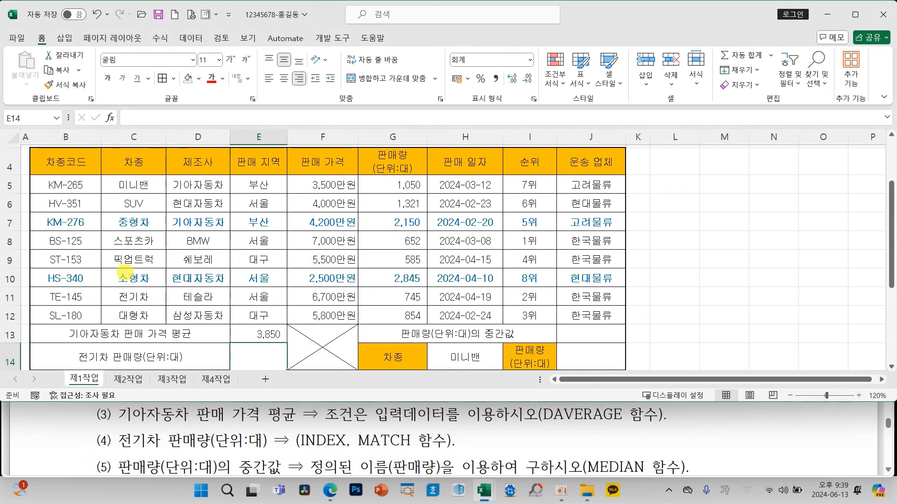
pyautogui.moveTo(101, 248)
pyautogui.mouseDown()
pyautogui.moveTo(247, 320)
pyautogui.moveTo(288, 323)
pyautogui.mouseUp()
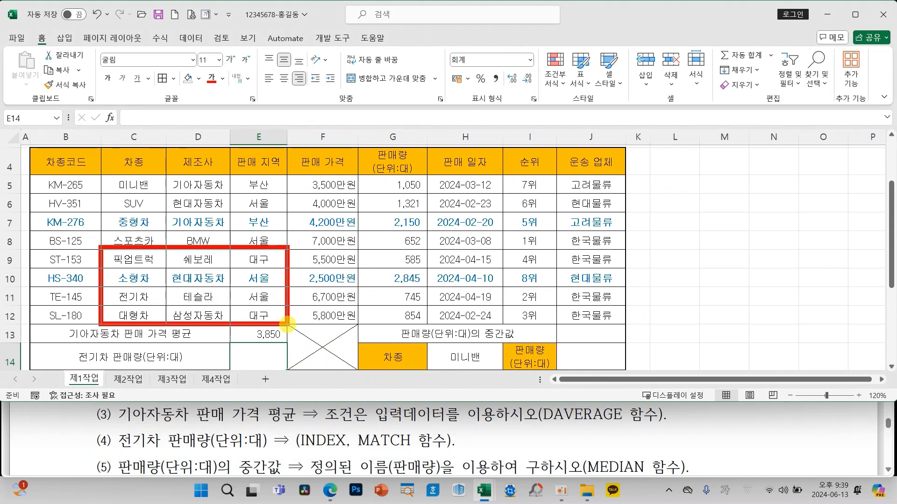
pyautogui.moveTo(138, 215); pyautogui.dragTo(127, 236)
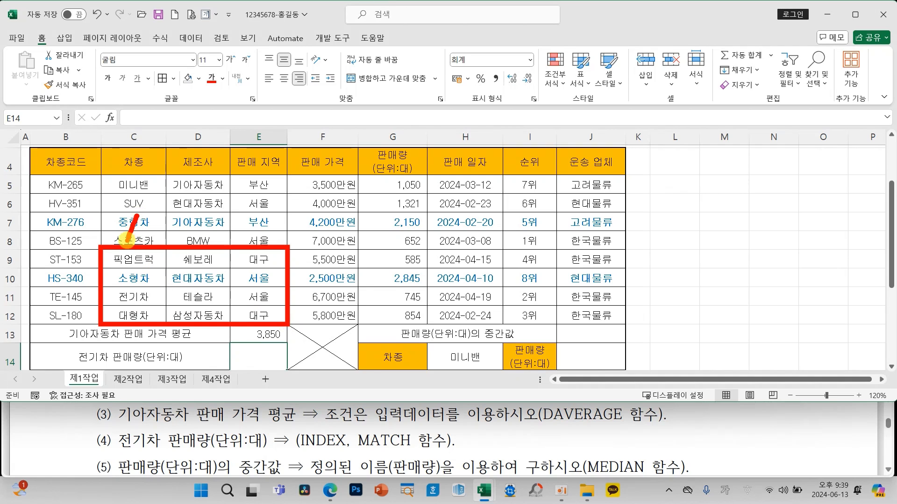
pyautogui.moveTo(198, 219)
pyautogui.mouseDown()
pyautogui.moveTo(197, 239)
pyautogui.moveTo(219, 240)
pyautogui.moveTo(248, 218)
pyautogui.moveTo(259, 239)
pyautogui.moveTo(249, 252)
pyautogui.mouseUp()
pyautogui.moveTo(76, 260)
pyautogui.mouseDown()
pyautogui.moveTo(83, 255)
pyautogui.moveTo(97, 294)
pyautogui.mouseUp()
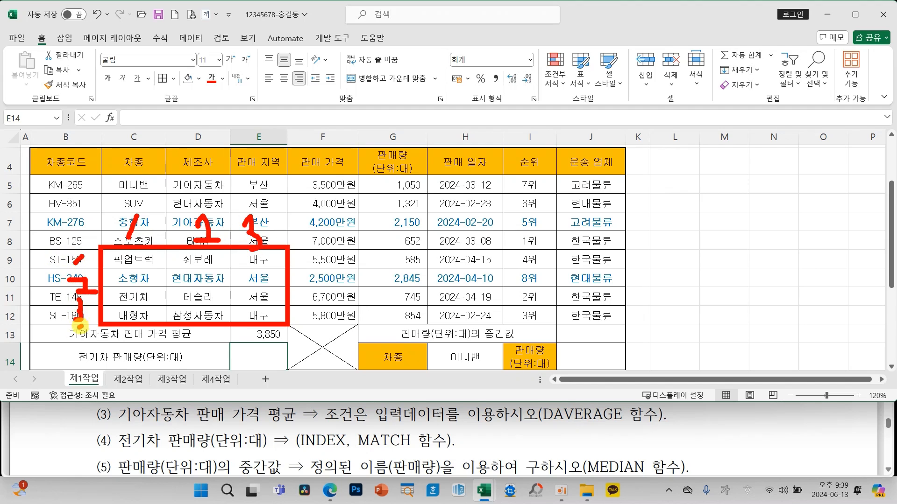
pyautogui.moveTo(70, 337)
pyautogui.mouseDown()
pyautogui.moveTo(86, 337)
pyautogui.moveTo(78, 361)
pyautogui.mouseUp()
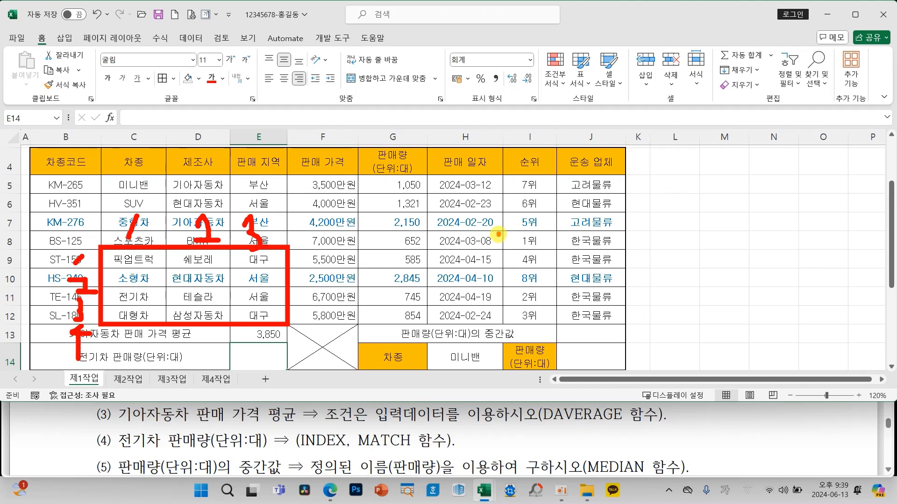
pyautogui.moveTo(499, 235)
pyautogui.mouseDown()
pyautogui.moveTo(513, 261)
pyautogui.moveTo(491, 283)
pyautogui.mouseUp()
pyautogui.moveTo(545, 275); pyautogui.dragTo(541, 284)
pyautogui.moveTo(564, 242)
pyautogui.mouseDown()
pyautogui.moveTo(584, 232)
pyautogui.moveTo(616, 277)
pyautogui.mouseUp()
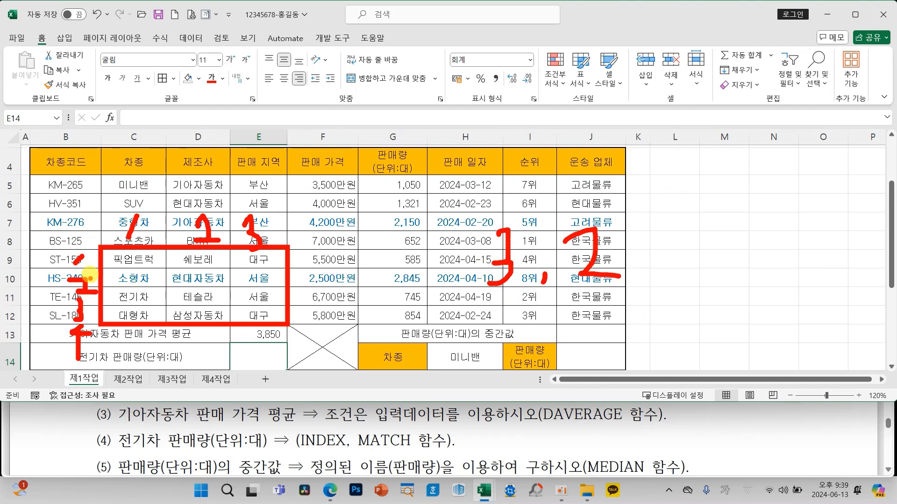
pyautogui.moveTo(82, 310); pyautogui.dragTo(138, 308)
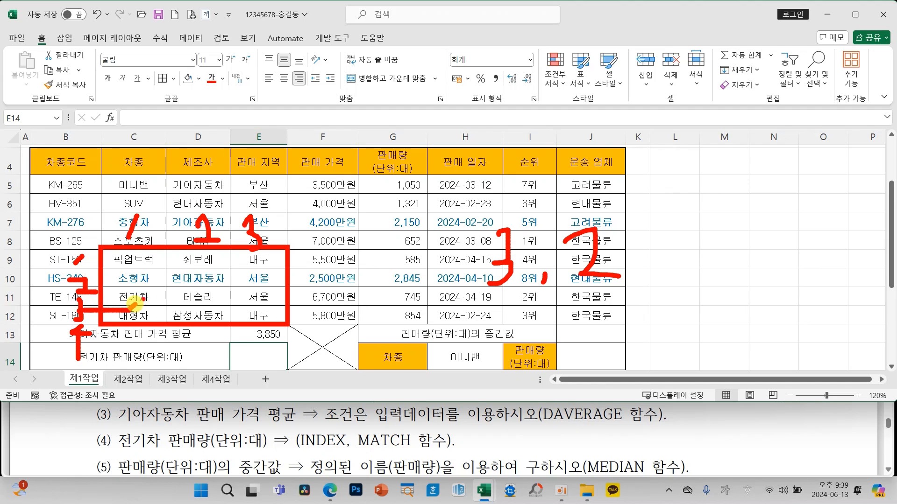
pyautogui.moveTo(219, 305)
pyautogui.mouseDown()
pyautogui.moveTo(180, 295)
pyautogui.moveTo(213, 292)
pyautogui.moveTo(205, 303)
pyautogui.mouseUp()
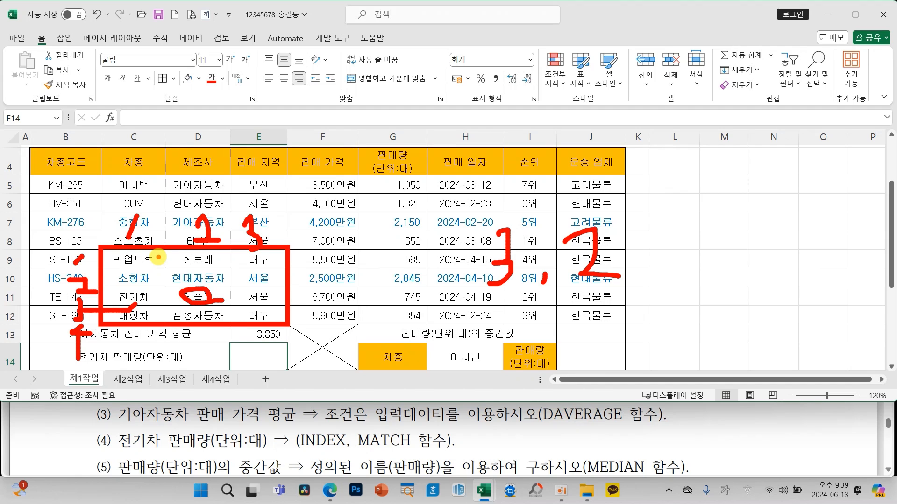
# Step: Insert the INDEX function in cell E14 using the array,row_num,column_num argument form
pyautogui.press('Escape')
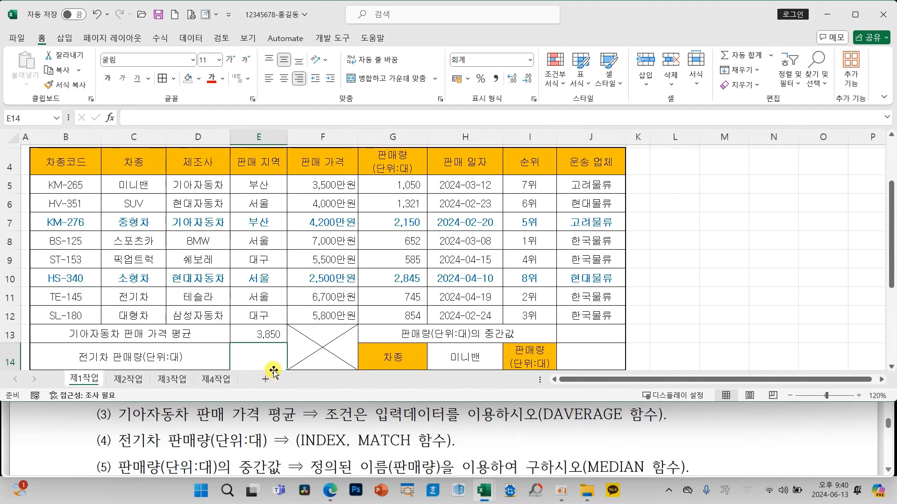
pyautogui.click(112, 117)
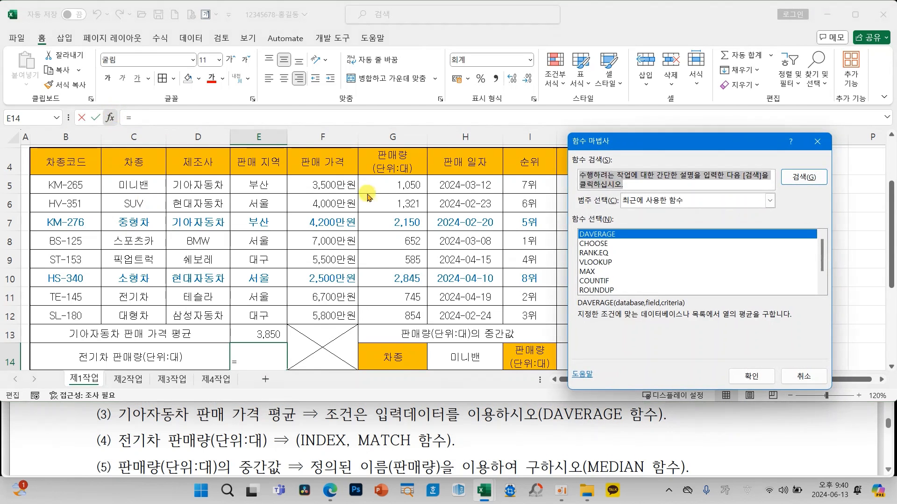
pyautogui.write('I')
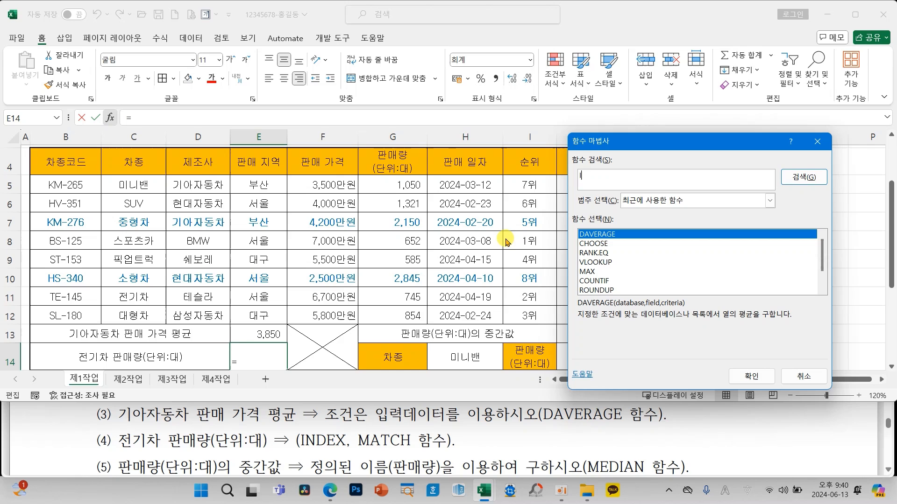
pyautogui.write('ND')
pyautogui.press('Return')
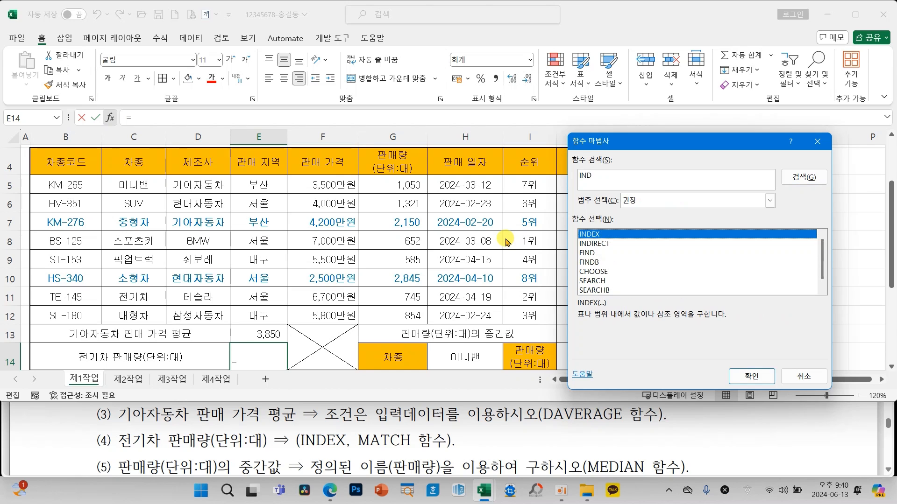
pyautogui.click(750, 376)
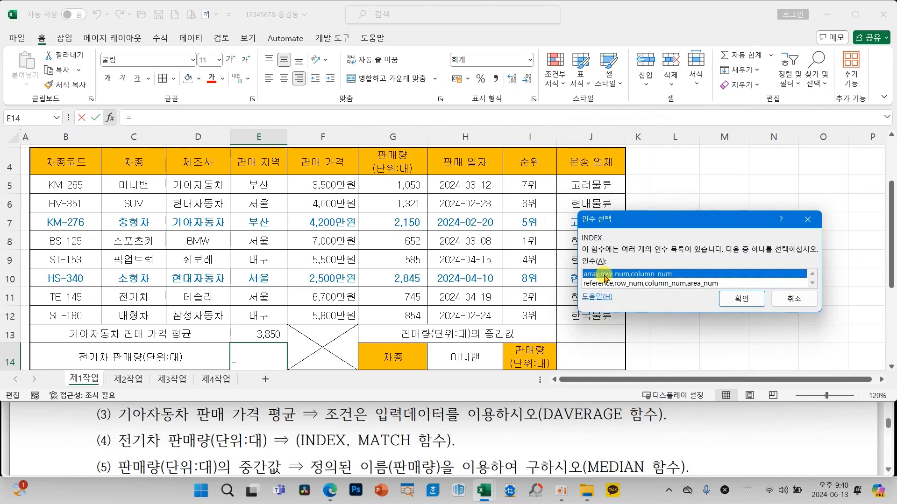
pyautogui.click(757, 301)
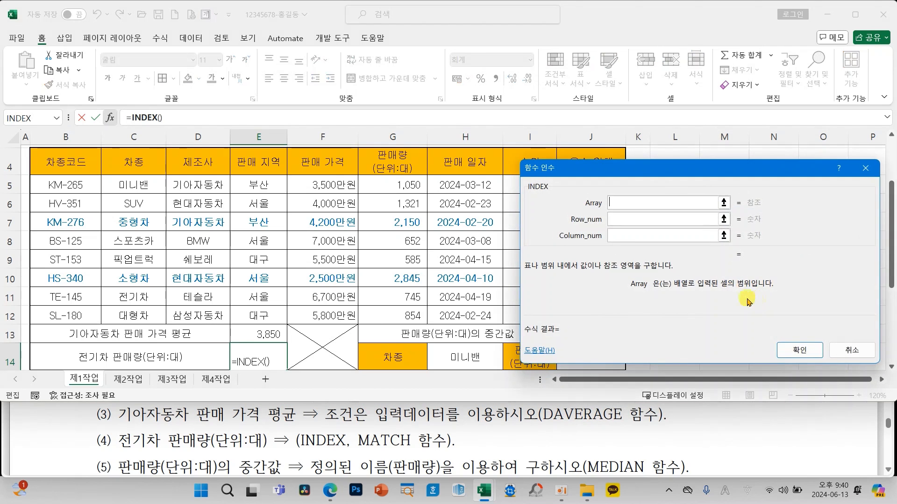
# Step: Set the INDEX Array to C5:G12, keeping columns C to G clear of the dialog
pyautogui.moveTo(607, 169); pyautogui.dragTo(394, 206)
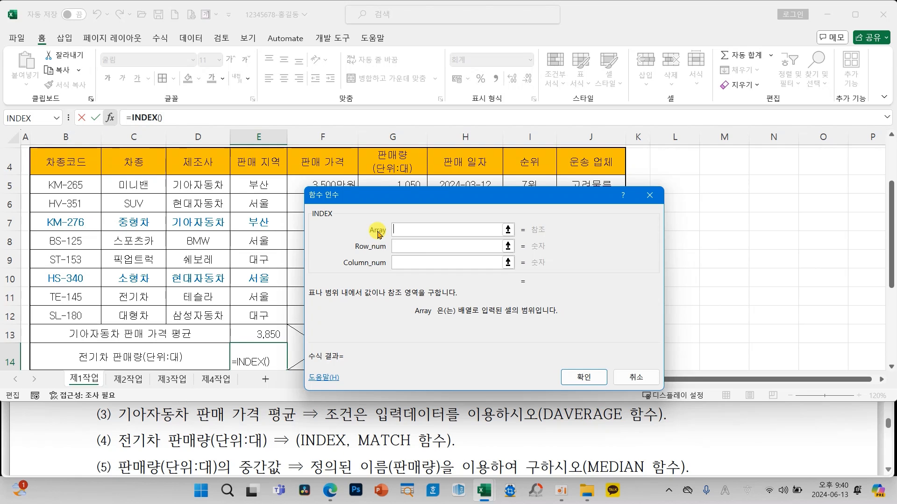
pyautogui.moveTo(360, 195); pyautogui.dragTo(536, 214)
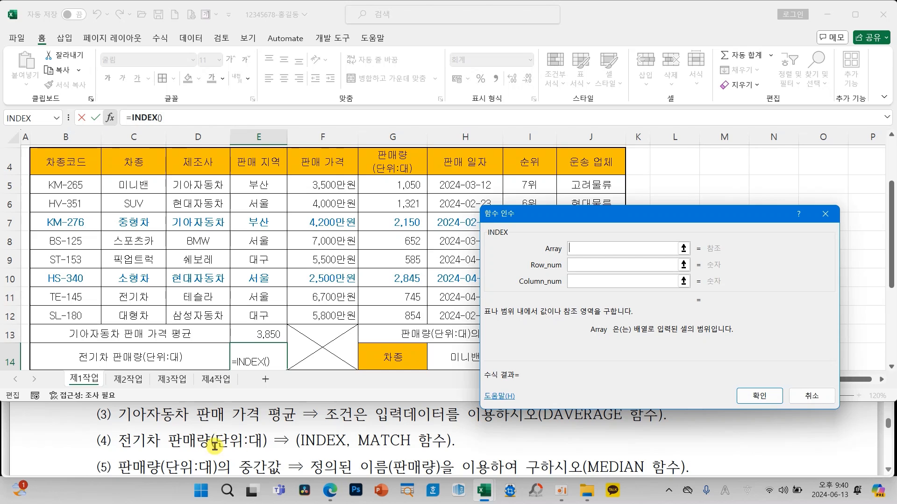
pyautogui.moveTo(136, 183); pyautogui.dragTo(376, 311)
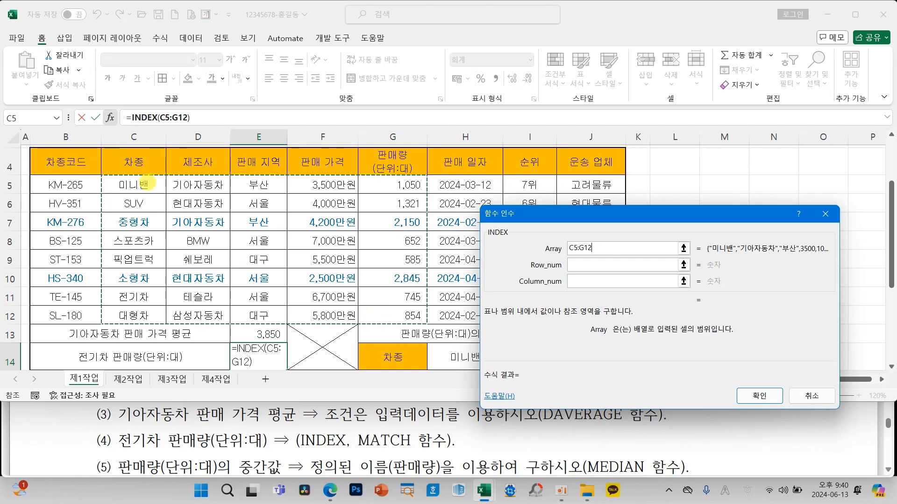
pyautogui.moveTo(137, 164); pyautogui.dragTo(137, 198)
pyautogui.moveTo(183, 168)
pyautogui.mouseDown()
pyautogui.moveTo(221, 174)
pyautogui.moveTo(220, 192)
pyautogui.moveTo(231, 191)
pyautogui.mouseUp()
pyautogui.moveTo(246, 161)
pyautogui.mouseDown()
pyautogui.moveTo(274, 169)
pyautogui.moveTo(252, 195)
pyautogui.mouseUp()
pyautogui.moveTo(314, 159)
pyautogui.mouseDown()
pyautogui.moveTo(306, 181)
pyautogui.moveTo(350, 179)
pyautogui.moveTo(327, 202)
pyautogui.mouseUp()
pyautogui.moveTo(394, 149)
pyautogui.mouseDown()
pyautogui.moveTo(382, 161)
pyautogui.moveTo(388, 200)
pyautogui.mouseUp()
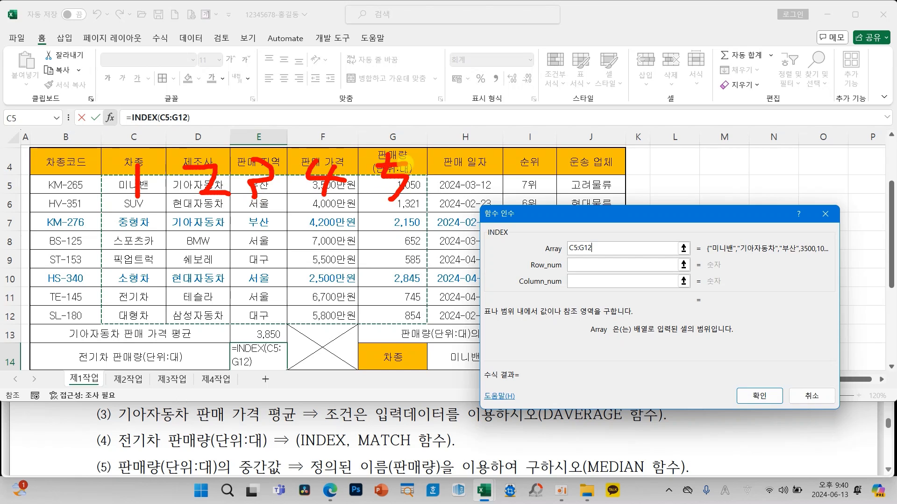
pyautogui.moveTo(74, 185)
pyautogui.mouseDown()
pyautogui.moveTo(119, 184)
pyautogui.moveTo(106, 209)
pyautogui.mouseUp()
pyautogui.moveTo(89, 216)
pyautogui.mouseDown()
pyautogui.moveTo(116, 219)
pyautogui.moveTo(117, 227)
pyautogui.mouseUp()
pyautogui.moveTo(94, 240)
pyautogui.mouseDown()
pyautogui.moveTo(113, 242)
pyautogui.moveTo(128, 300)
pyautogui.moveTo(115, 325)
pyautogui.mouseUp()
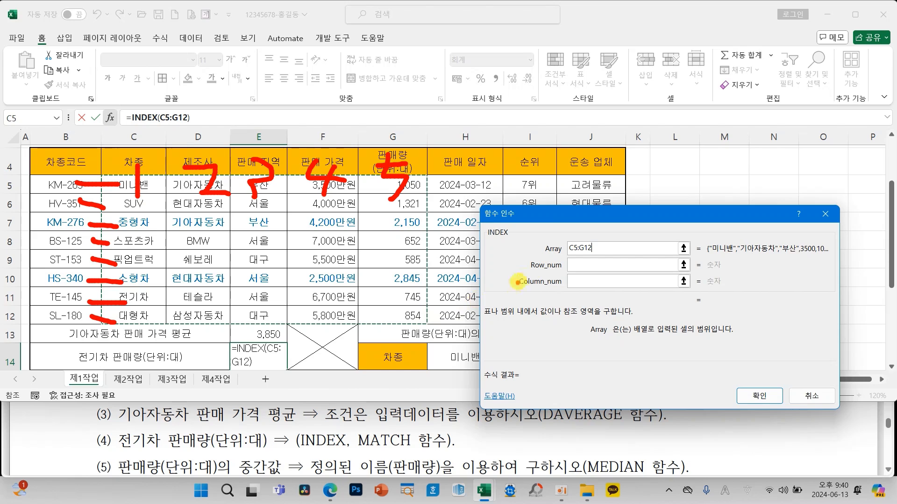
pyautogui.moveTo(473, 272); pyautogui.dragTo(494, 297)
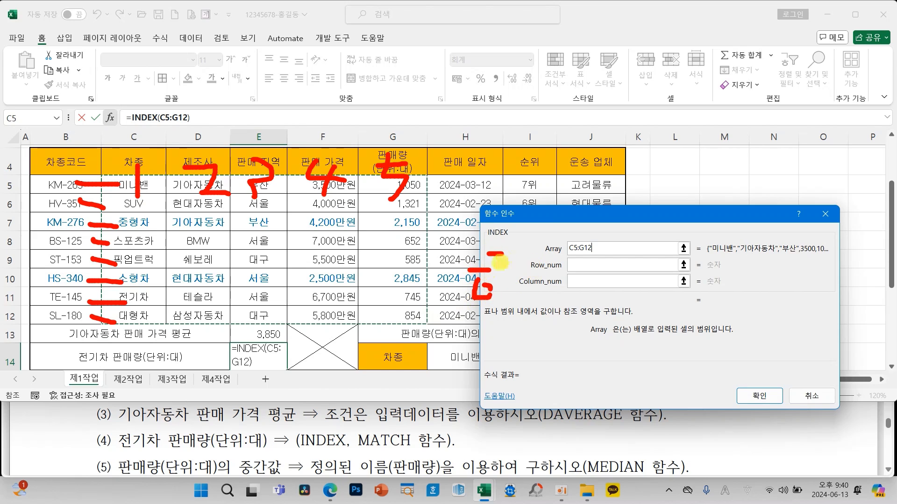
pyautogui.moveTo(497, 261)
pyautogui.mouseDown()
pyautogui.moveTo(534, 337)
pyautogui.moveTo(549, 333)
pyautogui.mouseUp()
pyautogui.moveTo(532, 346)
pyautogui.mouseDown()
pyautogui.moveTo(551, 342)
pyautogui.moveTo(554, 350)
pyautogui.moveTo(526, 370)
pyautogui.moveTo(568, 382)
pyautogui.mouseUp()
pyautogui.moveTo(168, 447); pyautogui.dragTo(252, 452)
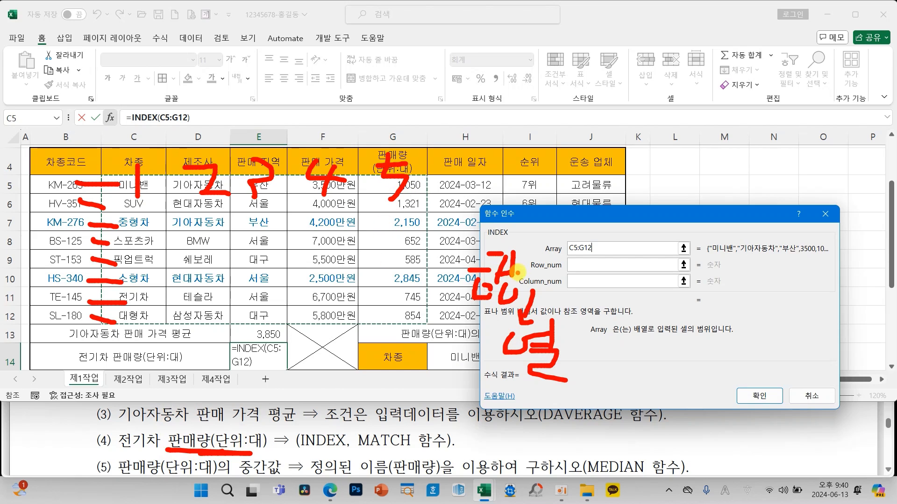
pyautogui.moveTo(607, 278); pyautogui.dragTo(580, 279)
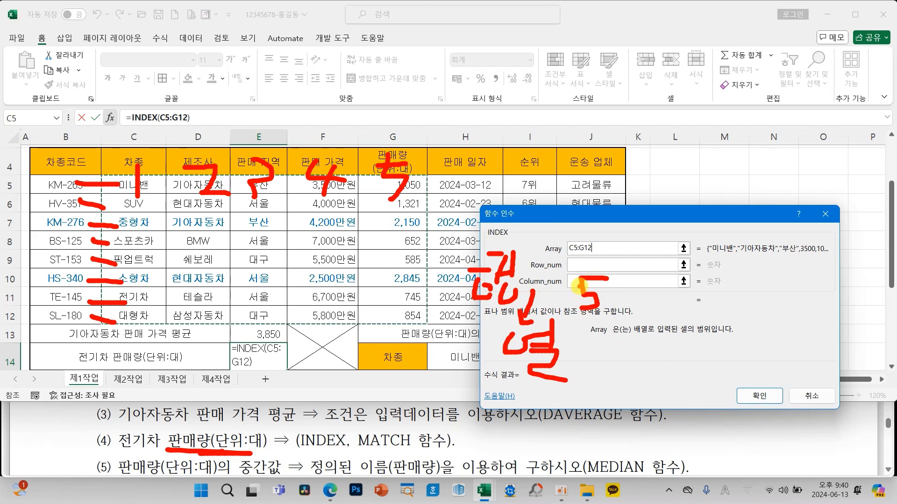
# Step: Set the INDEX Column_num to 5 for the 판매량 column, and make Row_num active with the 차종 column clear of the dialog
pyautogui.press('Escape')
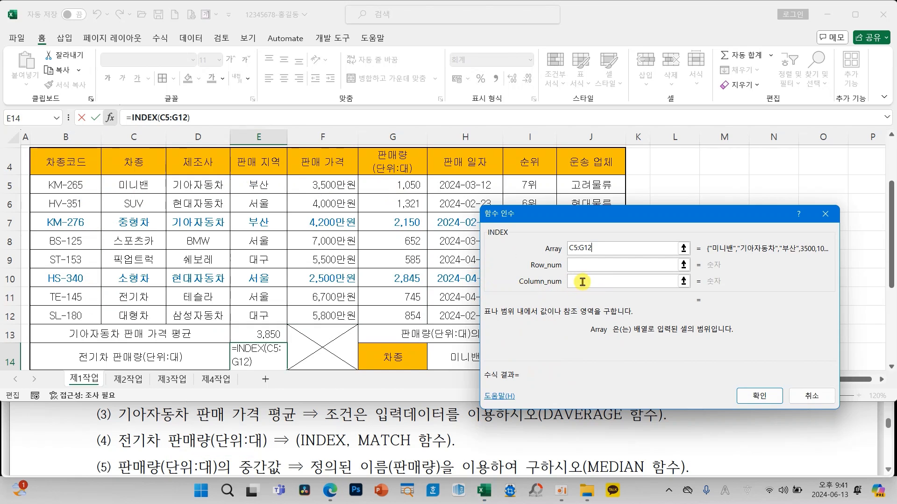
pyautogui.click(582, 282)
pyautogui.write('5')
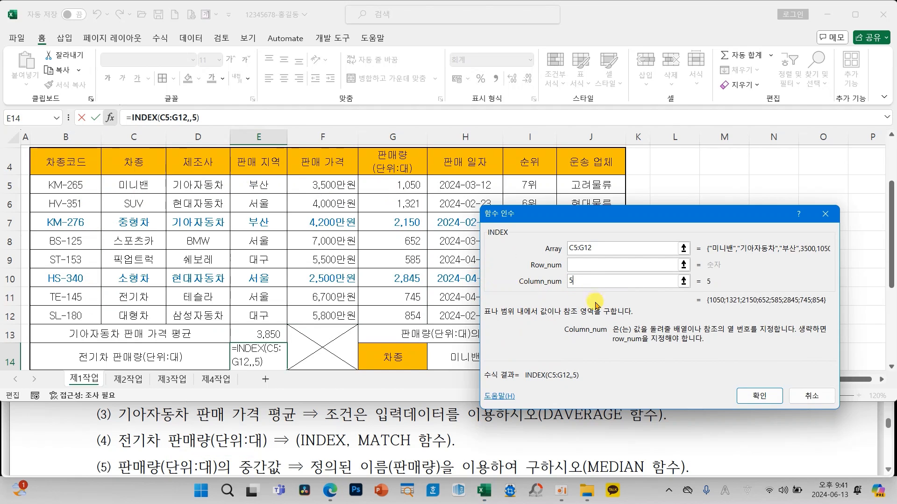
pyautogui.click(585, 265)
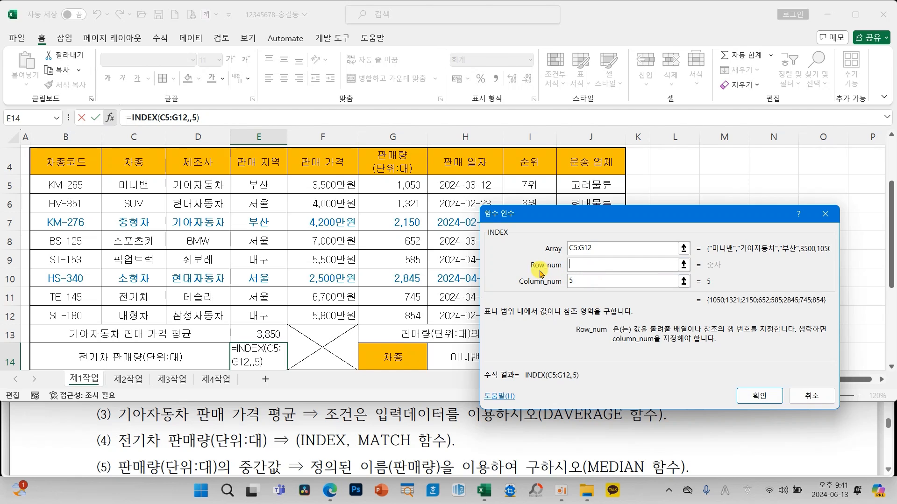
pyautogui.moveTo(519, 210); pyautogui.dragTo(362, 182)
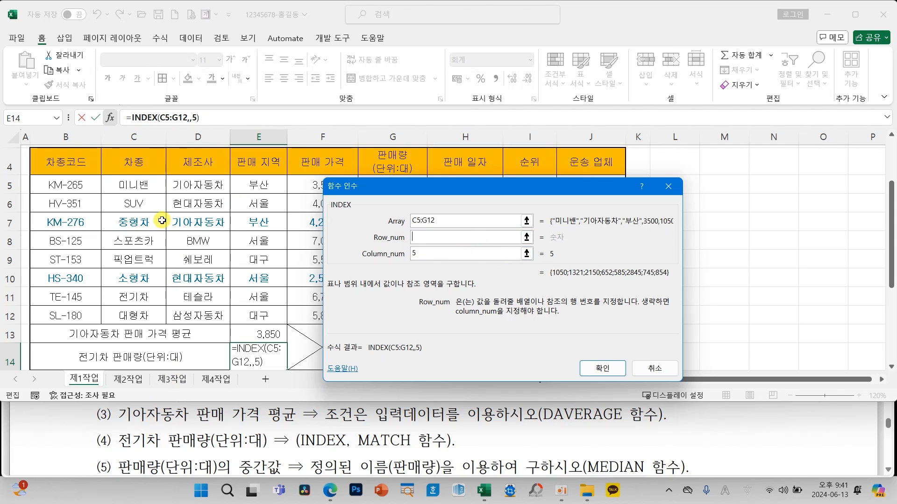
pyautogui.moveTo(92, 174)
pyautogui.mouseDown()
pyautogui.moveTo(162, 200)
pyautogui.moveTo(167, 331)
pyautogui.mouseUp()
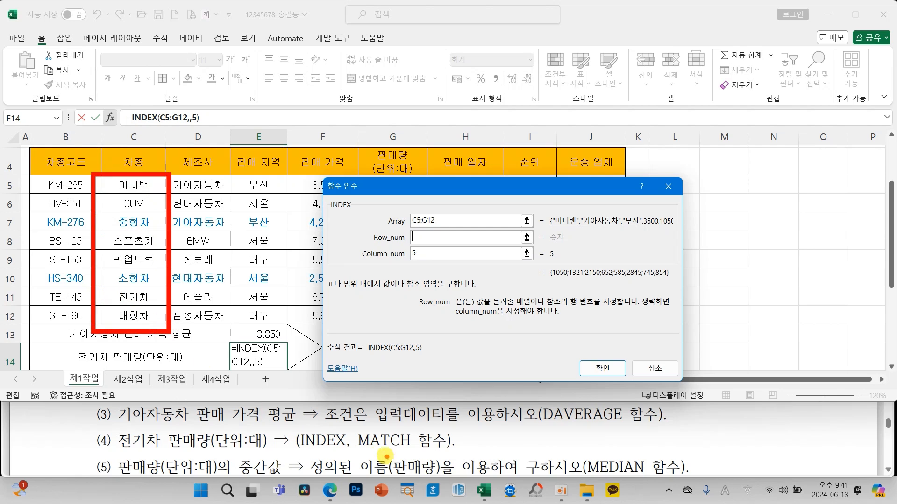
pyautogui.moveTo(350, 452); pyautogui.dragTo(426, 450)
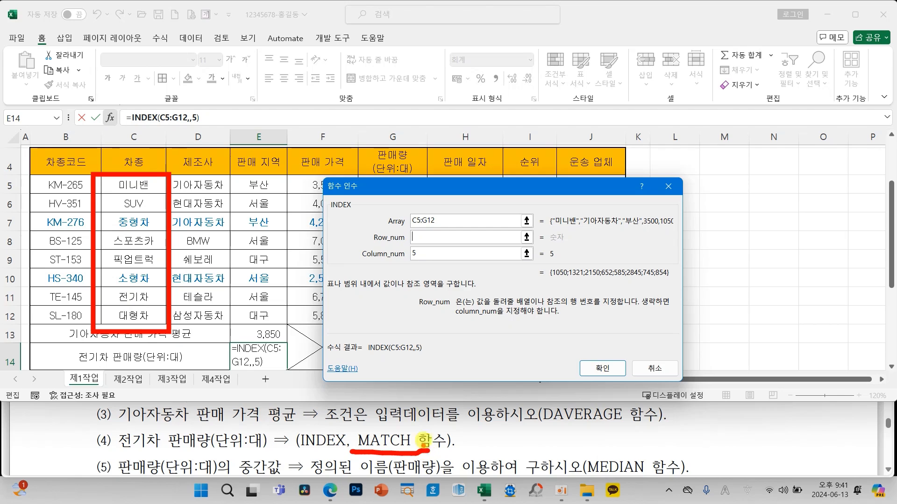
pyautogui.press('Escape')
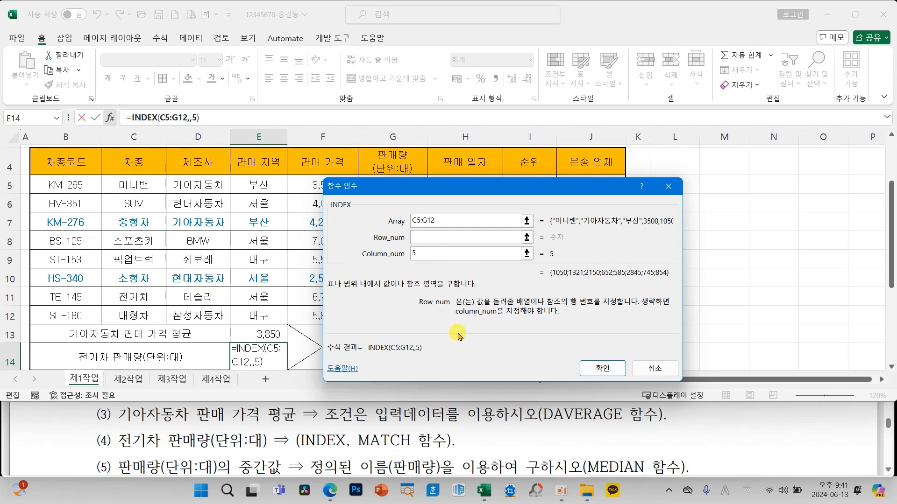
pyautogui.write('MATC')
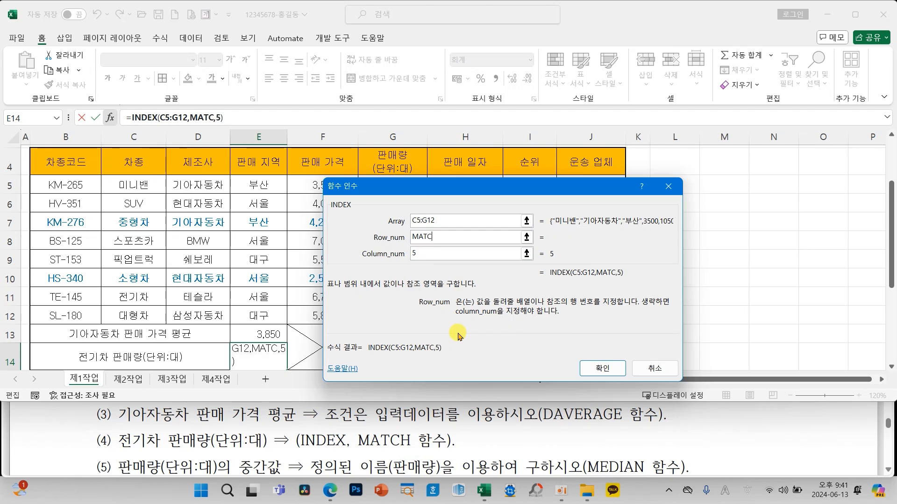
pyautogui.write('H(')
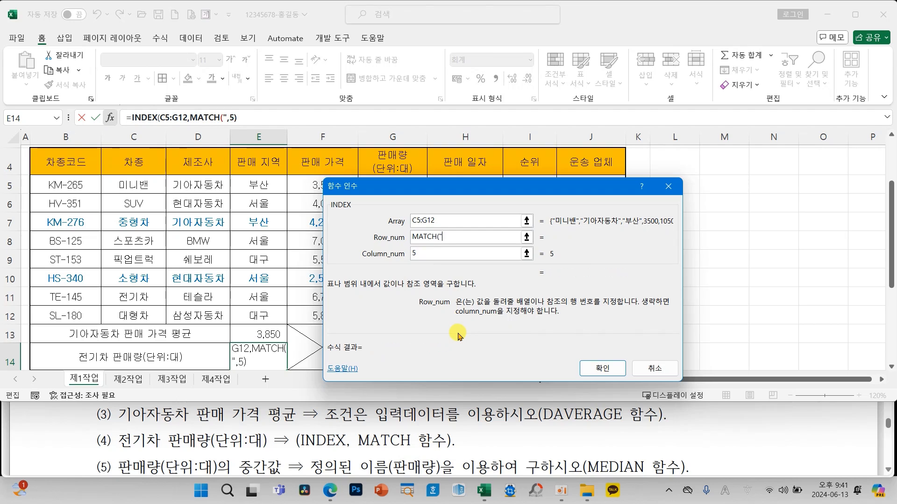
pyautogui.write('"')
pyautogui.press('Hangul')
pyautogui.write('전기')
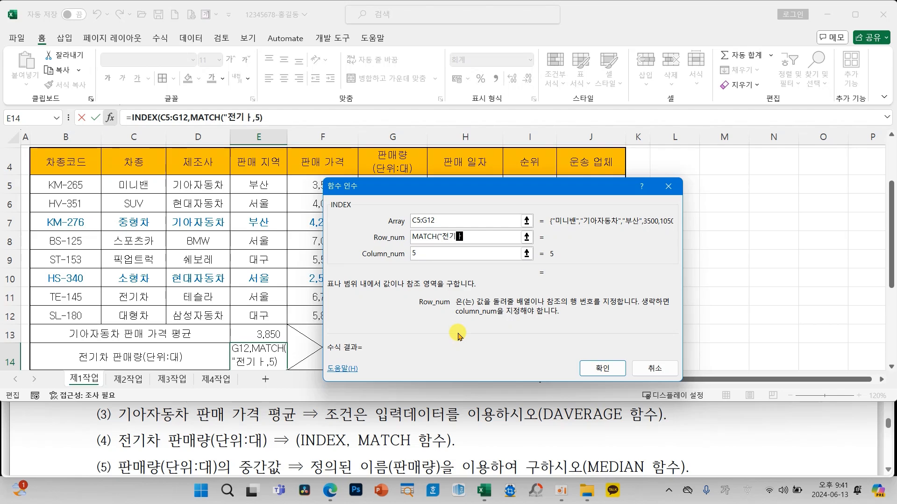
pyautogui.write('차",')
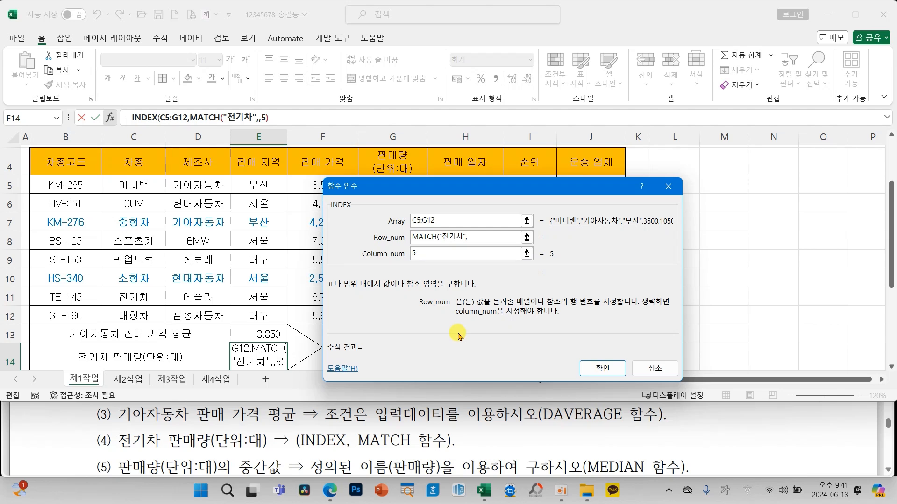
pyautogui.moveTo(140, 185); pyautogui.dragTo(143, 315)
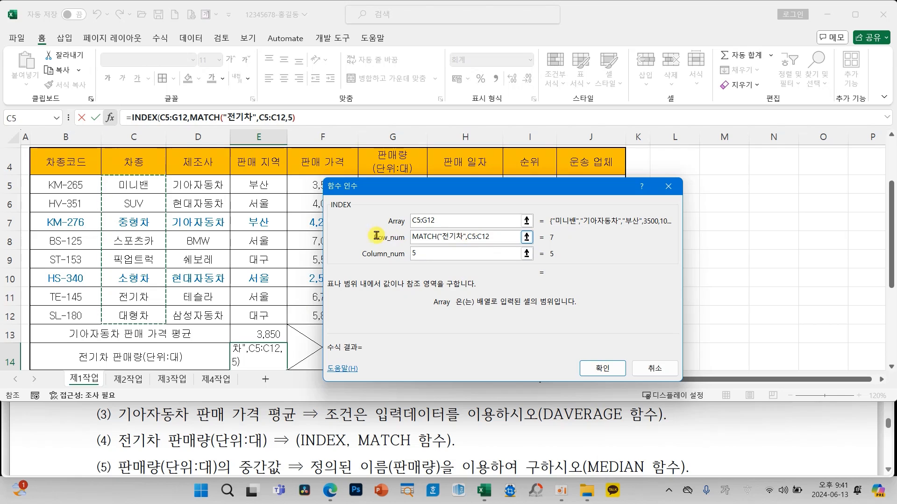
pyautogui.press('BackSpace')
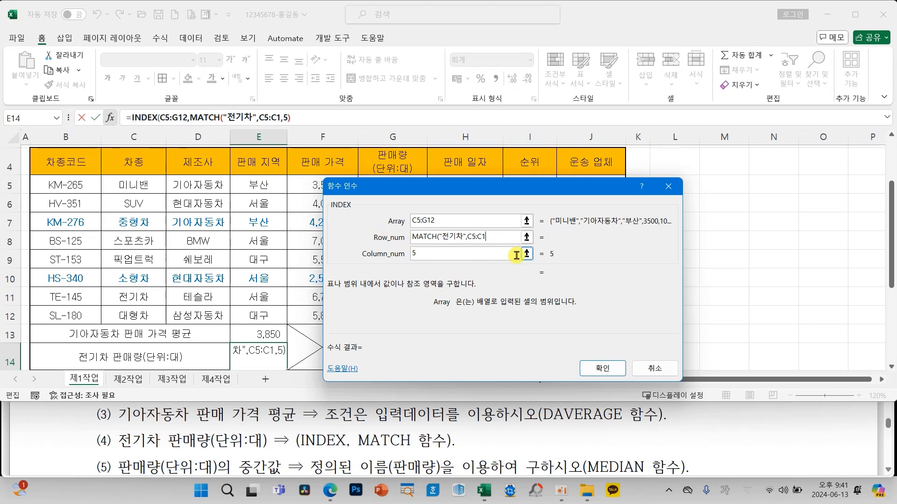
pyautogui.press('BackSpace')
pyautogui.press('BackSpace')
pyautogui.press('BackSpace')
pyautogui.press('BackSpace')
pyautogui.press('BackSpace')
pyautogui.press('BackSpace')
pyautogui.press('BackSpace')
pyautogui.press('BackSpace')
pyautogui.press('BackSpace')
pyautogui.press('BackSpace')
pyautogui.press('BackSpace')
pyautogui.press('BackSpace')
pyautogui.press('BackSpace')
pyautogui.press('BackSpace')
pyautogui.press('BackSpace')
pyautogui.press('BackSpace')
pyautogui.press('BackSpace')
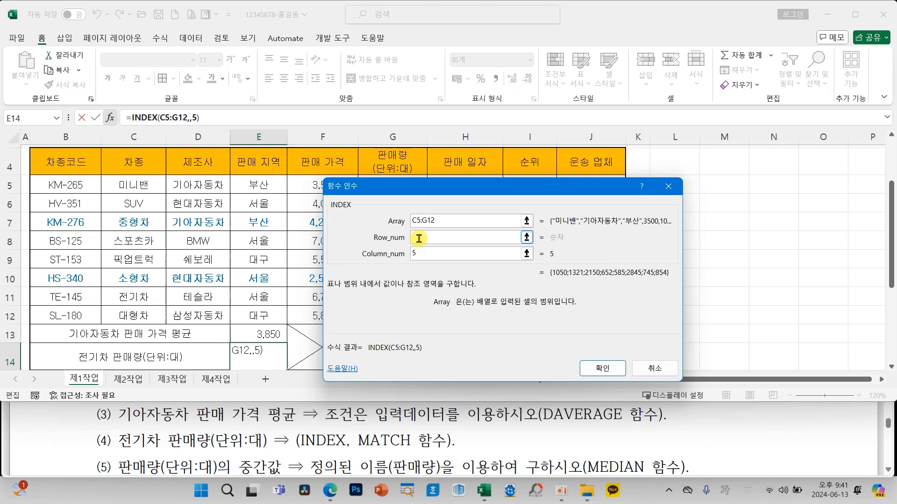
# Step: Nest the MATCH function inside the Row_num argument of INDEX, keeping the 차종 column clear of its dialog
pyautogui.click(56, 120)
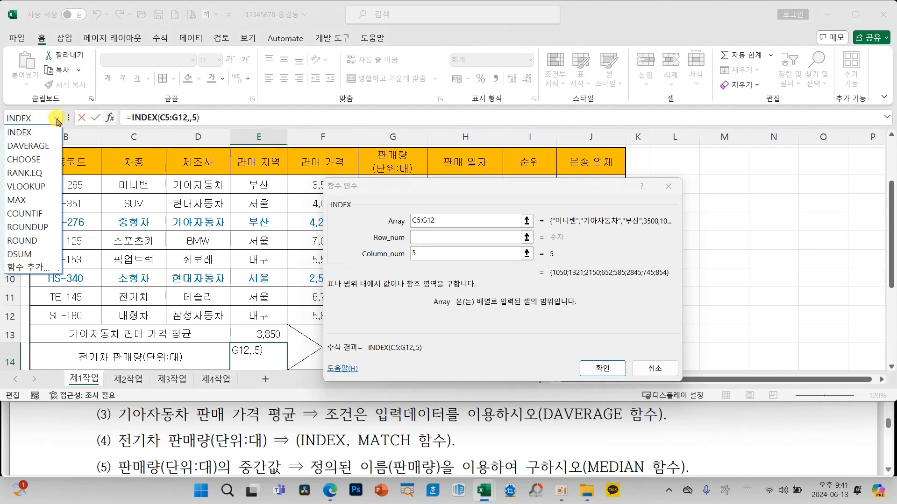
pyautogui.click(28, 267)
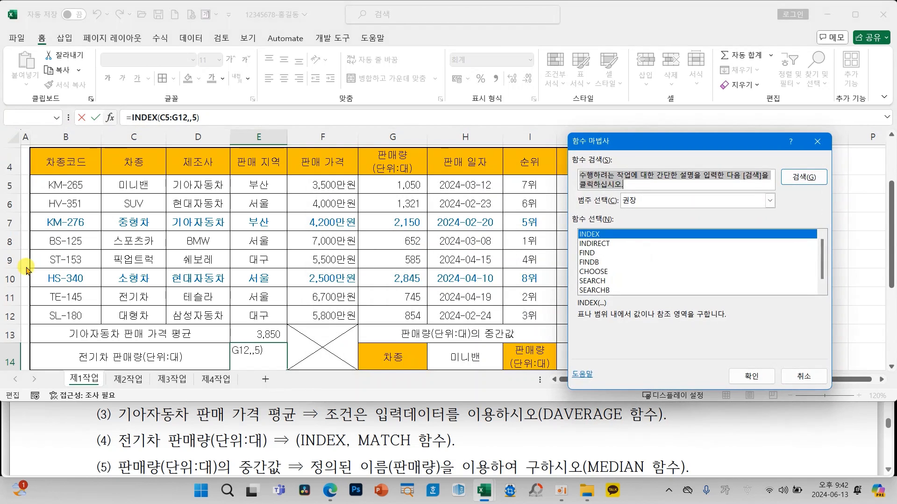
pyautogui.write('M')
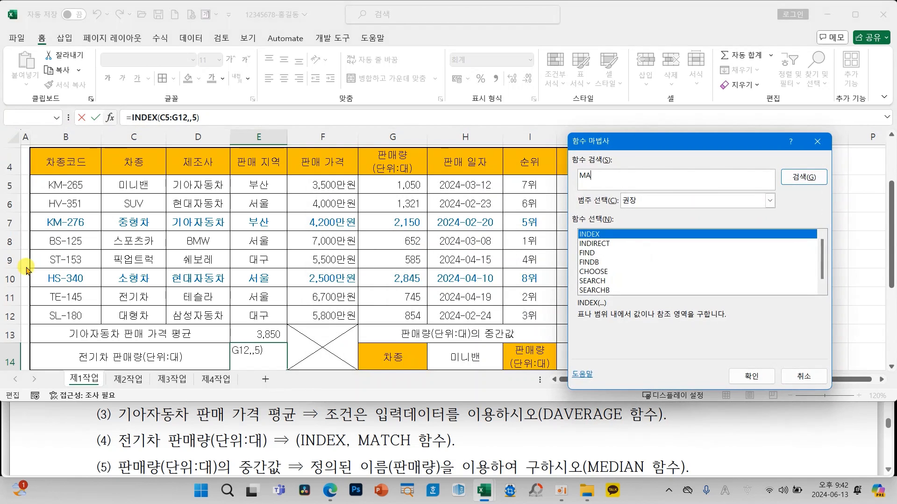
pyautogui.write('A')
pyautogui.press('Return')
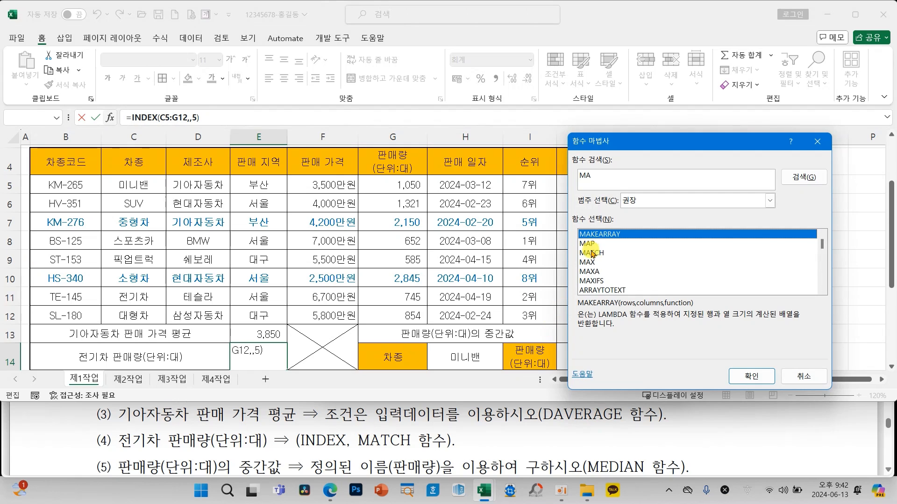
pyautogui.doubleClick(591, 254)
pyautogui.moveTo(411, 193); pyautogui.dragTo(430, 183)
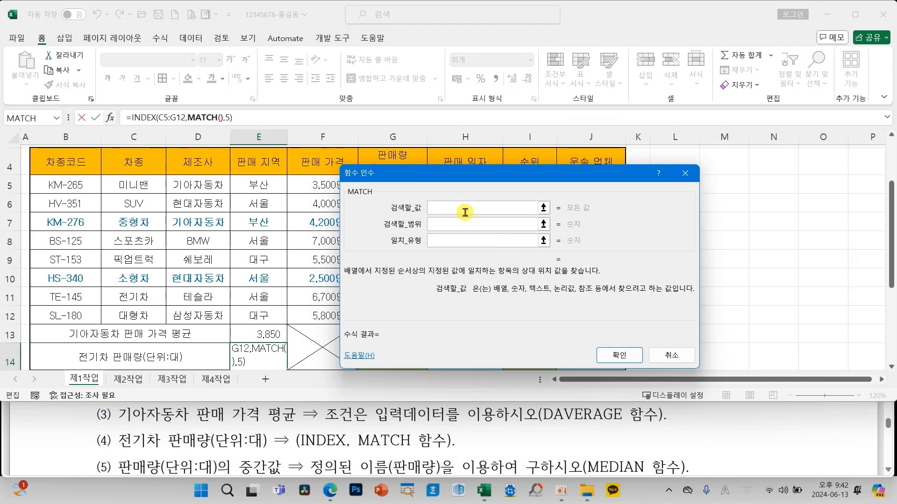
# Step: Set the MATCH lookup value to "전기차" and its lookup range to C5:C12, the 차종 data
pyautogui.write('전기차')
pyautogui.press('Tab')
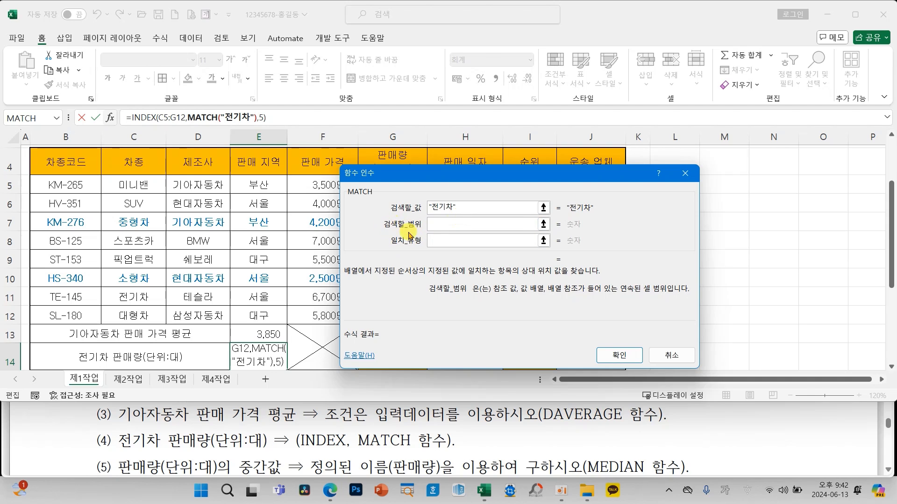
pyautogui.moveTo(142, 182); pyautogui.dragTo(138, 312)
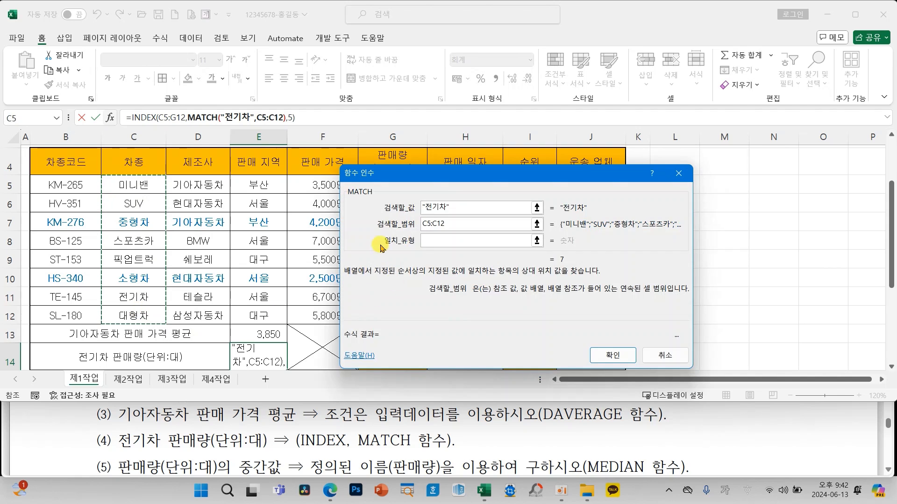
# Step: Set the MATCH match type to 0 and return to the array-form arguments of the outer INDEX function
pyautogui.click(429, 240)
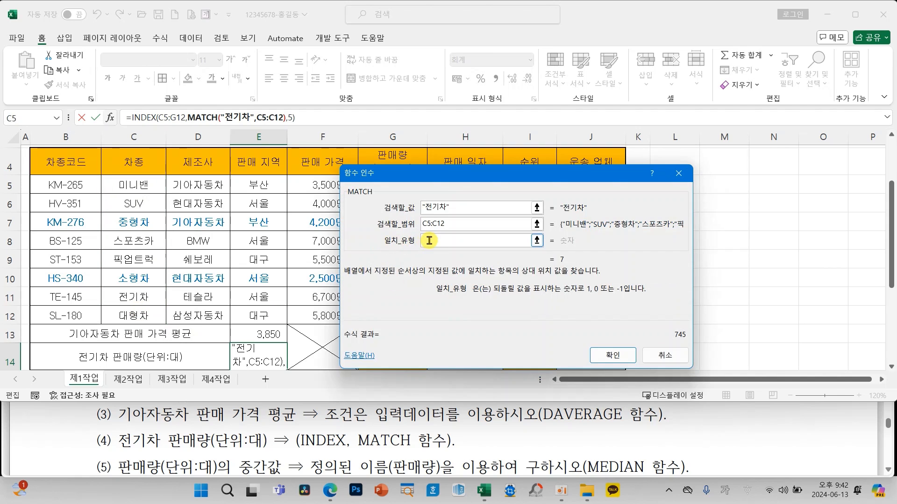
pyautogui.write('0')
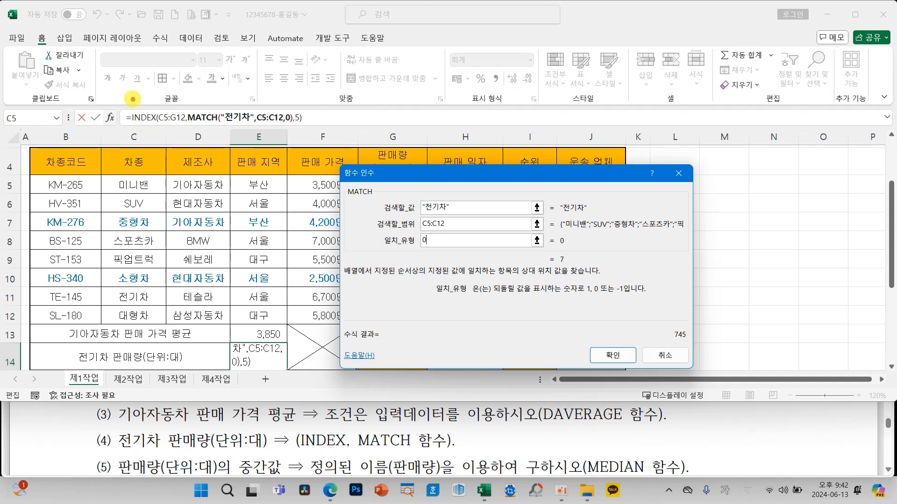
pyautogui.moveTo(132, 99)
pyautogui.mouseDown()
pyautogui.moveTo(140, 120)
pyautogui.moveTo(169, 87)
pyautogui.mouseUp()
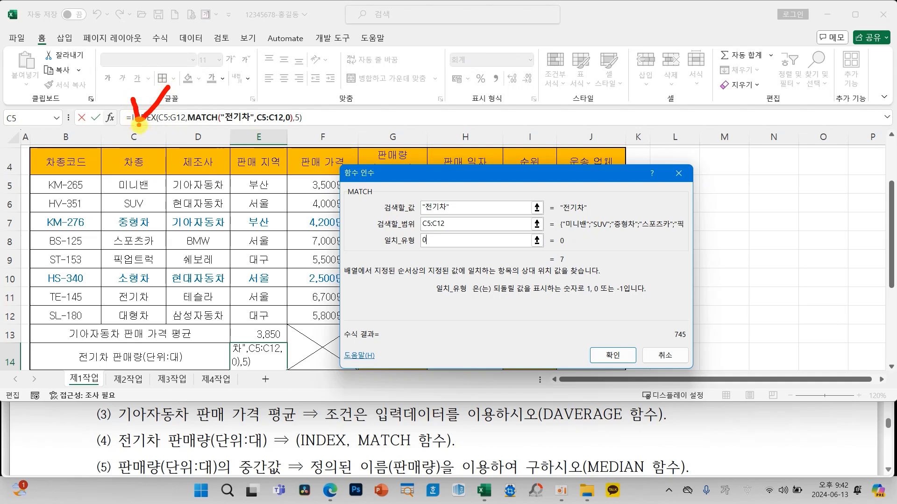
pyautogui.click(141, 118)
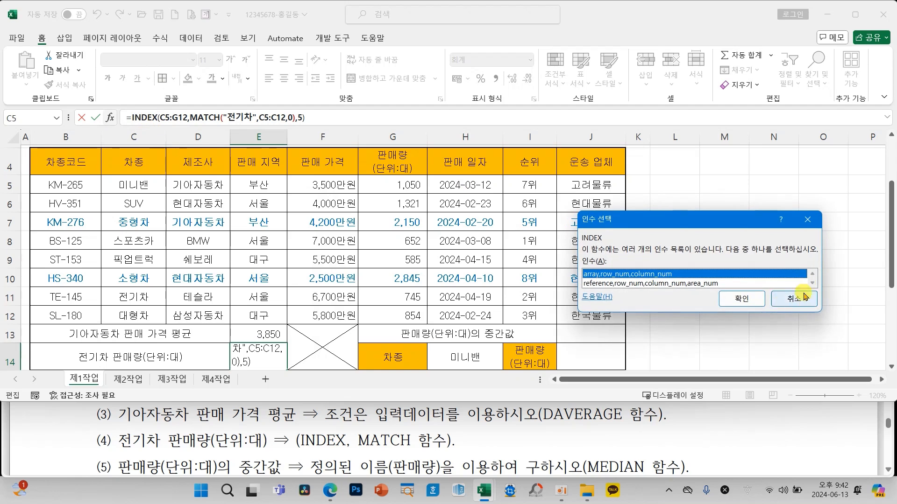
pyautogui.click(739, 299)
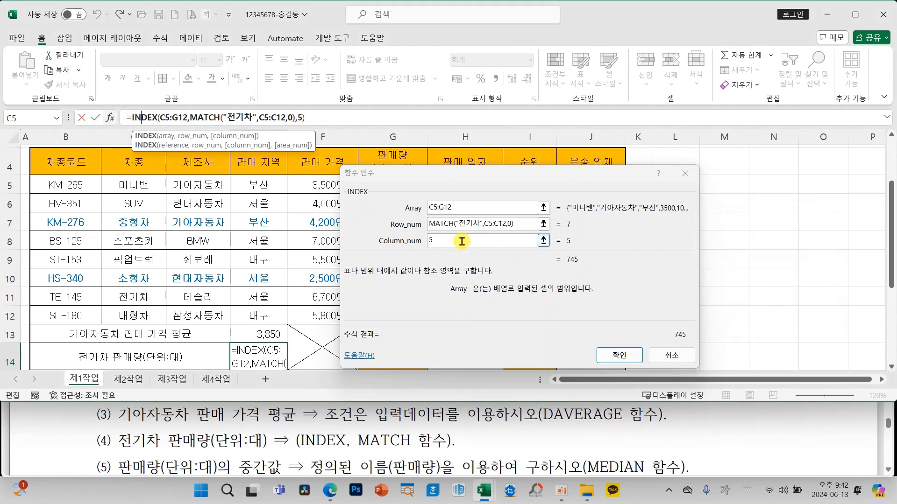
# Step: Review the INDEX arguments and enter the finished formula in E14
pyautogui.click(511, 226)
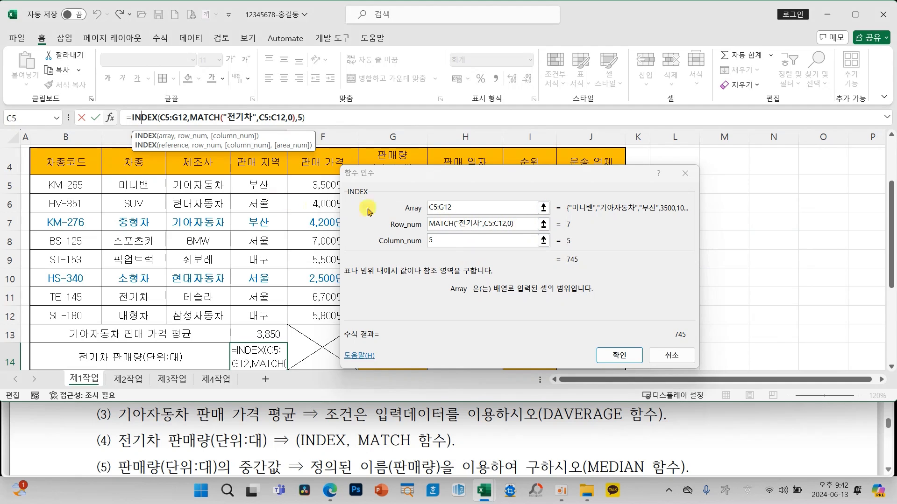
pyautogui.click(472, 243)
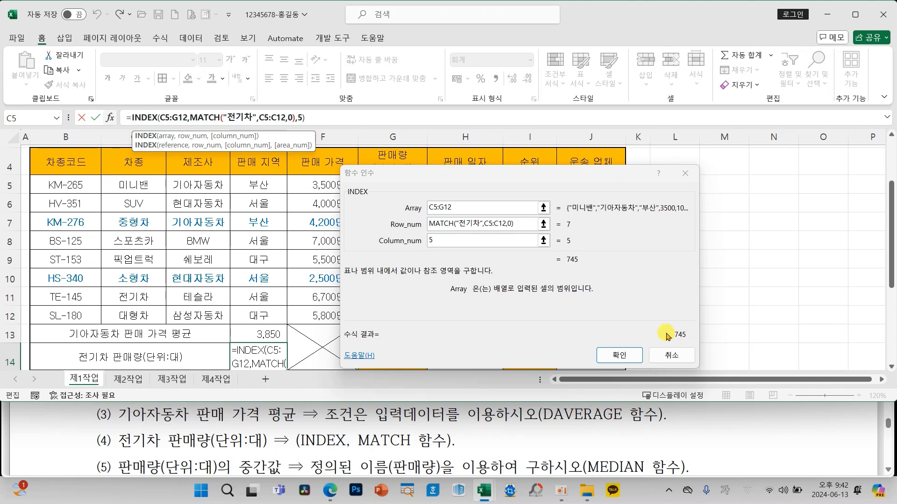
pyautogui.click(623, 355)
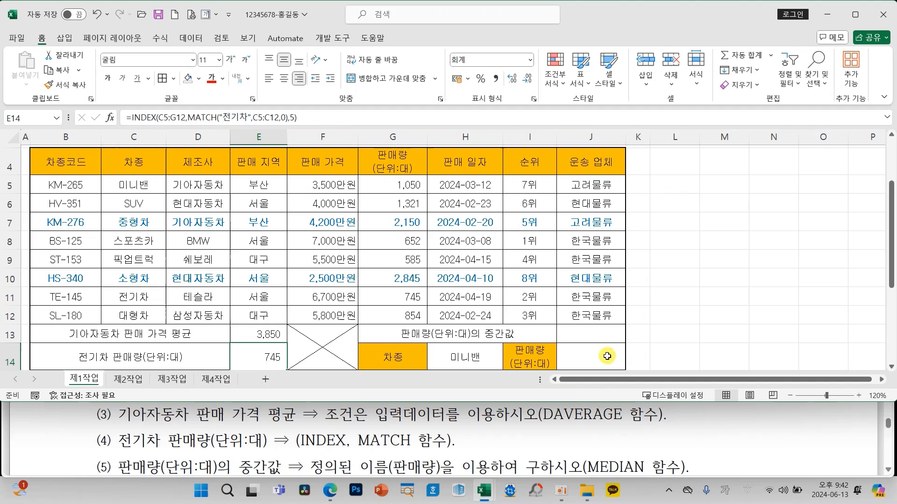
# Step: Review the formulas in E13 and E14 against the 순위 results in I5:I12
pyautogui.click(294, 282)
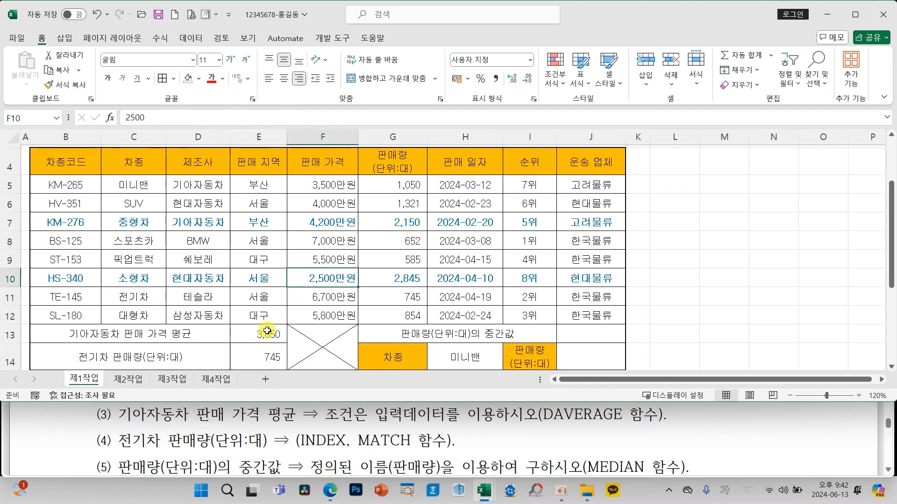
pyautogui.moveTo(266, 333); pyautogui.dragTo(262, 357)
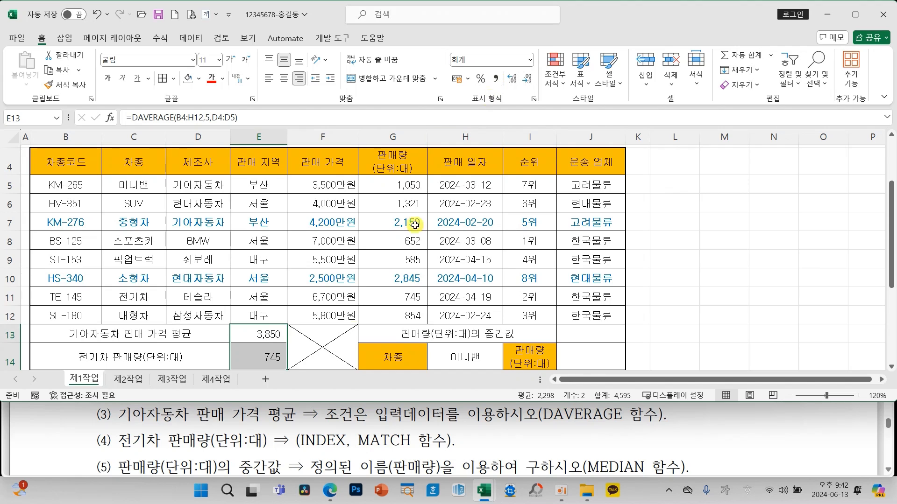
pyautogui.click(264, 339)
pyautogui.click(262, 361)
pyautogui.click(266, 333)
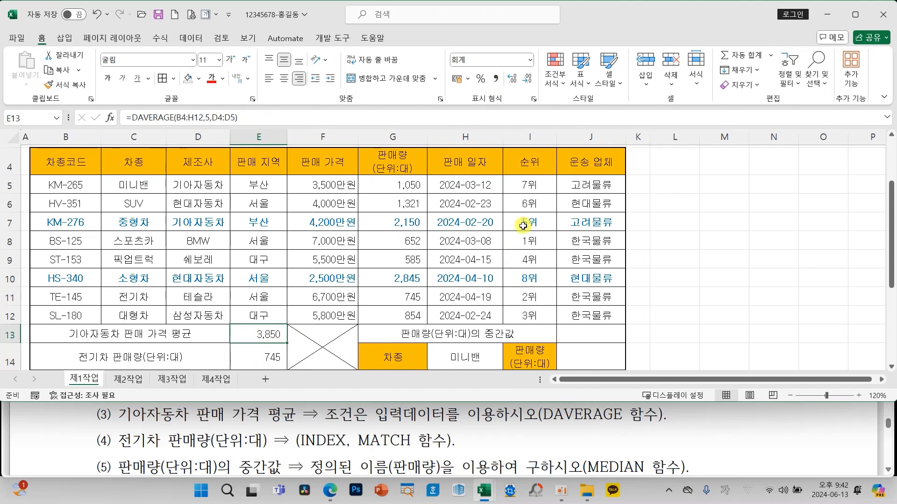
pyautogui.moveTo(531, 184); pyautogui.dragTo(525, 316)
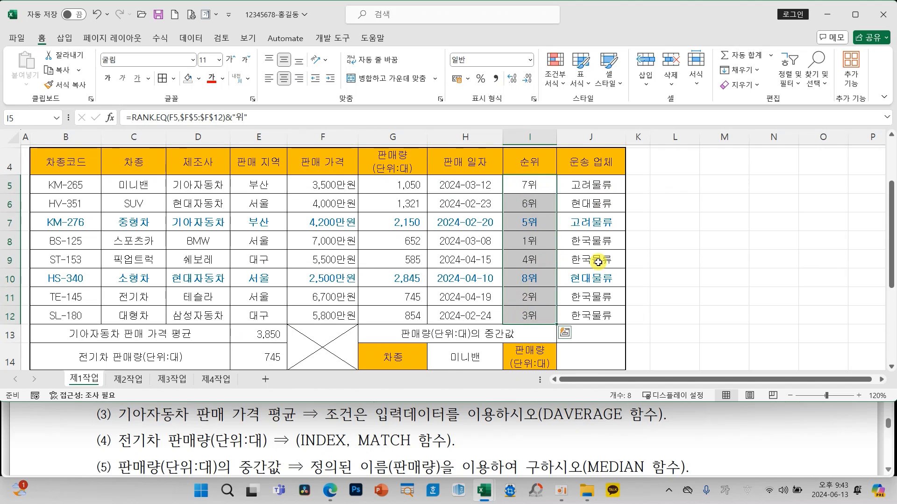
pyautogui.click(267, 333)
pyautogui.click(263, 359)
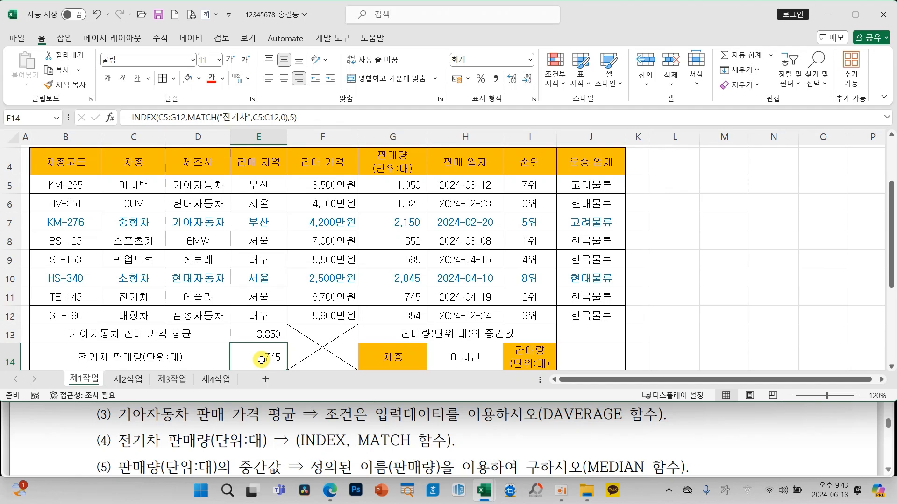
# Step: Find the MEDIAN function by searching for MED and insert it in J13 for the 판매량 중간값
pyautogui.click(592, 334)
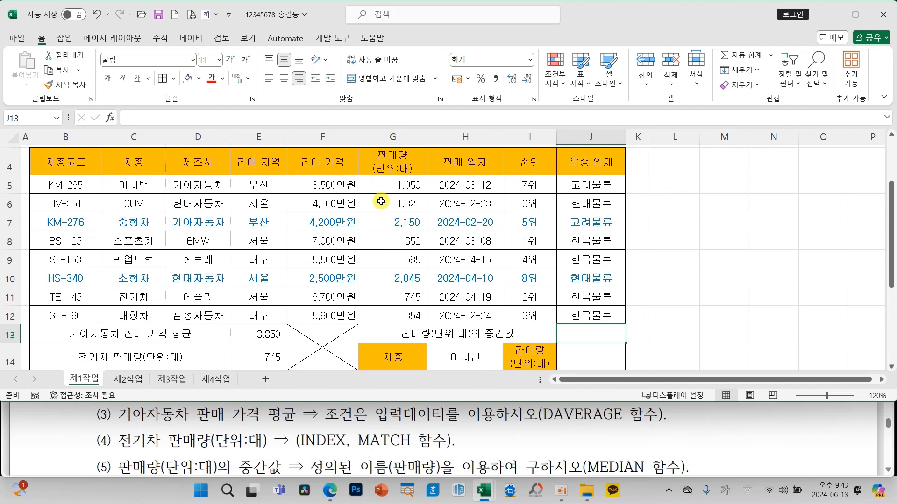
pyautogui.moveTo(356, 172); pyautogui.dragTo(426, 326)
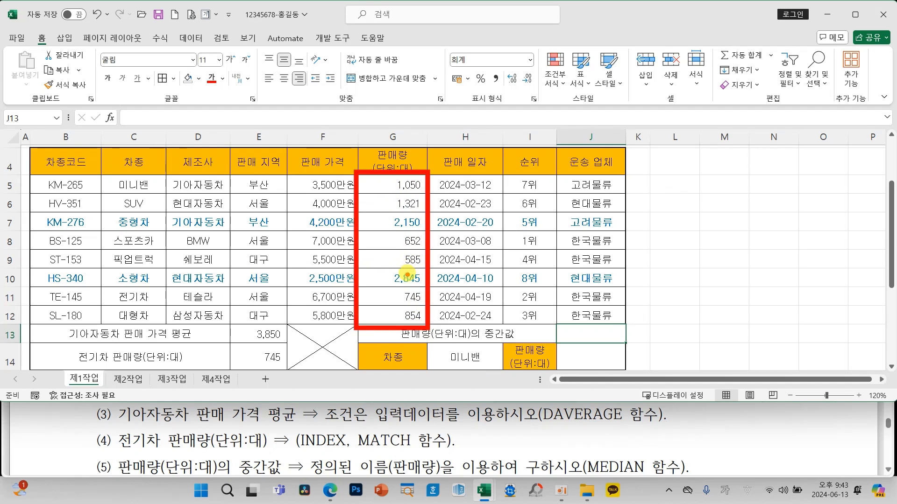
pyautogui.moveTo(432, 458)
pyautogui.mouseDown()
pyautogui.moveTo(348, 447)
pyautogui.moveTo(402, 490)
pyautogui.moveTo(428, 450)
pyautogui.mouseUp()
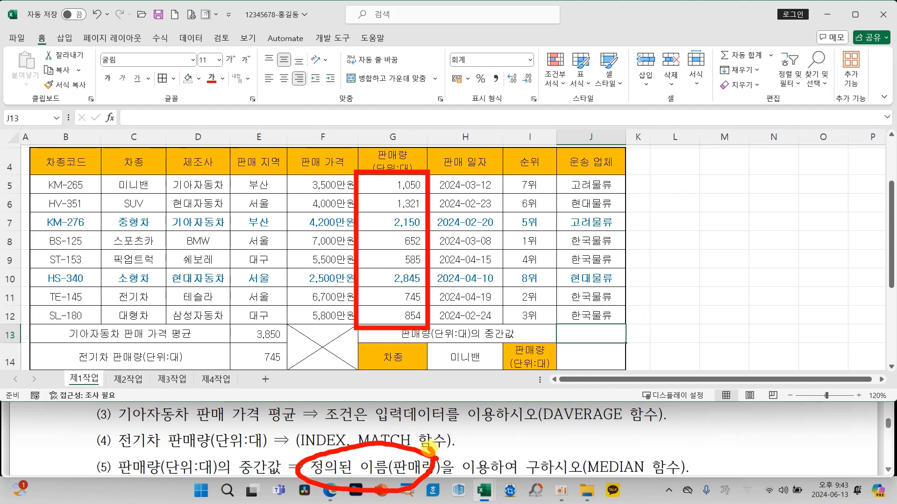
pyautogui.moveTo(659, 476); pyautogui.dragTo(578, 479)
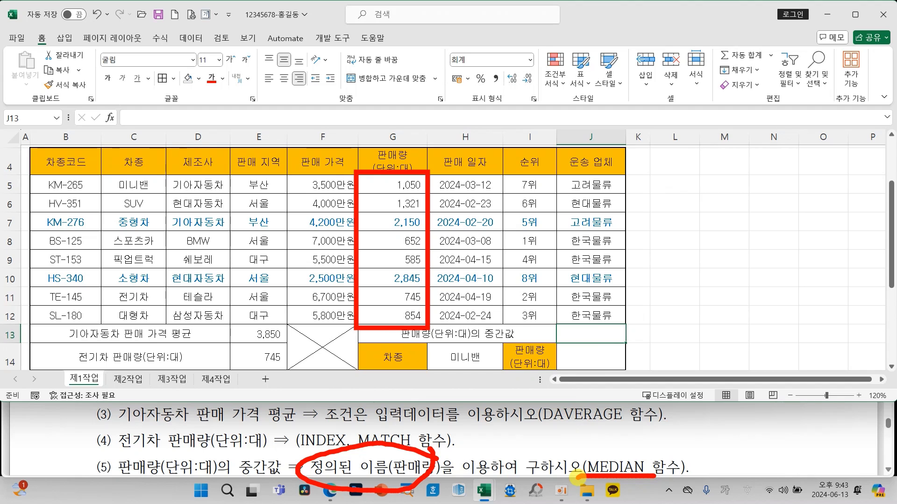
pyautogui.press('Escape')
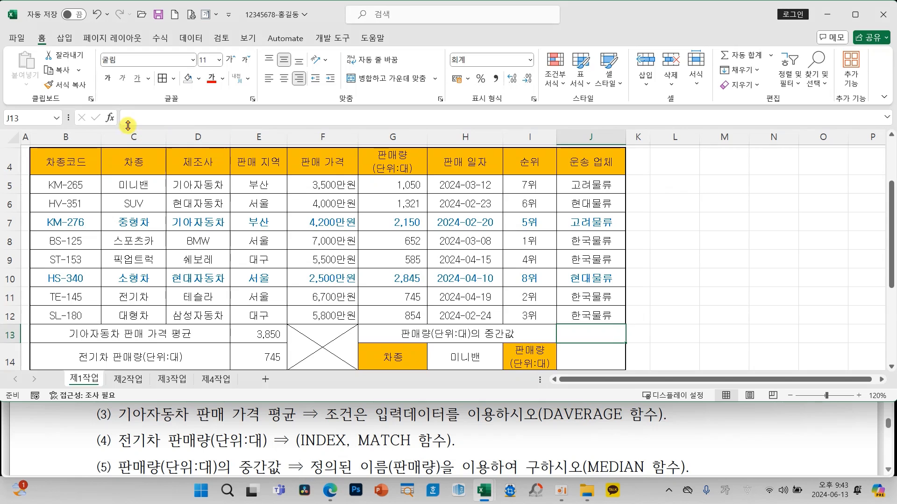
pyautogui.click(111, 118)
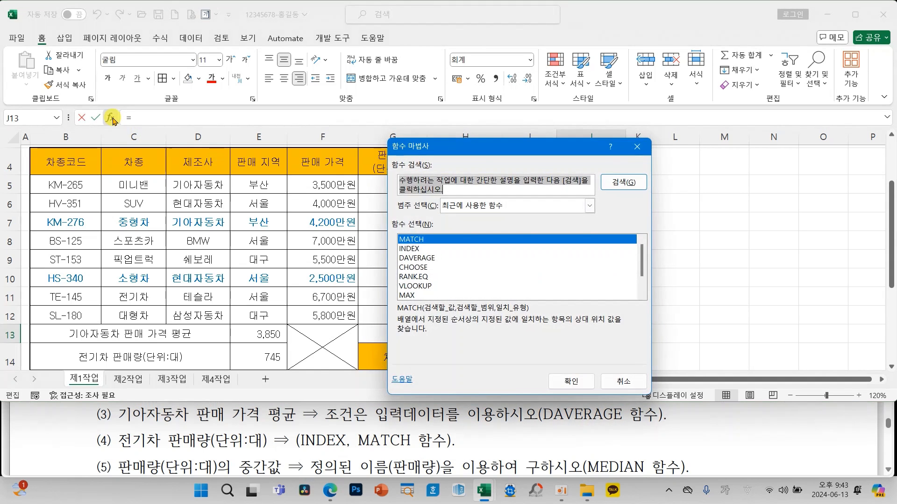
pyautogui.write('ㅡ')
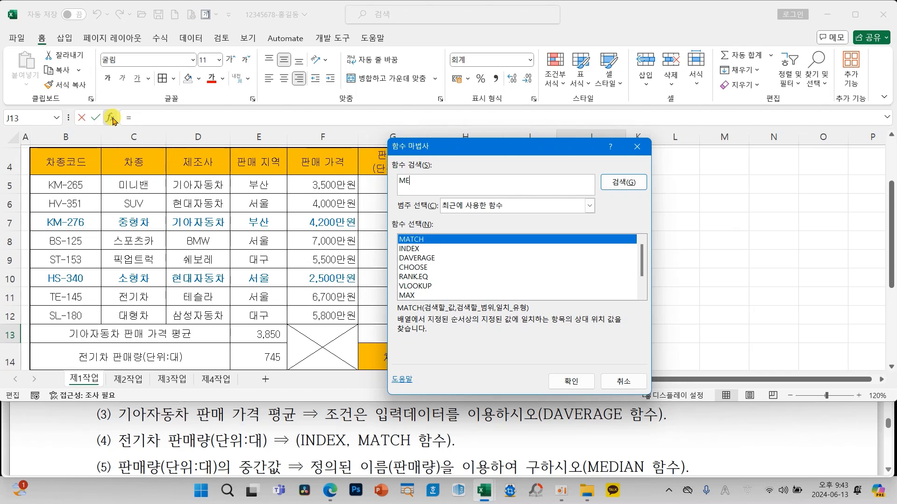
pyautogui.press('Return')
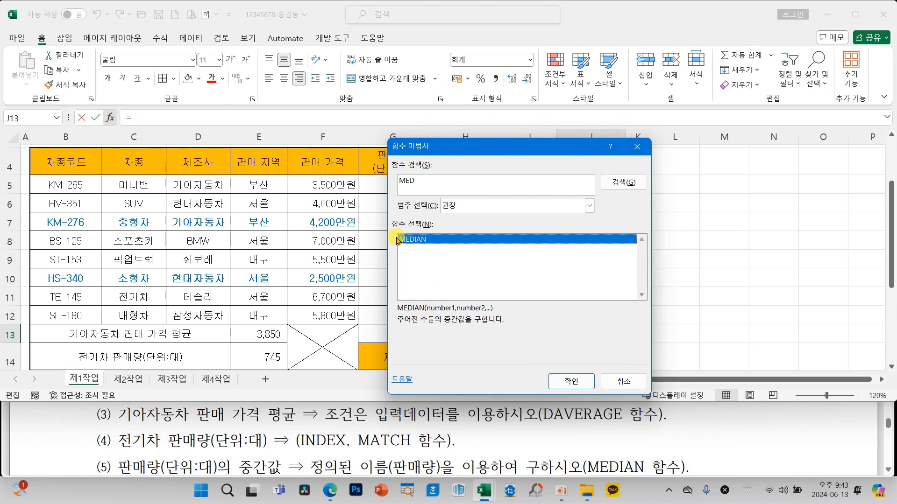
pyautogui.click(570, 380)
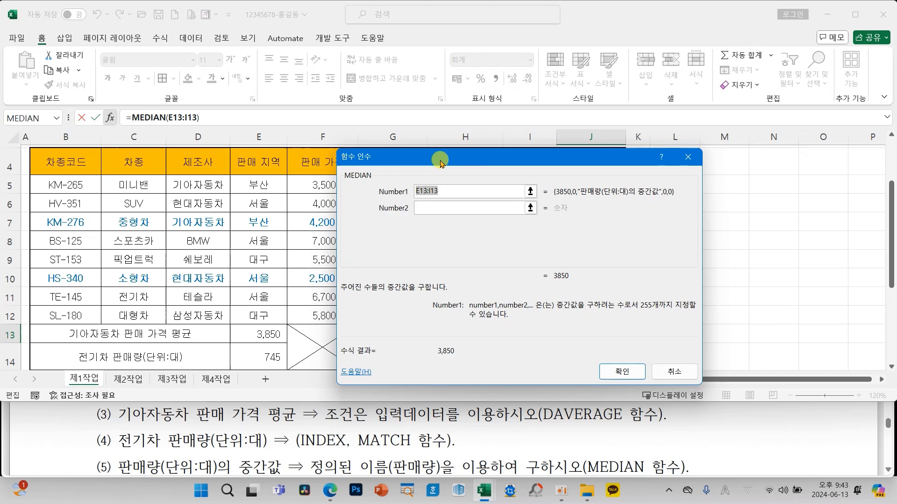
# Step: Fill the MEDIAN Number1 argument by selecting G5:G12, keeping the 판매량 column clear of the dialog
pyautogui.moveTo(448, 158); pyautogui.dragTo(638, 163)
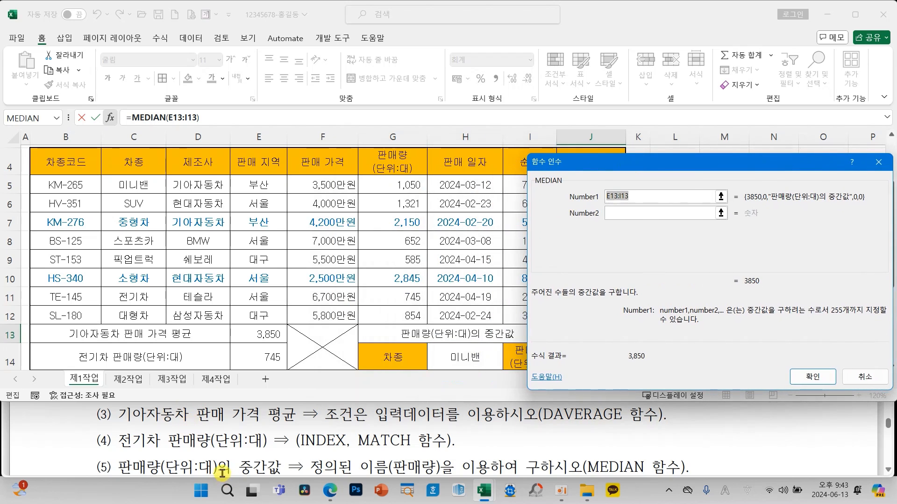
pyautogui.click(388, 182)
pyautogui.moveTo(388, 181); pyautogui.dragTo(386, 312)
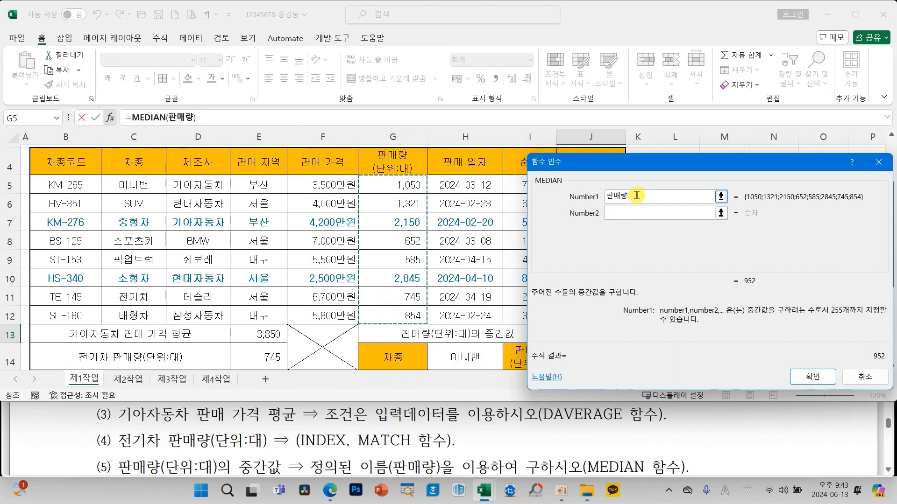
# Step: Clear Number1, enter the defined name 판매량 in it instead, and enter the MEDIAN formula in J13
pyautogui.moveTo(561, 162); pyautogui.dragTo(481, 151)
pyautogui.press('BackSpace')
pyautogui.press('BackSpace')
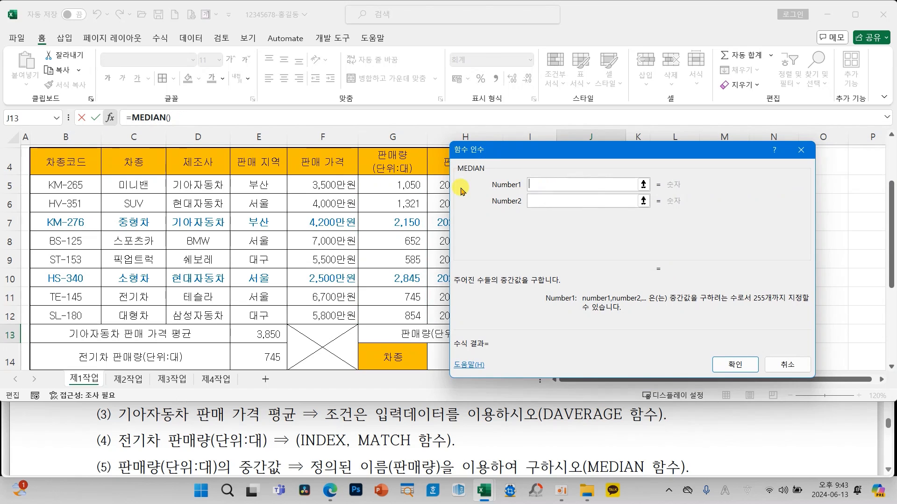
pyautogui.write('매량')
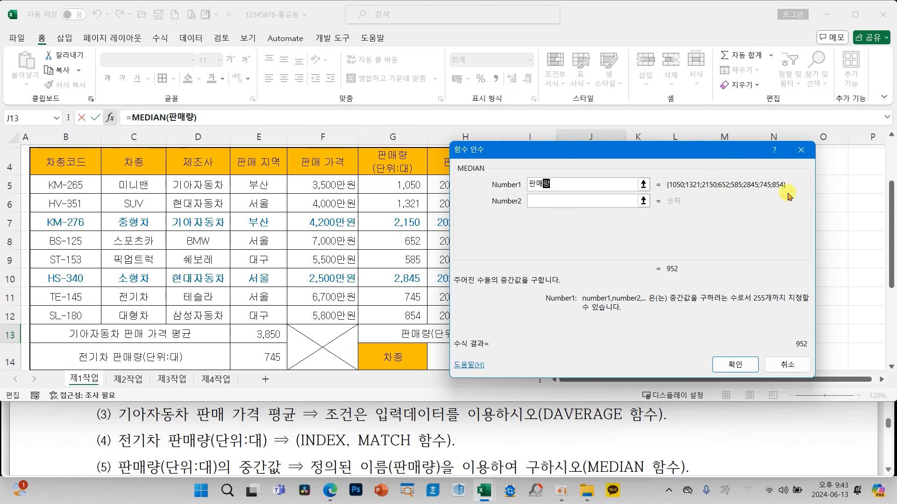
pyautogui.click(737, 366)
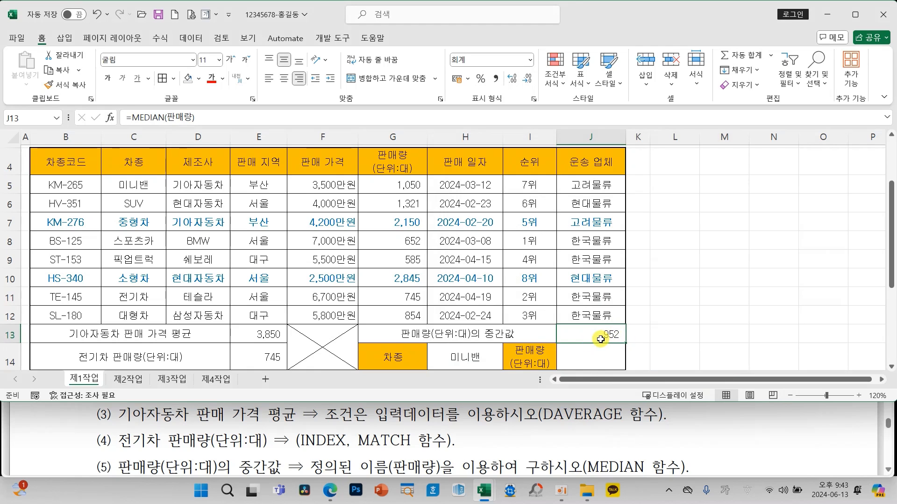
# Step: Read instruction (6) for the VLOOKUP task and examine the 차종 choices offered in H14
pyautogui.click(601, 361)
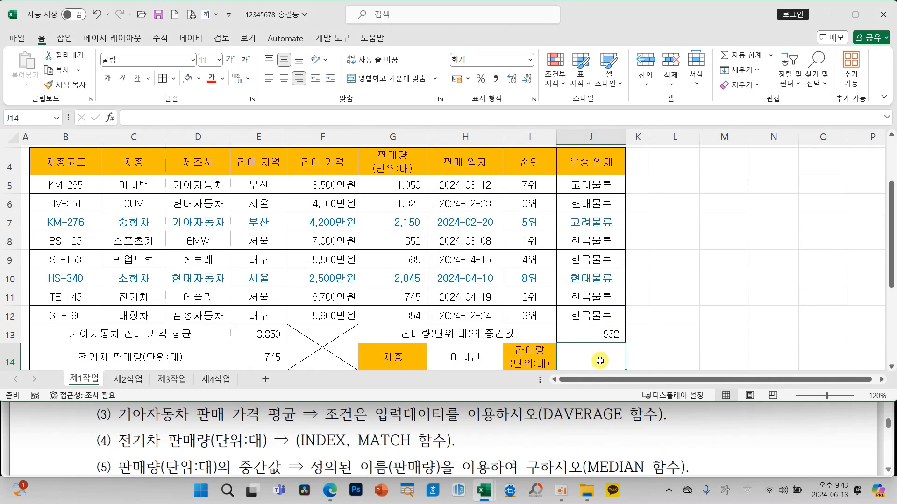
pyautogui.scroll(-2, 507, 409)
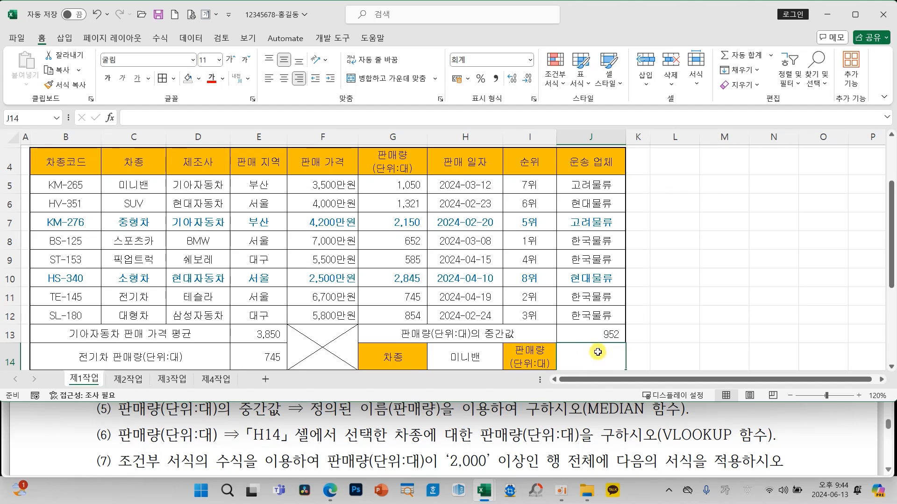
pyautogui.moveTo(451, 346)
pyautogui.mouseDown()
pyautogui.moveTo(457, 357)
pyautogui.moveTo(489, 309)
pyautogui.mouseUp()
pyautogui.click(481, 357)
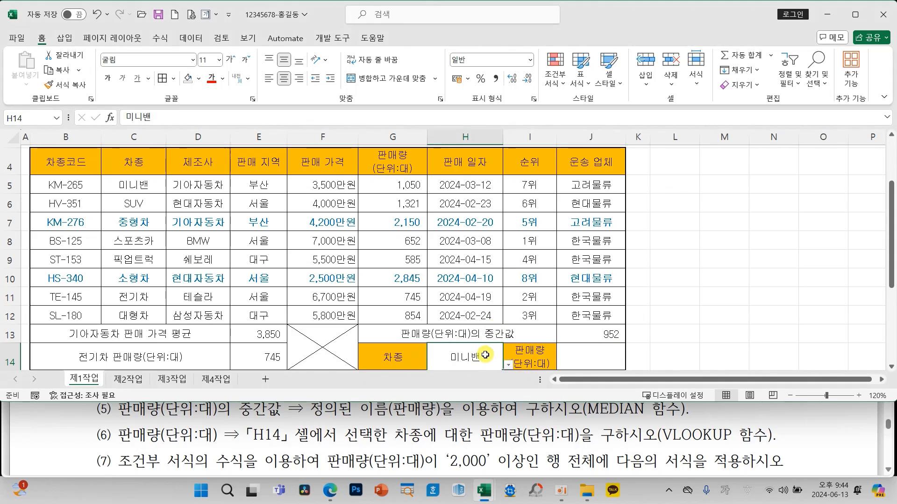
pyautogui.click(508, 365)
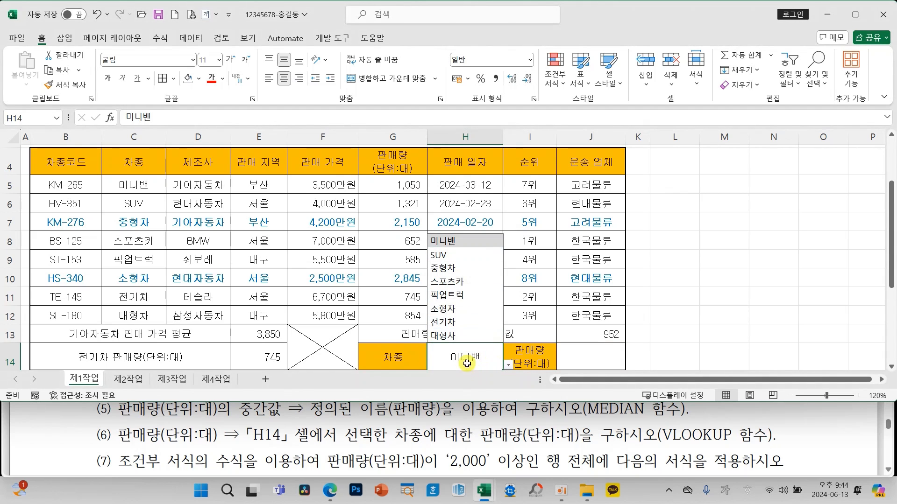
pyautogui.click(467, 364)
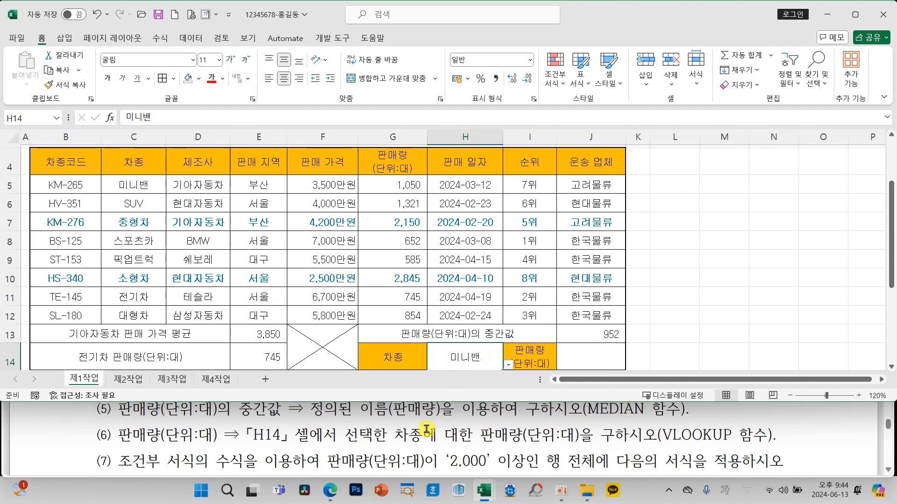
pyautogui.moveTo(386, 423)
pyautogui.mouseDown()
pyautogui.moveTo(598, 461)
pyautogui.moveTo(591, 451)
pyautogui.mouseUp()
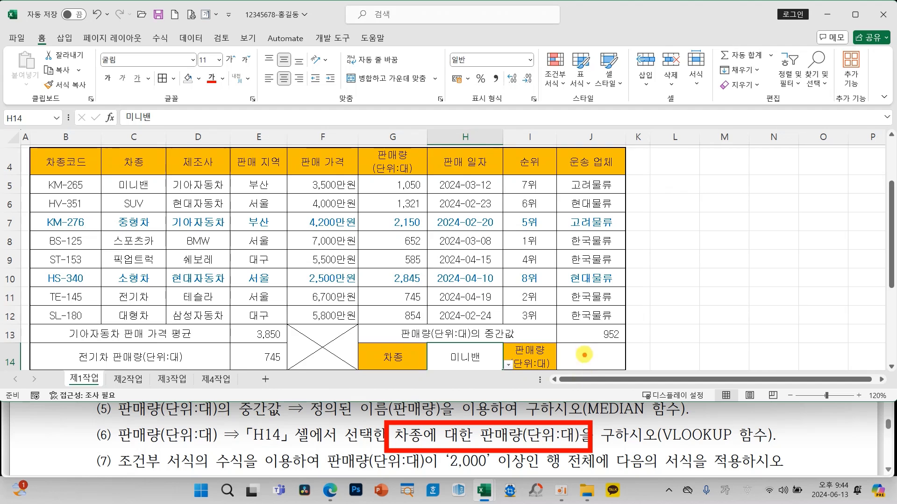
pyautogui.moveTo(567, 334)
pyautogui.mouseDown()
pyautogui.moveTo(583, 361)
pyautogui.moveTo(617, 304)
pyautogui.mouseUp()
pyautogui.press('Escape')
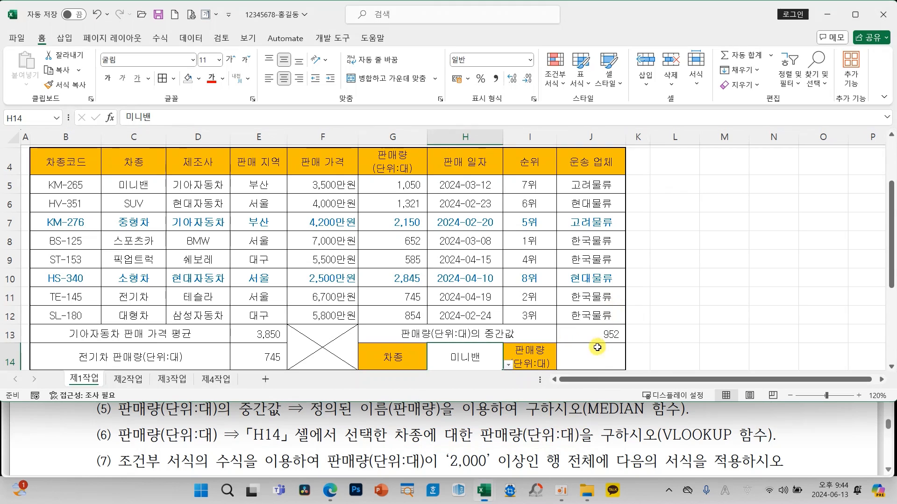
# Step: Insert the VLOOKUP function in J14 and set its lookup value to H14
pyautogui.click(584, 355)
pyautogui.click(115, 119)
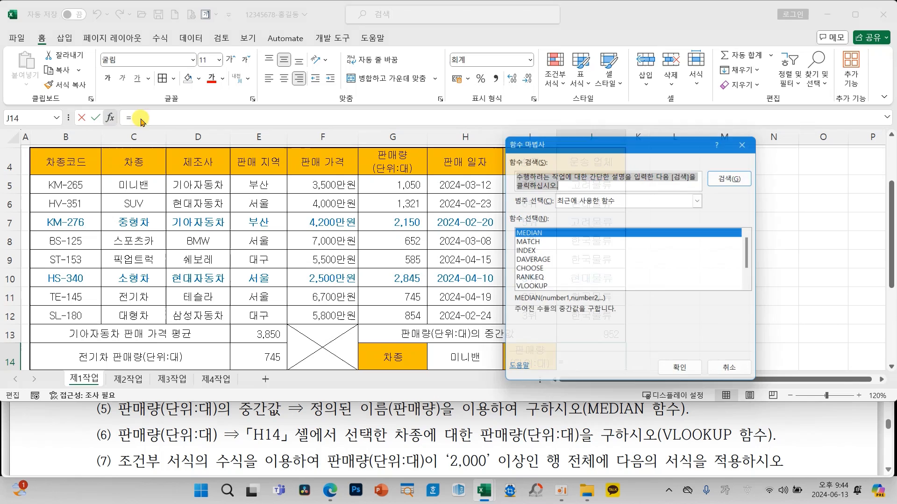
pyautogui.click(537, 289)
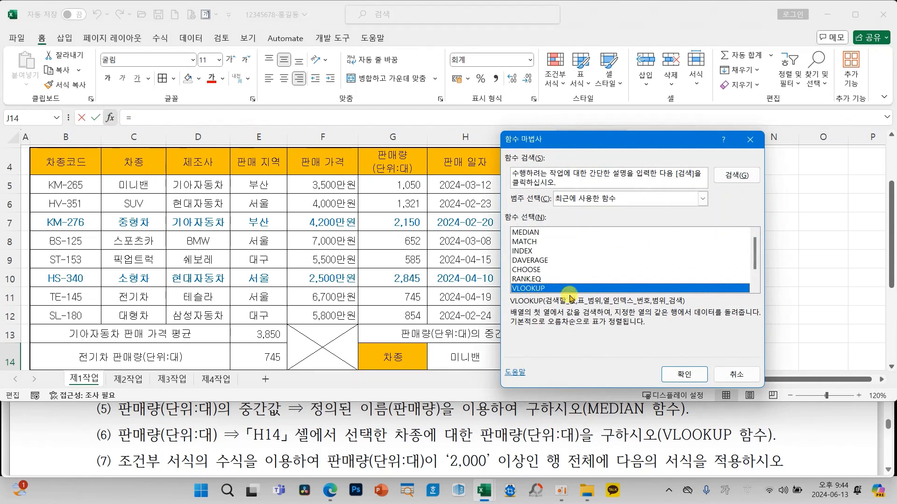
pyautogui.click(684, 373)
pyautogui.moveTo(541, 164); pyautogui.dragTo(466, 89)
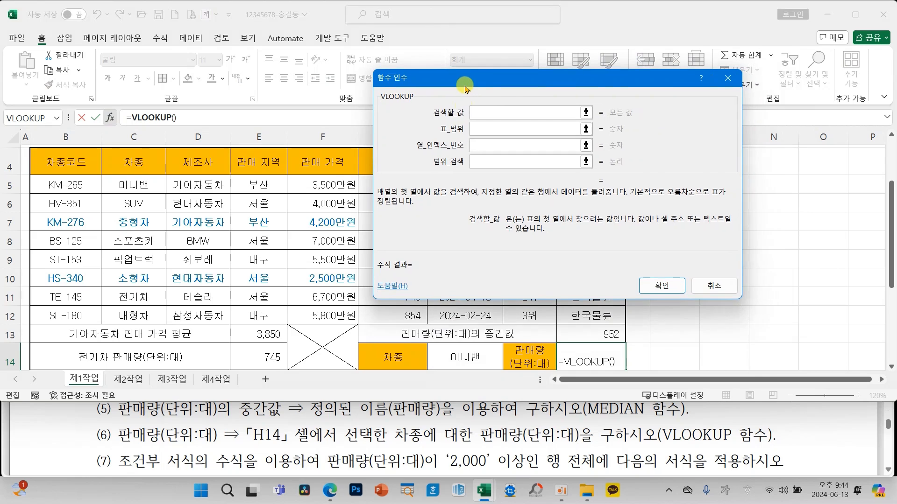
pyautogui.click(466, 356)
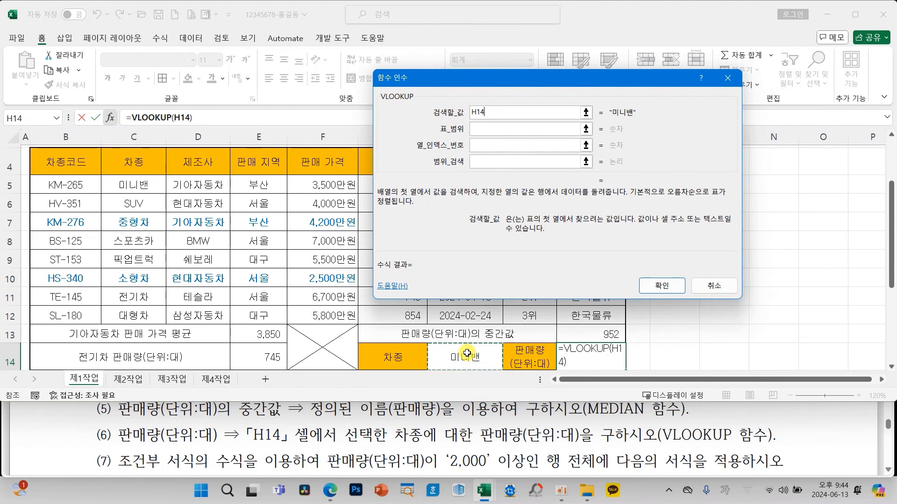
# Step: Set the VLOOKUP table range to C5:G12, keeping the selected columns clear of the dialog
pyautogui.click(478, 131)
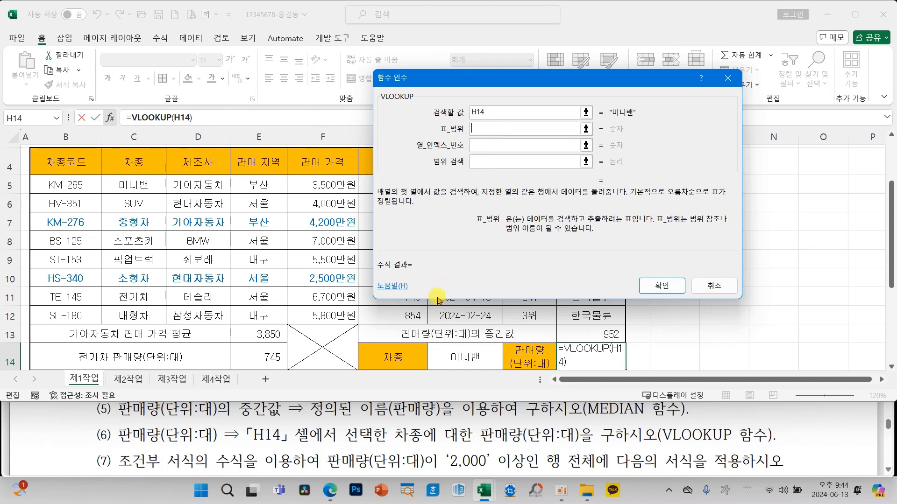
pyautogui.moveTo(386, 424)
pyautogui.mouseDown()
pyautogui.moveTo(580, 452)
pyautogui.moveTo(571, 446)
pyautogui.mouseUp()
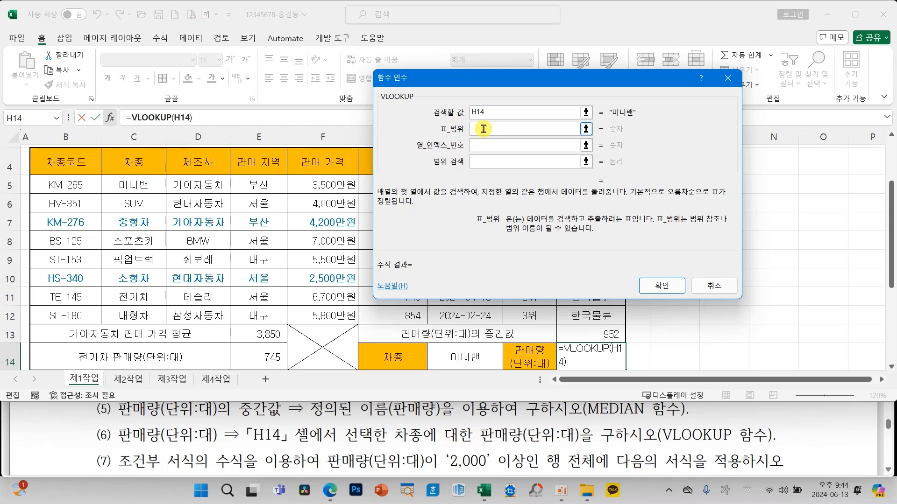
pyautogui.click(133, 193)
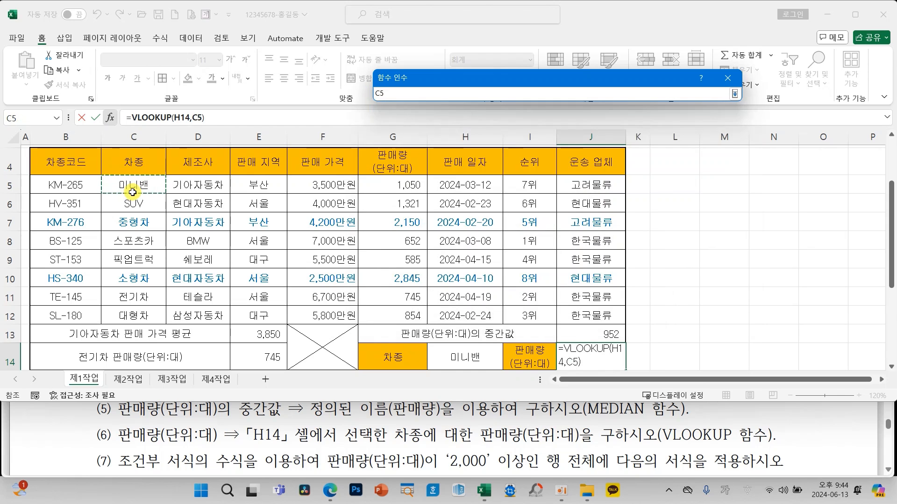
pyautogui.moveTo(133, 193); pyautogui.dragTo(386, 311)
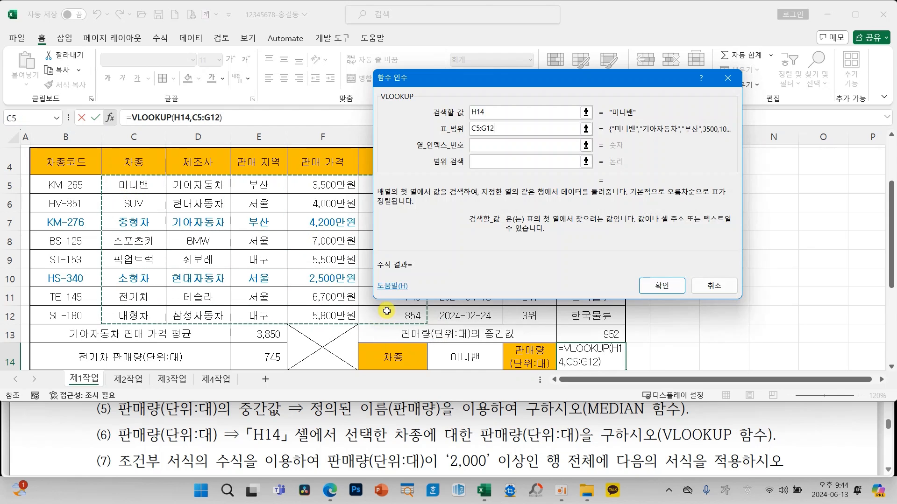
pyautogui.moveTo(417, 78); pyautogui.dragTo(501, 134)
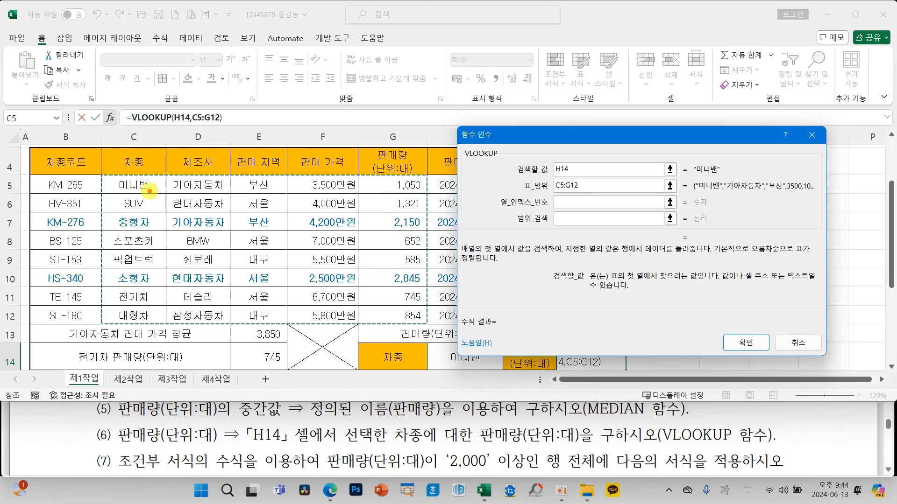
pyautogui.moveTo(149, 191); pyautogui.dragTo(145, 236)
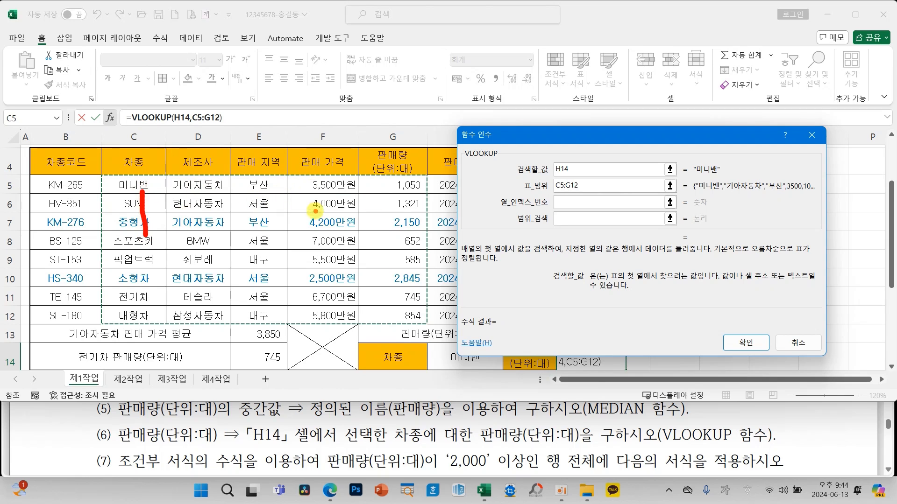
pyautogui.moveTo(425, 201)
pyautogui.mouseDown()
pyautogui.moveTo(384, 202)
pyautogui.moveTo(397, 258)
pyautogui.moveTo(382, 258)
pyautogui.moveTo(598, 195)
pyautogui.moveTo(591, 207)
pyautogui.mouseUp()
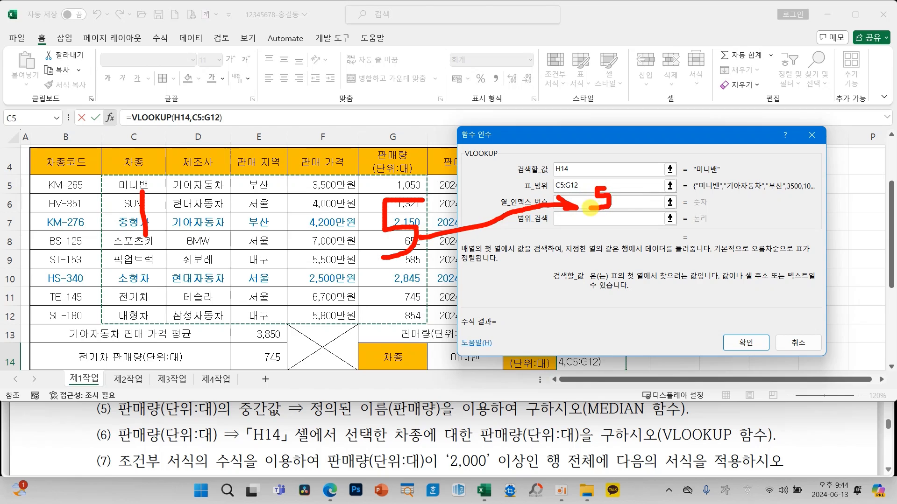
# Step: Set the VLOOKUP column index to 5 and the range lookup to 0 for an exact match, and enter the formula in J14
pyautogui.click(591, 207)
pyautogui.write('5')
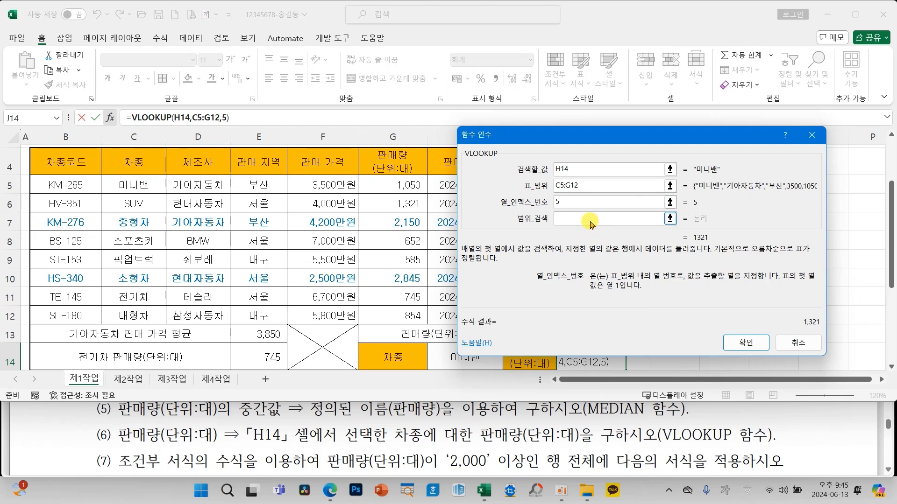
pyautogui.click(590, 221)
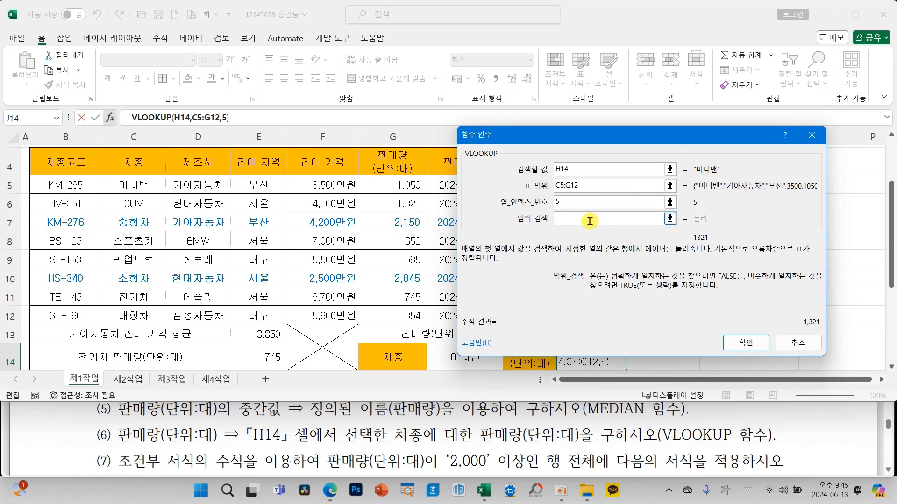
pyautogui.write('0')
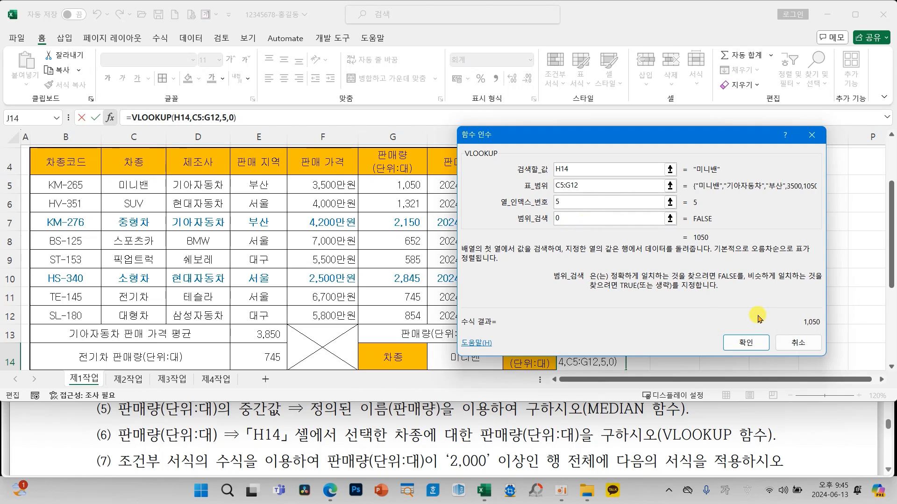
pyautogui.moveTo(600, 263); pyautogui.dragTo(745, 286)
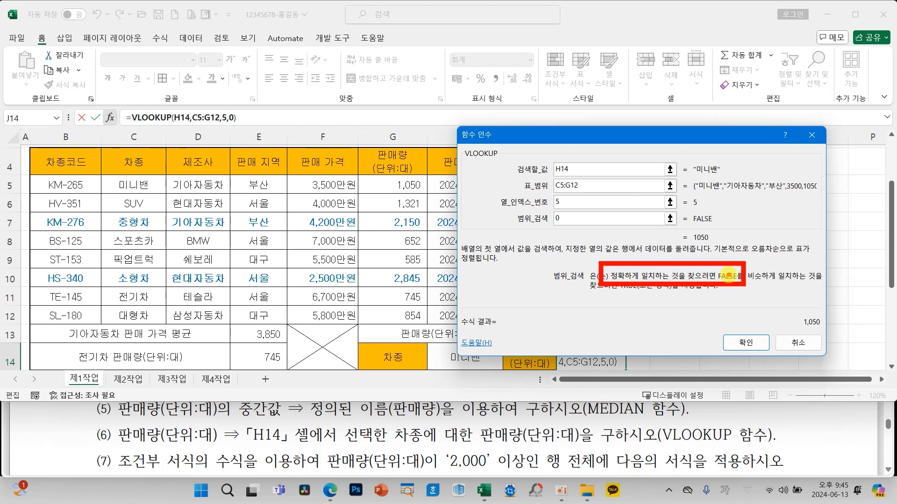
pyautogui.moveTo(542, 212)
pyautogui.mouseDown()
pyautogui.moveTo(568, 231)
pyautogui.moveTo(531, 223)
pyautogui.mouseUp()
pyautogui.press('Escape')
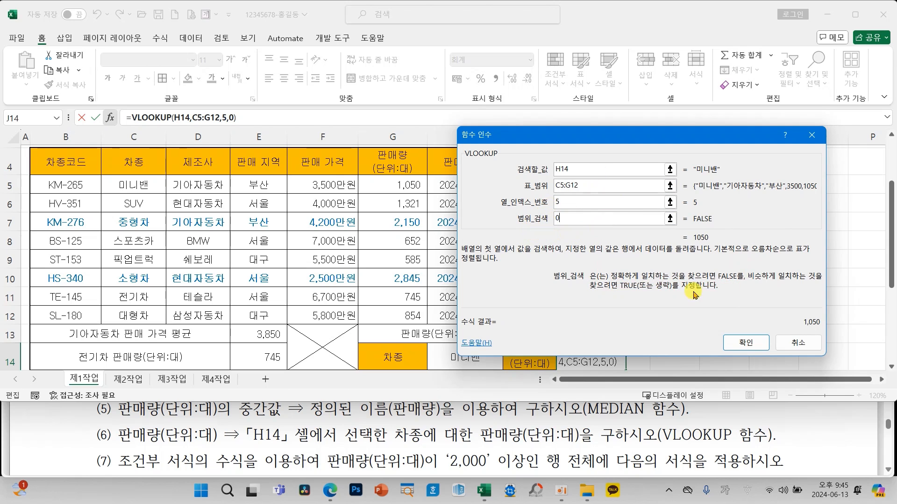
pyautogui.click(746, 343)
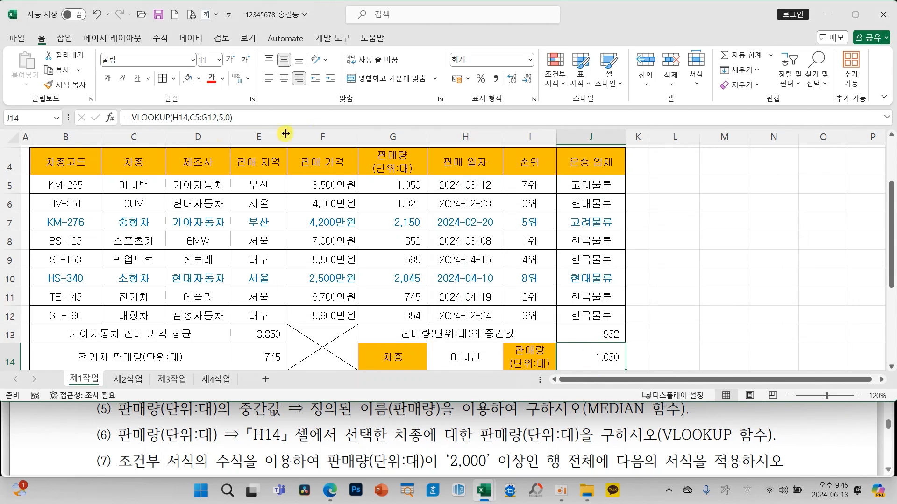
# Step: Test the J14 lookup by choosing 전기차 and 대형차 in H14, and set H14 back to 미니밴
pyautogui.click(474, 348)
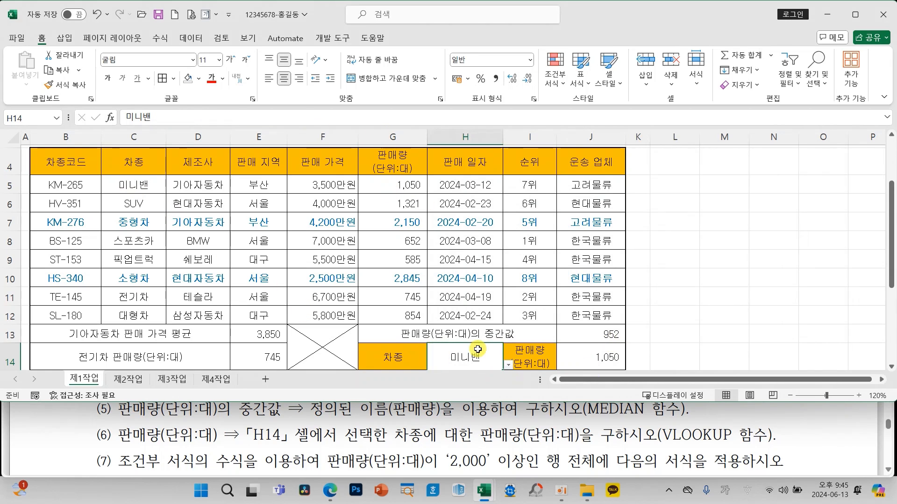
pyautogui.click(507, 366)
pyautogui.click(446, 322)
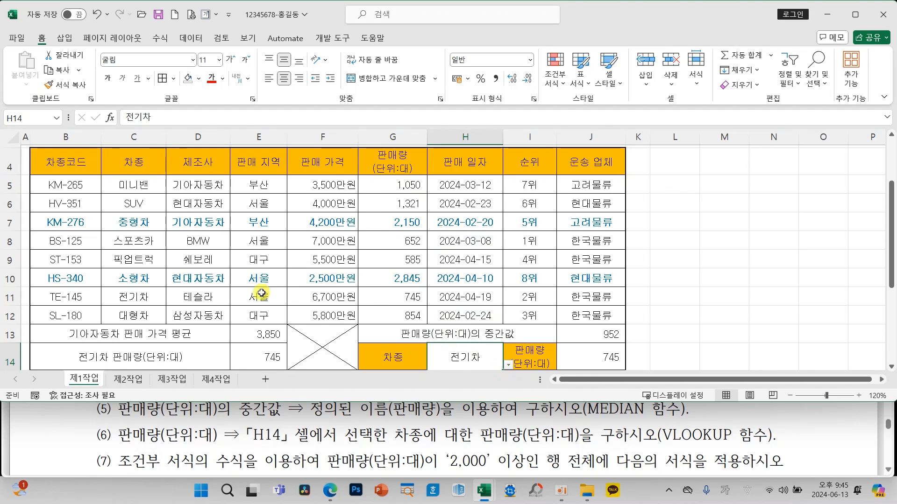
pyautogui.click(511, 367)
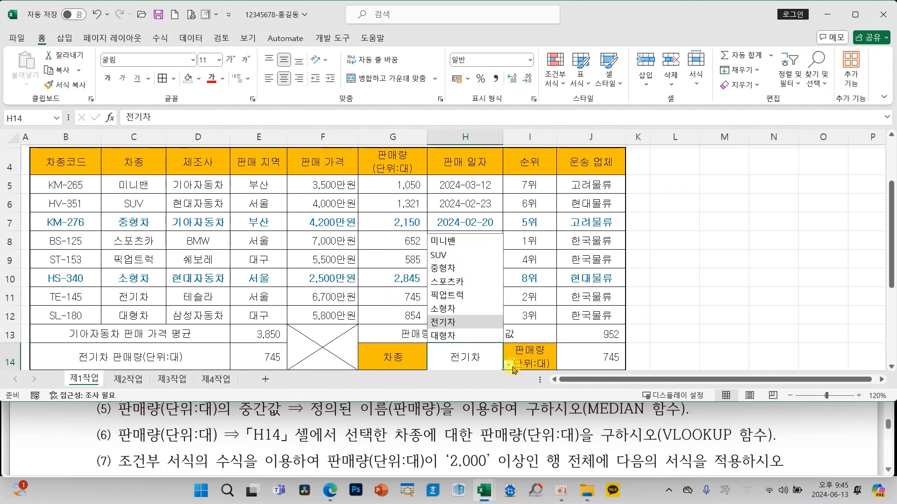
pyautogui.click(444, 335)
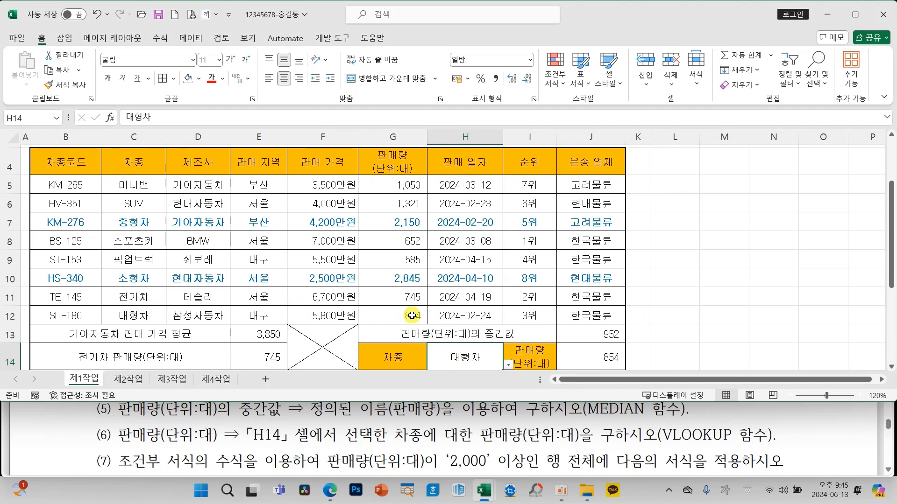
pyautogui.click(508, 365)
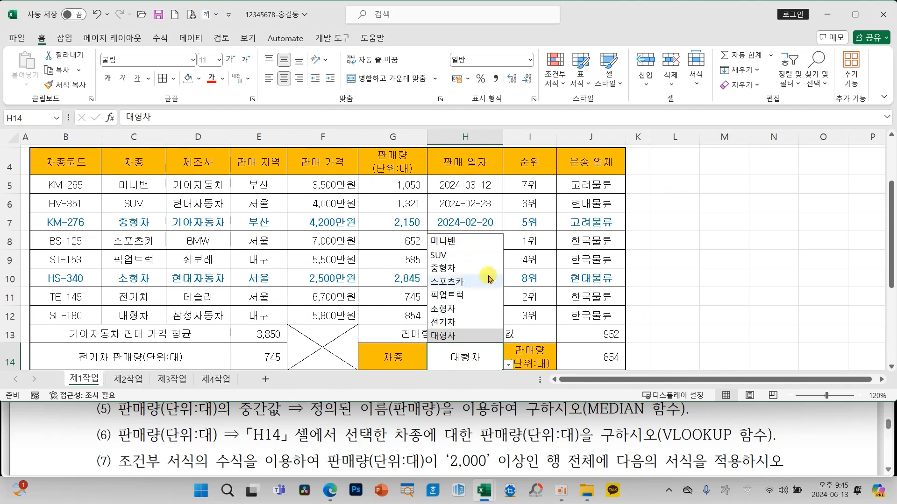
pyautogui.click(456, 241)
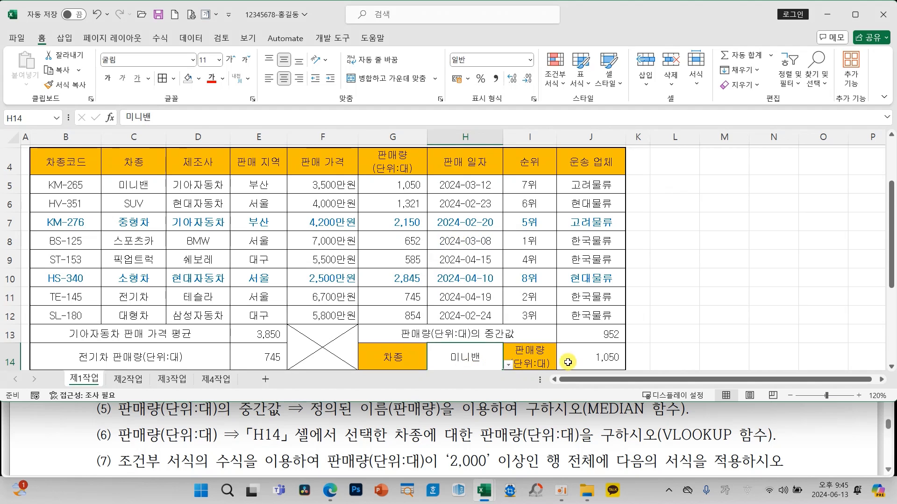
# Step: Extend the workbook window to full height and save the workbook
pyautogui.moveTo(510, 401); pyautogui.dragTo(522, 479)
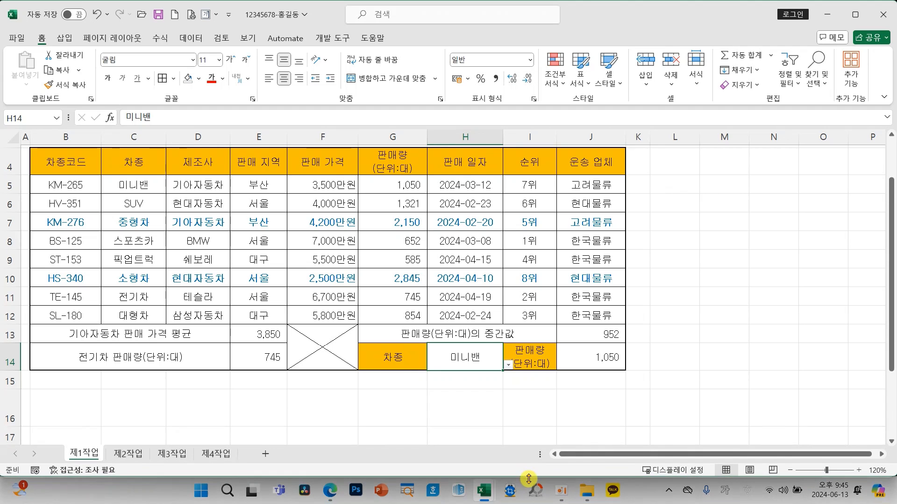
pyautogui.click(480, 297)
pyautogui.scroll(1, 696, 336)
pyautogui.scroll(1, 696, 336)
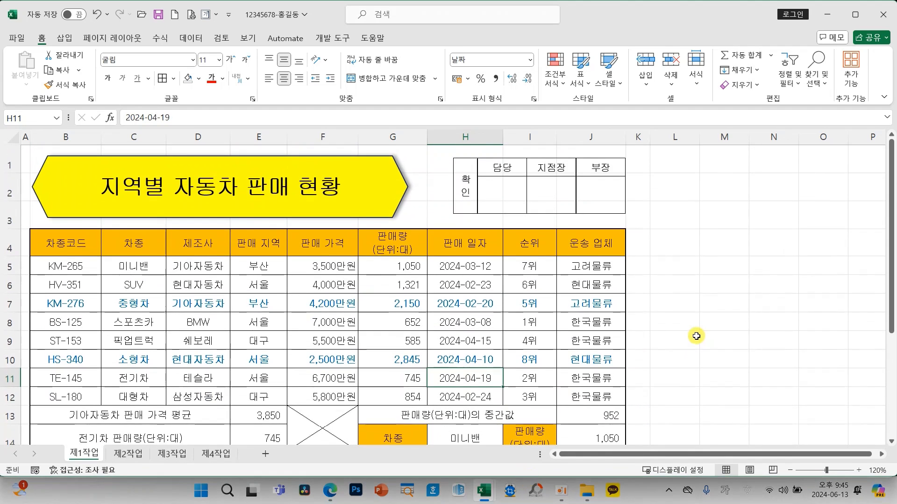
pyautogui.click(158, 14)
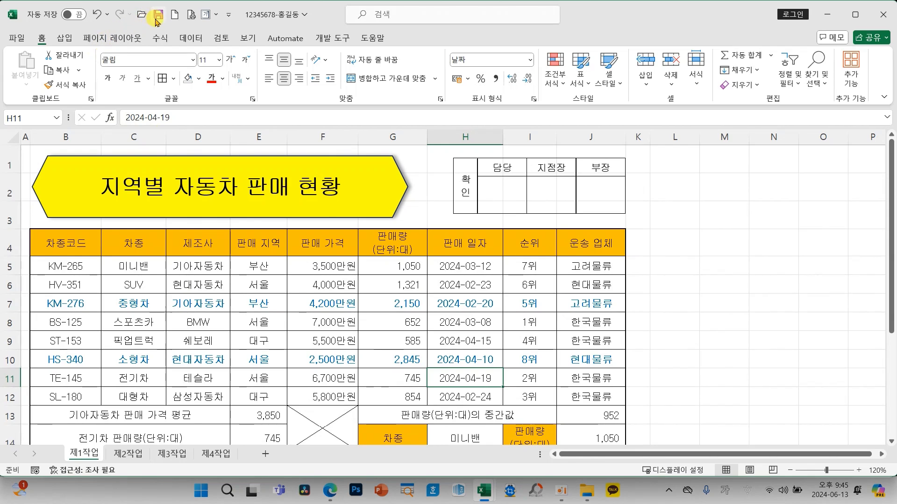
# Step: Apply a thick outside border around the data range B5:J12 and save the workbook again
pyautogui.click(200, 344)
pyautogui.moveTo(82, 269); pyautogui.dragTo(576, 398)
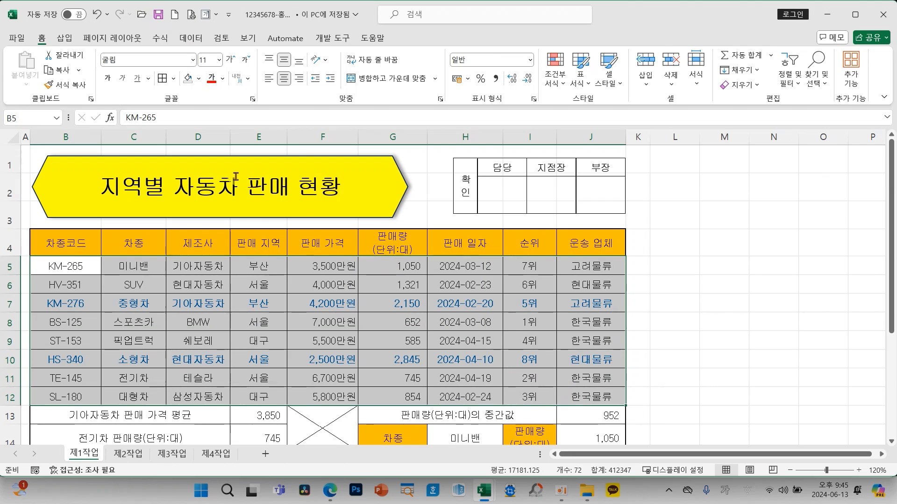
pyautogui.click(173, 79)
pyautogui.click(213, 197)
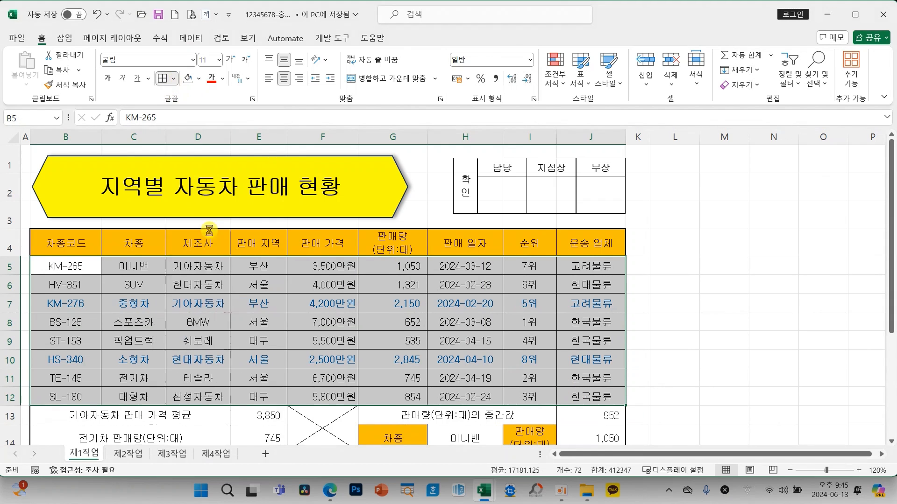
pyautogui.click(301, 337)
pyautogui.click(429, 324)
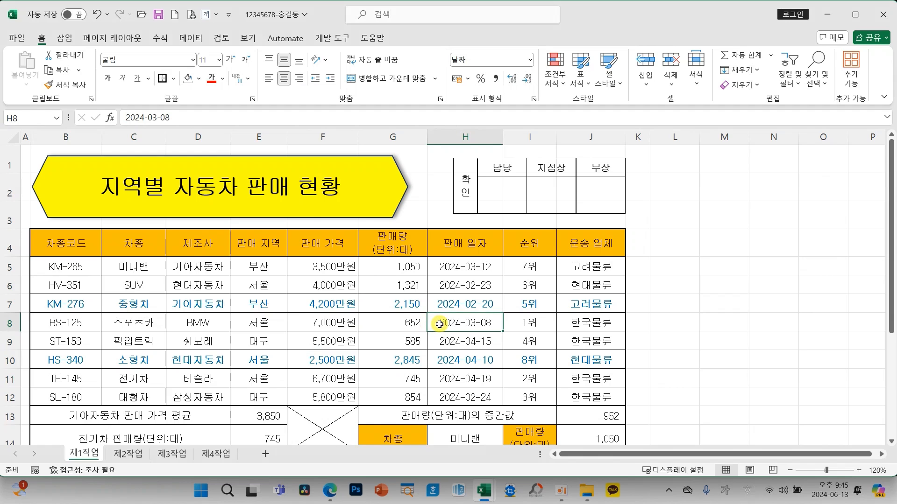
pyautogui.scroll(-1, 432, 324)
pyautogui.scroll(1, 439, 324)
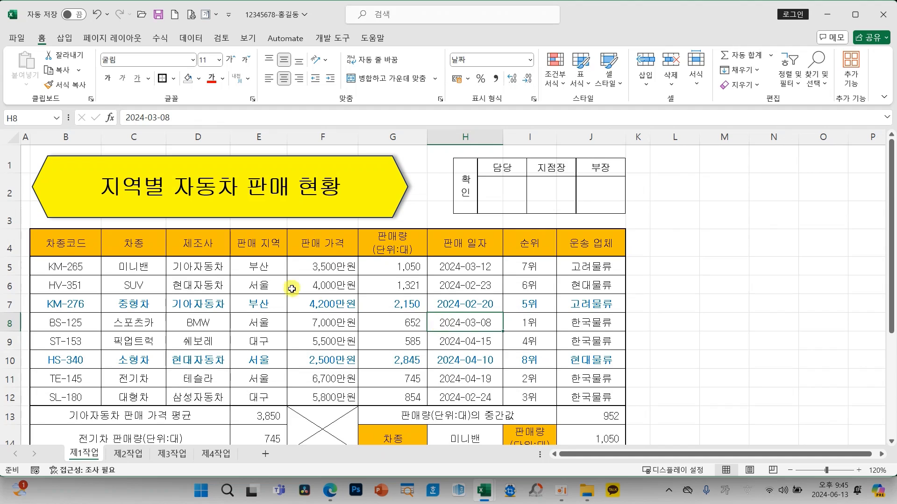
pyautogui.click(159, 15)
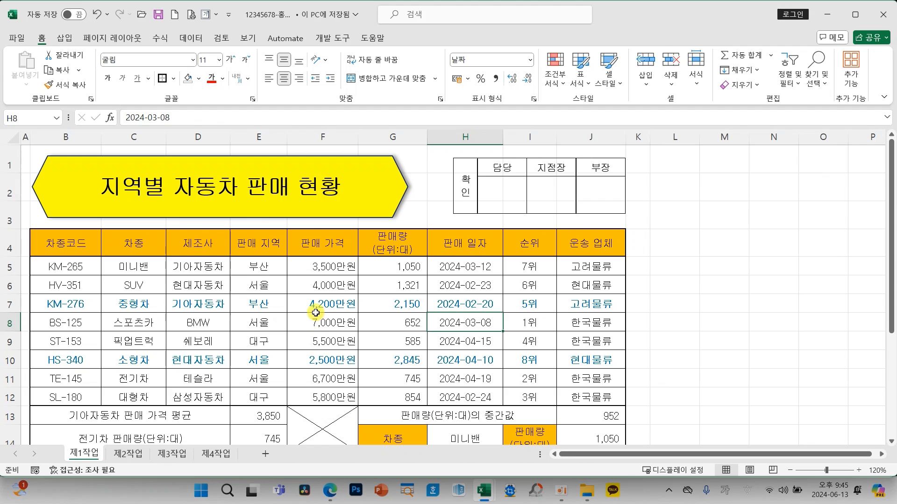
# Step: Review the 전기차 판매량 formula in E14 and the 판매량 median formula in J13
pyautogui.scroll(-2, 316, 313)
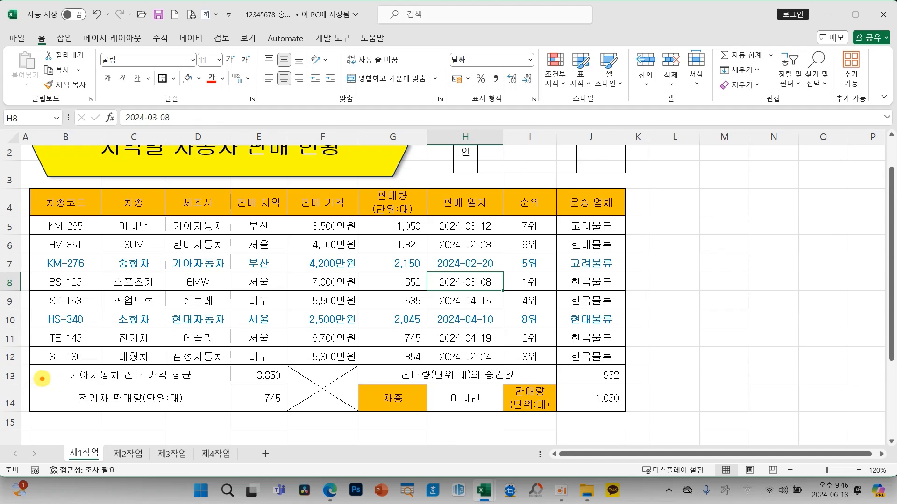
pyautogui.moveTo(41, 377)
pyautogui.mouseDown()
pyautogui.moveTo(290, 415)
pyautogui.moveTo(290, 422)
pyautogui.mouseUp()
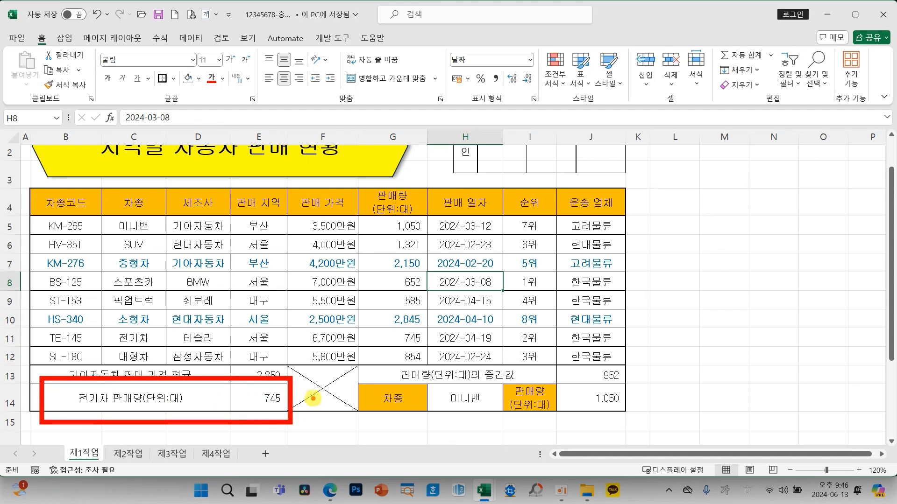
pyautogui.moveTo(343, 394)
pyautogui.mouseDown()
pyautogui.moveTo(317, 413)
pyautogui.moveTo(362, 415)
pyautogui.moveTo(351, 434)
pyautogui.mouseUp()
pyautogui.moveTo(378, 404)
pyautogui.mouseDown()
pyautogui.moveTo(392, 432)
pyautogui.moveTo(380, 401)
pyautogui.moveTo(431, 403)
pyautogui.moveTo(430, 425)
pyautogui.mouseUp()
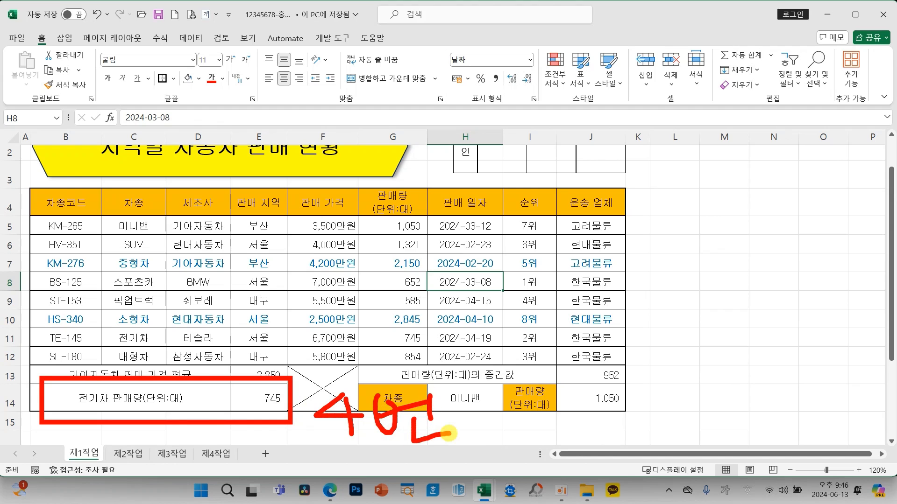
pyautogui.press('Escape')
pyautogui.click(256, 399)
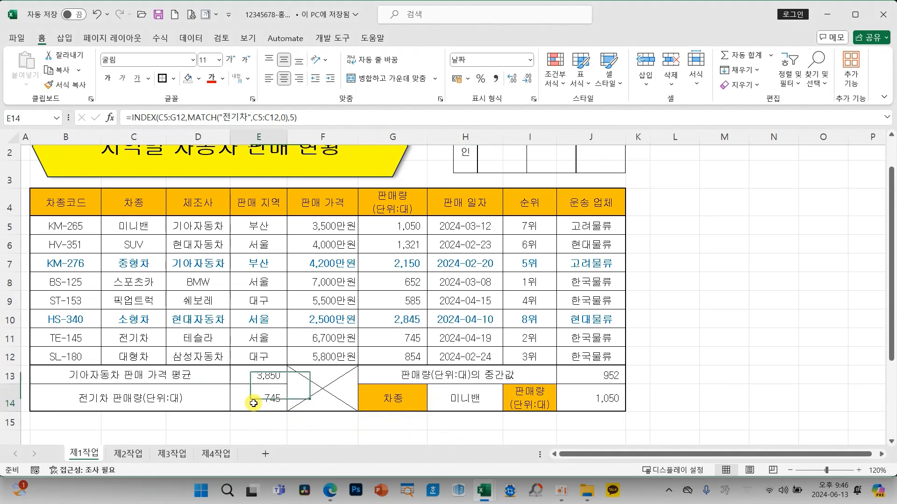
pyautogui.click(594, 376)
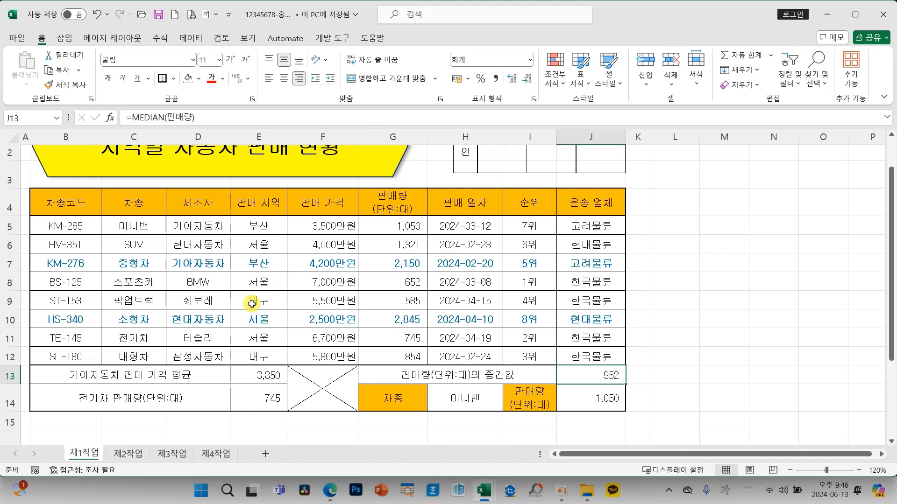
# Step: Look through the 제2작업, 제3작업 and 제4작업 sheets, enlarge the chart view to 90%, and return to 제1작업
pyautogui.click(130, 454)
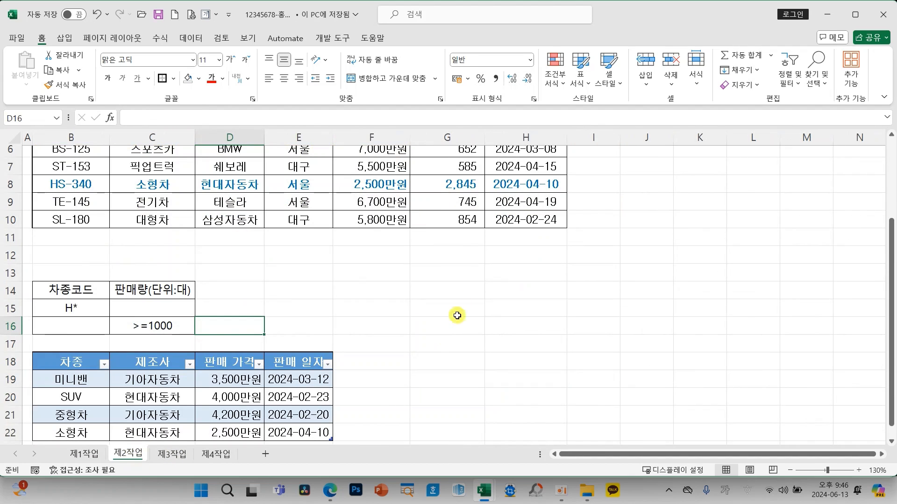
pyautogui.click(159, 455)
pyautogui.click(208, 454)
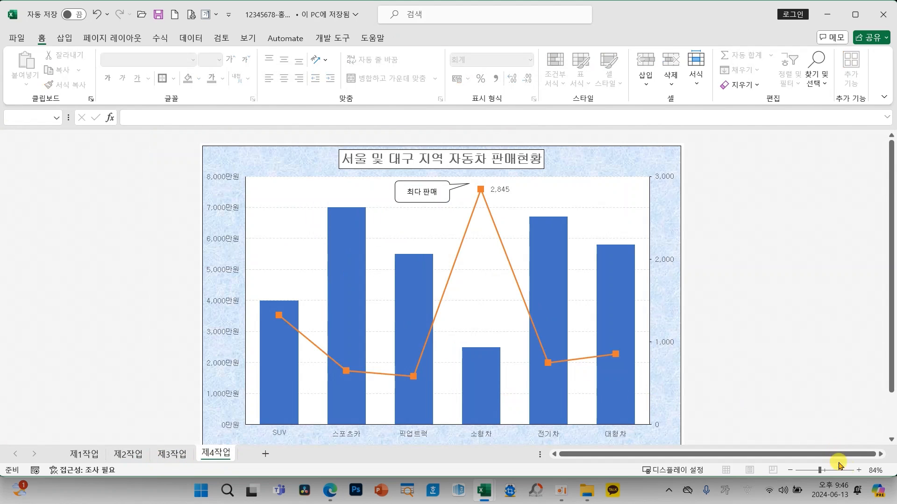
pyautogui.click(859, 471)
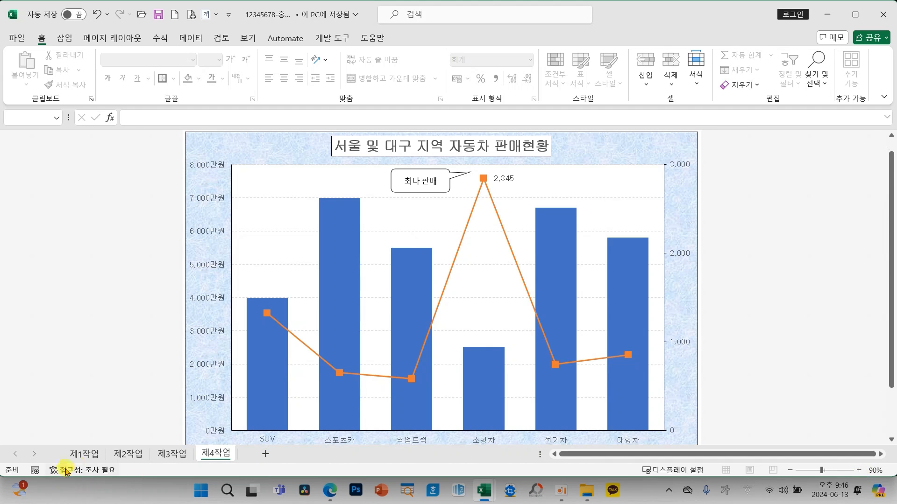
pyautogui.click(84, 454)
pyautogui.click(162, 321)
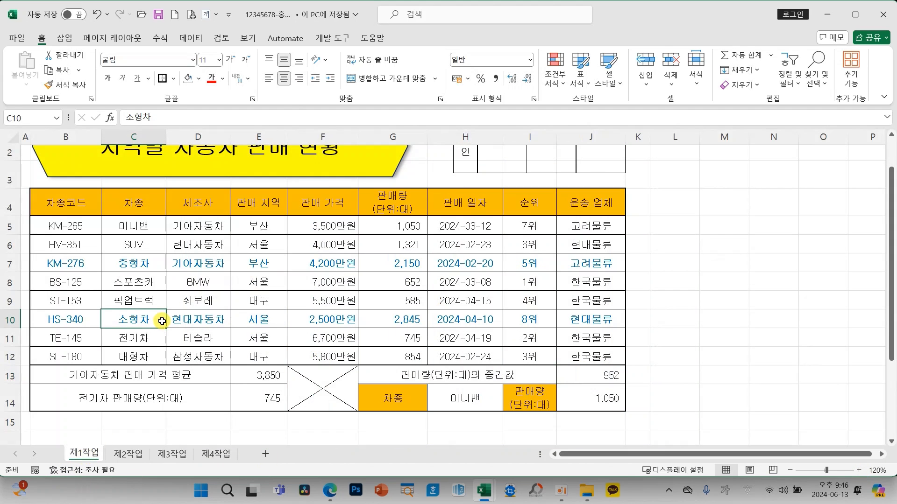